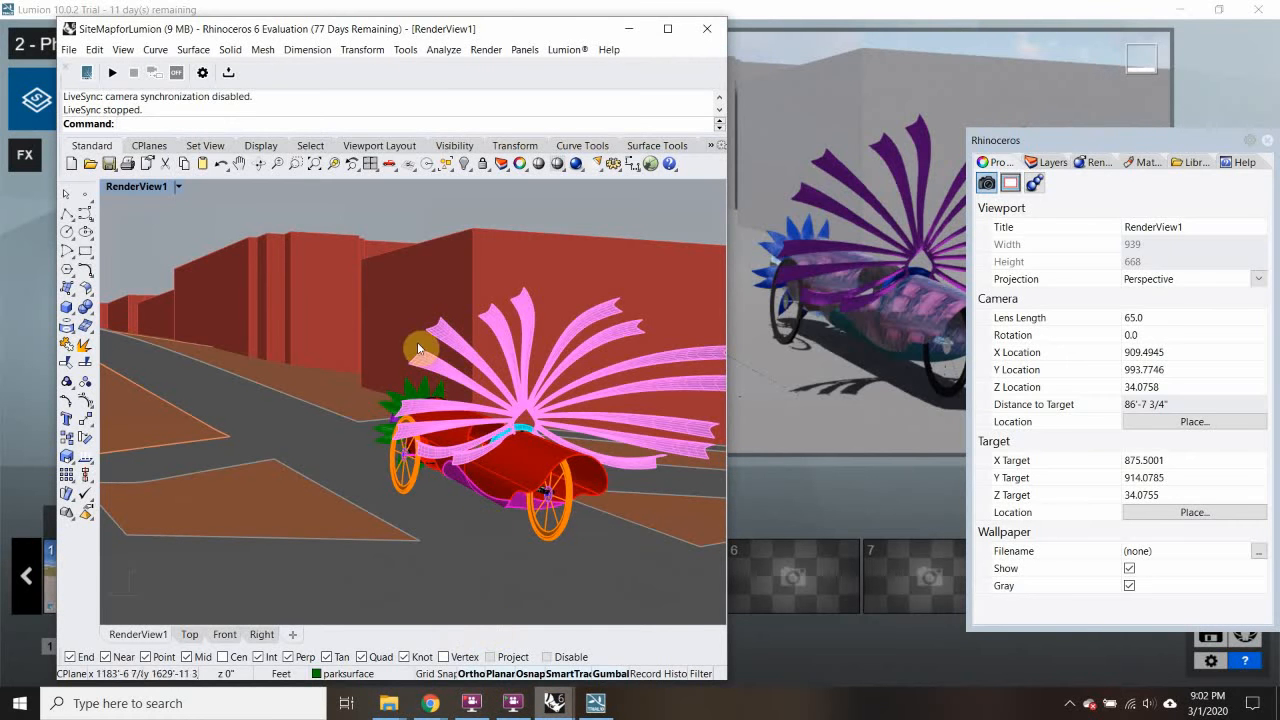
# Step: Locate the Rhinoceros 6 SiteMapforLumion window among the taskbar windows
pyautogui.moveTo(538, 712)
pyautogui.moveTo(600, 711)
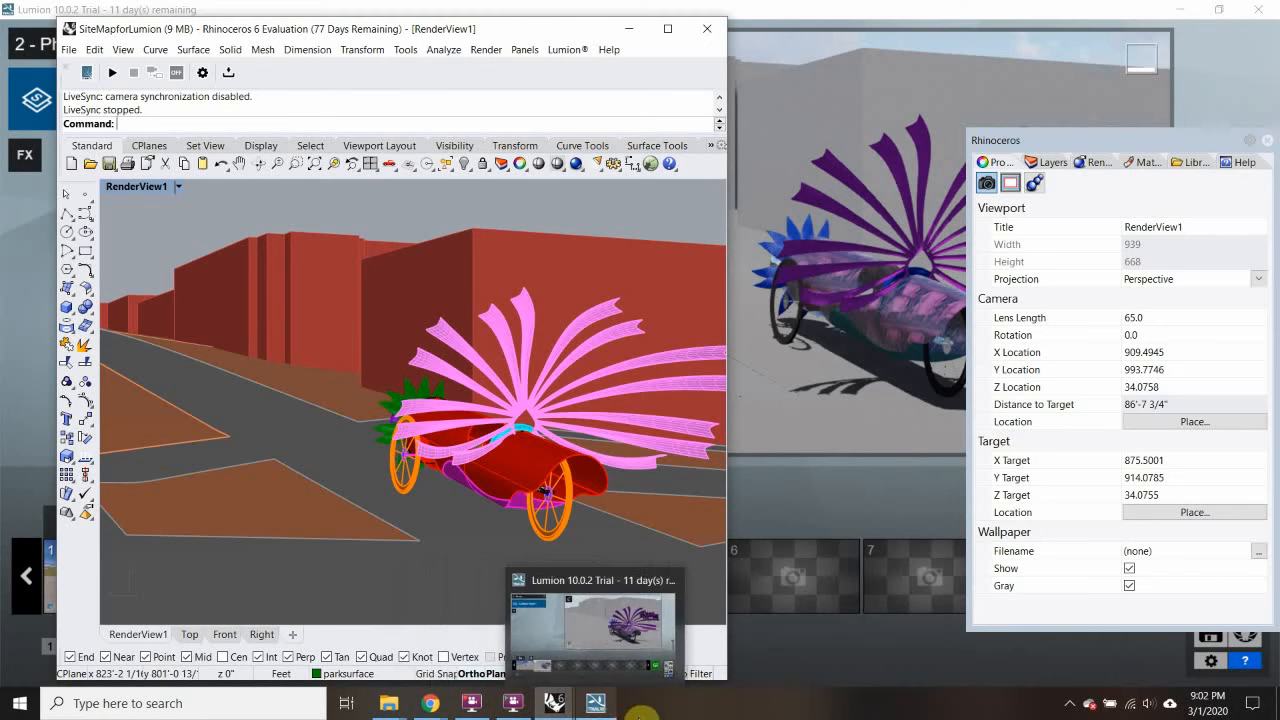
pyautogui.moveTo(398, 703)
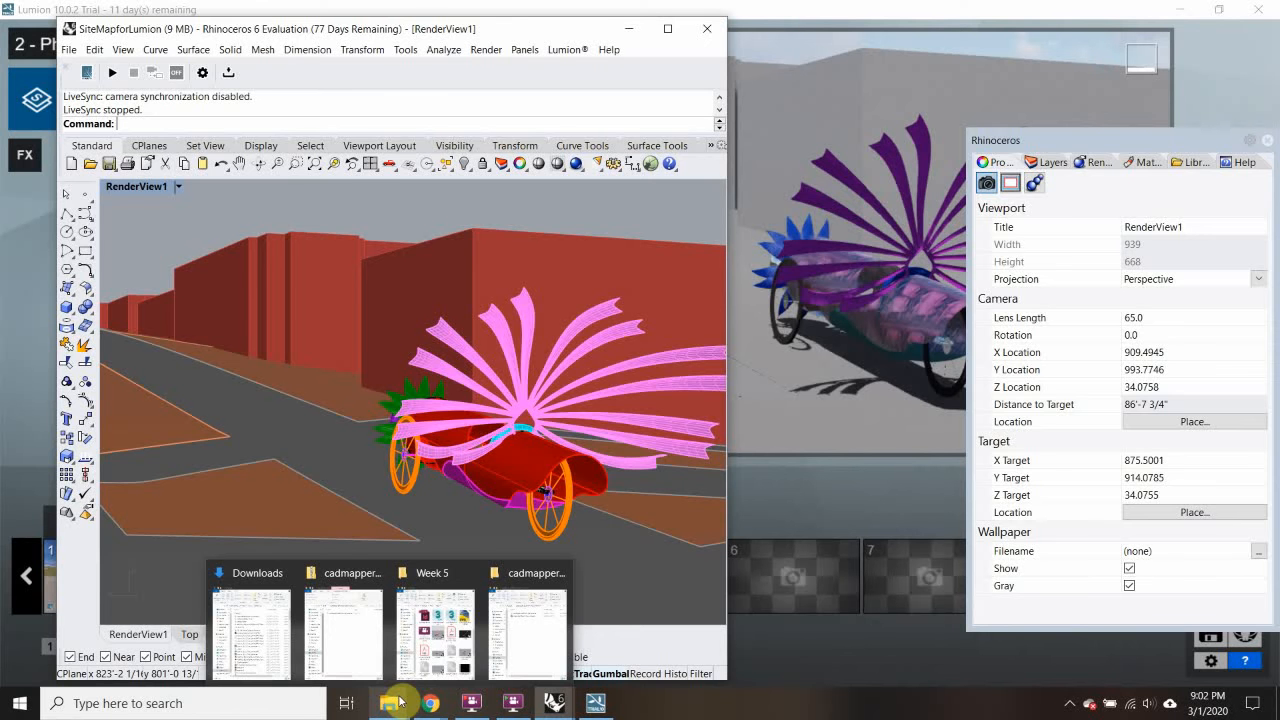
pyautogui.moveTo(422, 584)
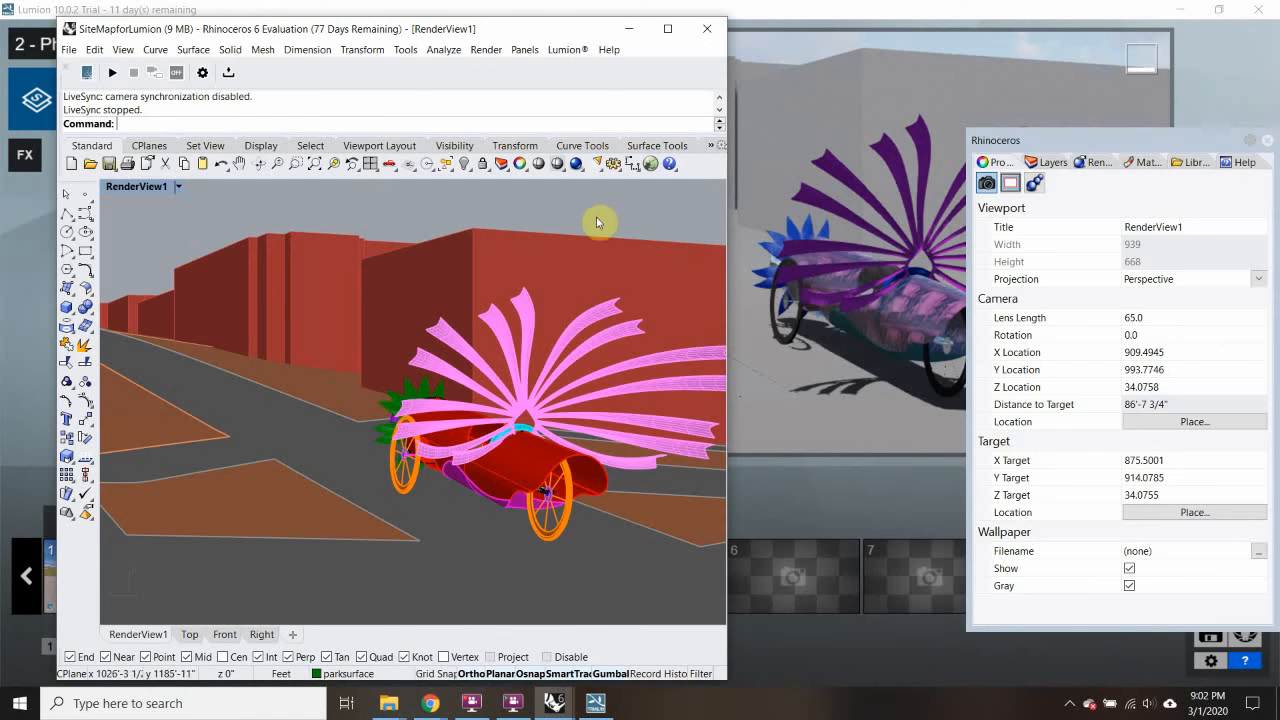
# Step: Maximize Rhino, then use SelVisible to select all 51 surfaces, 16 polysurfaces, 32 extrusions and 12 meshes
pyautogui.click(665, 27)
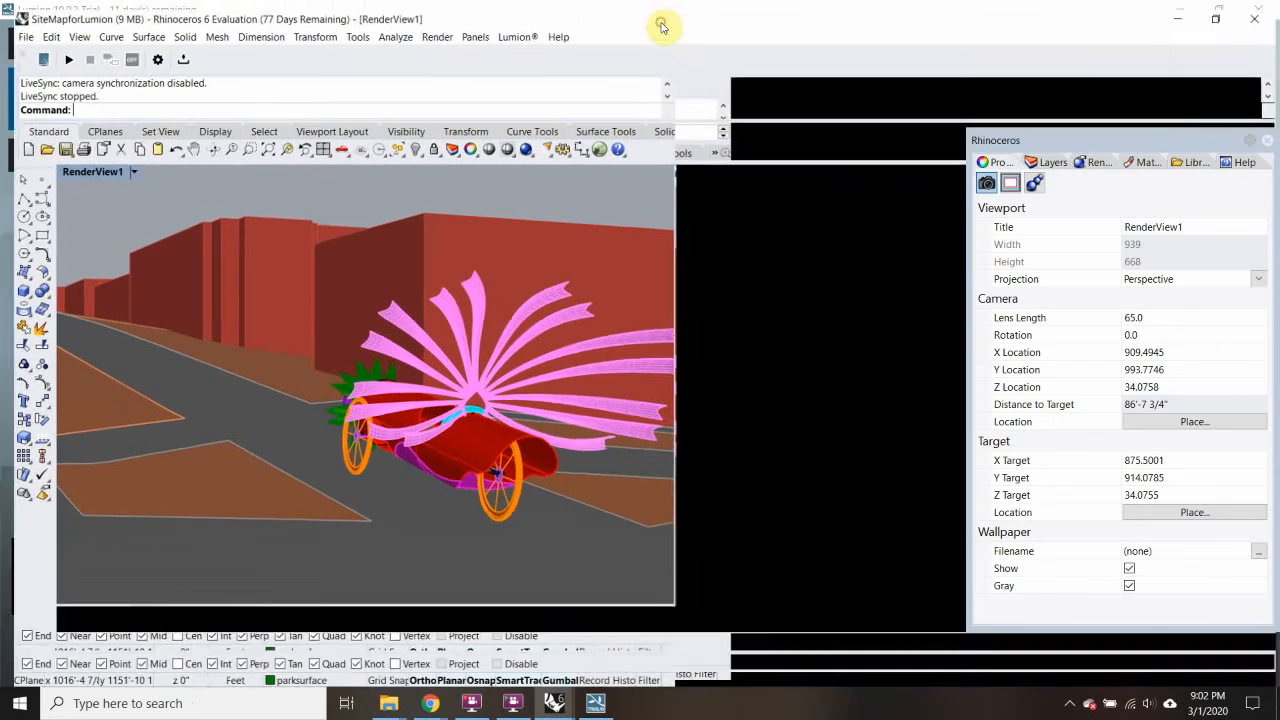
pyautogui.write('Sel')
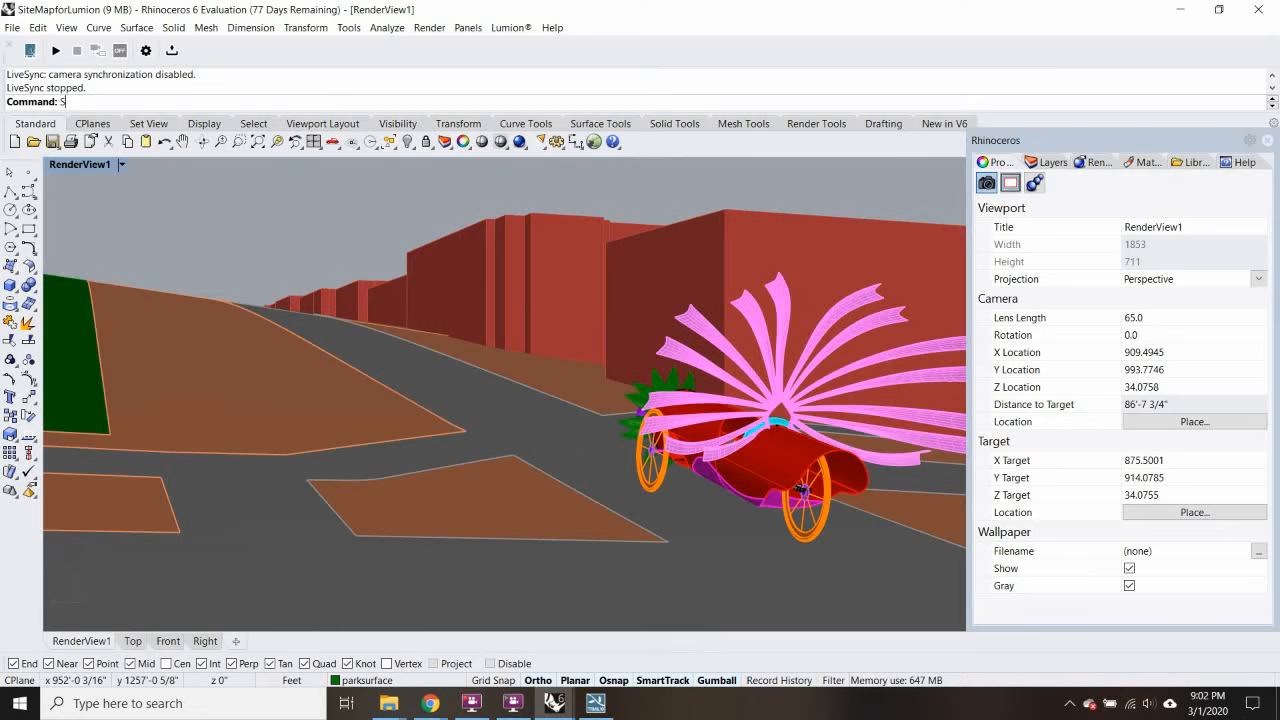
pyautogui.press('BackSpace')
pyautogui.press('BackSpace')
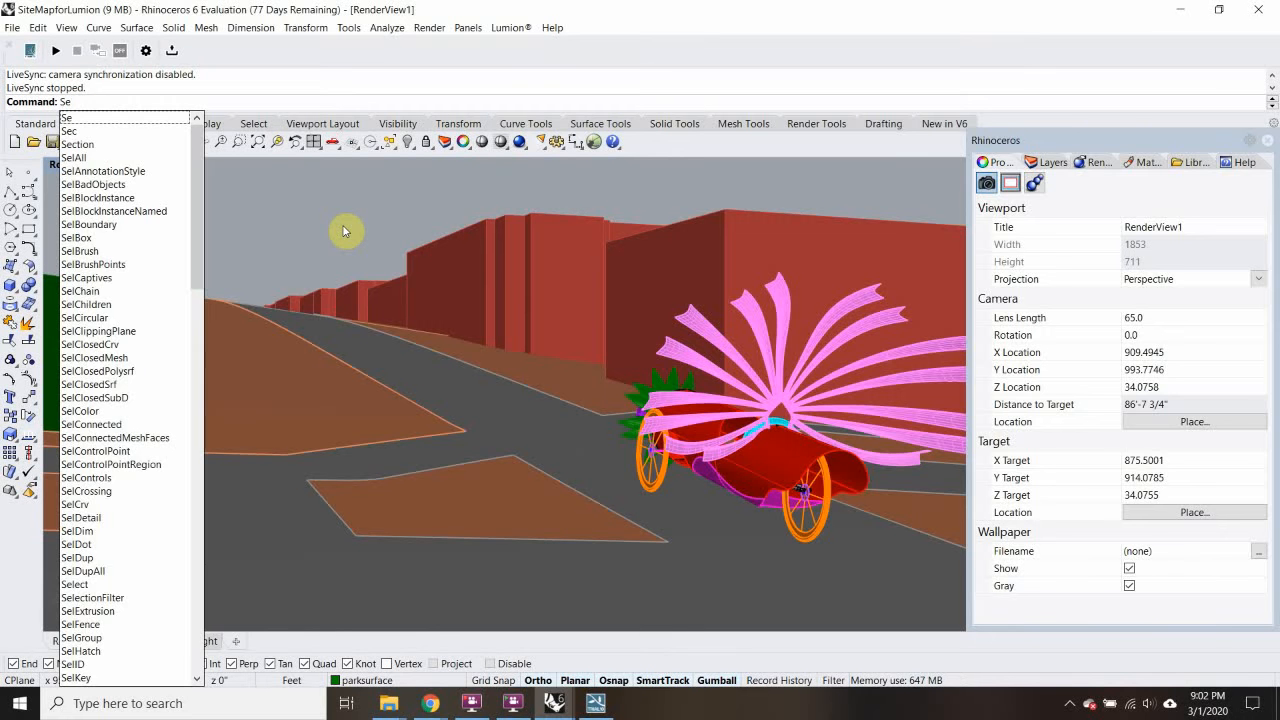
pyautogui.write('l')
pyautogui.press('BackSpace')
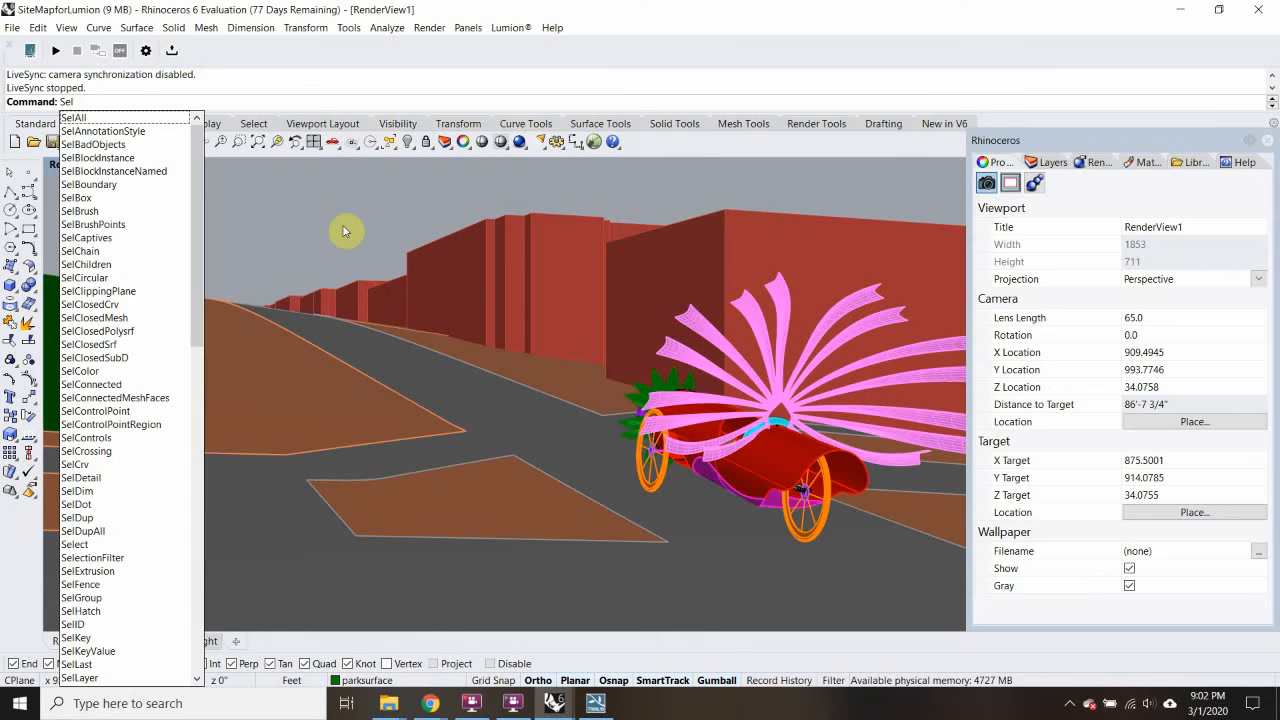
pyautogui.write('Visible')
pyautogui.press('Return')
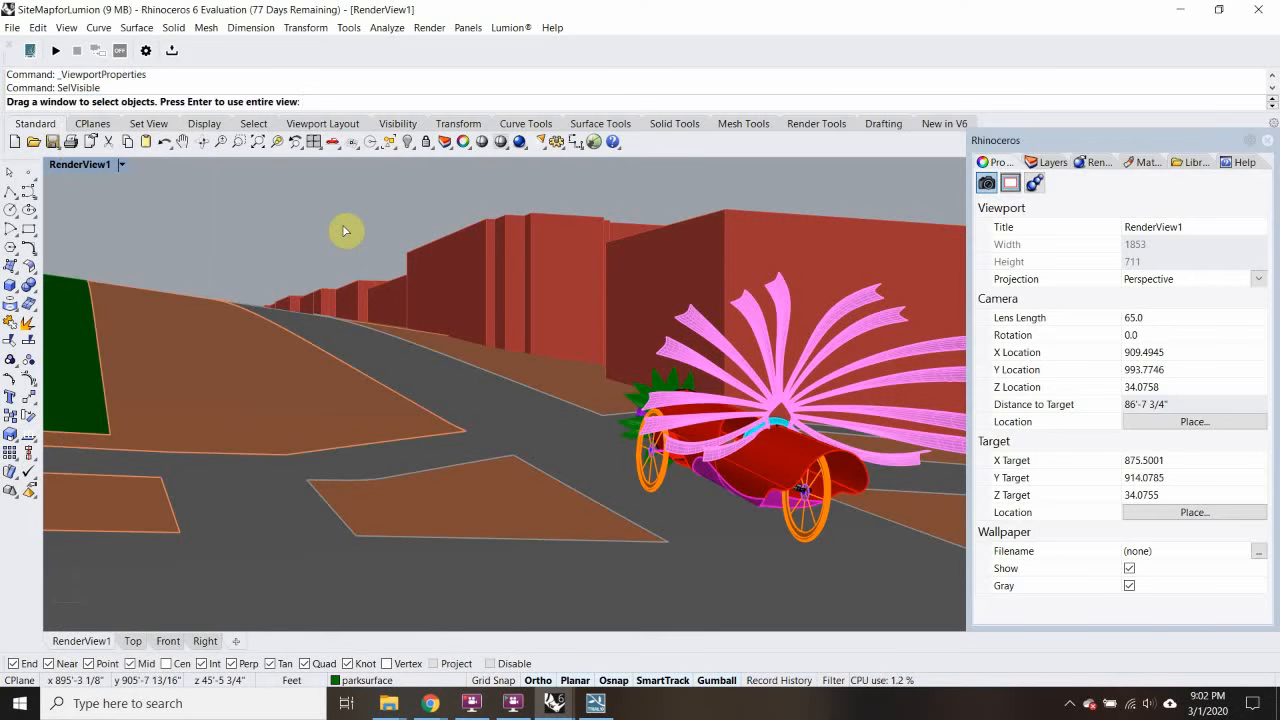
pyautogui.press('Return')
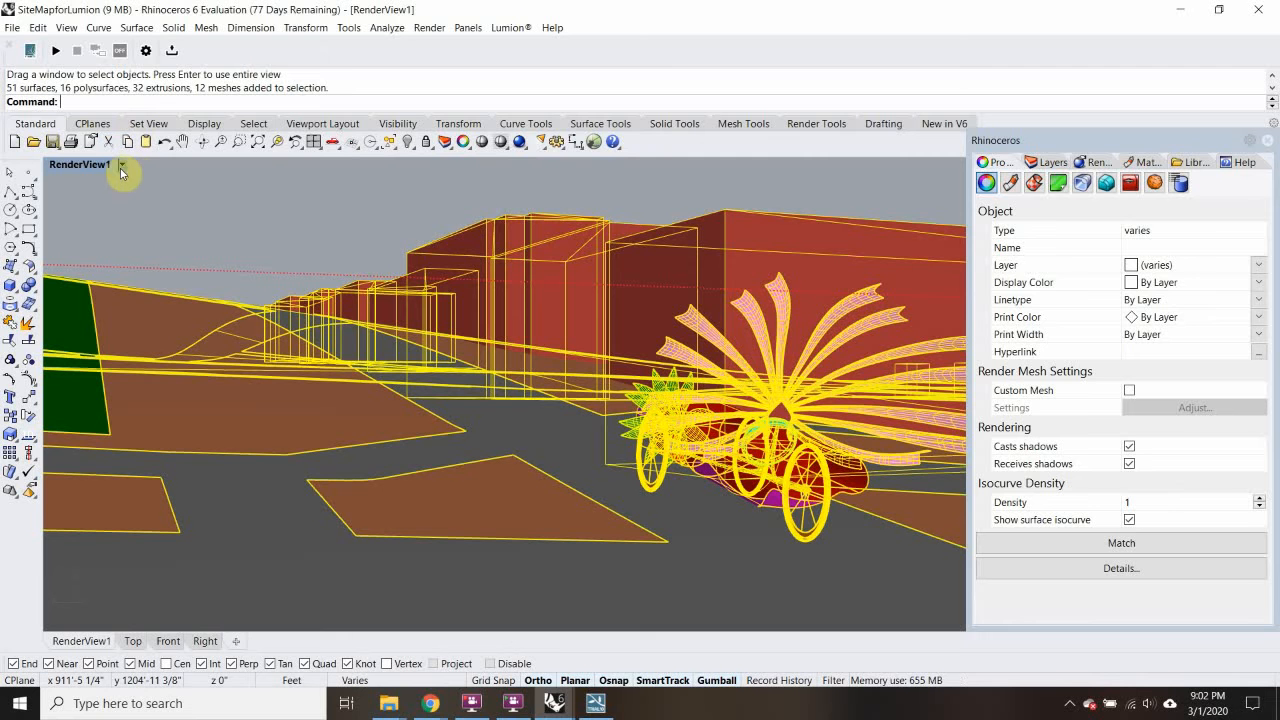
# Step: Run Make2D from RenderView1 with hidden lines, producing 1795 curves on a Make2D layer
pyautogui.write('Make2D')
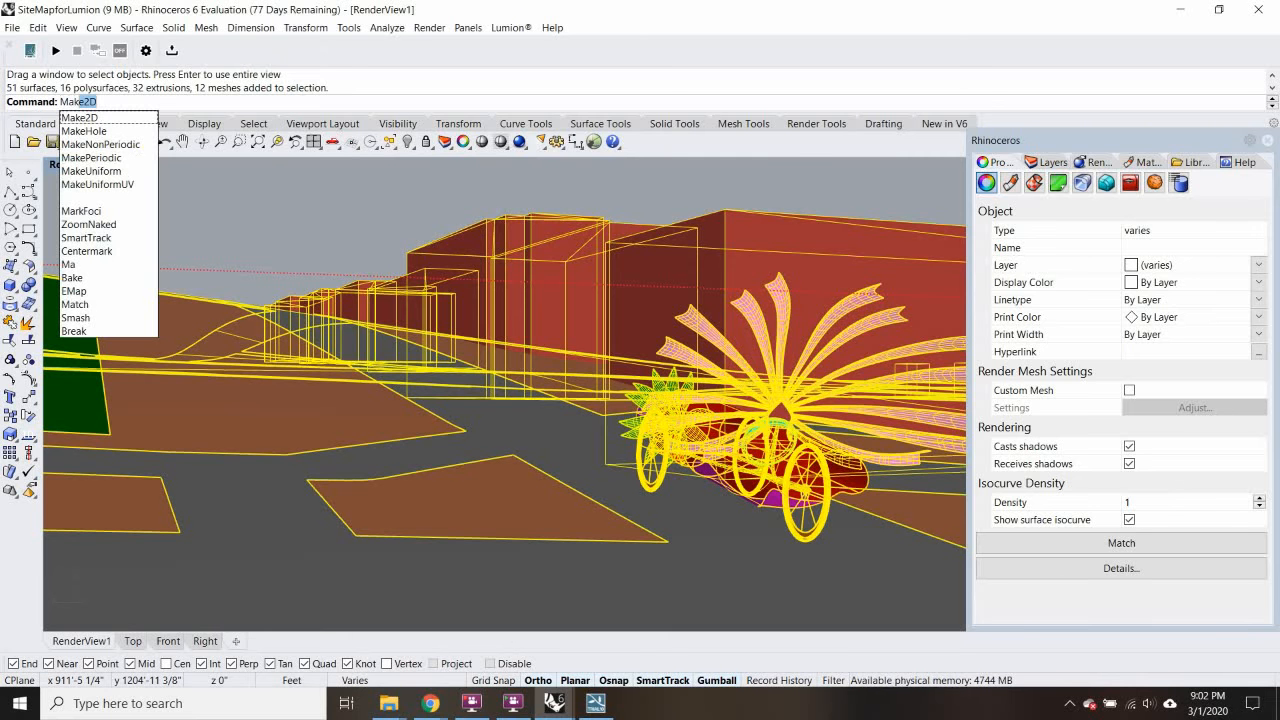
pyautogui.press('Return')
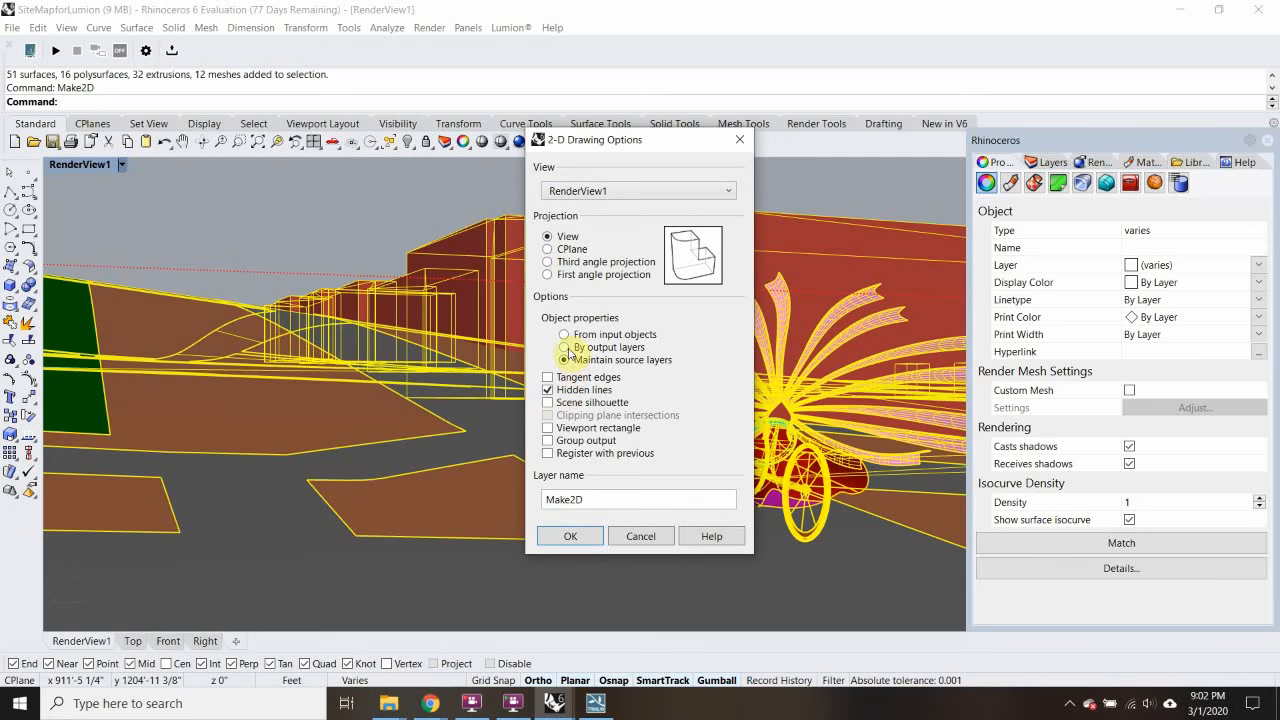
pyautogui.click(570, 537)
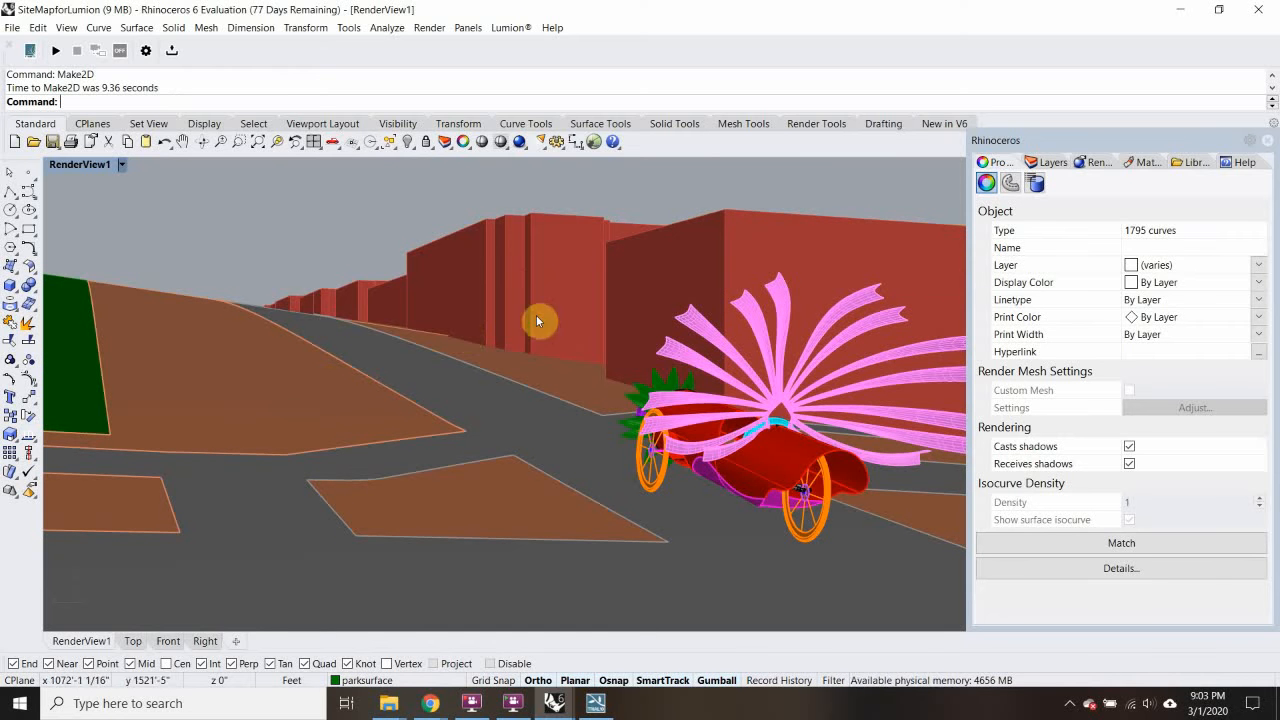
# Step: Maximize the Top view and move the Make2D linework to the left of the site plan
pyautogui.doubleClick(66, 165)
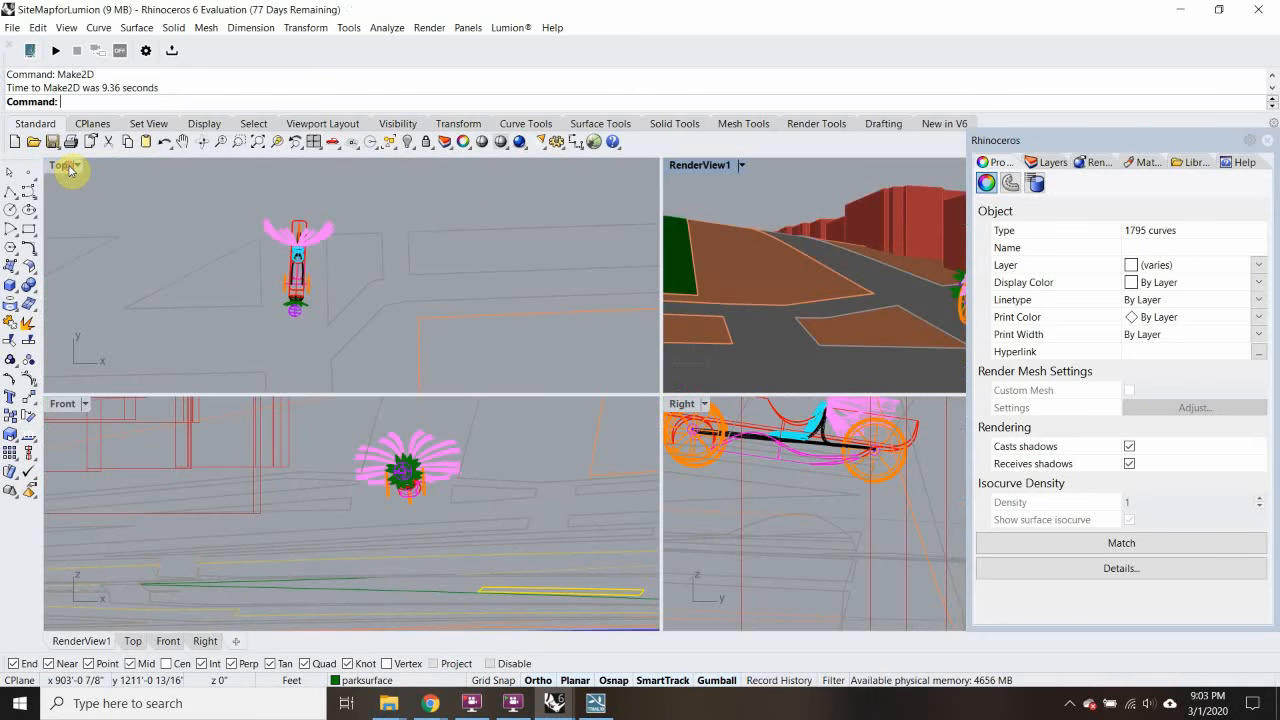
pyautogui.doubleClick(66, 165)
pyautogui.scroll(-6, 318, 305)
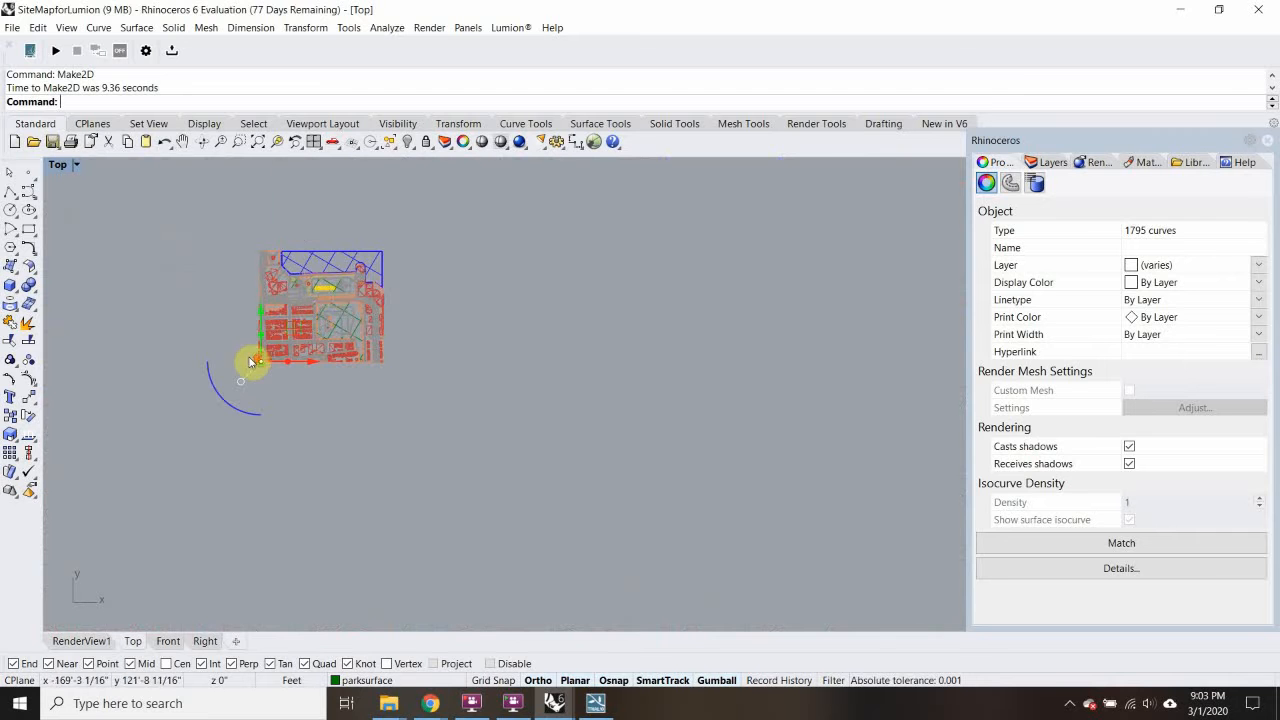
pyautogui.scroll(5, 251, 357)
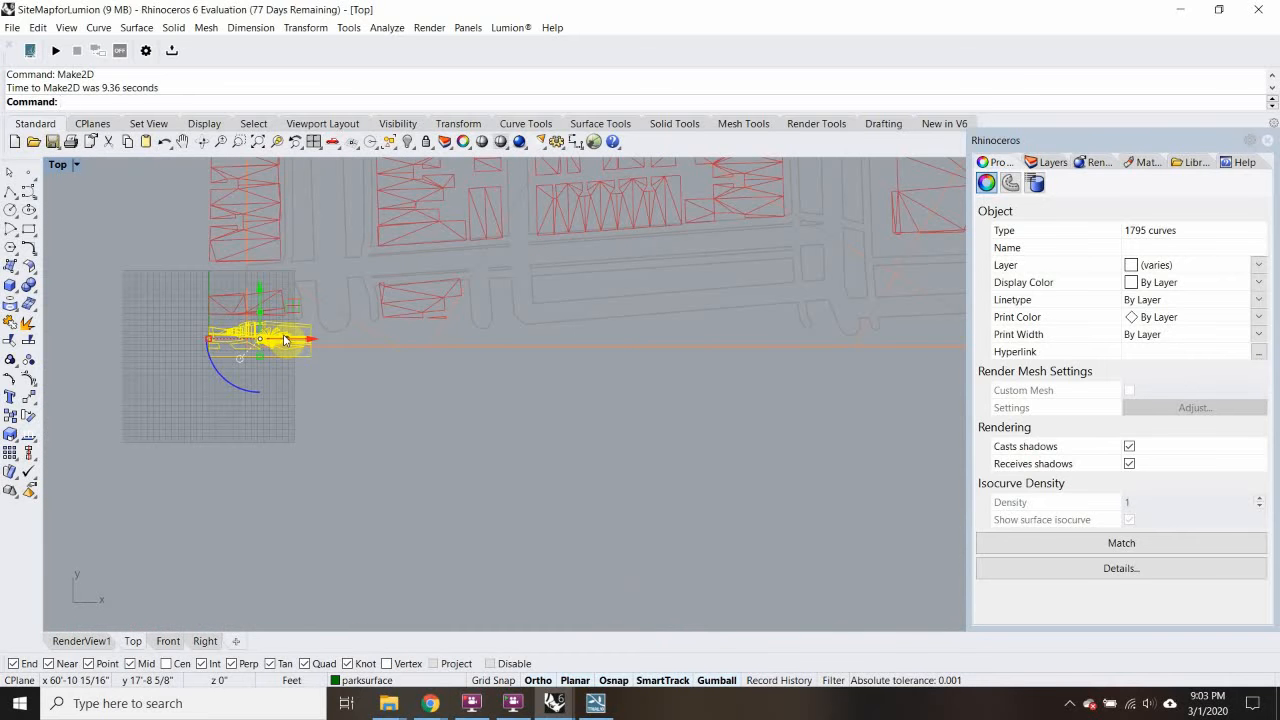
pyautogui.write('m')
pyautogui.press('Return')
pyautogui.click(284, 340)
pyautogui.scroll(-9, 599, 477)
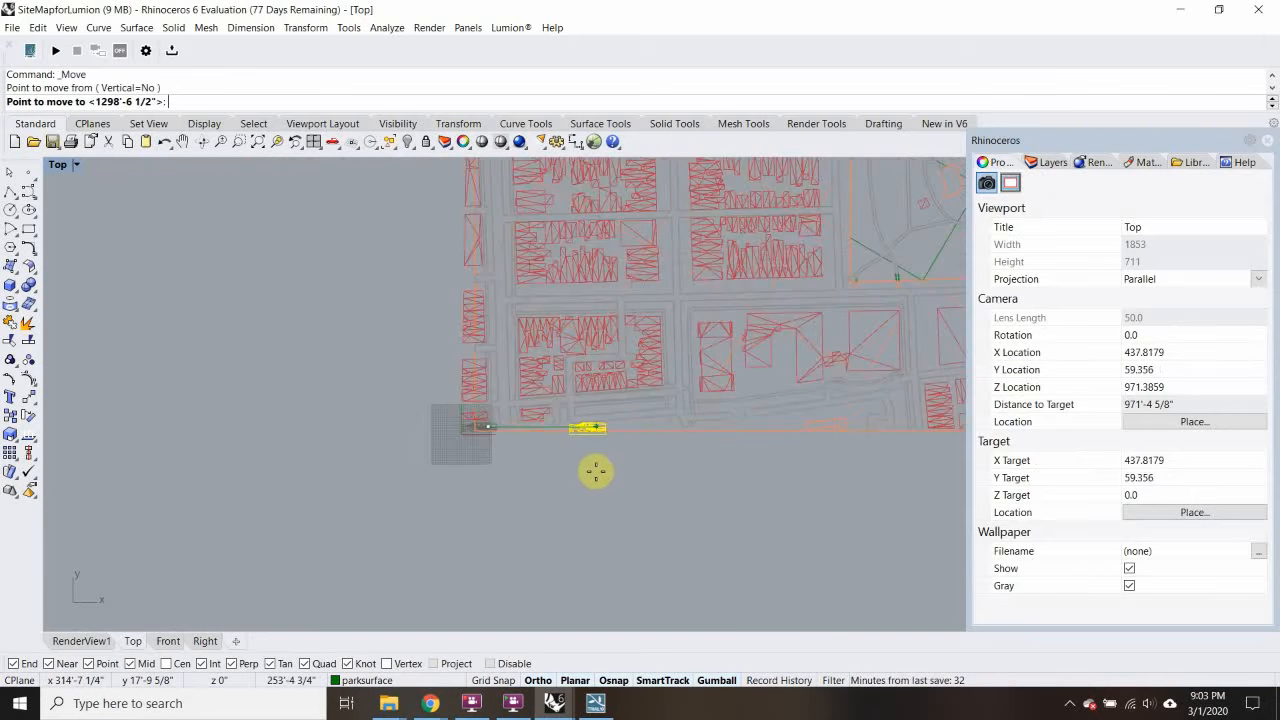
pyautogui.scroll(-3, 595, 471)
pyautogui.scroll(-2, 340, 410)
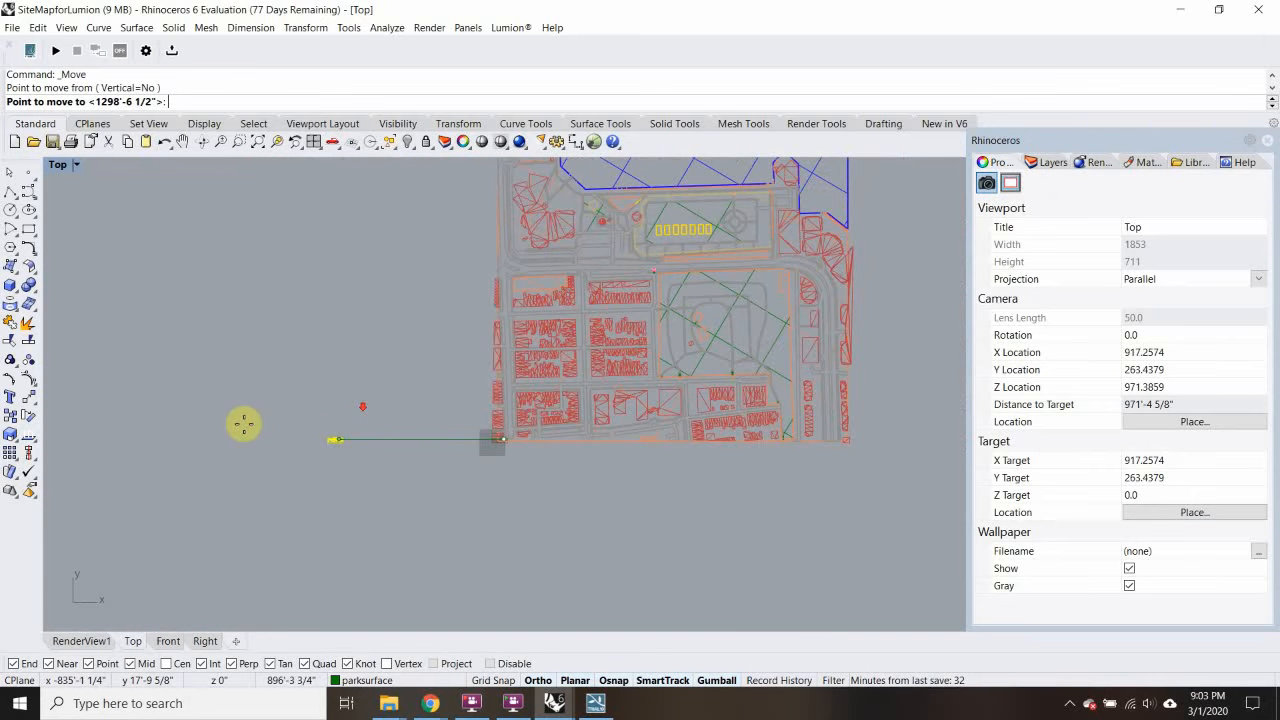
pyautogui.click(150, 460)
pyautogui.scroll(3, 145, 455)
pyautogui.press('Escape')
pyautogui.scroll(2, 140, 445)
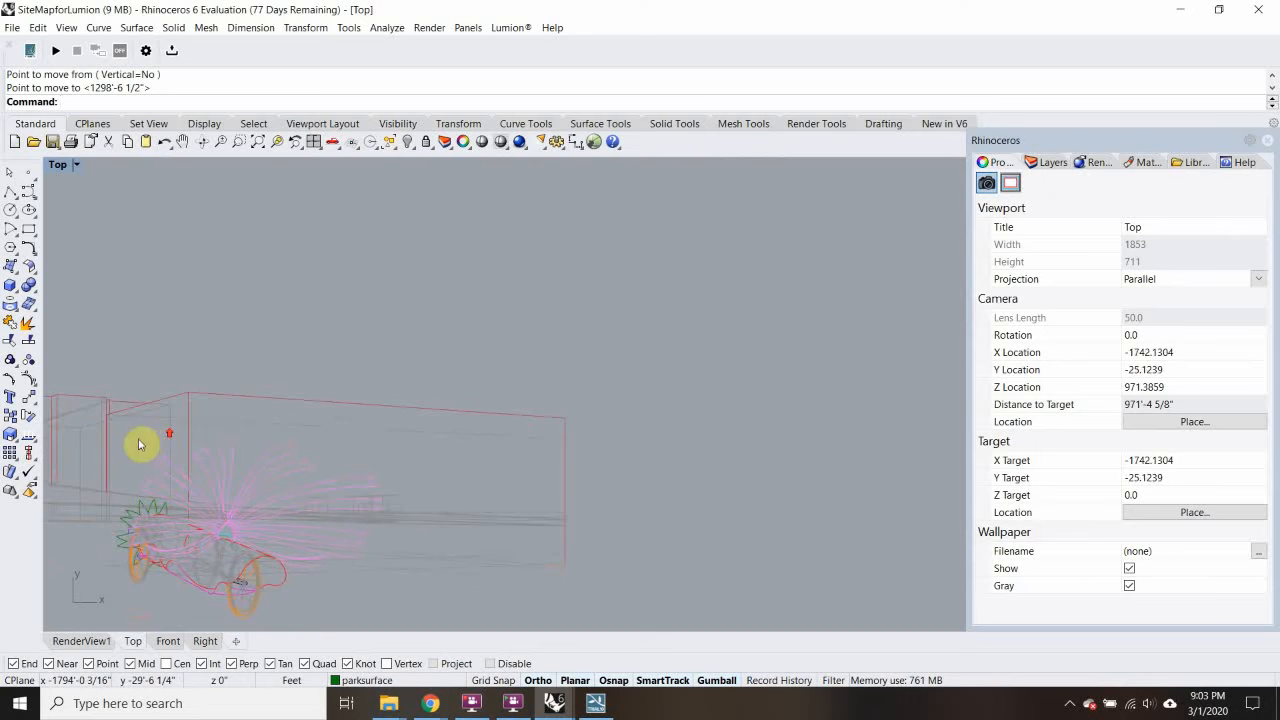
# Step: Pan to the moved linework and window-select all 1795 of its curves
pyautogui.moveTo(140, 445); pyautogui.dragTo(373, 322)
pyautogui.scroll(6, 426, 377)
pyautogui.scroll(-8, 426, 377)
pyautogui.scroll(4, 557, 348)
pyautogui.scroll(4, 445, 414)
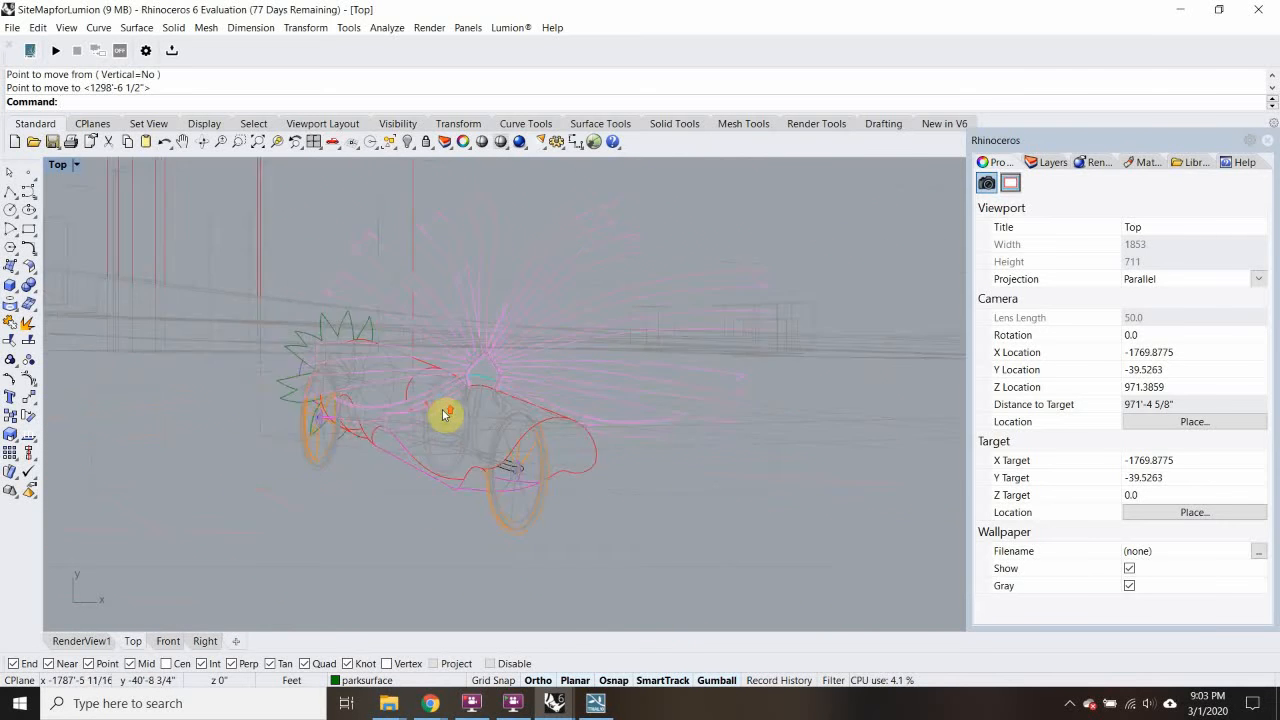
pyautogui.scroll(2, 445, 414)
pyautogui.scroll(3, 243, 386)
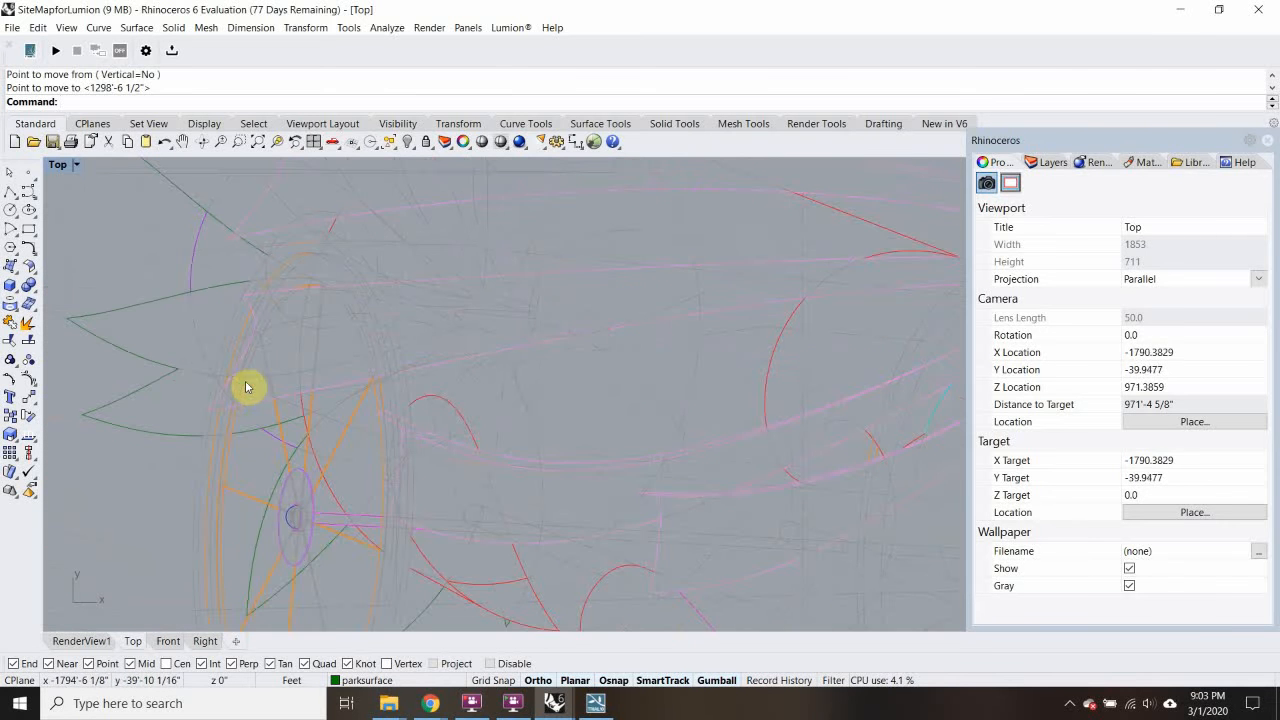
pyautogui.scroll(1, 321, 283)
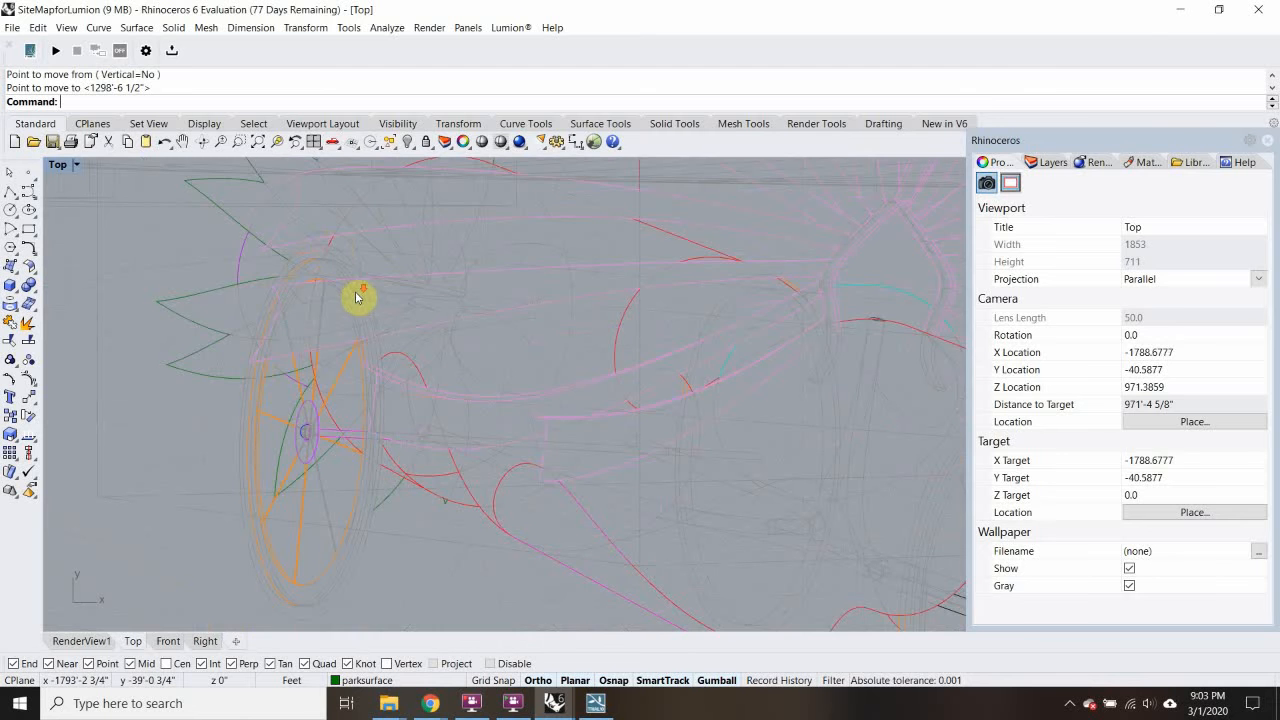
pyautogui.scroll(-5, 357, 296)
pyautogui.scroll(4, 569, 325)
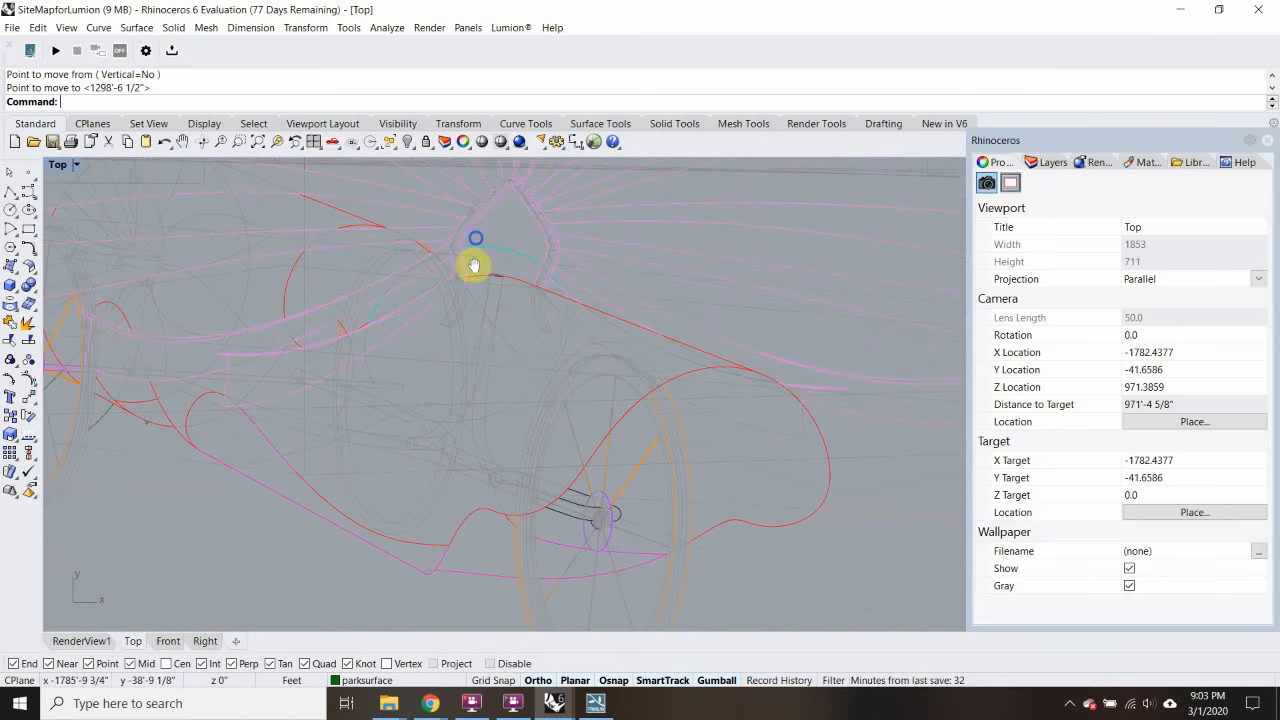
pyautogui.scroll(-3, 437, 383)
pyautogui.scroll(3, 417, 517)
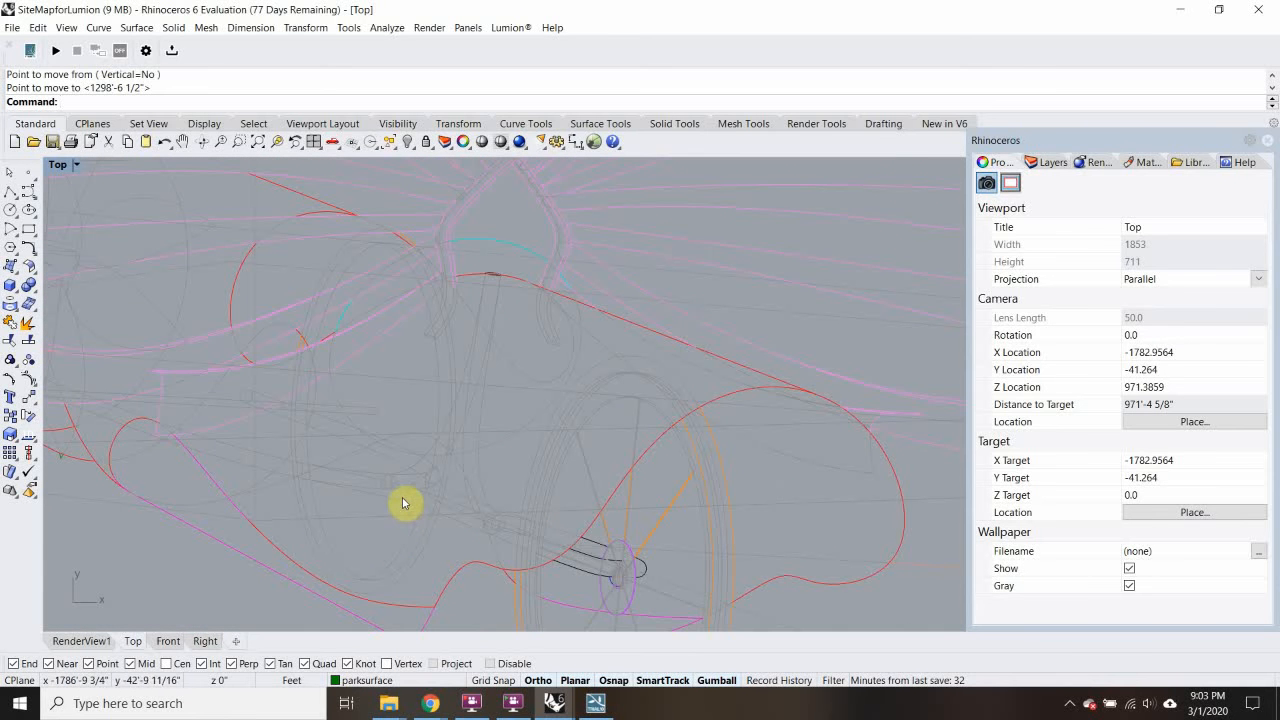
pyautogui.scroll(-6, 402, 497)
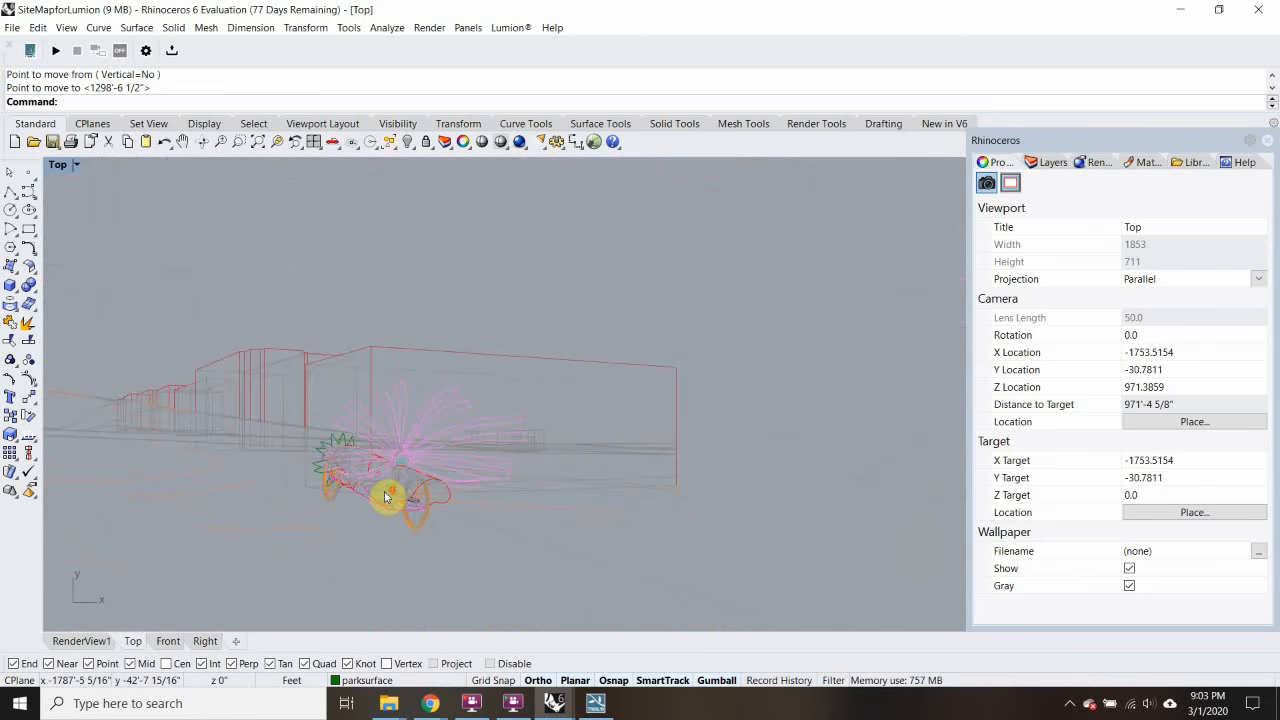
pyautogui.scroll(4, 383, 406)
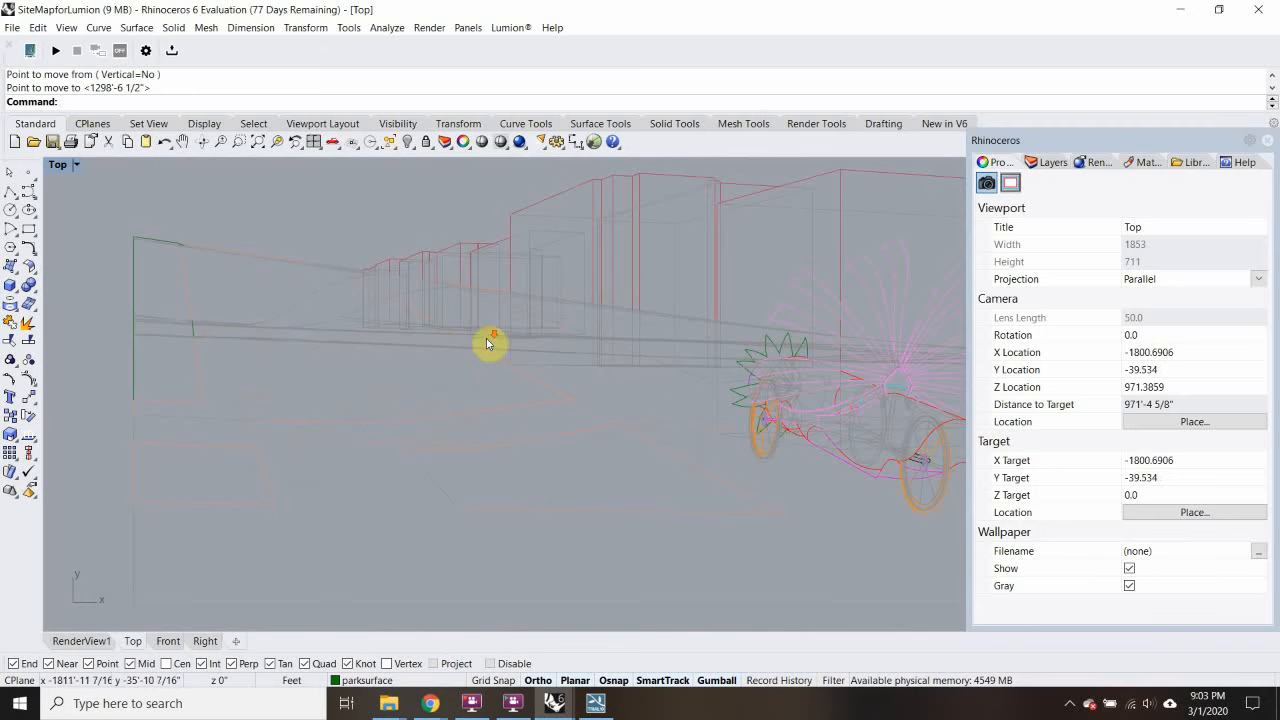
pyautogui.scroll(-3, 487, 343)
pyautogui.scroll(-3, 277, 346)
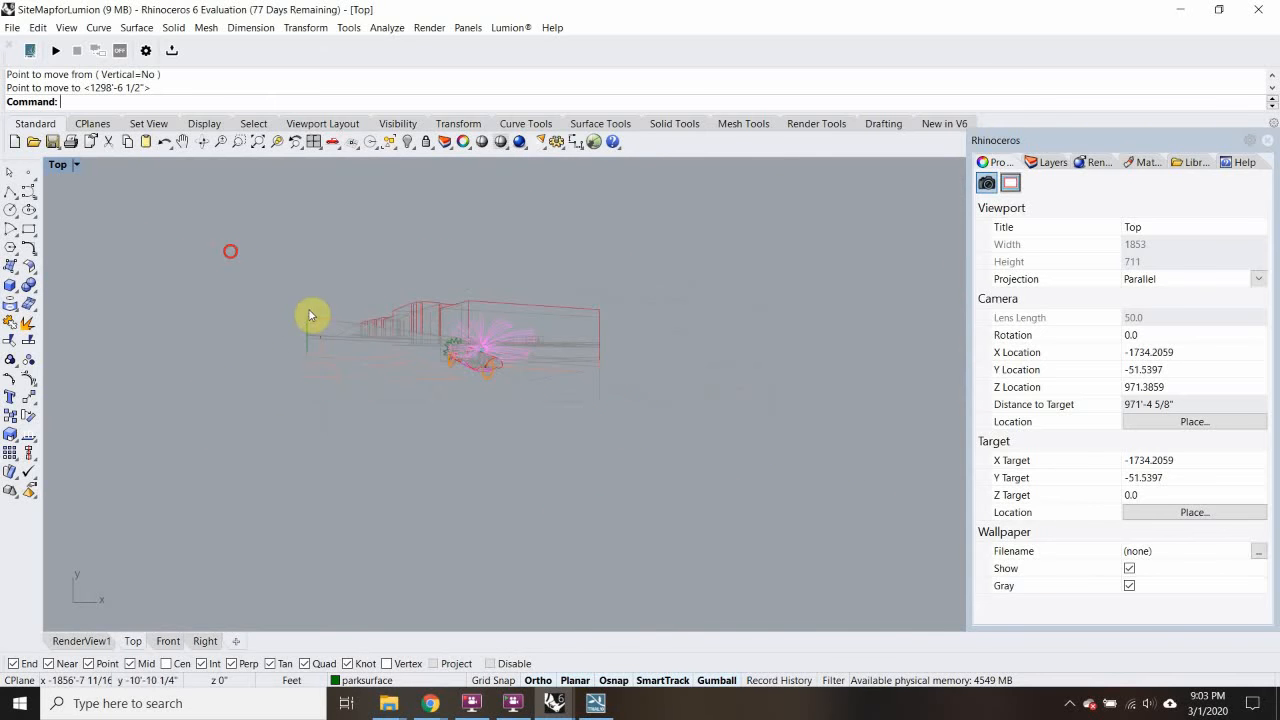
pyautogui.moveTo(309, 316); pyautogui.dragTo(744, 468)
# Step: Export the selected linework, browsing to the Desktop > MICA > Week 7 folder
pyautogui.click(13, 29)
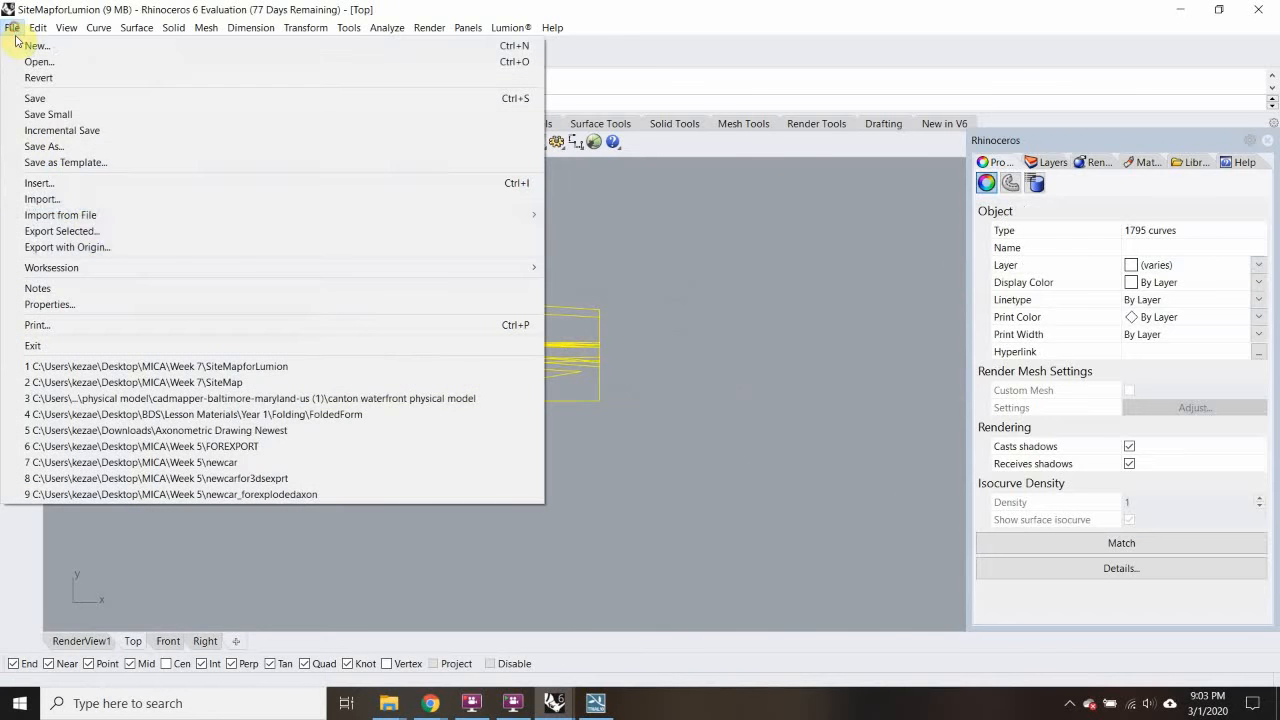
pyautogui.click(89, 230)
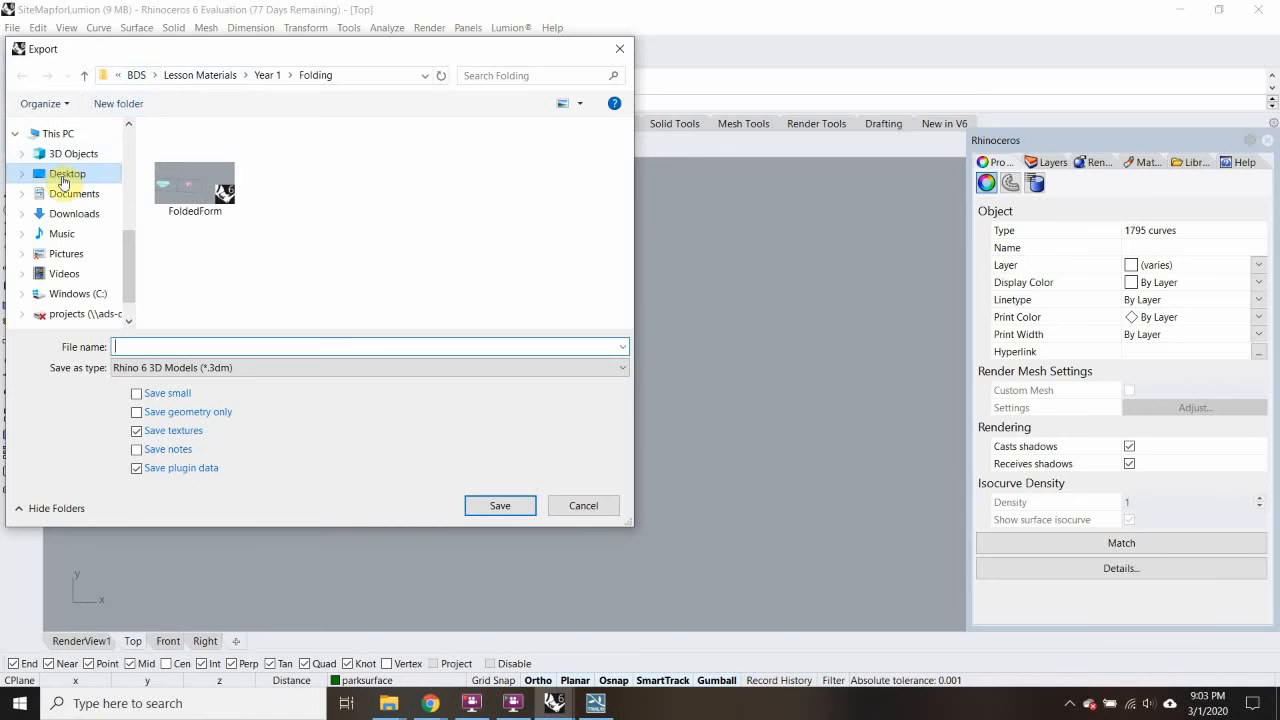
pyautogui.click(65, 175)
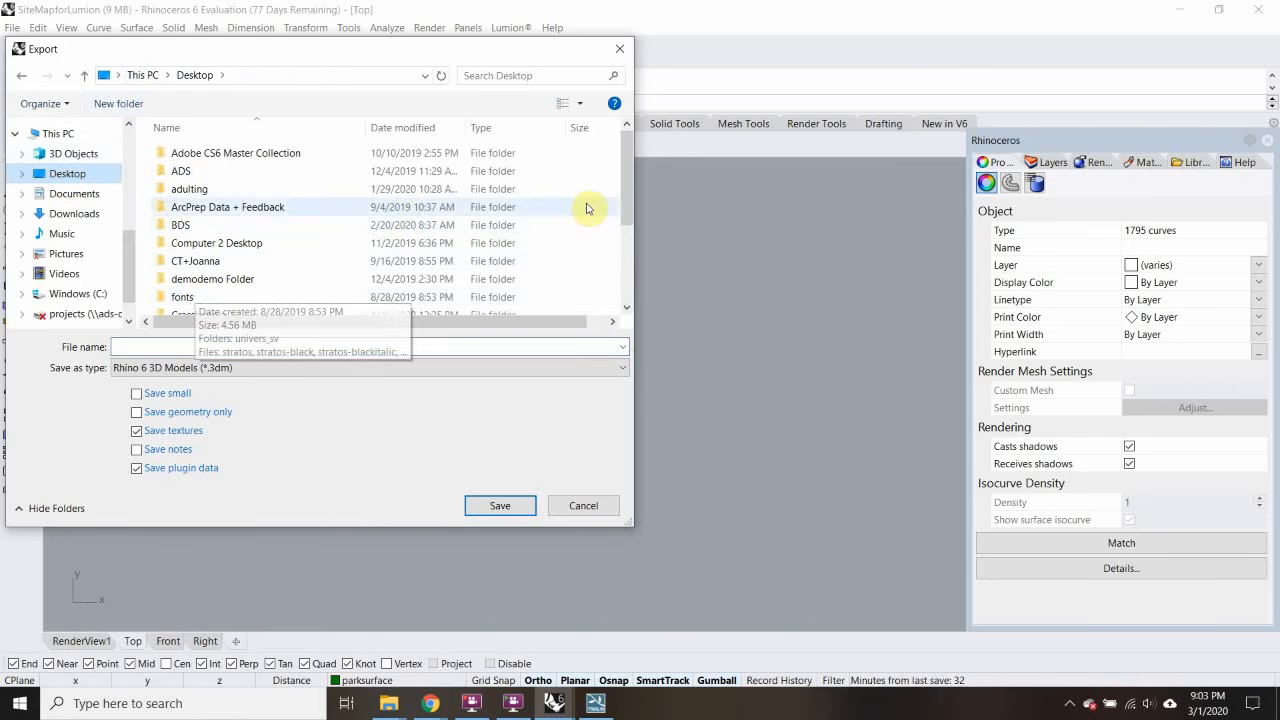
pyautogui.moveTo(628, 222); pyautogui.dragTo(634, 271)
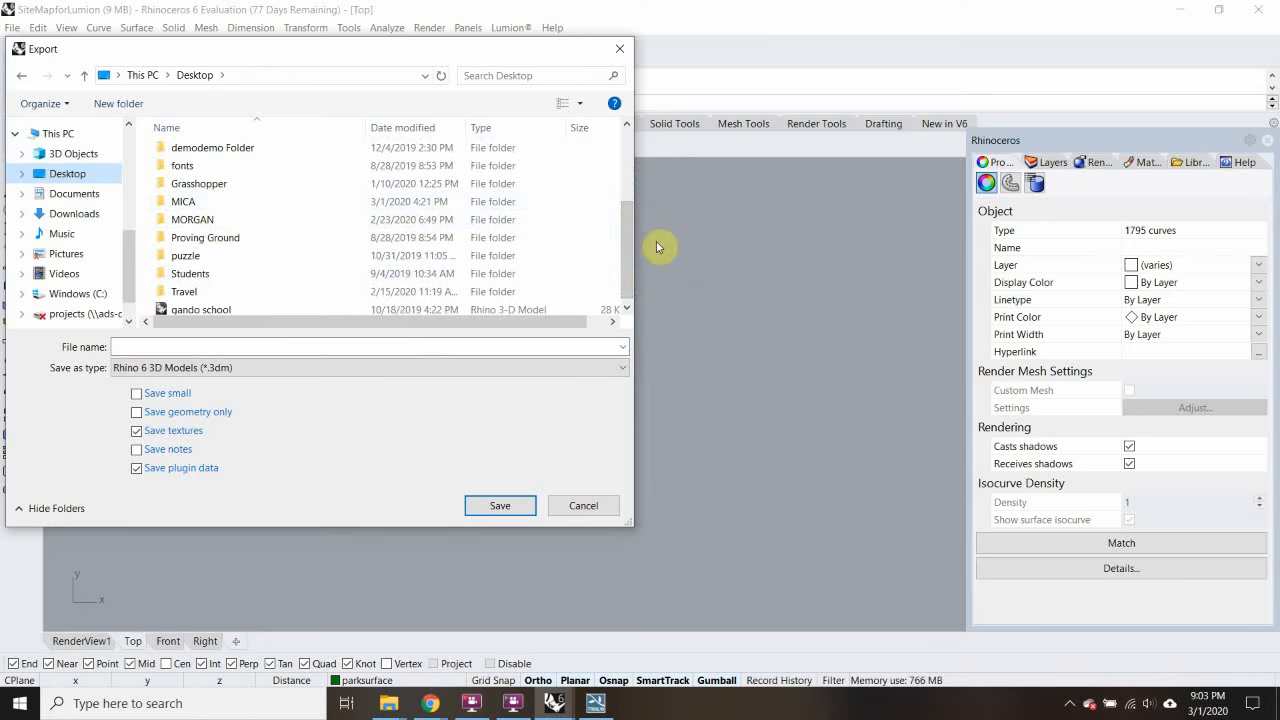
pyautogui.doubleClick(195, 203)
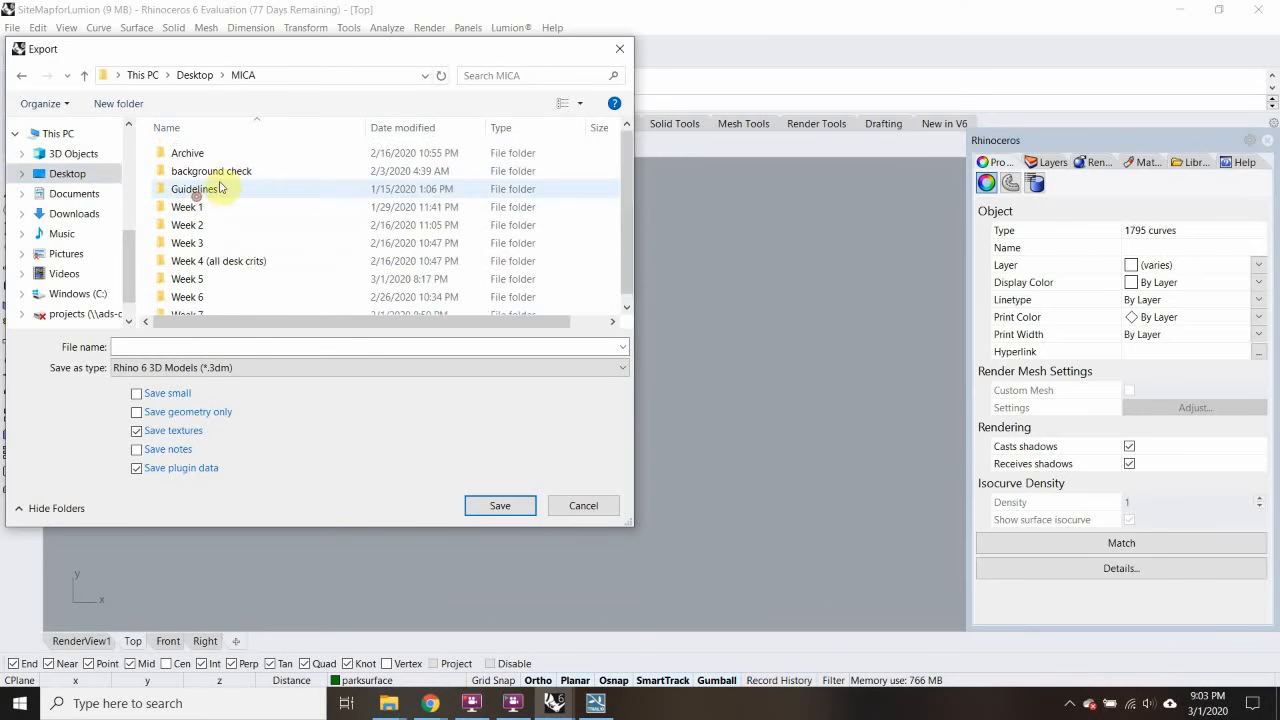
pyautogui.doubleClick(223, 311)
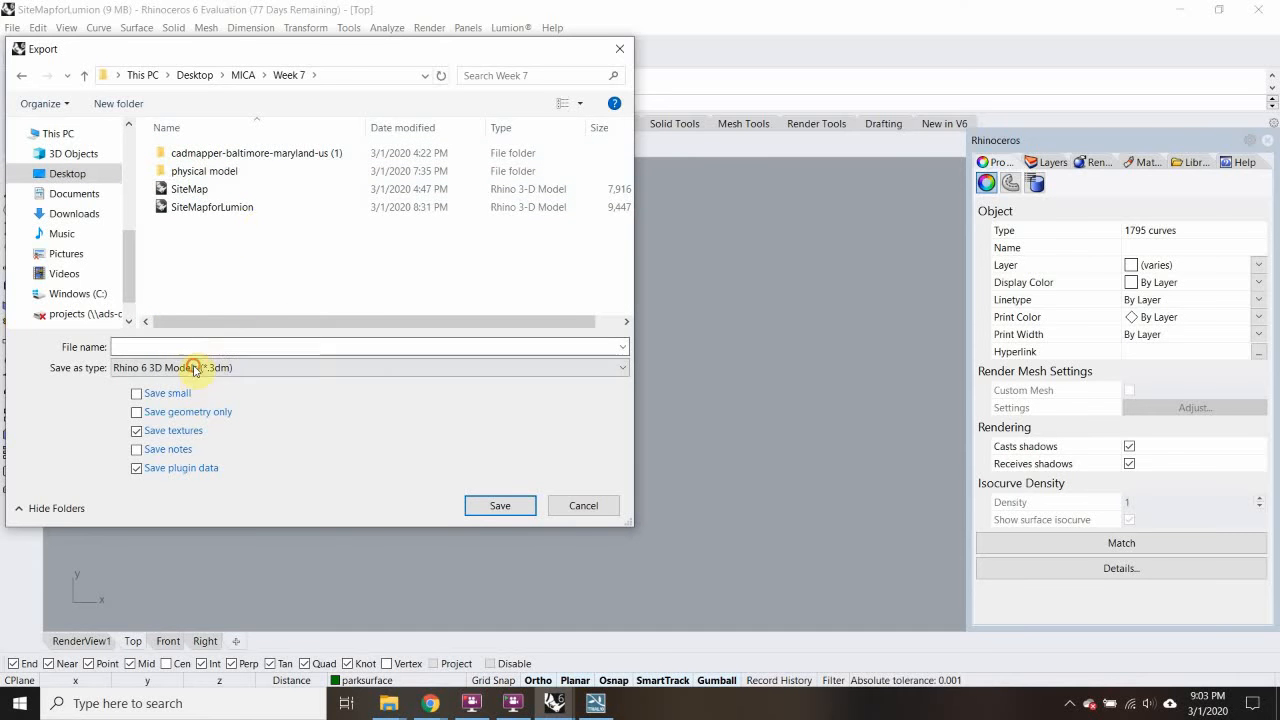
# Step: Save it as AutoCAD Drawing RenderView1_LineOutput.dwg with default DWG options, then minimize Rhino
pyautogui.click(234, 367)
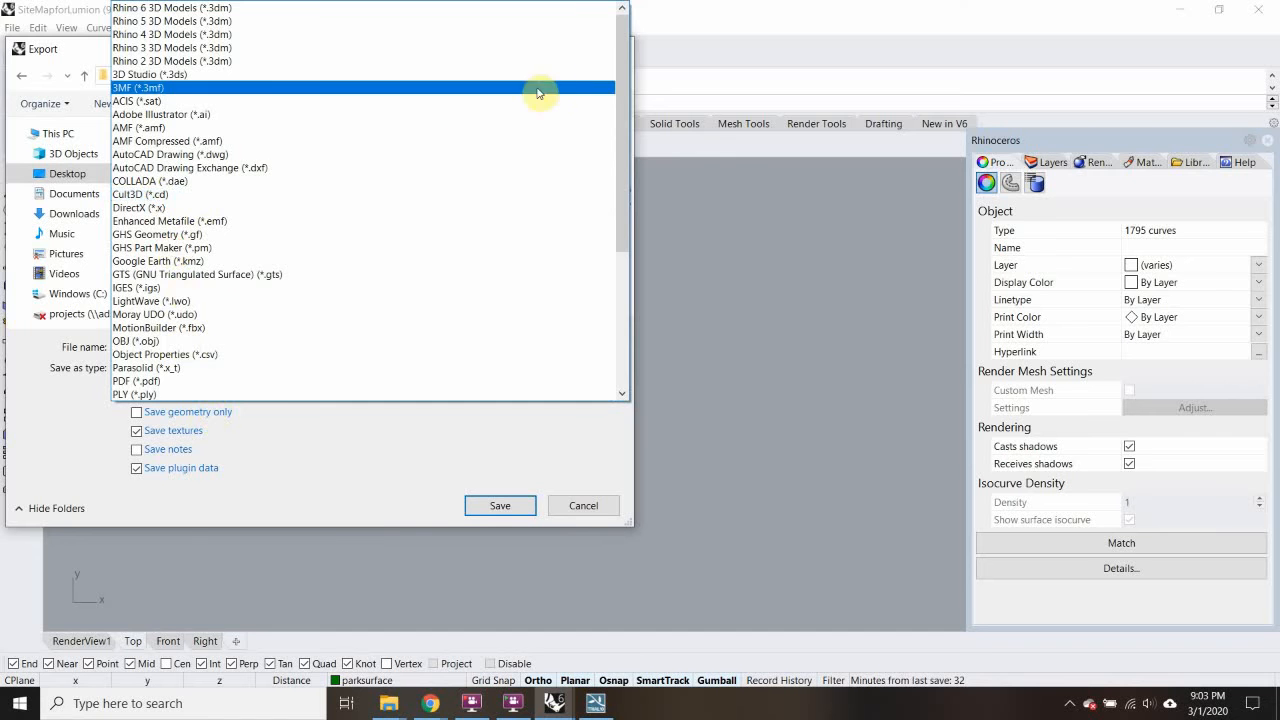
pyautogui.click(200, 154)
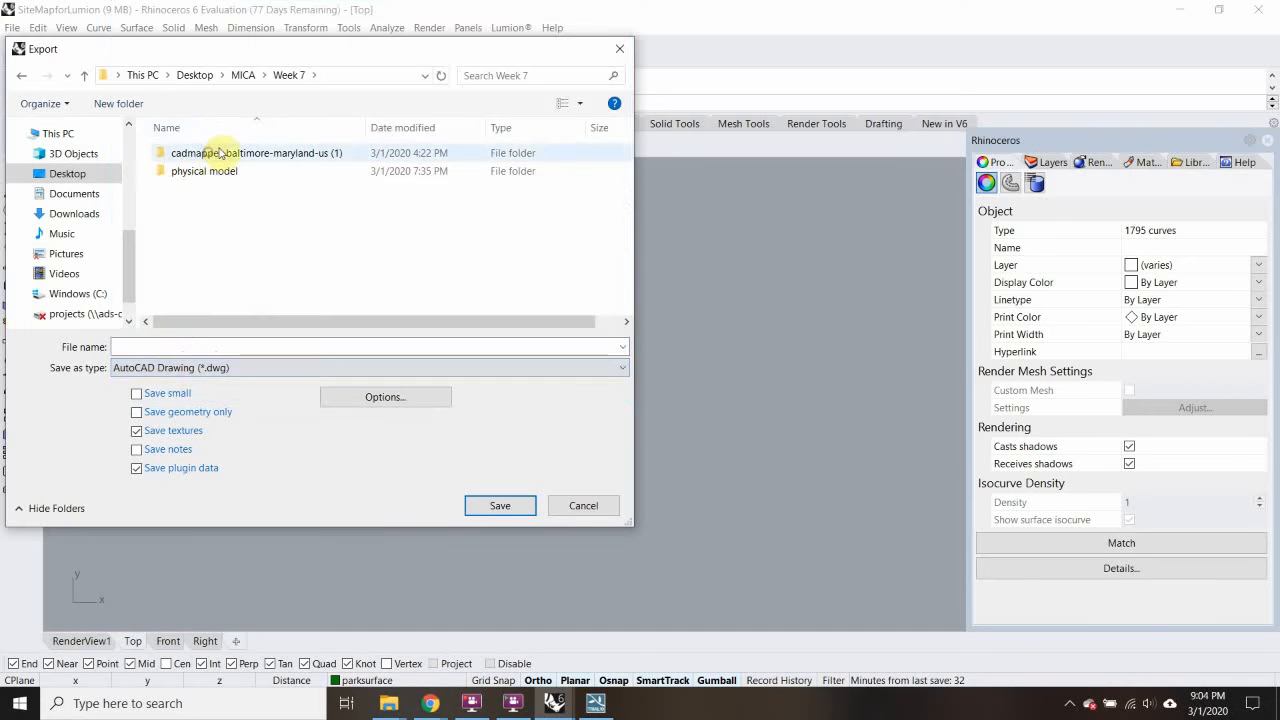
pyautogui.click(160, 341)
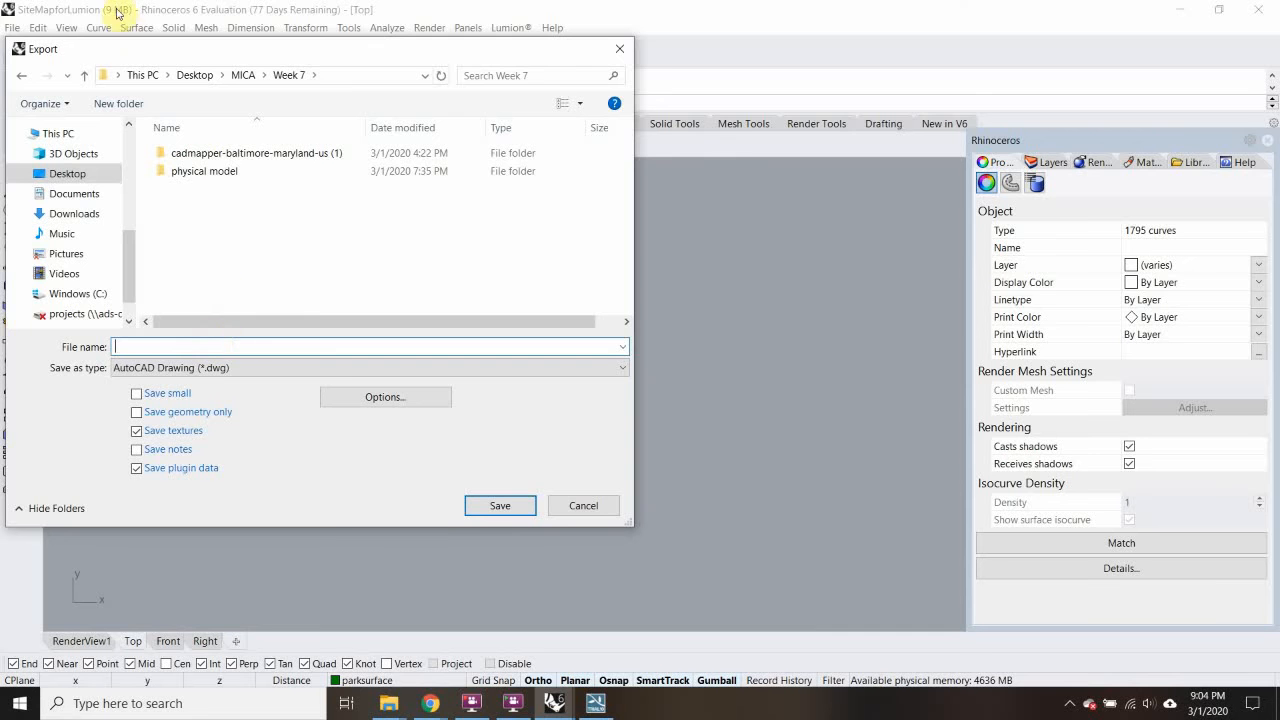
pyautogui.moveTo(137, 49); pyautogui.dragTo(269, 103)
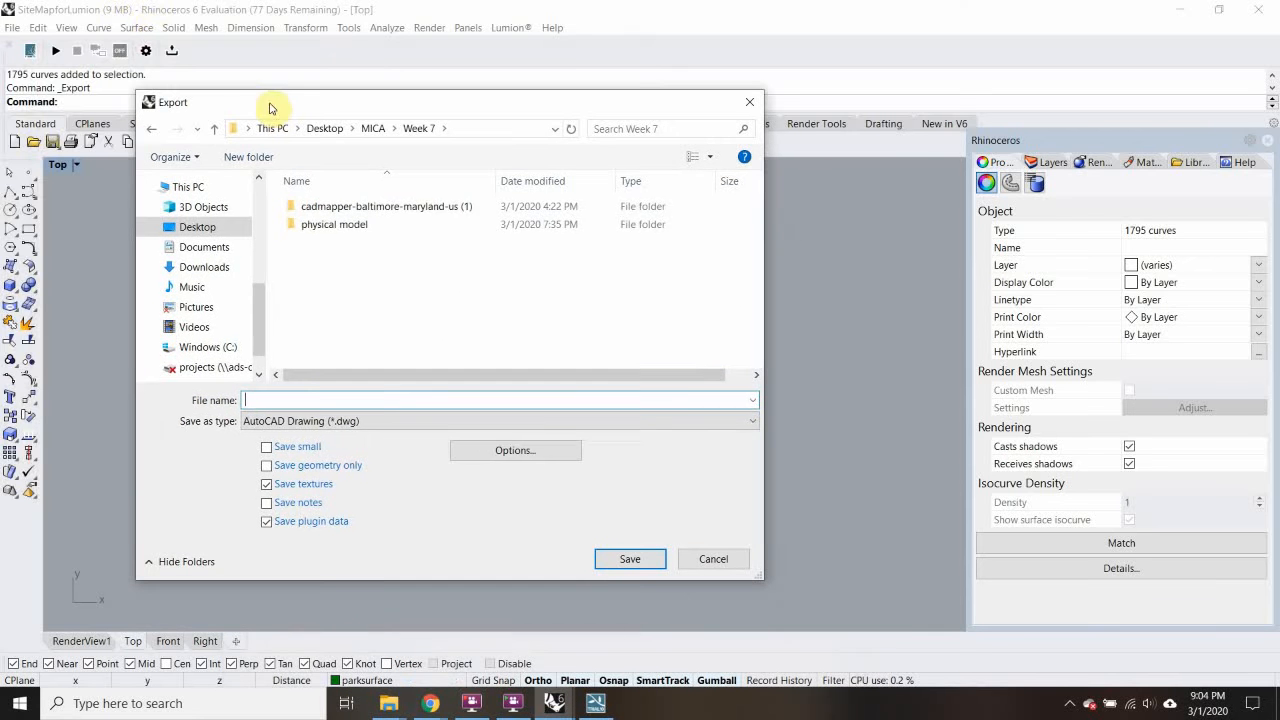
pyautogui.write('Rende')
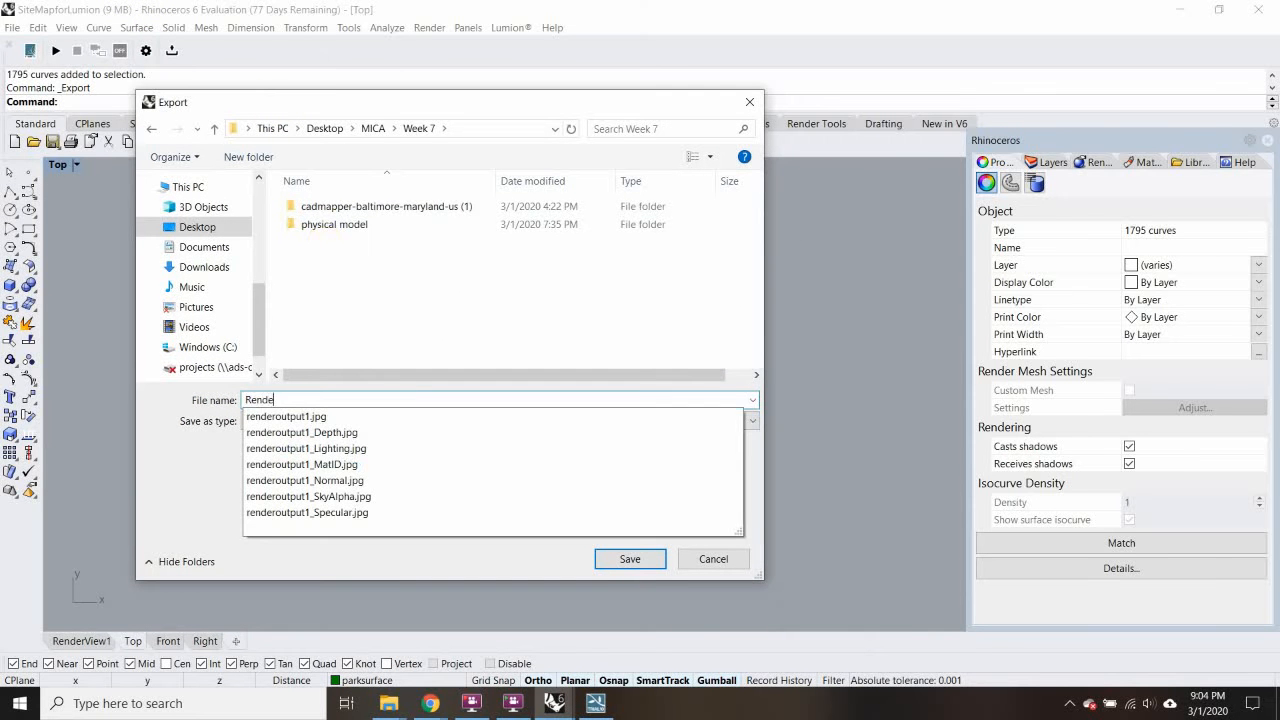
pyautogui.write('rView1_LineOutput')
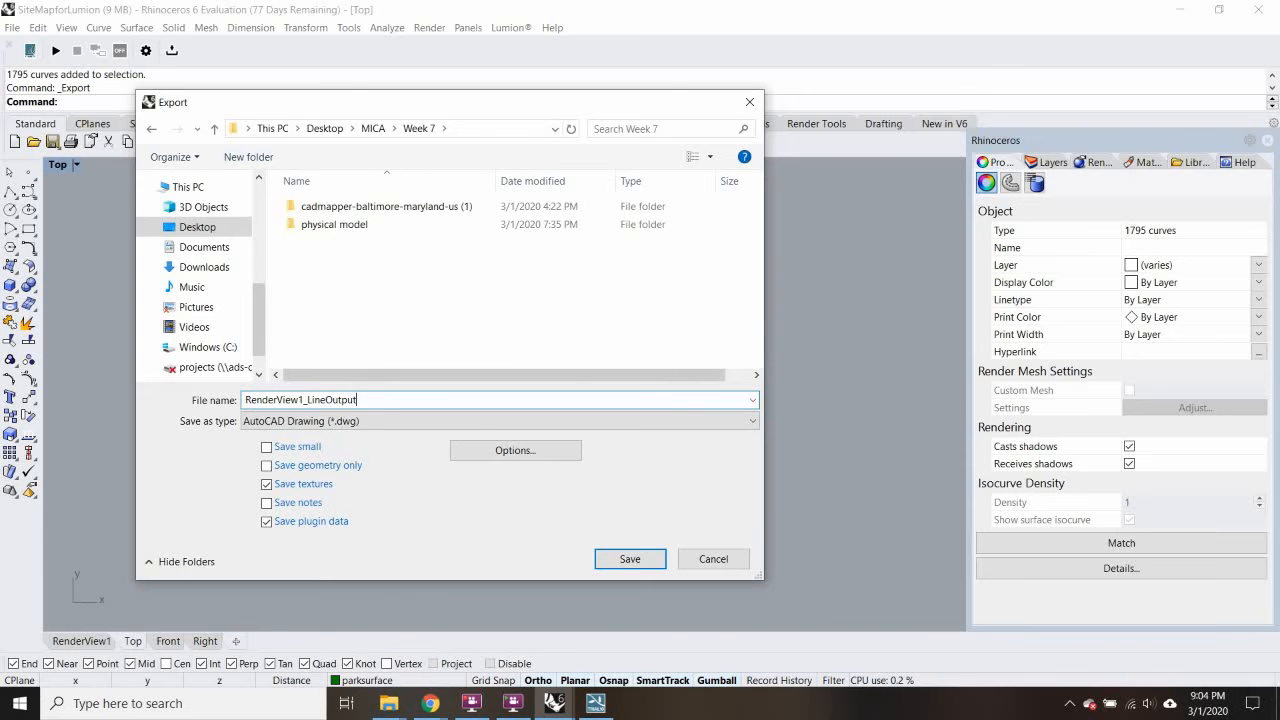
pyautogui.click(637, 549)
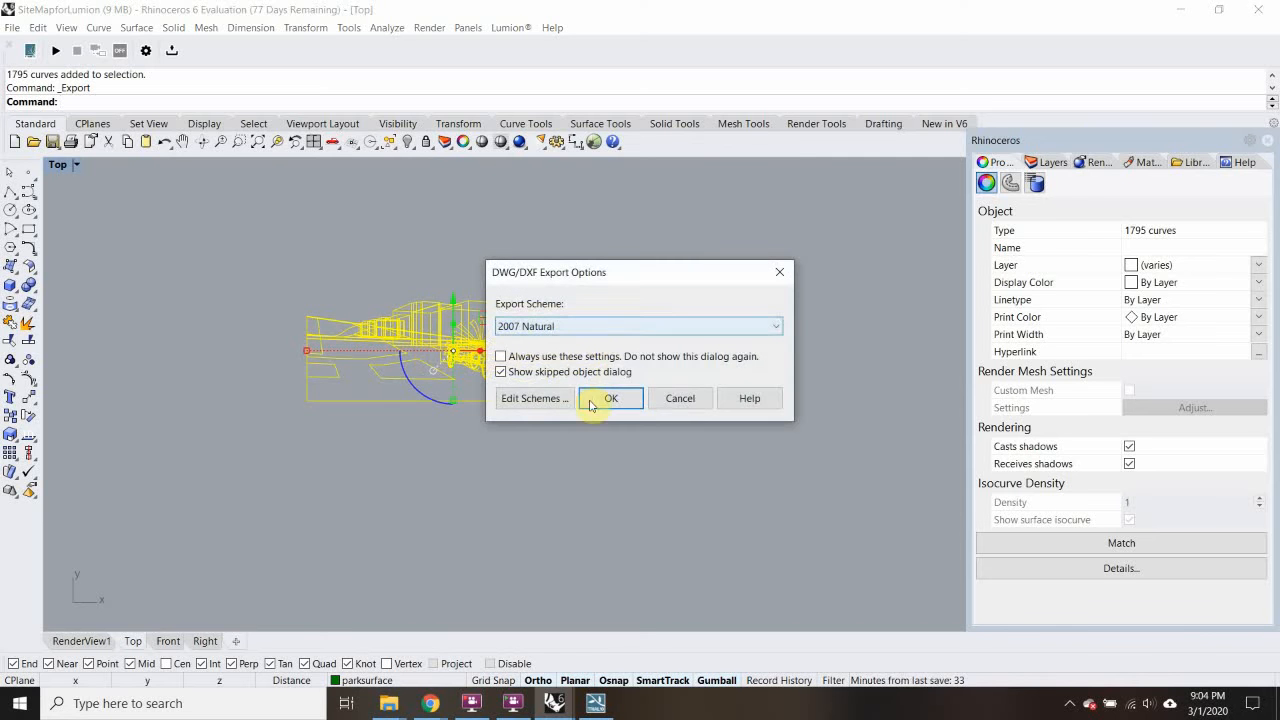
pyautogui.click(606, 399)
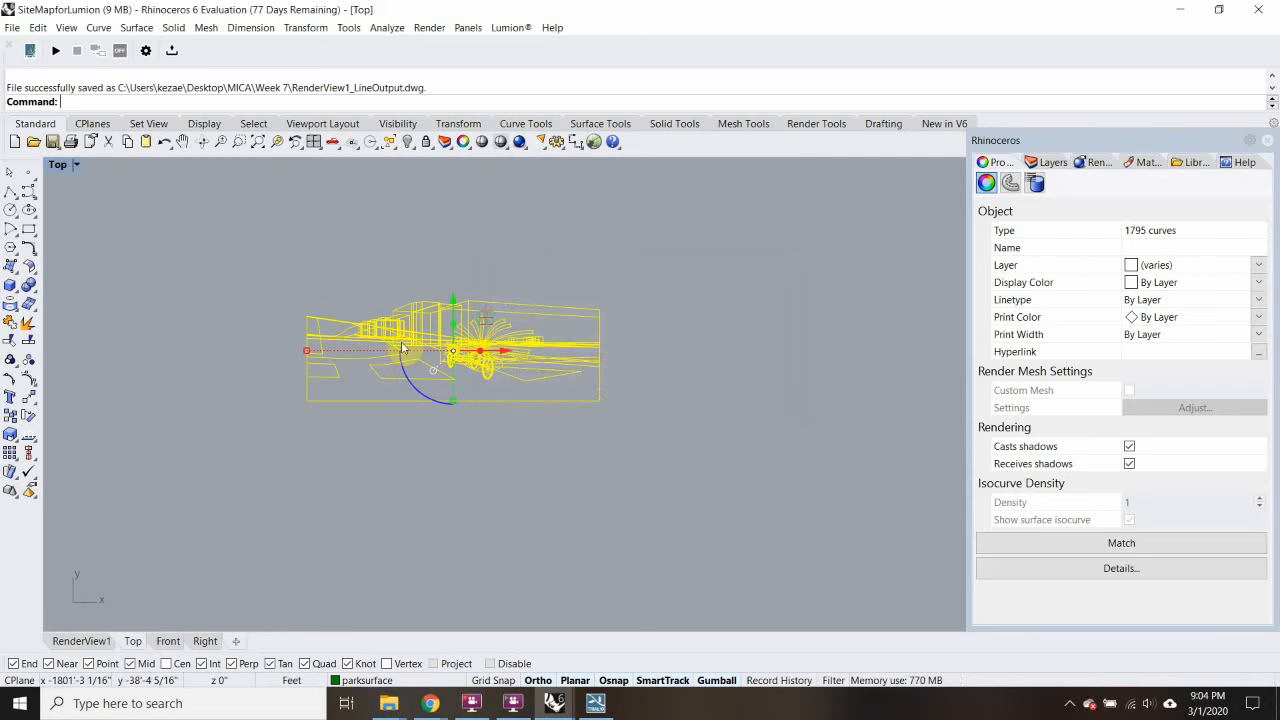
pyautogui.click(1180, 9)
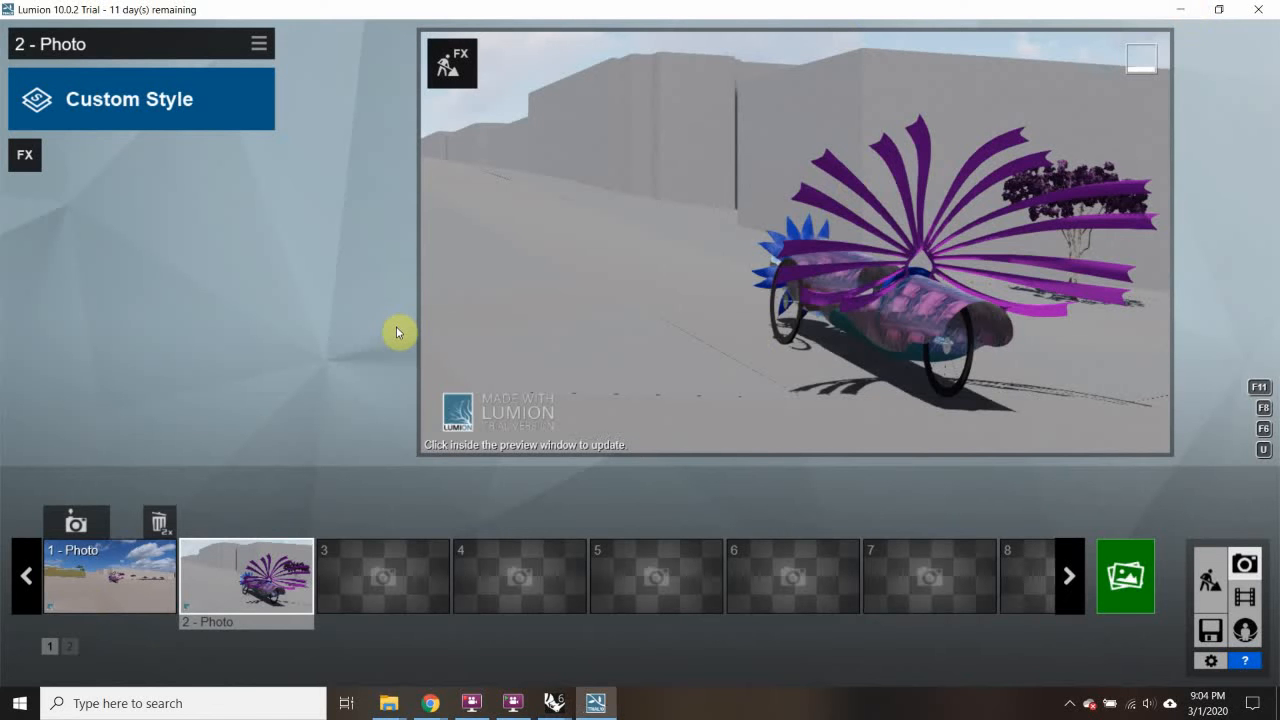
# Step: Search 'illu' in Windows and launch Adobe Illustrator CS6 (64 Bit)
pyautogui.click(229, 703)
pyautogui.write('illu')
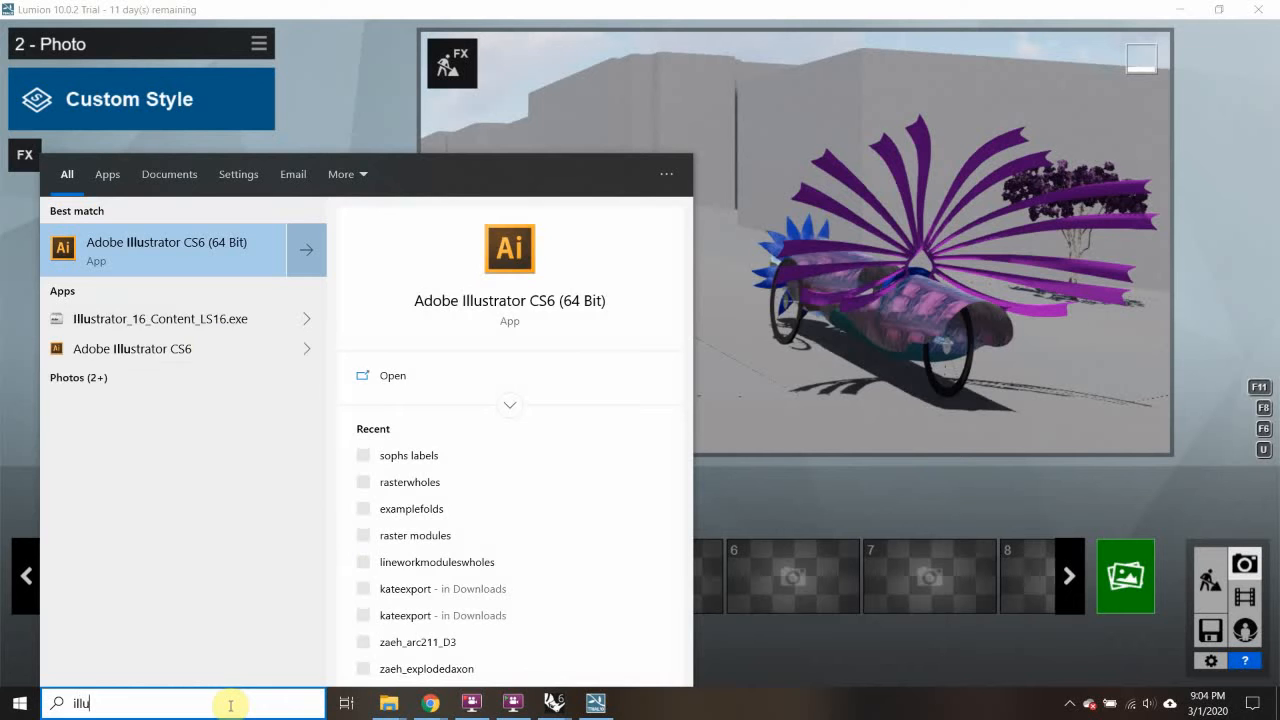
pyautogui.click(201, 240)
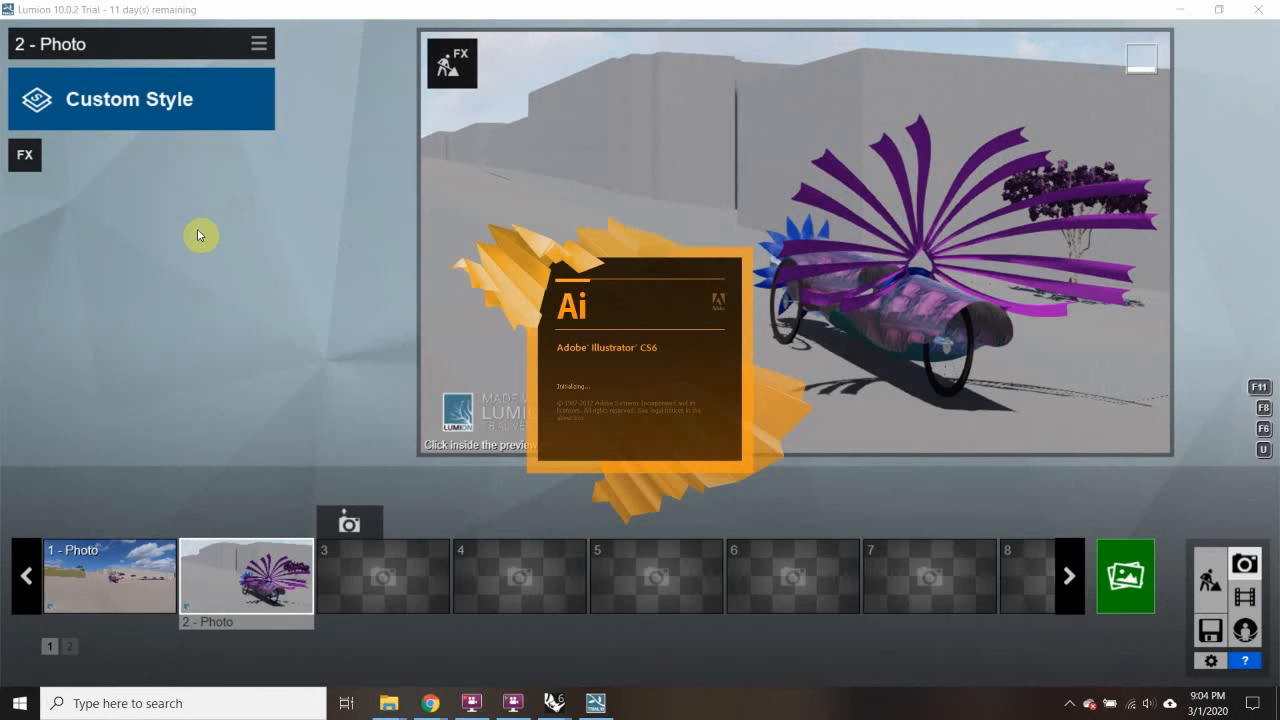
pyautogui.moveTo(380, 711)
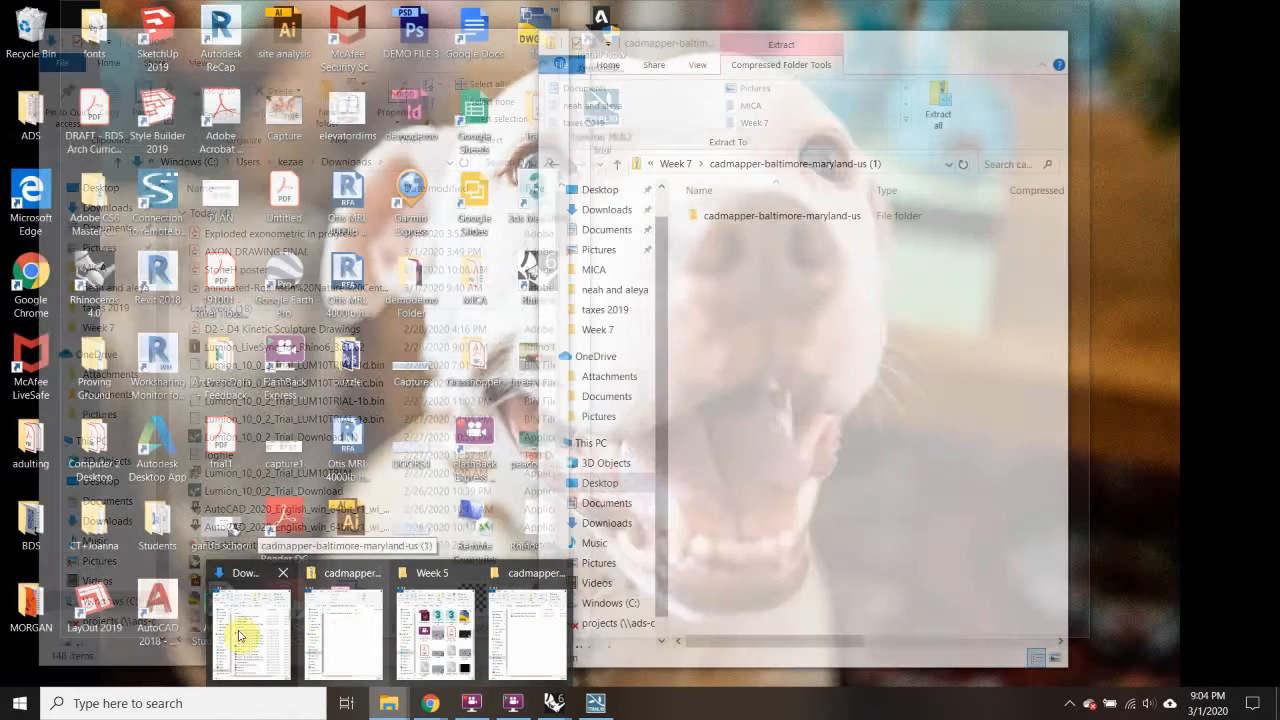
# Step: In File Explorer, go to the Desktop > MICA > Week 7 folder
pyautogui.click(251, 633)
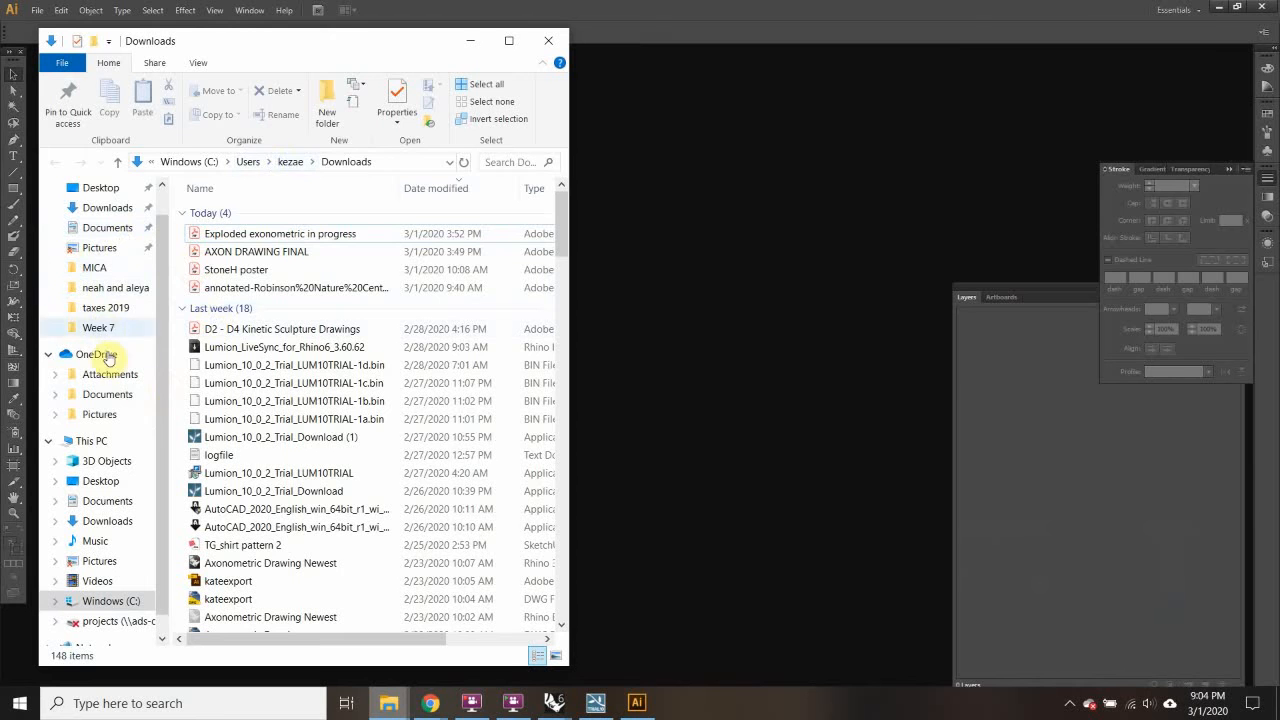
pyautogui.click(100, 192)
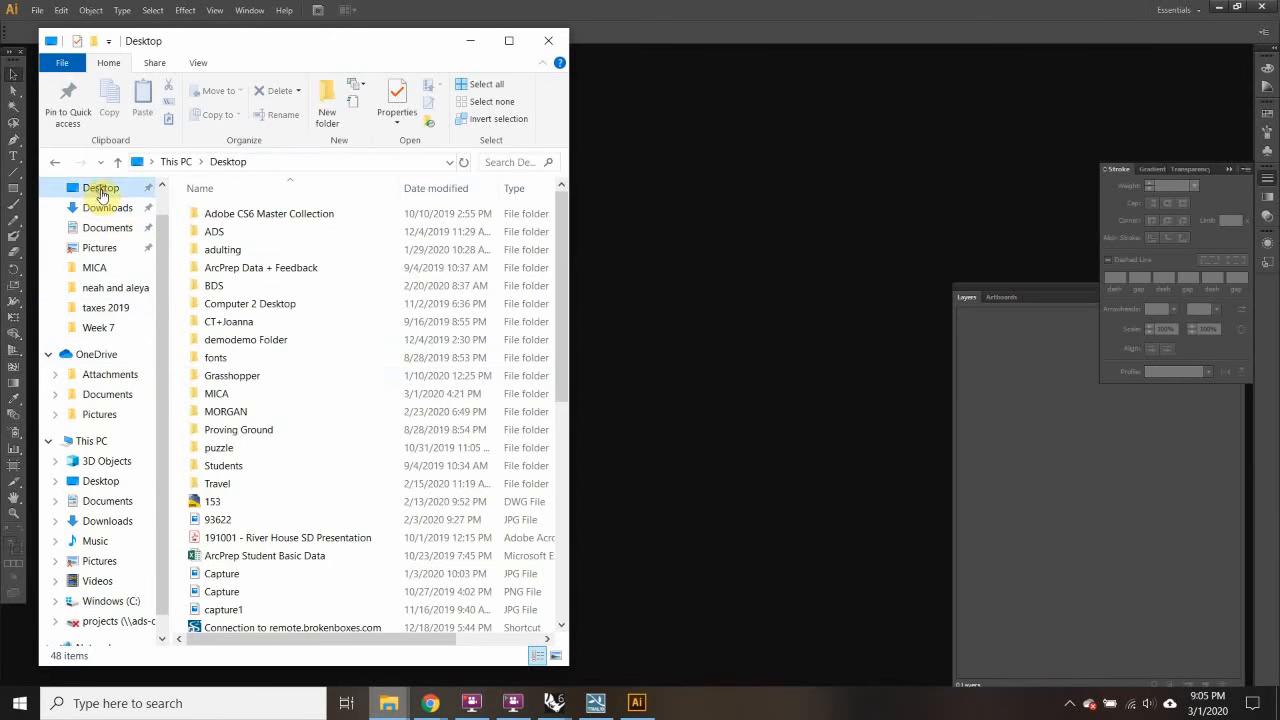
pyautogui.doubleClick(216, 389)
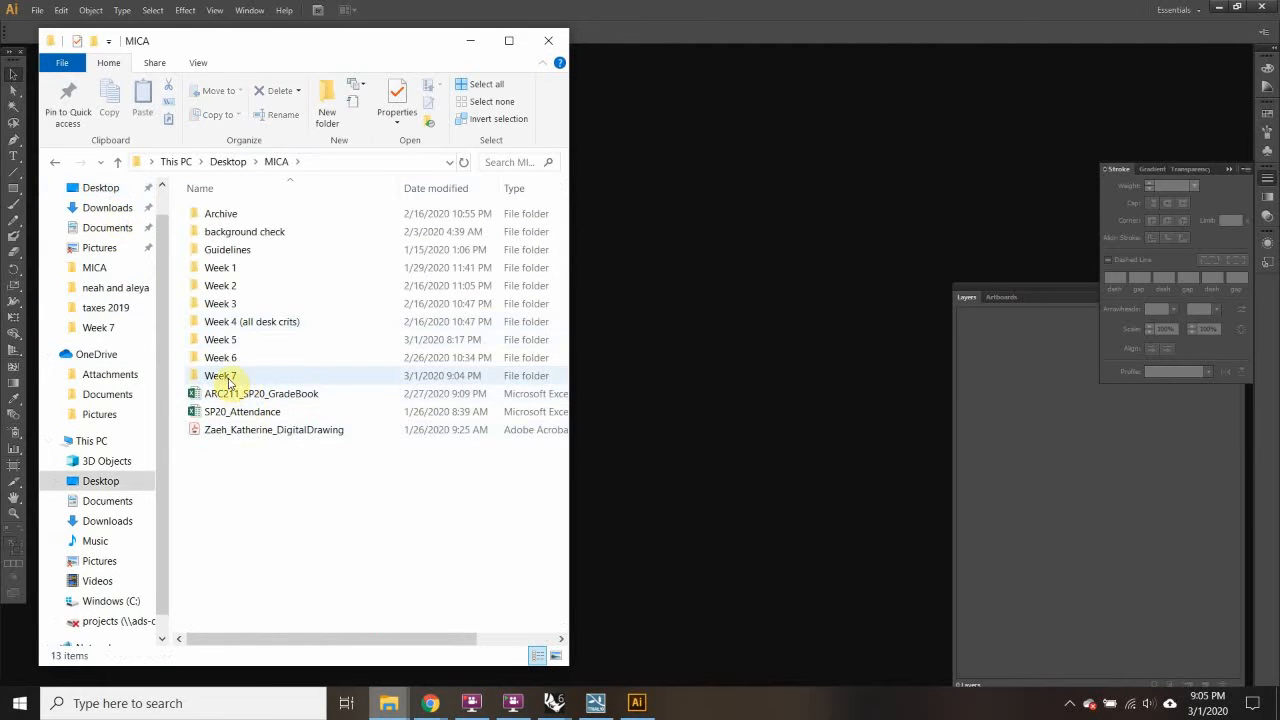
pyautogui.doubleClick(228, 380)
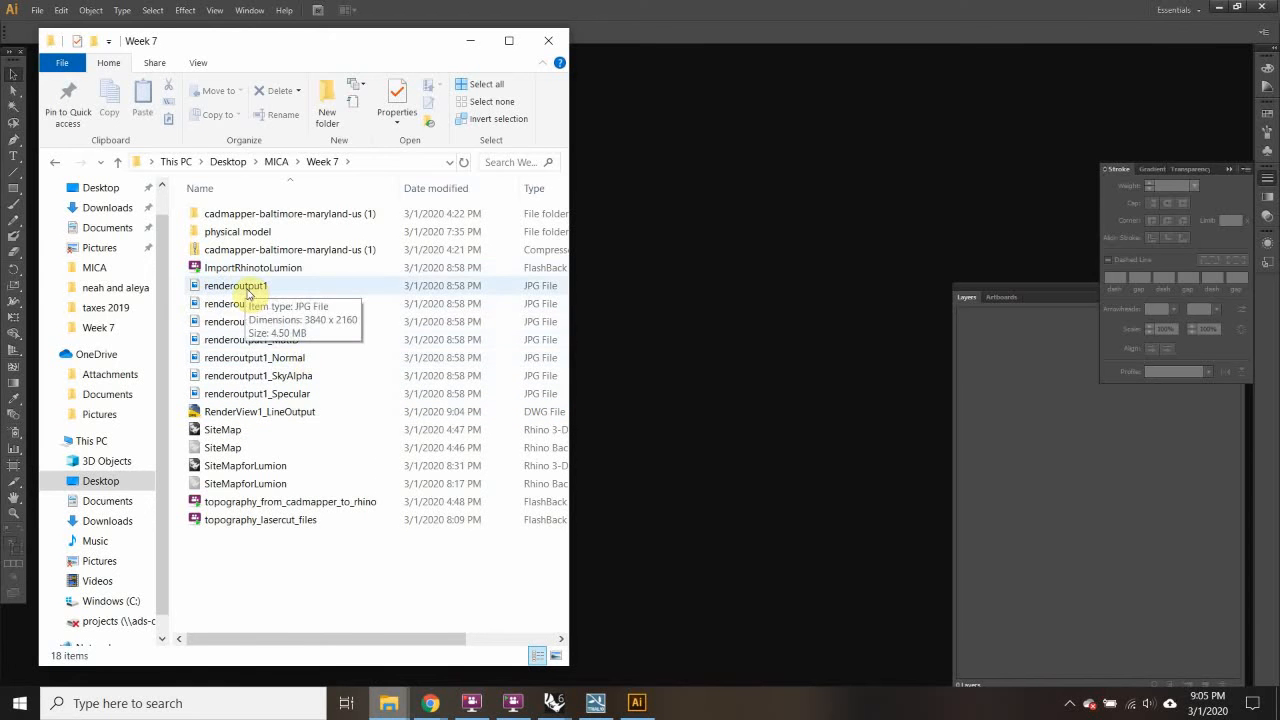
# Step: Check renderoutput1's Properties Details to confirm it is 3840 x 2160 pixels
pyautogui.click(248, 290)
pyautogui.rightClick(250, 290)
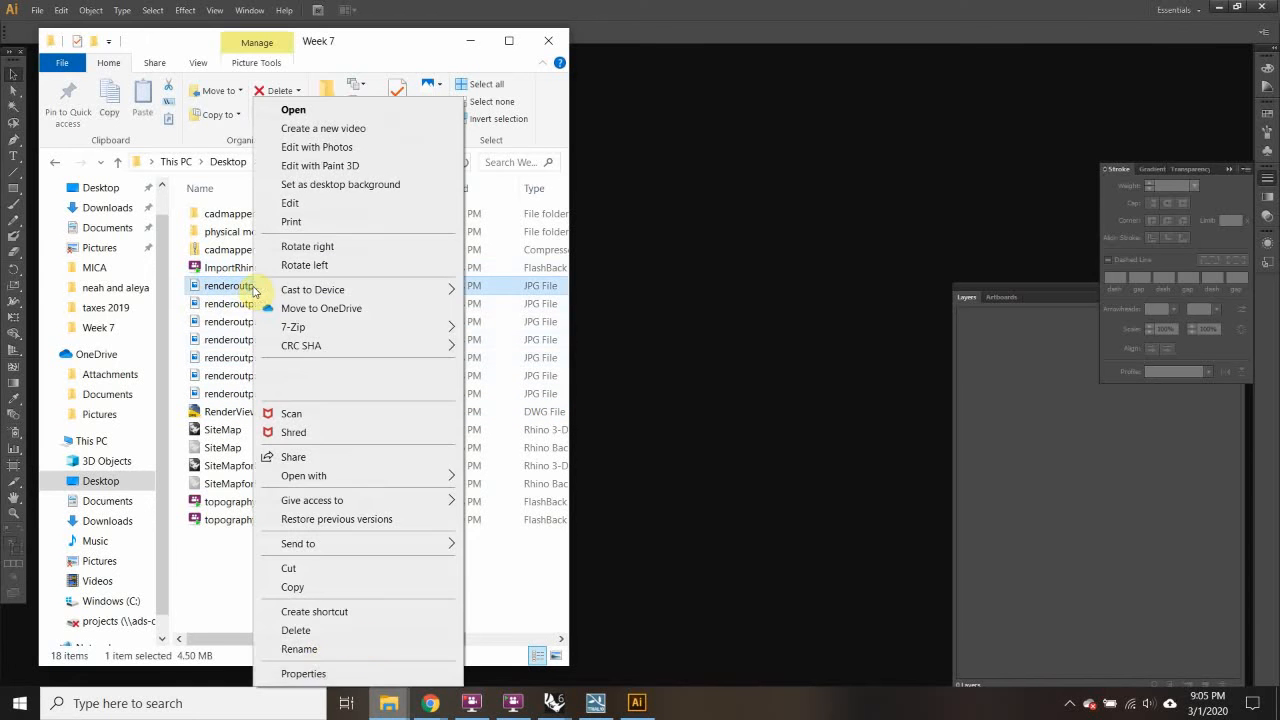
pyautogui.click(318, 673)
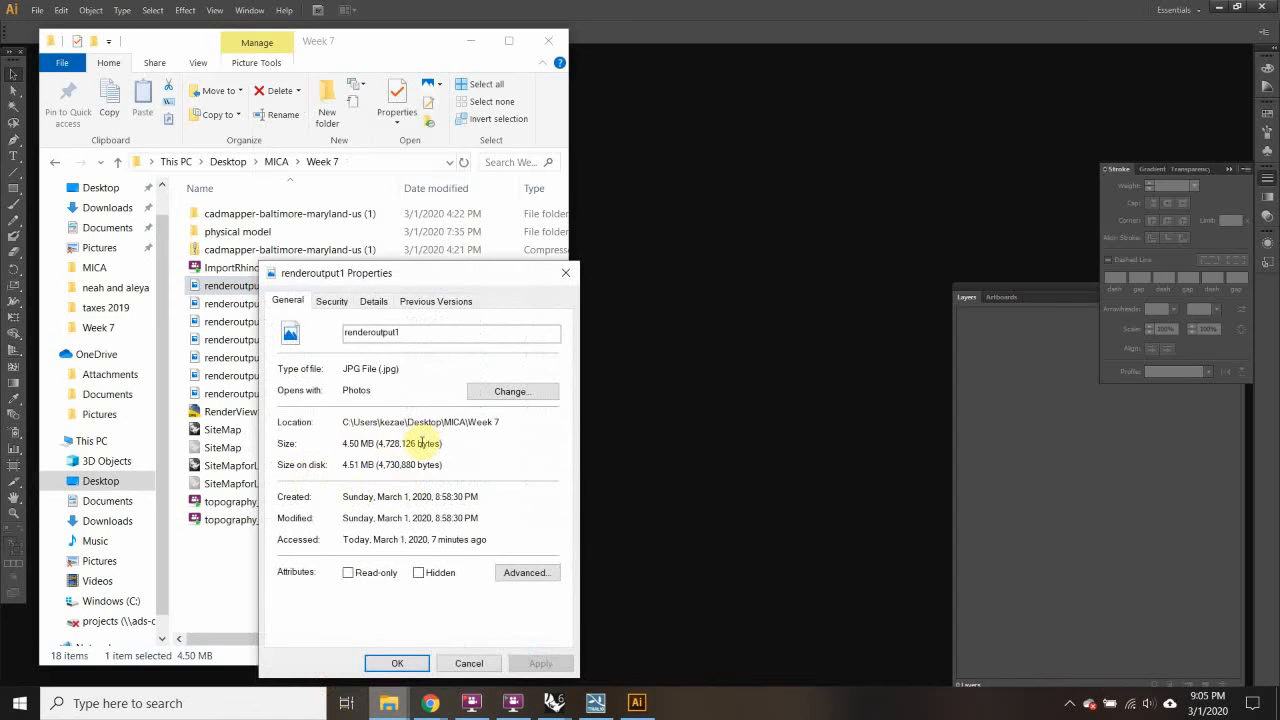
pyautogui.click(331, 300)
pyautogui.click(373, 300)
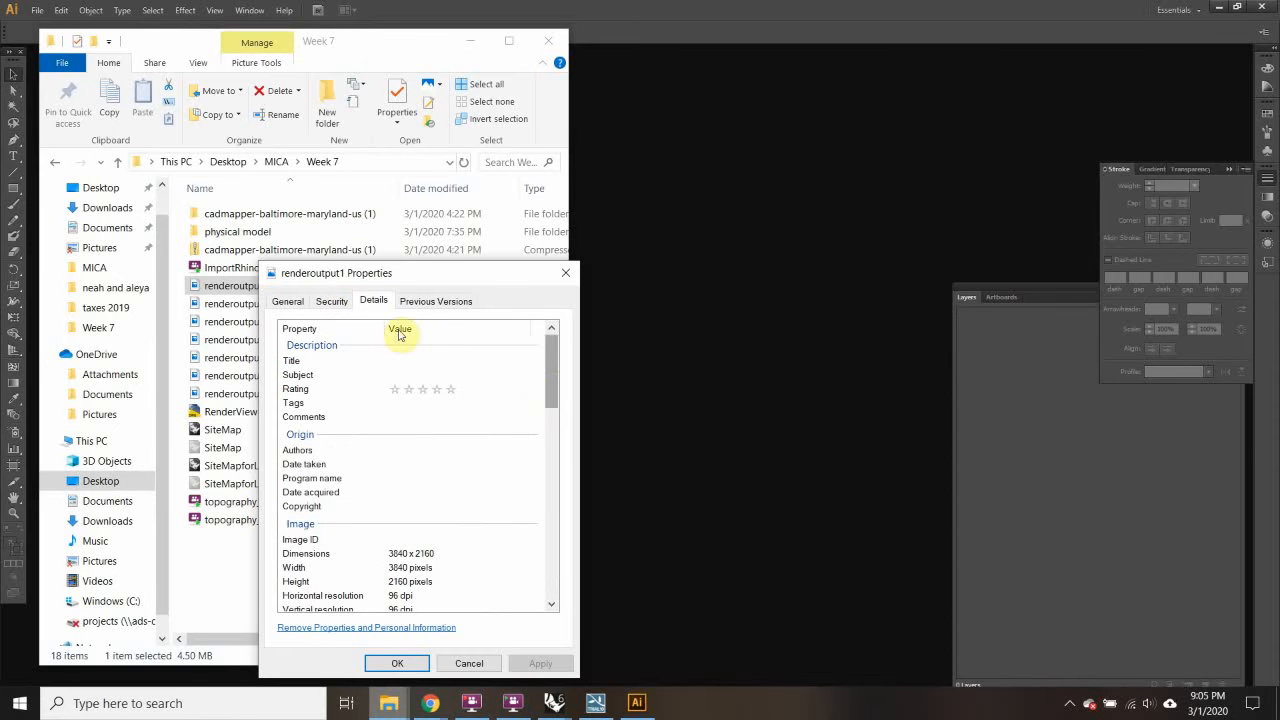
pyautogui.moveTo(552, 403); pyautogui.dragTo(557, 425)
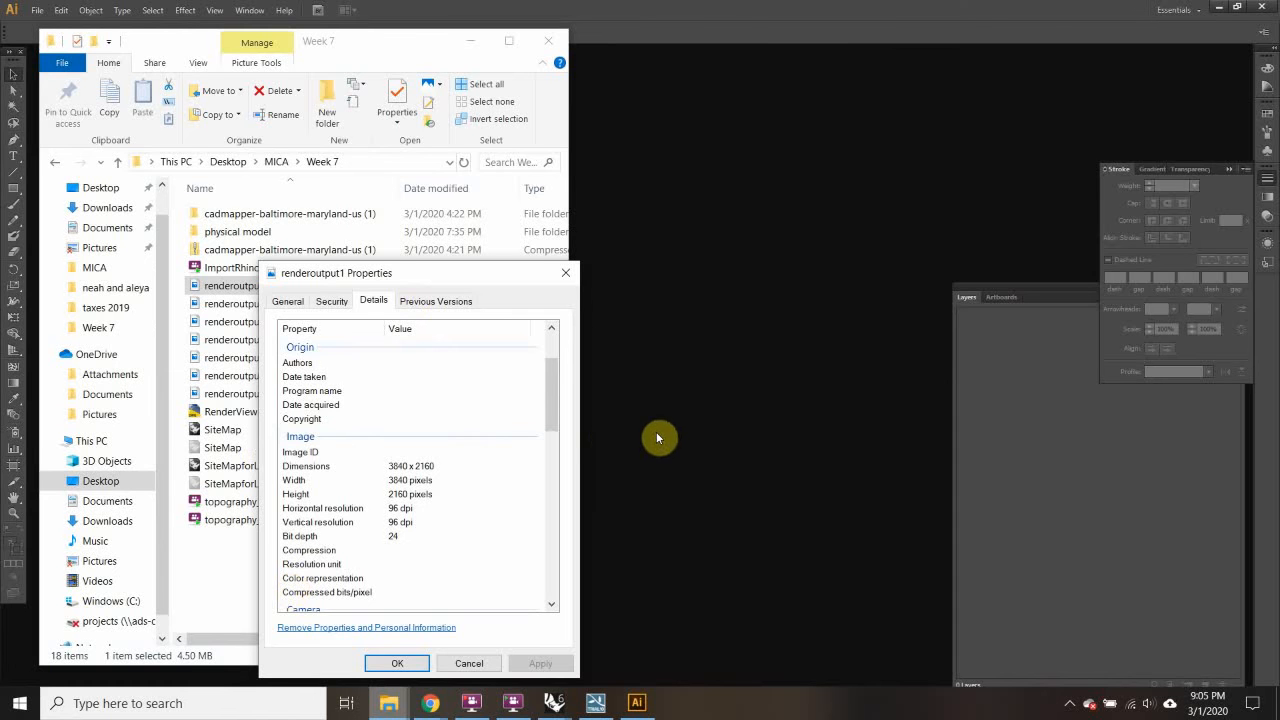
pyautogui.click(420, 670)
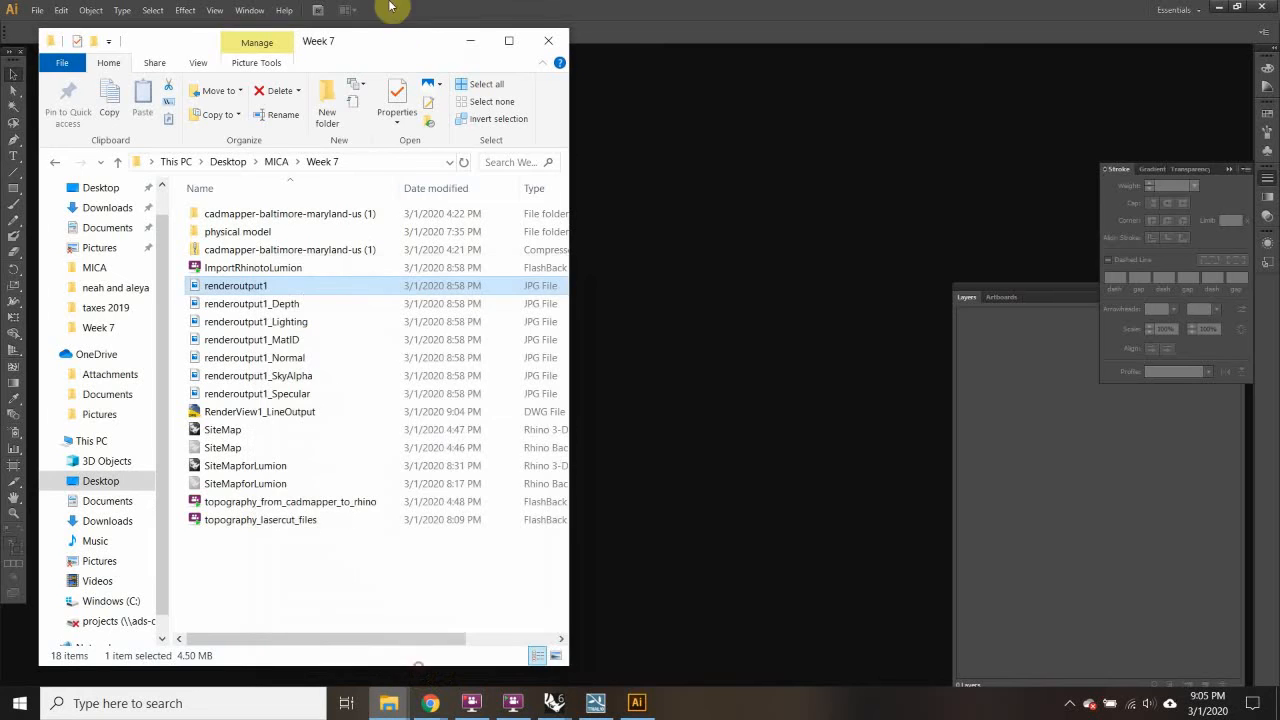
# Step: Create a new Illustrator document with 4 artboards of 3840 x 2160 px, units in Pixels
pyautogui.click(471, 40)
pyautogui.click(32, 16)
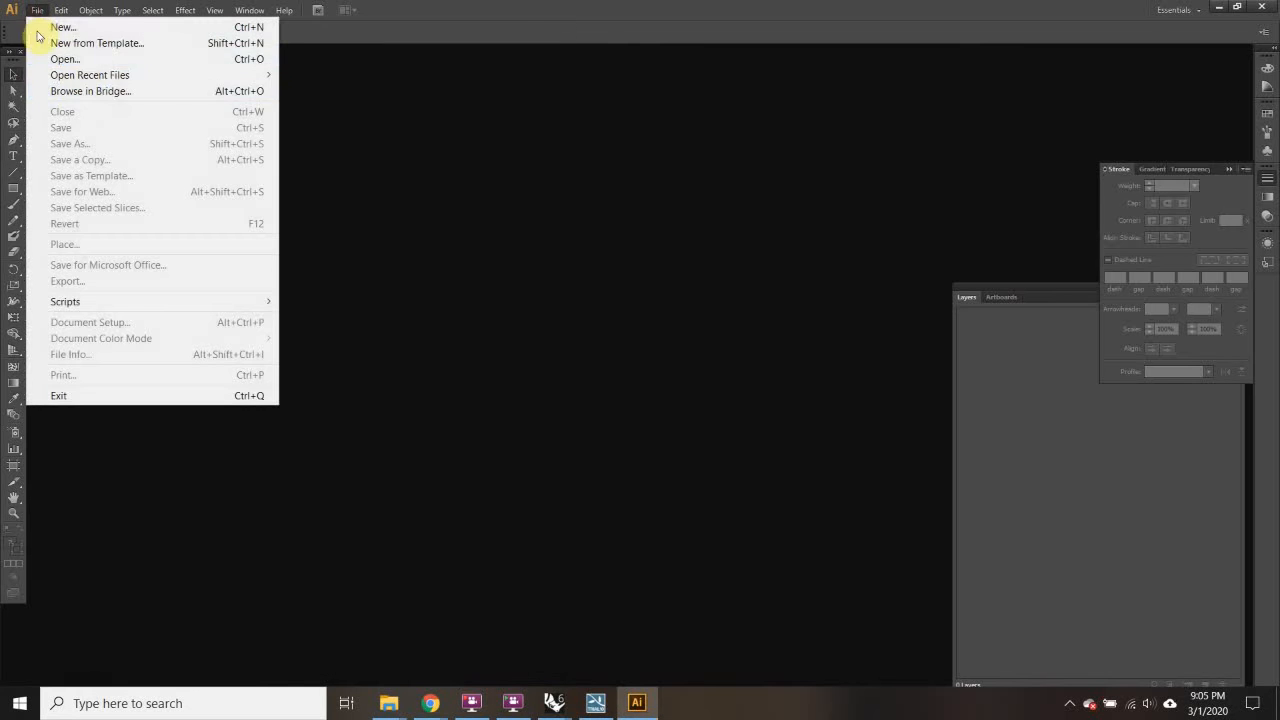
pyautogui.click(43, 29)
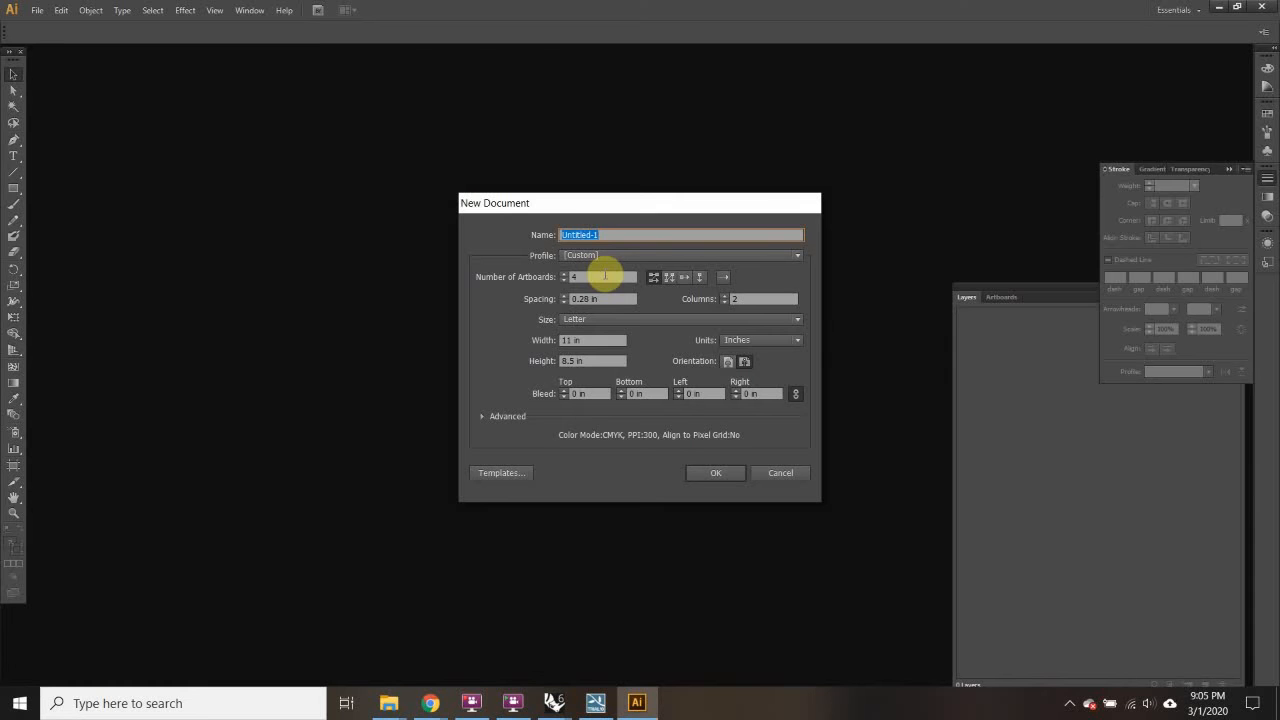
pyautogui.click(740, 341)
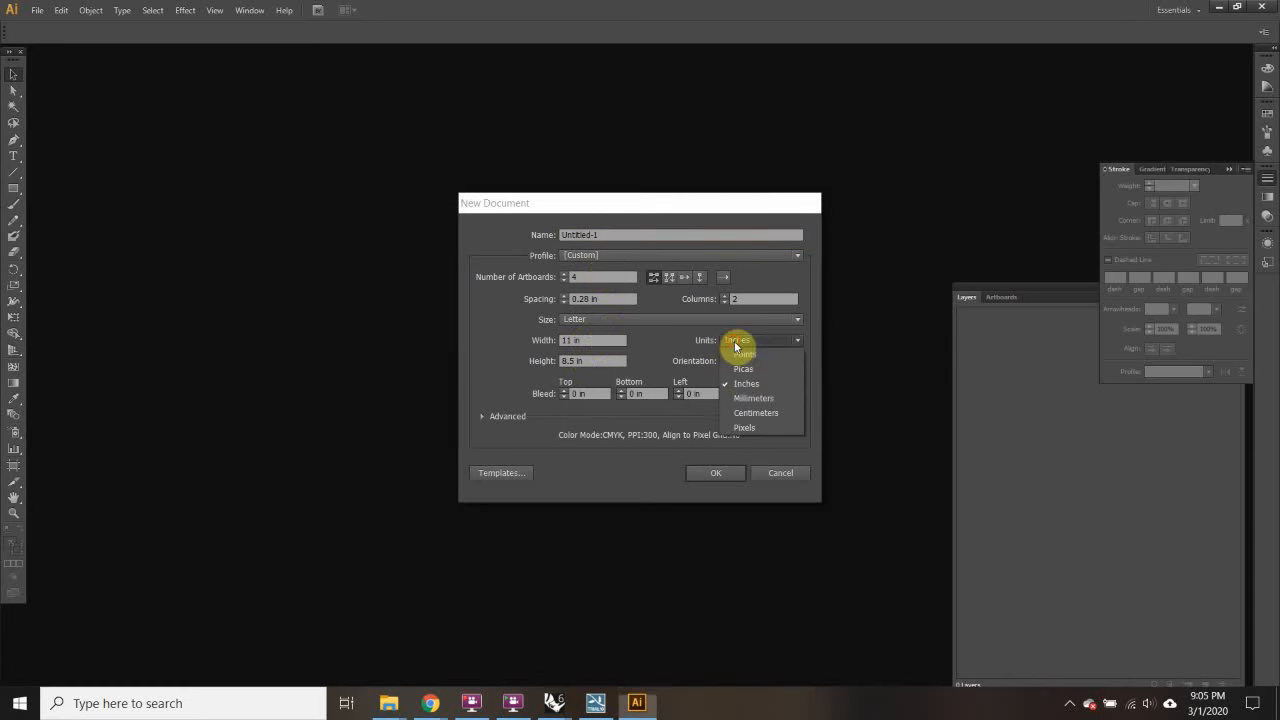
pyautogui.click(745, 427)
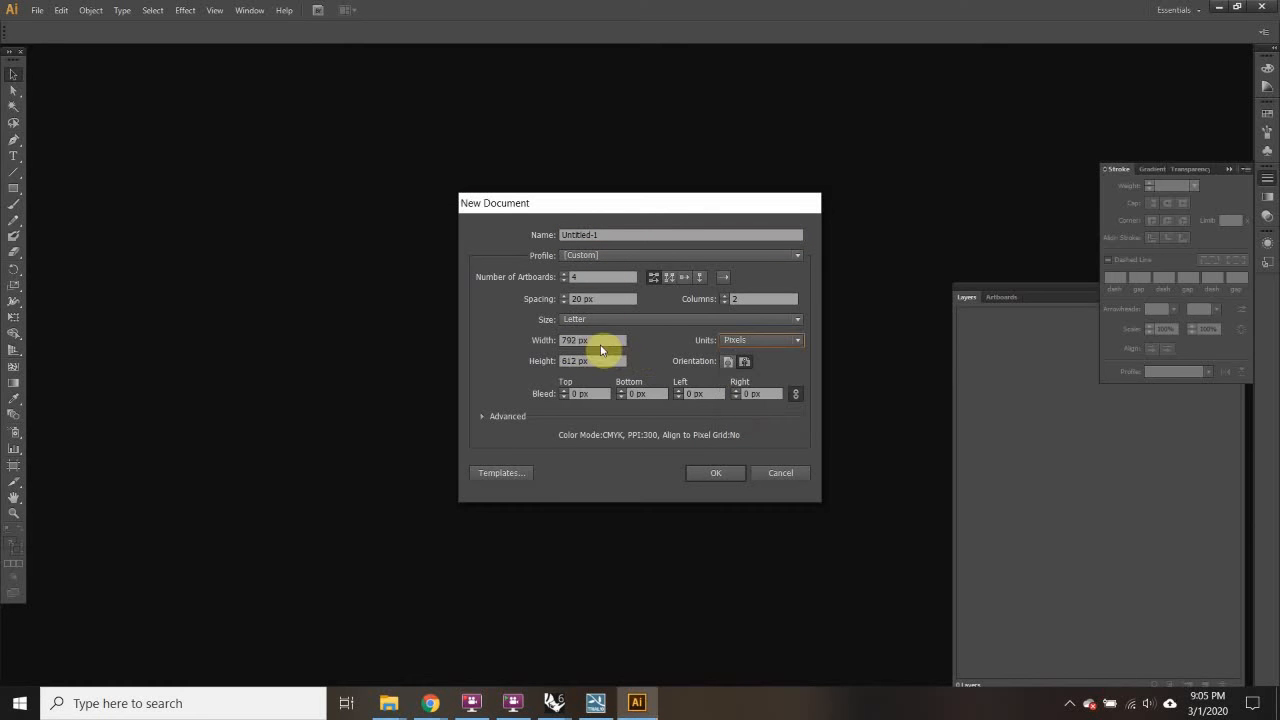
pyautogui.moveTo(577, 340); pyautogui.dragTo(546, 347)
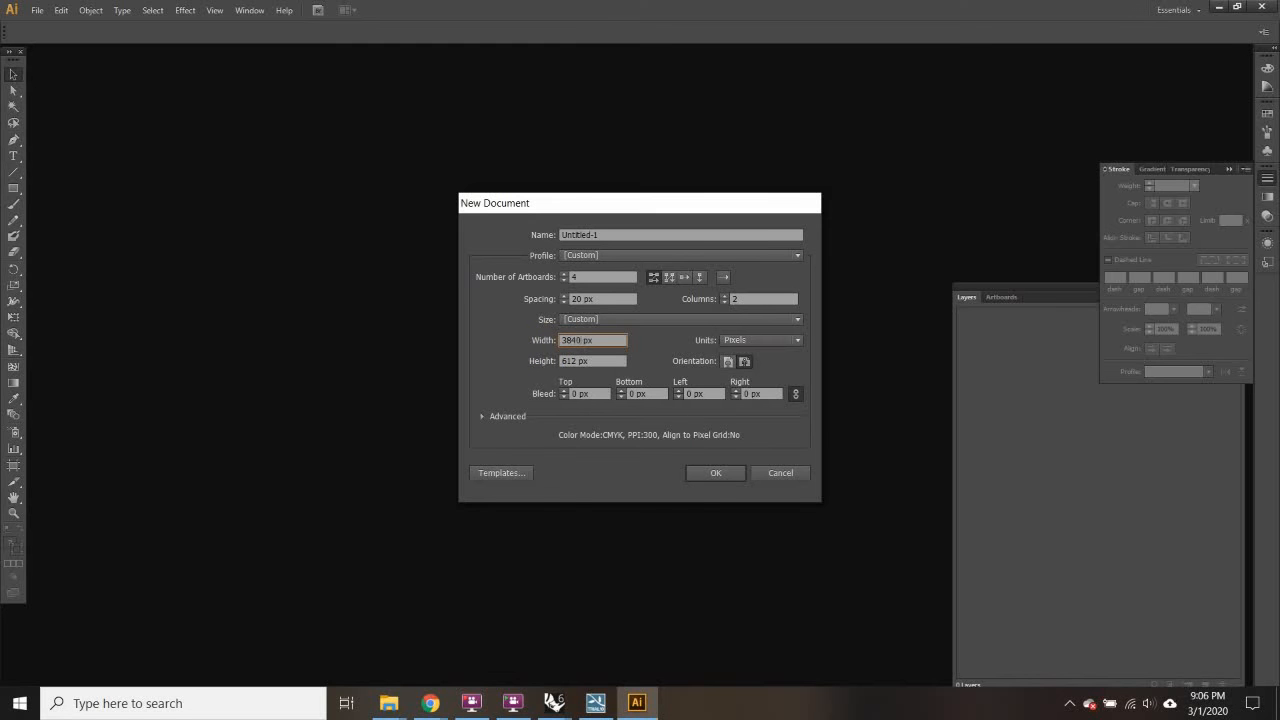
pyautogui.moveTo(615, 360); pyautogui.dragTo(548, 364)
pyautogui.click(718, 474)
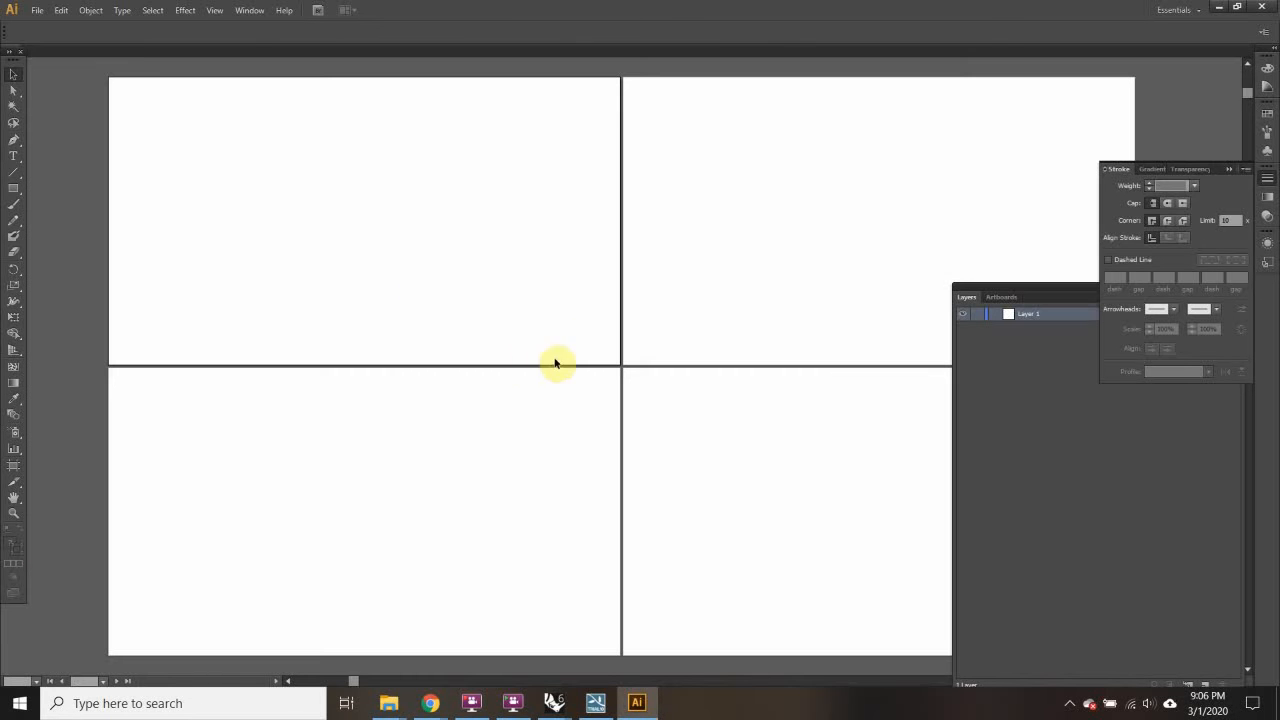
# Step: Enter artboard editing from Document Setup and delete Artboards 2 and 3
pyautogui.click(37, 10)
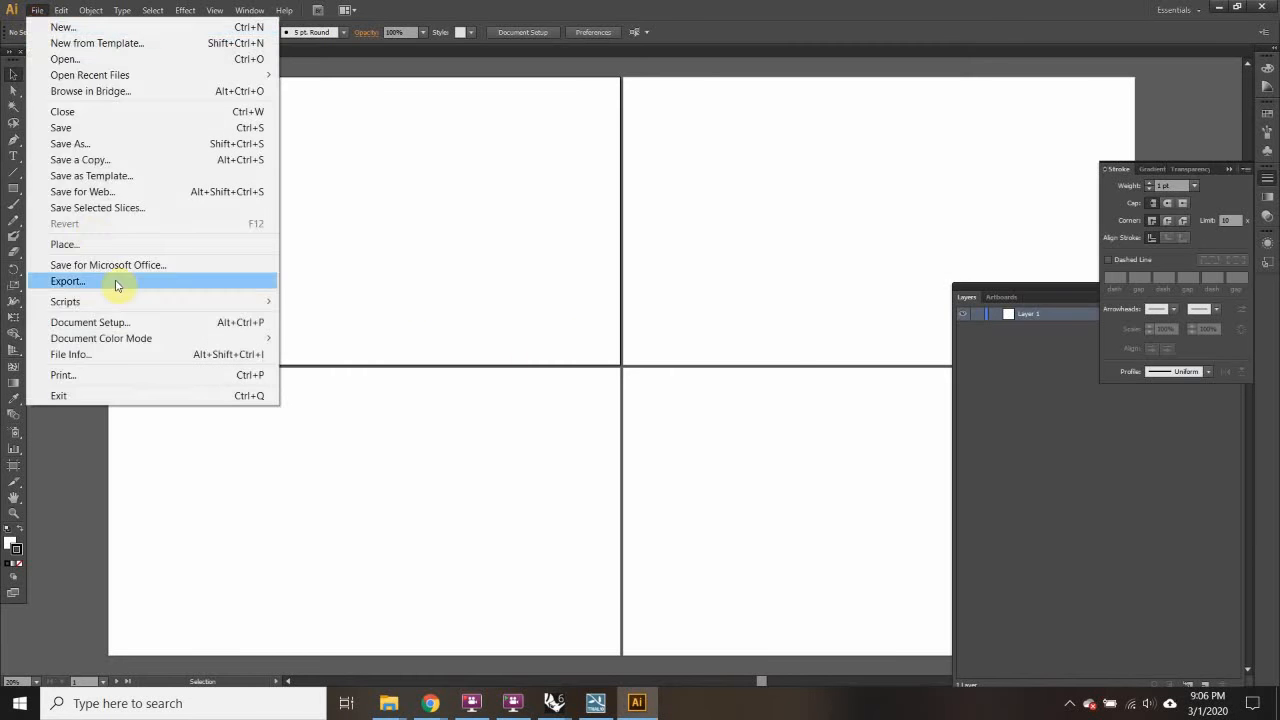
pyautogui.click(106, 323)
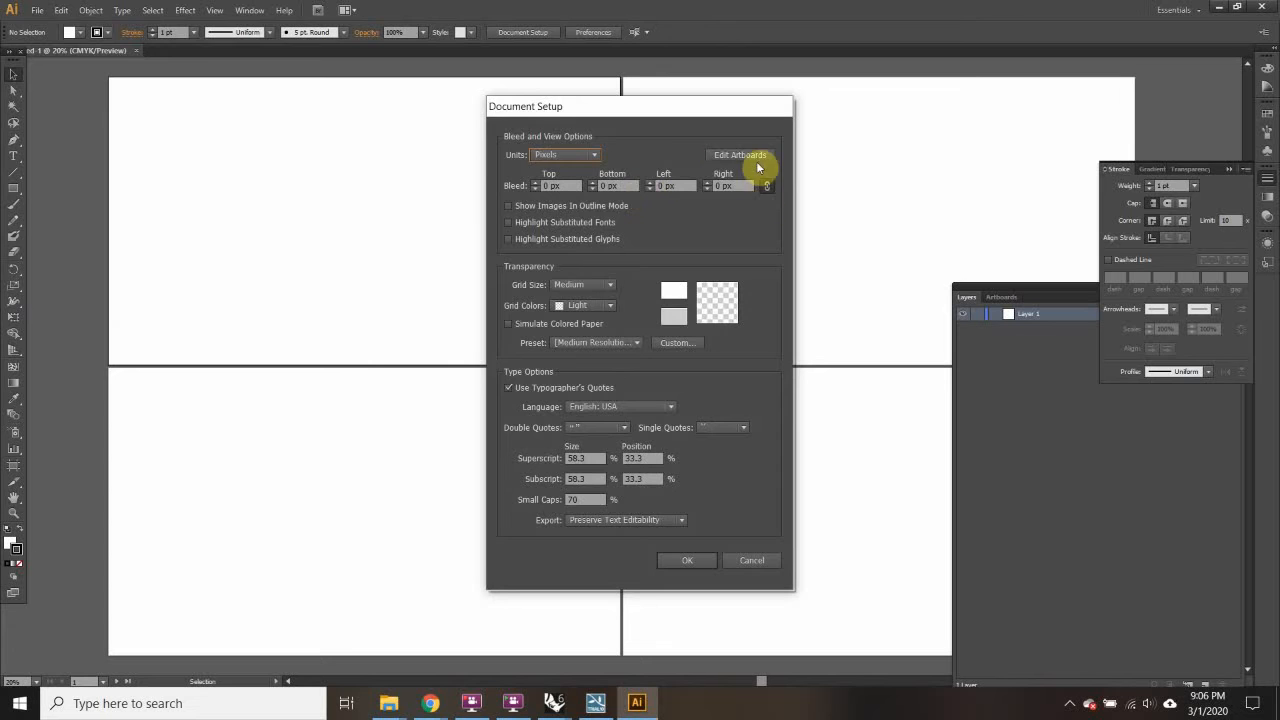
pyautogui.click(741, 156)
pyautogui.click(1127, 81)
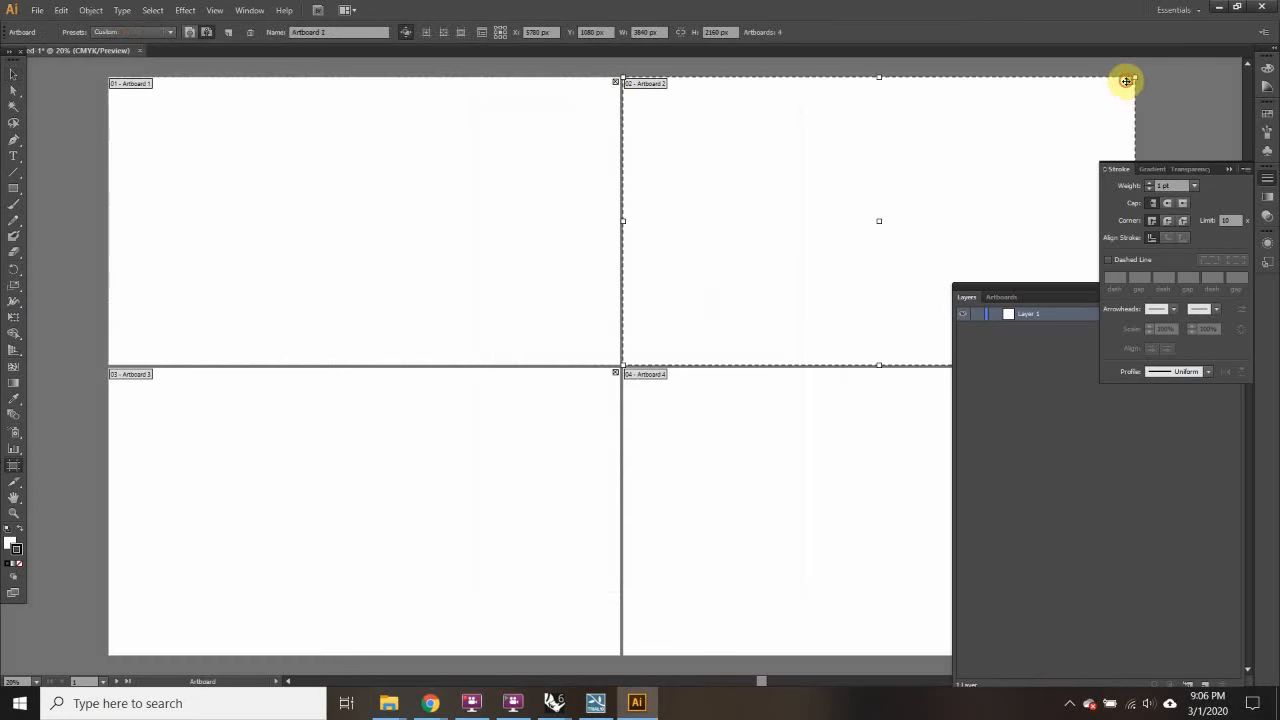
pyautogui.click(1131, 81)
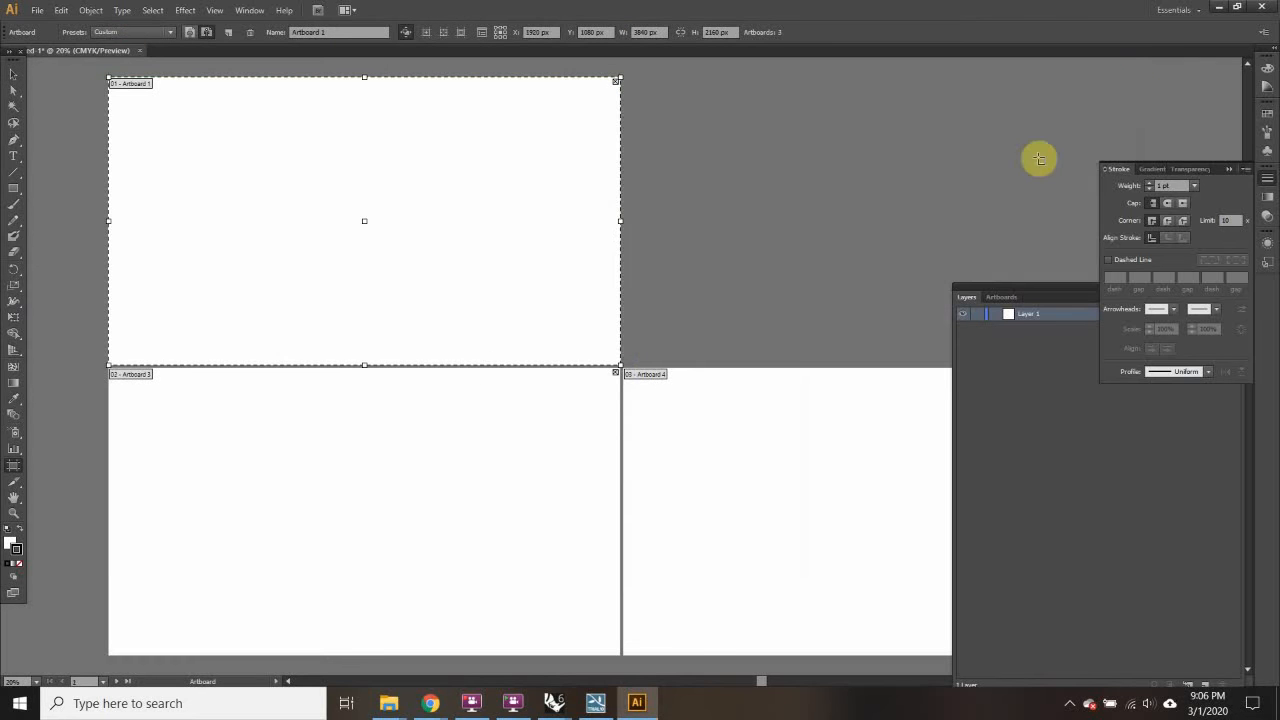
pyautogui.click(616, 375)
# Step: Close the Stroke panel, delete Artboard 4, and return to the Selection tool
pyautogui.scroll(-5, 663, 357)
pyautogui.scroll(3, 1023, 223)
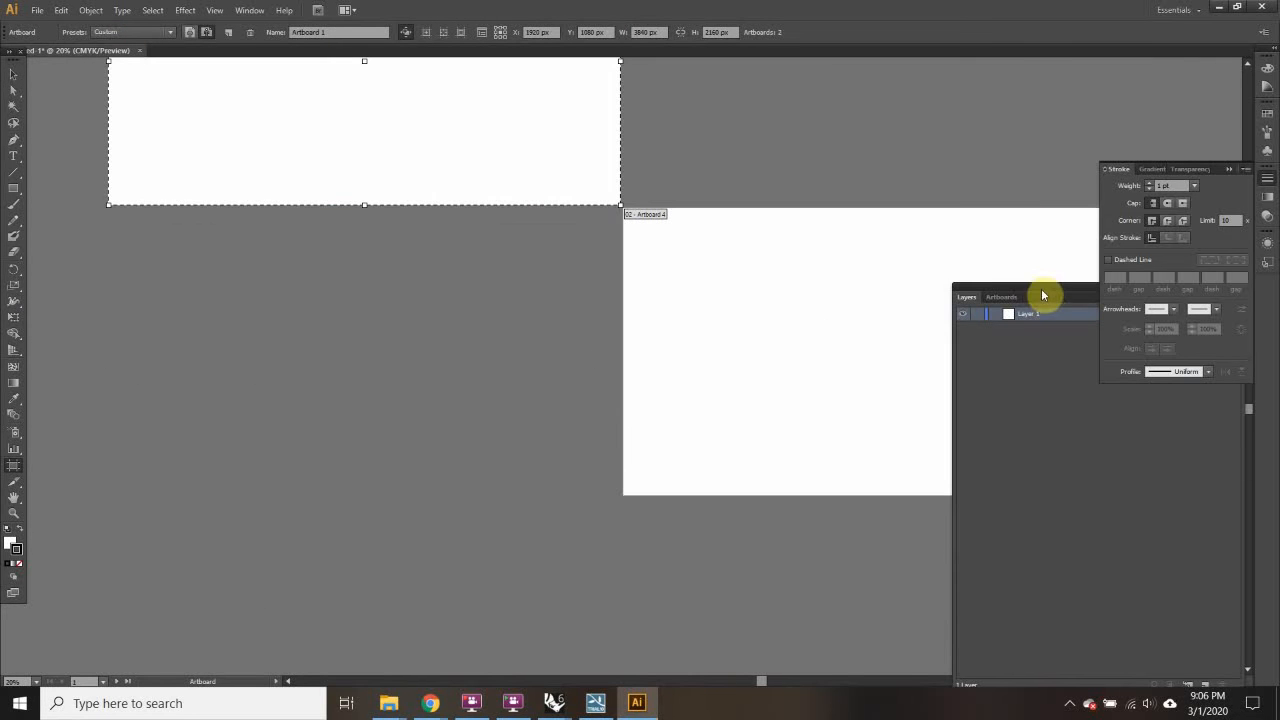
pyautogui.moveTo(1042, 294); pyautogui.dragTo(1093, 525)
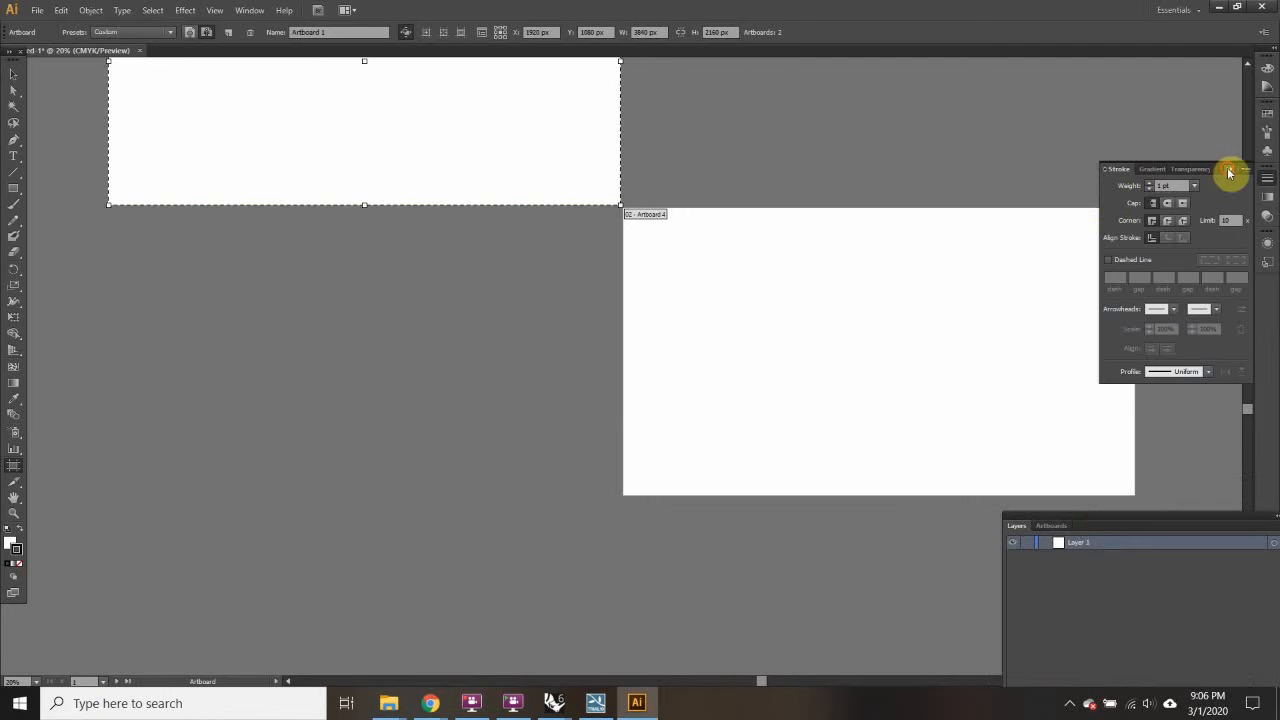
pyautogui.click(1229, 171)
pyautogui.click(1131, 214)
pyautogui.scroll(6, 326, 263)
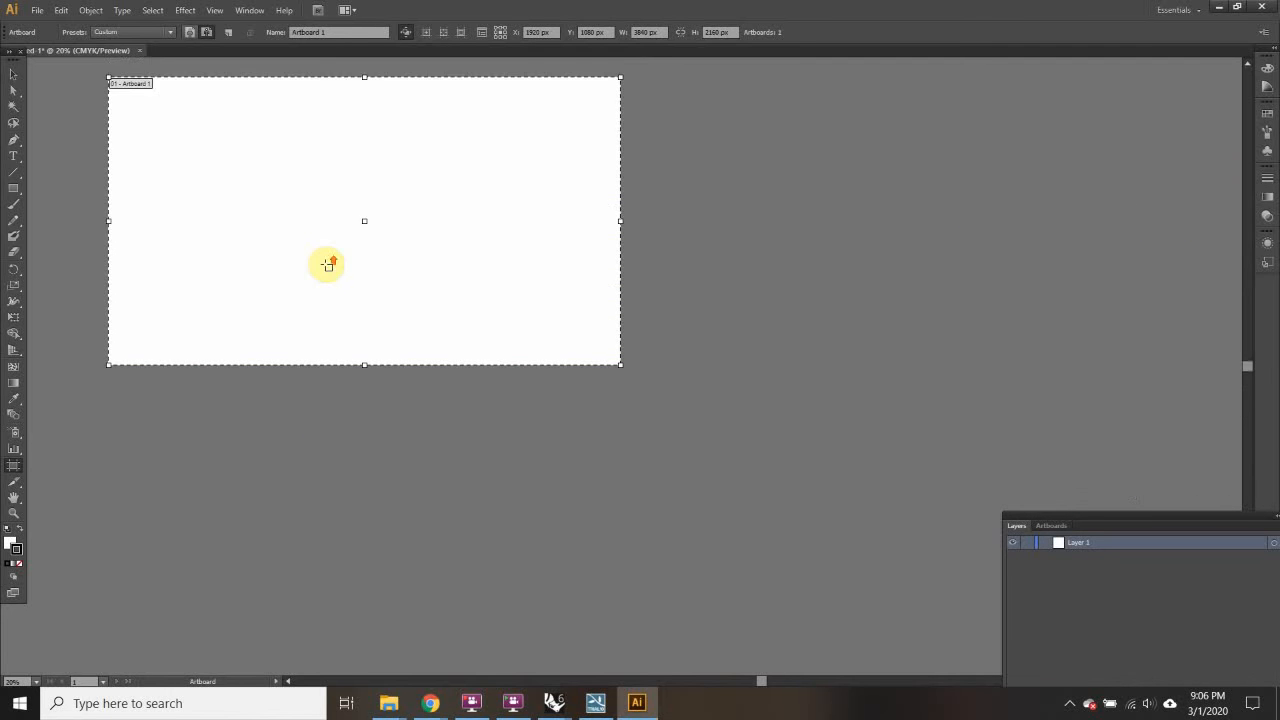
pyautogui.click(14, 77)
pyautogui.click(36, 10)
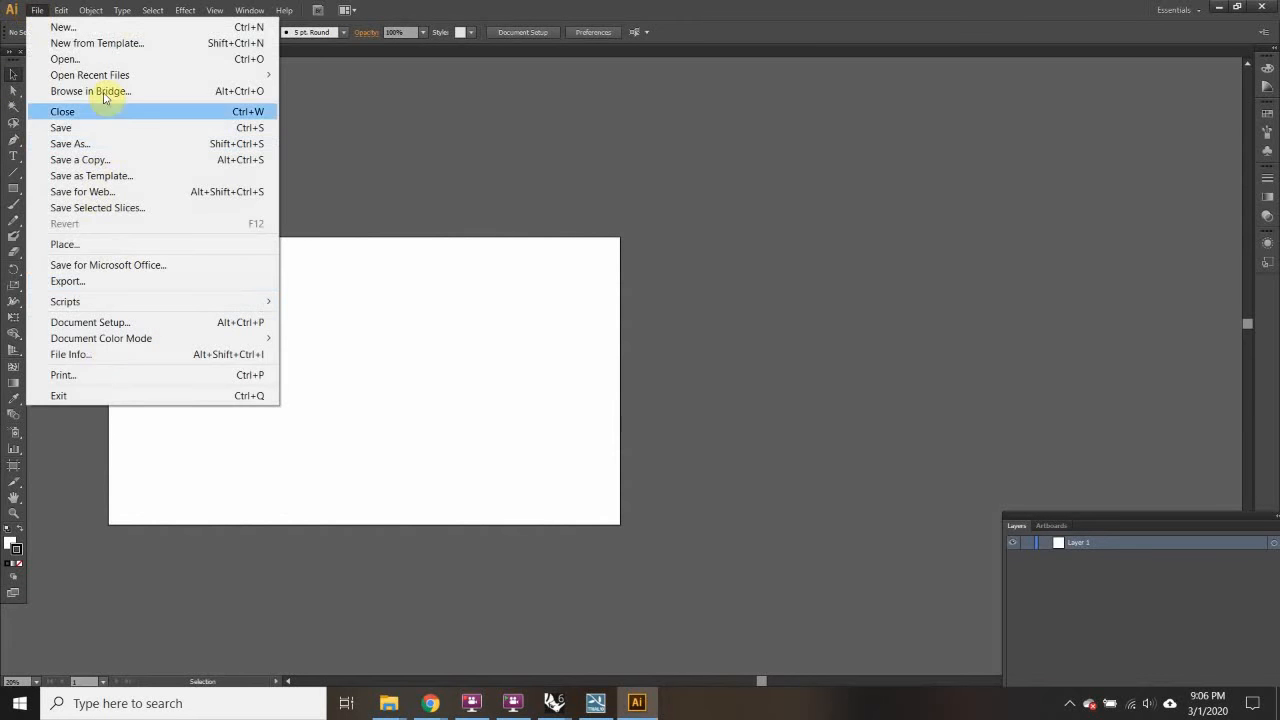
# Step: Place renderoutput1 from Desktop > MICA > Week 7 into the document
pyautogui.click(88, 254)
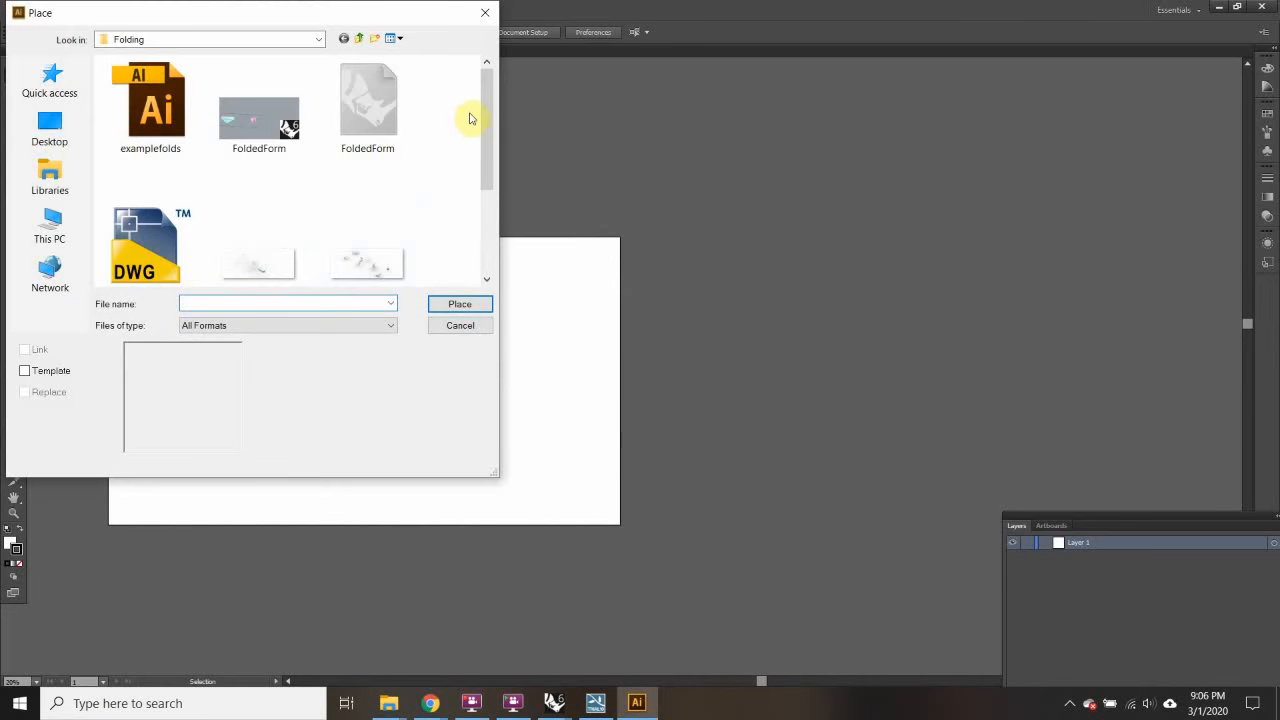
pyautogui.click(320, 41)
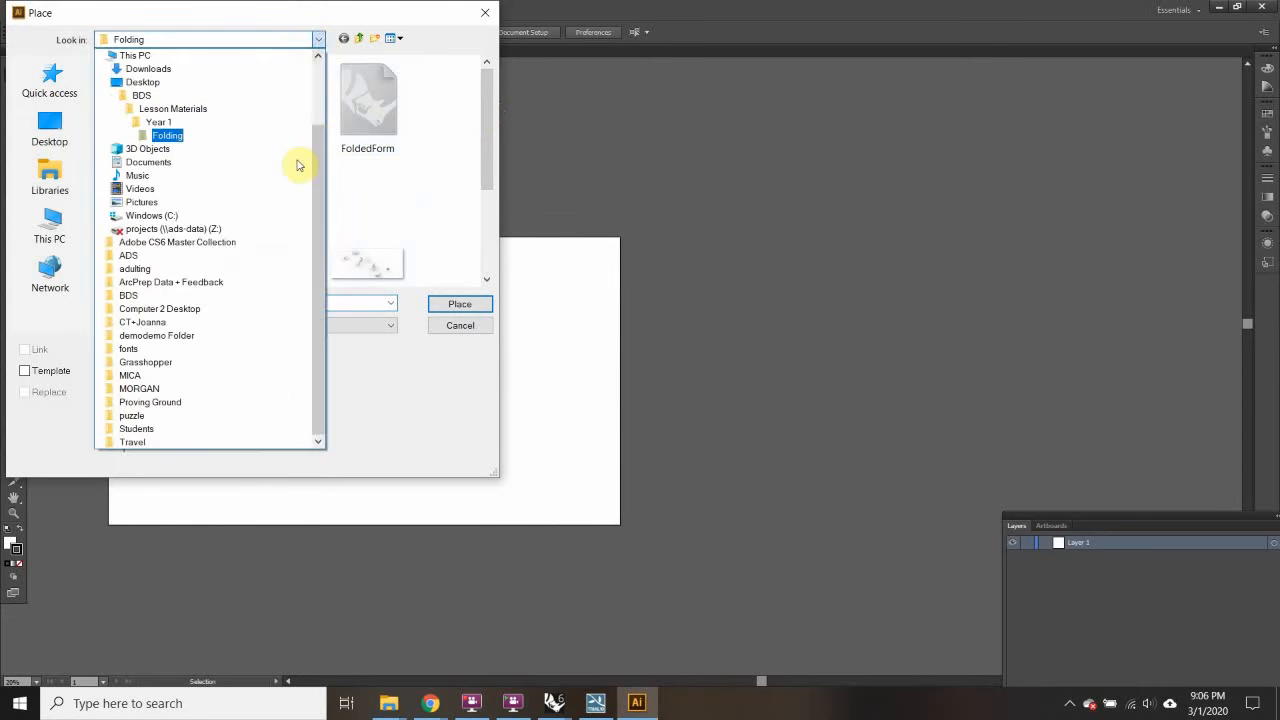
pyautogui.click(297, 38)
pyautogui.click(320, 38)
pyautogui.moveTo(320, 142); pyautogui.dragTo(323, 80)
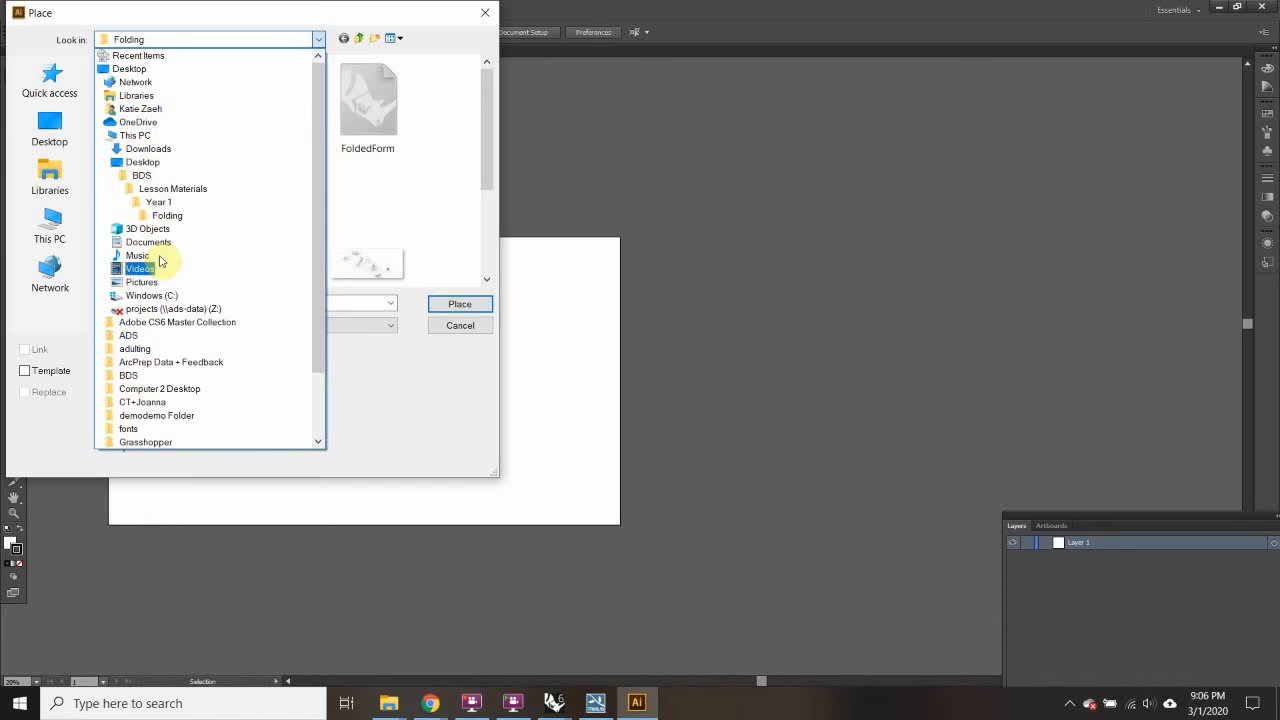
pyautogui.click(145, 176)
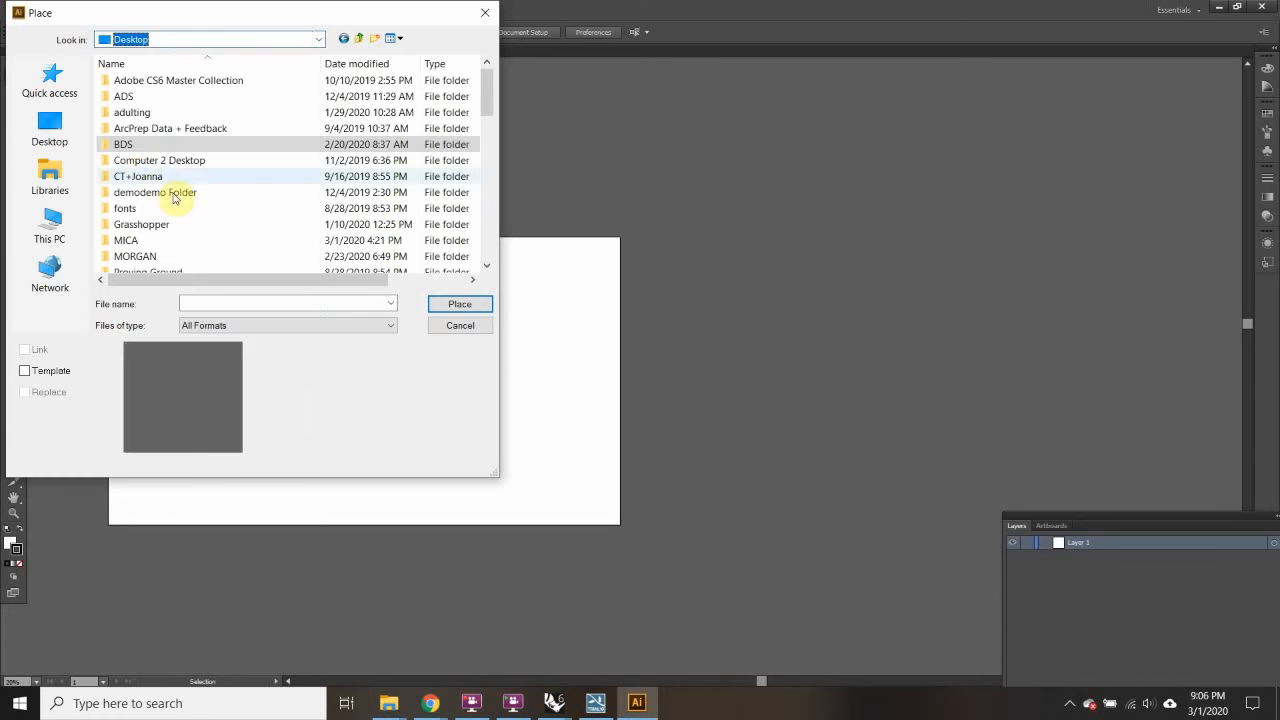
pyautogui.doubleClick(138, 242)
pyautogui.doubleClick(129, 224)
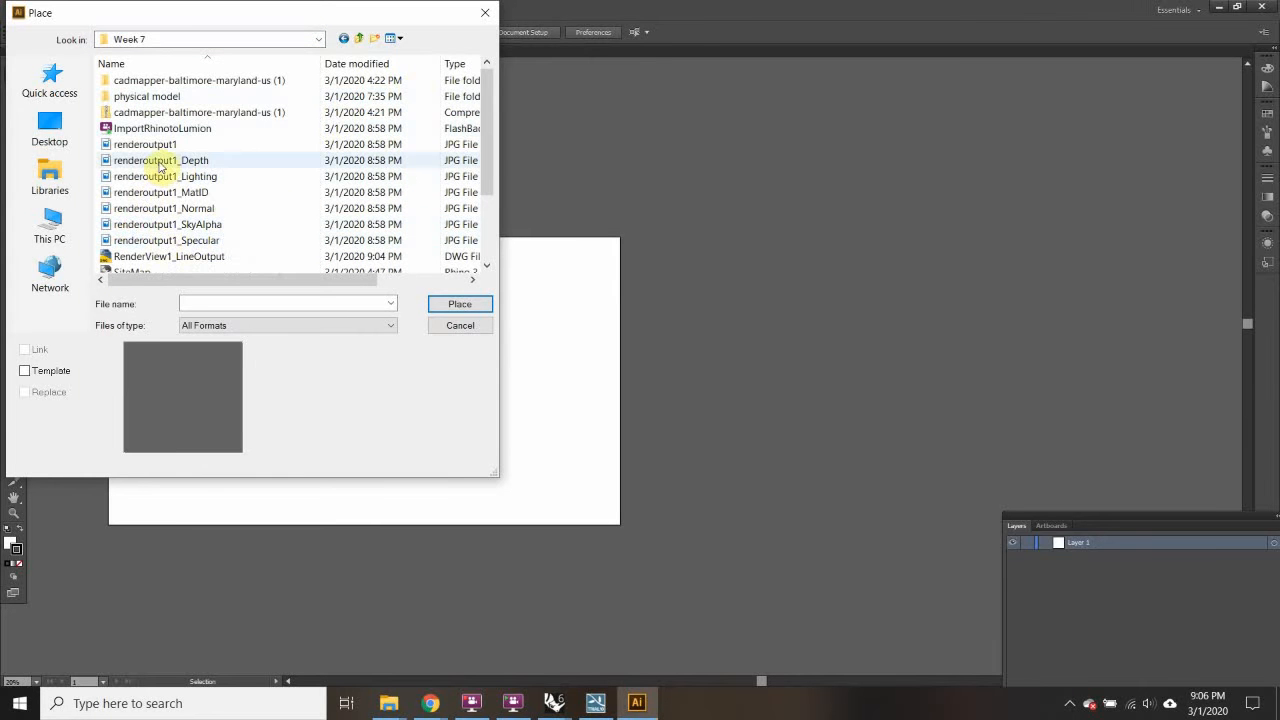
pyautogui.click(148, 145)
pyautogui.click(462, 305)
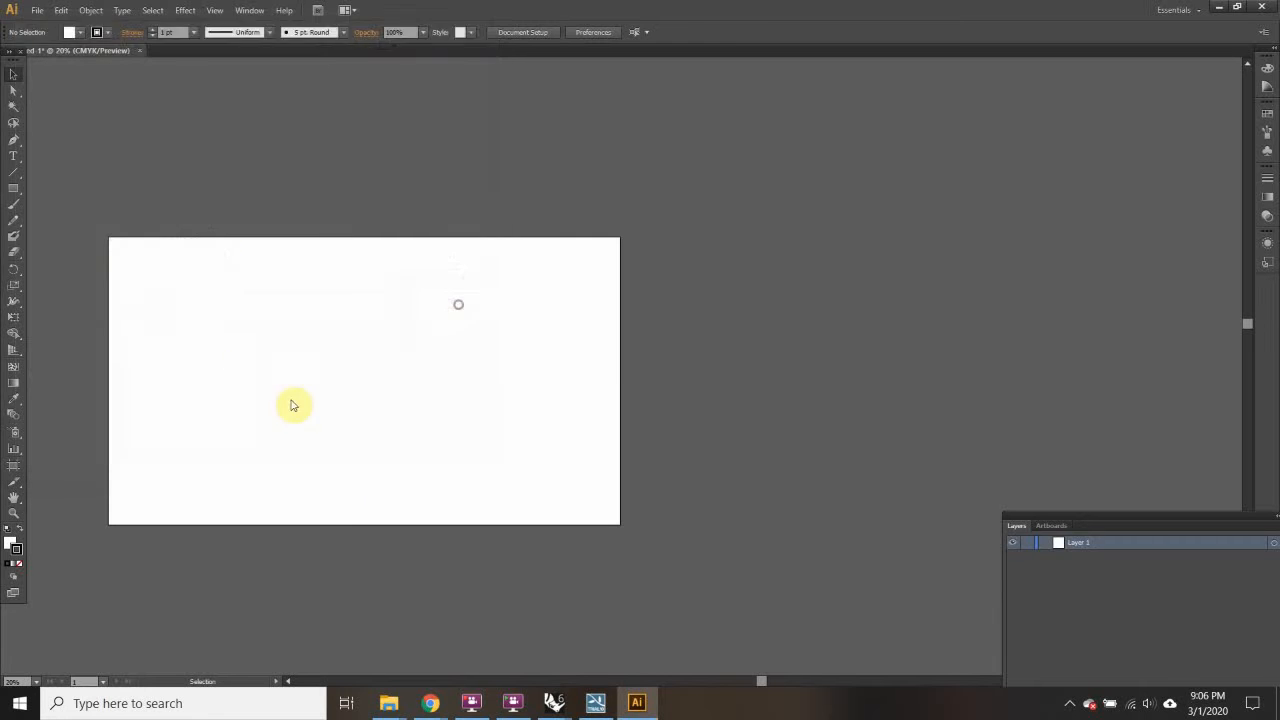
# Step: Move the placed render onto the white artboard and deselect it
pyautogui.moveTo(549, 406); pyautogui.dragTo(288, 427)
pyautogui.click(790, 474)
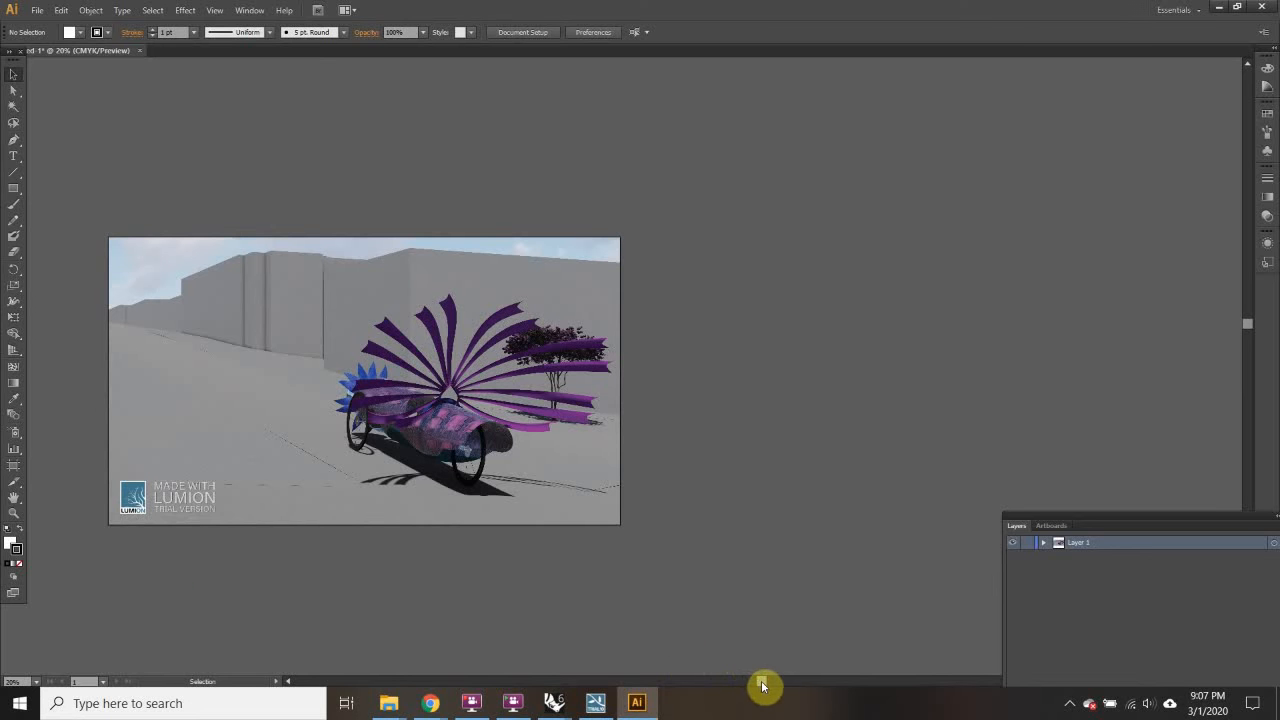
pyautogui.moveTo(762, 684); pyautogui.dragTo(685, 685)
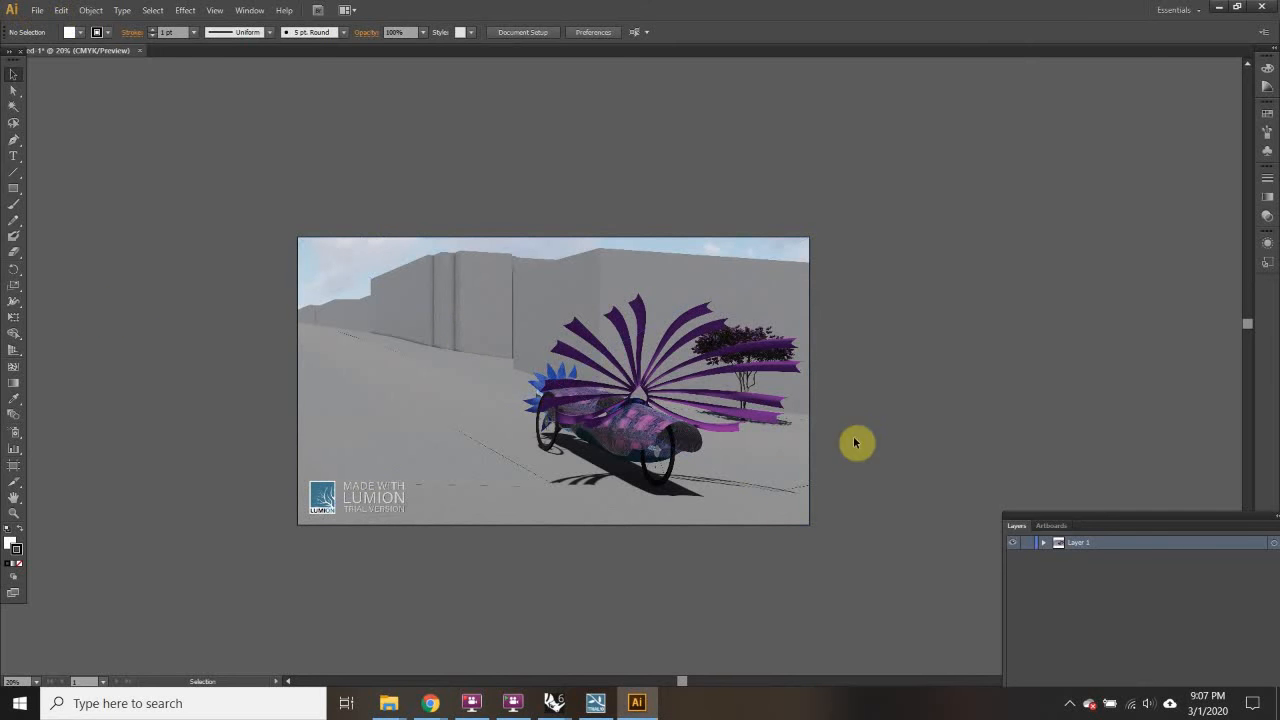
# Step: Lock Layer 1 and add a new empty Layer 2 above the render
pyautogui.click(1027, 542)
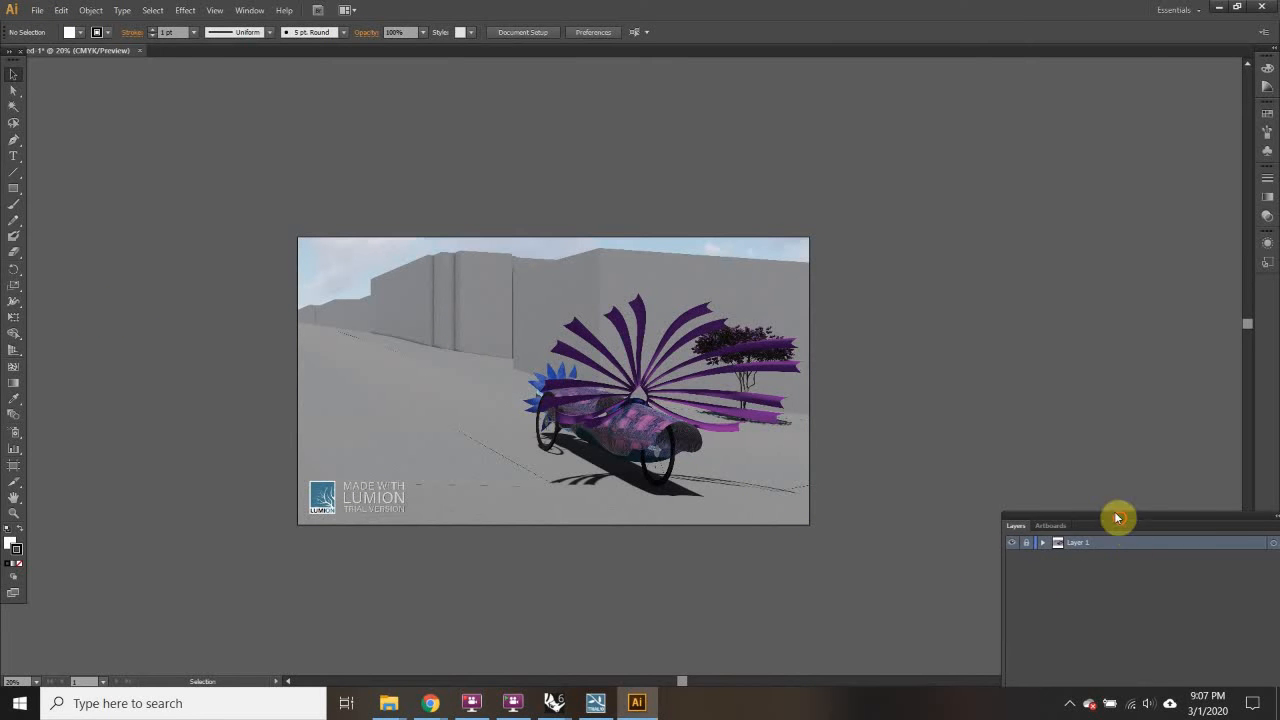
pyautogui.moveTo(1117, 517); pyautogui.dragTo(1057, 177)
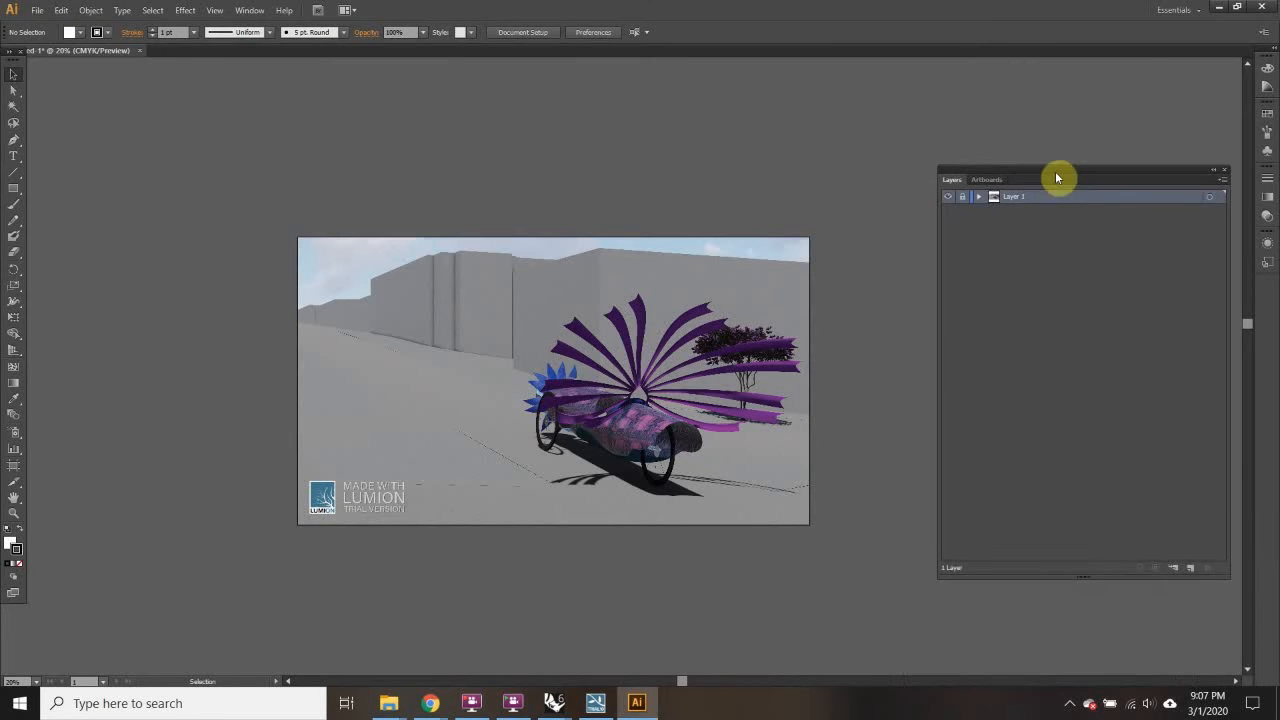
pyautogui.click(1191, 569)
# Step: Open RenderView1_LineOutput.dwg with the drawing scaled to fit the artboard
pyautogui.click(37, 11)
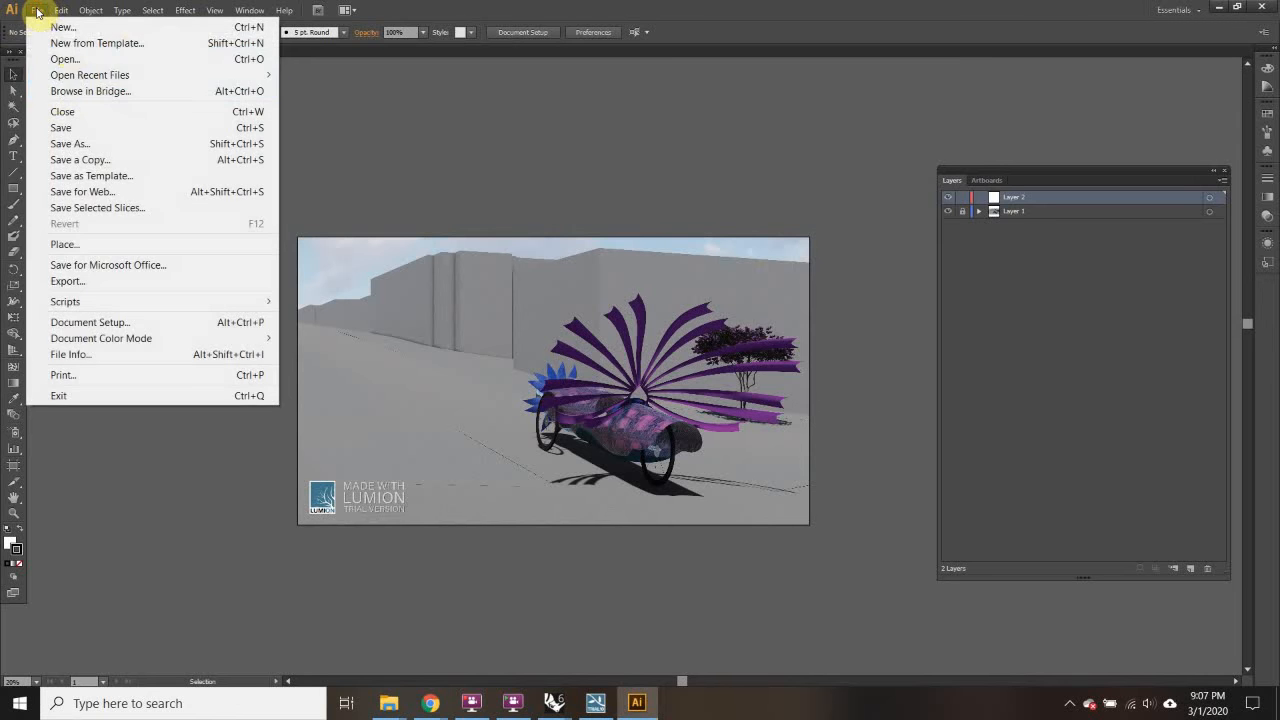
pyautogui.click(63, 59)
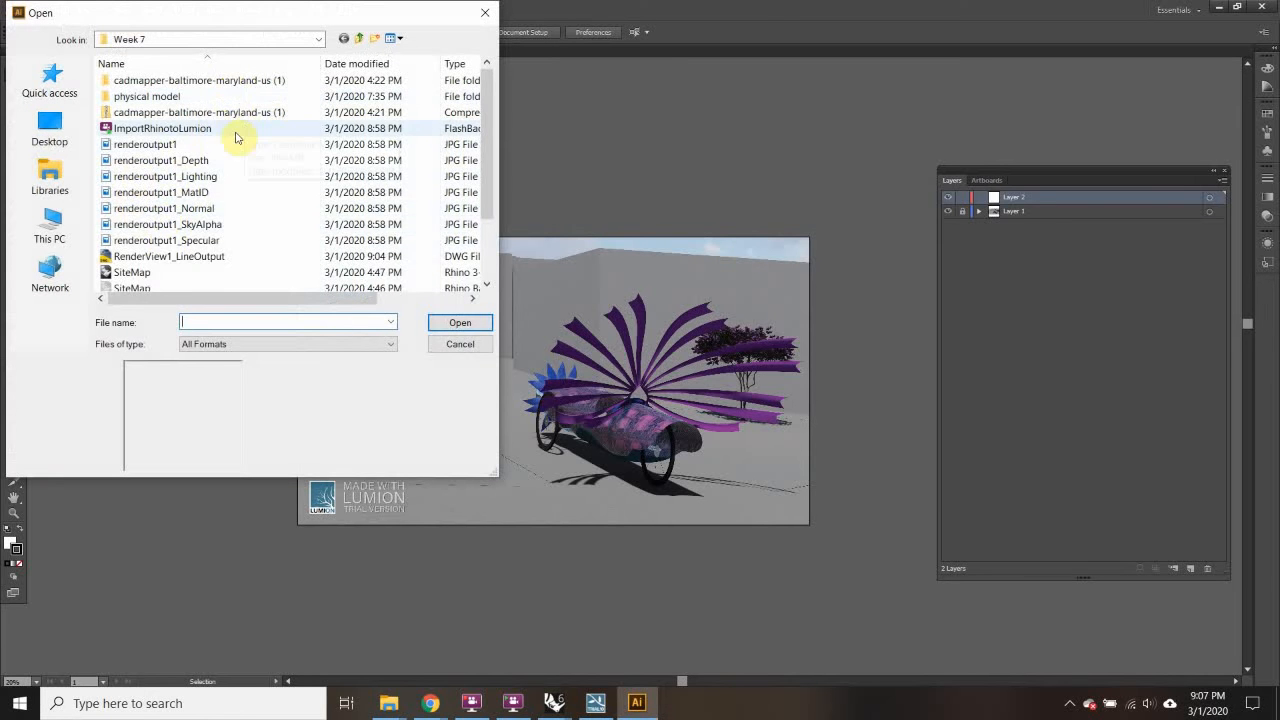
pyautogui.click(142, 260)
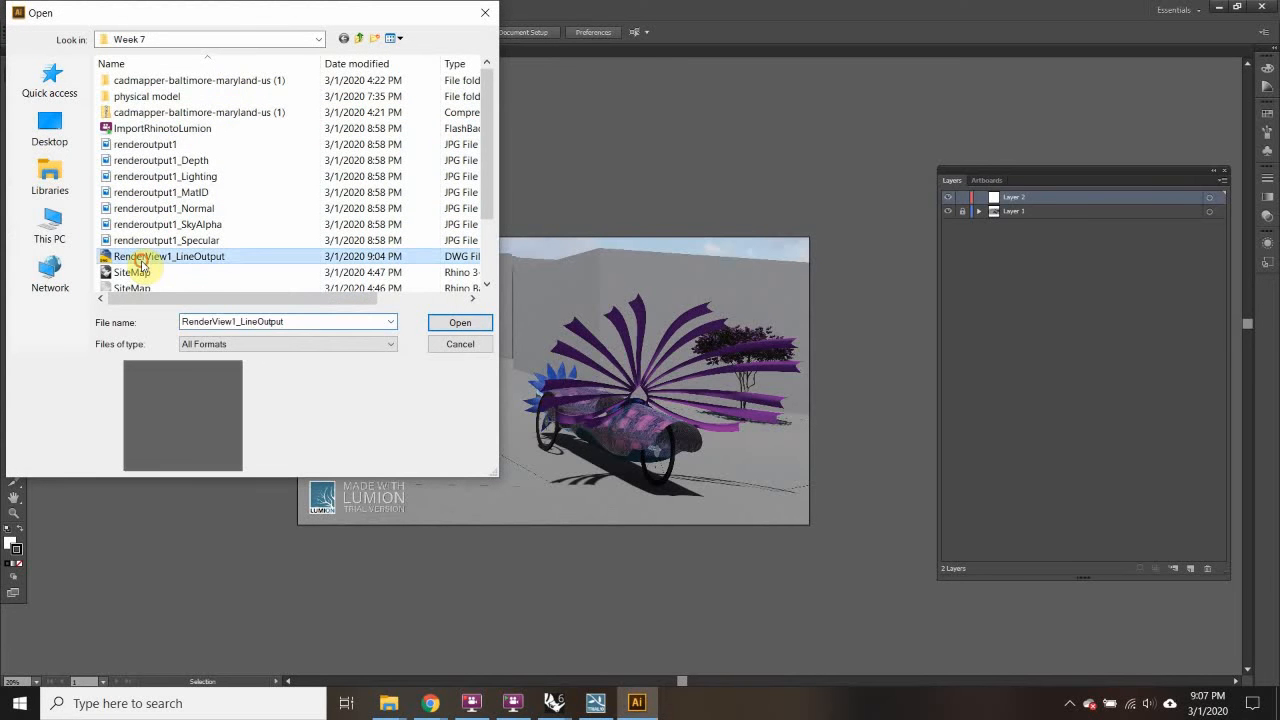
pyautogui.click(460, 324)
pyautogui.click(717, 373)
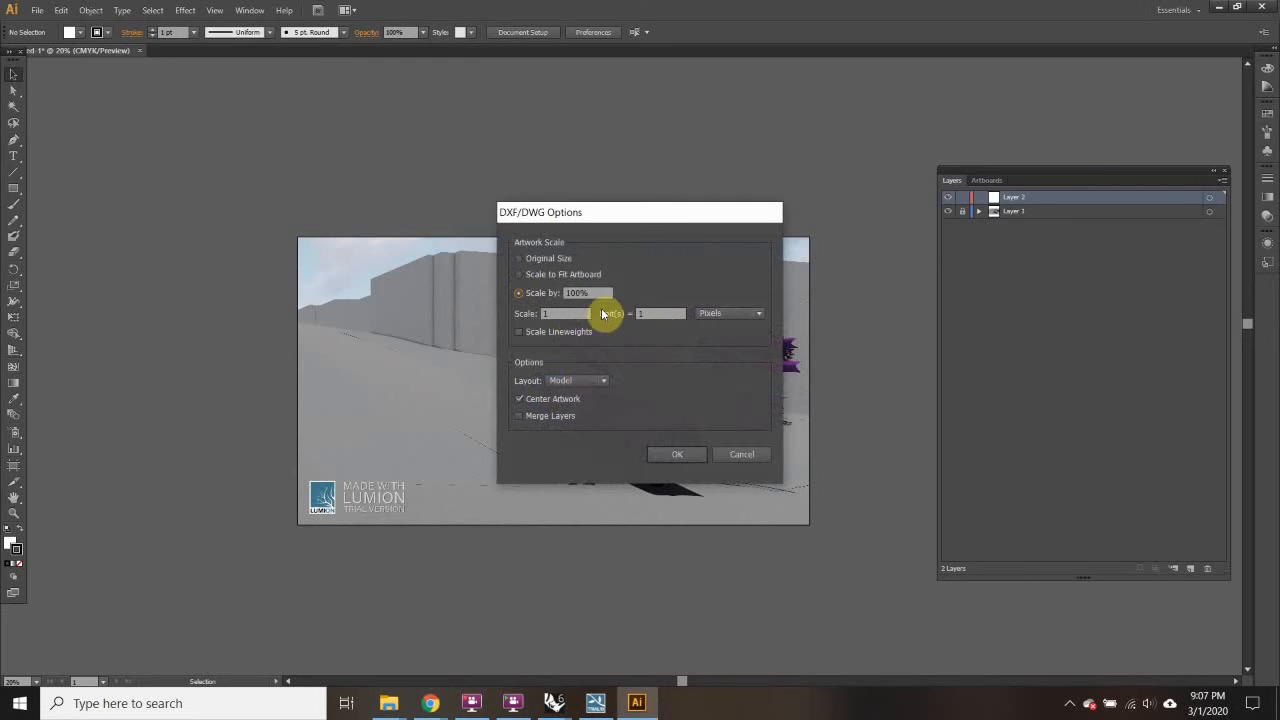
pyautogui.click(541, 274)
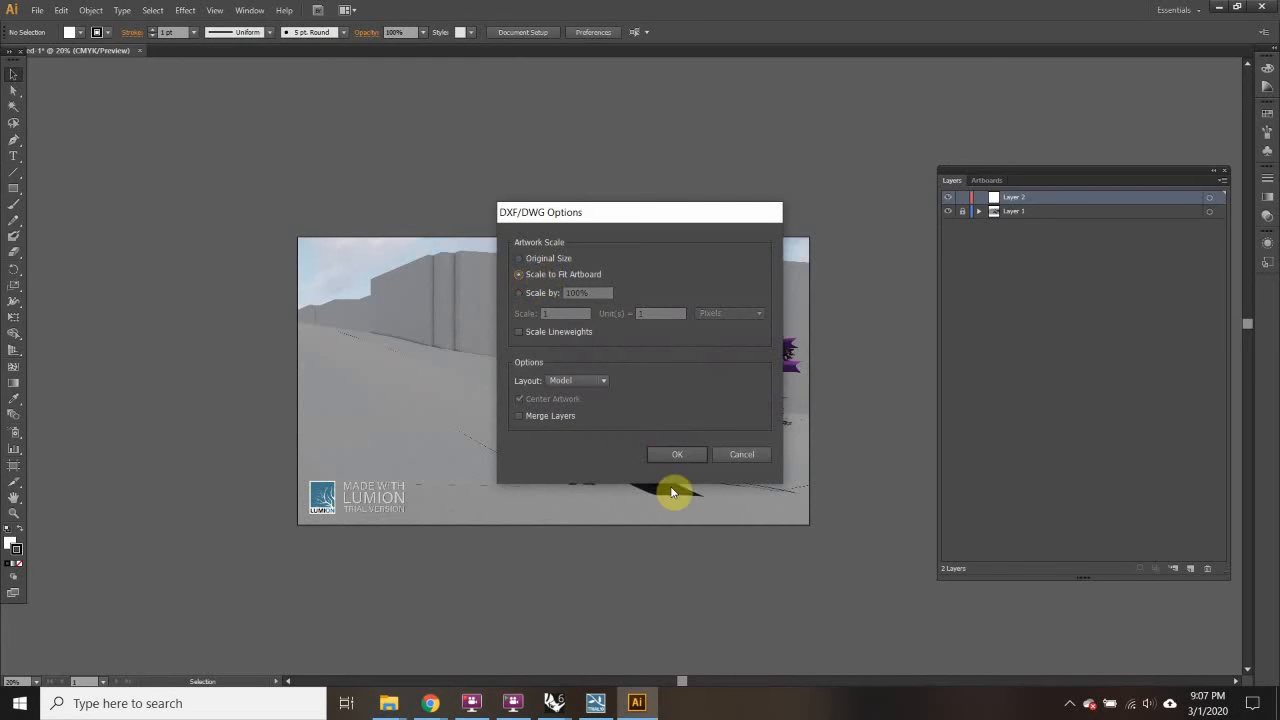
pyautogui.click(661, 454)
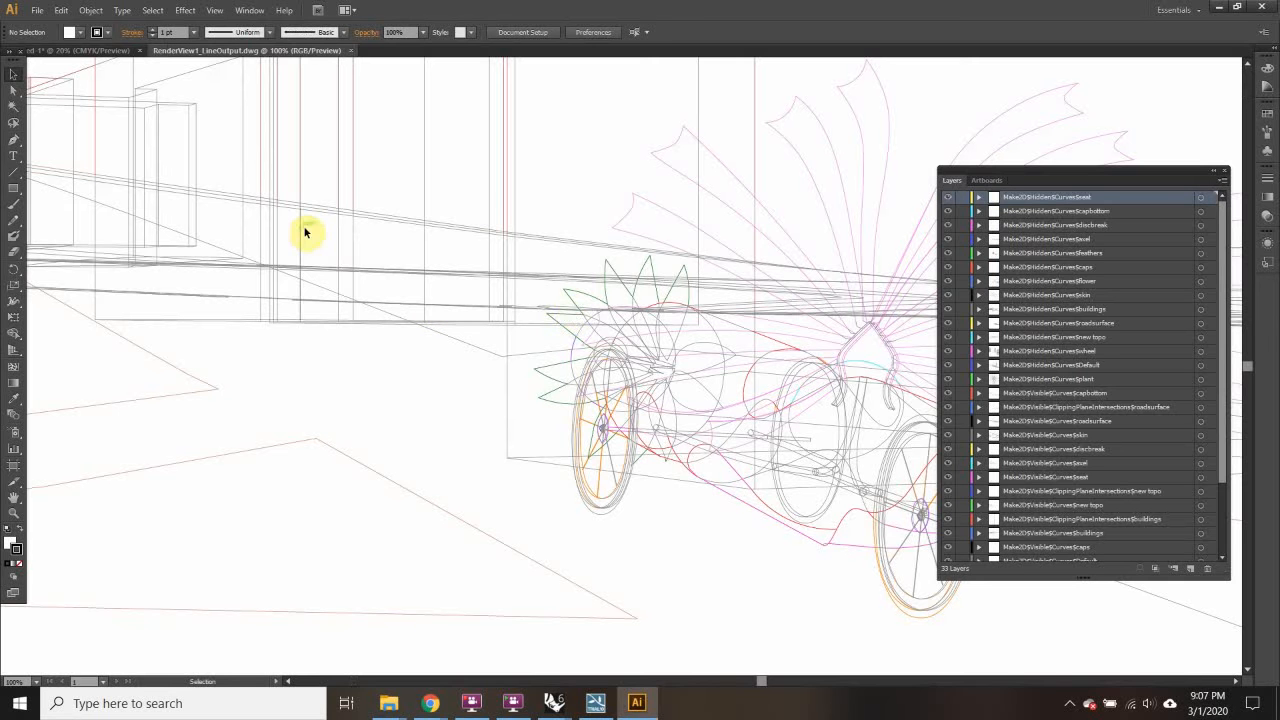
# Step: Select all the imported linework, enable Paste Remembers Layers, and return to the render document
pyautogui.scroll(-6, 569, 318)
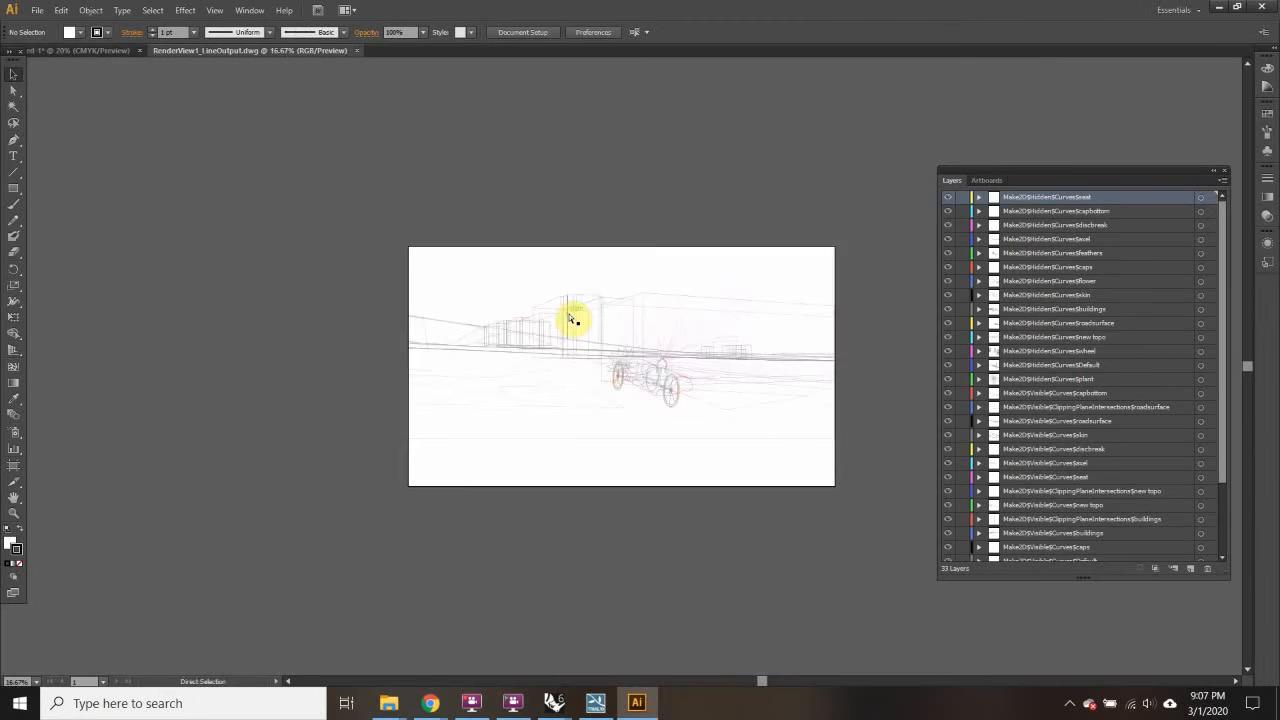
pyautogui.moveTo(216, 170); pyautogui.dragTo(886, 580)
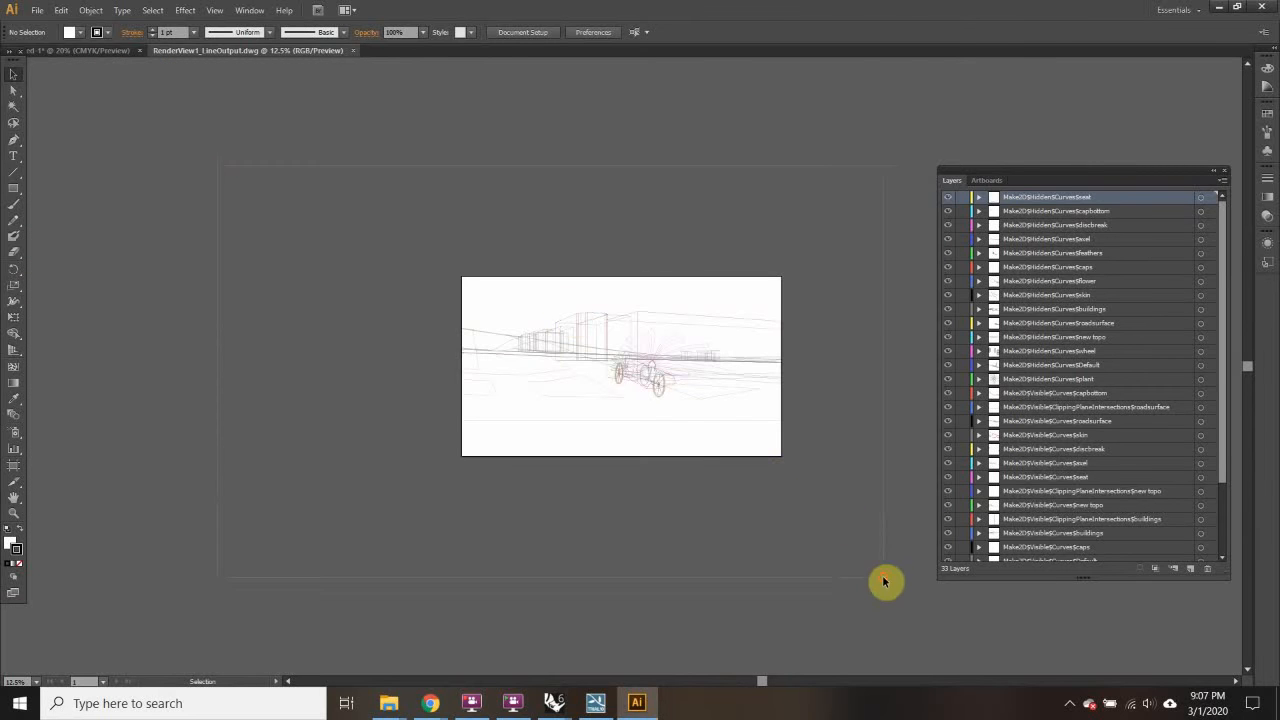
pyautogui.press('v')
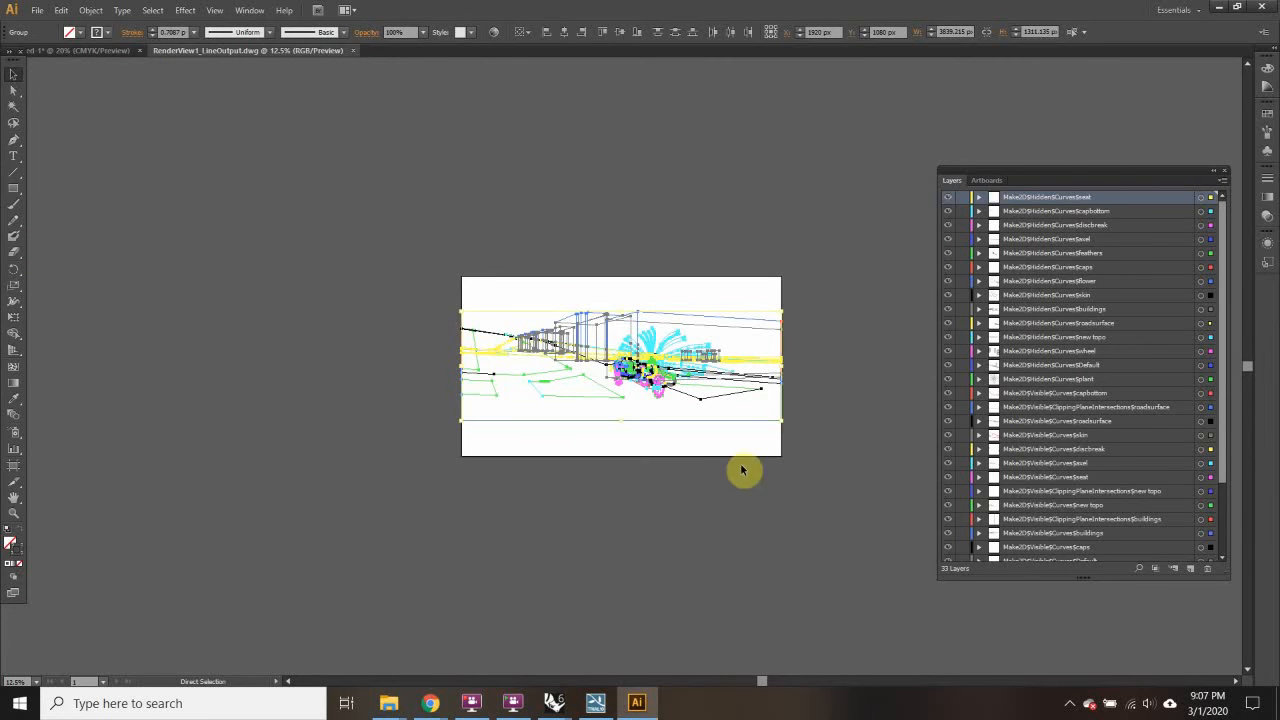
pyautogui.click(1221, 182)
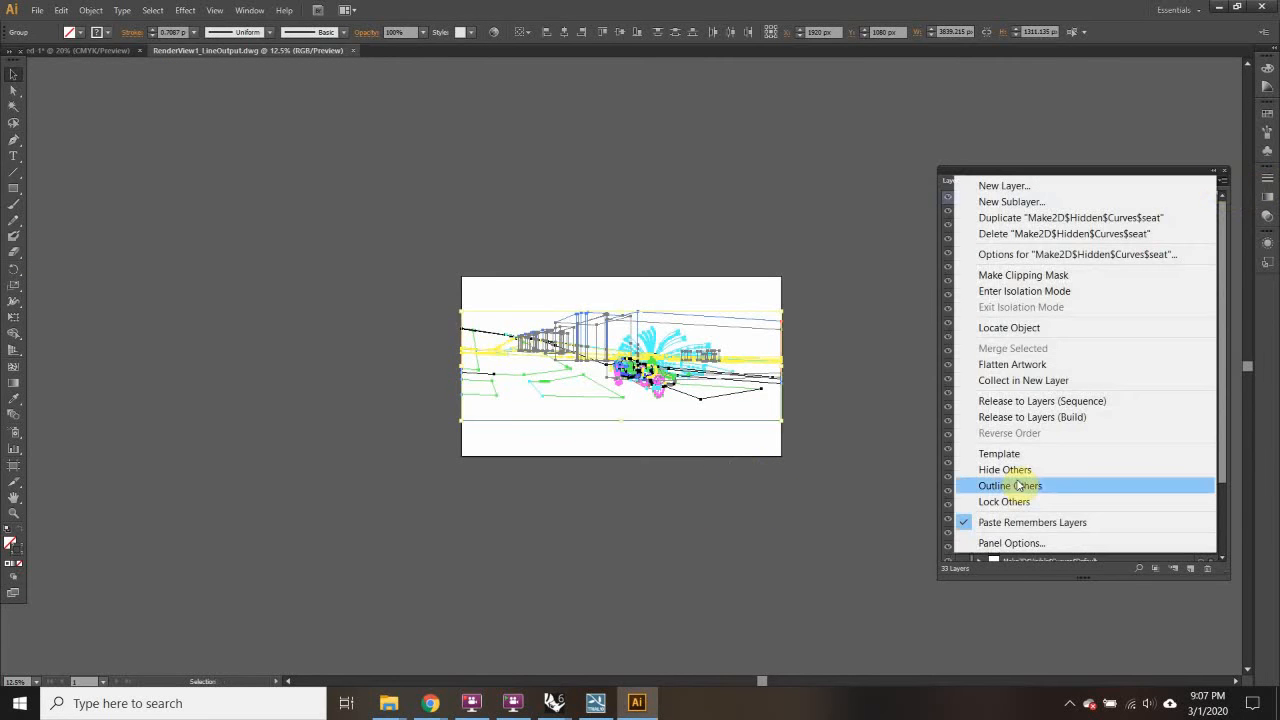
pyautogui.click(966, 524)
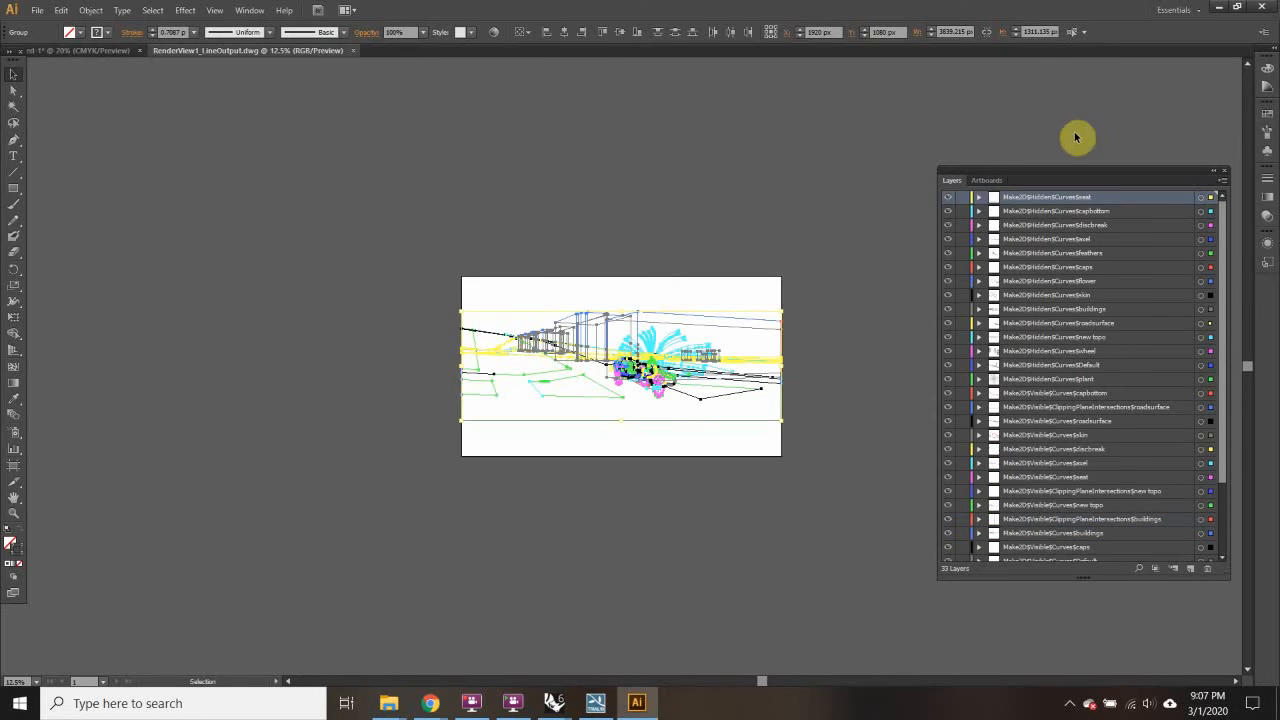
pyautogui.click(1221, 182)
pyautogui.click(958, 532)
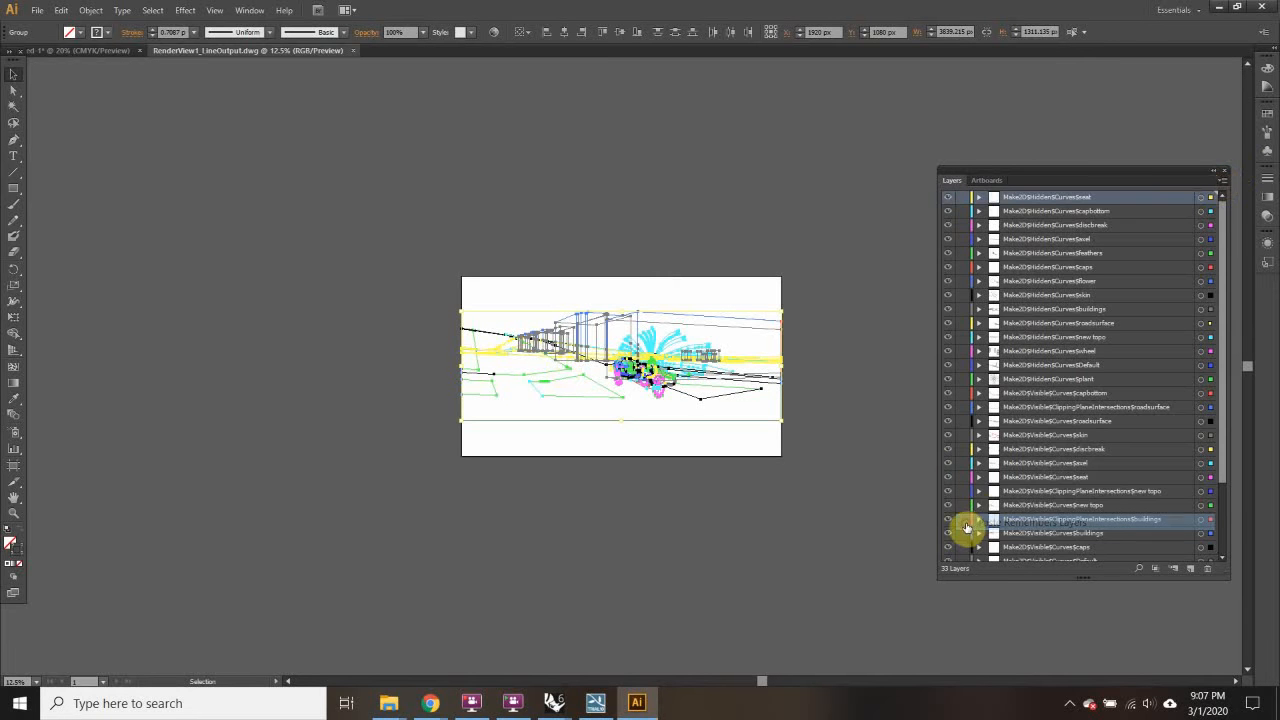
pyautogui.click(1221, 182)
pyautogui.click(1222, 182)
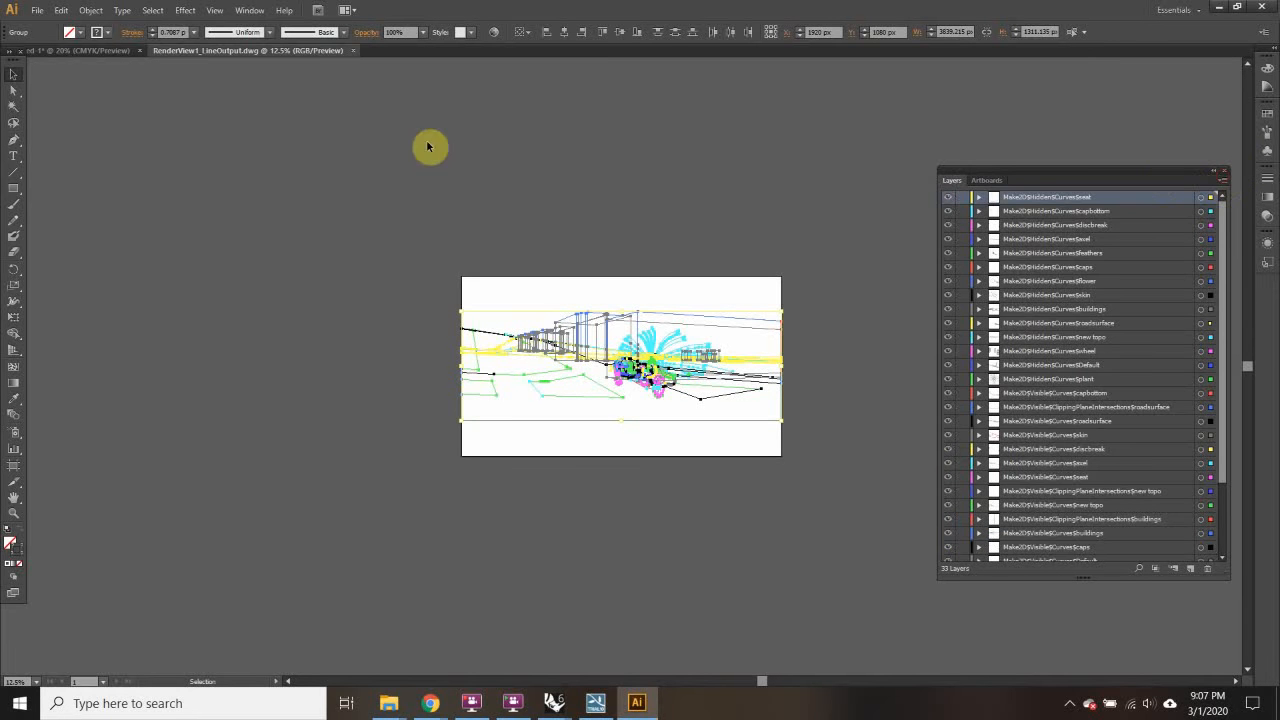
pyautogui.click(71, 50)
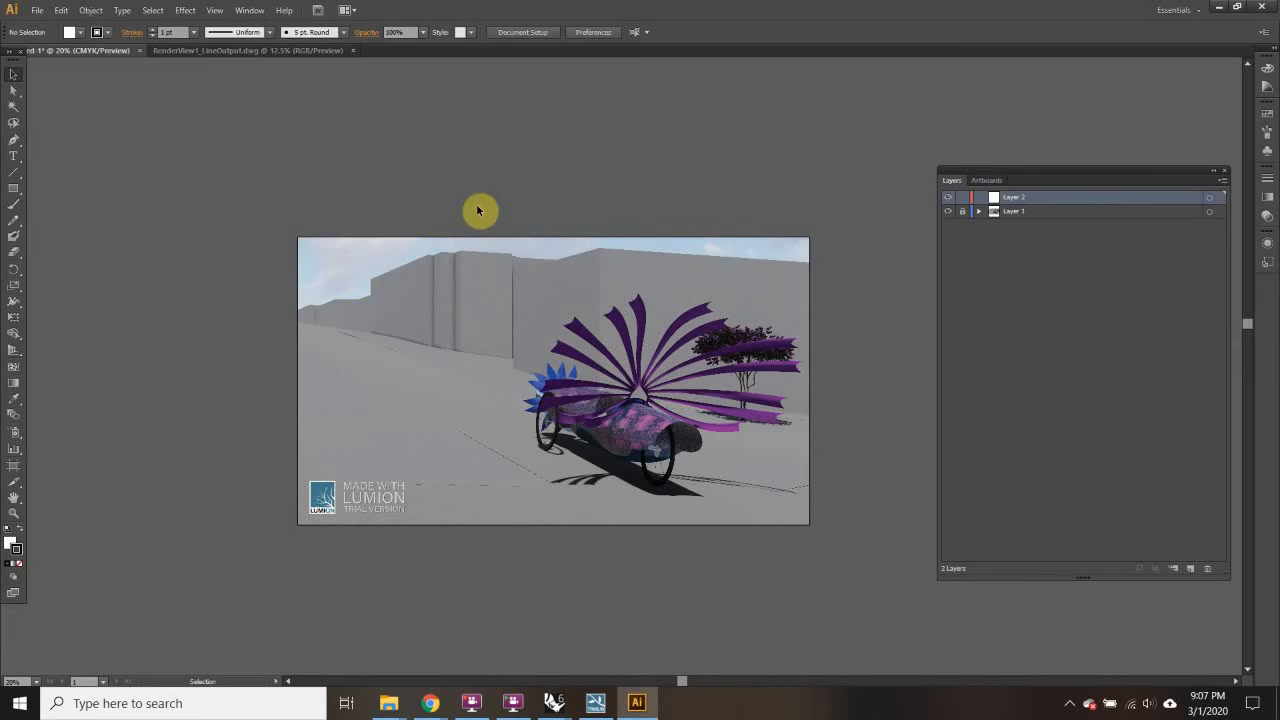
# Step: Paste the linework into the render document and move it down over the render
pyautogui.hotkey('ctrl', 'v')
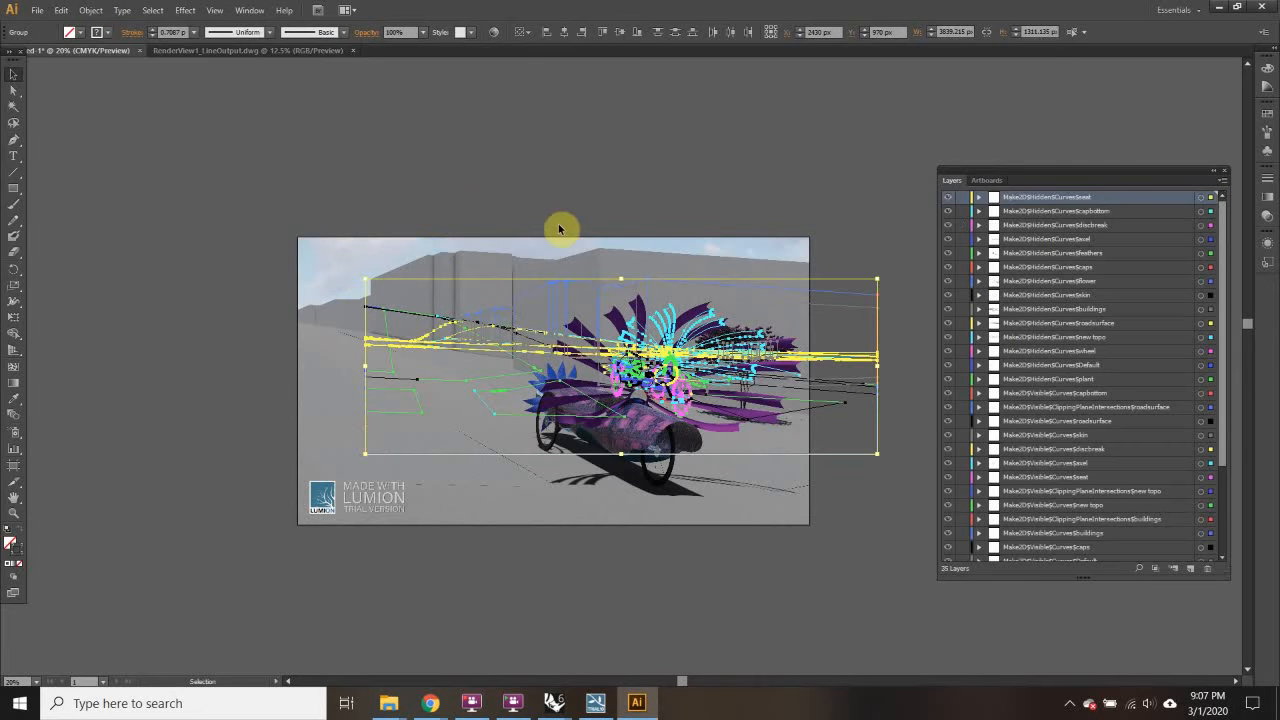
pyautogui.moveTo(402, 417); pyautogui.dragTo(329, 491)
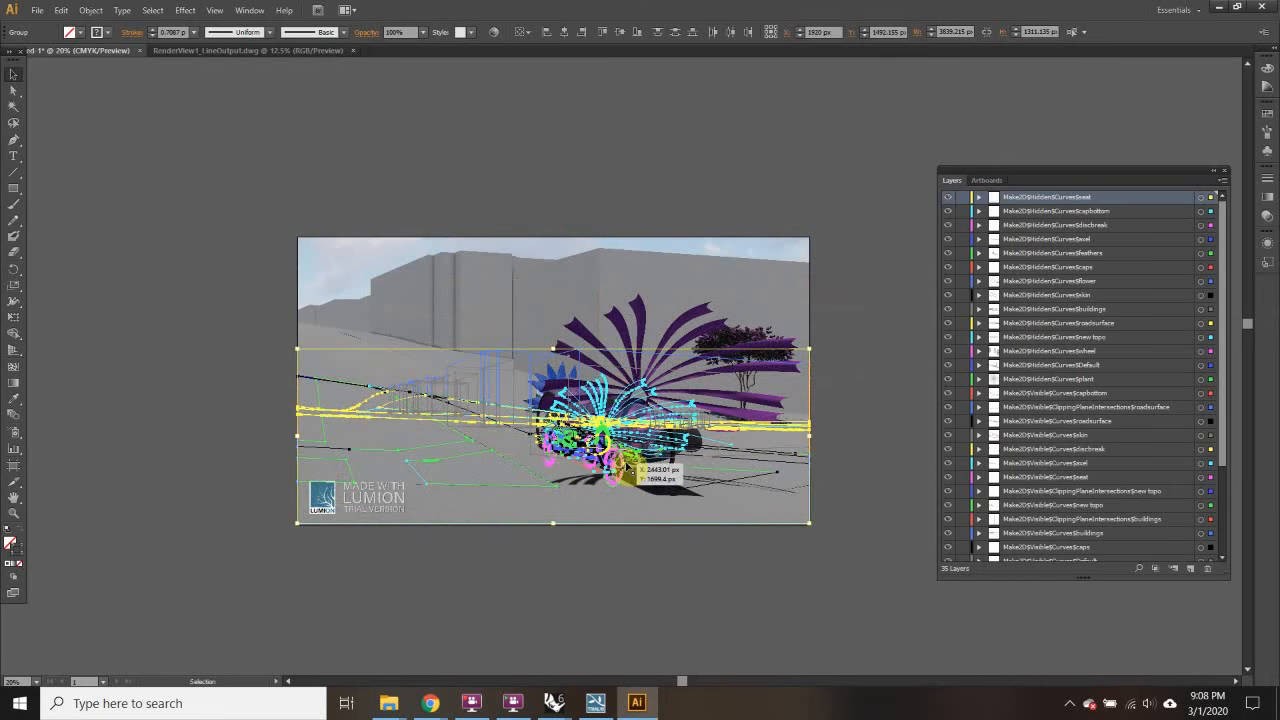
pyautogui.hotkey('ctrl', '+')
pyautogui.hotkey('ctrl', '+')
pyautogui.hotkey('ctrl', '+')
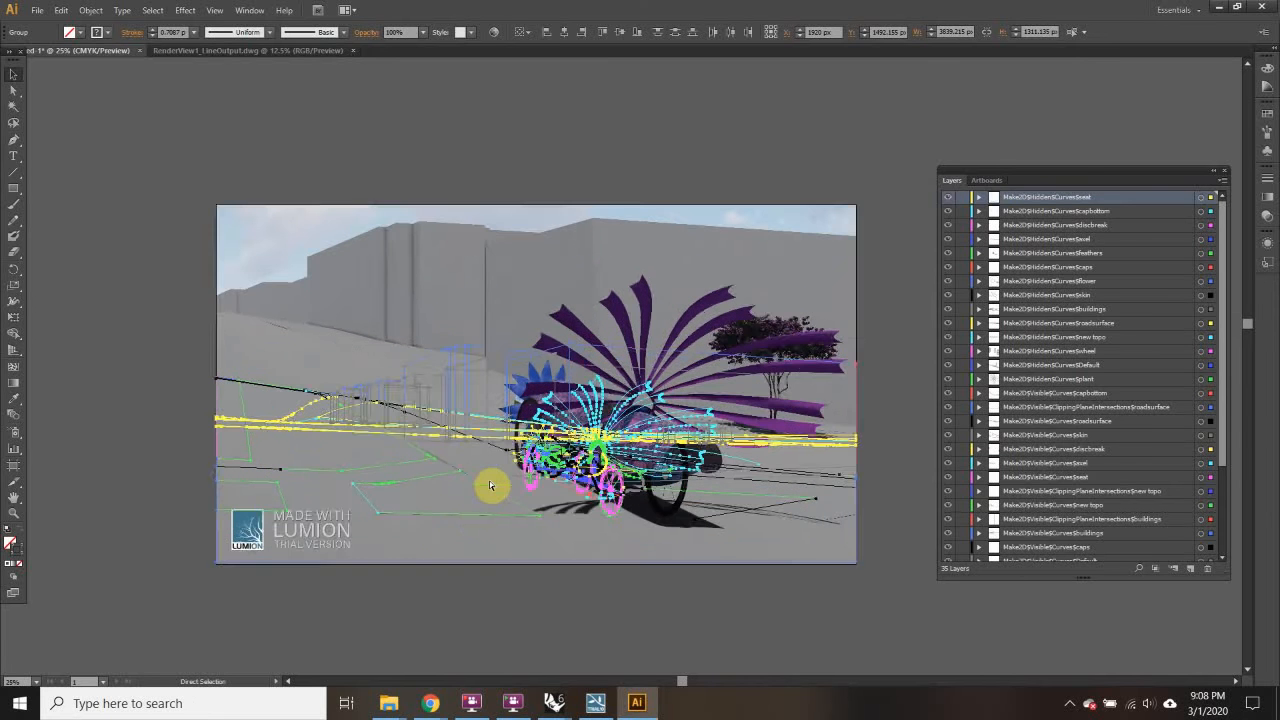
pyautogui.hotkey('ctrl', '-')
pyautogui.hotkey('ctrl', '-')
pyautogui.hotkey('ctrl', '-')
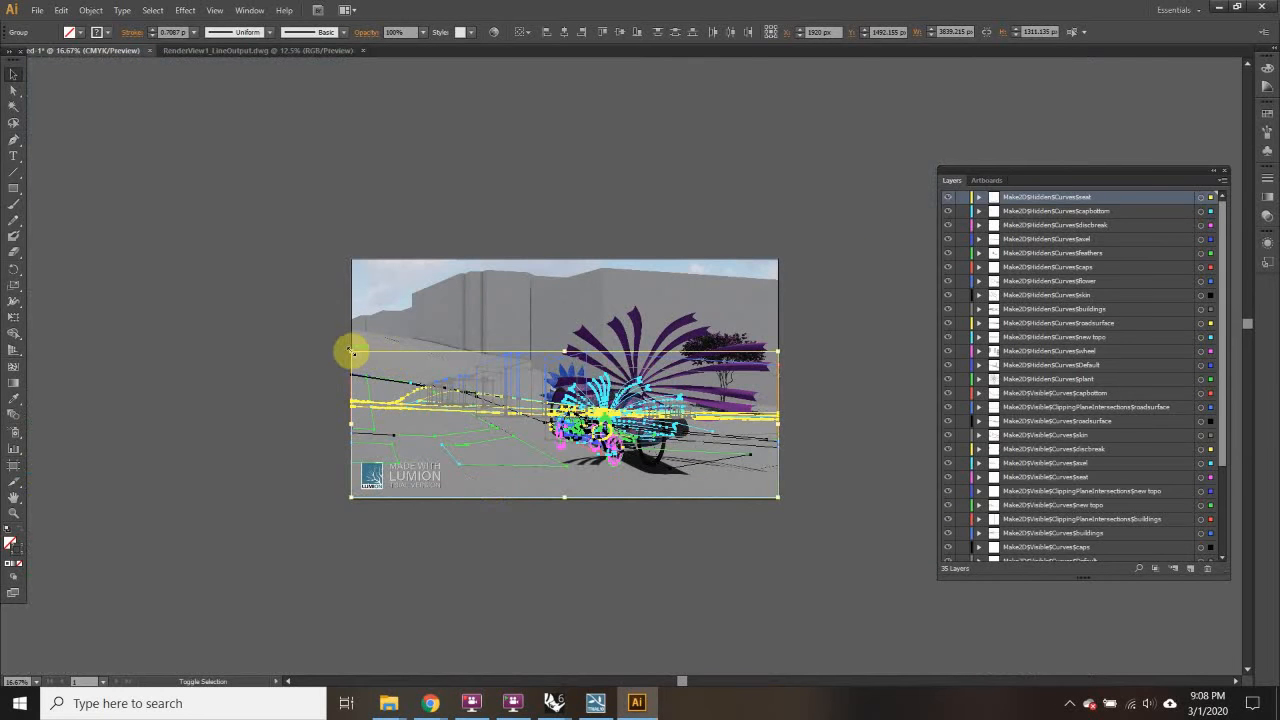
# Step: Scale and shift the linework group until its car lines up with the rendered car
pyautogui.moveTo(351, 350); pyautogui.dragTo(104, 192)
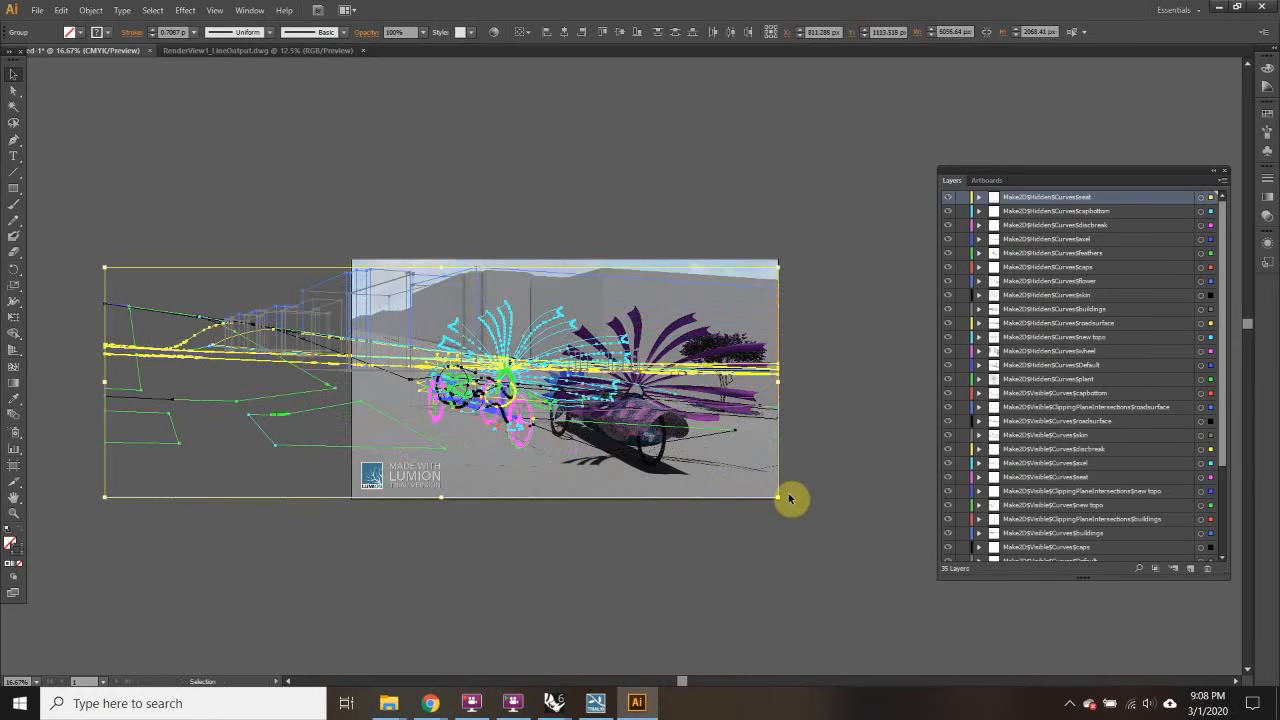
pyautogui.moveTo(778, 502); pyautogui.dragTo(1000, 657)
pyautogui.moveTo(578, 352); pyautogui.dragTo(591, 335)
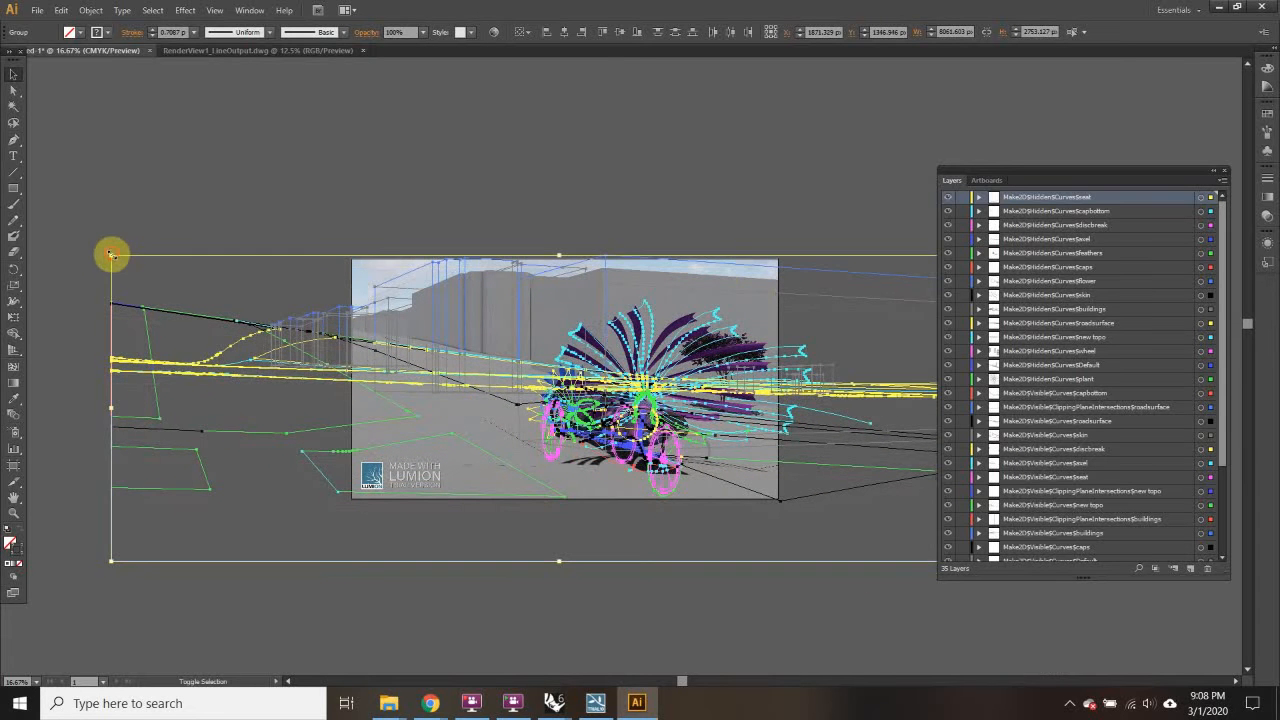
pyautogui.moveTo(111, 255); pyautogui.dragTo(265, 308)
pyautogui.moveTo(680, 392); pyautogui.dragTo(607, 358)
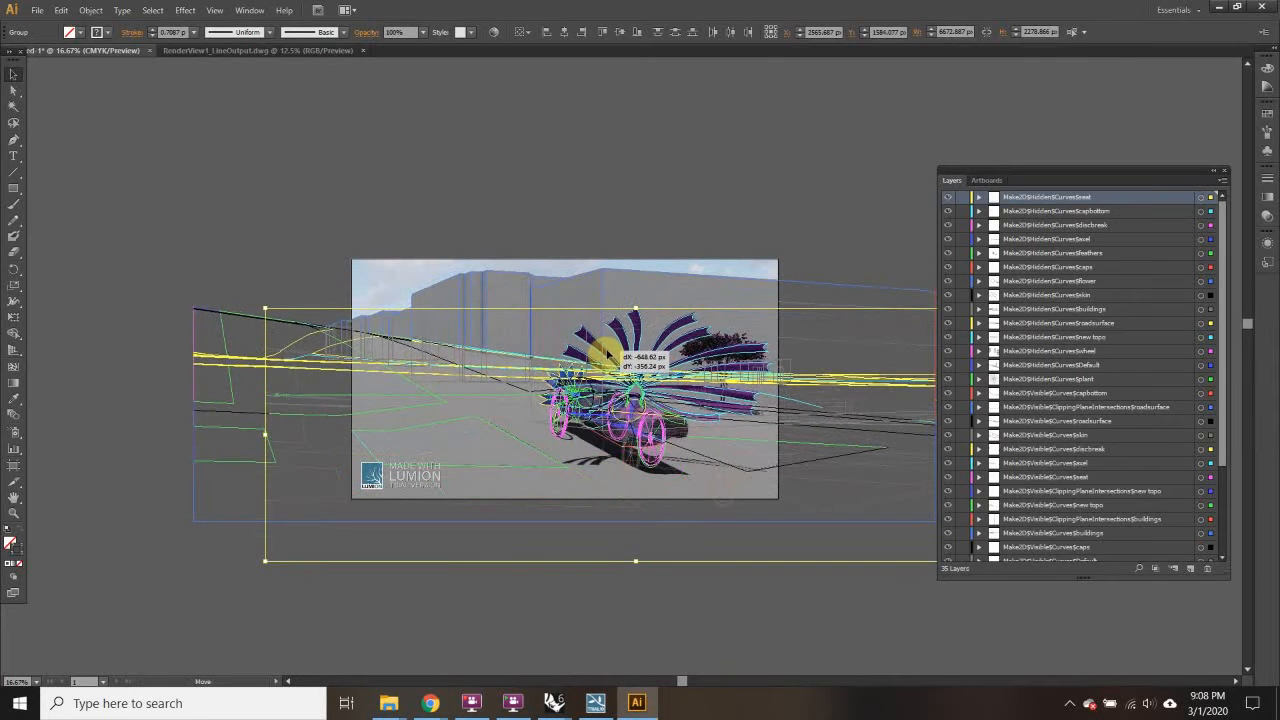
pyautogui.scroll(3, 683, 332)
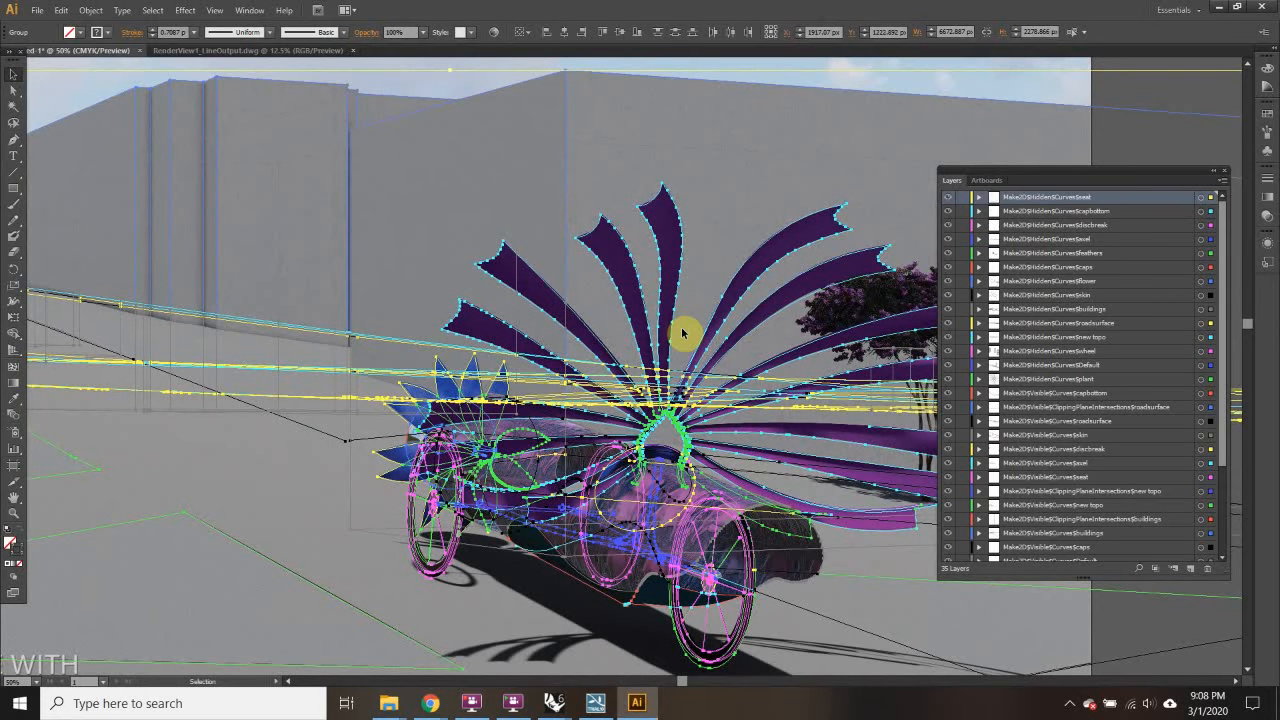
pyautogui.scroll(-1, 588, 315)
pyautogui.scroll(-4, 588, 315)
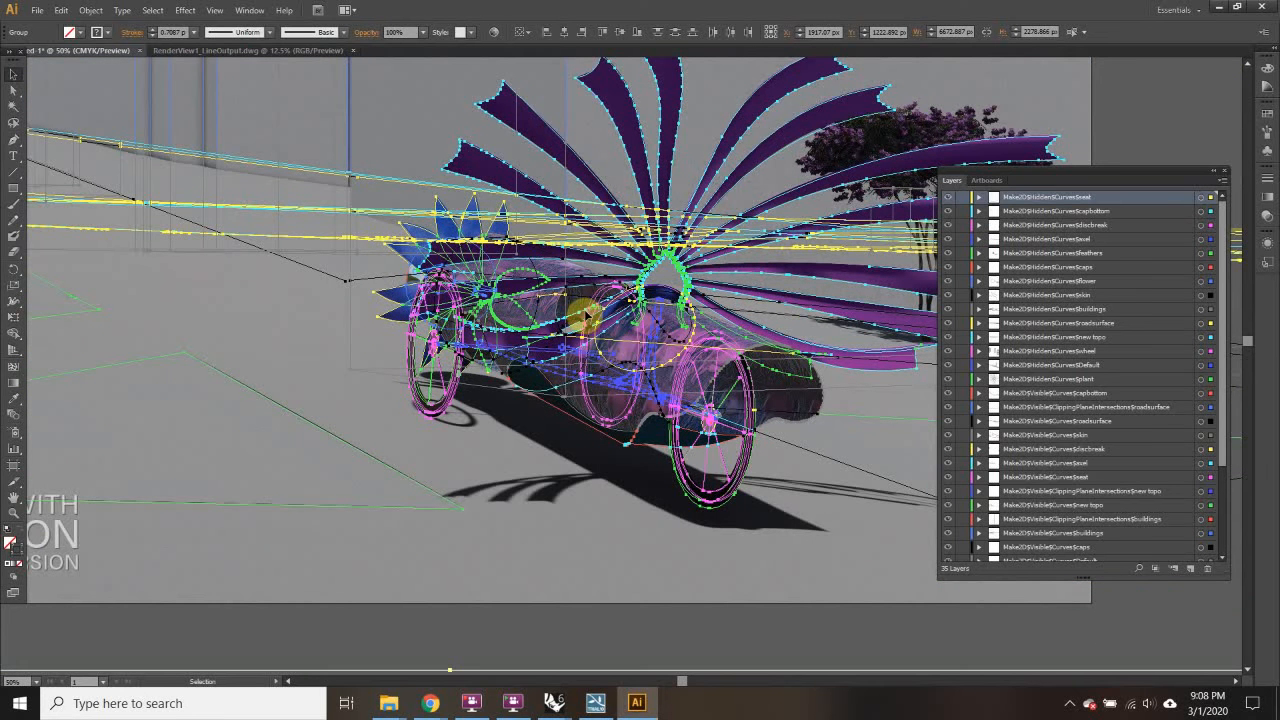
pyautogui.scroll(-1, 588, 315)
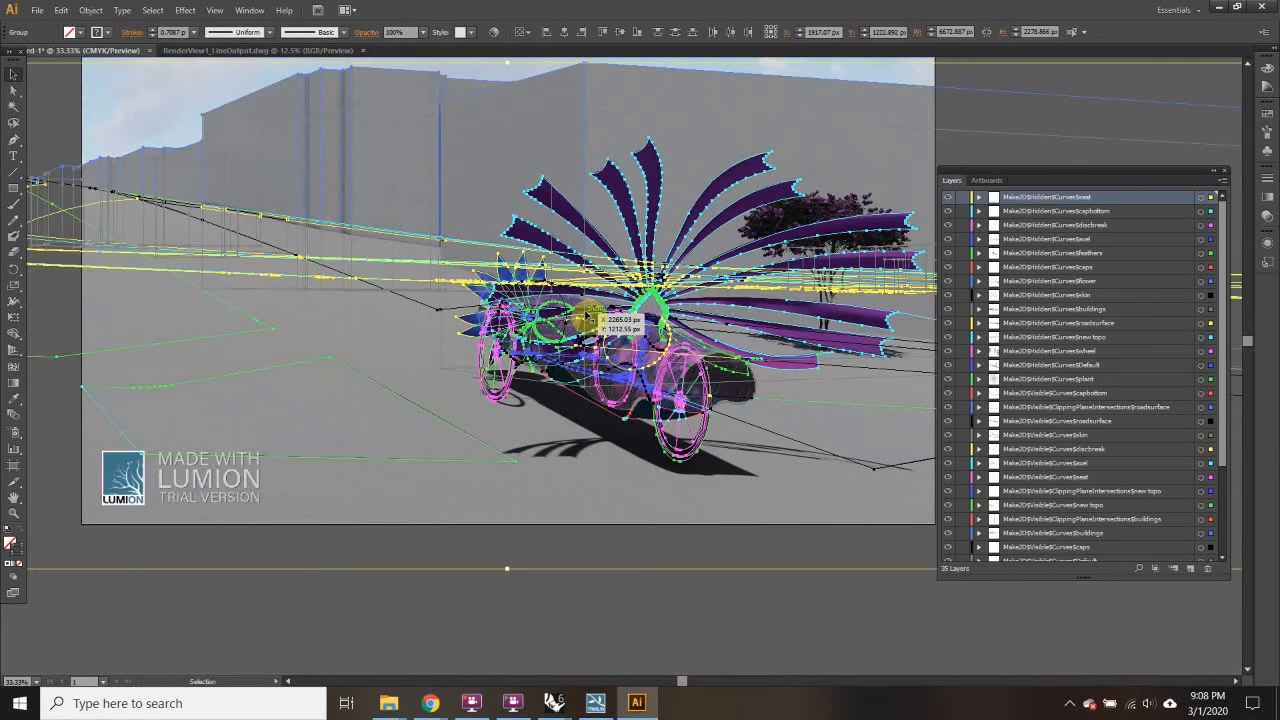
pyautogui.scroll(-2, 588, 315)
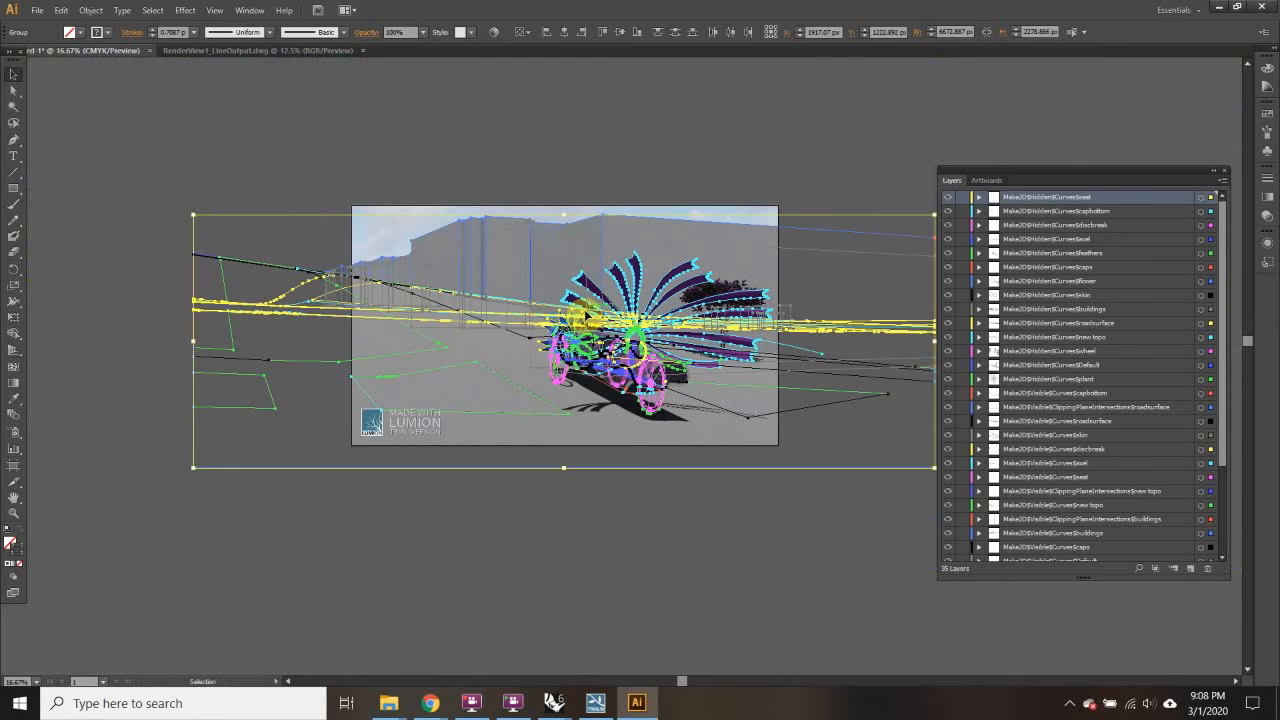
# Step: Hide the Lumion render and set the stroke colour of all linework to black
pyautogui.click(376, 106)
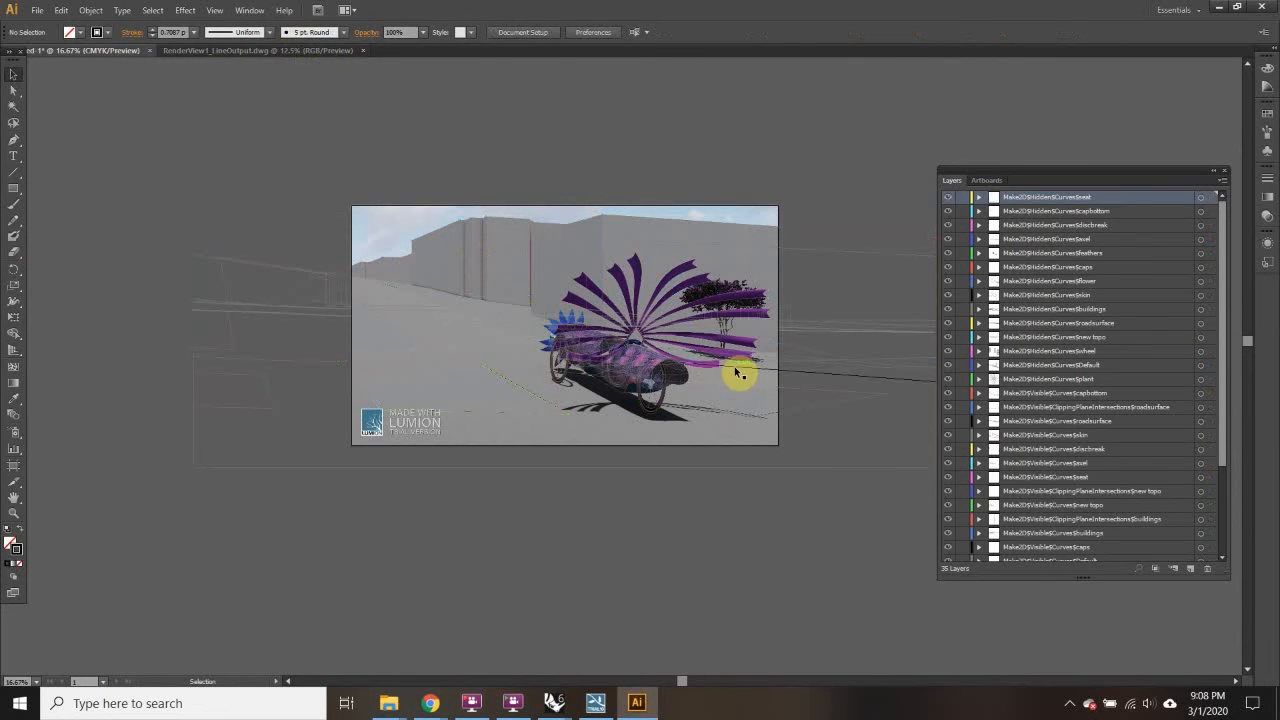
pyautogui.moveTo(1227, 315); pyautogui.dragTo(1223, 500)
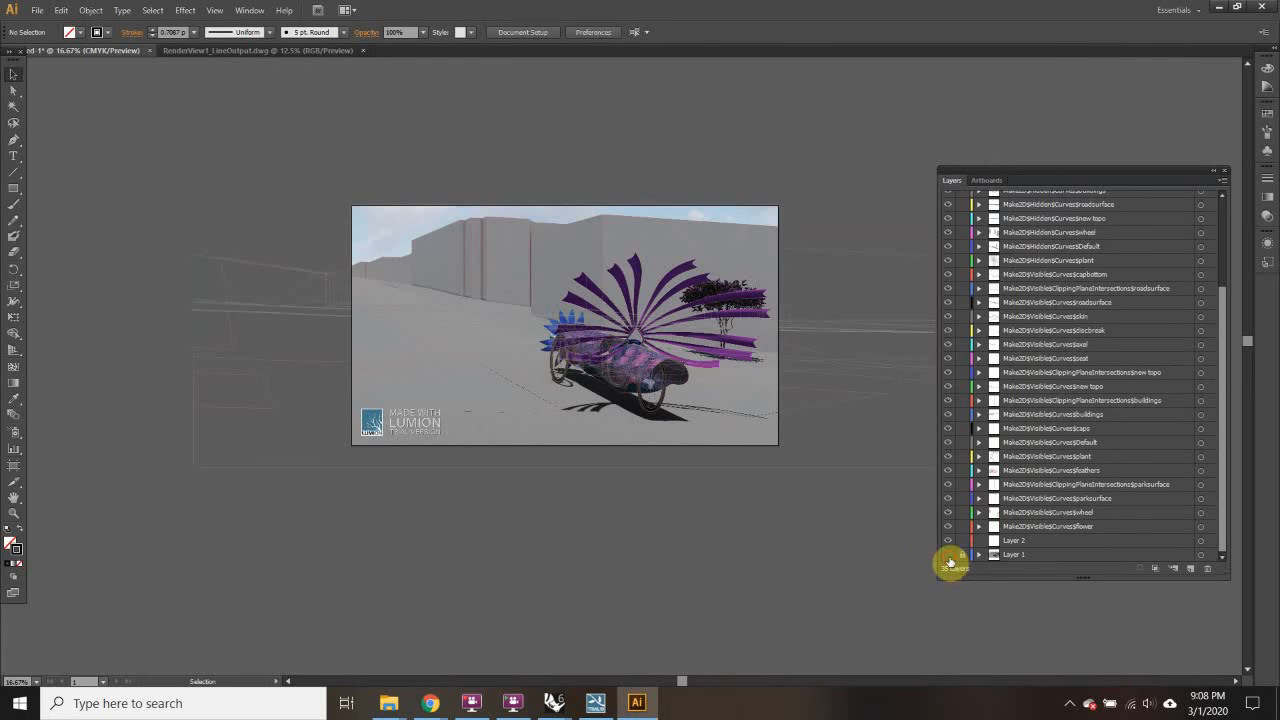
pyautogui.click(949, 556)
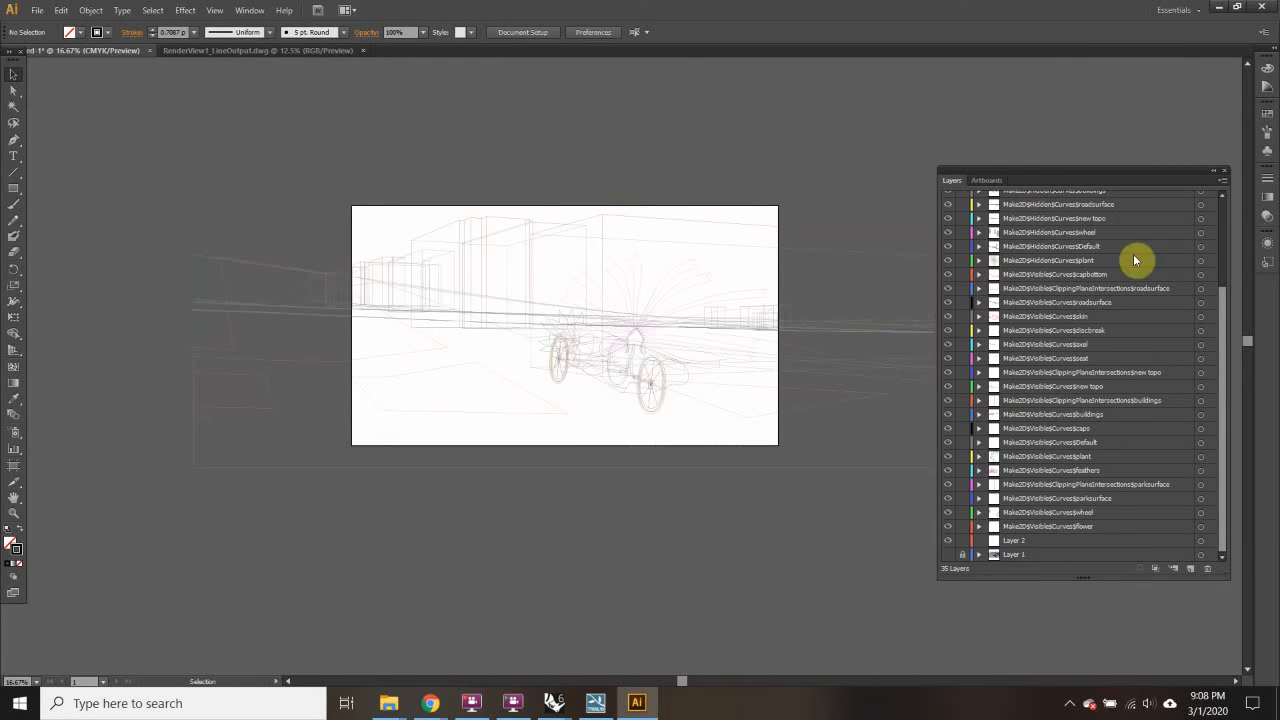
pyautogui.hotkey('ctrl', 'a')
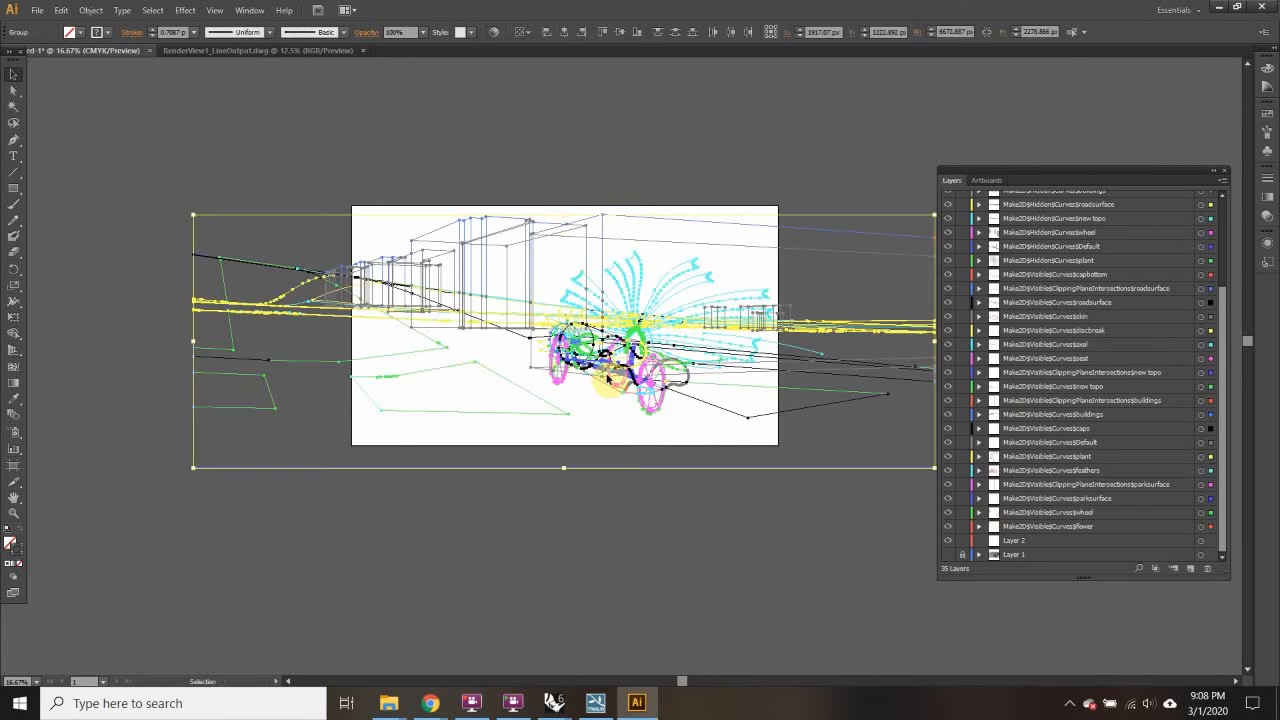
pyautogui.doubleClick(21, 553)
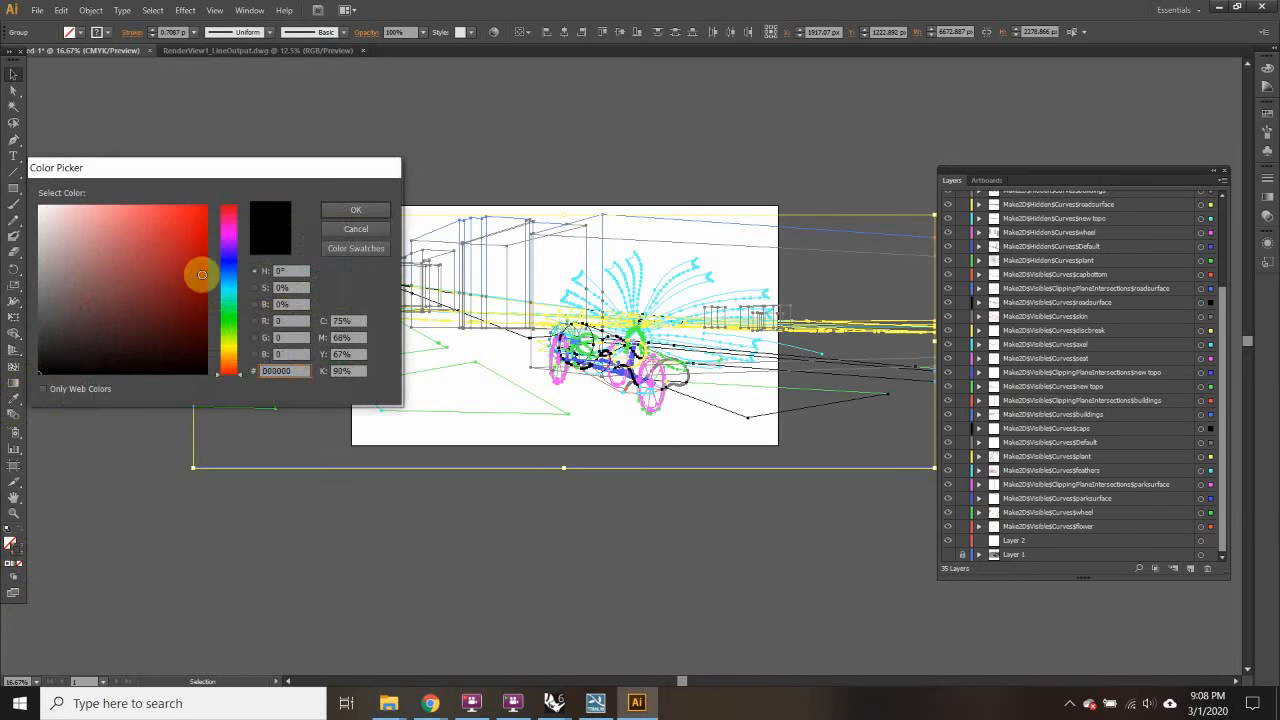
pyautogui.click(355, 215)
pyautogui.click(274, 155)
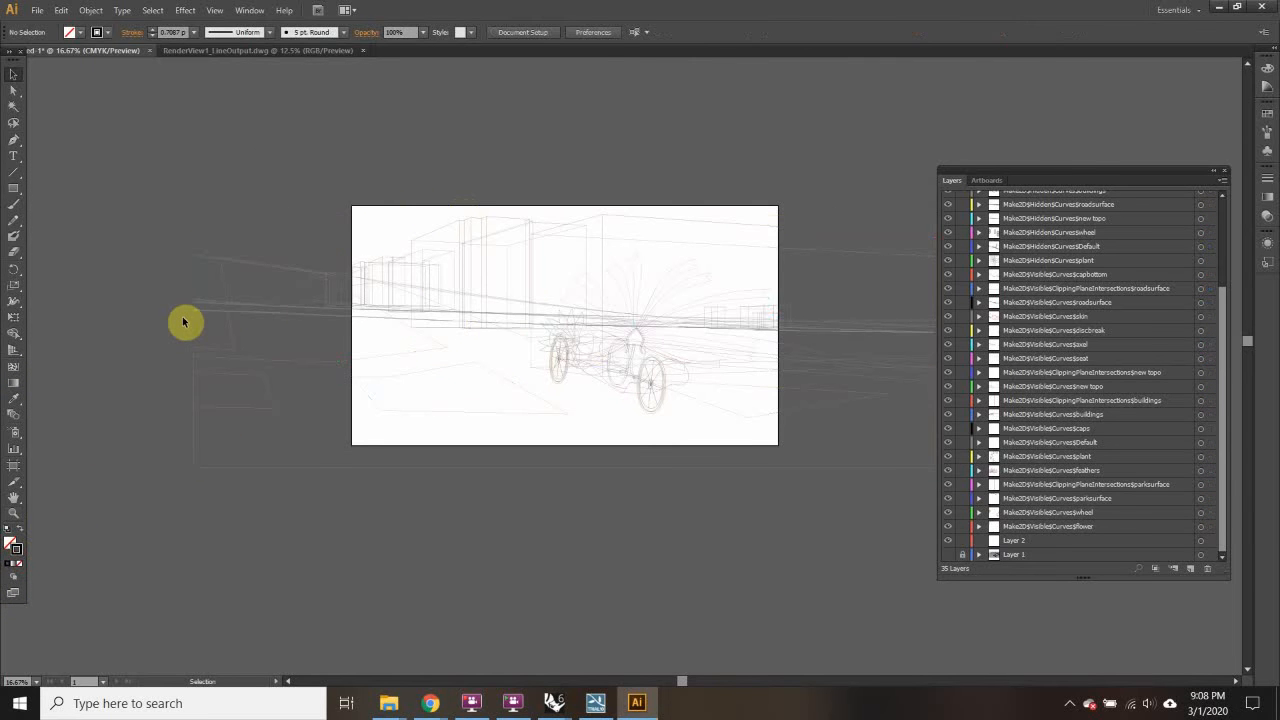
pyautogui.hotkey('ctrl', 'a')
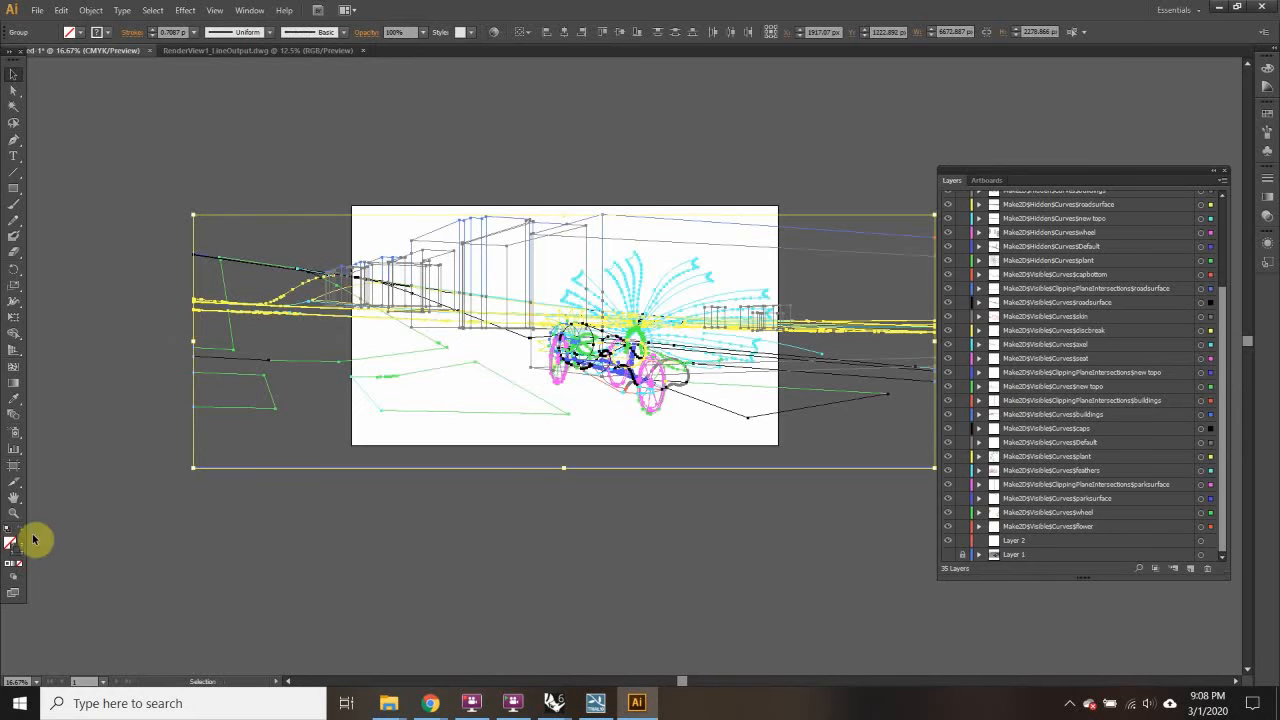
pyautogui.doubleClick(20, 555)
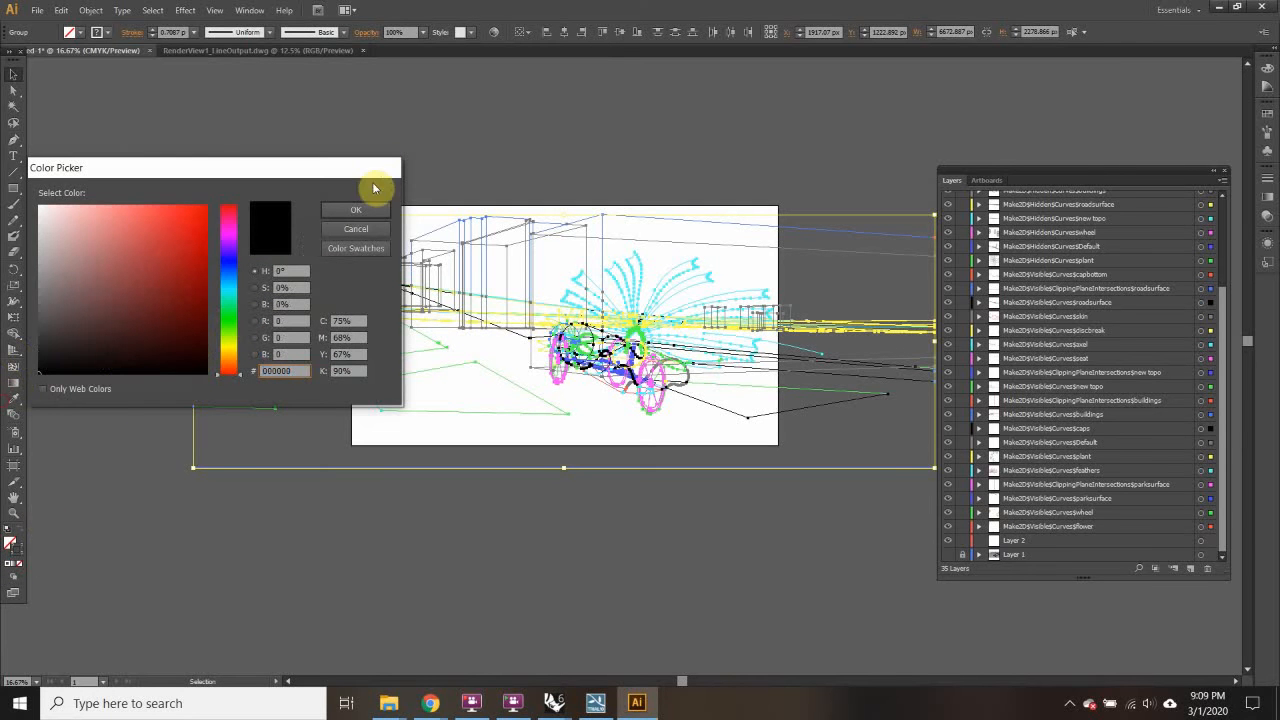
pyautogui.click(362, 211)
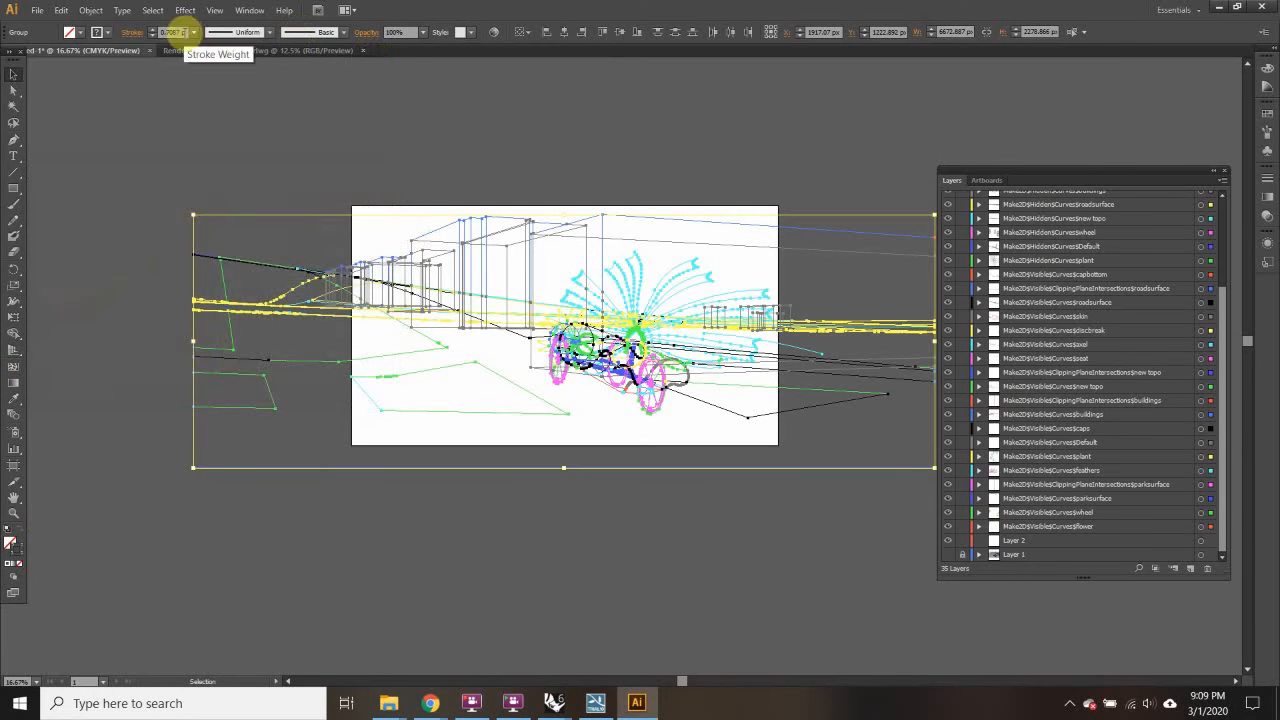
# Step: Set the linework's stroke weight to 0.75 pt and apply a colour swatch
pyautogui.click(193, 32)
pyautogui.click(216, 77)
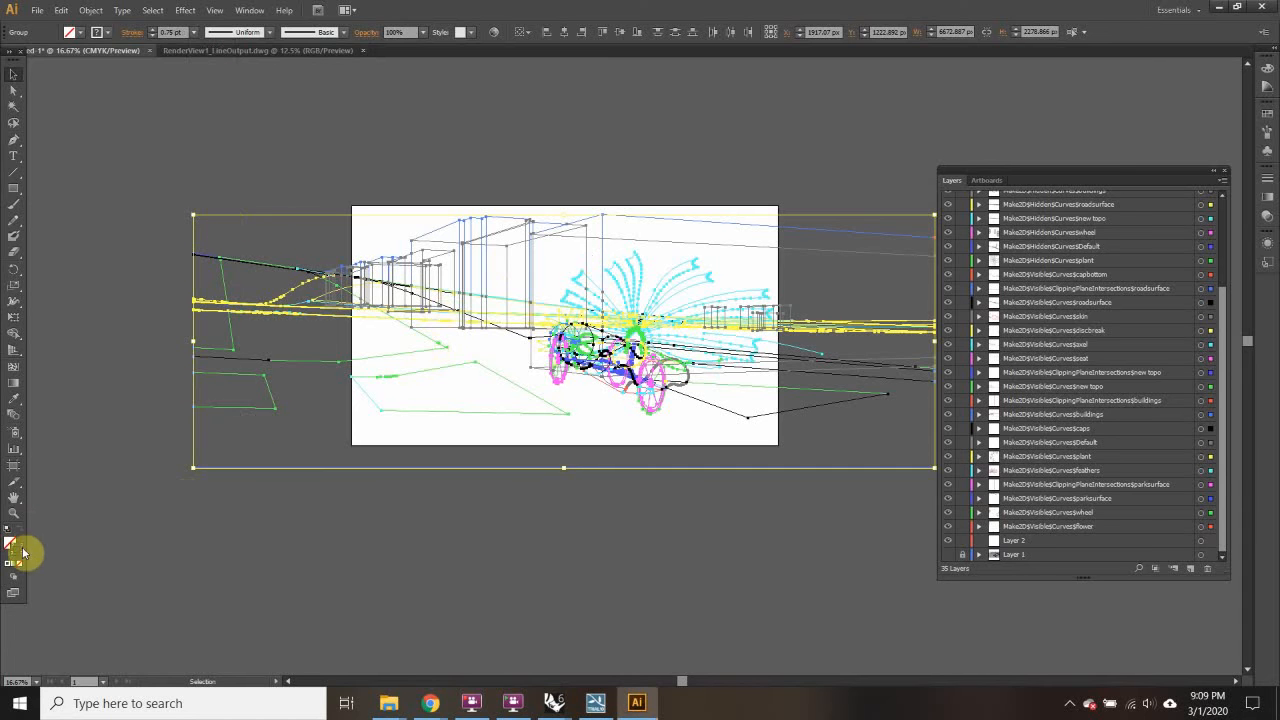
pyautogui.click(1269, 117)
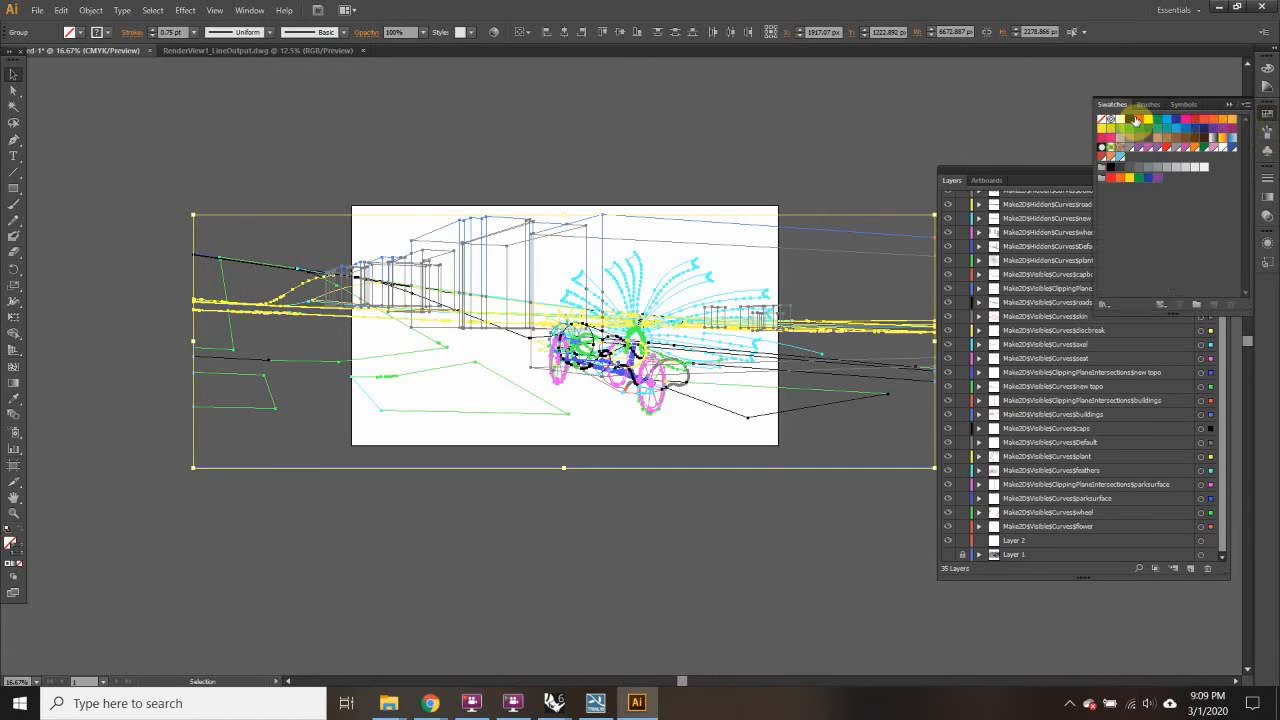
pyautogui.click(1116, 121)
# Step: Deselect the linework and lock the top seat layer
pyautogui.click(1047, 182)
pyautogui.moveTo(1229, 323); pyautogui.dragTo(1222, 196)
pyautogui.click(790, 142)
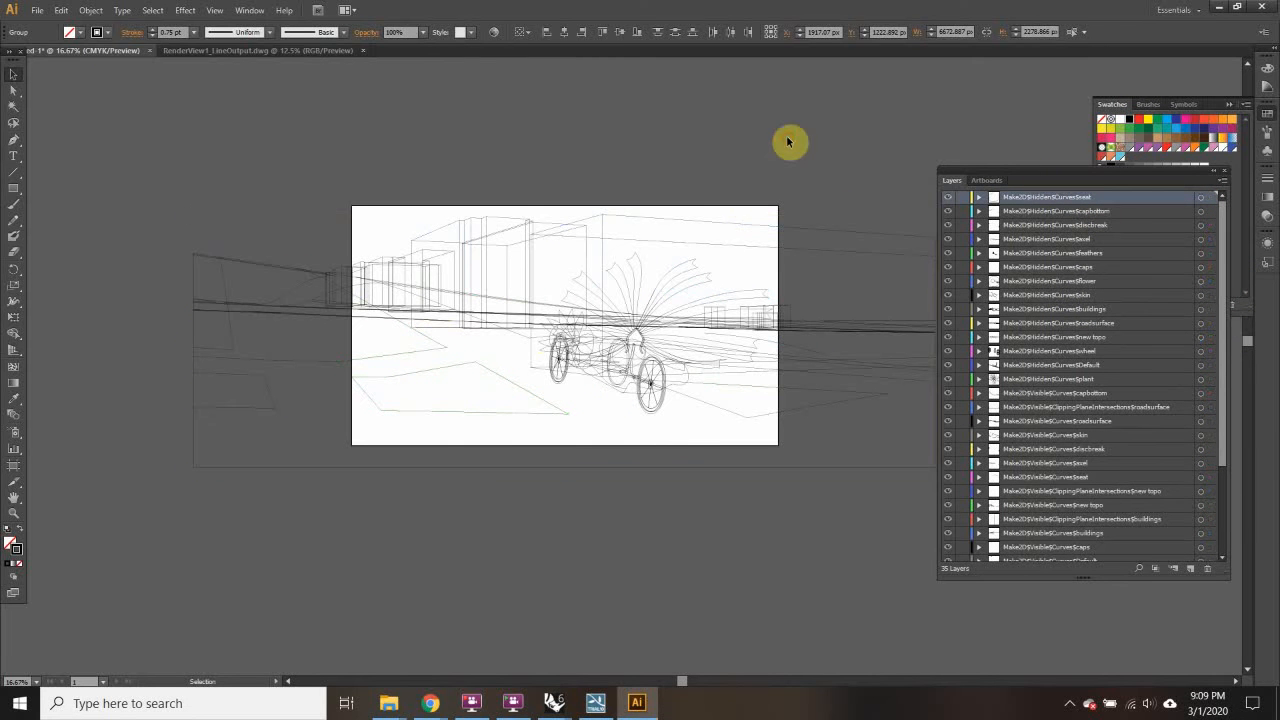
pyautogui.click(963, 198)
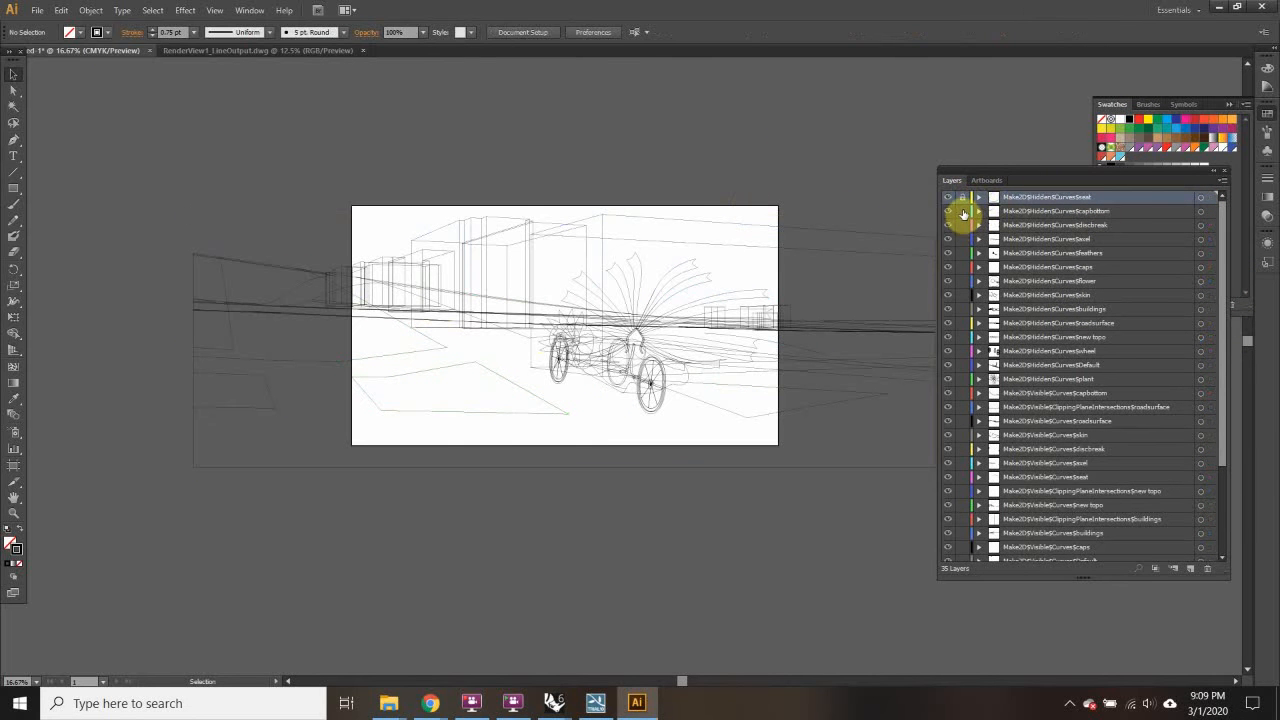
# Step: Select the artwork on the seat, discbreak, feathers, caps, flower, skin, buildings, new topo and wheel layers
pyautogui.click(1201, 198)
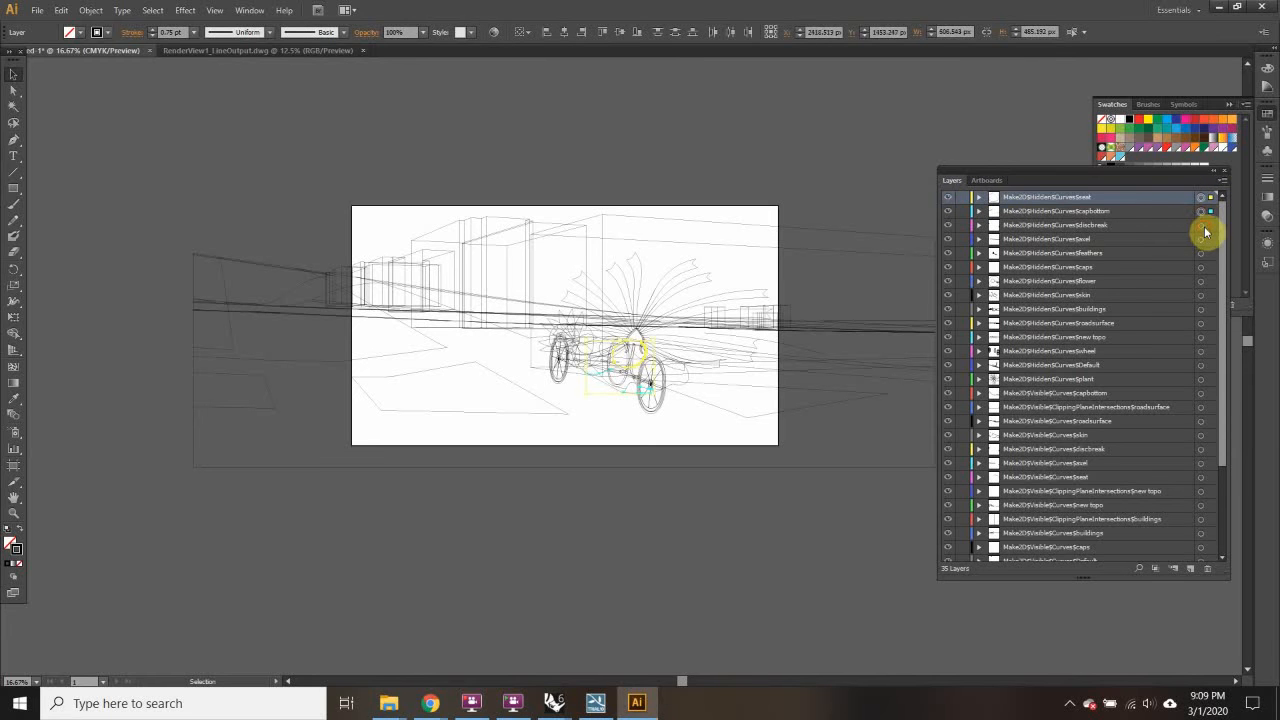
pyautogui.keyDown('shift'); pyautogui.click(1201, 225); pyautogui.keyUp('shift')
pyautogui.keyDown('shift'); pyautogui.click(1201, 253); pyautogui.keyUp('shift')
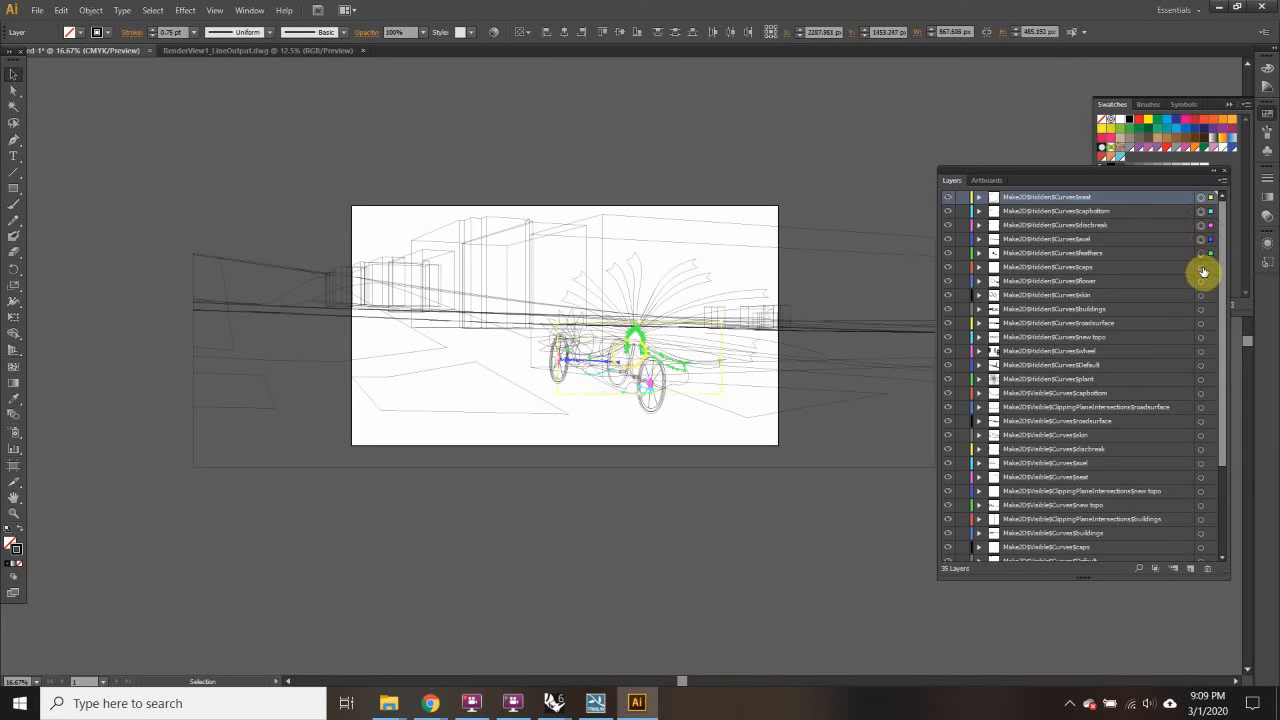
pyautogui.keyDown('shift'); pyautogui.click(1201, 267); pyautogui.keyUp('shift')
pyautogui.keyDown('shift'); pyautogui.click(1201, 281); pyautogui.keyUp('shift')
pyautogui.keyDown('shift'); pyautogui.click(1201, 295); pyautogui.keyUp('shift')
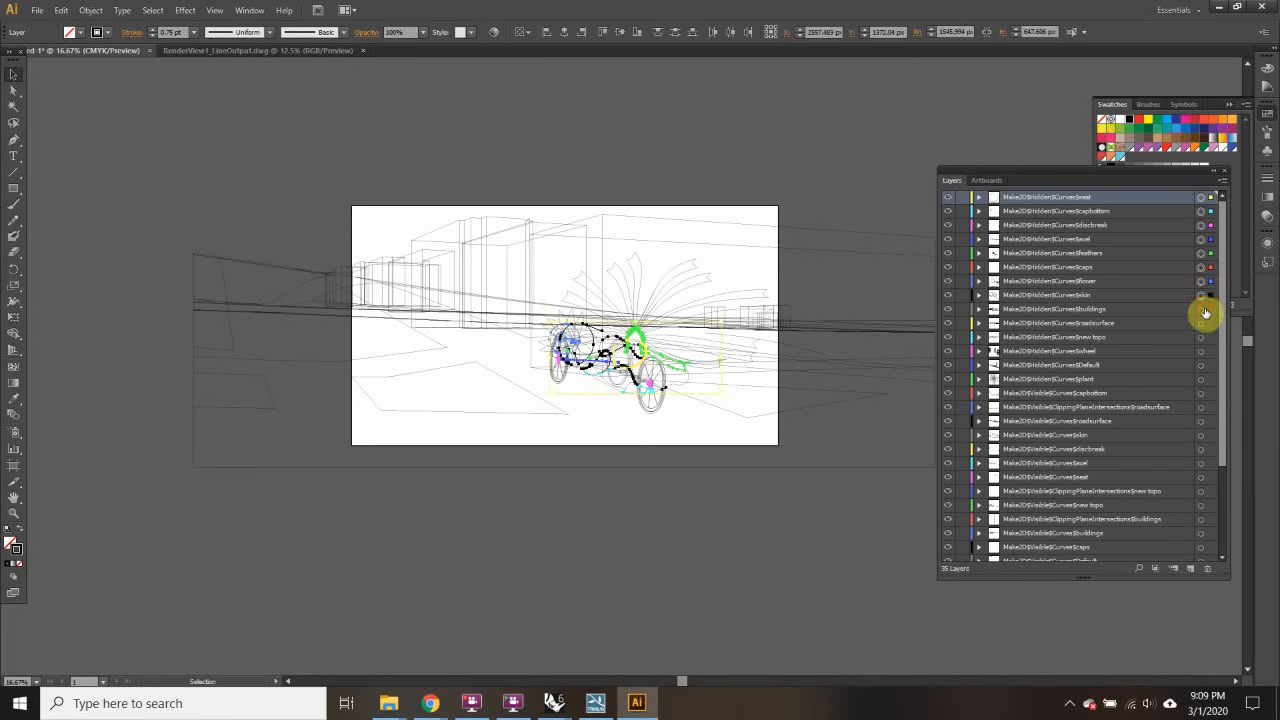
pyautogui.keyDown('shift'); pyautogui.click(1201, 309); pyautogui.keyUp('shift')
pyautogui.keyDown('shift'); pyautogui.click(1201, 337); pyautogui.keyUp('shift')
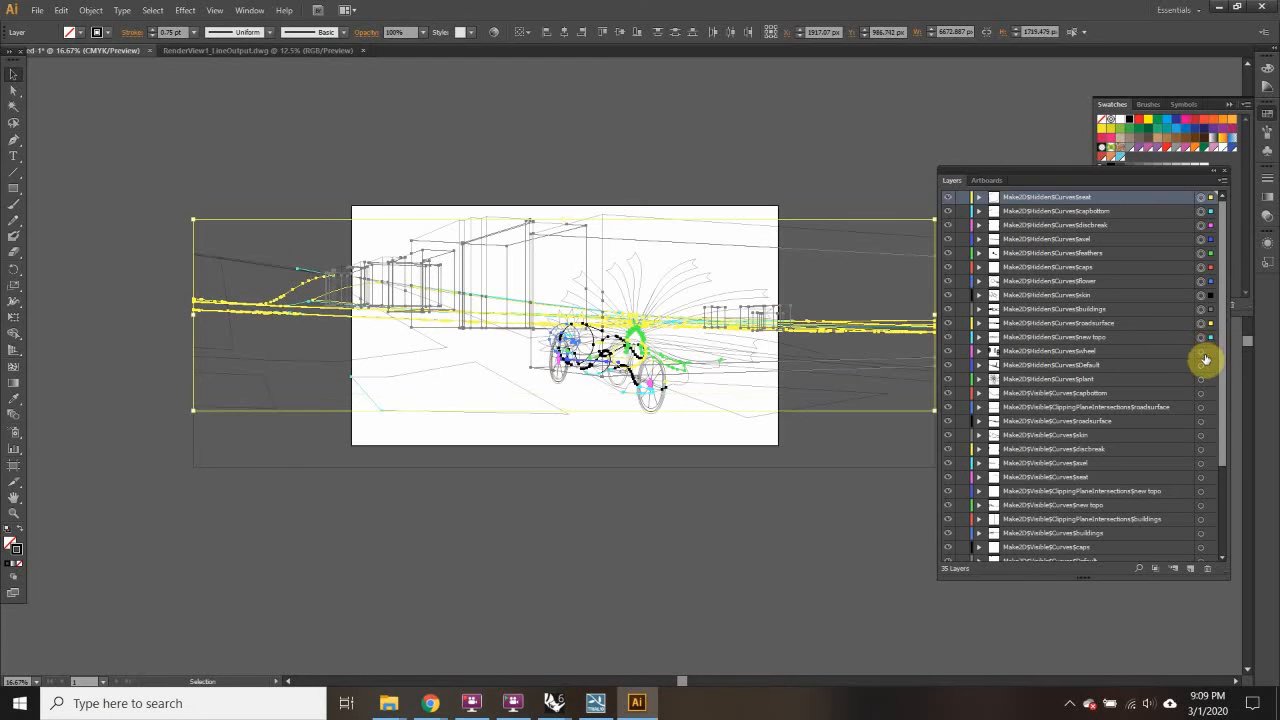
pyautogui.keyDown('shift'); pyautogui.click(1201, 351); pyautogui.keyUp('shift')
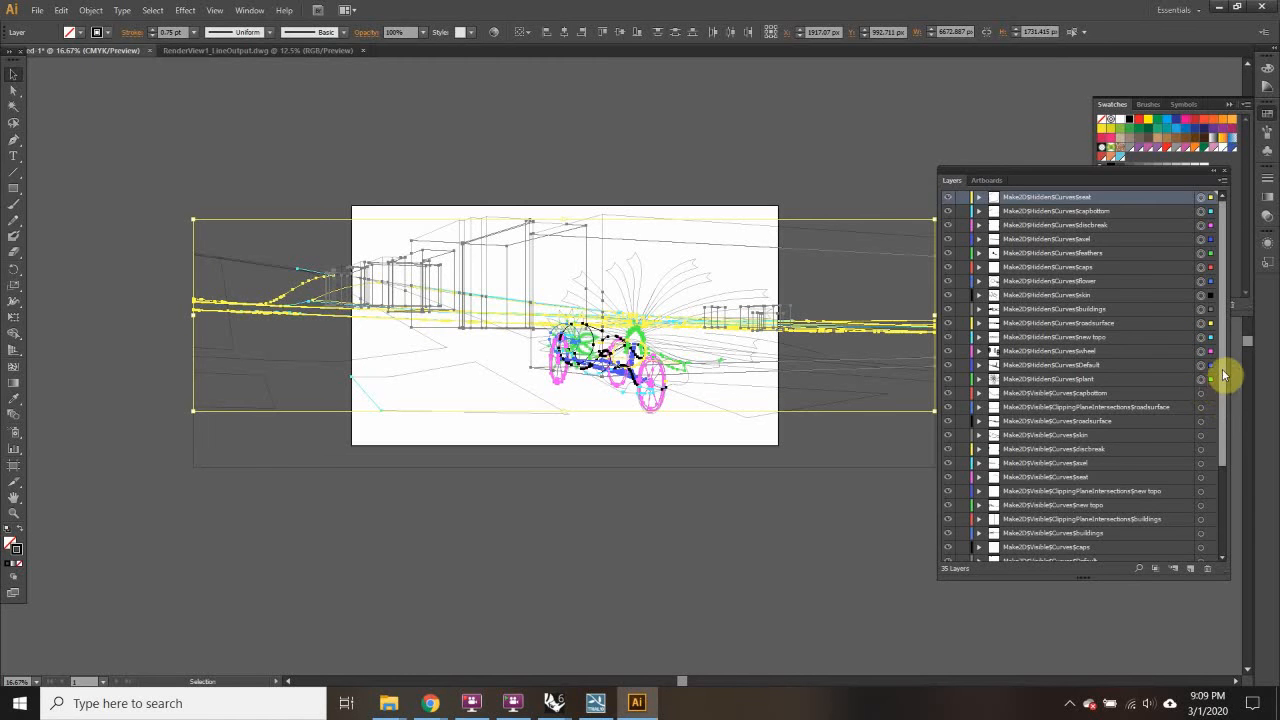
pyautogui.moveTo(1223, 371); pyautogui.dragTo(1234, 480)
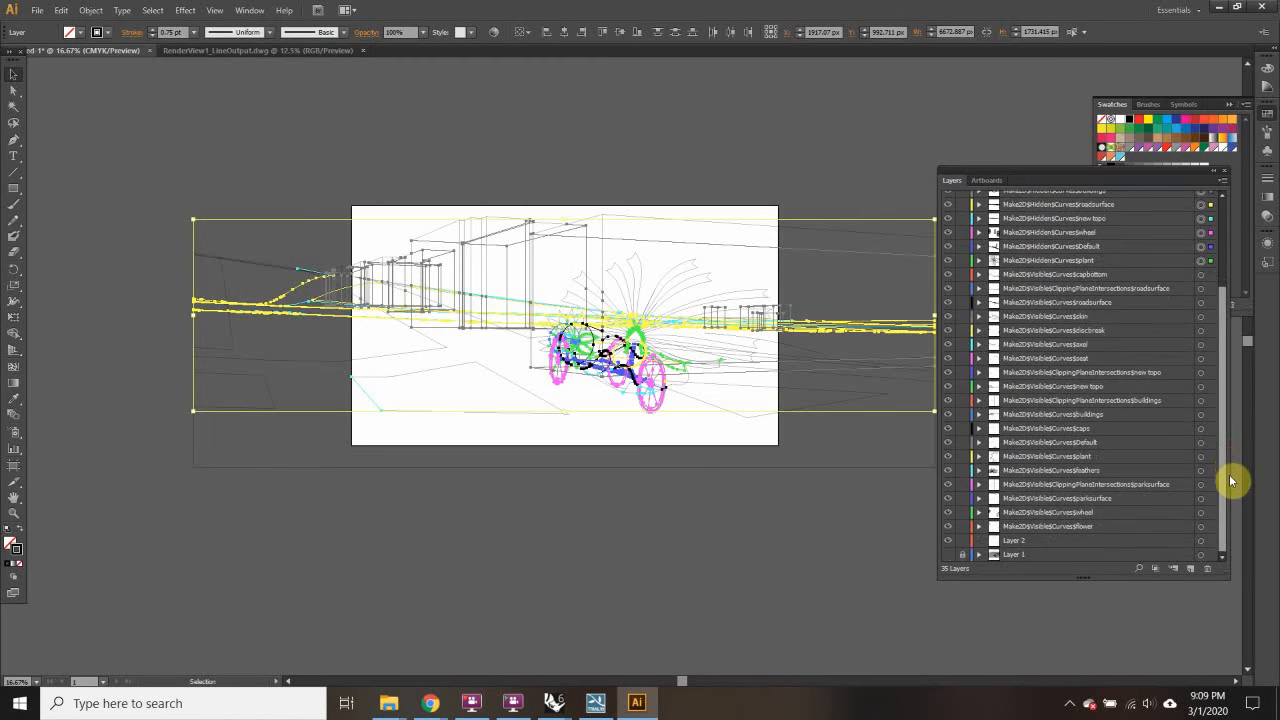
# Step: Give the selected curves a 0.25 pt stroke weight and reduced opacity
pyautogui.click(194, 33)
pyautogui.click(204, 57)
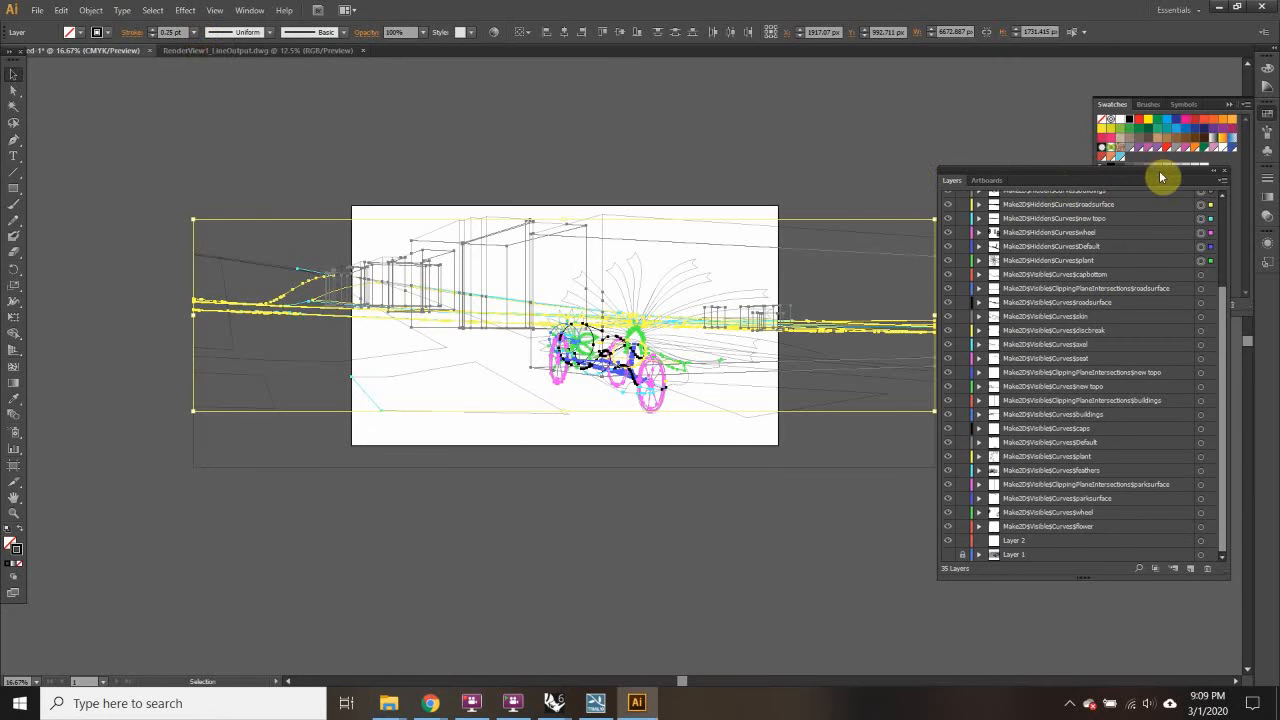
pyautogui.moveTo(1190, 181)
pyautogui.mouseDown()
pyautogui.moveTo(963, 137)
pyautogui.moveTo(1017, 104)
pyautogui.mouseUp()
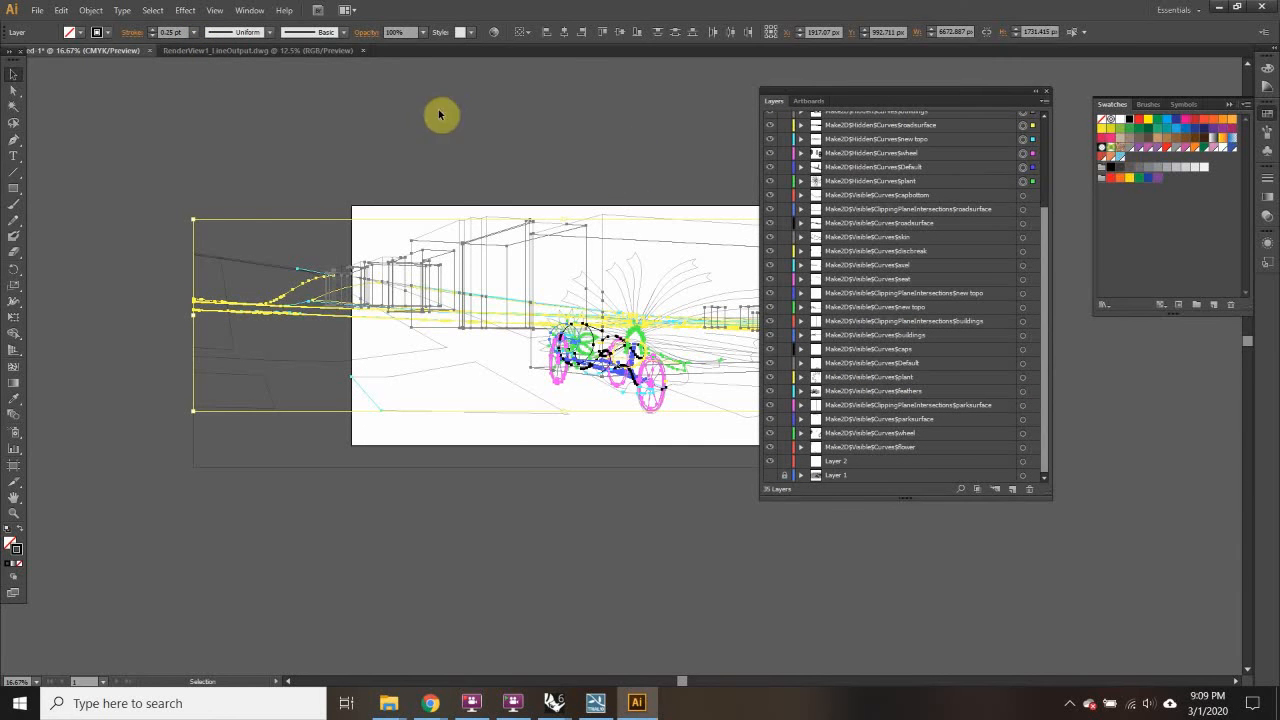
pyautogui.click(428, 35)
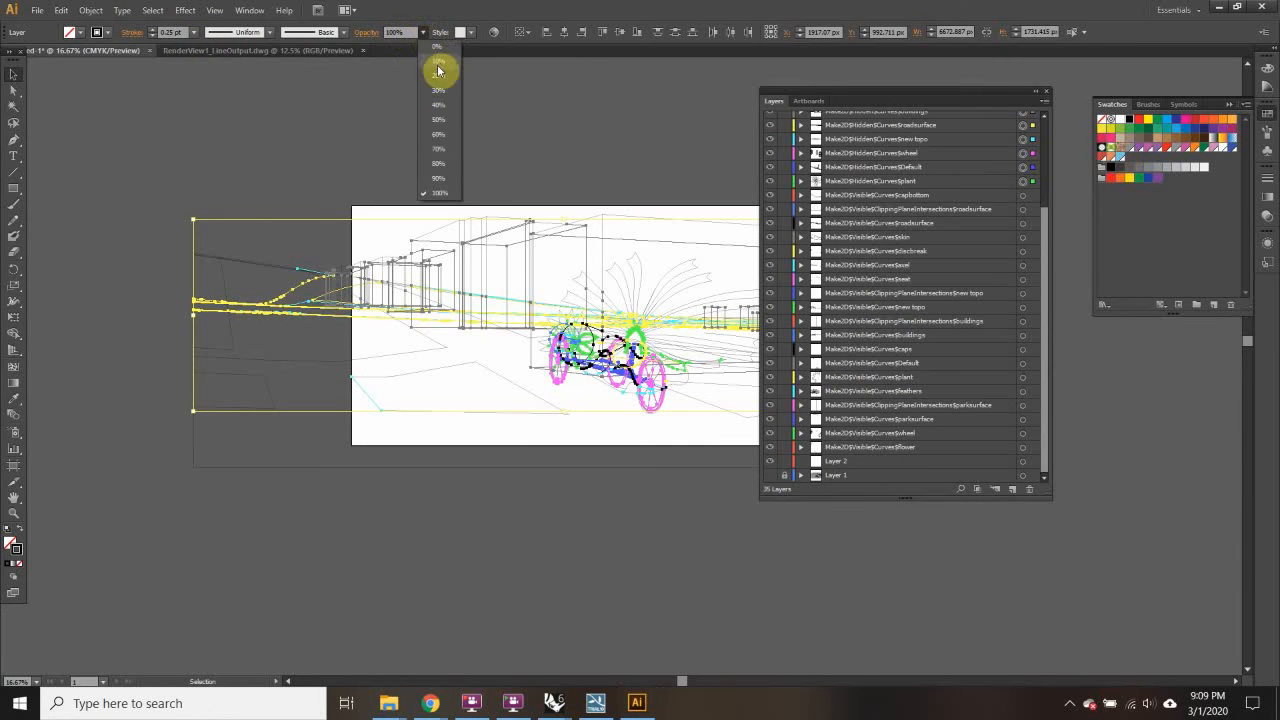
pyautogui.click(440, 123)
# Step: Turn the selected strokes into dashed lines with a 4 pt dash, then deselect
pyautogui.click(1267, 177)
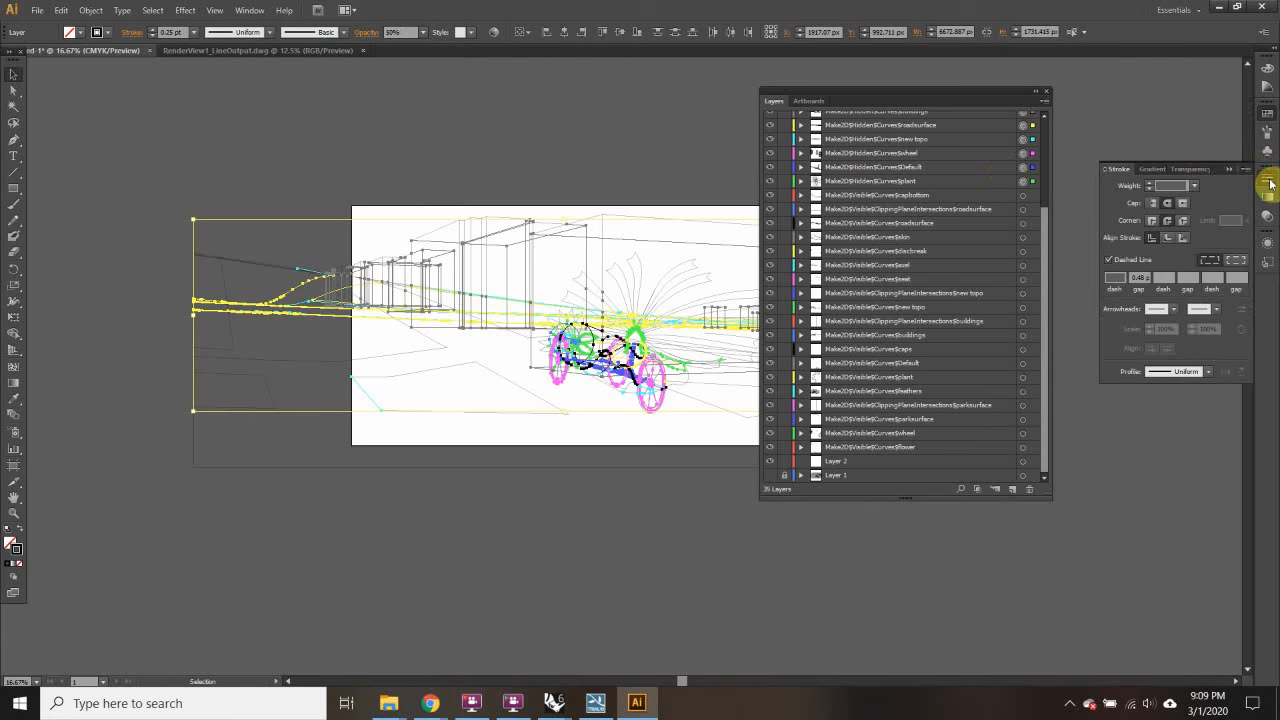
pyautogui.click(1114, 277)
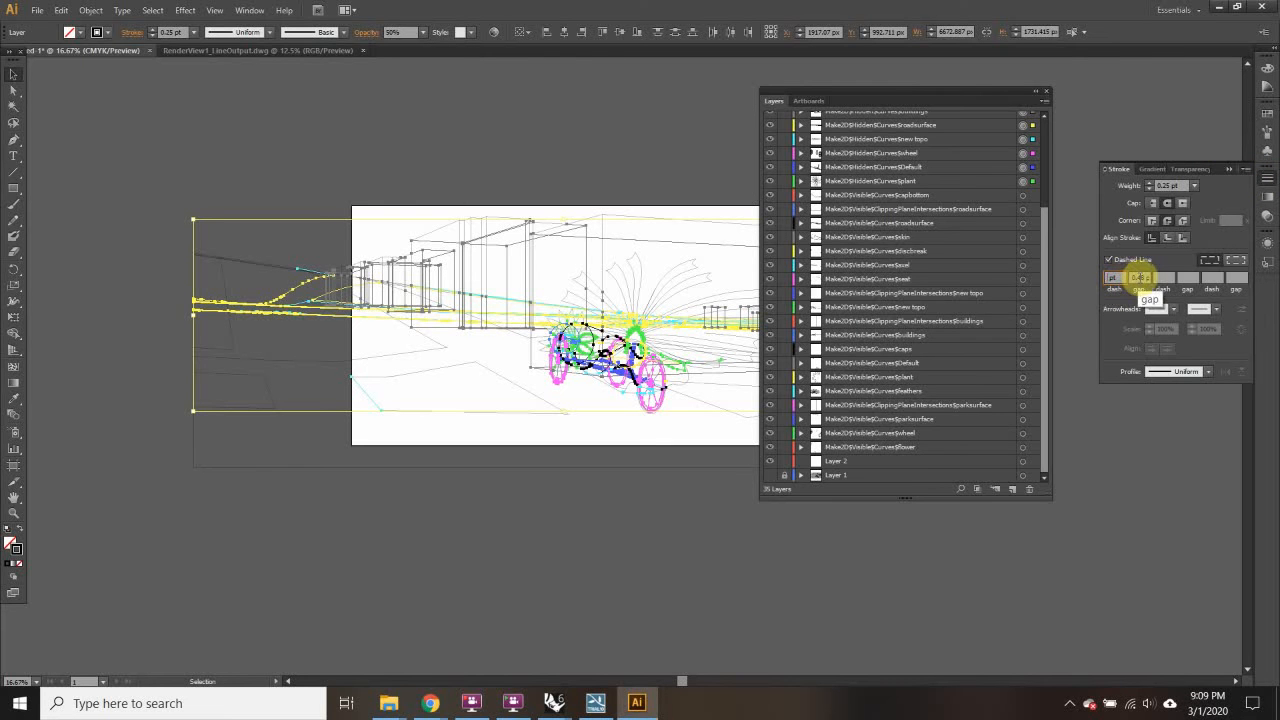
pyautogui.click(1140, 277)
pyautogui.moveTo(1134, 277); pyautogui.dragTo(1081, 281)
pyautogui.press('BackSpace')
pyautogui.write('4')
pyautogui.click(1145, 277)
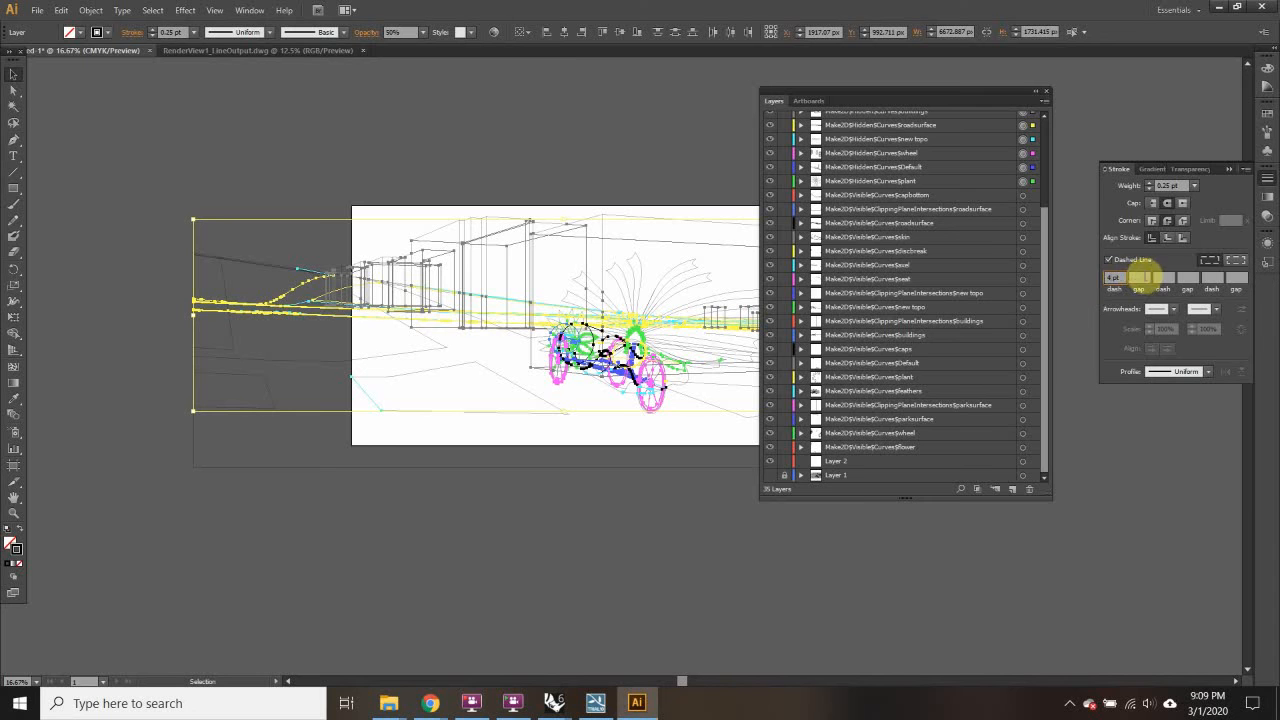
pyautogui.scroll(5, 376, 264)
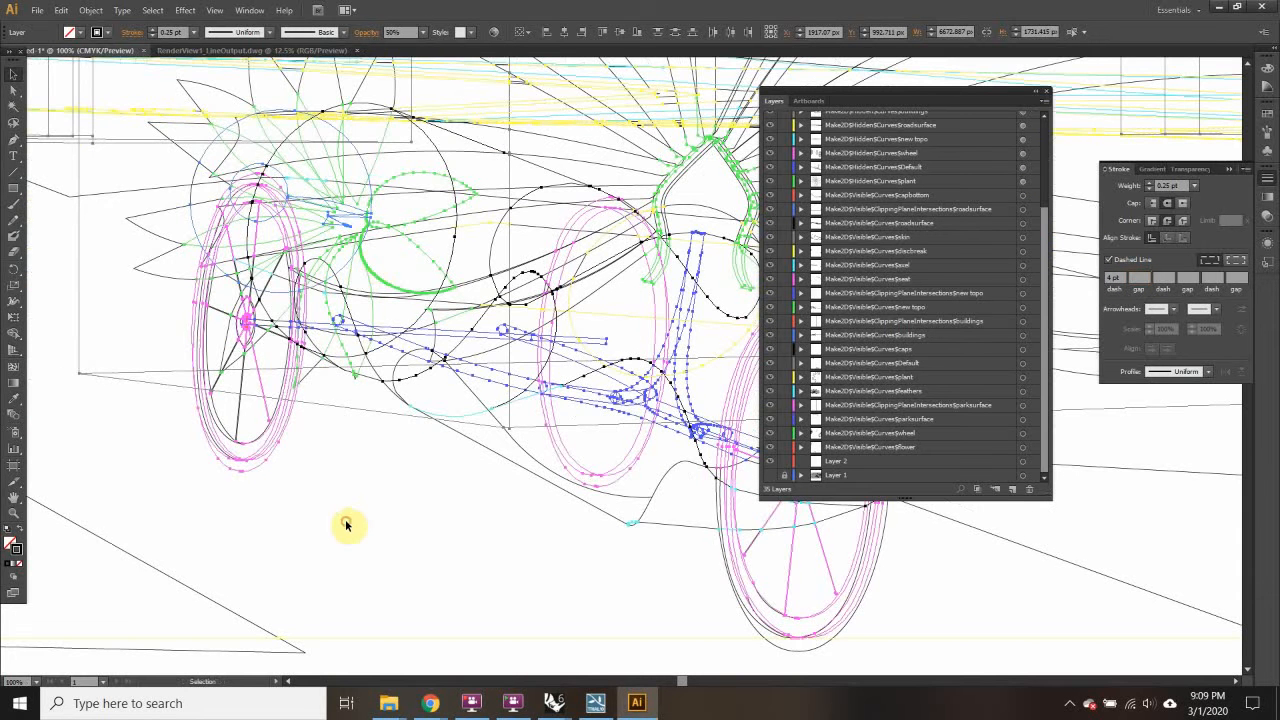
pyautogui.click(347, 525)
pyautogui.scroll(2, 333, 425)
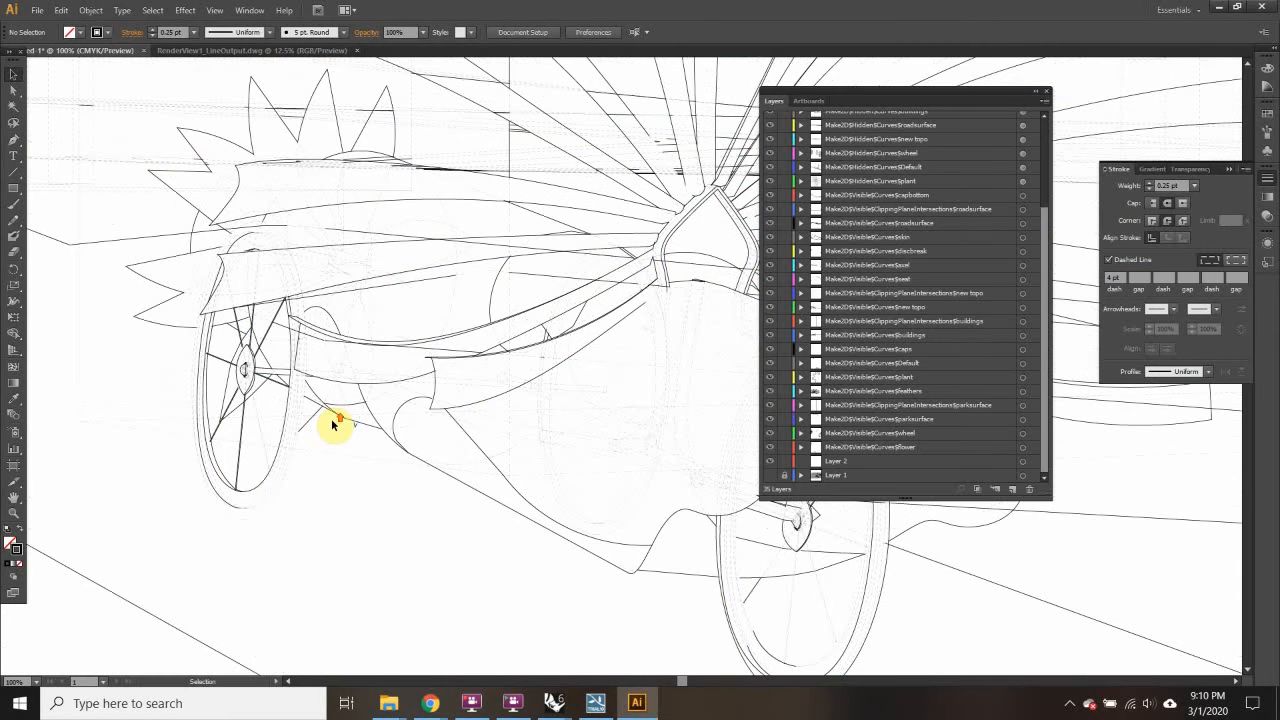
pyautogui.click(475, 276)
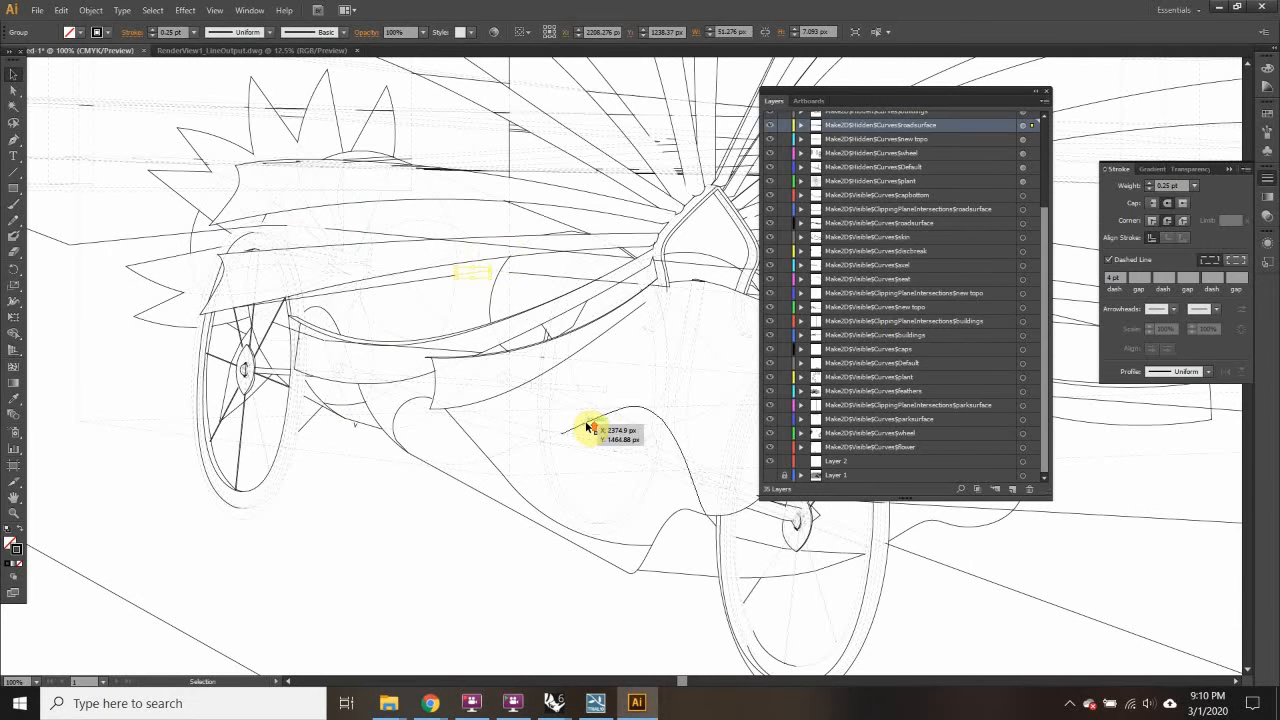
pyautogui.scroll(6, 586, 423)
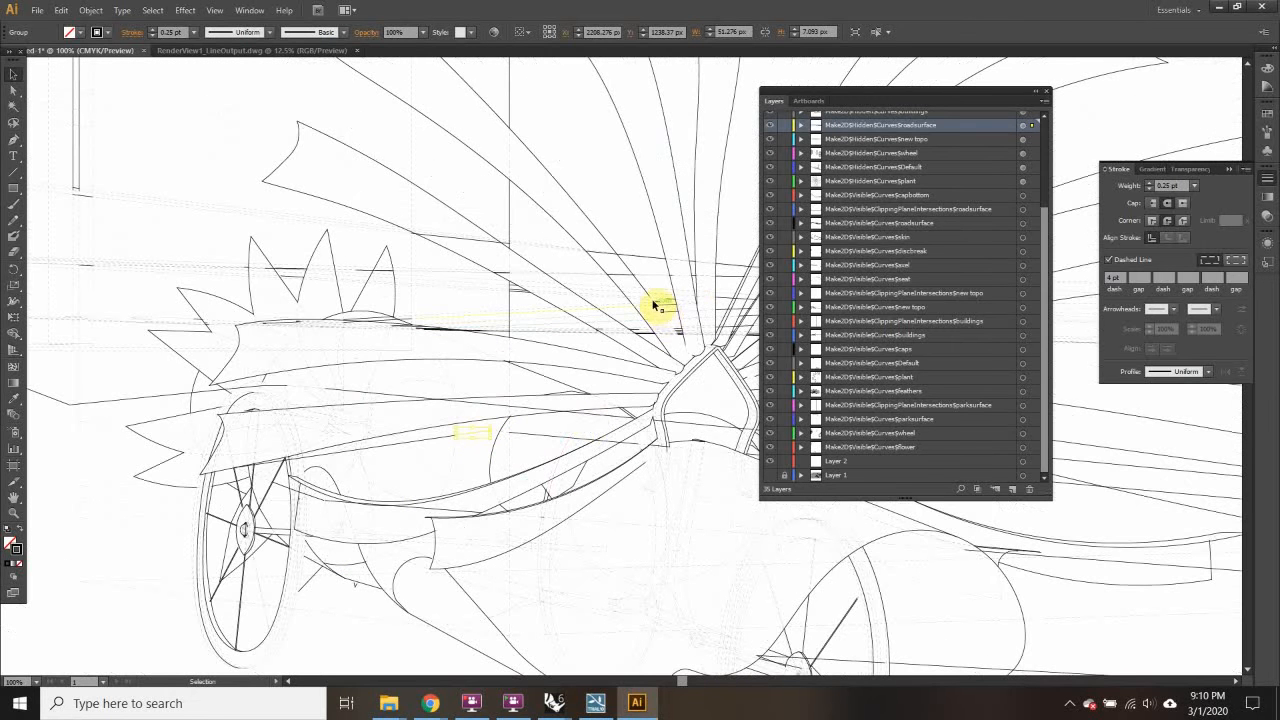
pyautogui.scroll(3, 401, 396)
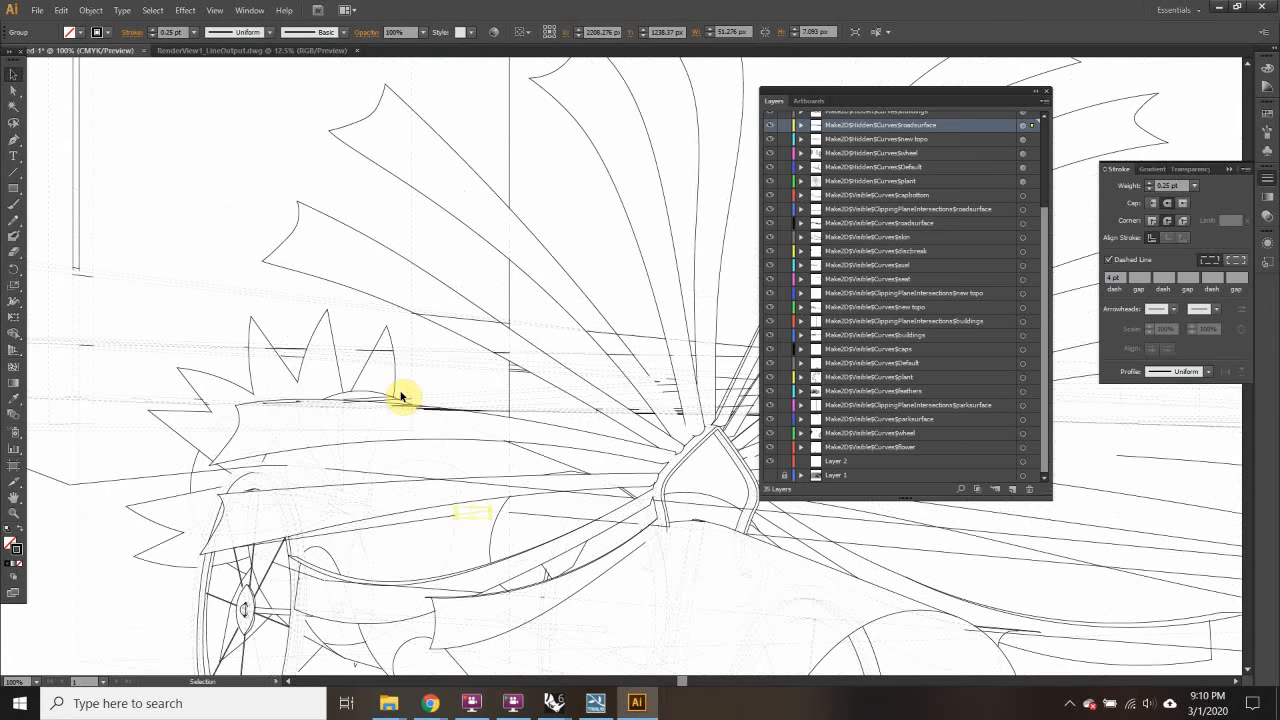
pyautogui.scroll(-3, 401, 396)
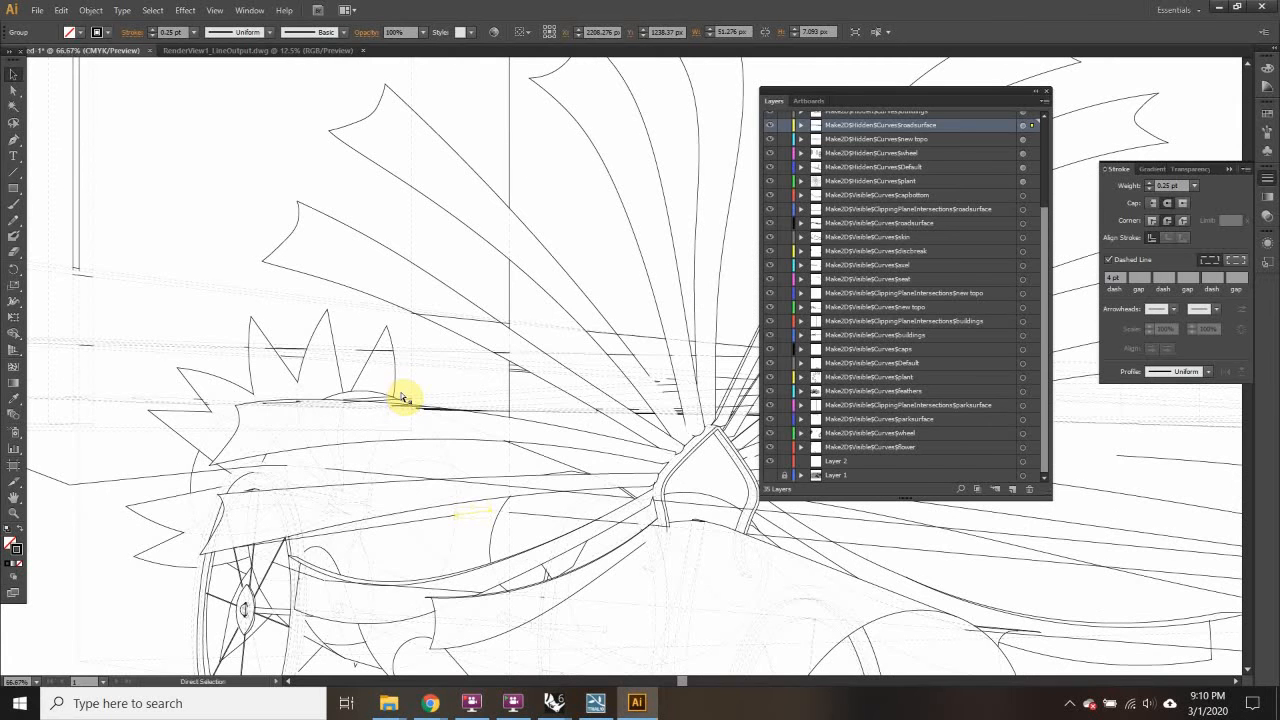
pyautogui.scroll(-1, 401, 396)
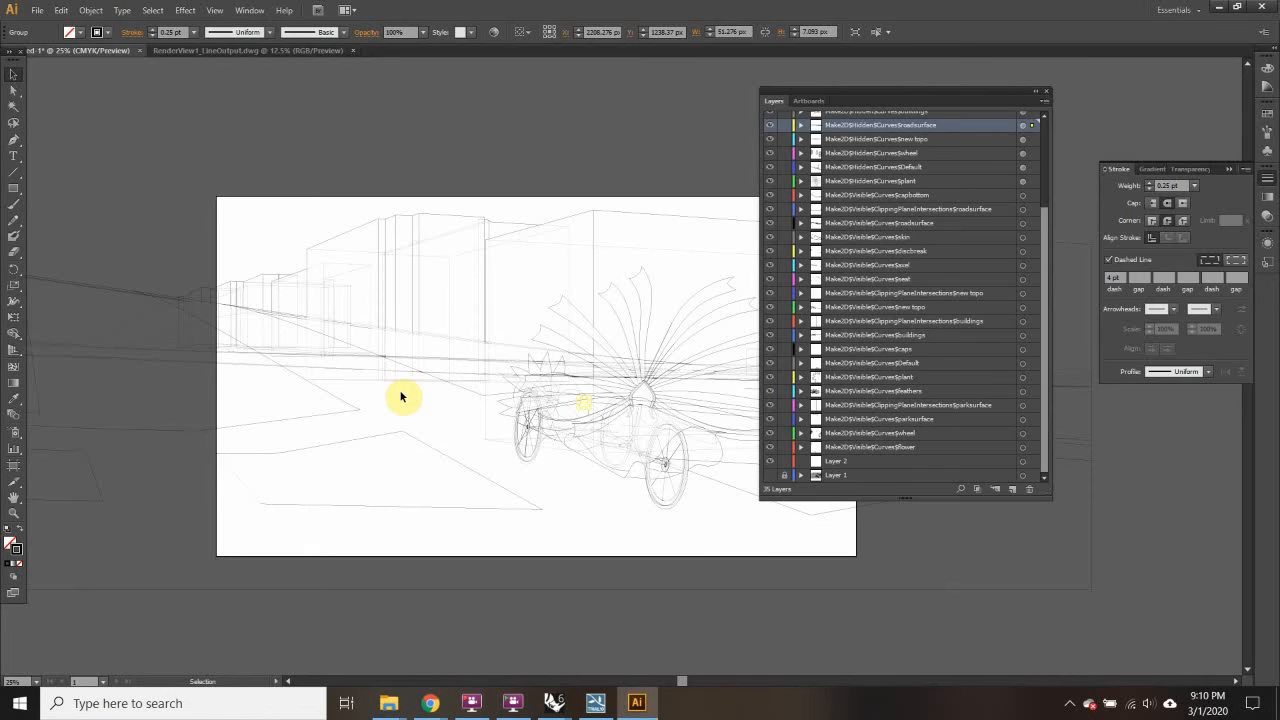
pyautogui.scroll(2, 401, 396)
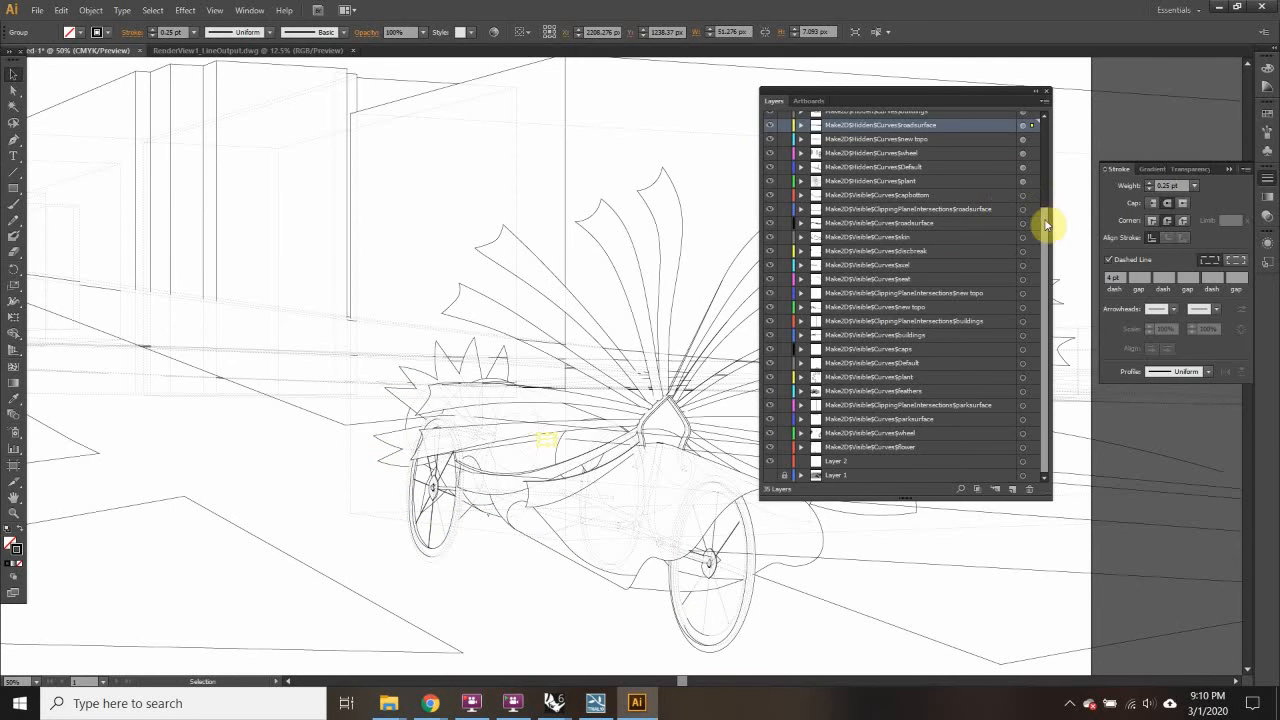
pyautogui.moveTo(1045, 224); pyautogui.dragTo(1054, 109)
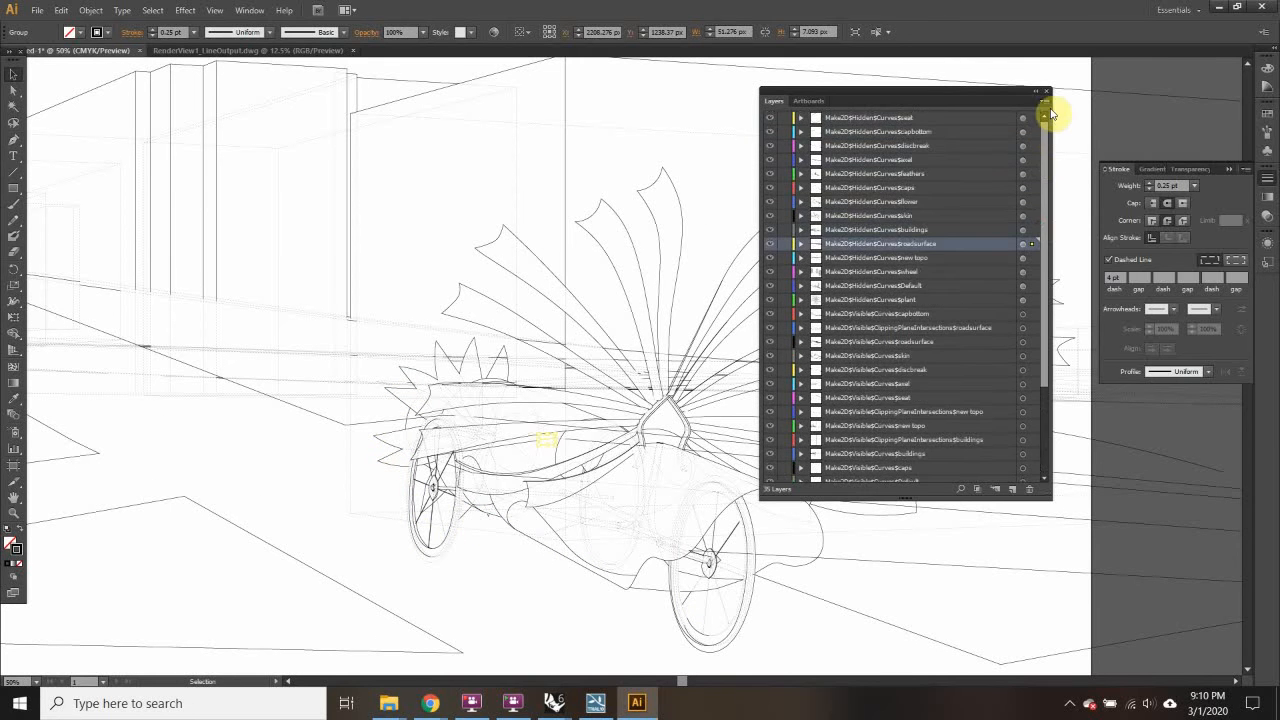
# Step: Add a new layer above roadsurface and name it outline
pyautogui.click(1012, 492)
pyautogui.doubleClick(862, 243)
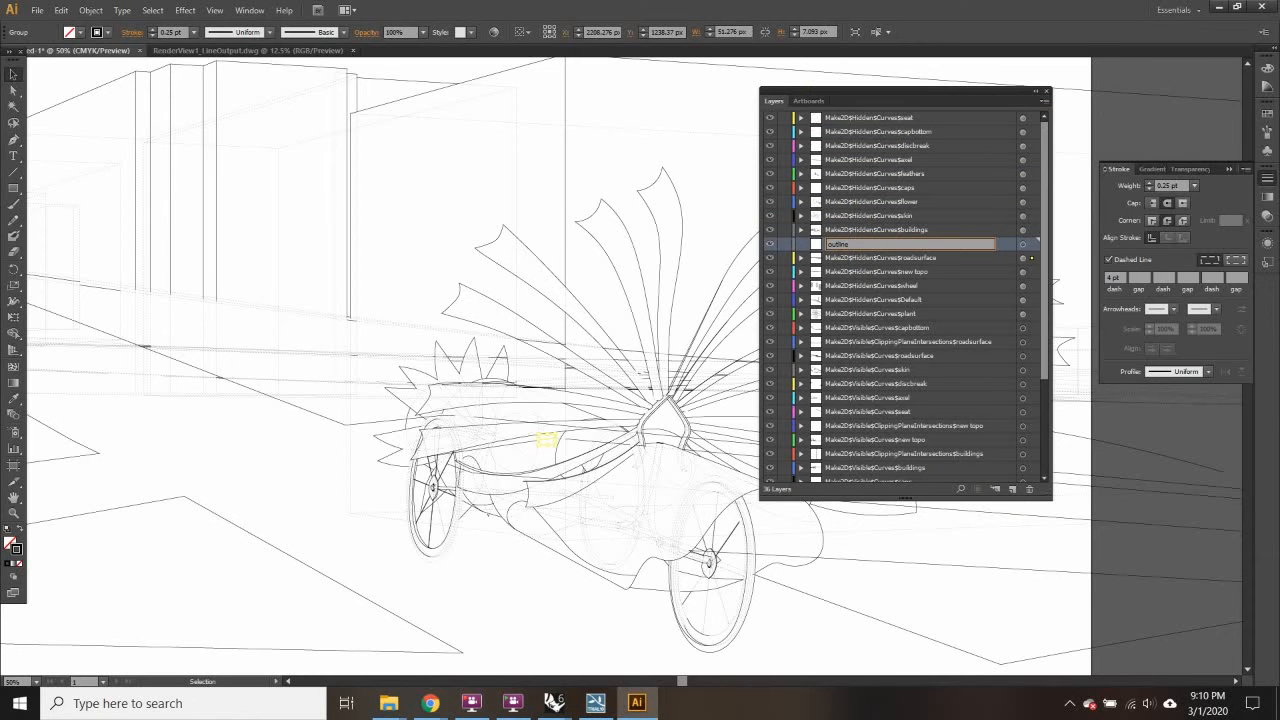
pyautogui.click(500, 250)
# Step: Move three fan curves onto the outline layer and thicken them to 2 pt
pyautogui.keyDown('shift'); pyautogui.click(534, 257); pyautogui.keyUp('shift')
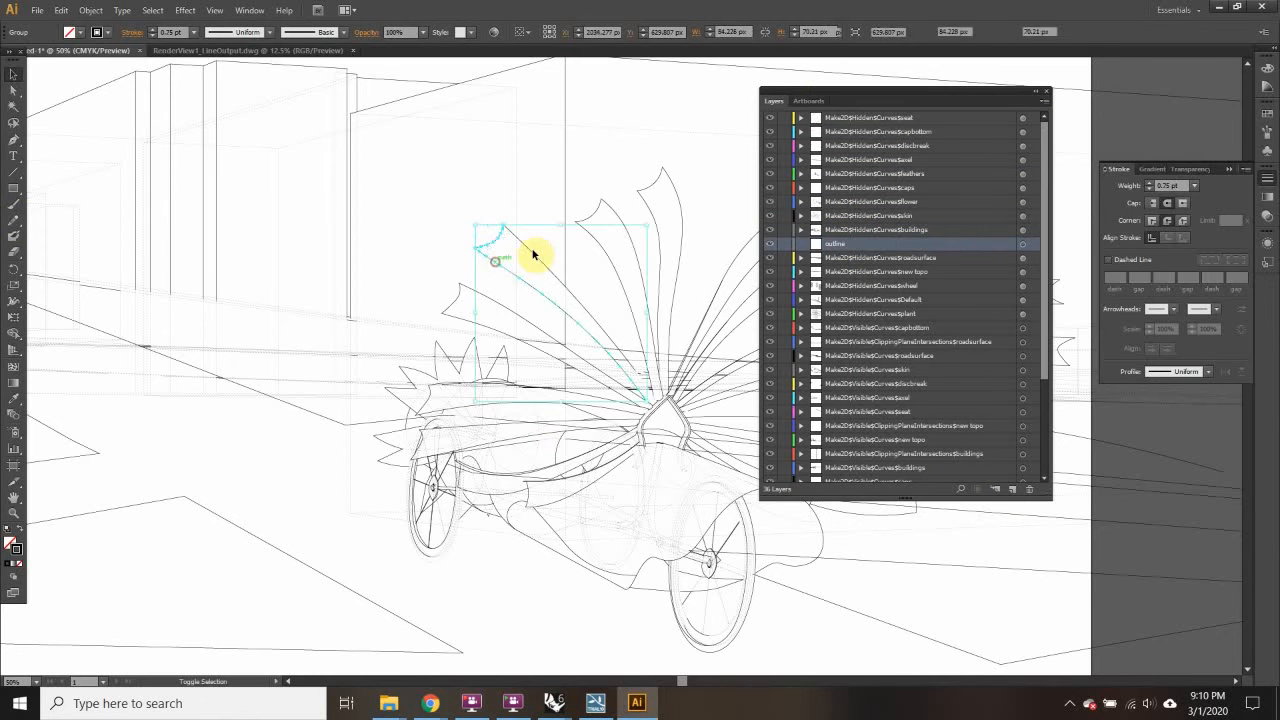
pyautogui.keyDown('shift'); pyautogui.click(595, 213); pyautogui.keyUp('shift')
pyautogui.keyDown('shift'); pyautogui.click(650, 207); pyautogui.keyUp('shift')
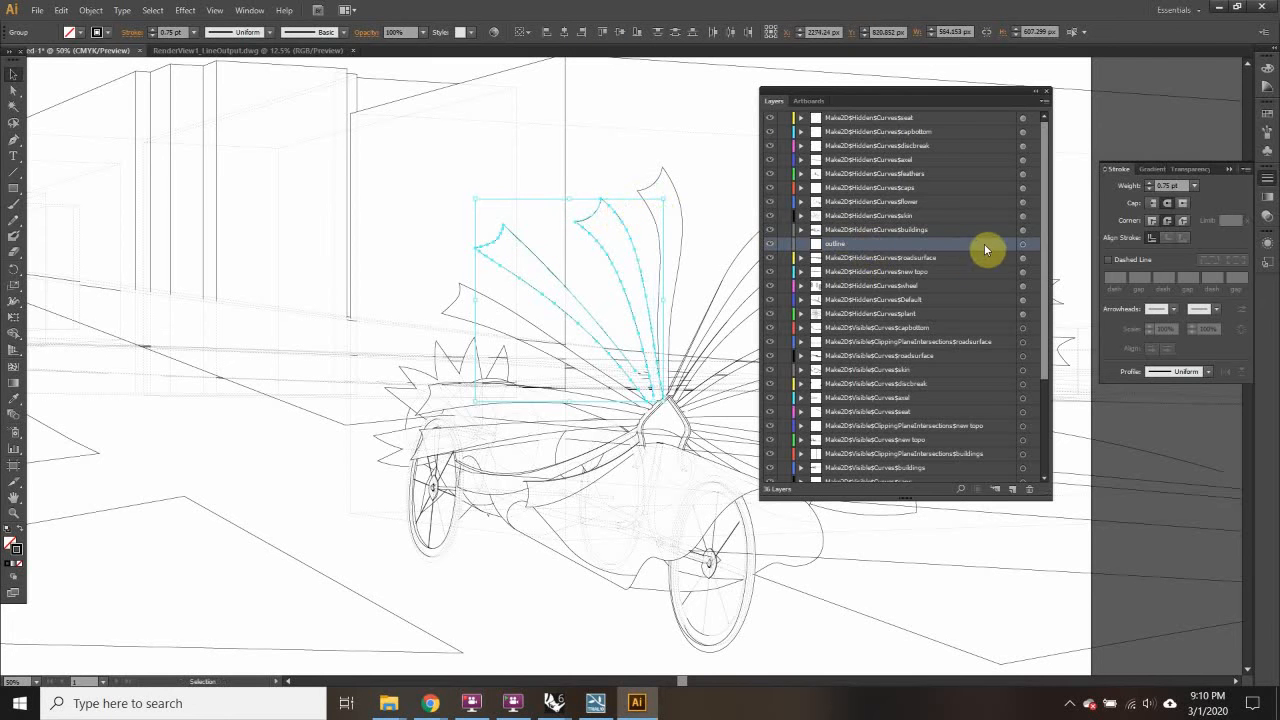
pyautogui.scroll(-3, 1046, 450)
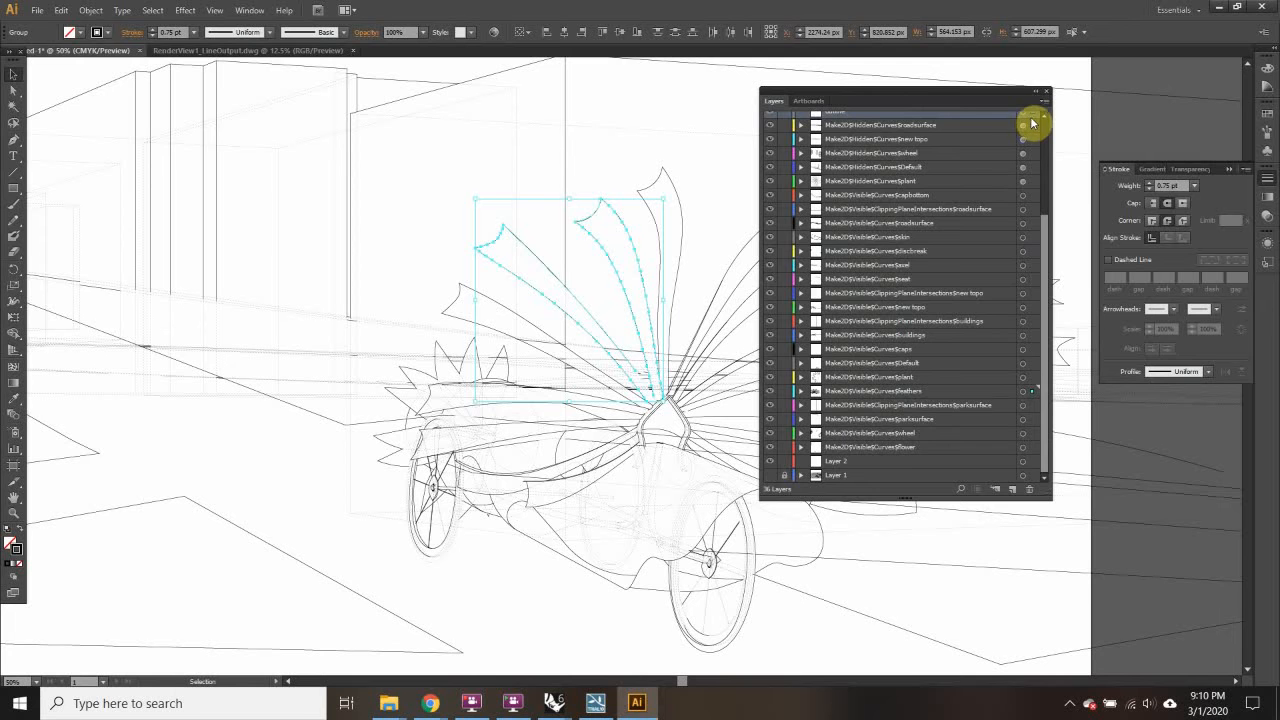
pyautogui.moveTo(1032, 122); pyautogui.dragTo(1032, 118)
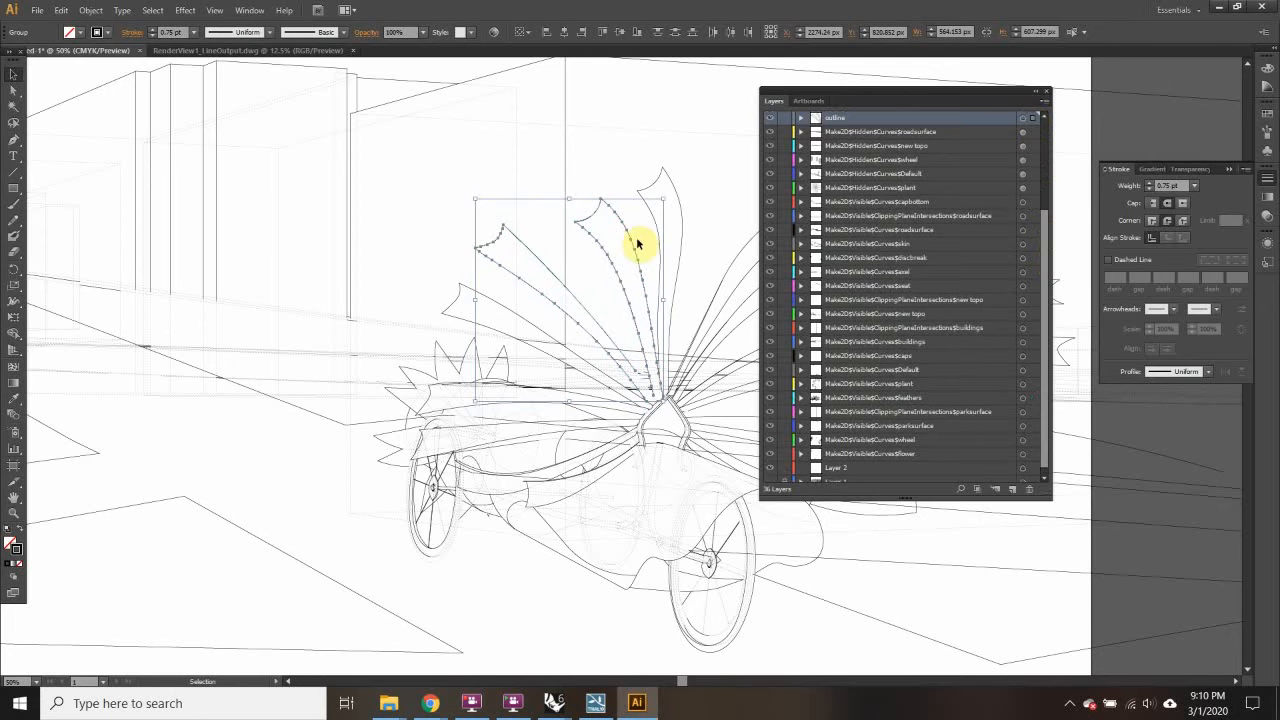
pyautogui.click(195, 36)
pyautogui.click(209, 106)
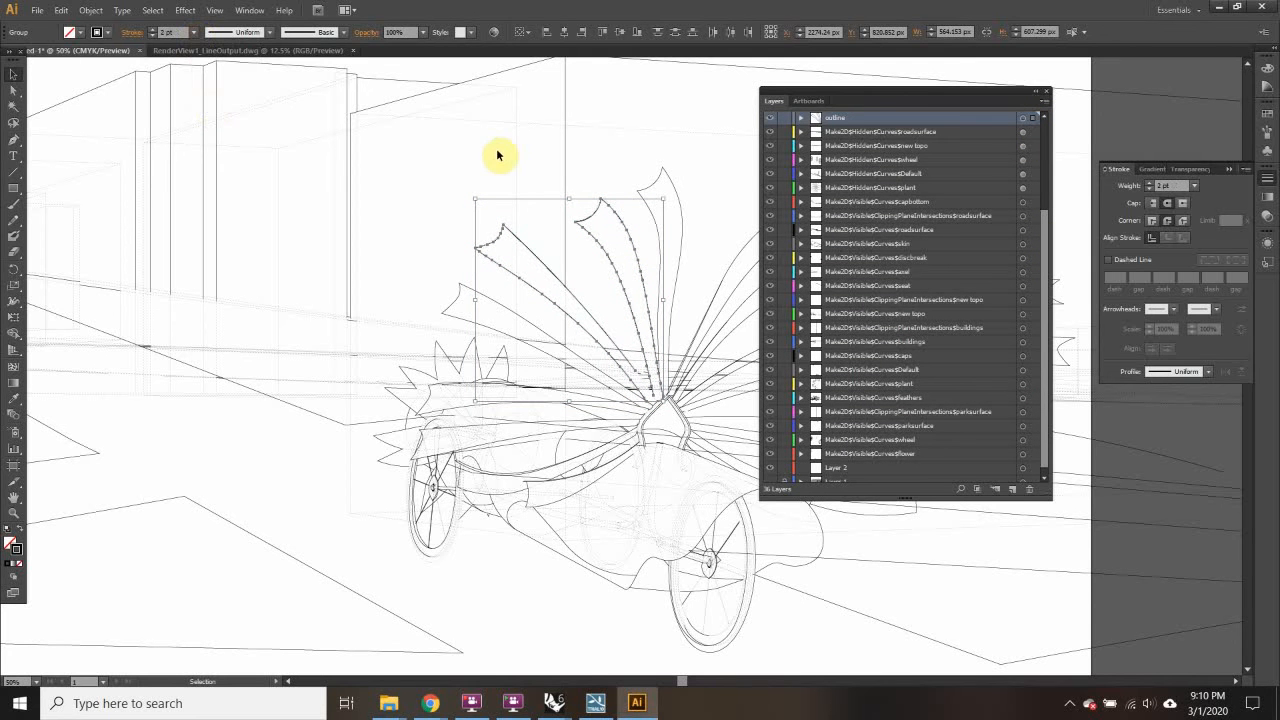
pyautogui.click(450, 297)
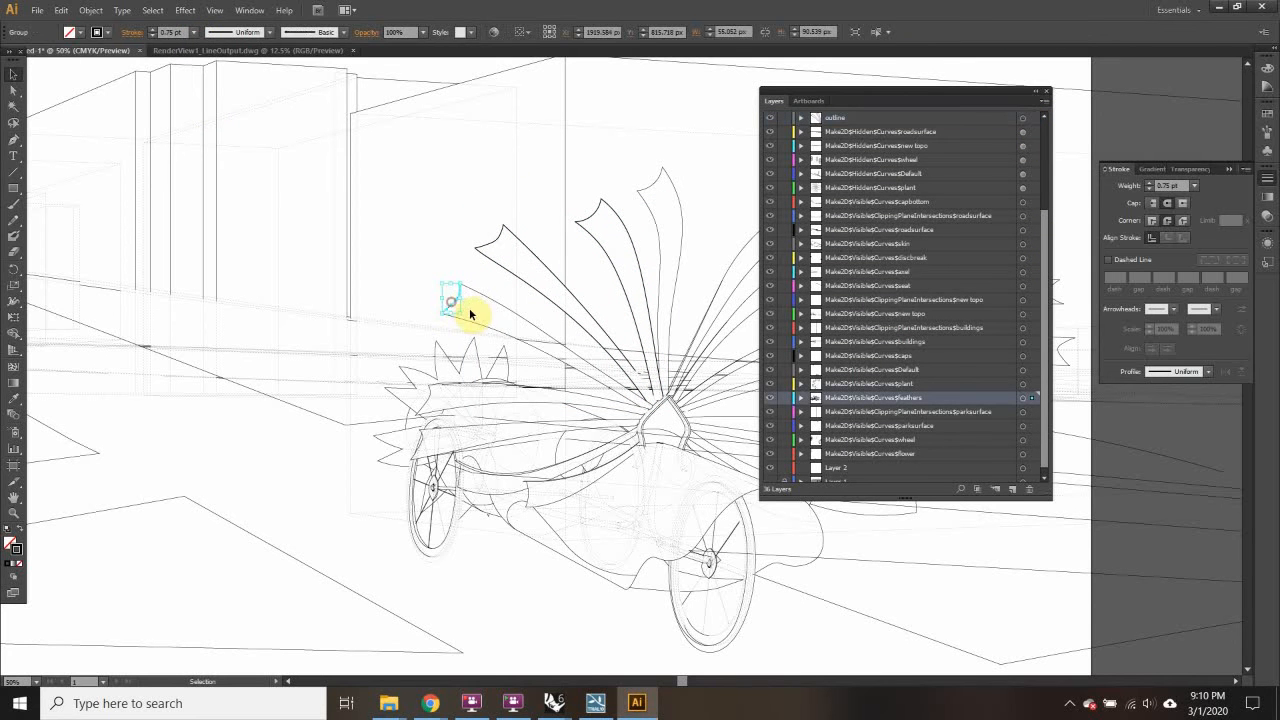
# Step: Select the rear and front wheel paths and cut them
pyautogui.click(440, 558)
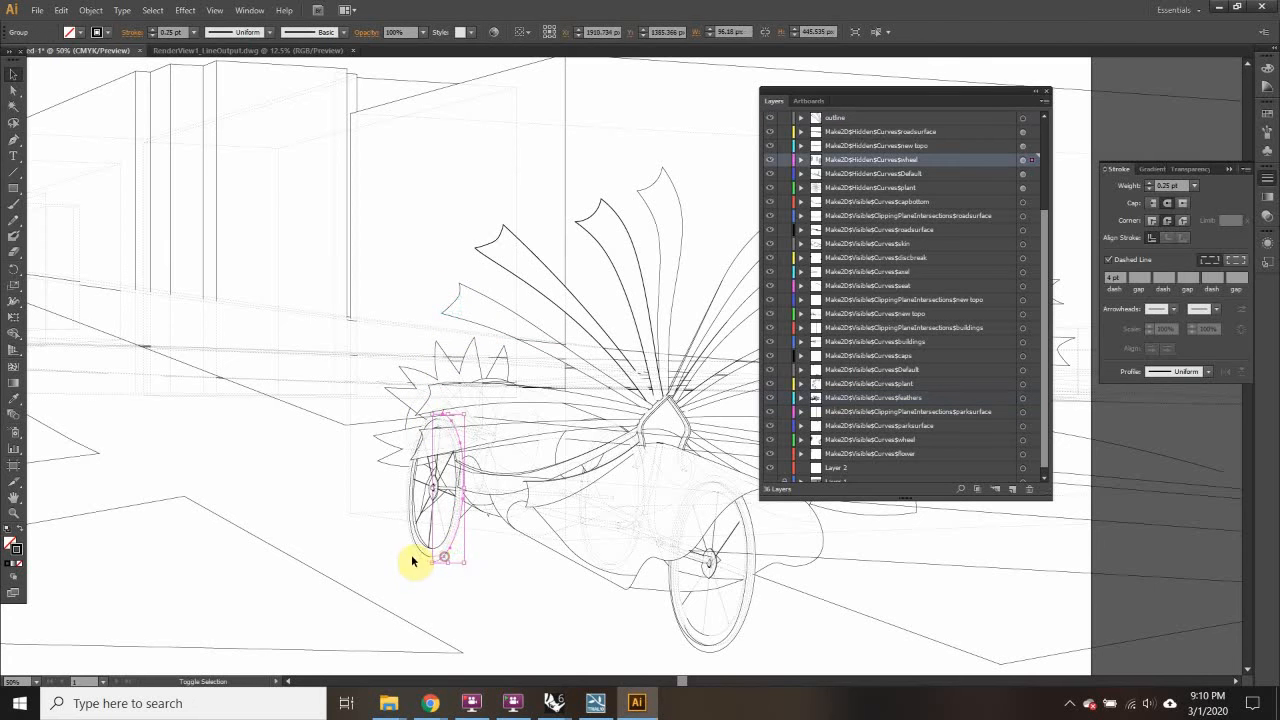
pyautogui.keyDown('shift'); pyautogui.click(418, 561); pyautogui.keyUp('shift')
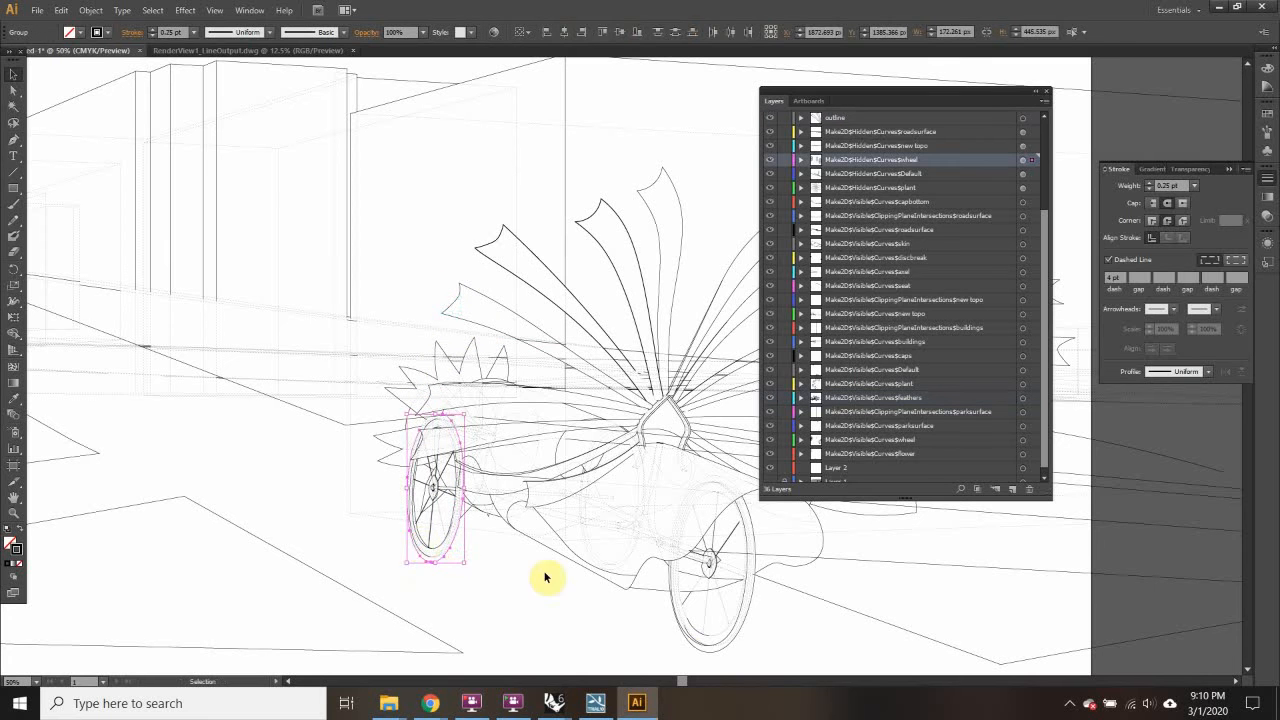
pyautogui.keyDown('shift'); pyautogui.click(712, 655); pyautogui.keyUp('shift')
pyautogui.keyDown('shift'); pyautogui.click(756, 607); pyautogui.keyUp('shift')
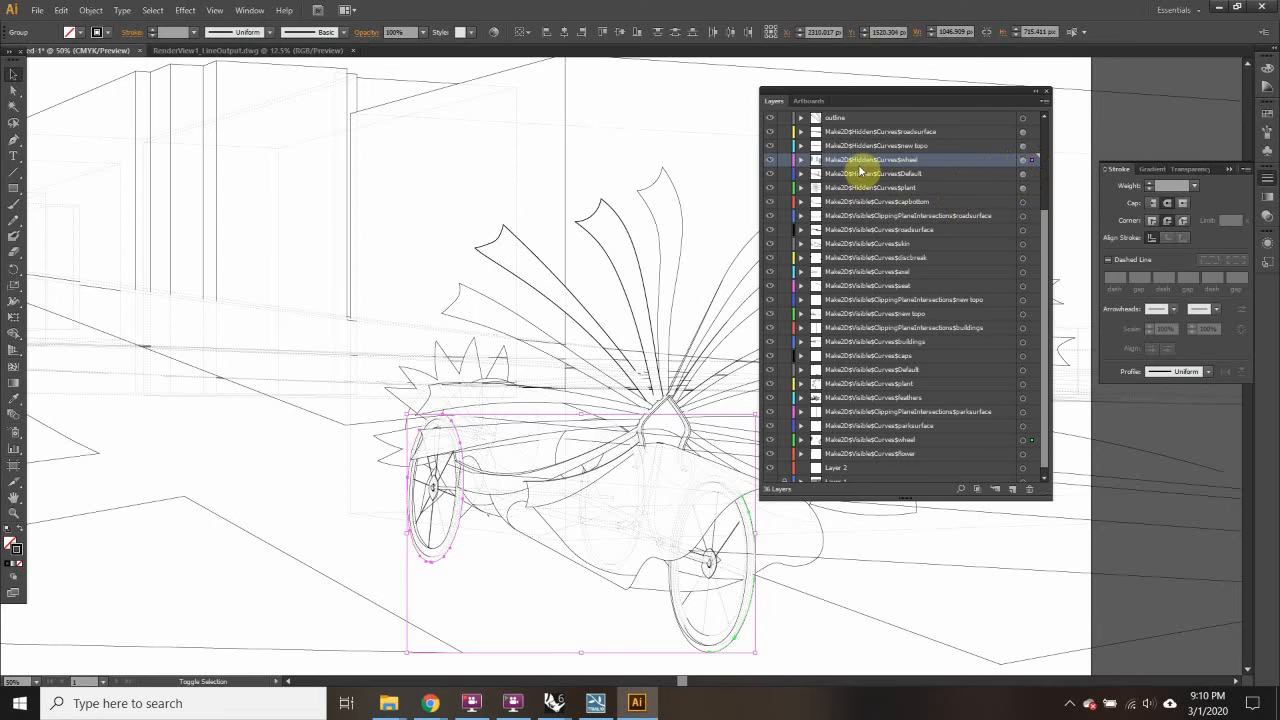
pyautogui.hotkey('ctrl', 'shift', 'a')
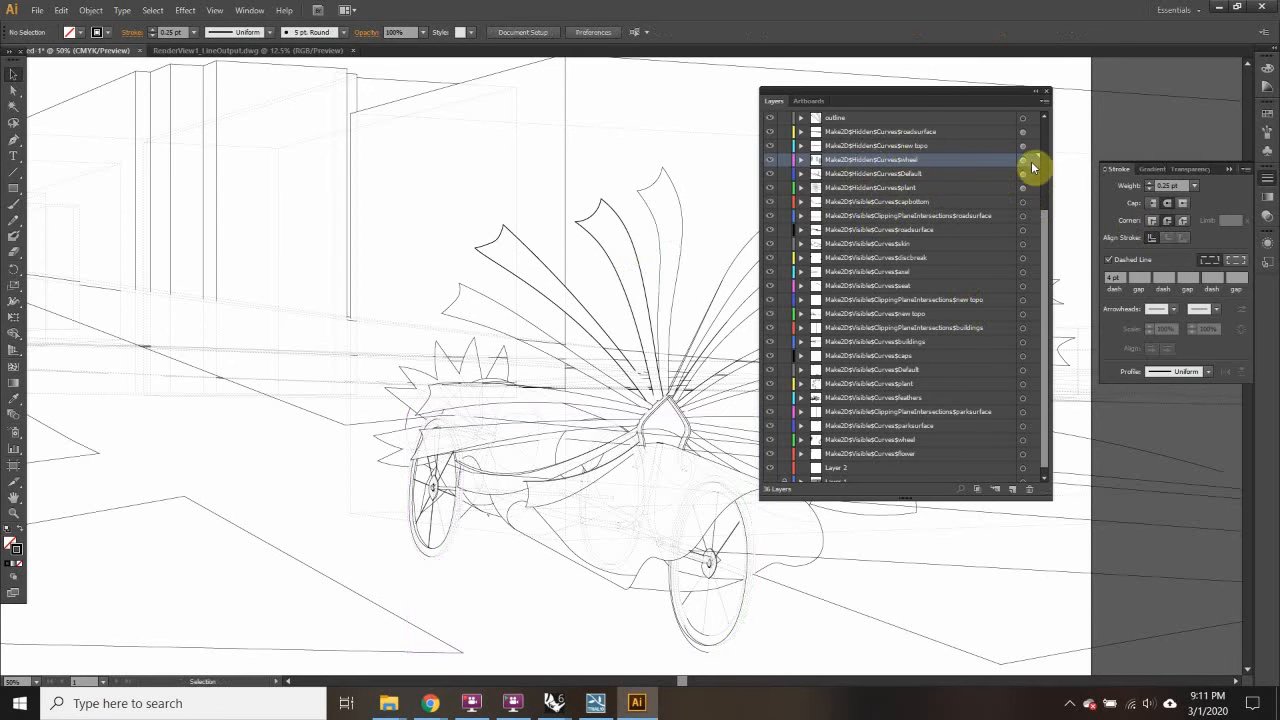
# Step: Make the outline layer the target and toggle Paste Remembers Layers
pyautogui.moveTo(1046, 220); pyautogui.dragTo(1046, 206)
pyautogui.click(900, 139)
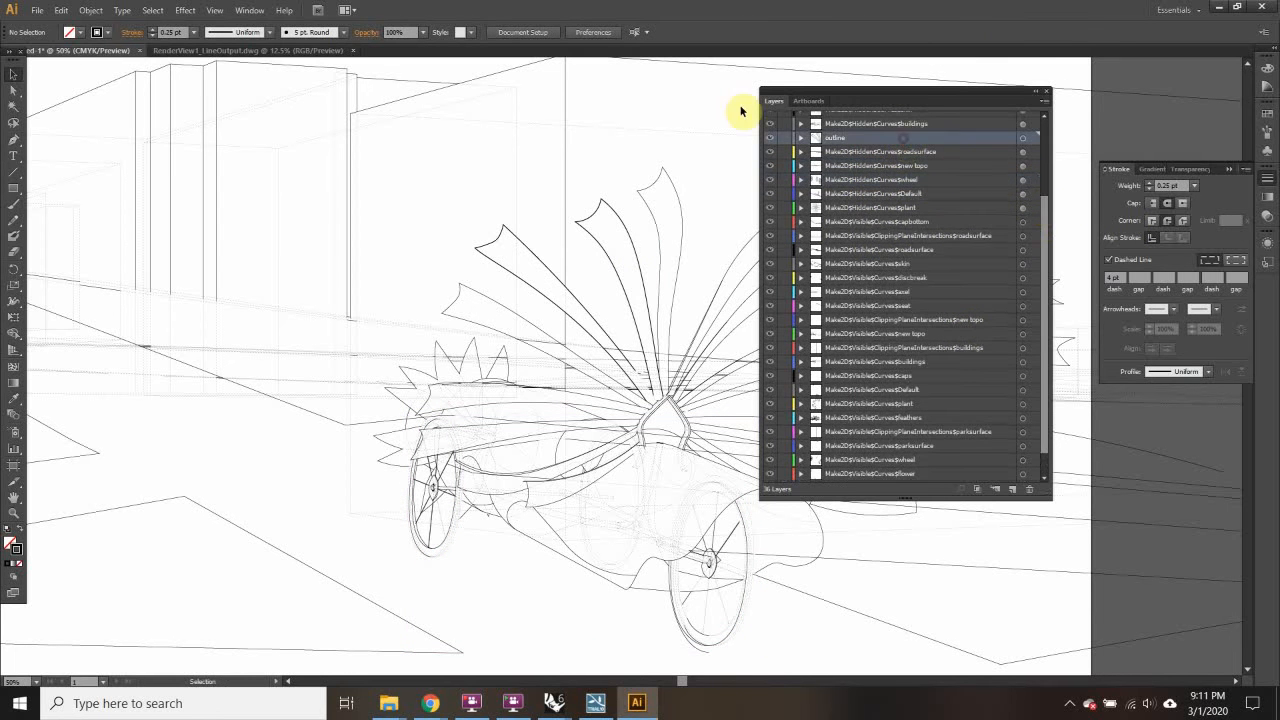
pyautogui.click(62, 10)
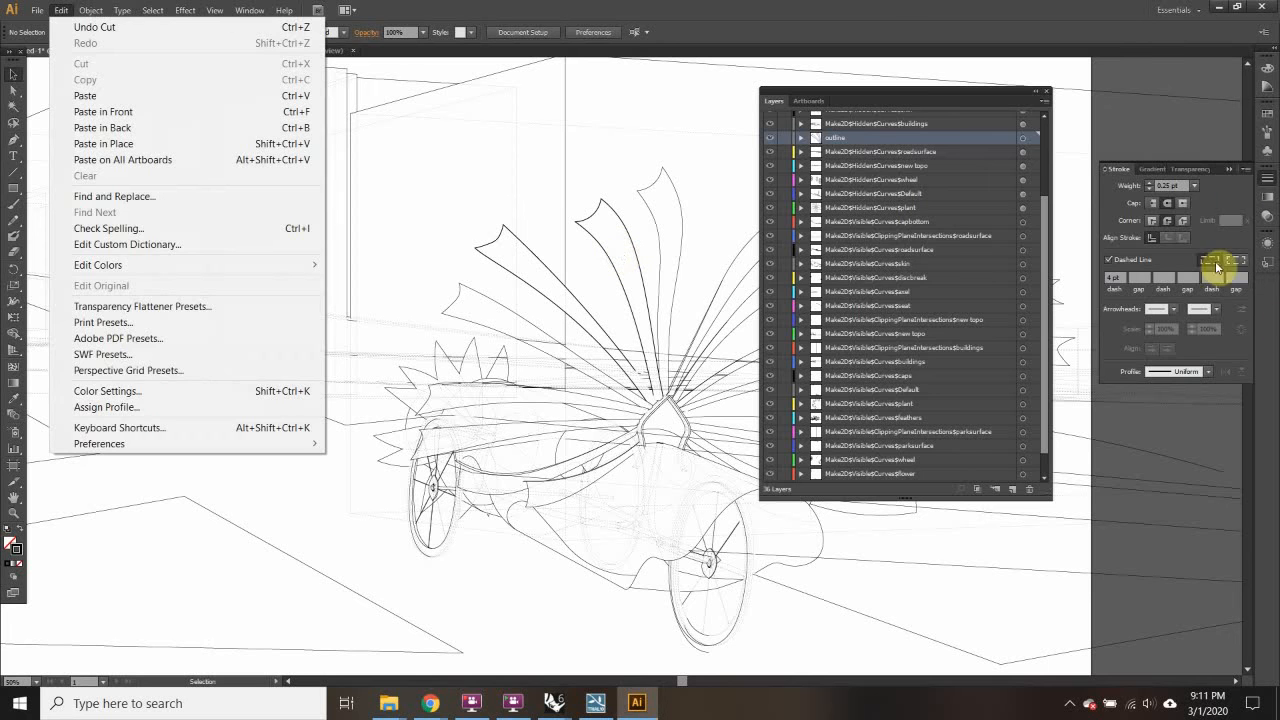
pyautogui.click(1247, 172)
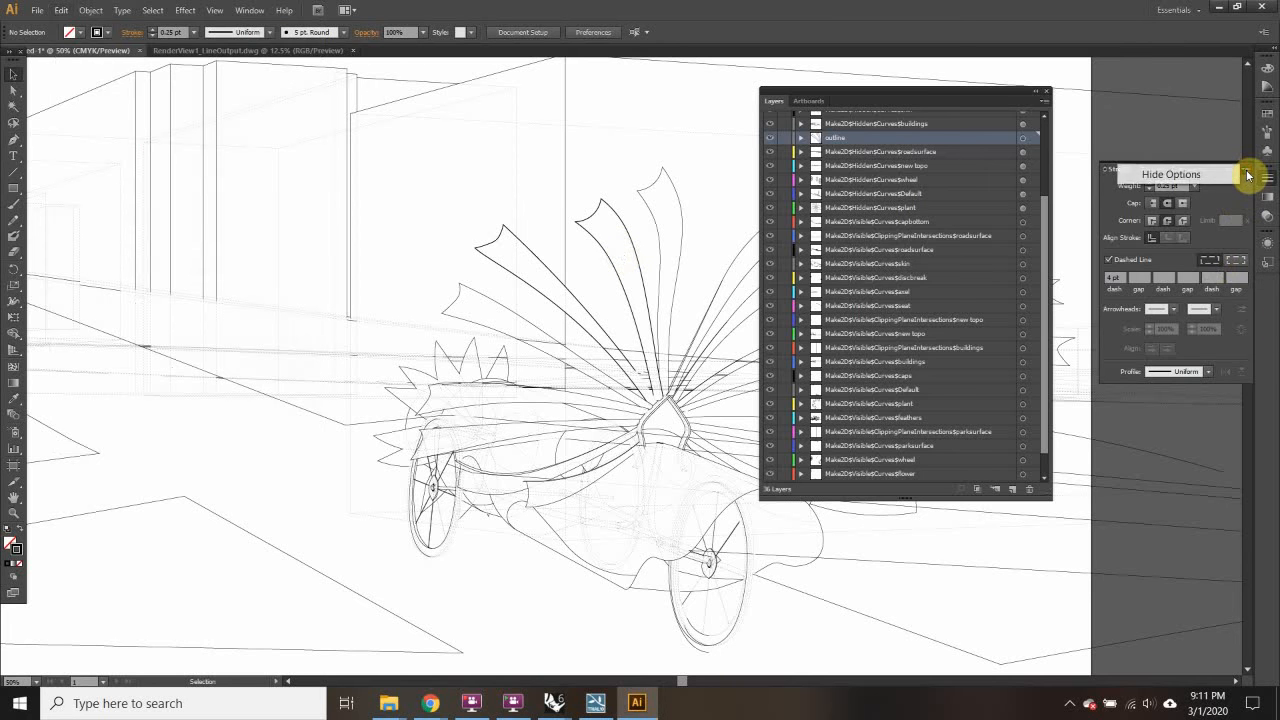
pyautogui.click(1272, 360)
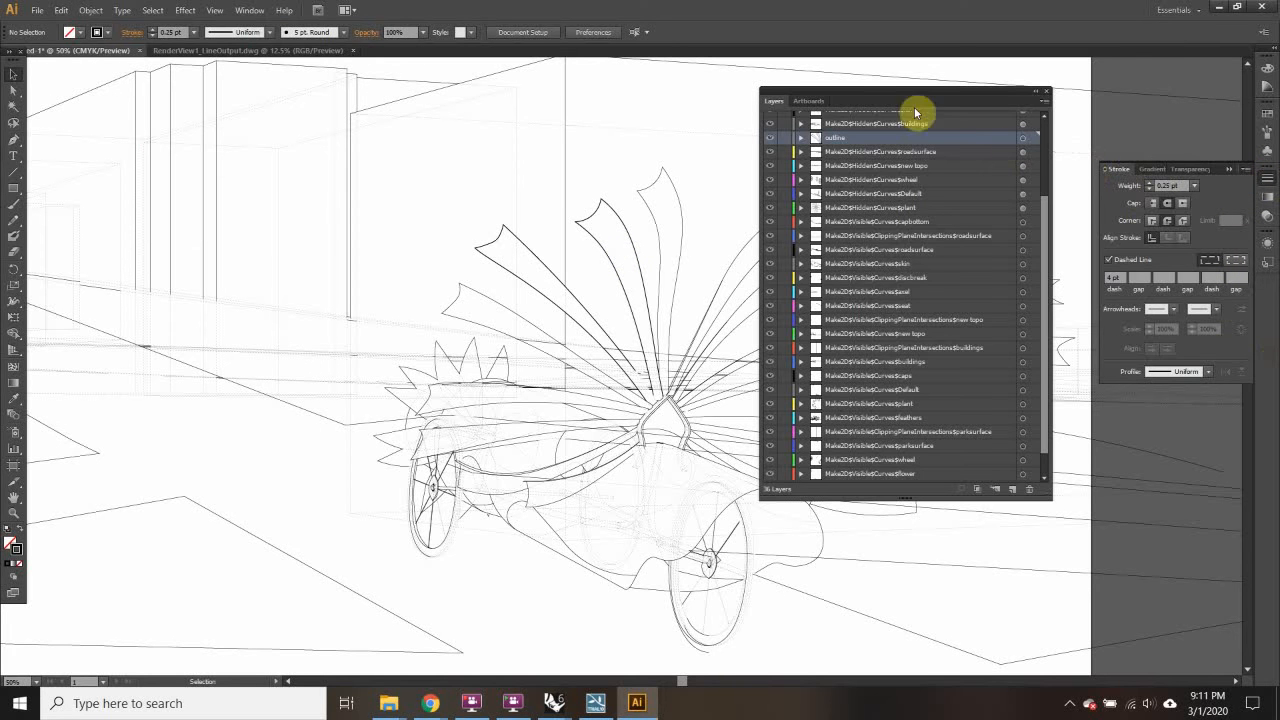
pyautogui.click(1046, 104)
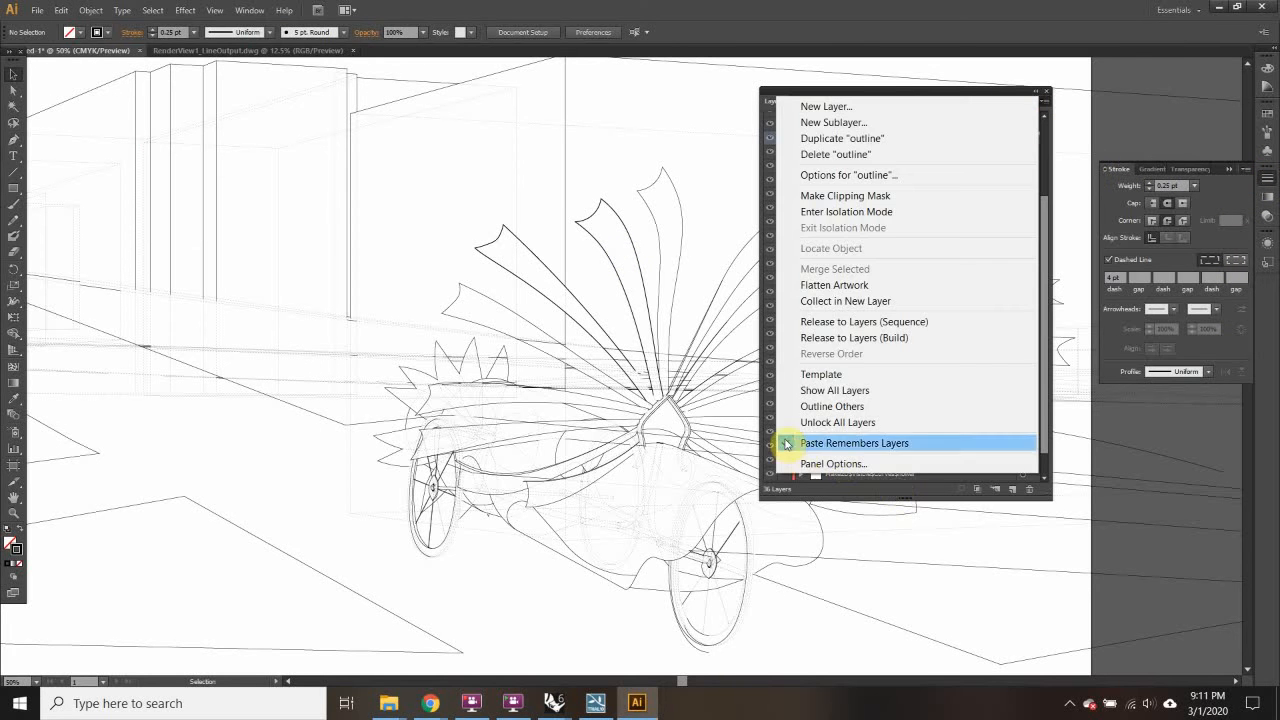
pyautogui.click(789, 441)
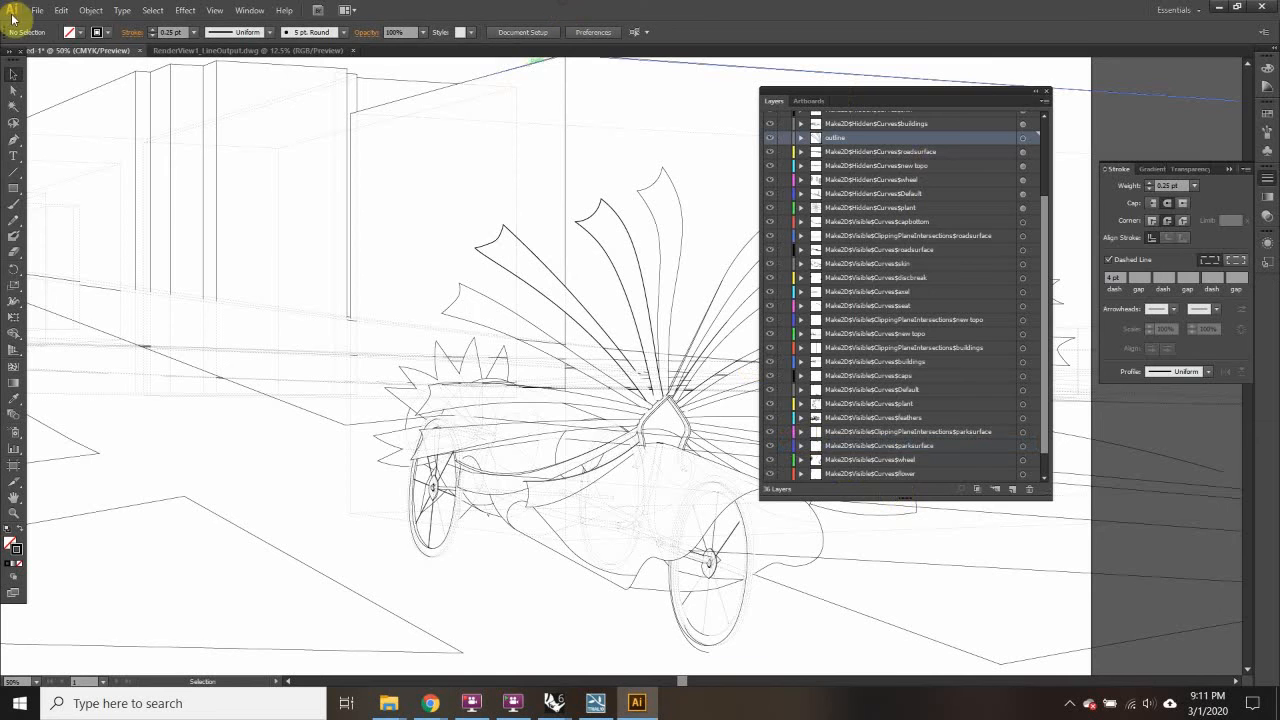
# Step: Paste the wheels in place on the outline layer with a 2 pt stroke
pyautogui.click(61, 10)
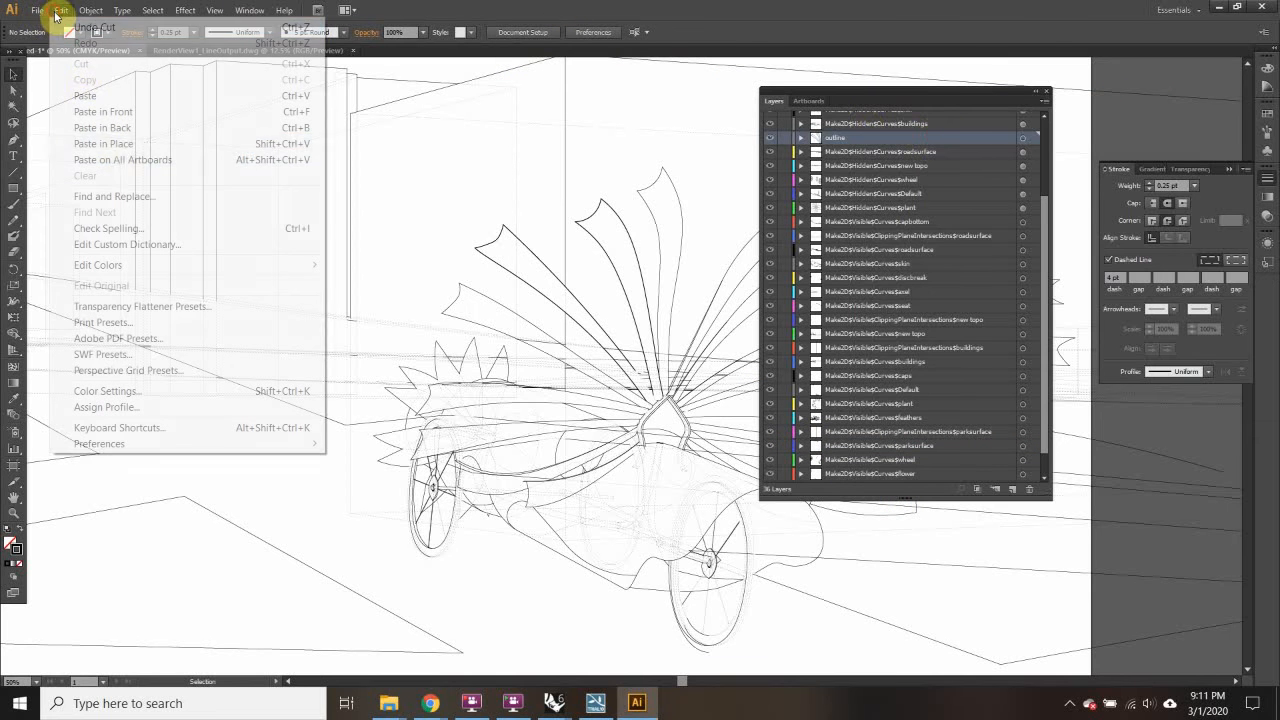
pyautogui.click(128, 145)
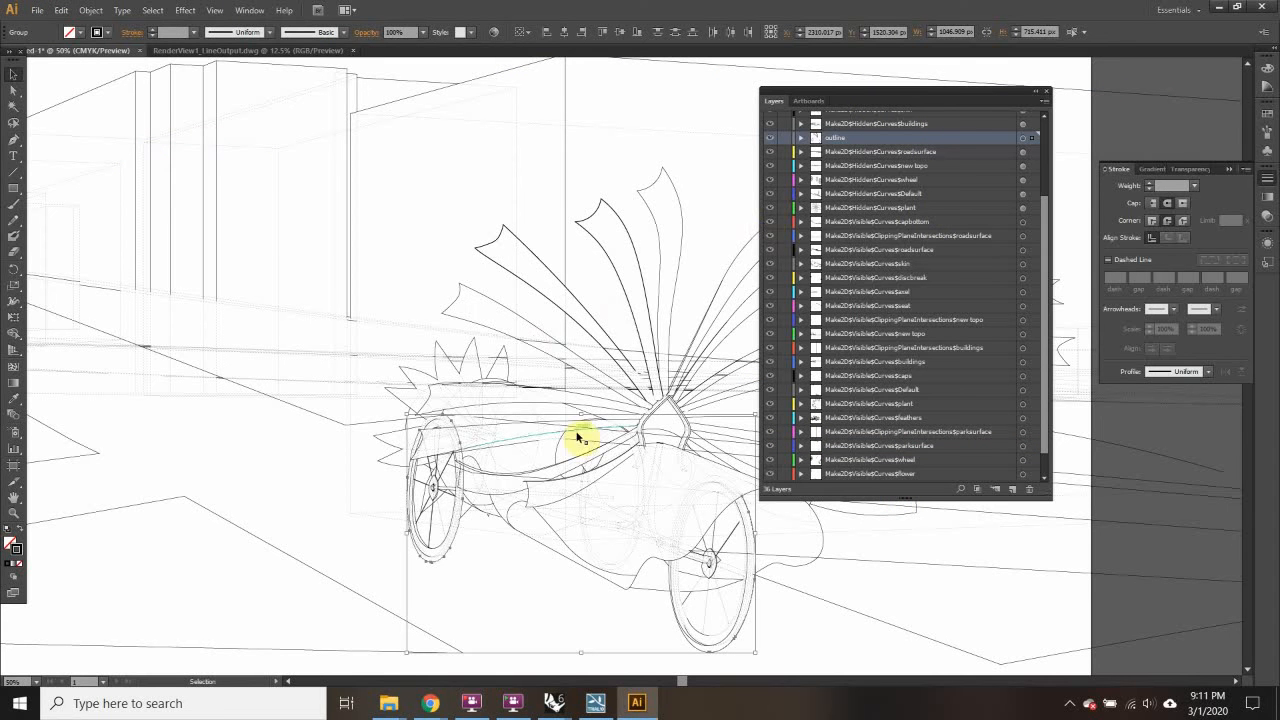
pyautogui.click(193, 32)
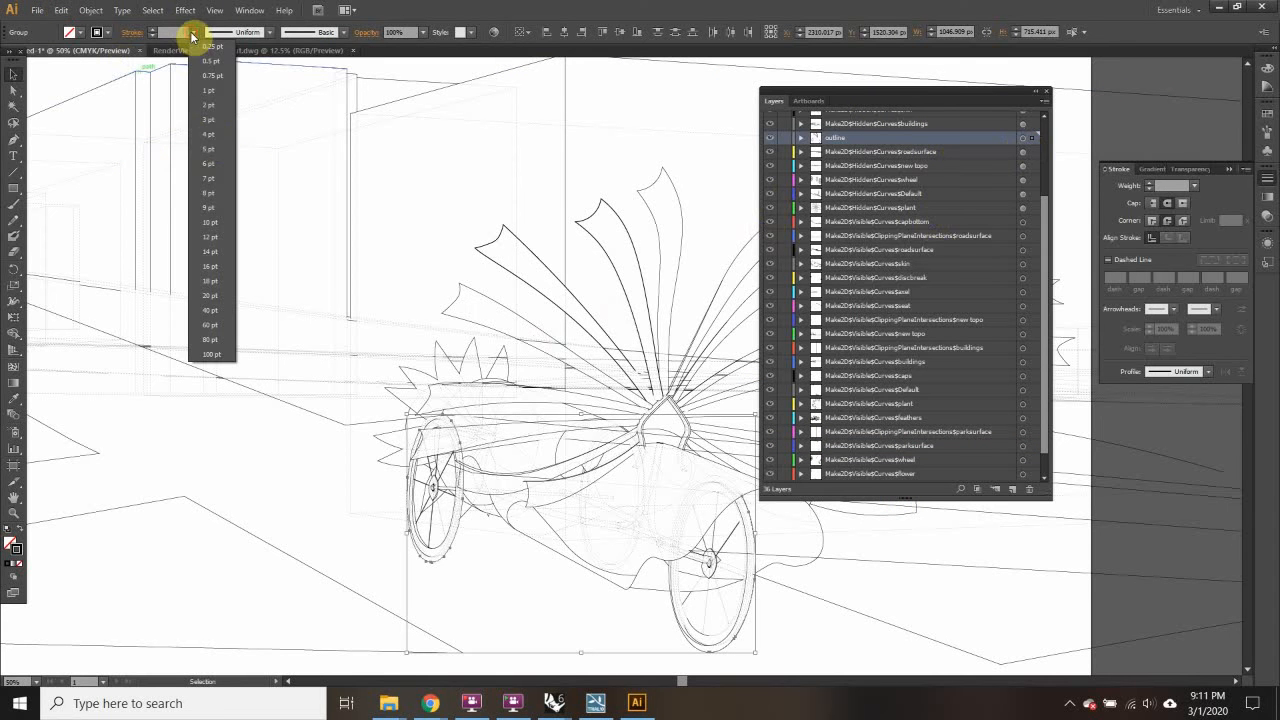
pyautogui.click(213, 105)
pyautogui.click(423, 190)
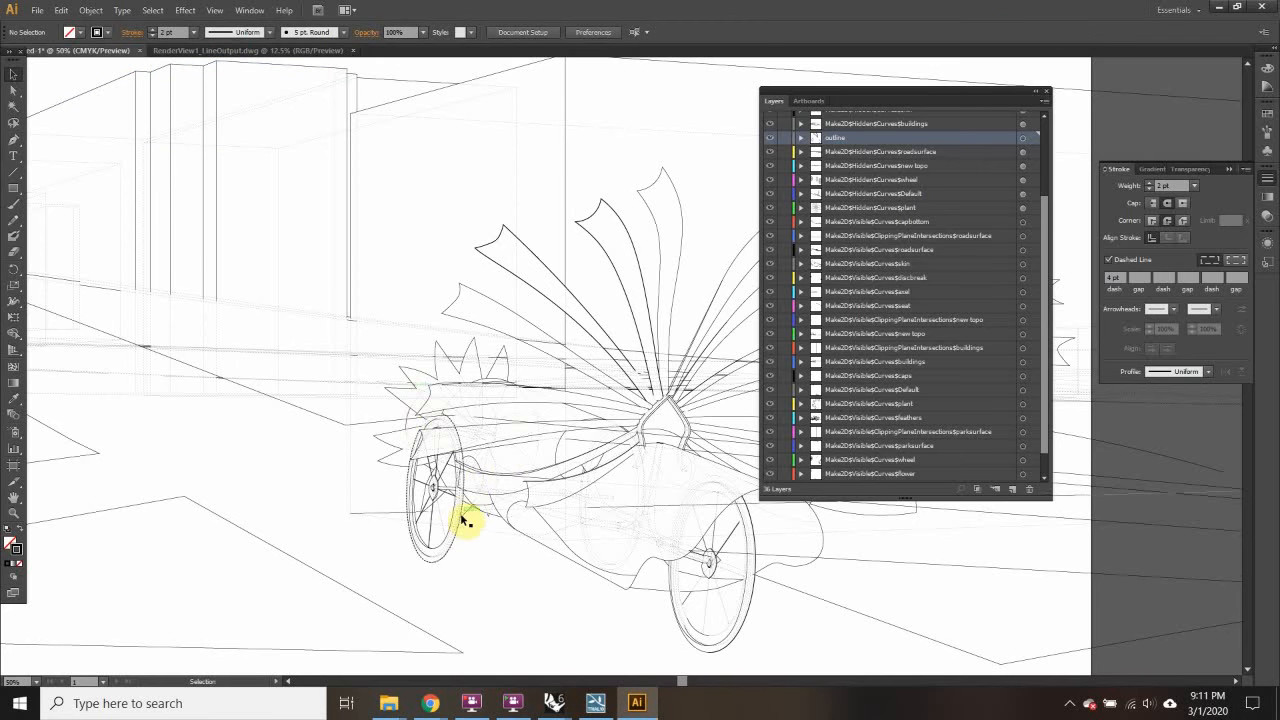
# Step: Make the outline layer's strokes solid, then deselect and zoom out to the whole artboard
pyautogui.click(1022, 137)
pyautogui.click(1109, 260)
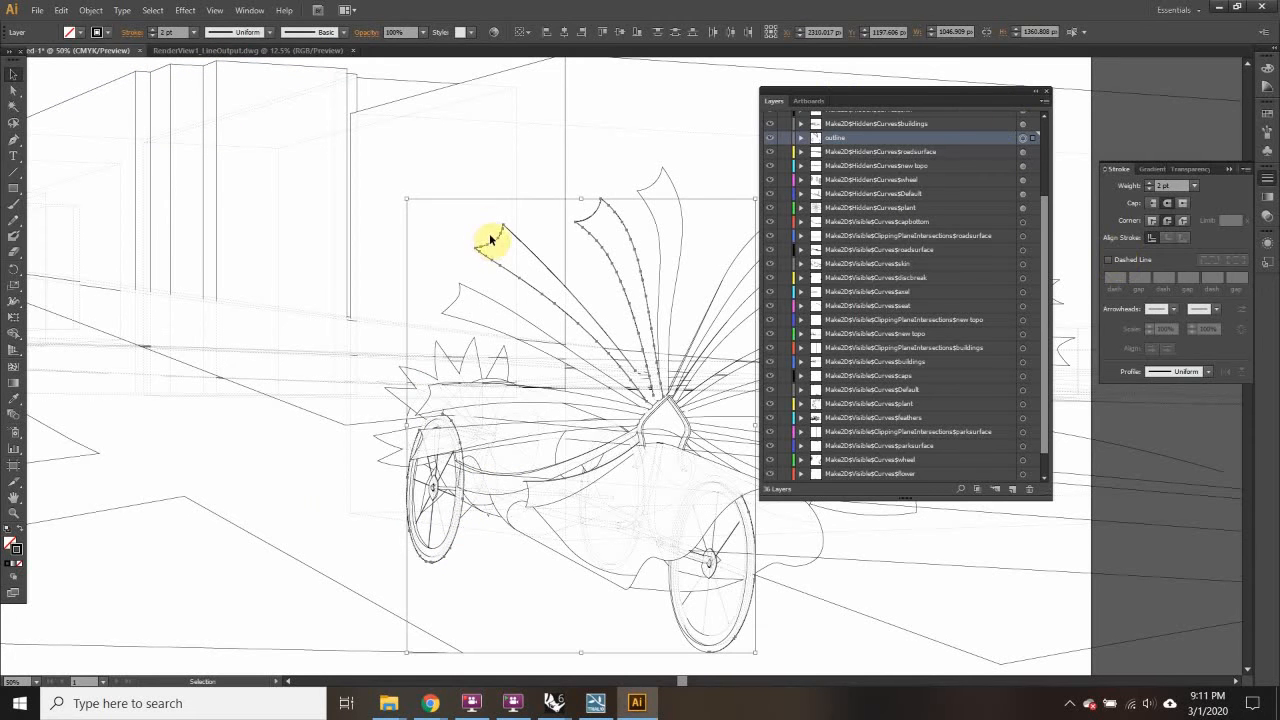
pyautogui.click(332, 507)
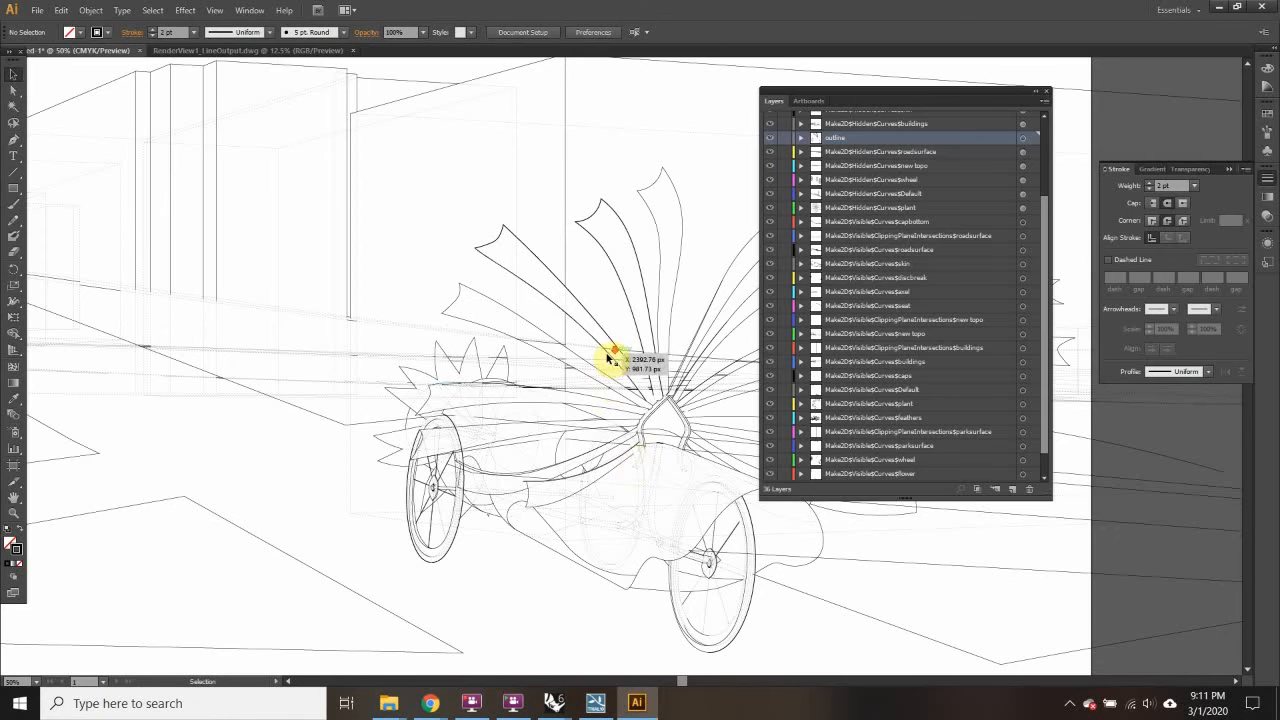
pyautogui.scroll(-2, 609, 361)
pyautogui.scroll(-3, 609, 361)
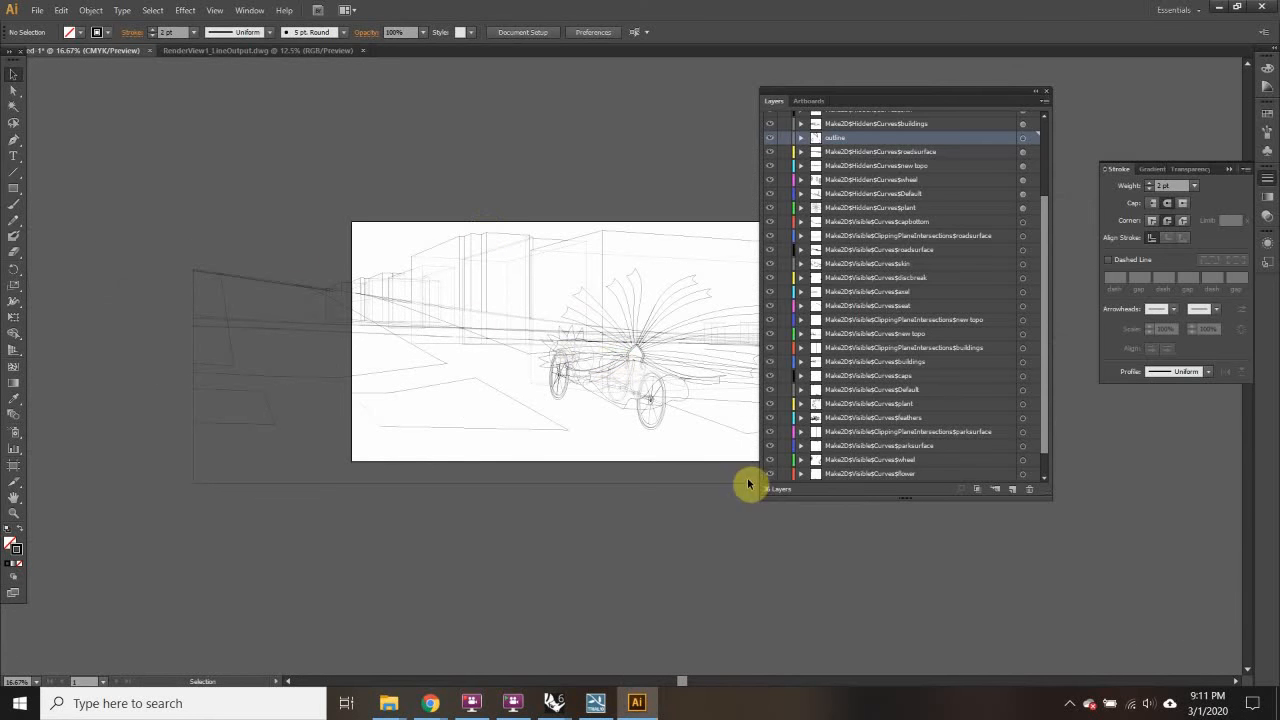
# Step: Save the drawing as renderview1_Linework, an Adobe Illustrator file in the Week 7 folder
pyautogui.click(36, 10)
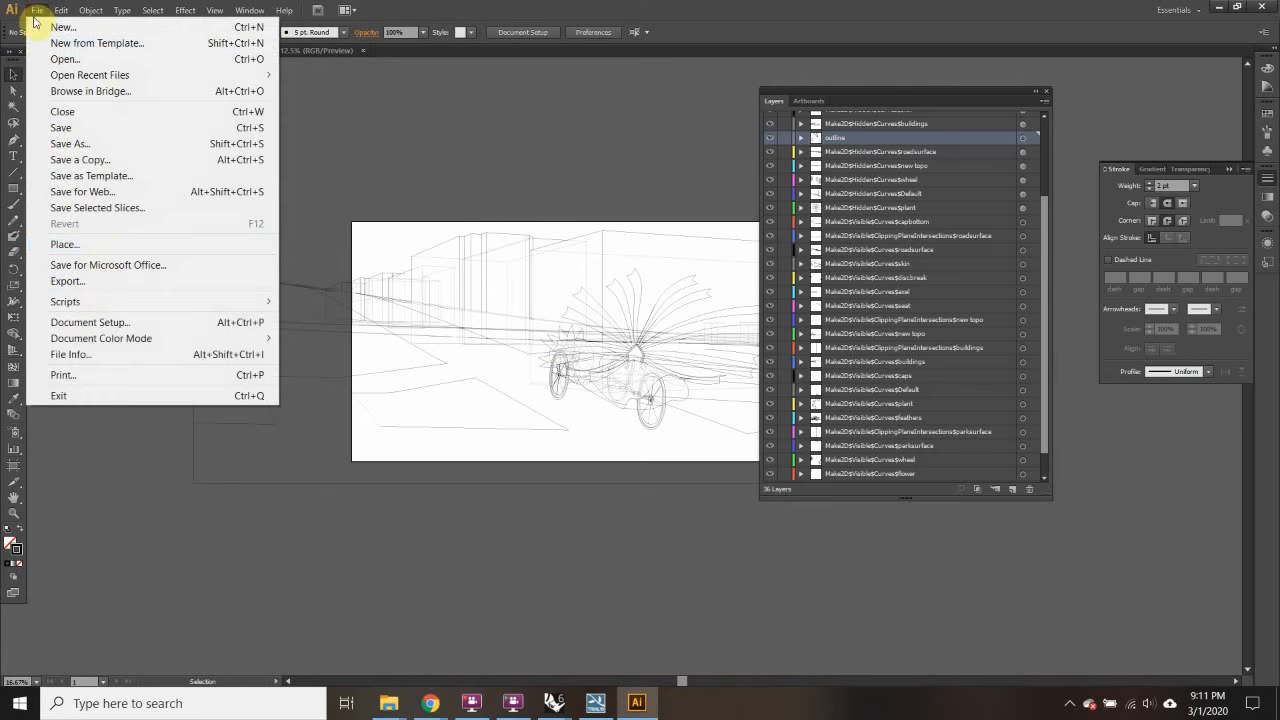
pyautogui.click(62, 128)
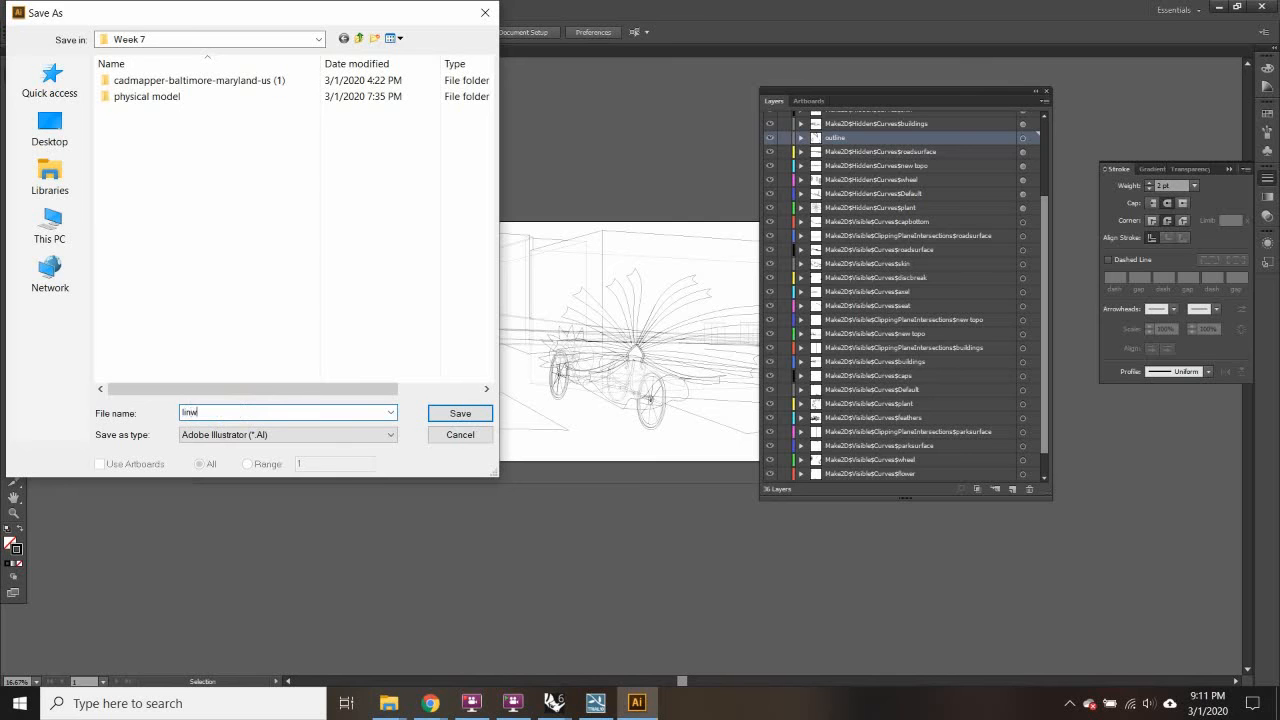
pyautogui.click(238, 412)
pyautogui.write('r')
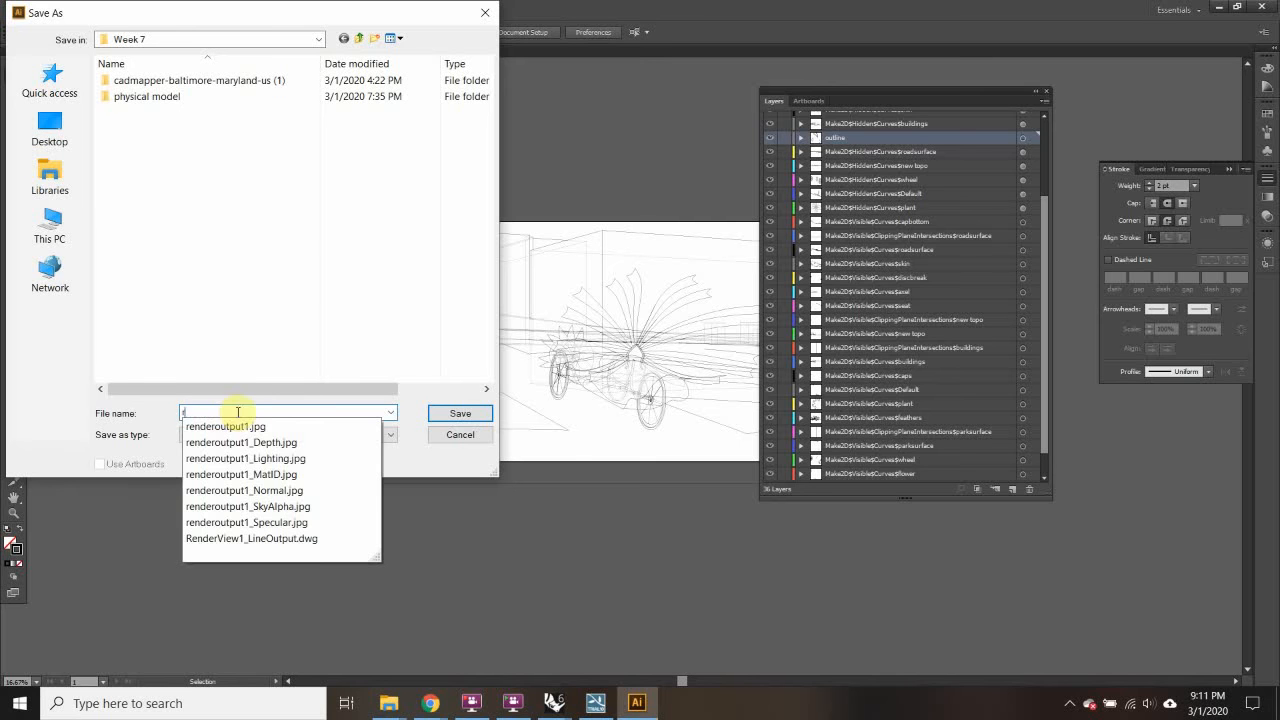
pyautogui.write('enderview1')
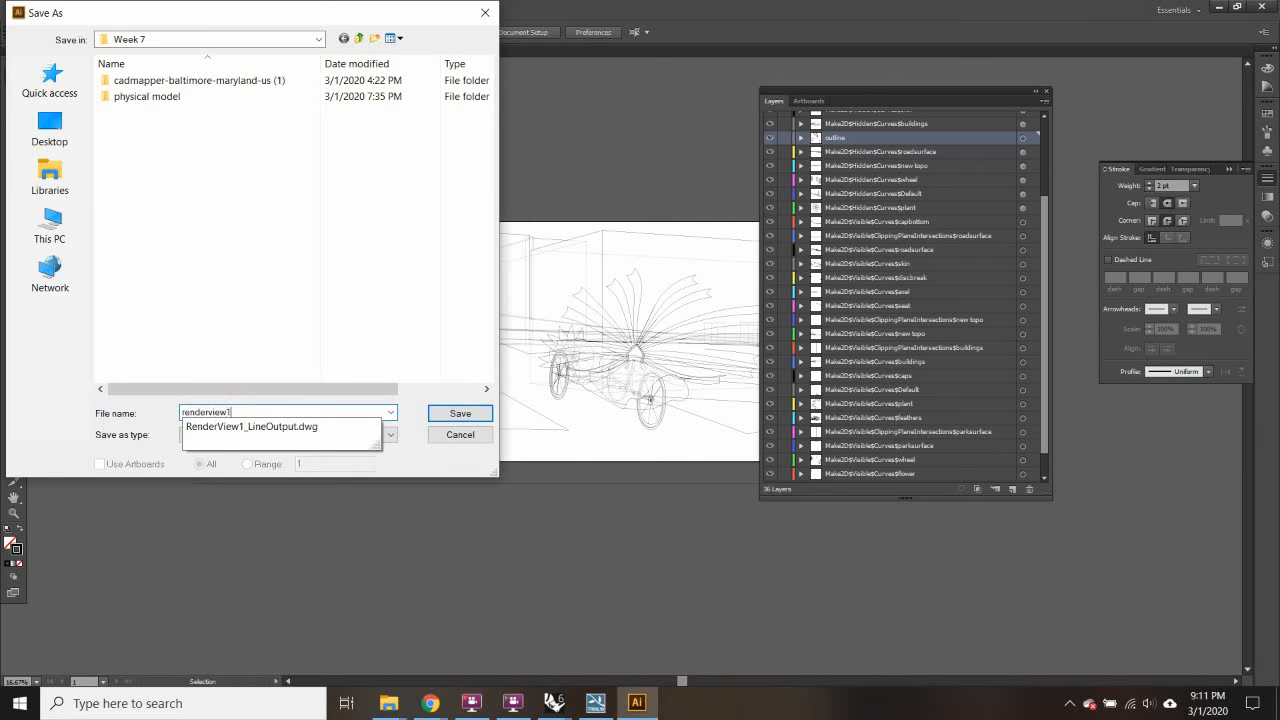
pyautogui.write('_Linewor')
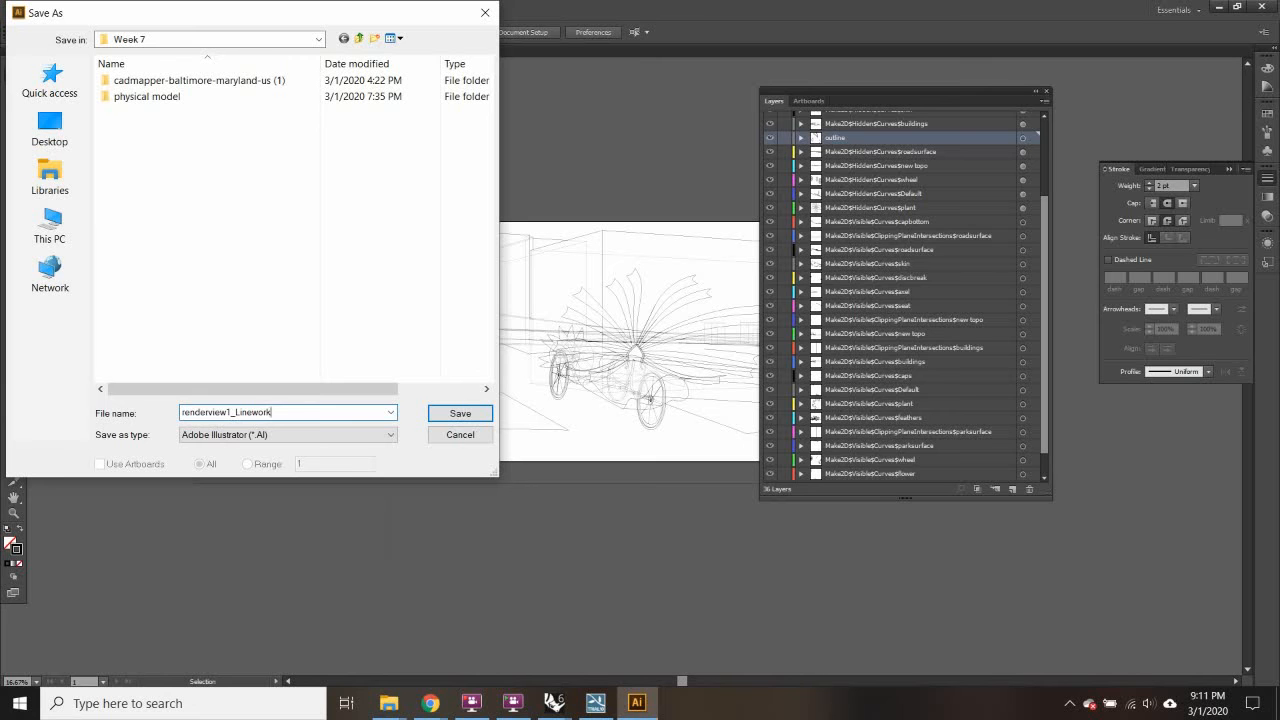
pyautogui.write('k')
pyautogui.click(456, 417)
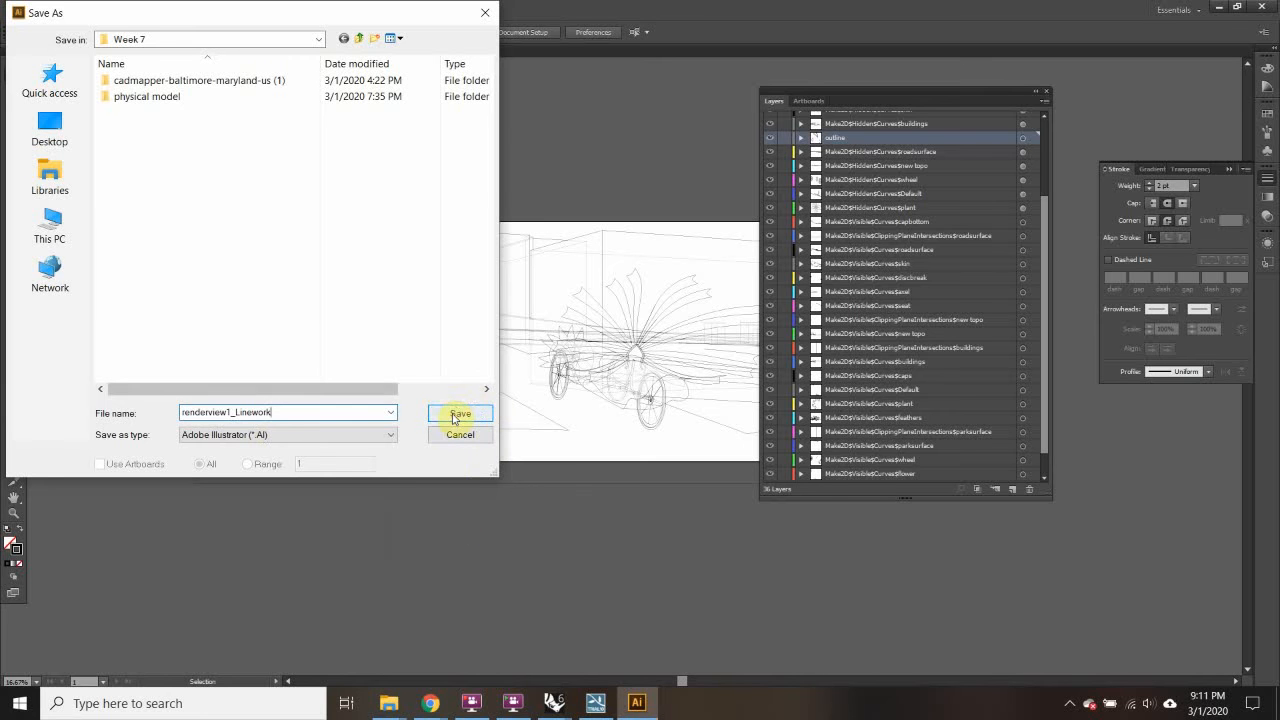
pyautogui.click(457, 415)
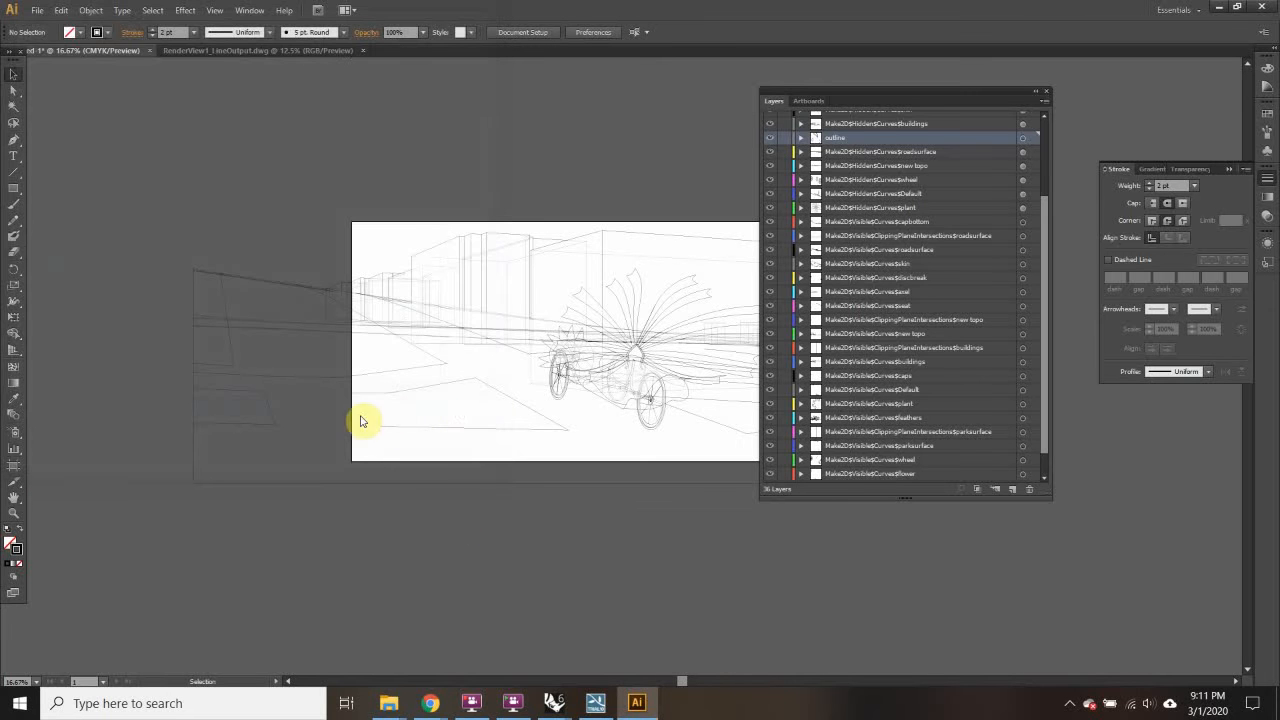
# Step: Accept the Illustrator save options, then launch Photoshop CS6 via Windows search and maximize it
pyautogui.click(688, 544)
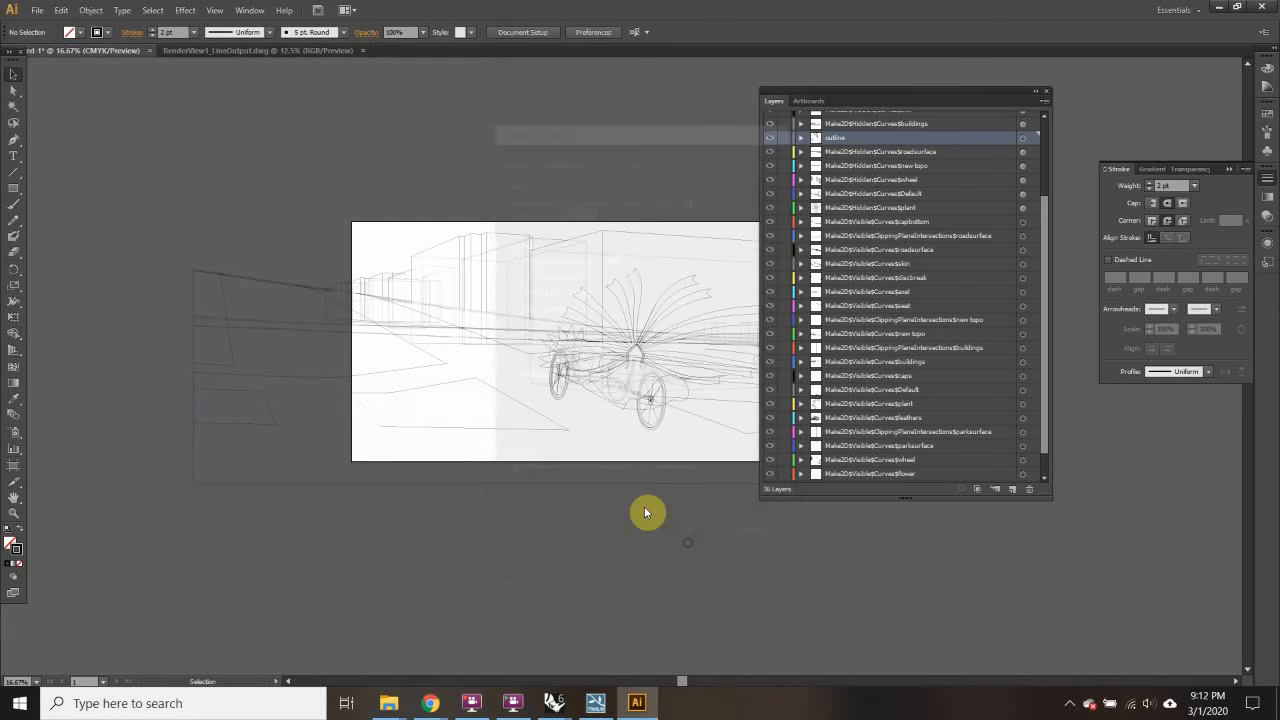
pyautogui.click(203, 703)
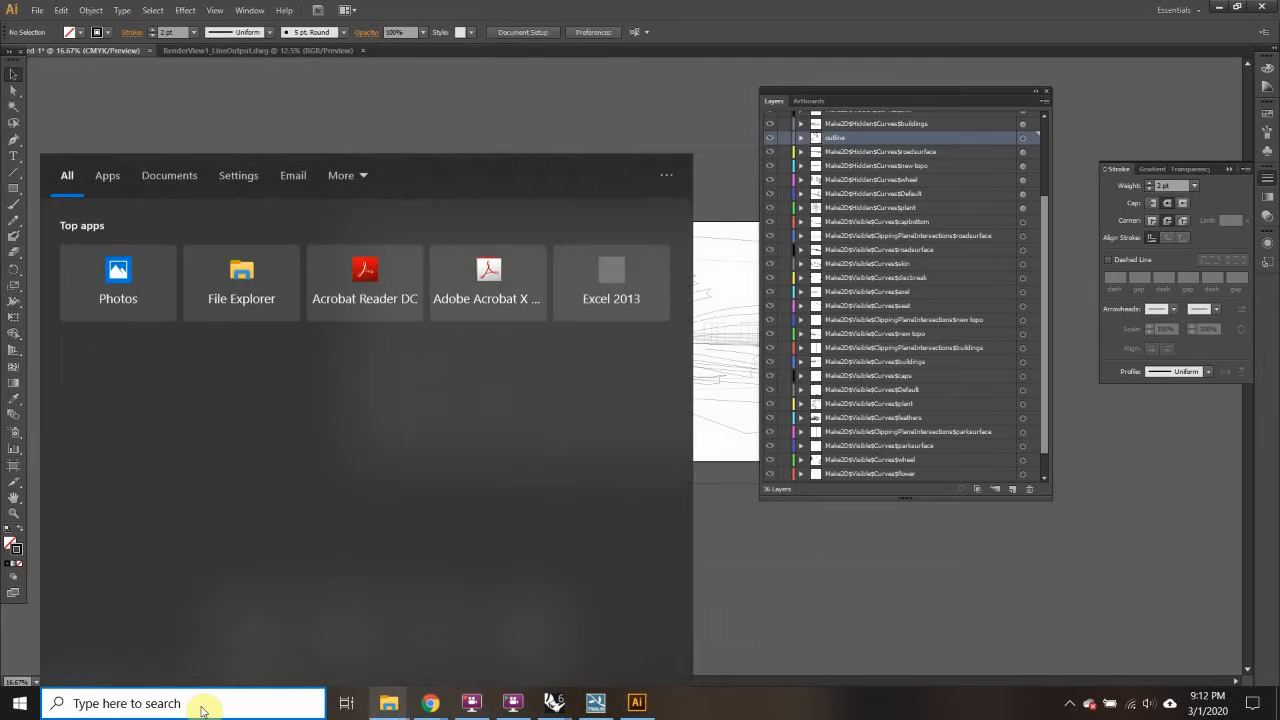
pyautogui.write('phot')
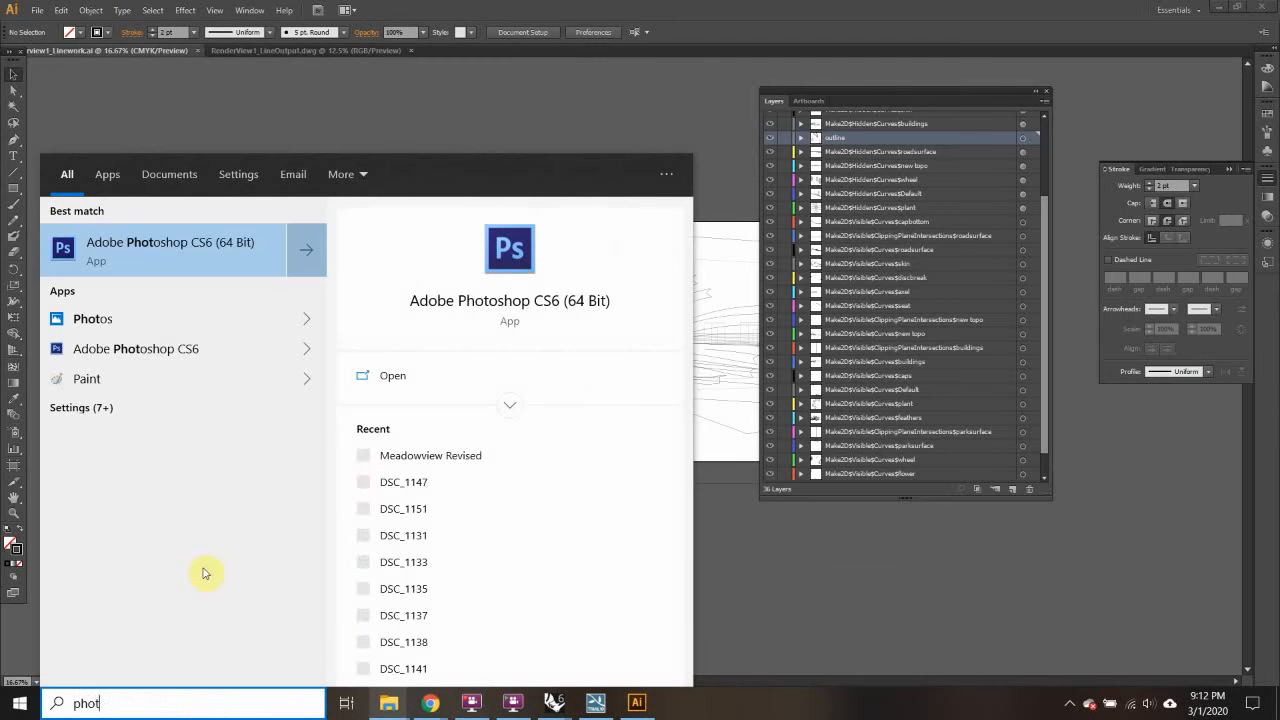
pyautogui.click(206, 246)
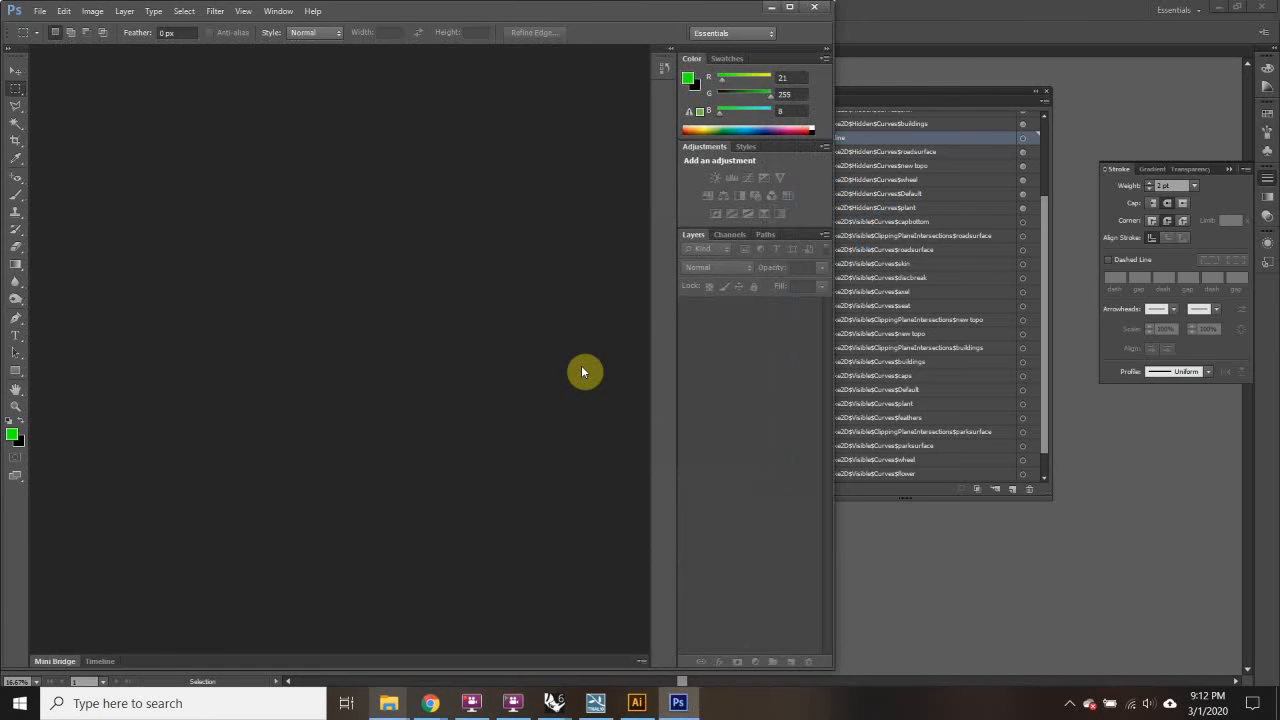
pyautogui.click(787, 9)
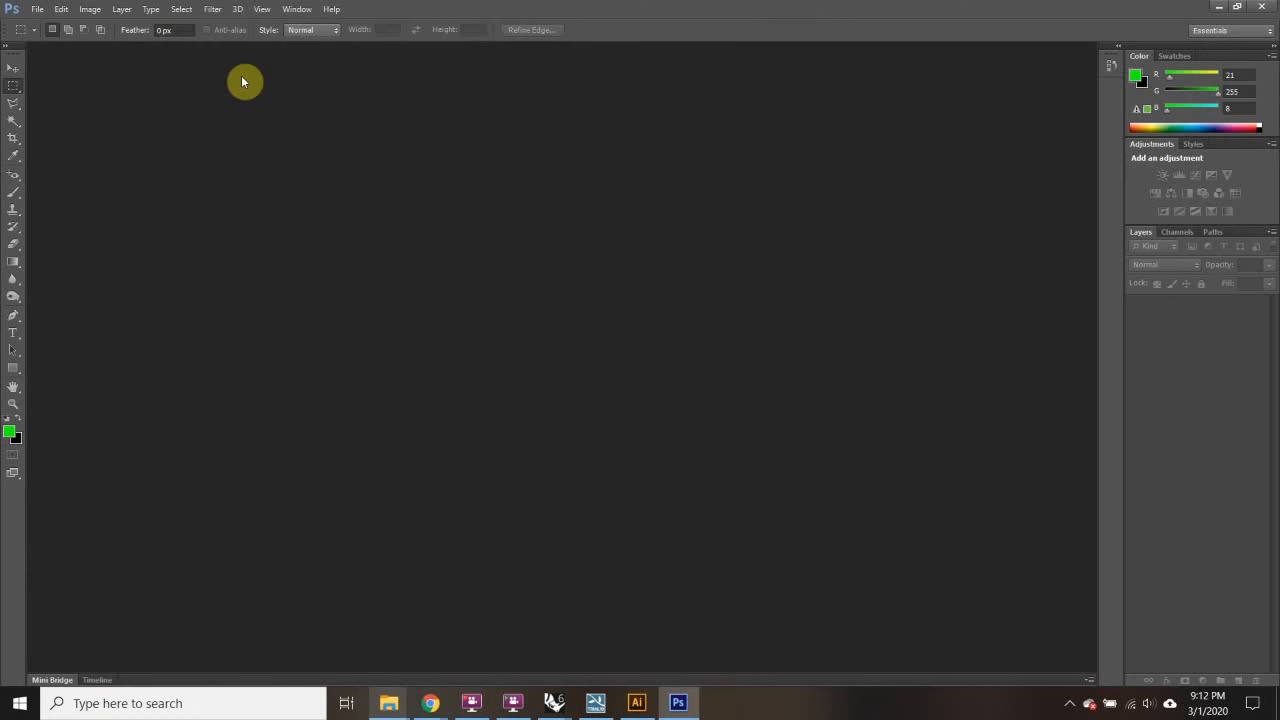
pyautogui.click(90, 9)
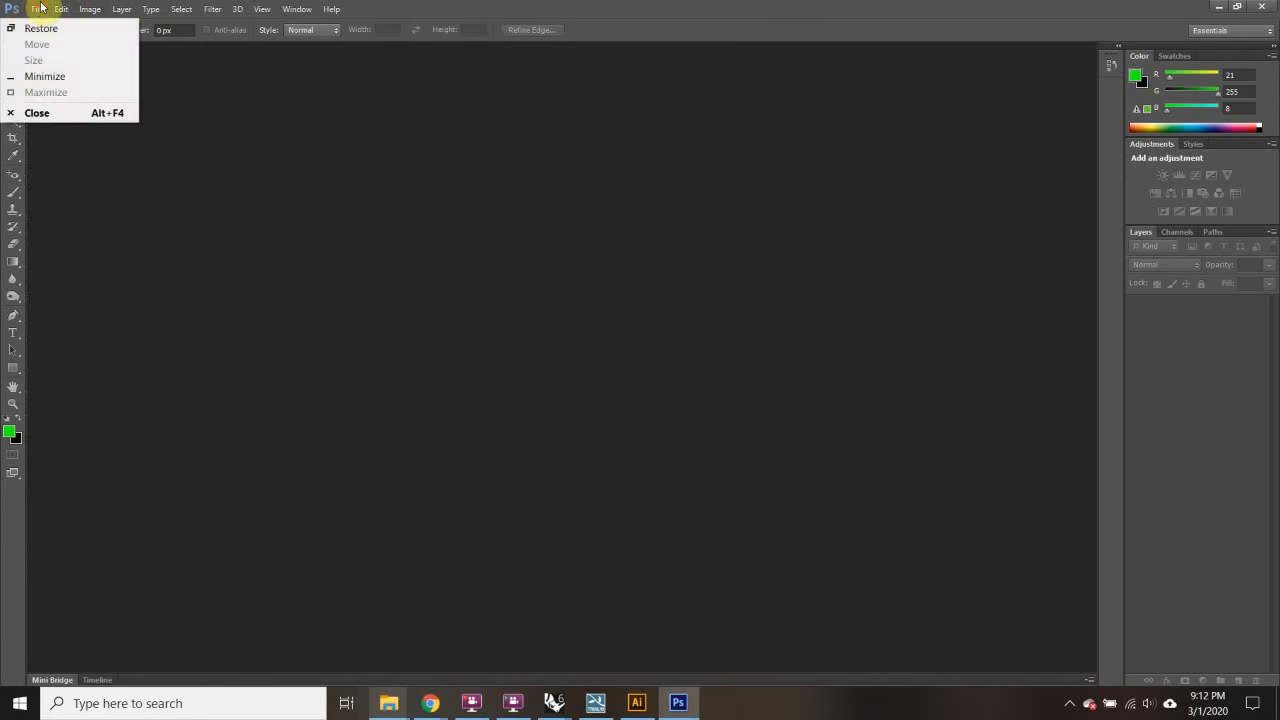
# Step: Create a new 24 x 24 inch, 300 ppi document named KineticSculptureExampleRenderOutput1
pyautogui.click(52, 25)
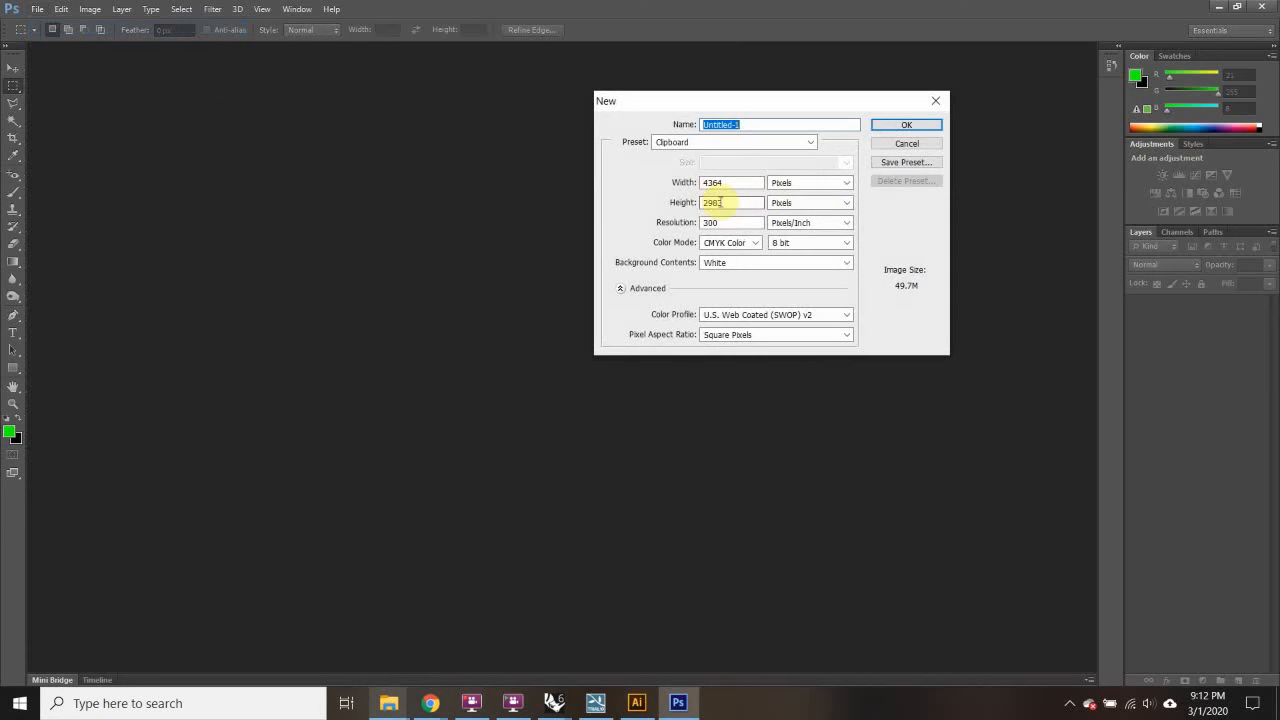
pyautogui.click(821, 186)
pyautogui.click(809, 207)
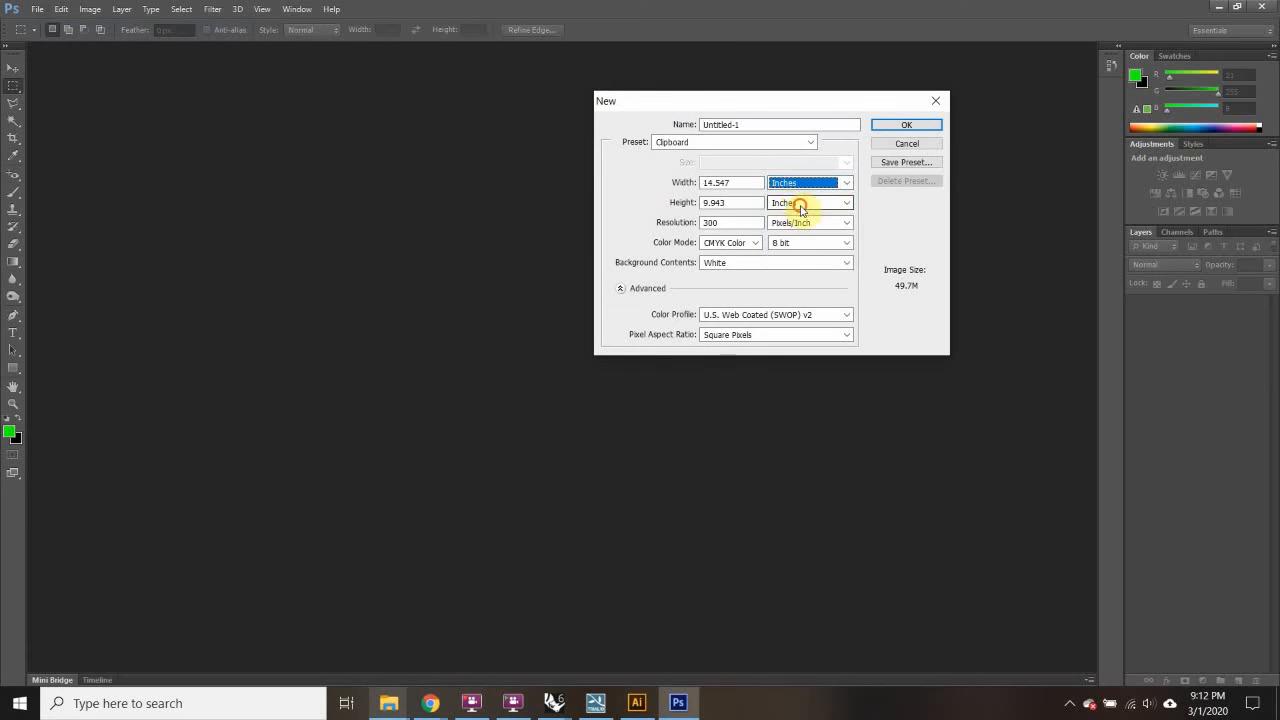
pyautogui.click(806, 203)
pyautogui.doubleClick(728, 184)
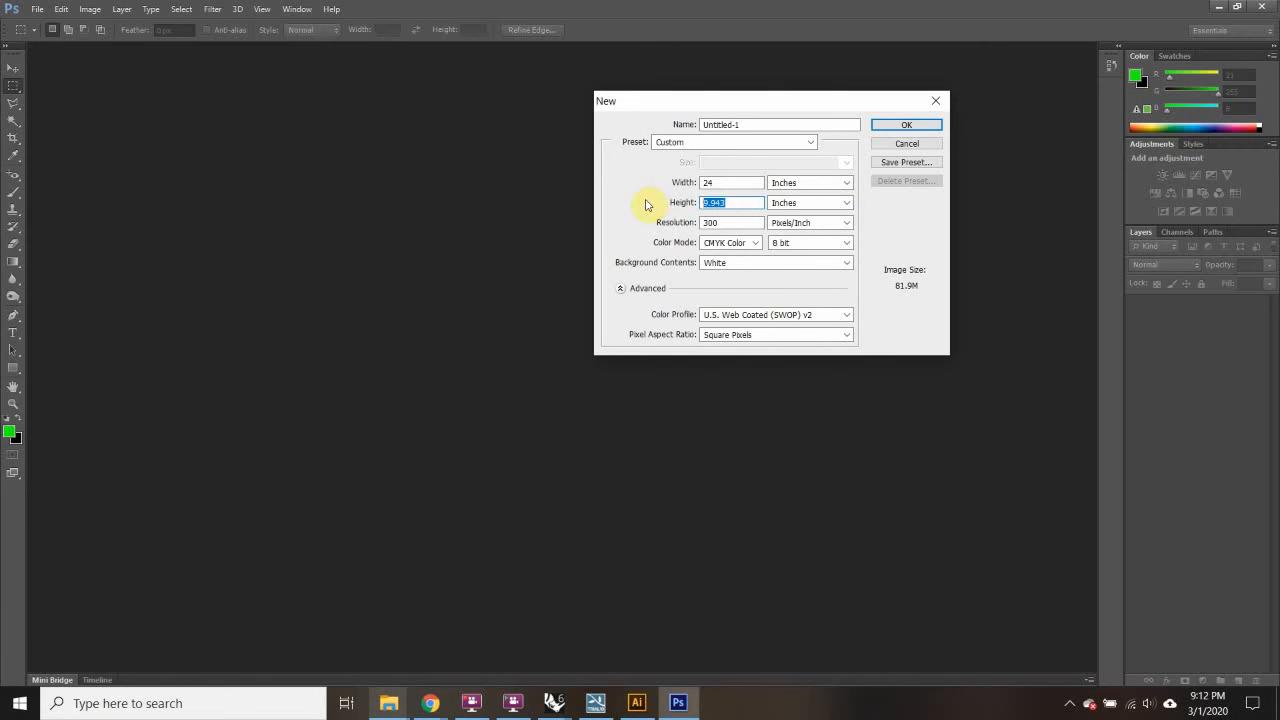
pyautogui.click(740, 184)
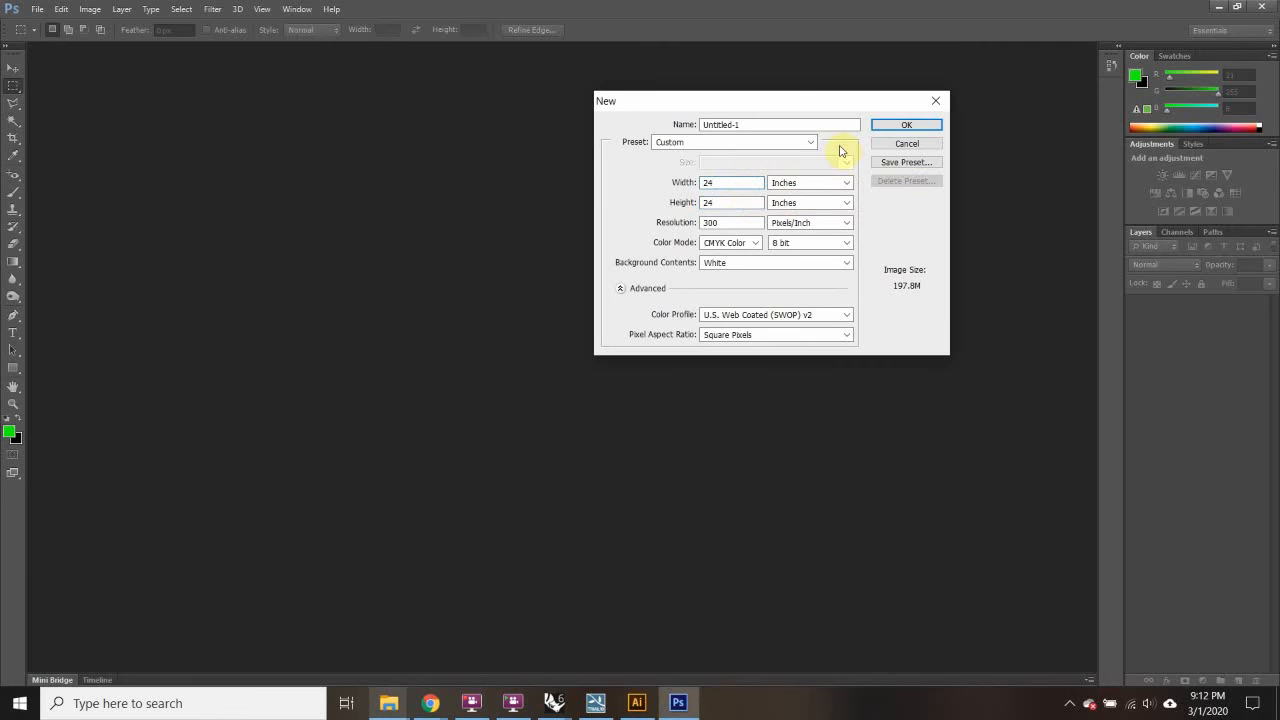
pyautogui.moveTo(663, 110); pyautogui.dragTo(614, 108)
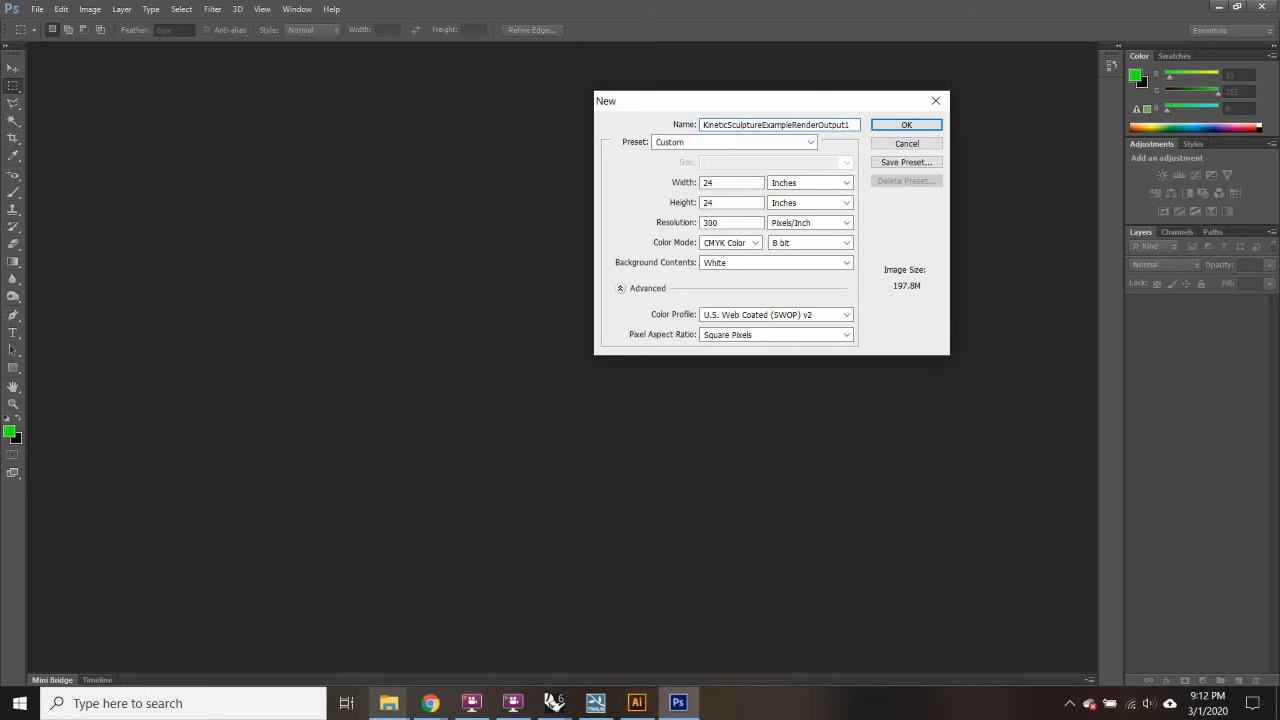
pyautogui.click(893, 125)
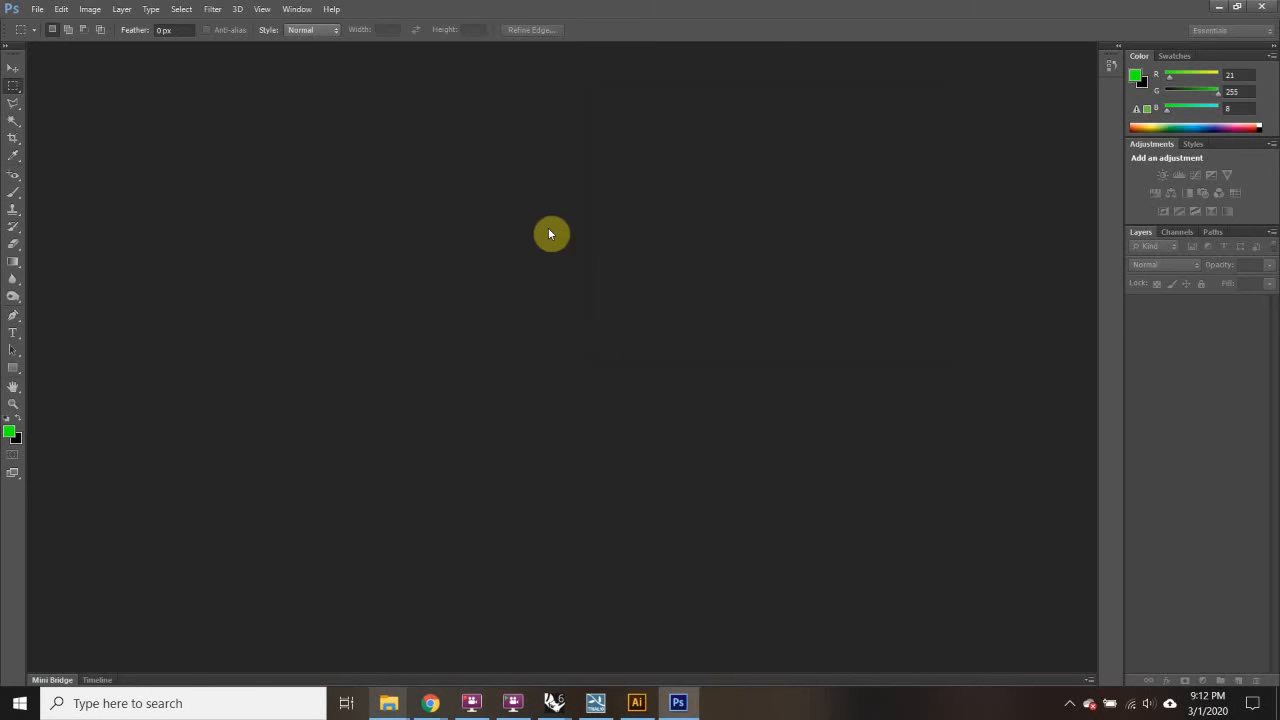
pyautogui.click(37, 9)
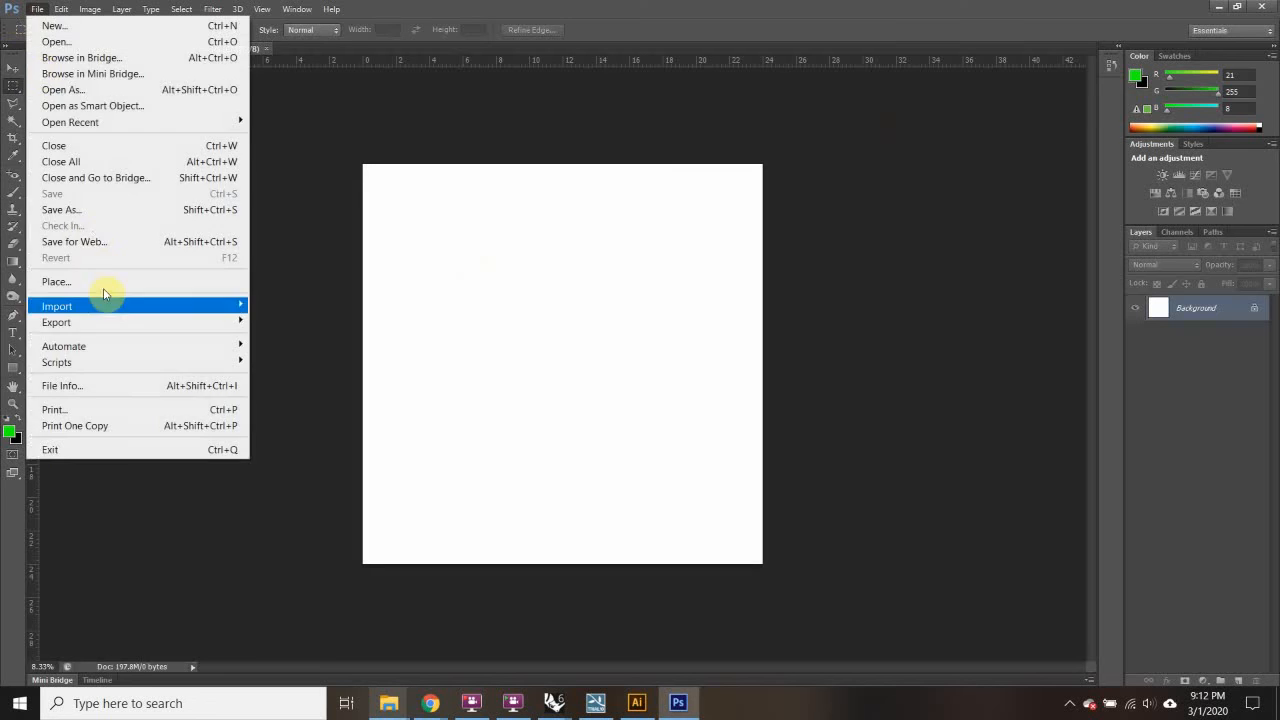
# Step: Place renderoutput1 from Desktop > MICA > Week 7 into the square document
pyautogui.click(146, 283)
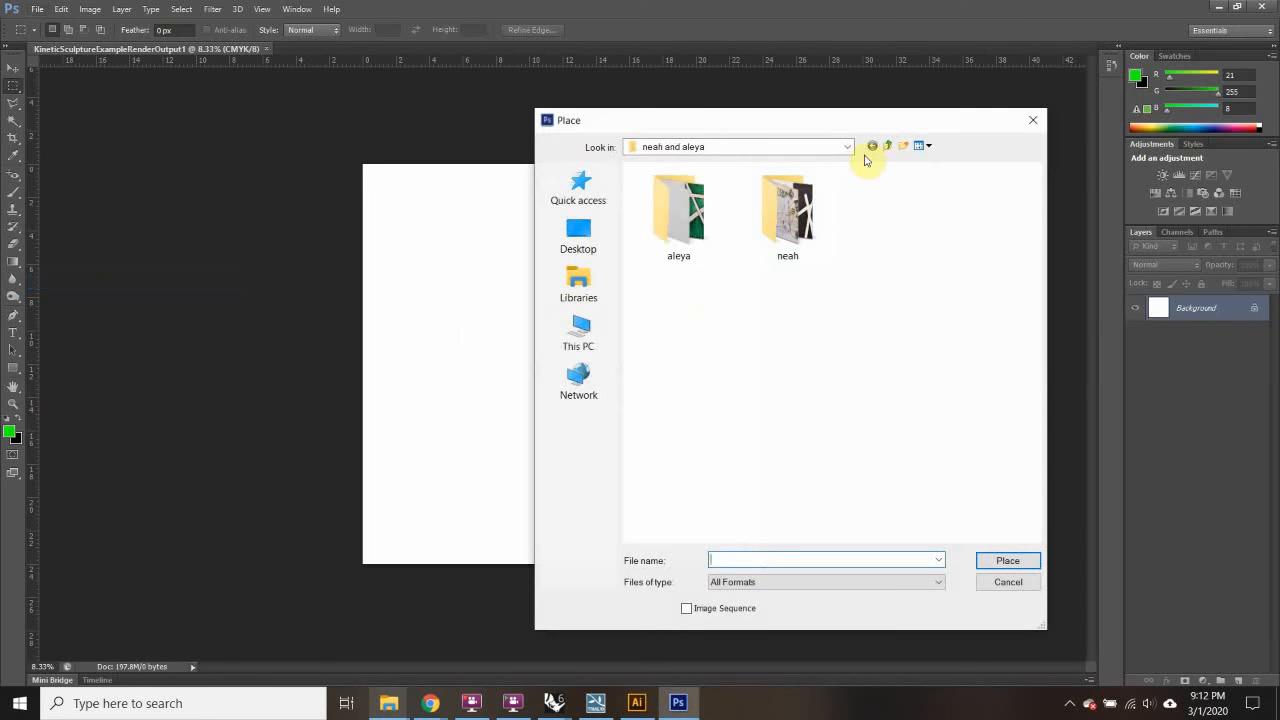
pyautogui.click(846, 147)
pyautogui.click(846, 145)
pyautogui.click(846, 145)
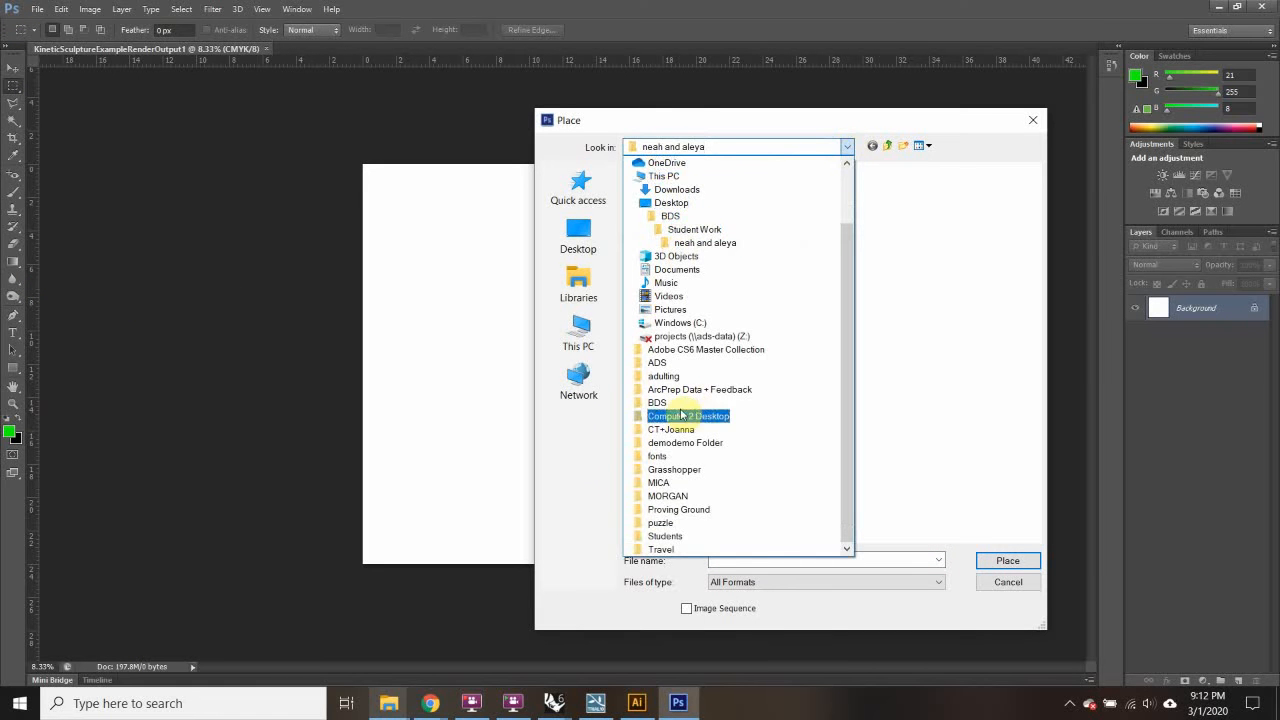
pyautogui.click(669, 204)
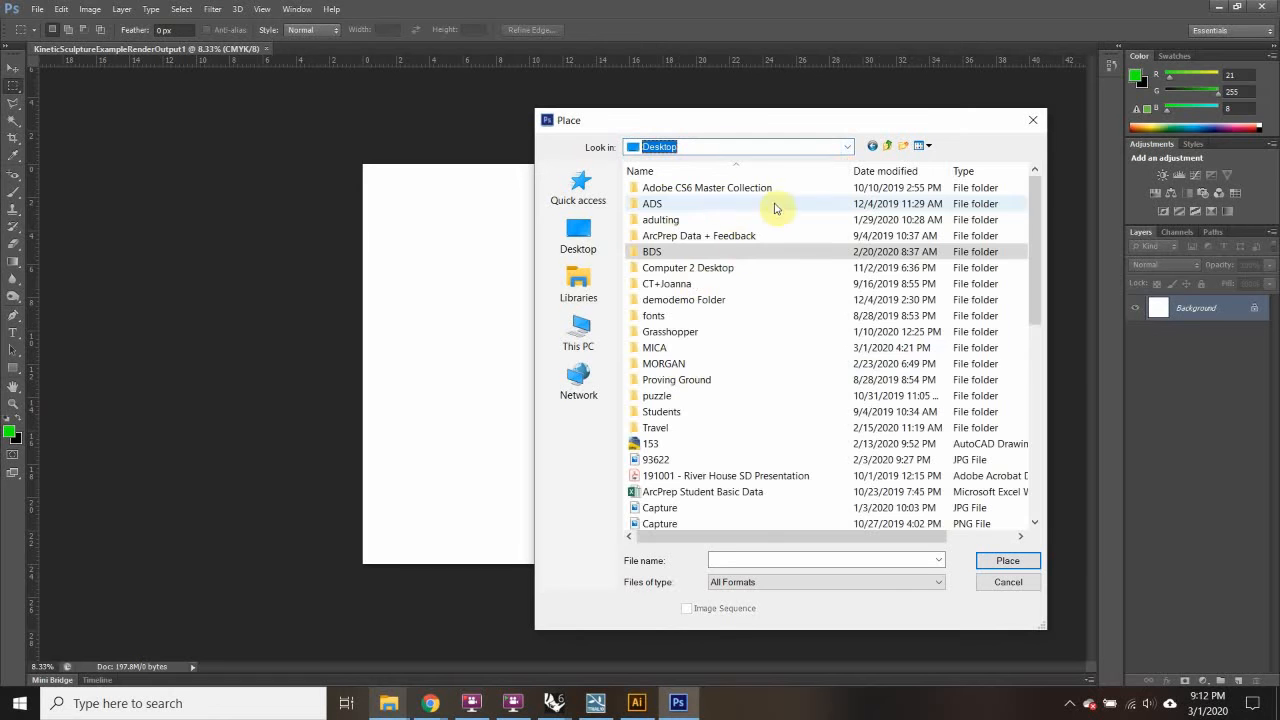
pyautogui.doubleClick(656, 348)
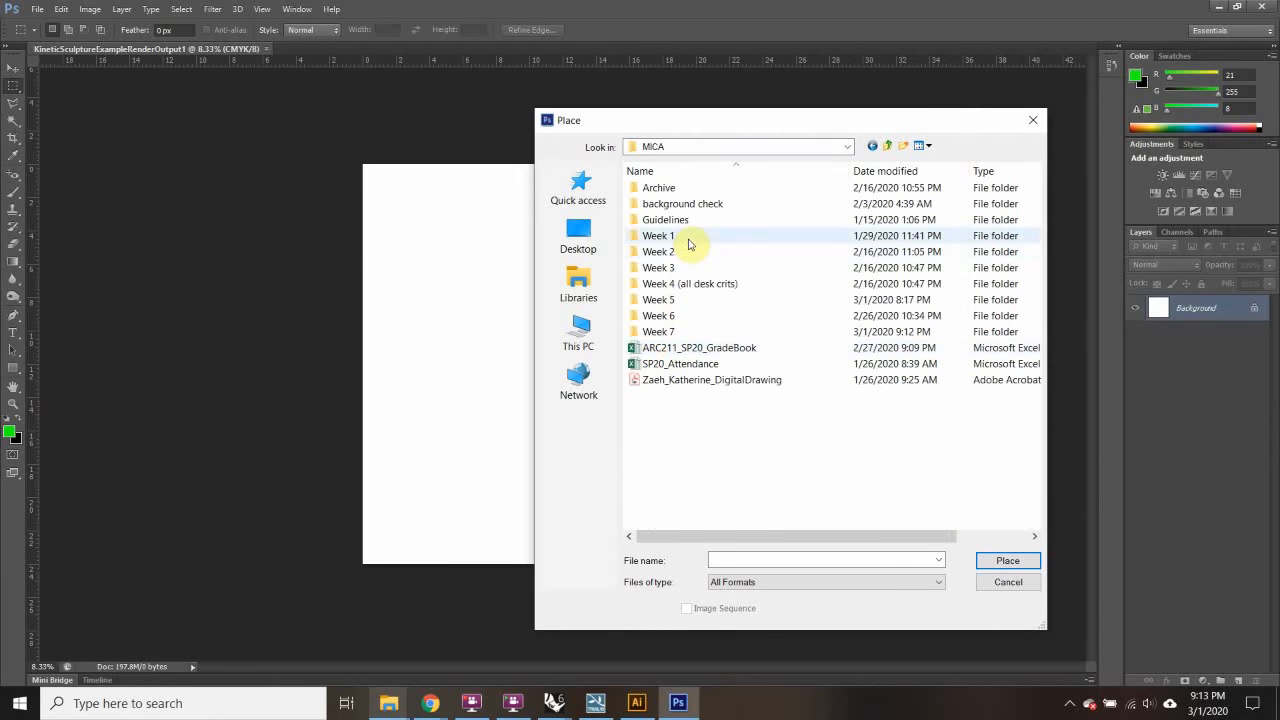
pyautogui.doubleClick(658, 331)
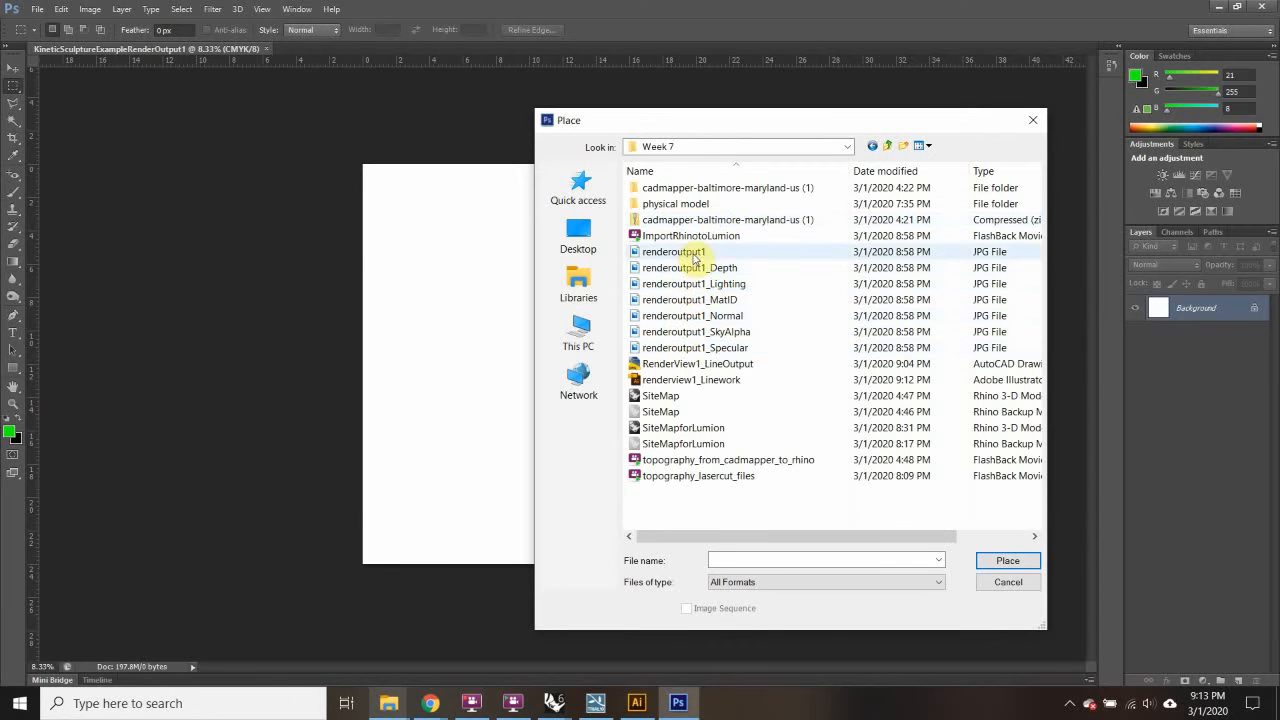
pyautogui.click(693, 253)
pyautogui.click(988, 556)
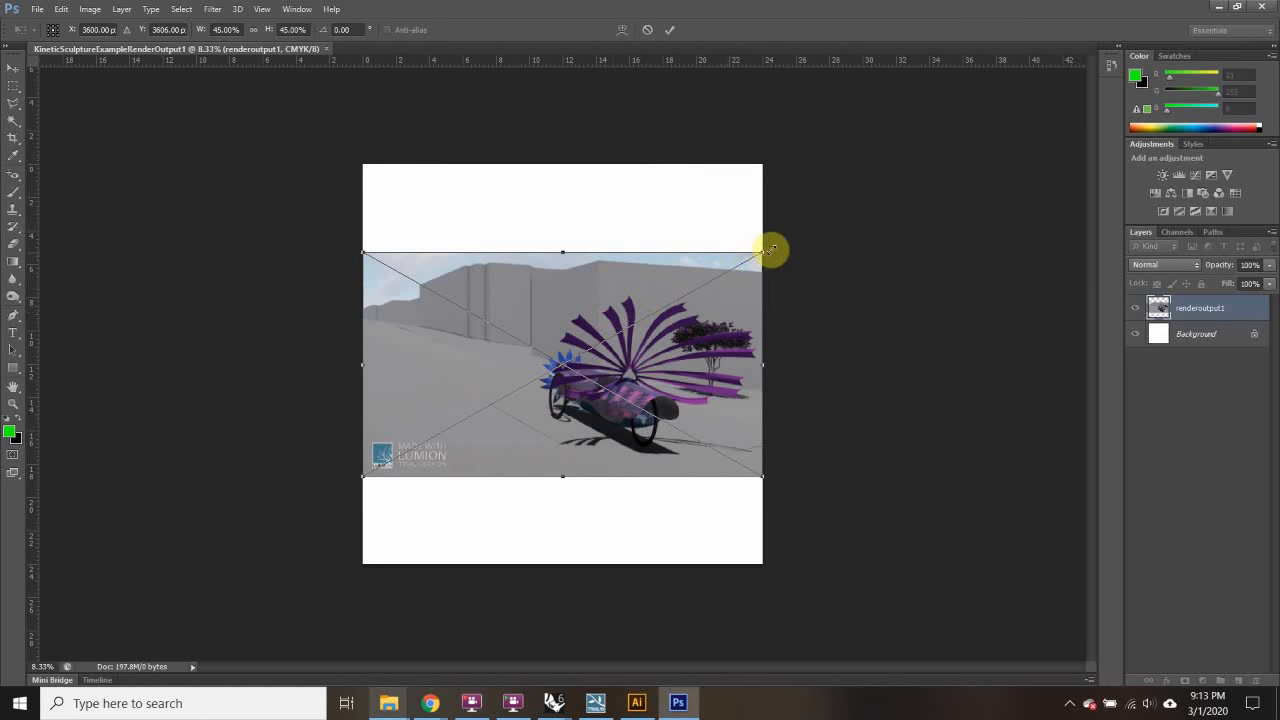
# Step: Undo a trial rotation and commit the render level across the canvas at 45%
pyautogui.moveTo(803, 360); pyautogui.dragTo(415, 357)
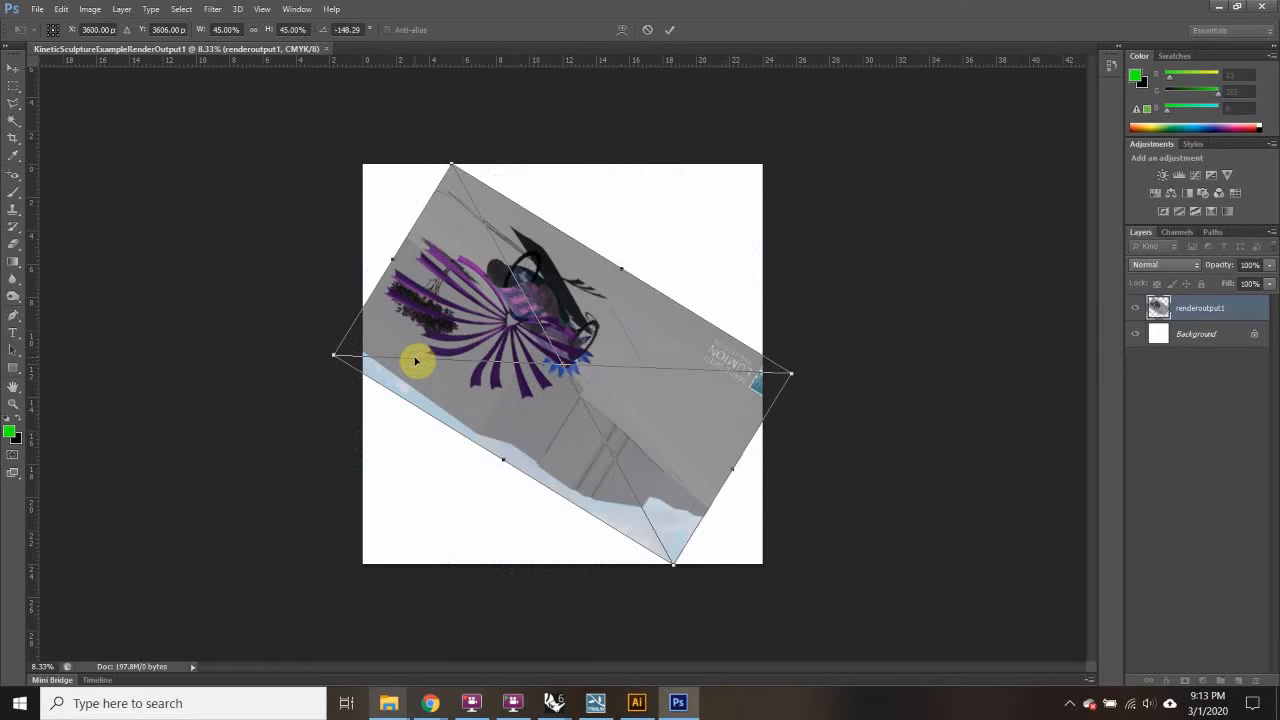
pyautogui.hotkey('ctrl', 'z')
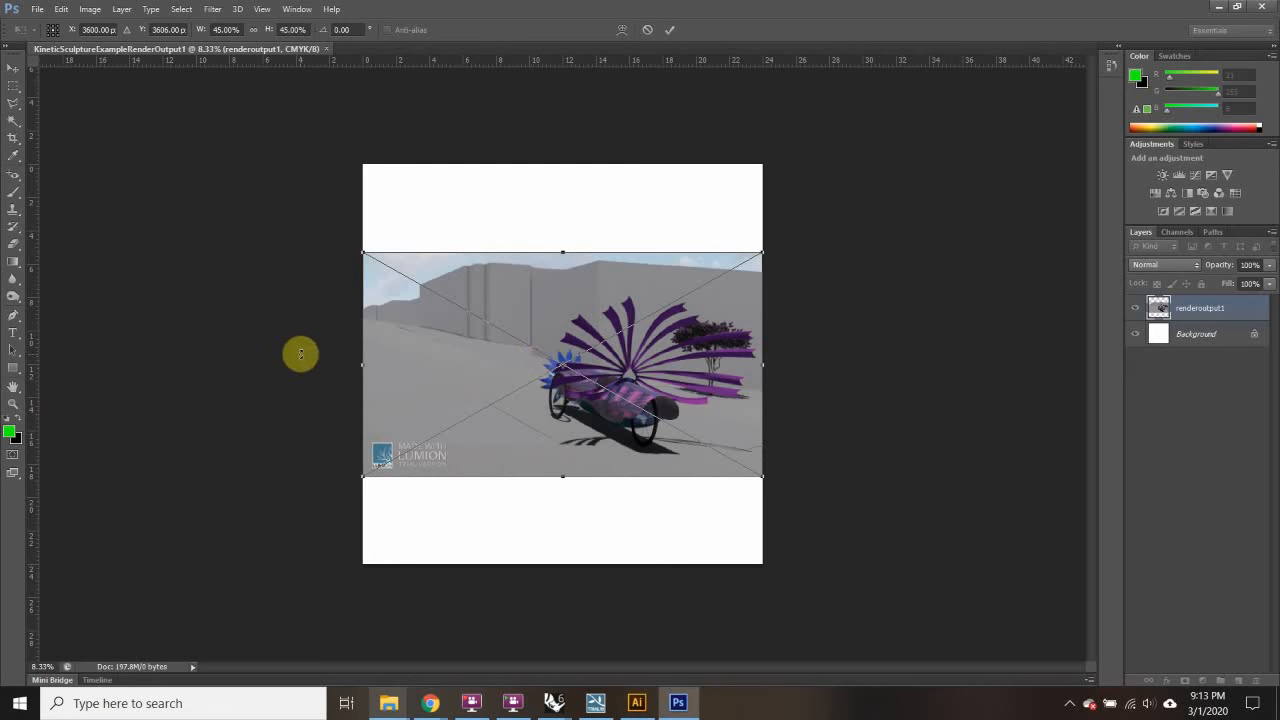
pyautogui.press('Return')
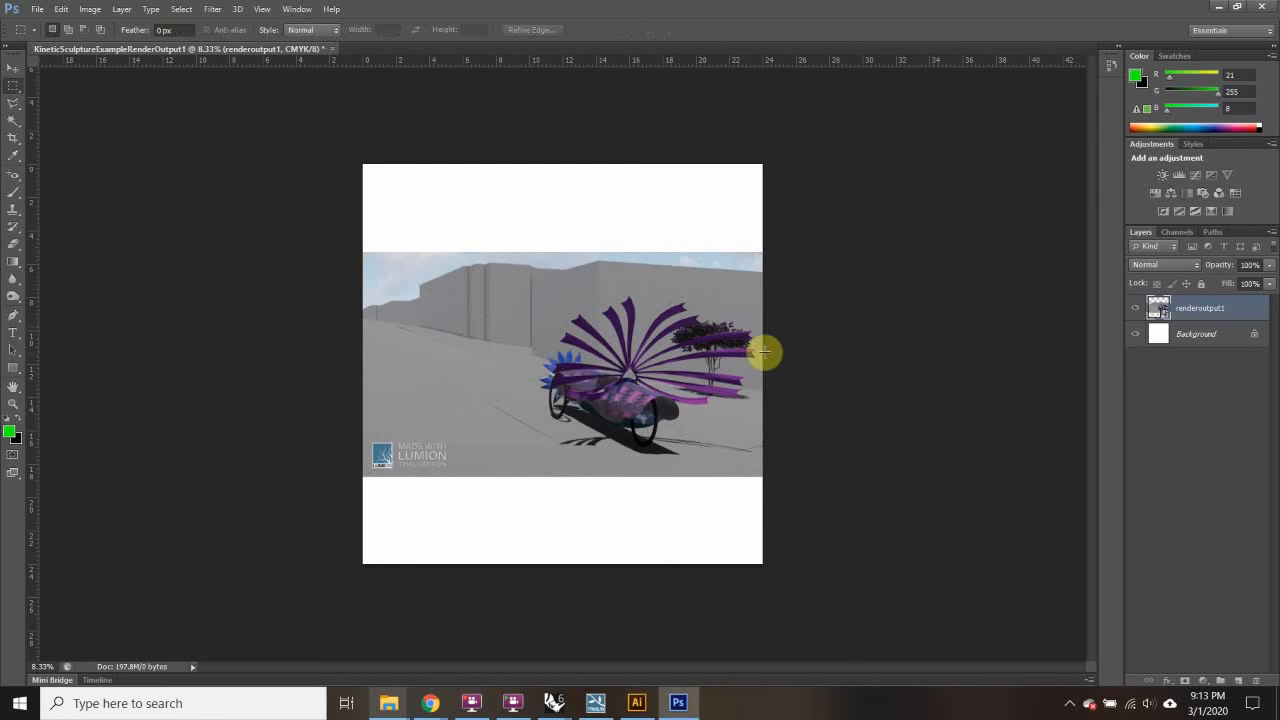
pyautogui.click(37, 9)
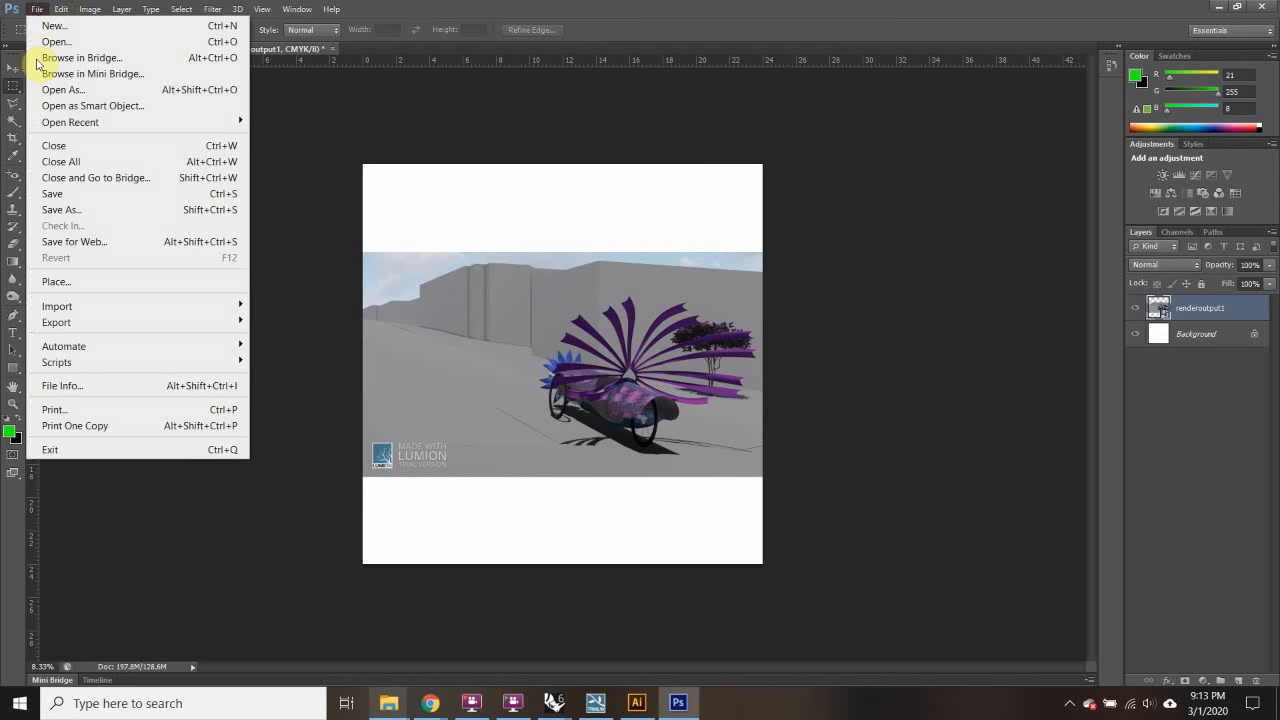
# Step: Place renderview1_Linework over the render, cropped to Media Box
pyautogui.click(42, 280)
pyautogui.click(695, 380)
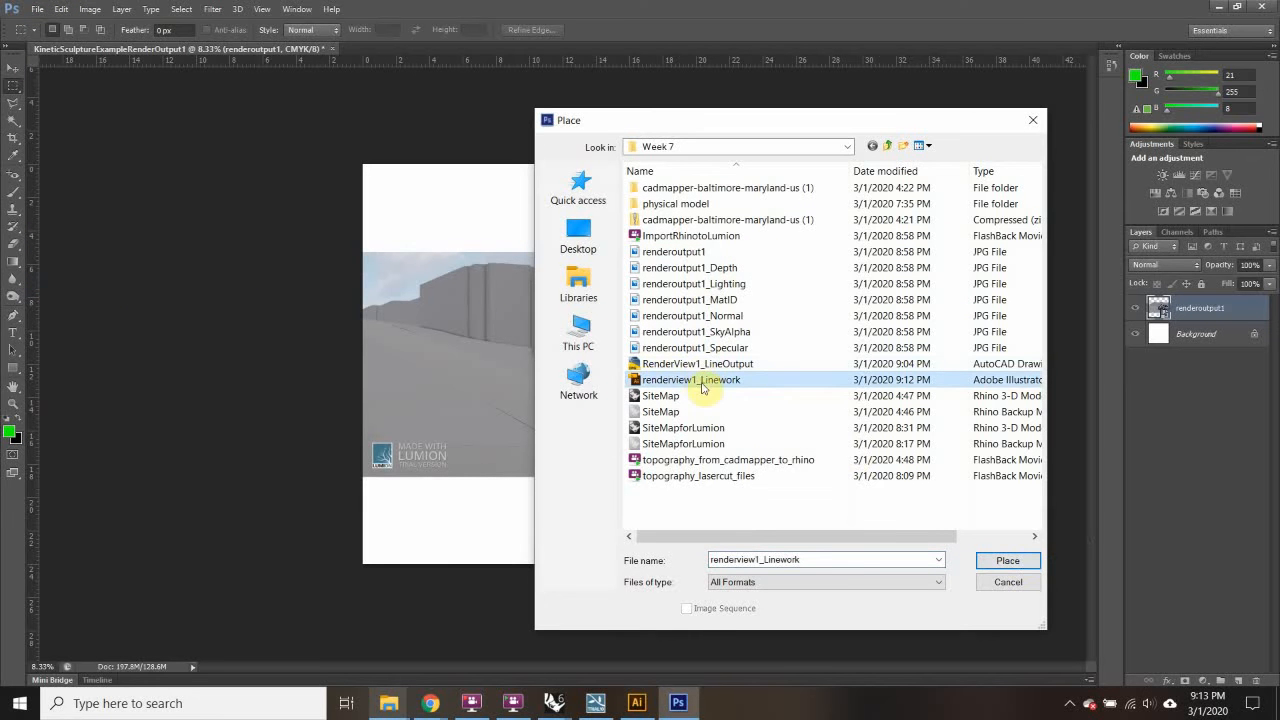
pyautogui.click(1005, 563)
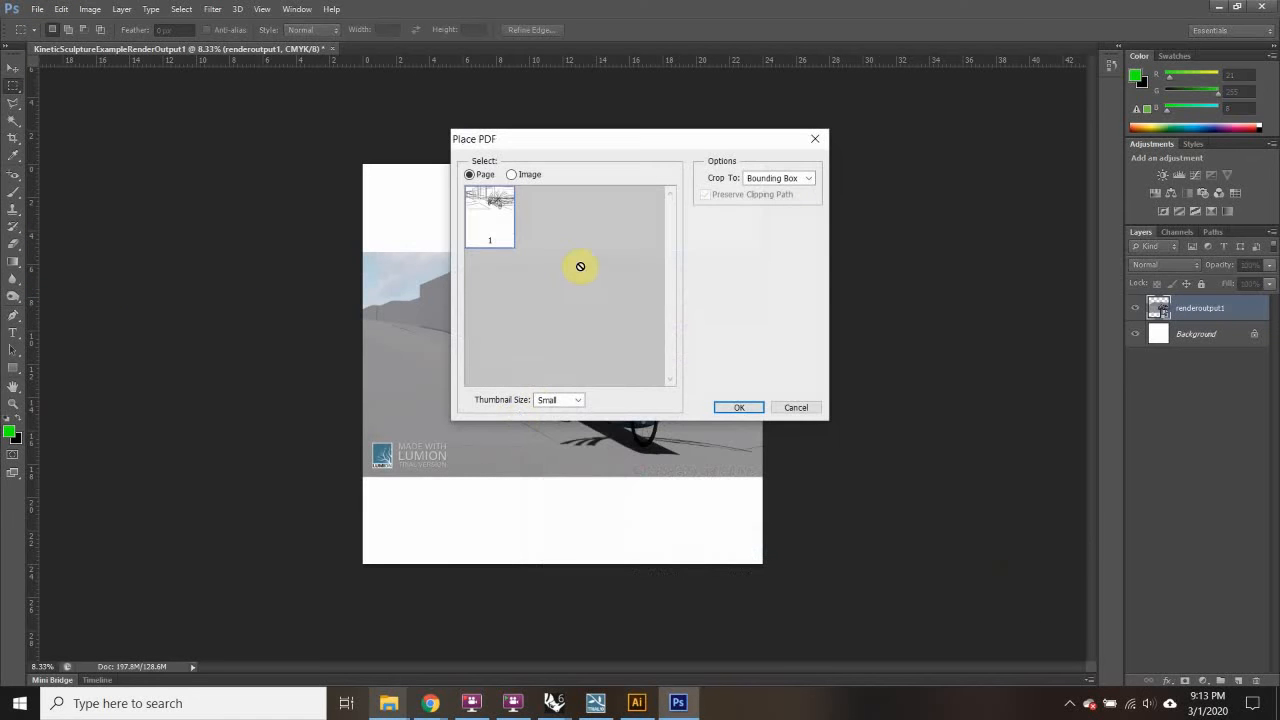
pyautogui.click(790, 177)
pyautogui.click(776, 218)
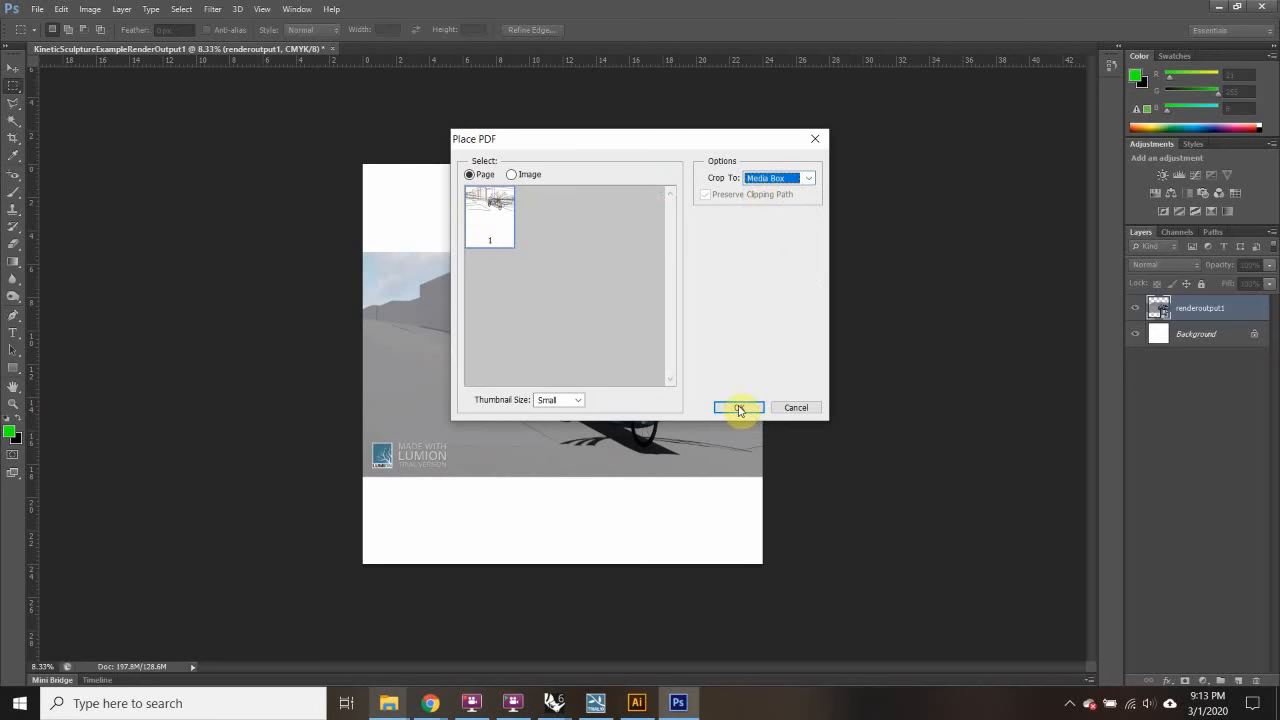
pyautogui.click(739, 408)
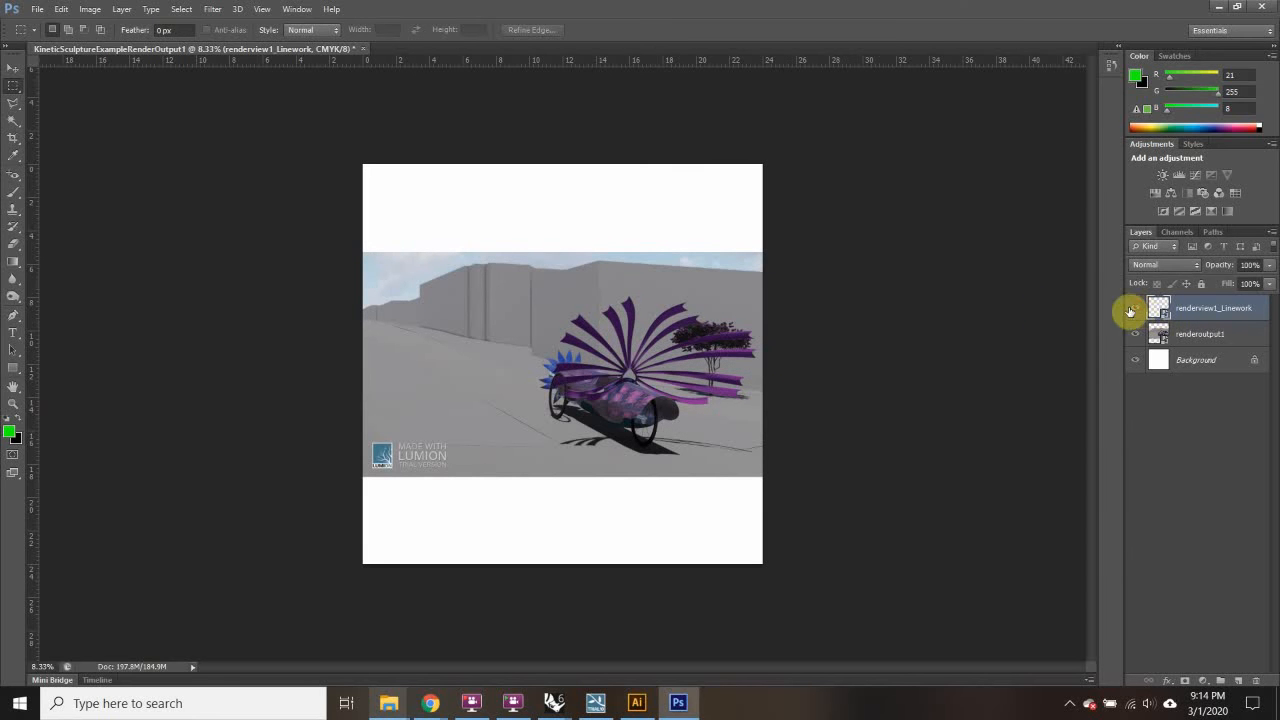
# Step: Zoom in on the sculpture linework and back out to check its alignment
pyautogui.hotkey('ctrl', '+')
pyautogui.hotkey('ctrl', '+')
pyautogui.hotkey('ctrl', '+')
pyautogui.hotkey('ctrl', '+')
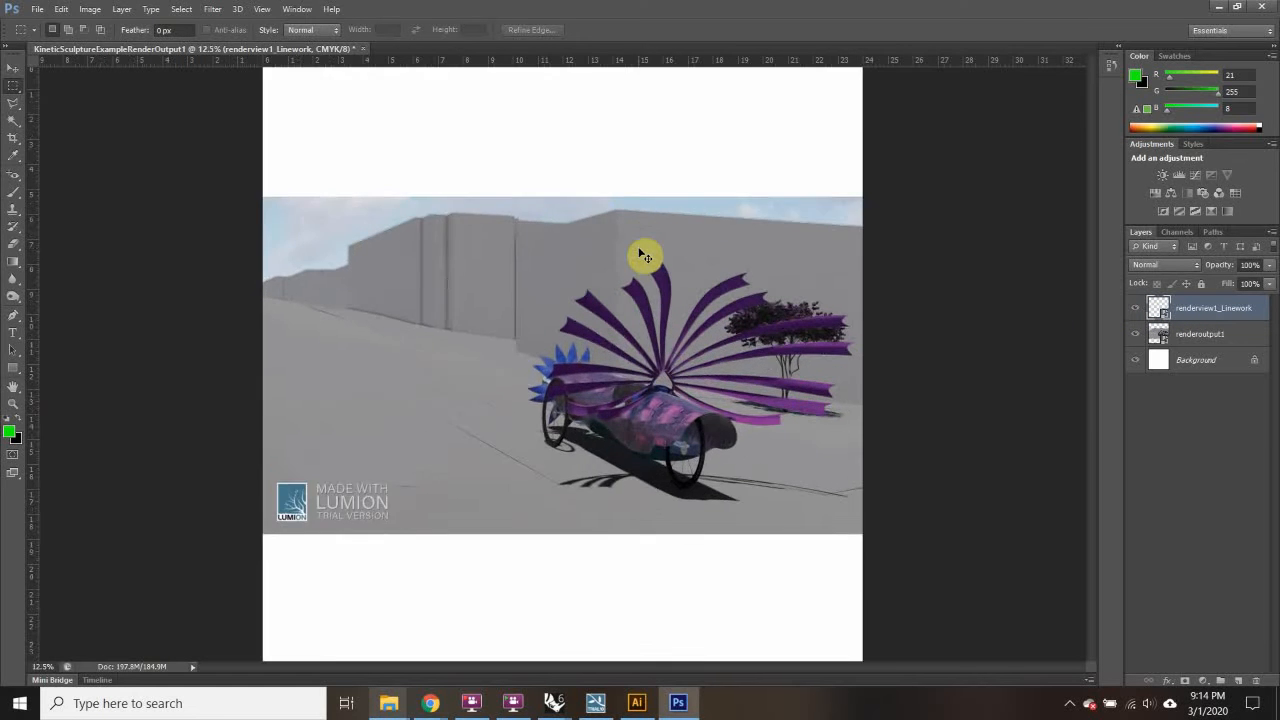
pyautogui.hotkey('ctrl', '+')
pyautogui.hotkey('ctrl', '+')
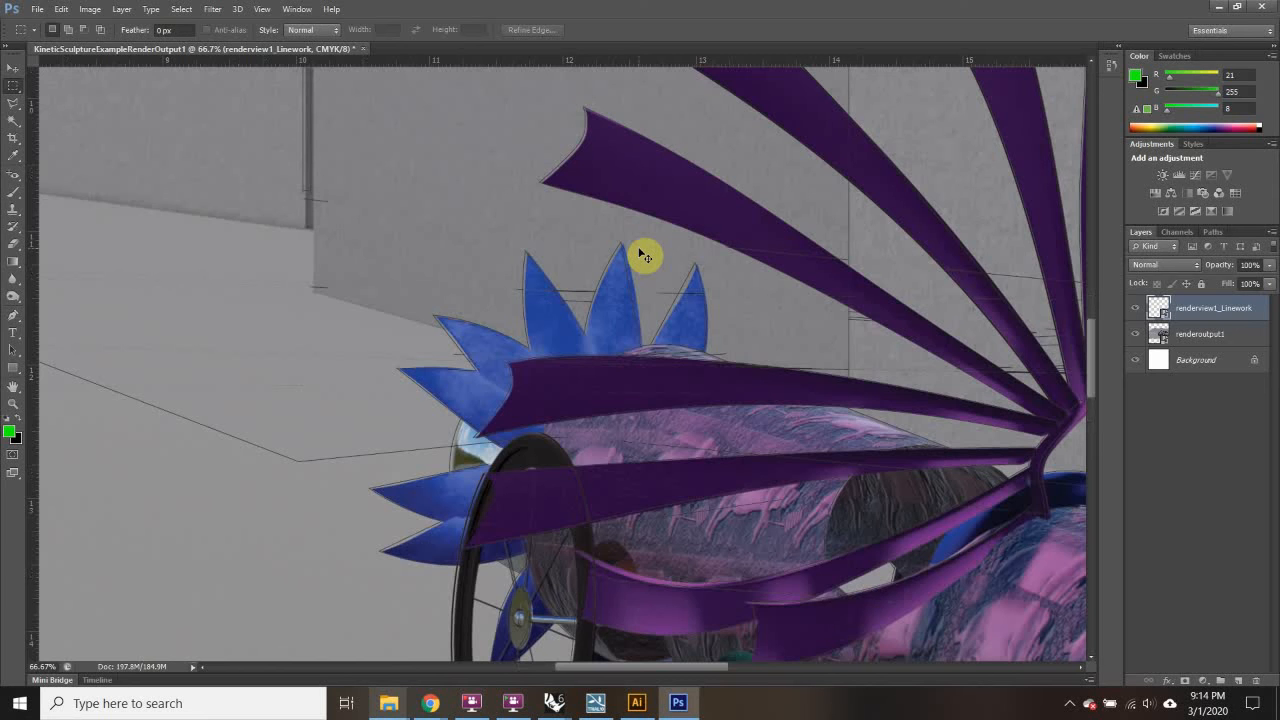
pyautogui.hotkey('ctrl', '-')
pyautogui.hotkey('ctrl', '-')
pyautogui.hotkey('ctrl', '-')
pyautogui.hotkey('ctrl', '-')
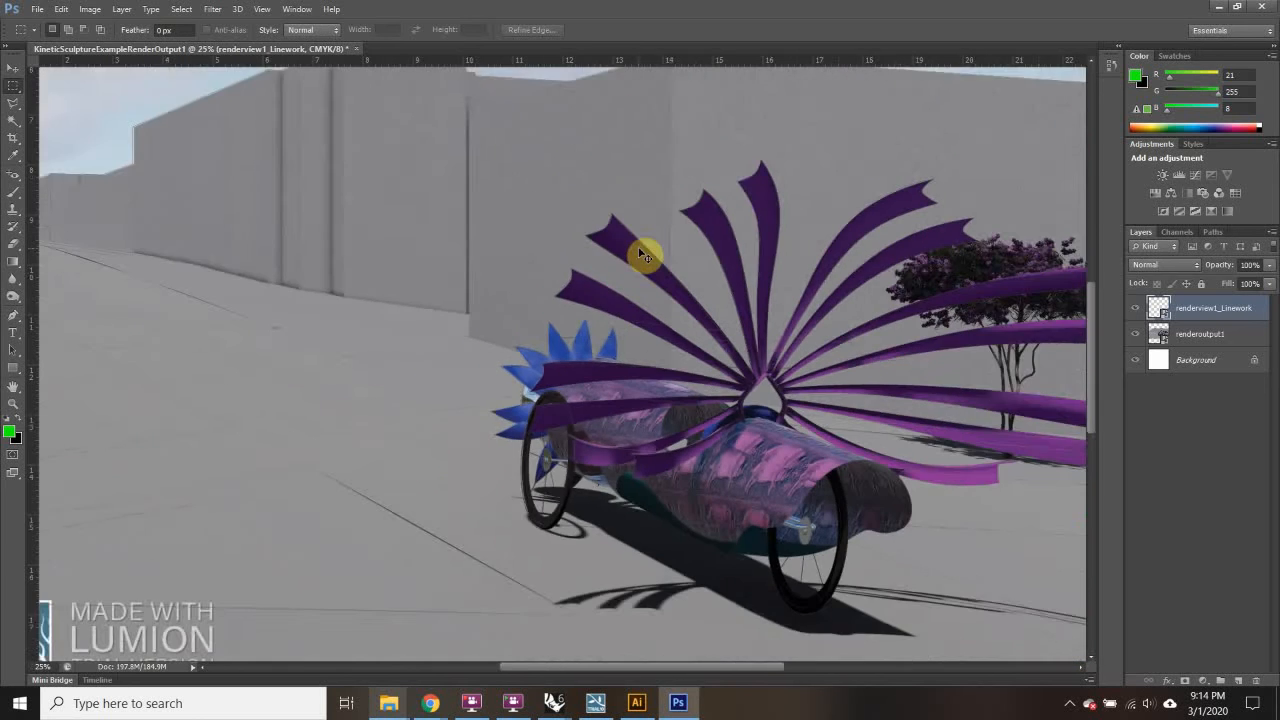
pyautogui.hotkey('ctrl', '-')
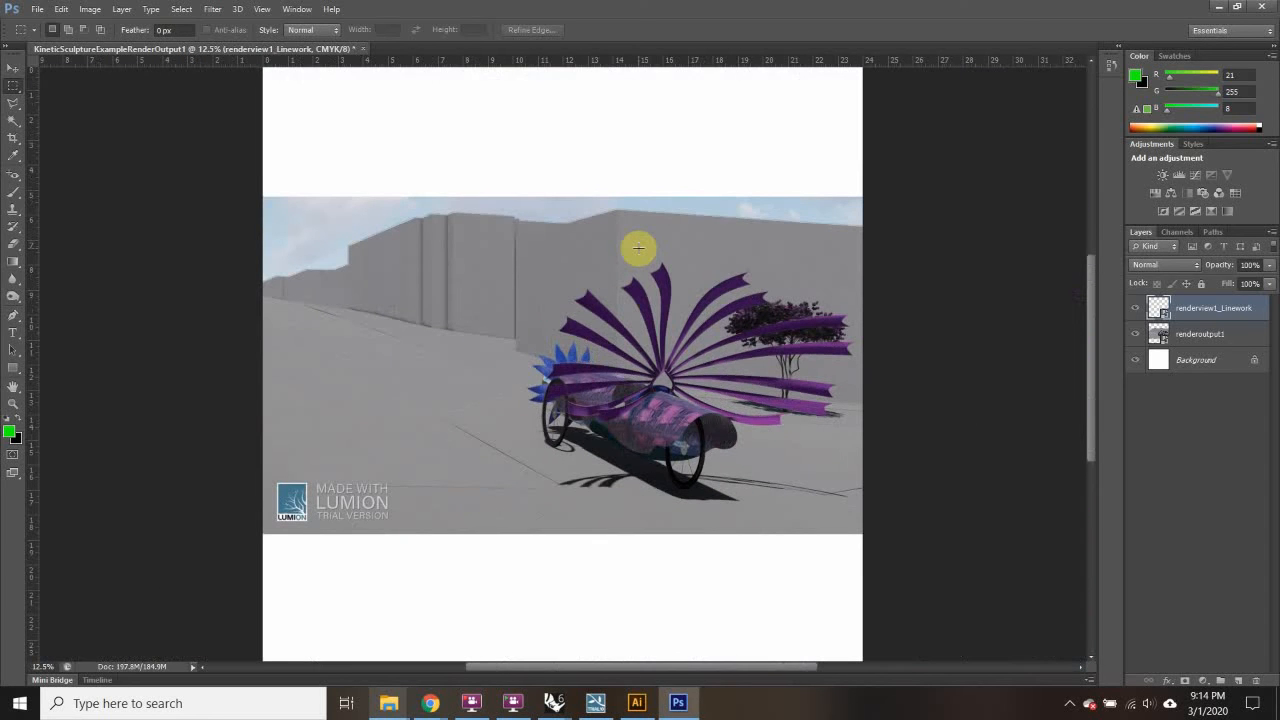
pyautogui.click(40, 10)
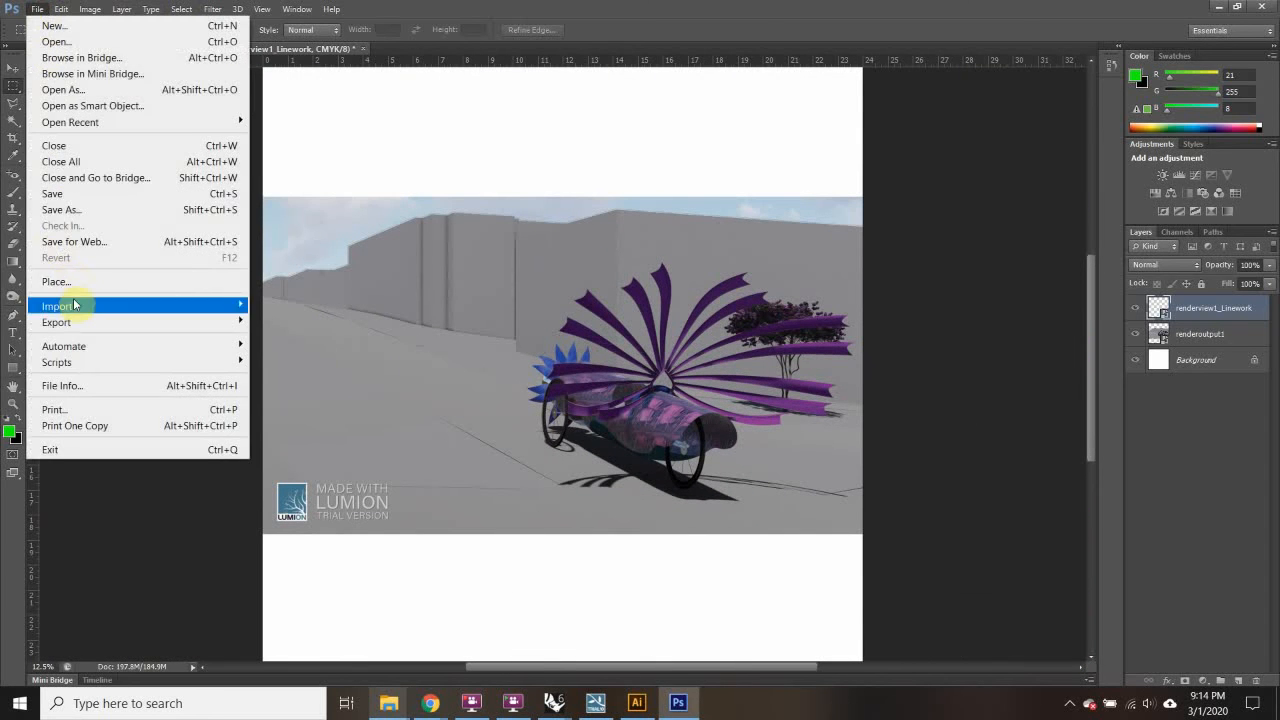
# Step: Place and commit the renderoutput1_Depth and renderoutput1_Lighting passes as new layers
pyautogui.click(70, 281)
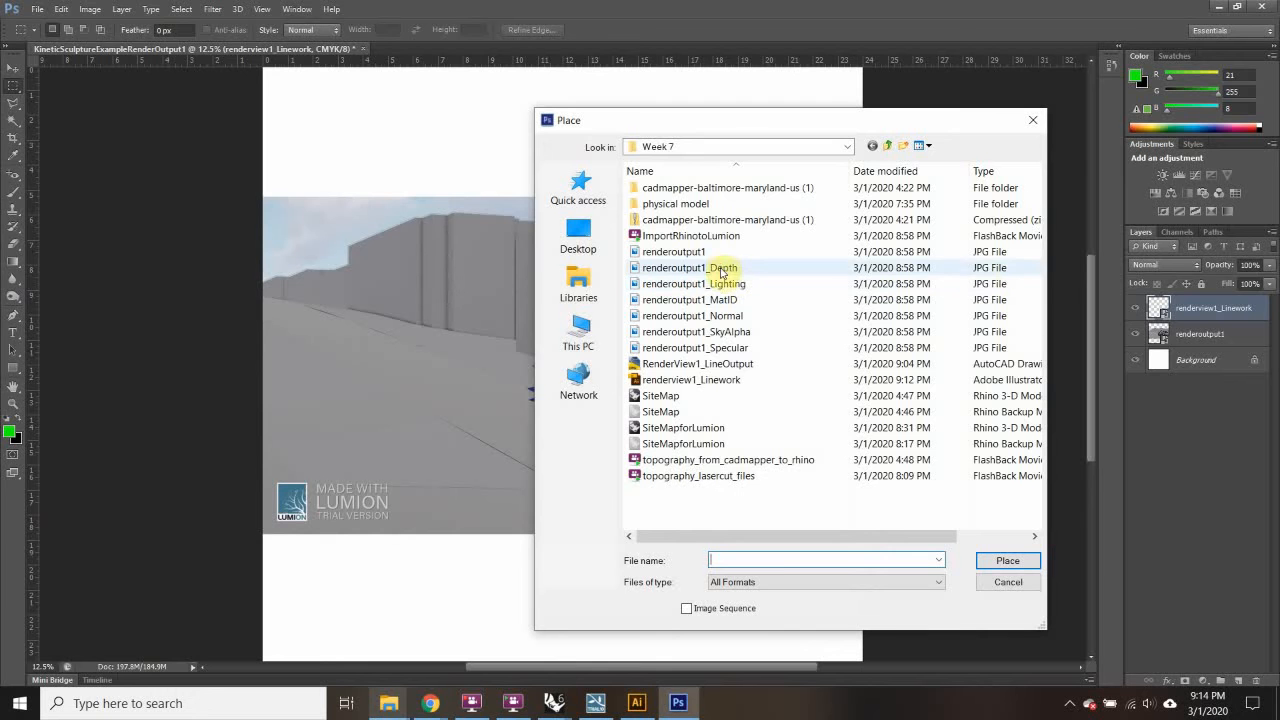
pyautogui.click(720, 268)
pyautogui.click(703, 349)
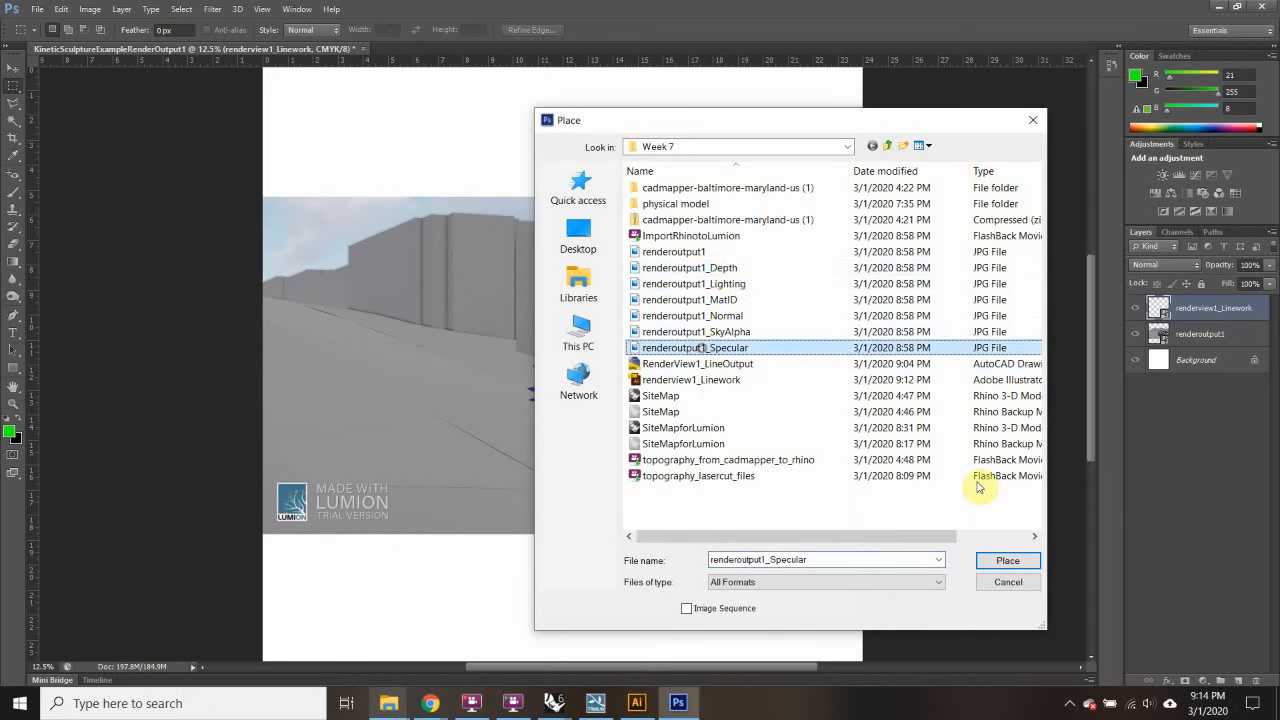
pyautogui.click(718, 269)
pyautogui.click(1005, 559)
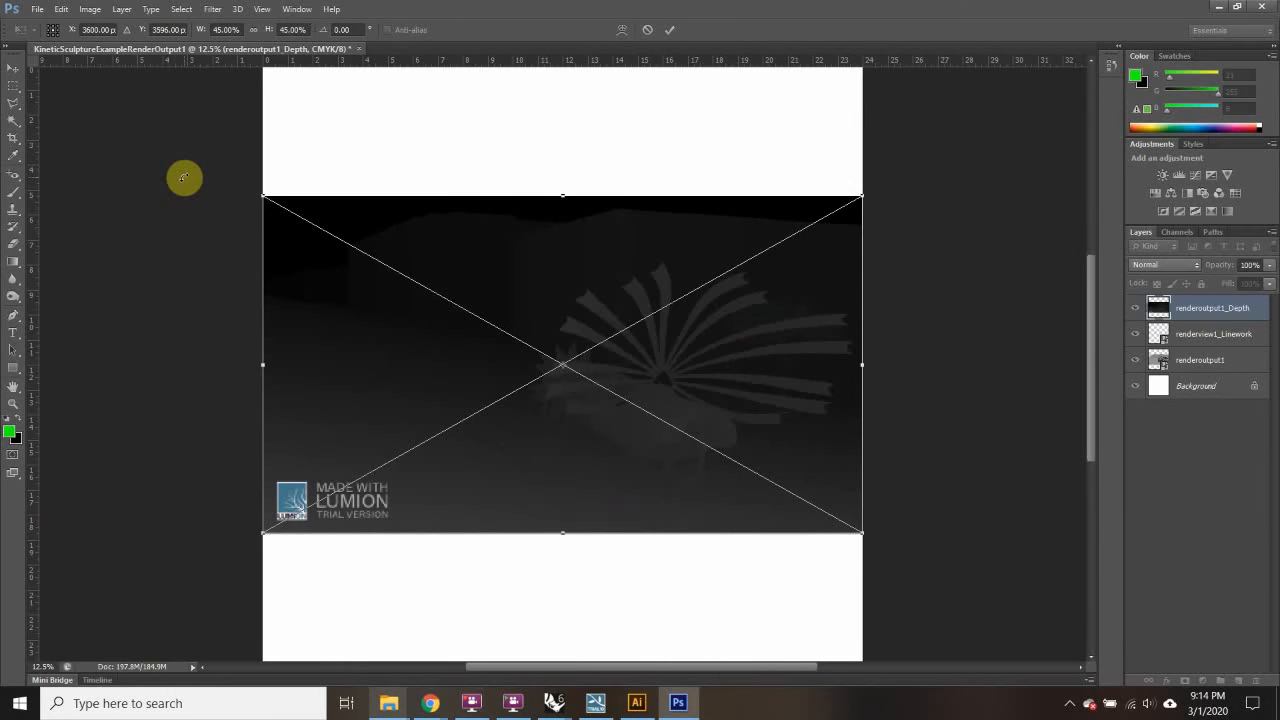
pyautogui.press('Return')
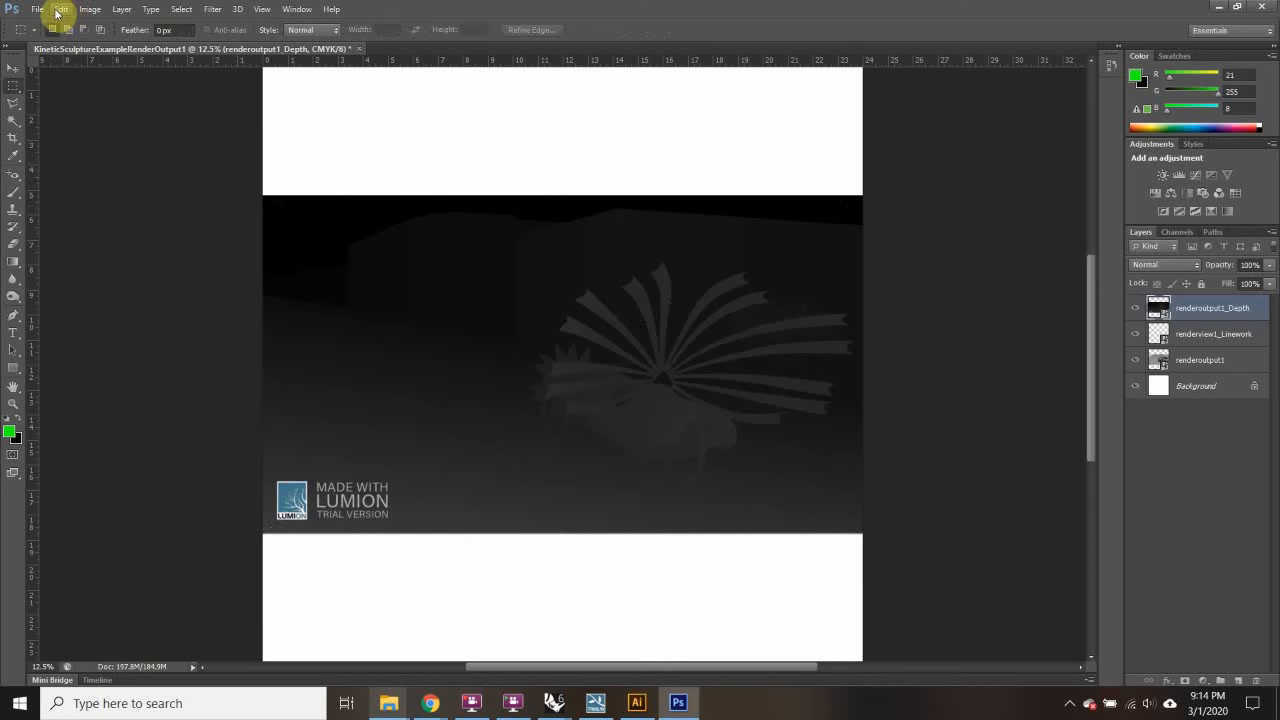
pyautogui.click(37, 9)
pyautogui.click(84, 283)
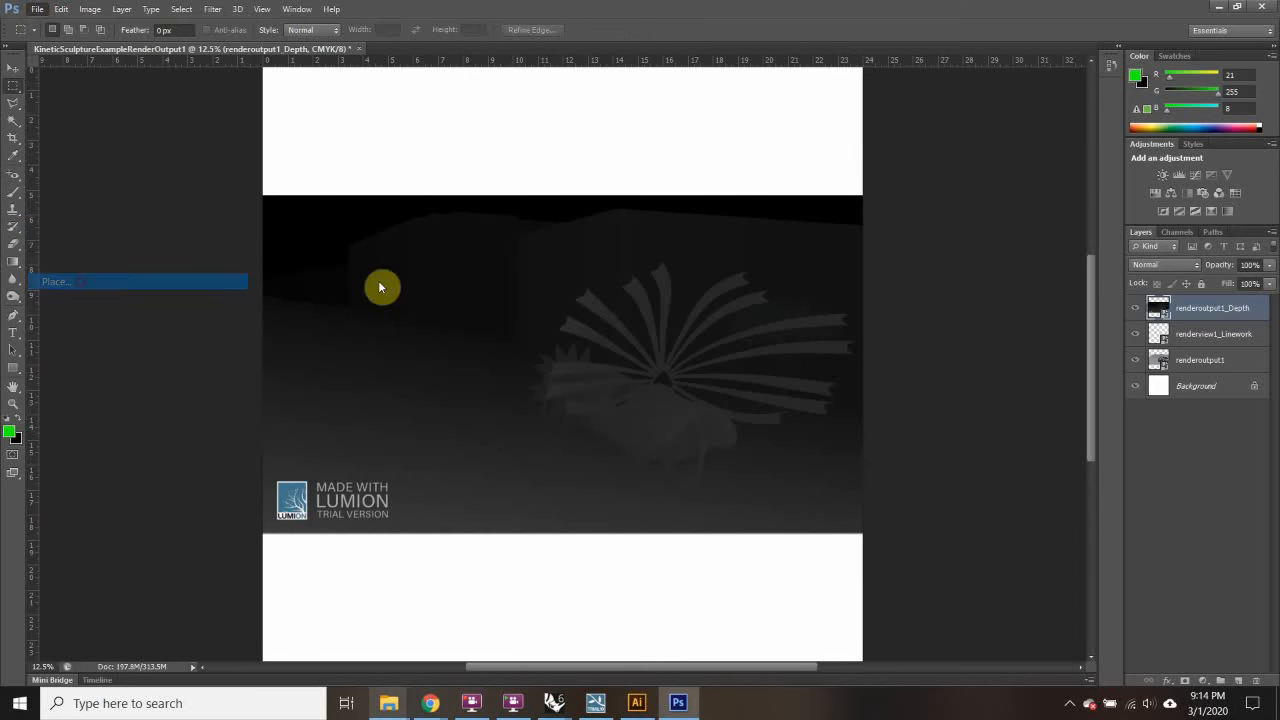
pyautogui.click(723, 283)
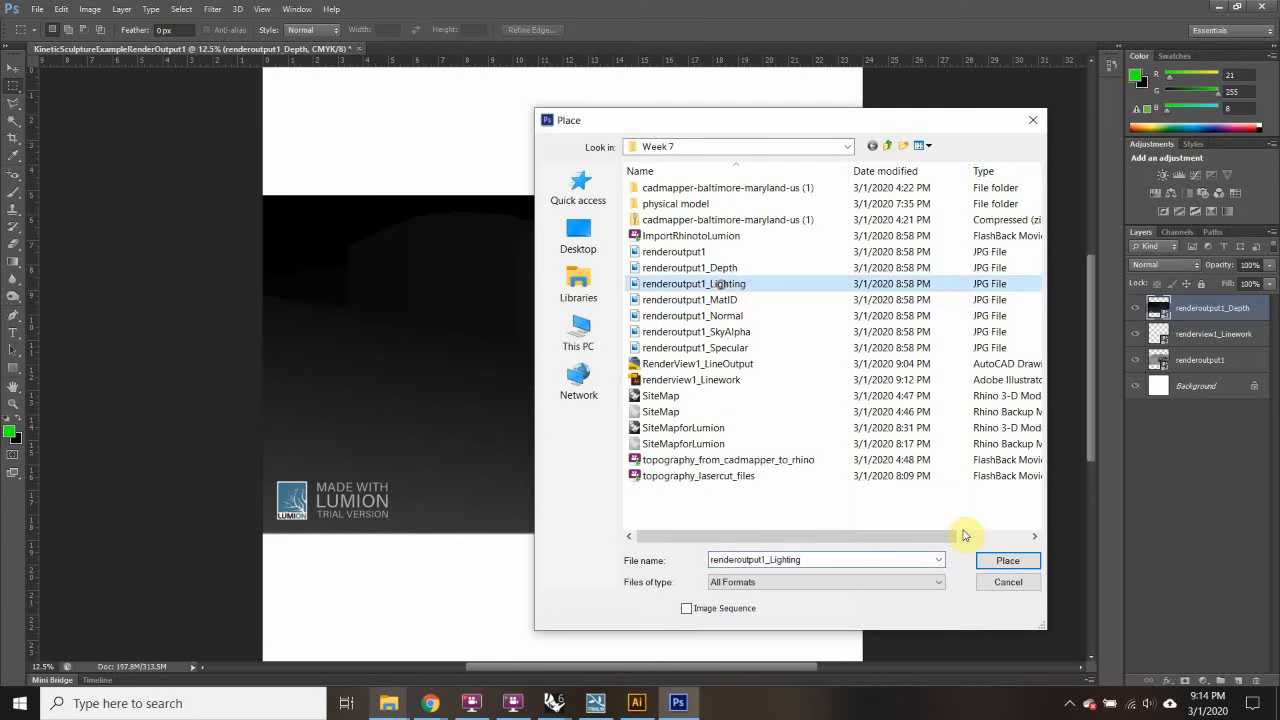
pyautogui.click(1003, 561)
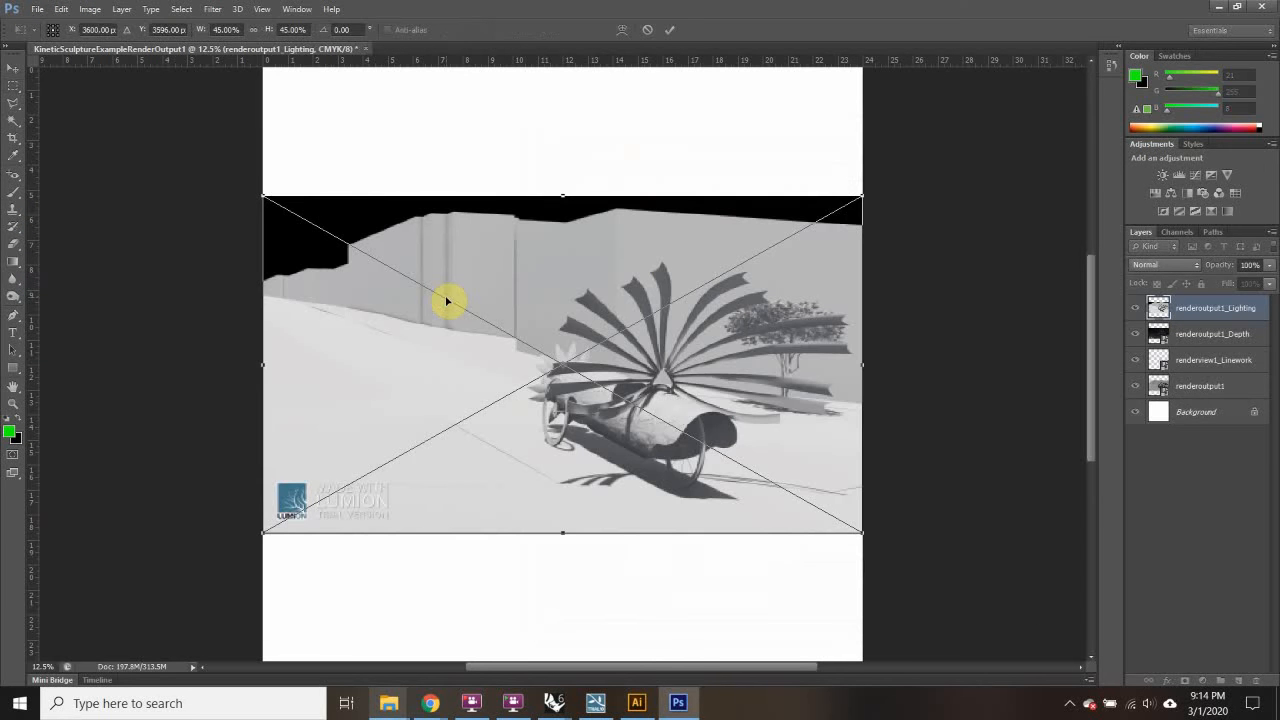
pyautogui.doubleClick(291, 243)
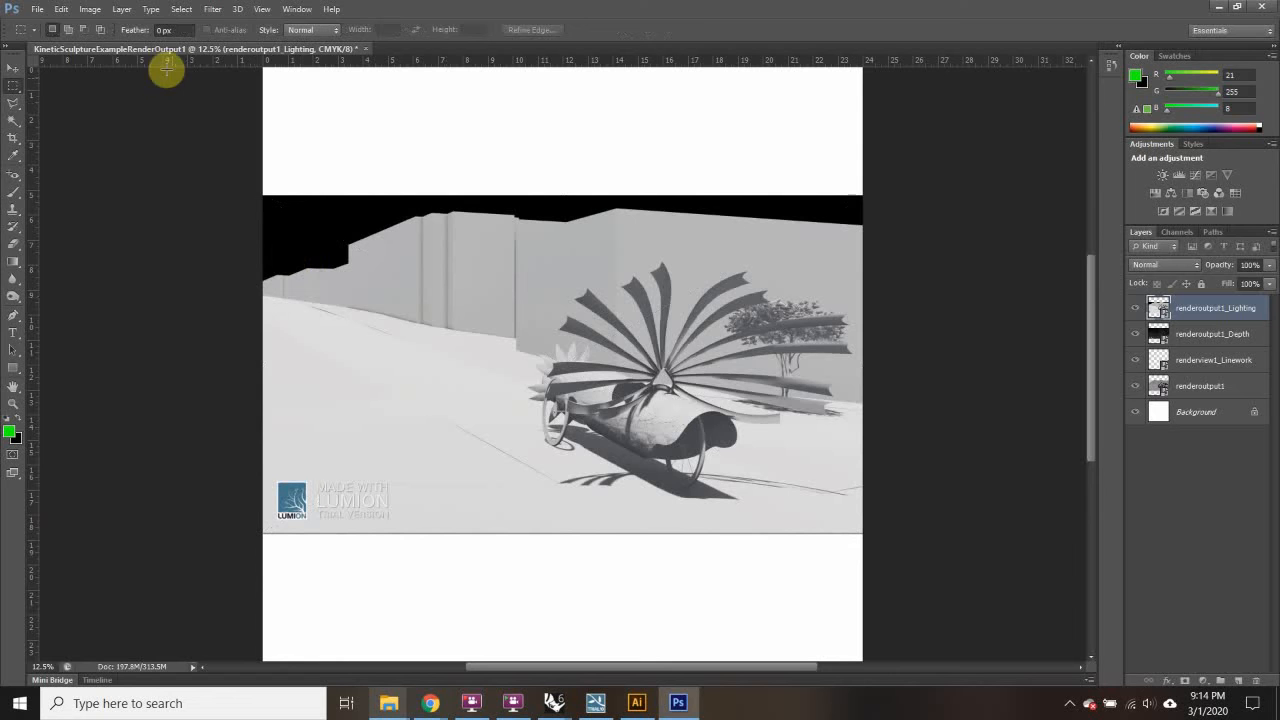
pyautogui.click(42, 13)
# Step: Place and commit renderoutput1_MatID, then start placing renderoutput1_SkyAlpha
pyautogui.click(86, 283)
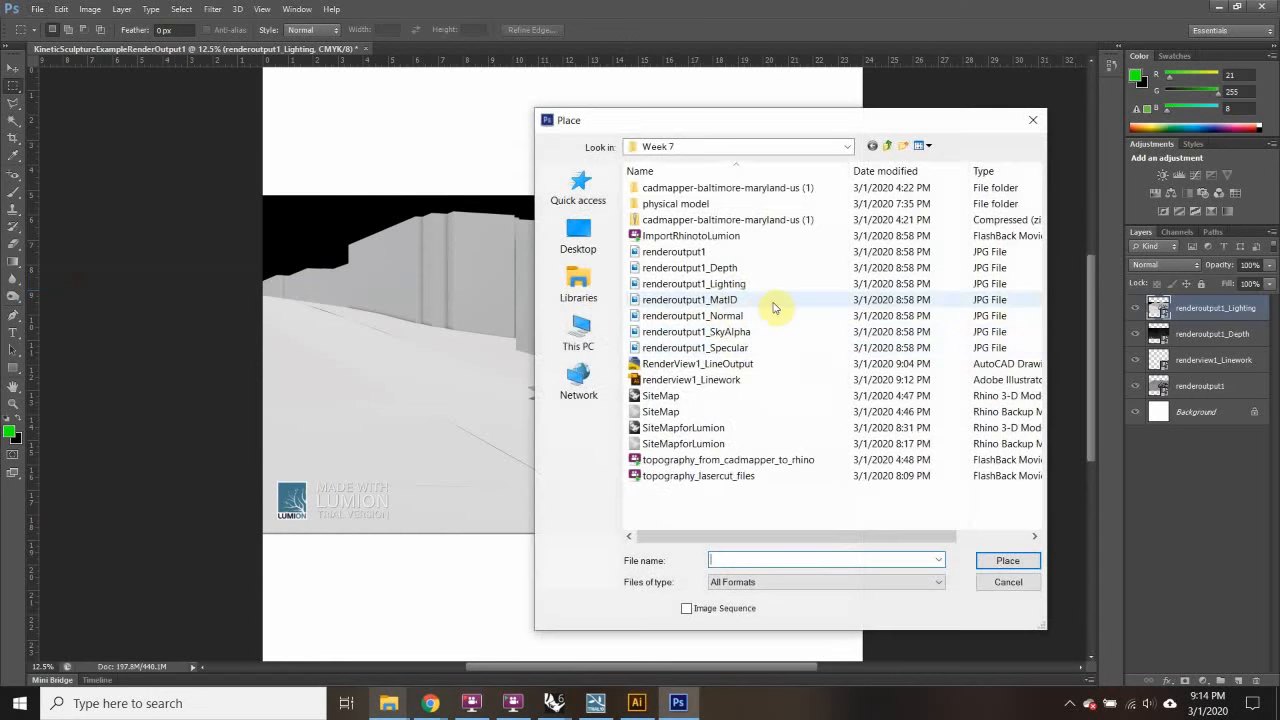
pyautogui.click(738, 299)
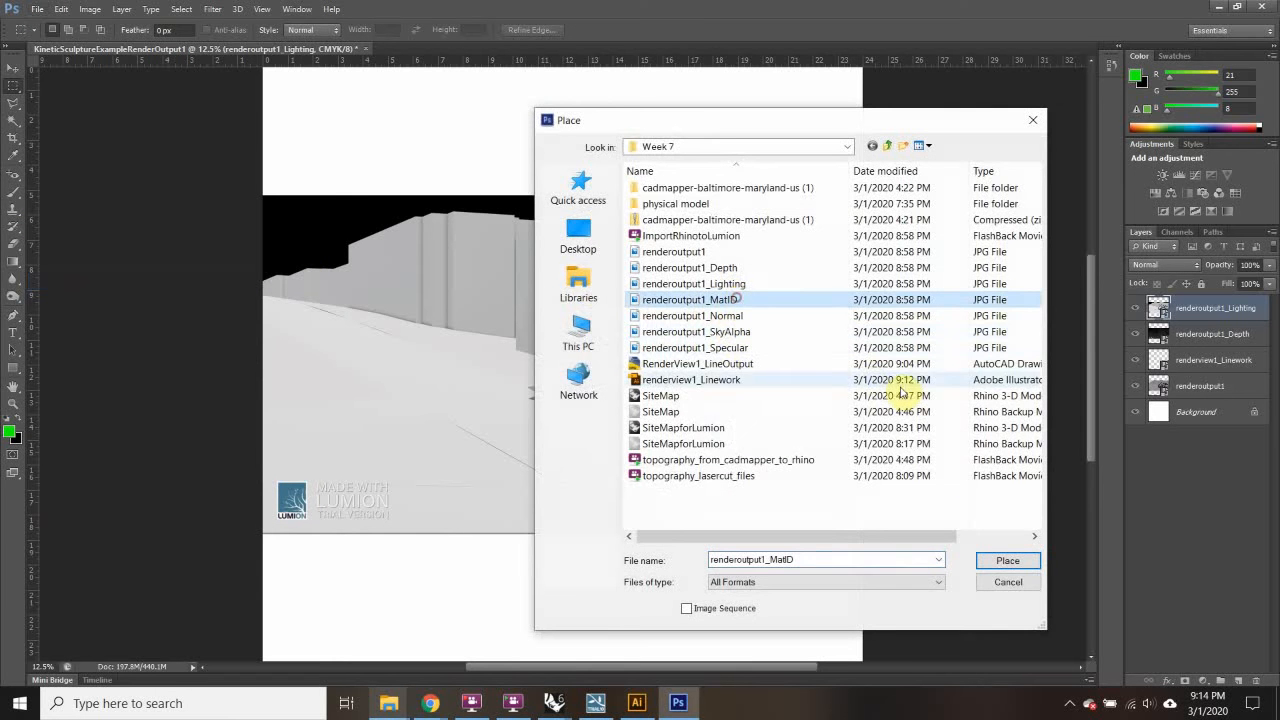
pyautogui.click(1012, 562)
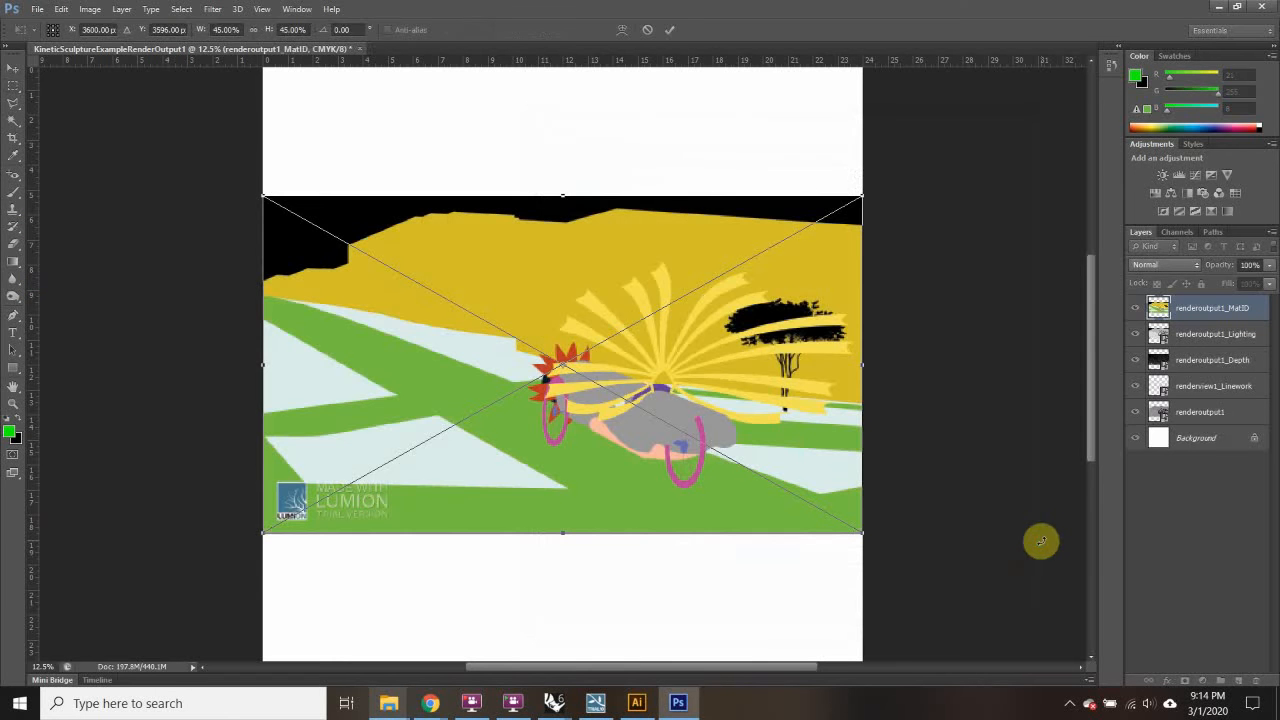
pyautogui.doubleClick(517, 443)
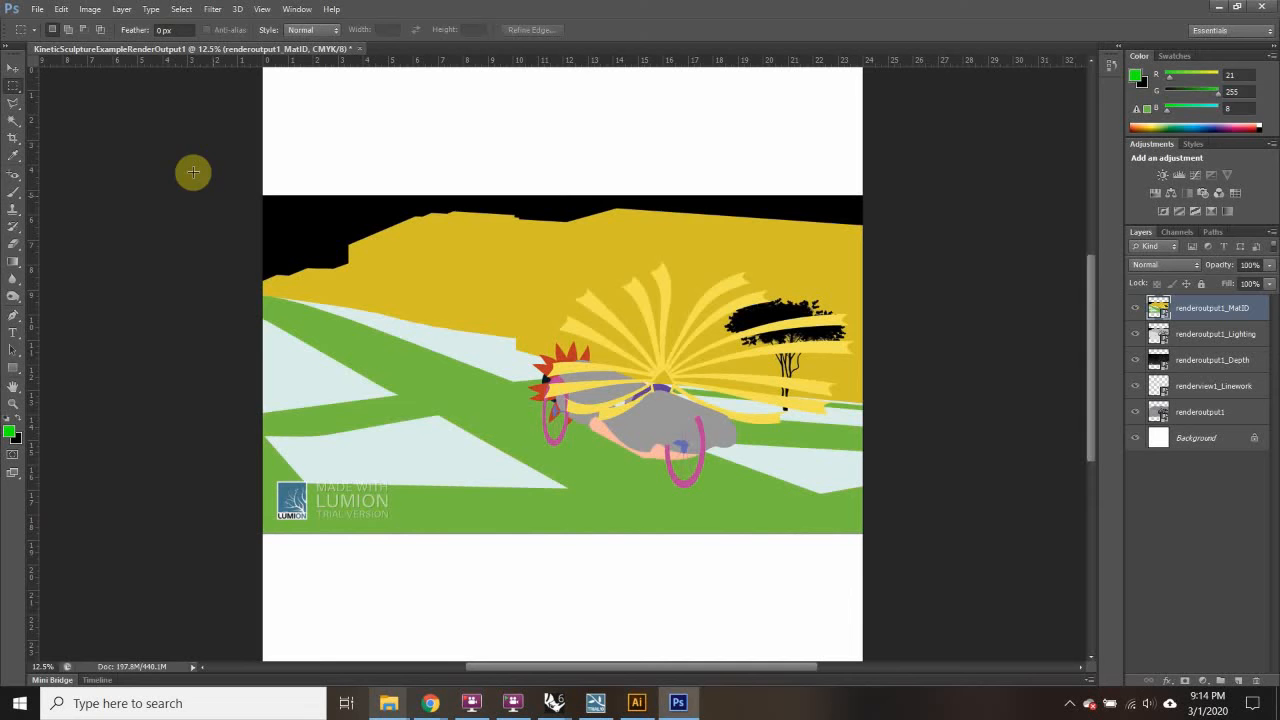
pyautogui.click(37, 12)
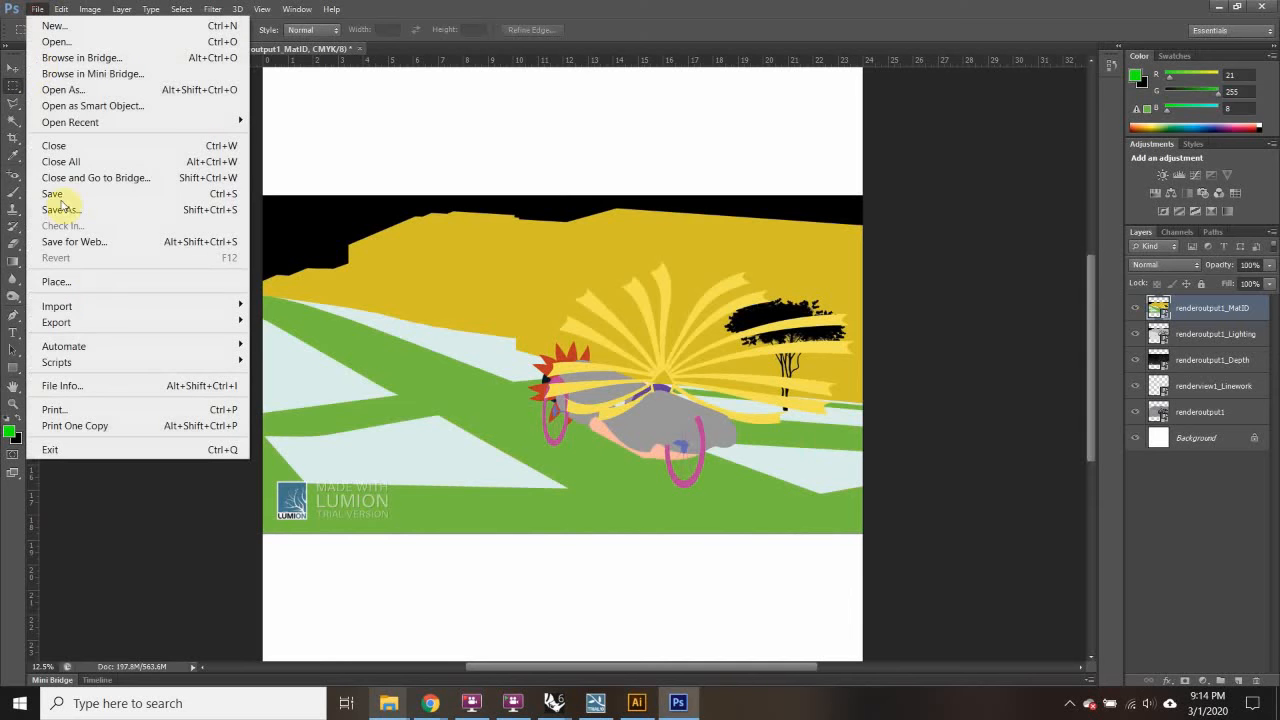
pyautogui.click(79, 284)
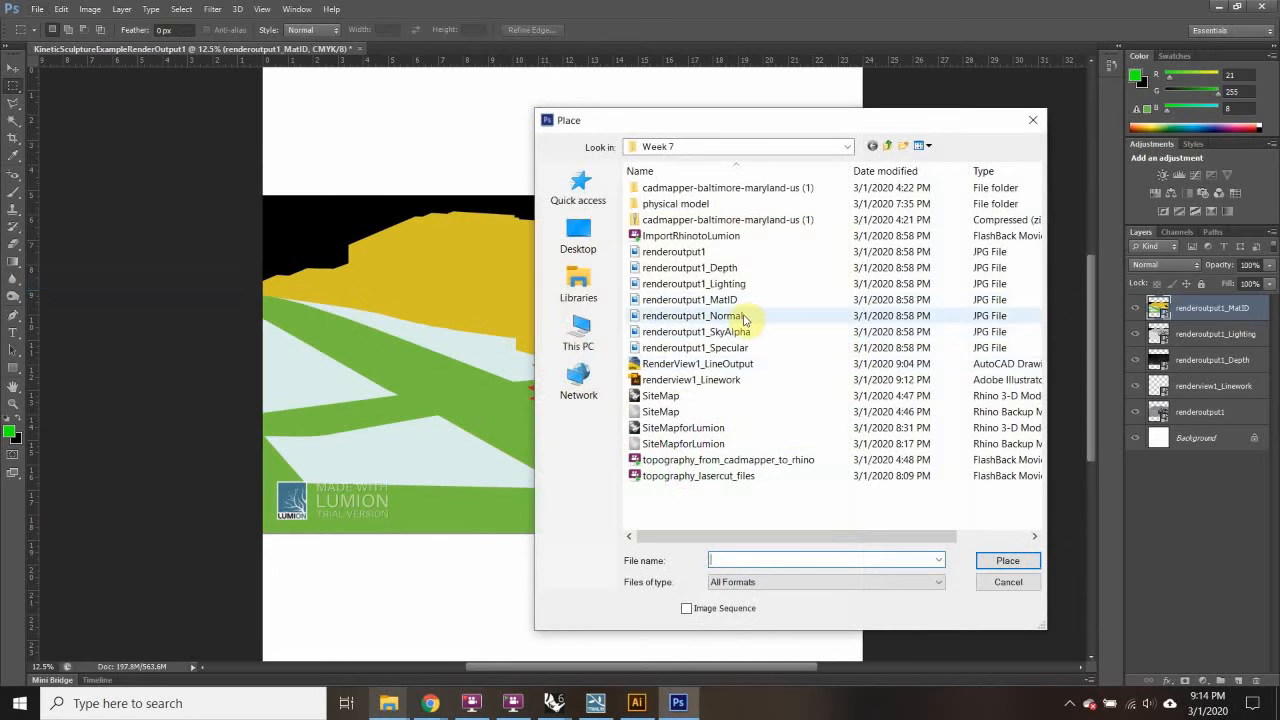
pyautogui.click(737, 331)
pyautogui.click(1020, 561)
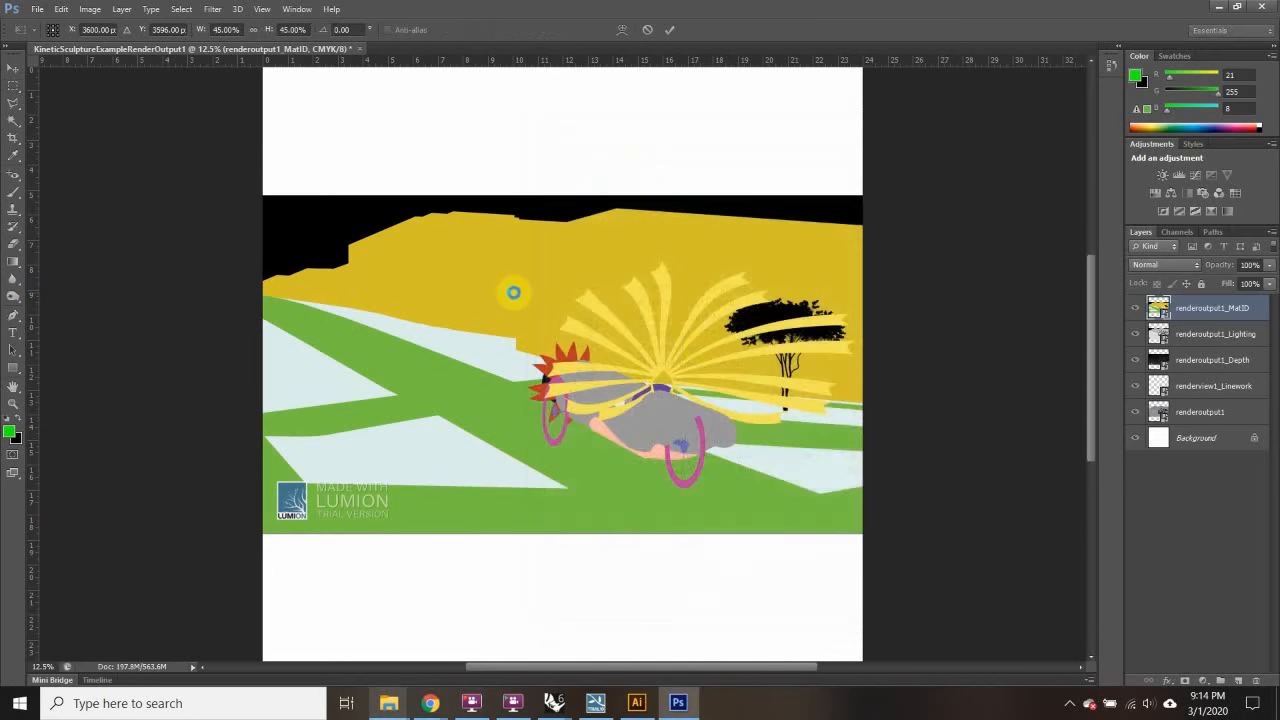
# Step: Commit the SkyAlpha layer and place renderoutput1_Specular as the top layer
pyautogui.press('Return')
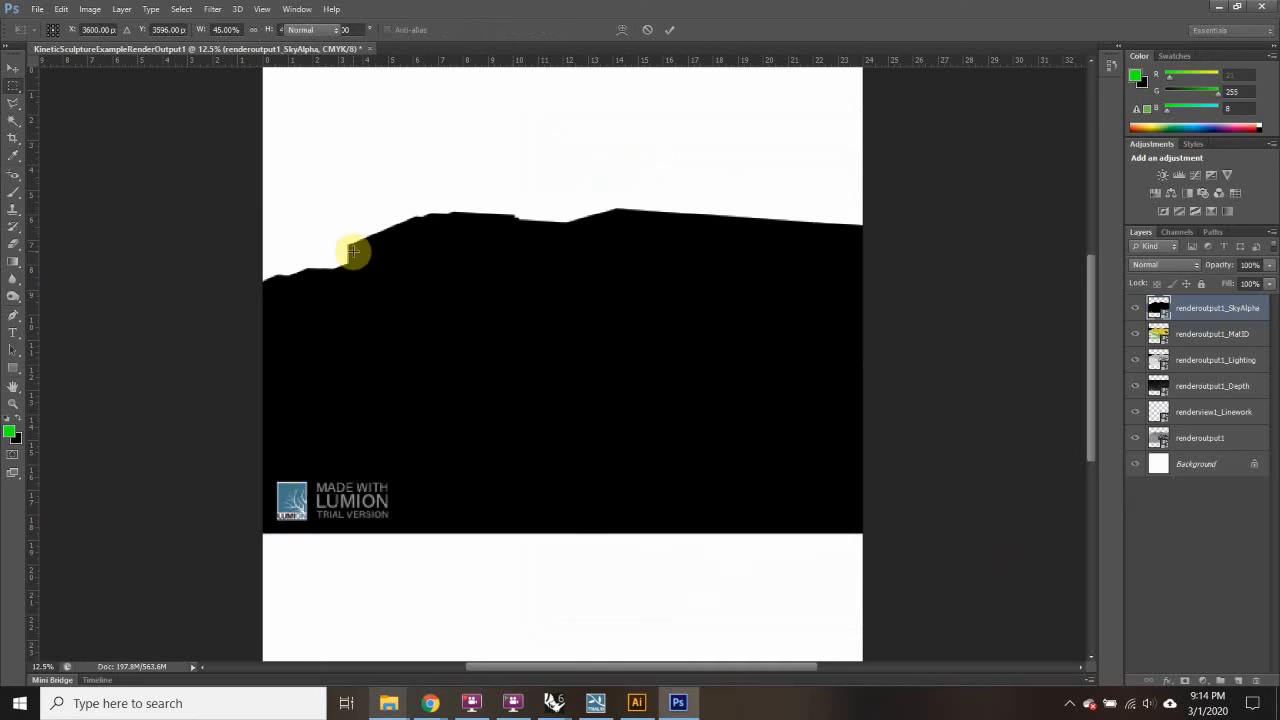
pyautogui.click(38, 9)
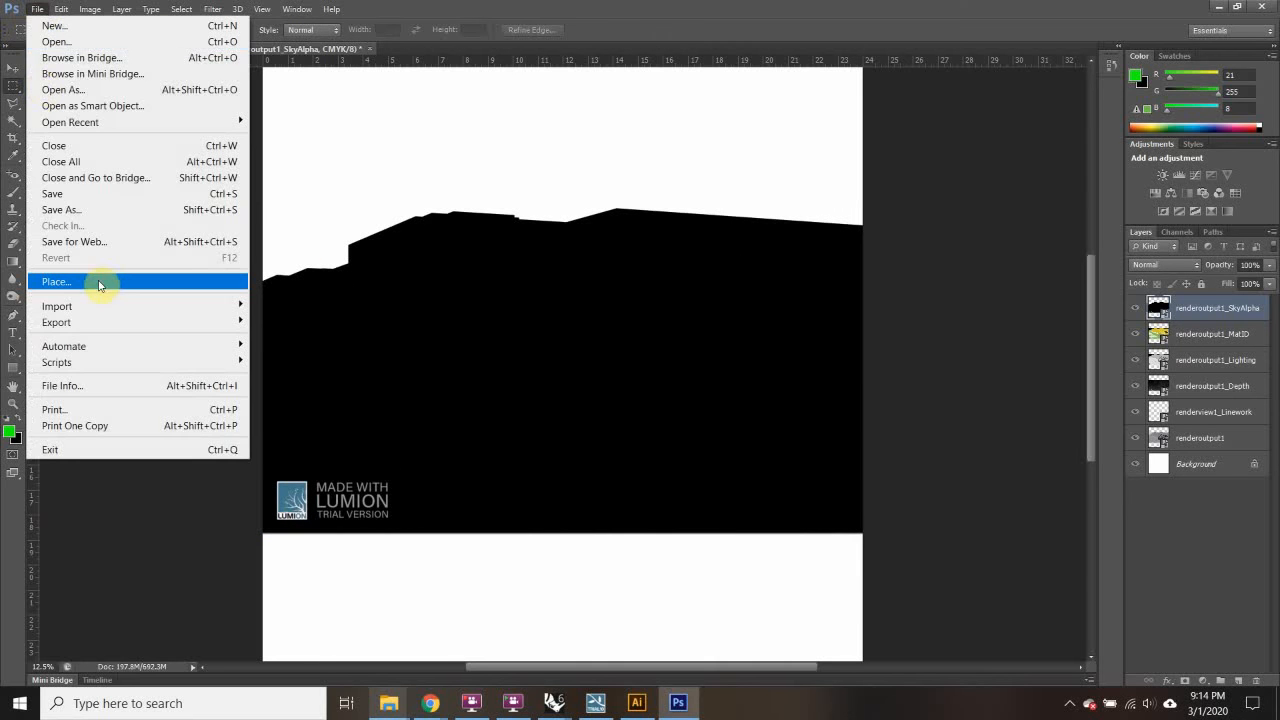
pyautogui.click(102, 282)
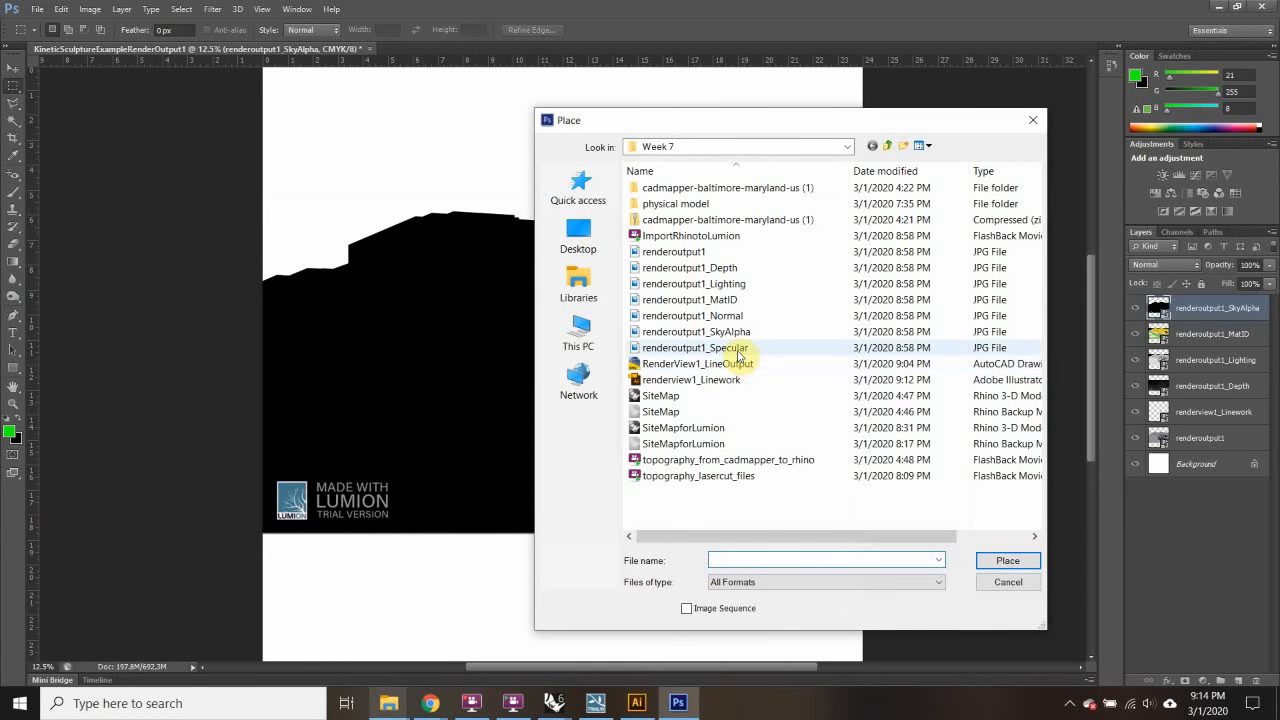
pyautogui.click(735, 349)
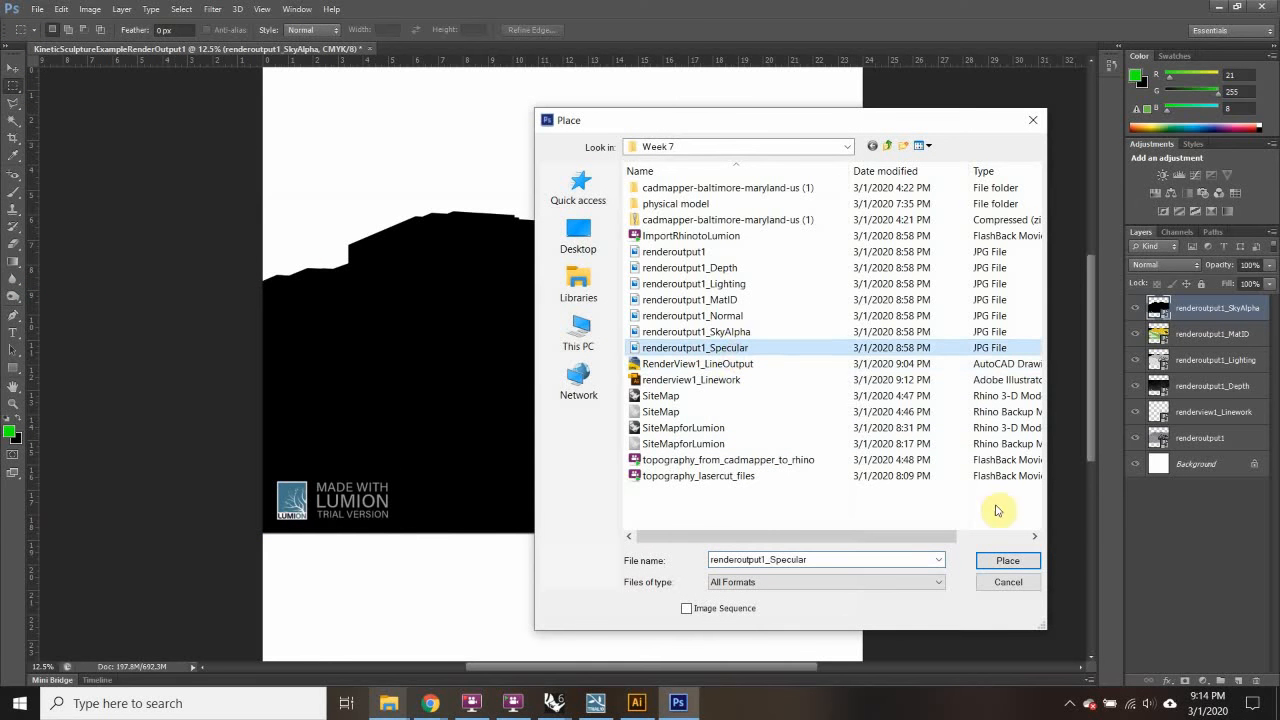
pyautogui.click(1010, 560)
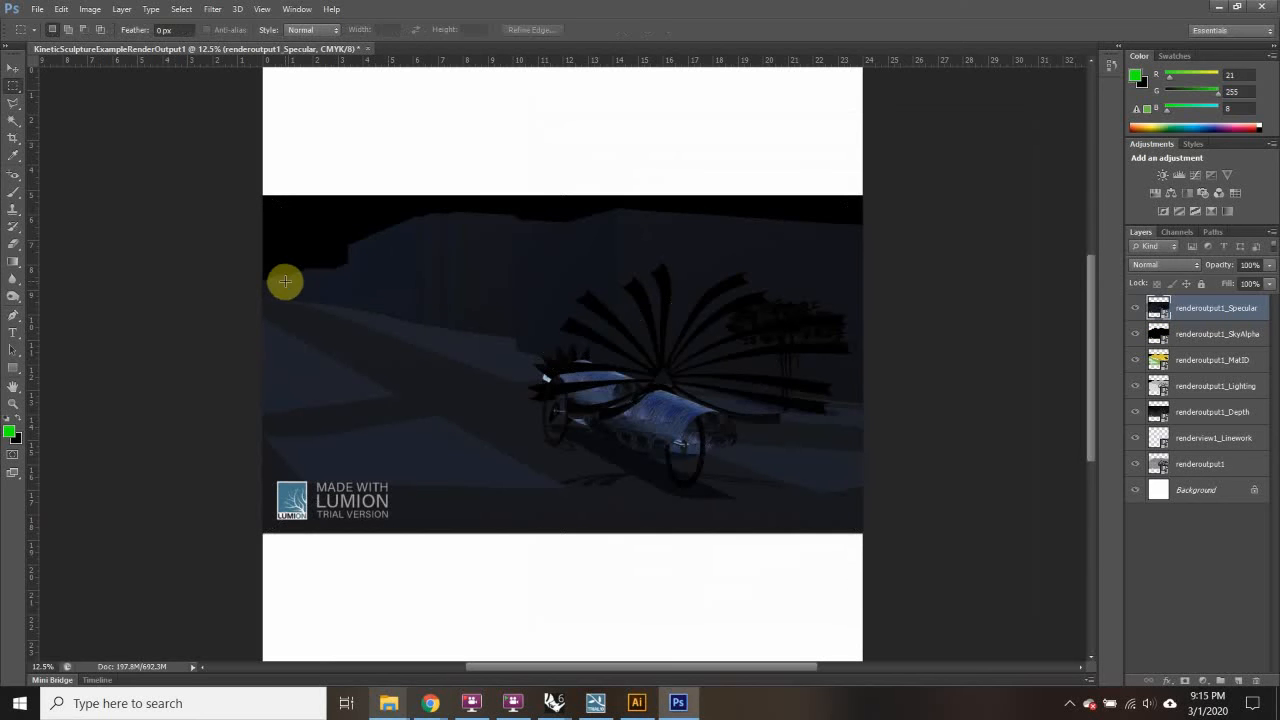
pyautogui.click(13, 69)
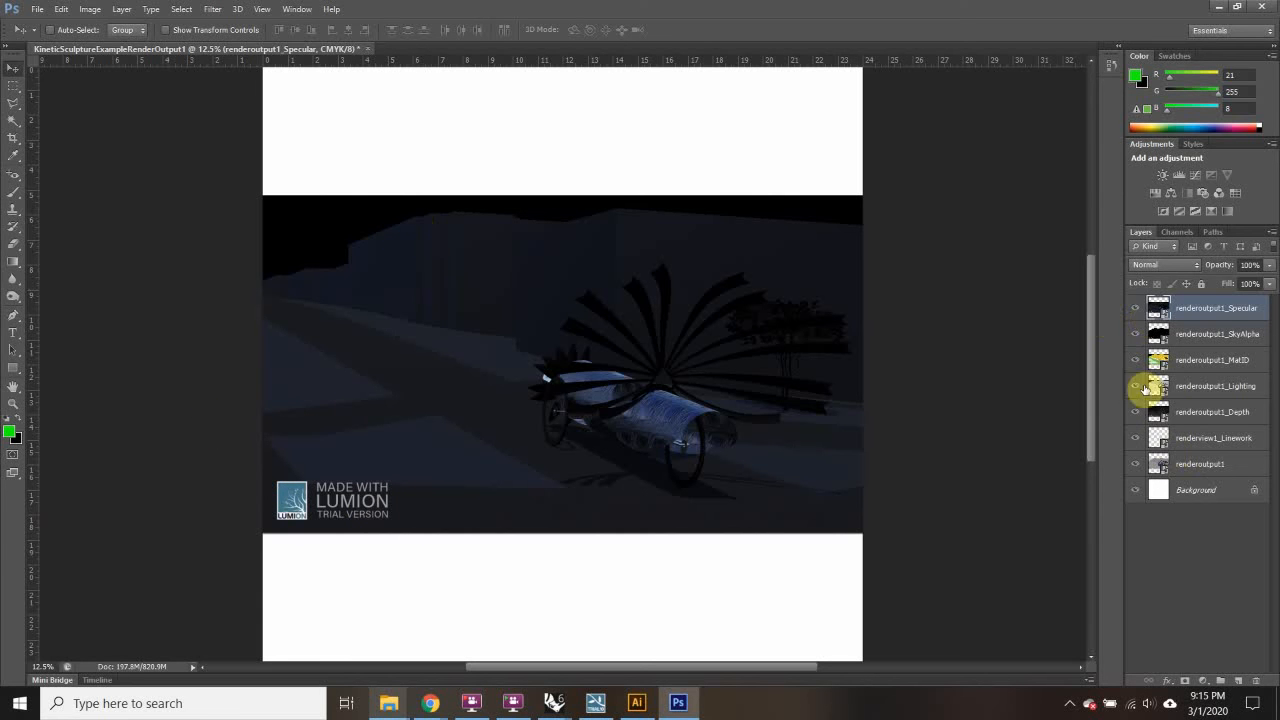
# Step: Hide the Specular-to-Depth passes, drag renderview1_Linework to the top, and reshow Lighting
pyautogui.moveTo(1138, 309); pyautogui.dragTo(1133, 433)
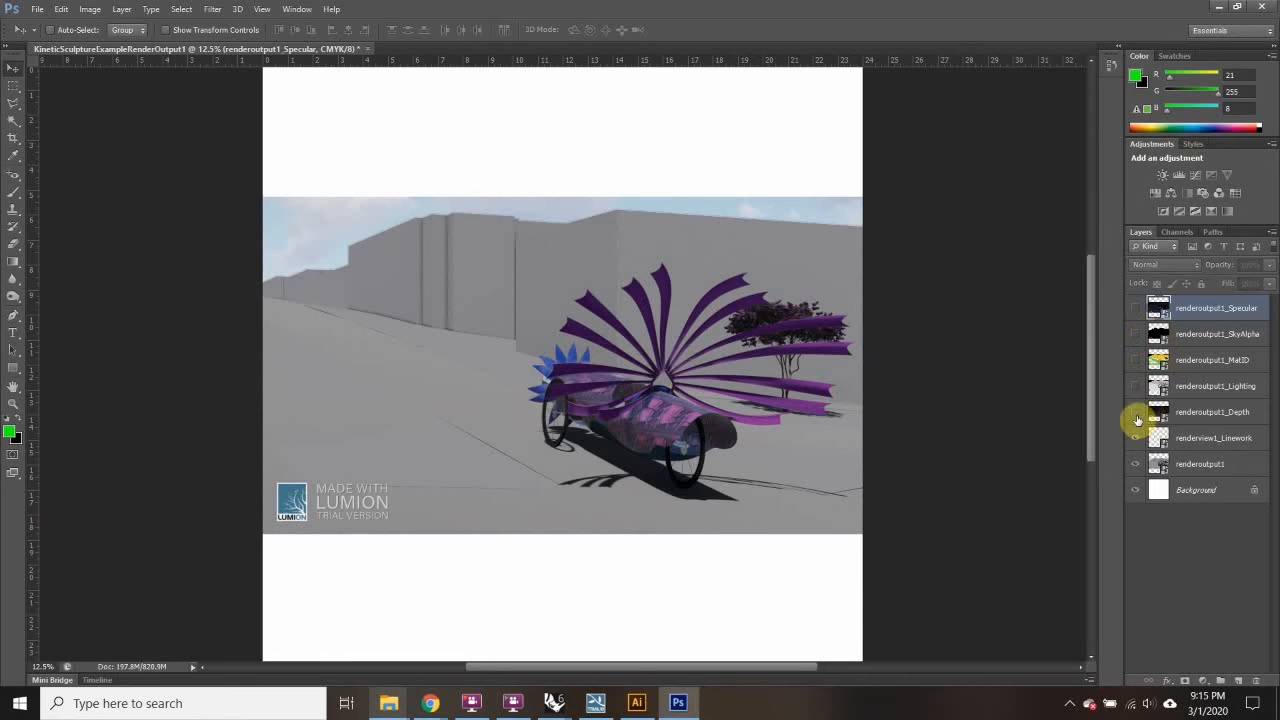
pyautogui.click(1210, 386)
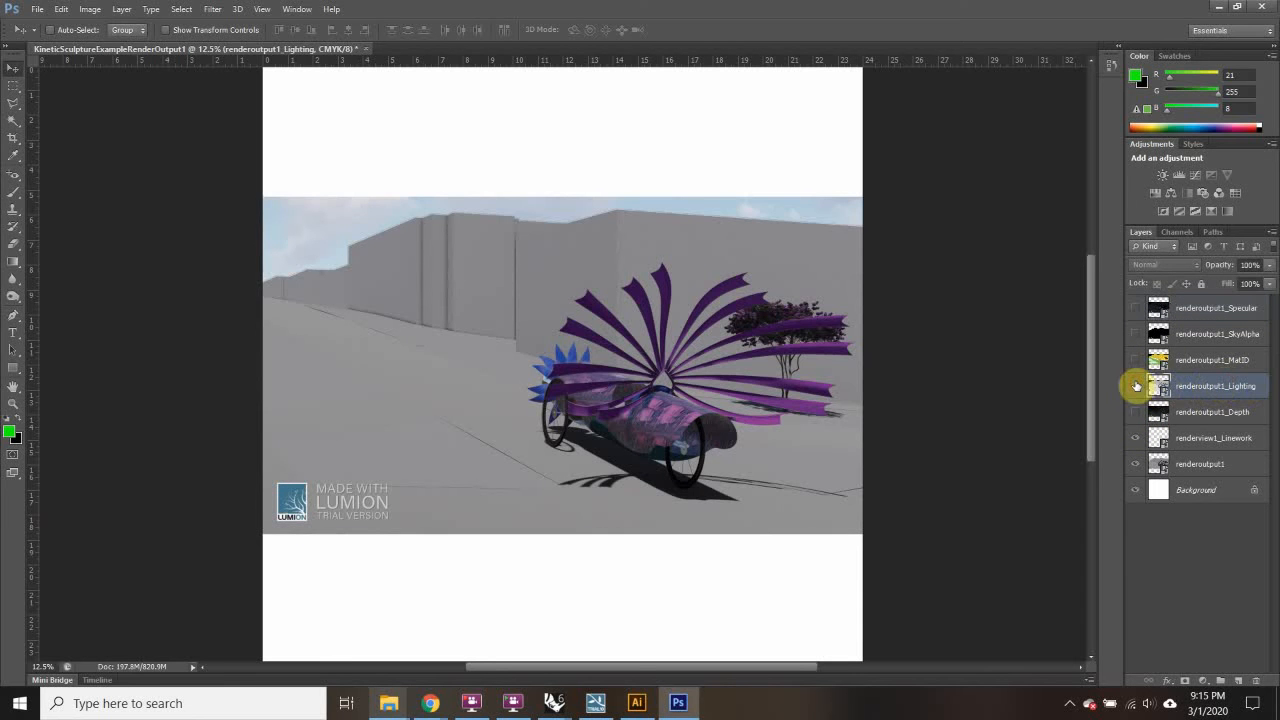
pyautogui.click(1136, 386)
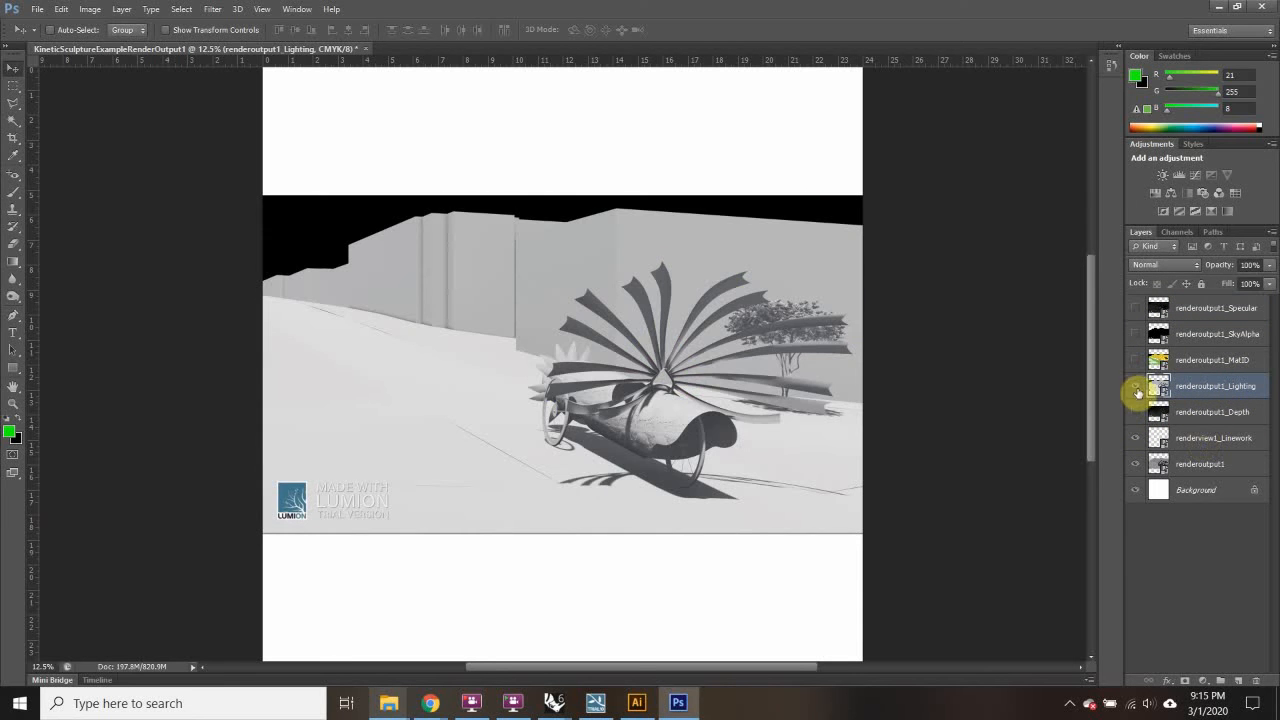
pyautogui.click(1136, 388)
pyautogui.click(1215, 445)
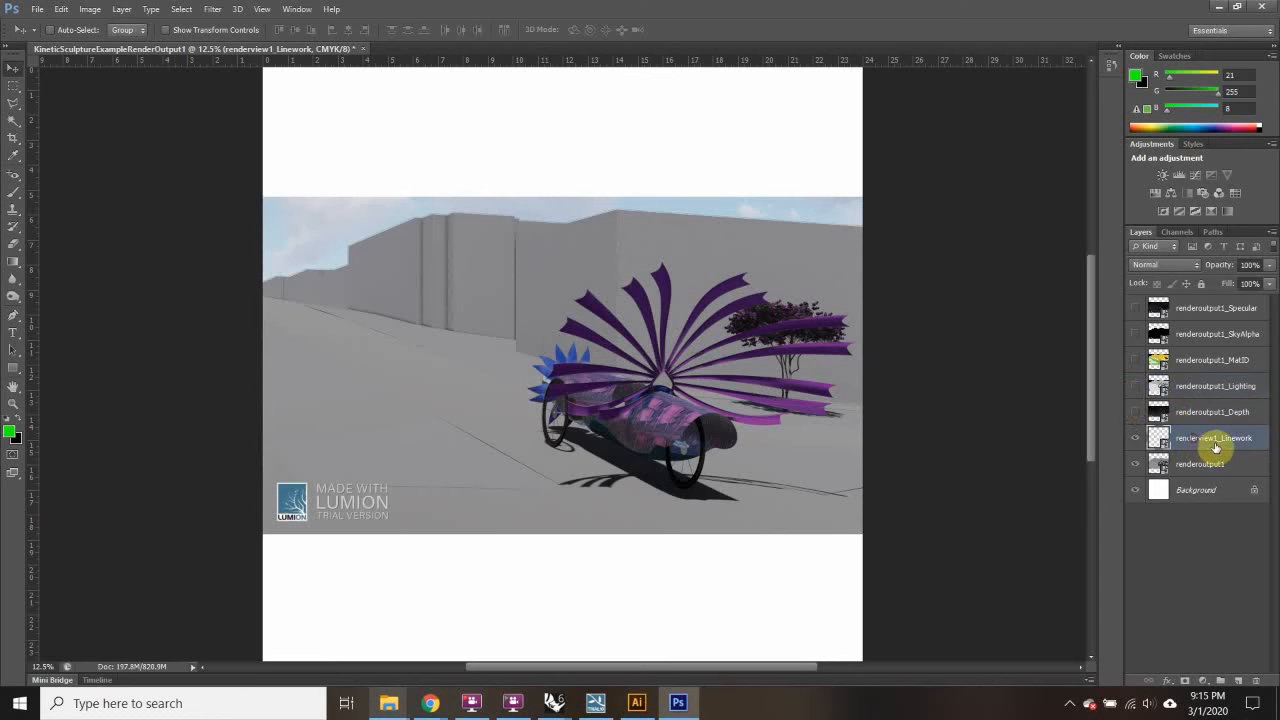
pyautogui.moveTo(1216, 446); pyautogui.dragTo(1214, 300)
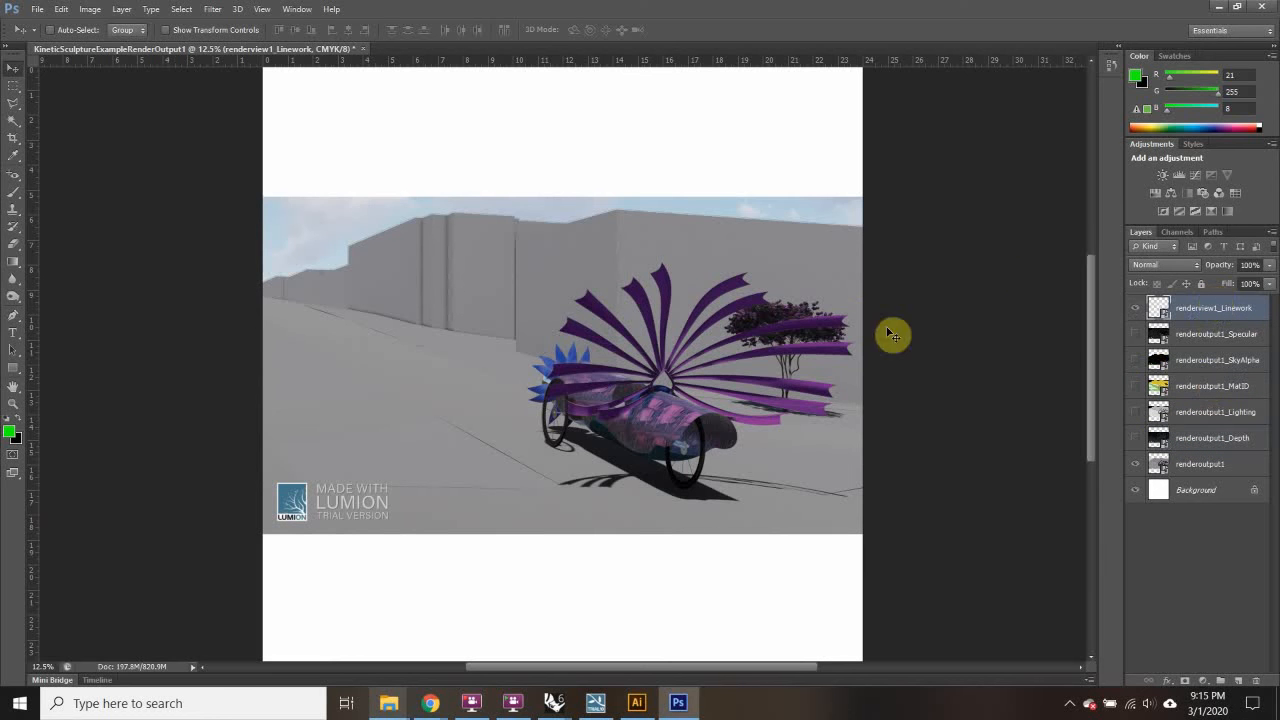
pyautogui.click(1136, 414)
pyautogui.click(1208, 413)
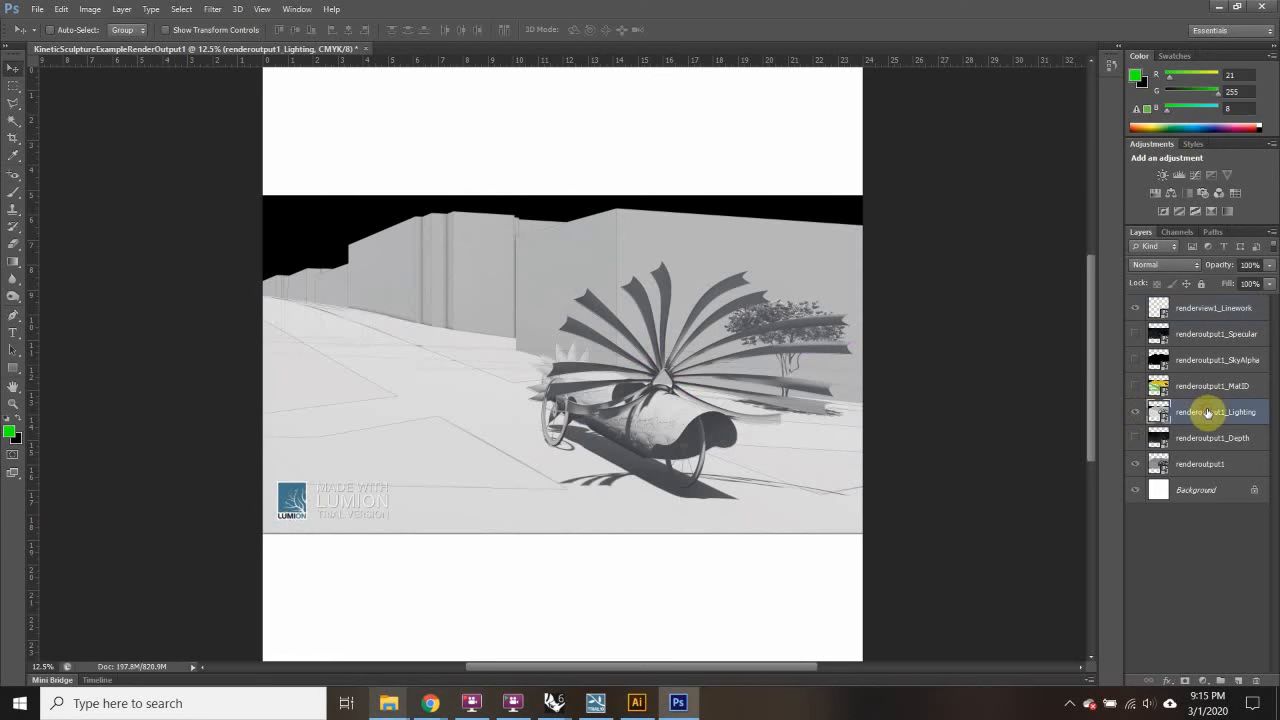
# Step: Try blend modes on renderoutput1_Lighting, settle on Color Dodge, and set opacity to 25%
pyautogui.click(1196, 268)
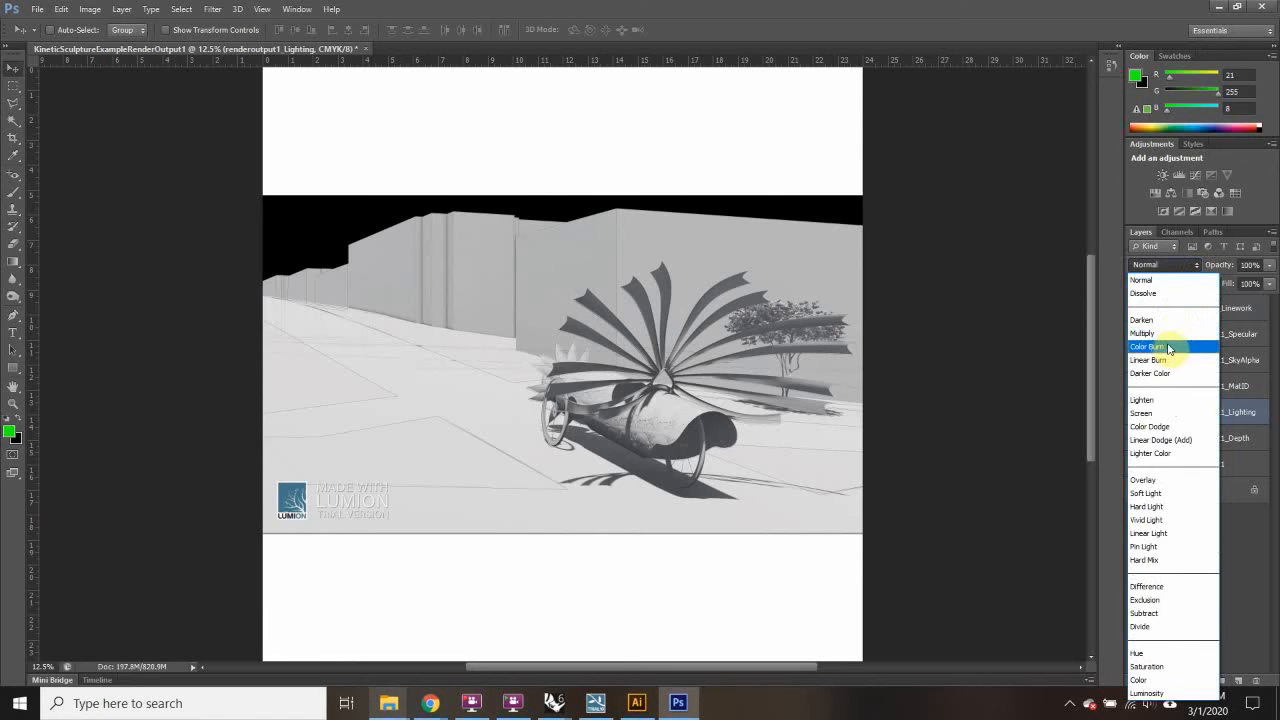
pyautogui.click(1155, 312)
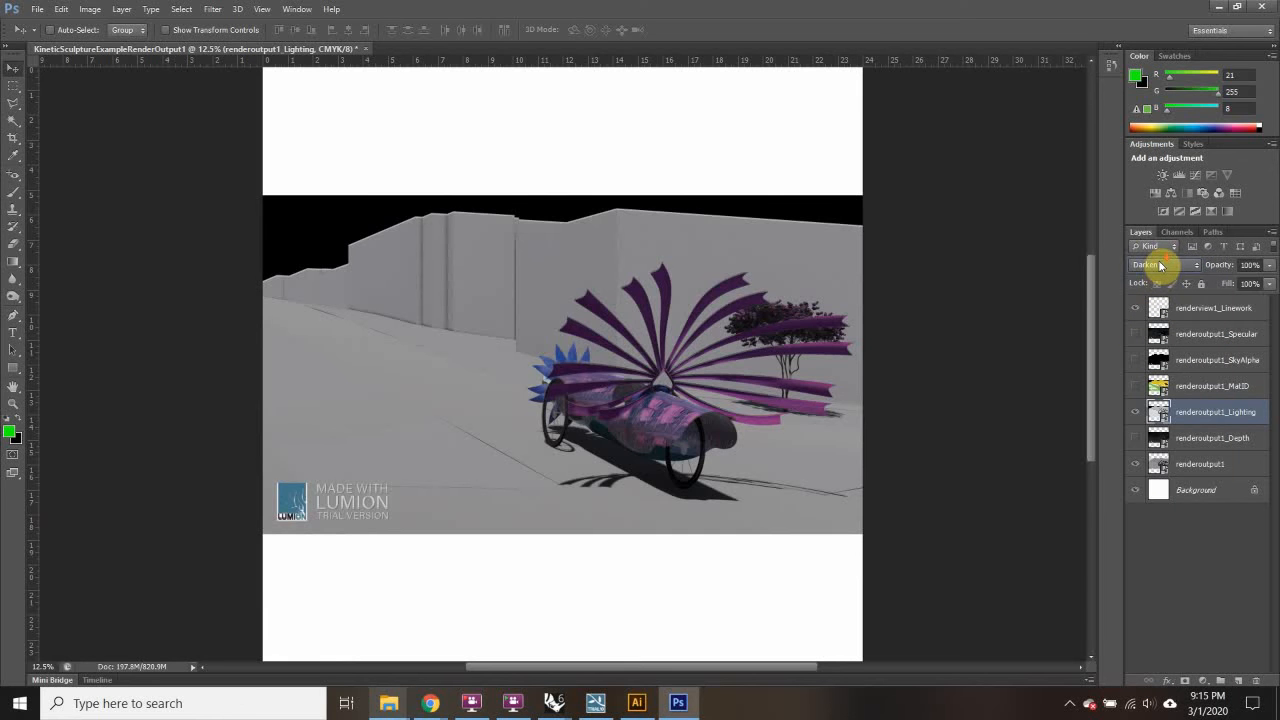
pyautogui.scroll(-1, 1160, 265)
pyautogui.scroll(-2, 1162, 266)
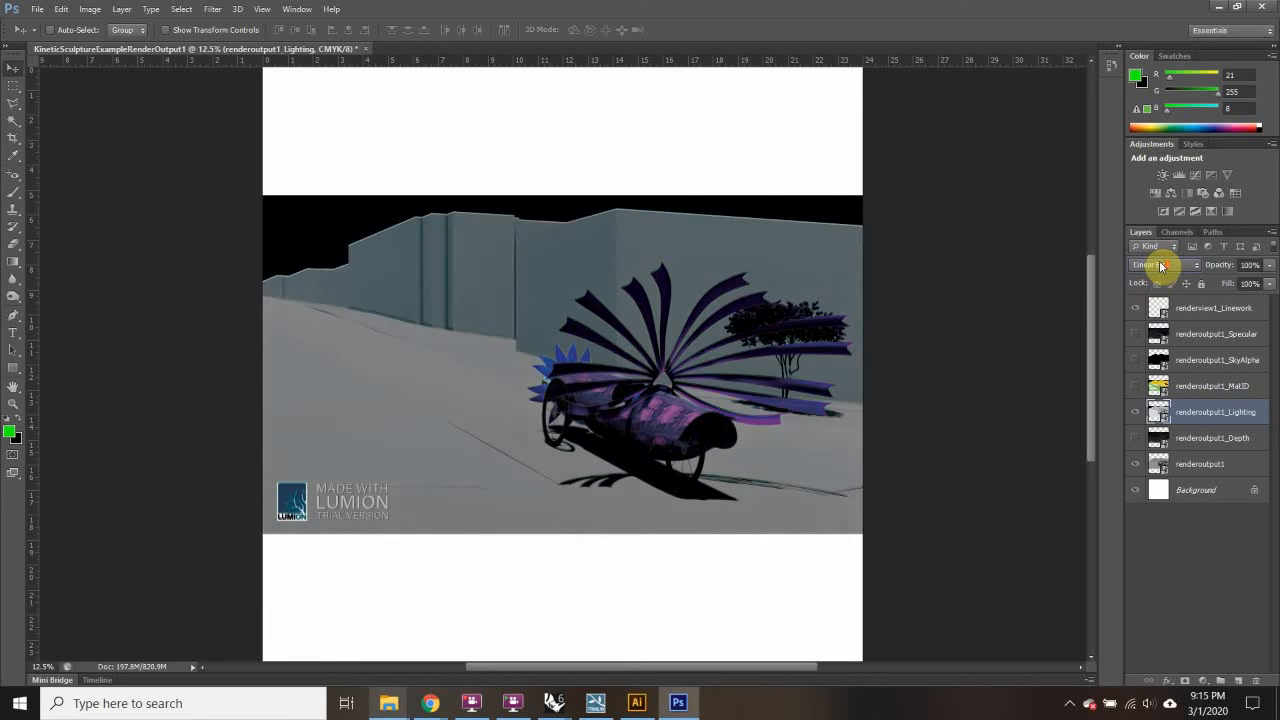
pyautogui.scroll(-1, 1160, 266)
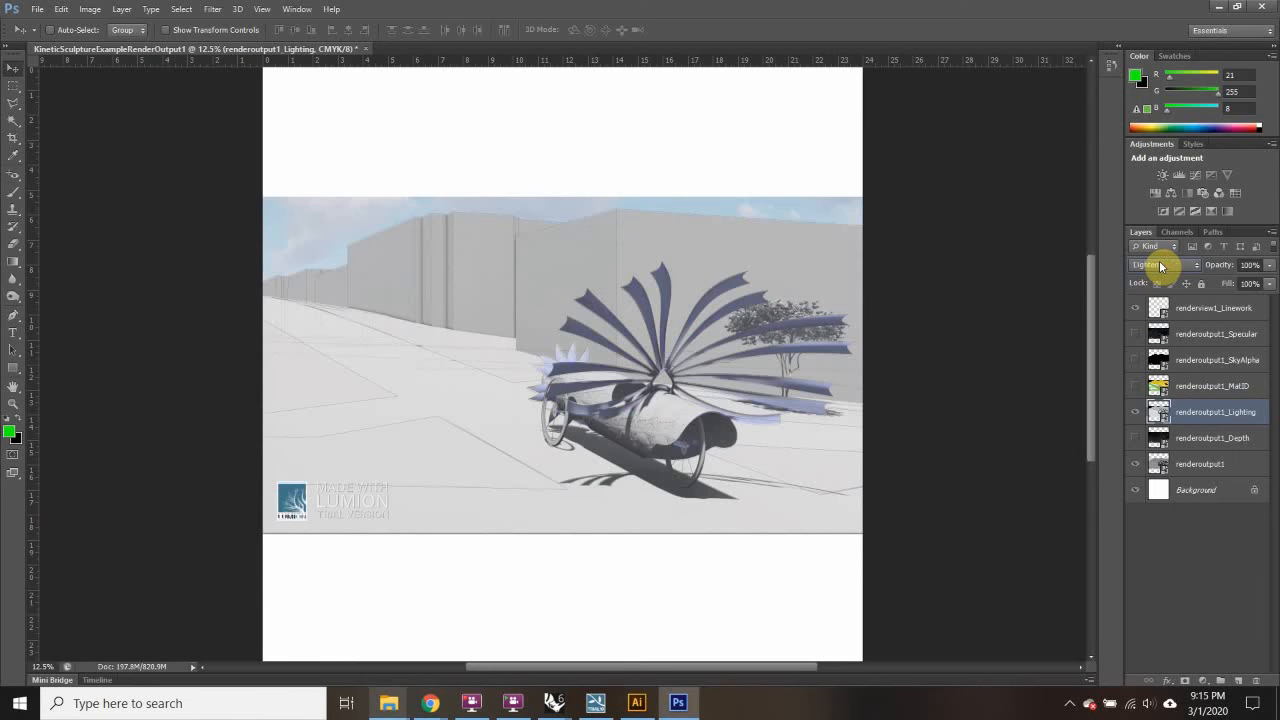
pyautogui.scroll(-1, 1160, 266)
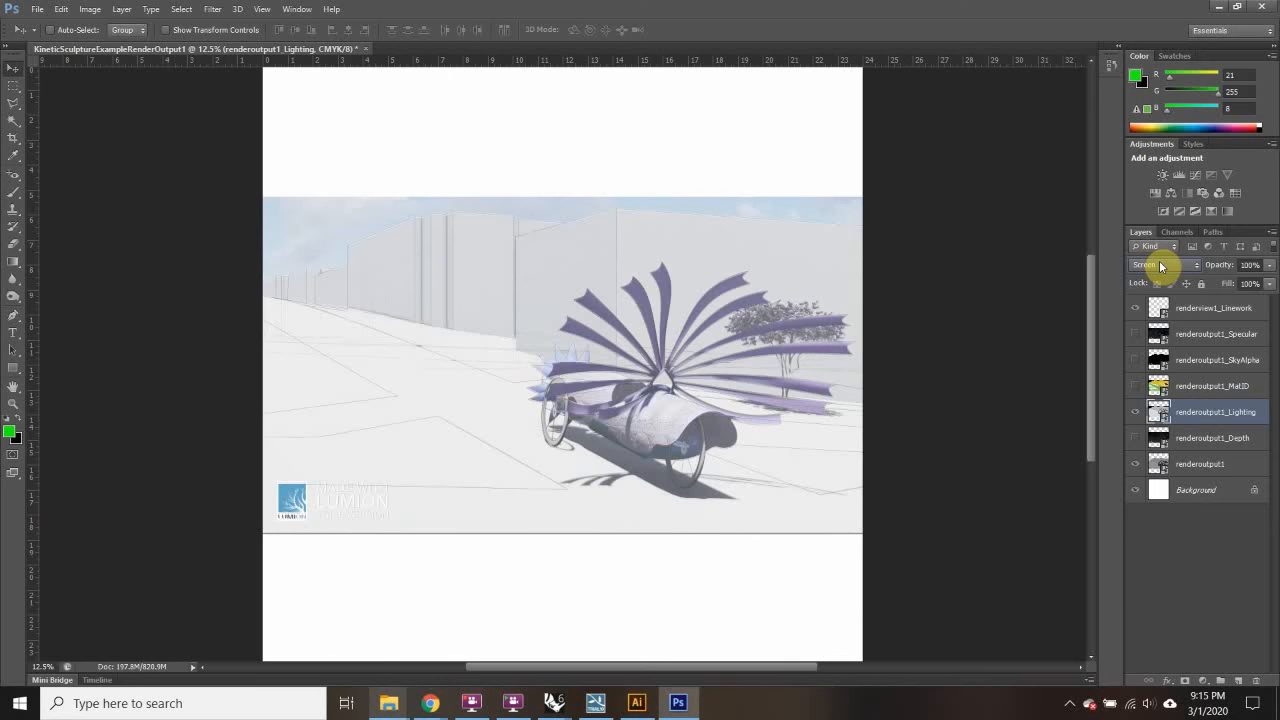
pyautogui.scroll(-1, 1160, 266)
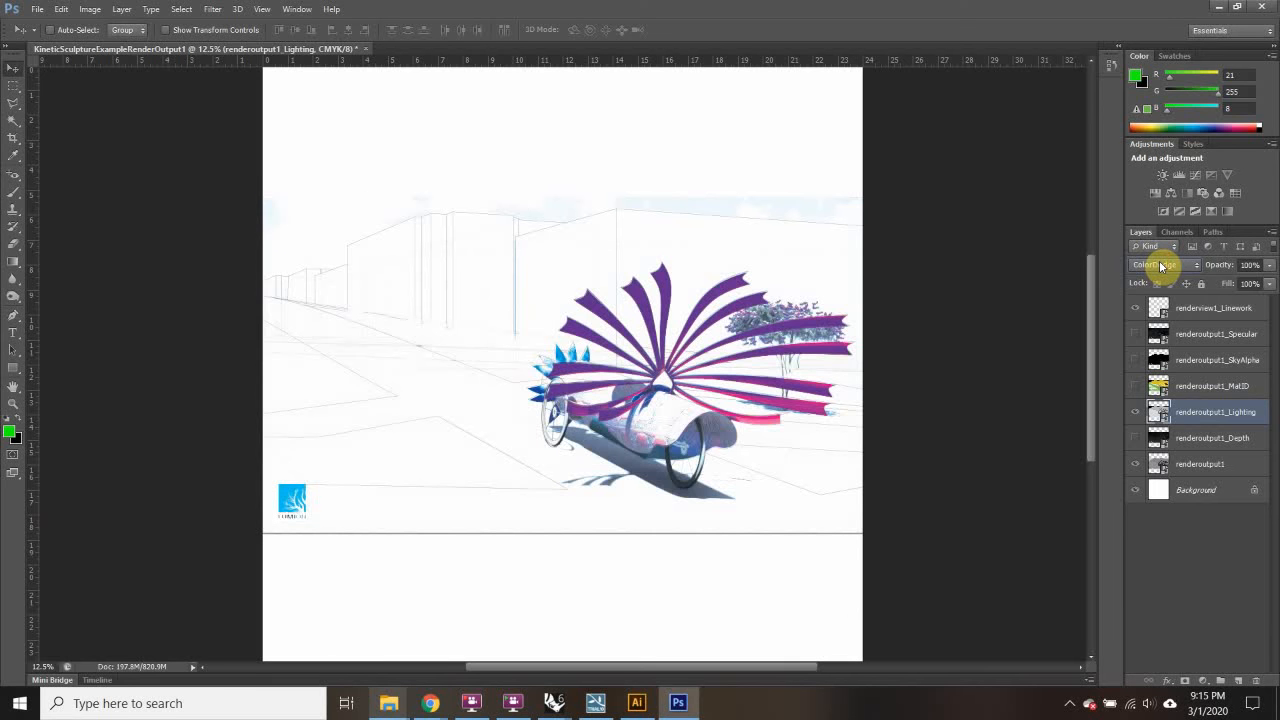
pyautogui.scroll(-1, 1160, 266)
pyautogui.scroll(1, 1160, 266)
pyautogui.moveTo(1269, 266); pyautogui.dragTo(1232, 283)
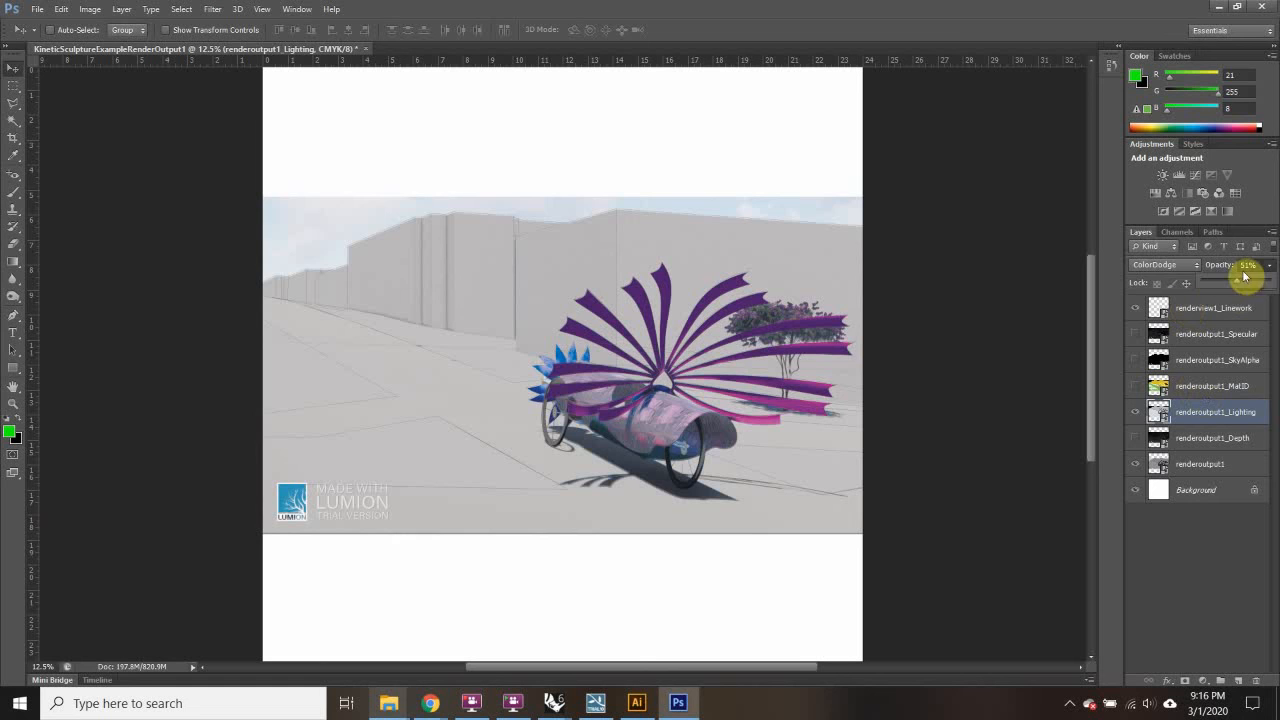
pyautogui.moveTo(1214, 284); pyautogui.dragTo(1218, 284)
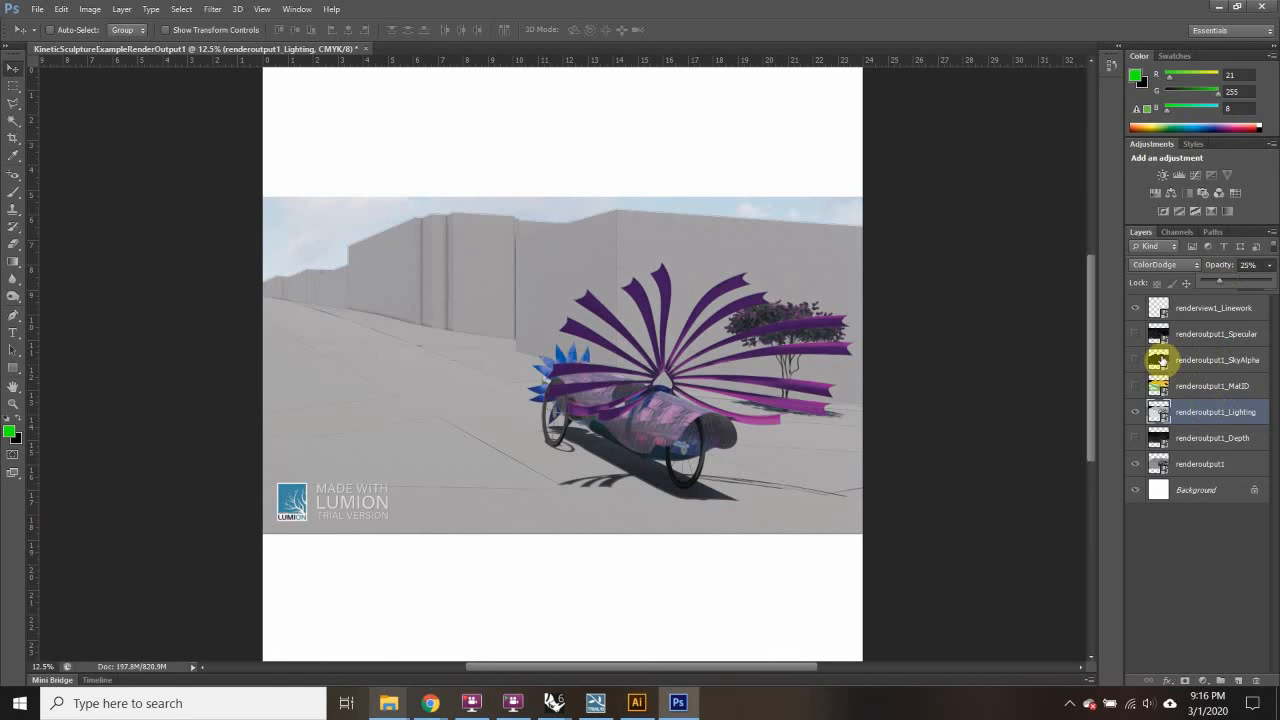
# Step: Show and select renderoutput1_Depth and lower its opacity to 18%
pyautogui.click(1208, 440)
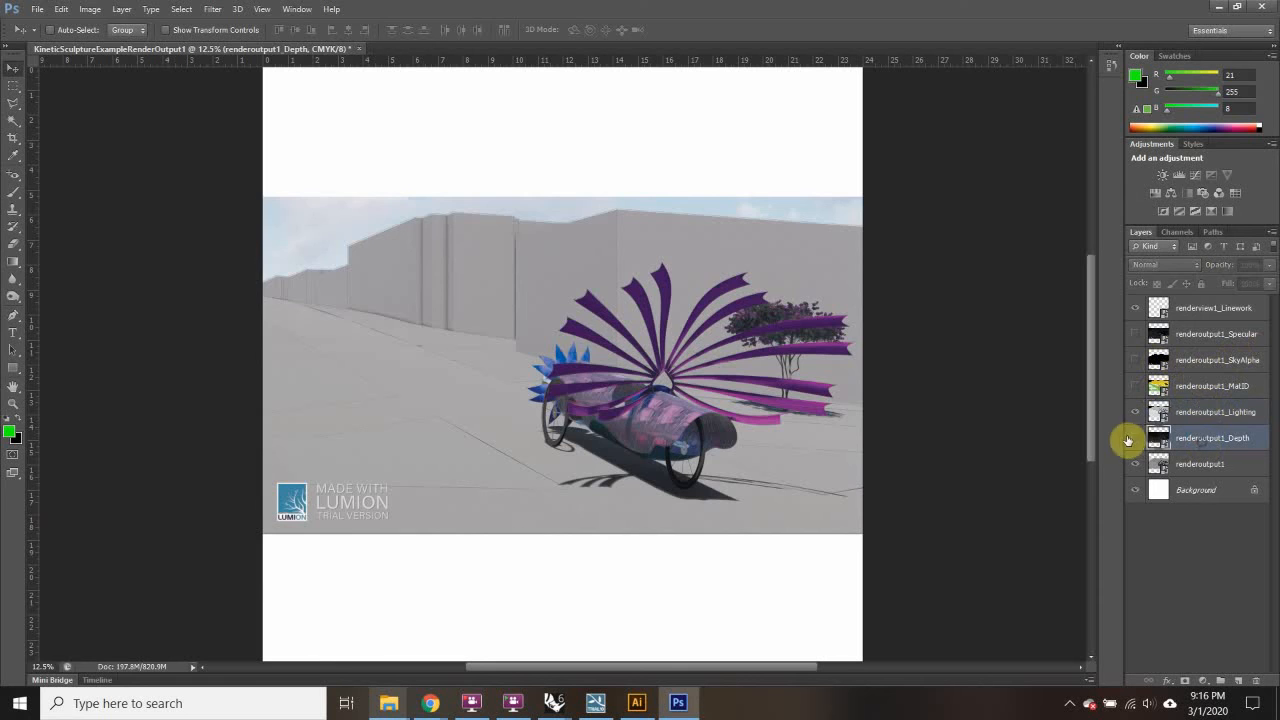
pyautogui.click(1135, 440)
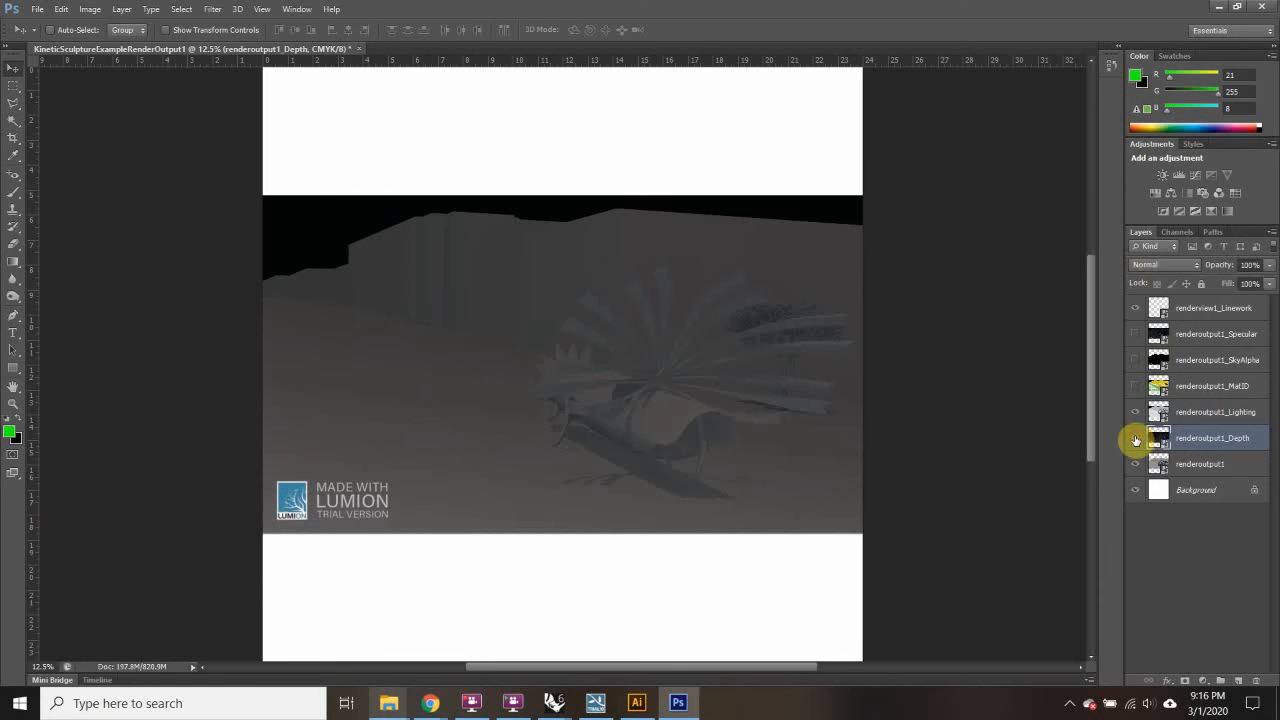
pyautogui.click(1170, 265)
pyautogui.click(1168, 319)
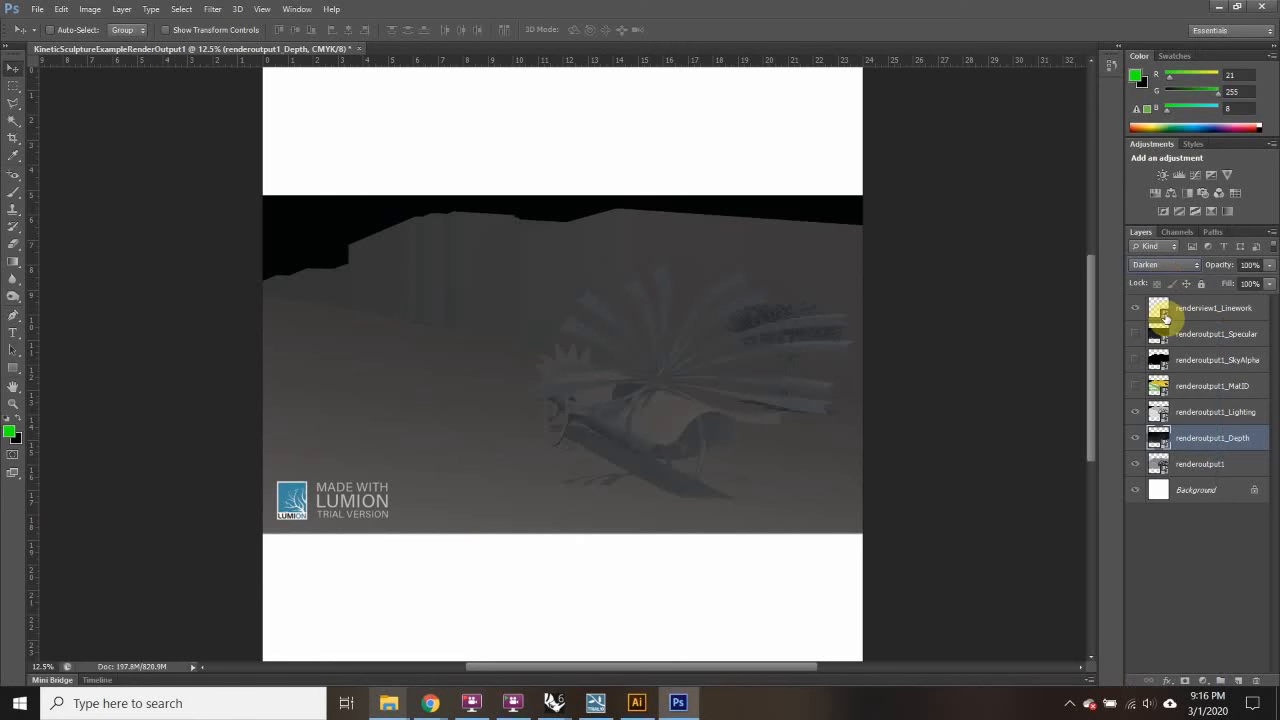
pyautogui.moveTo(1274, 268); pyautogui.dragTo(1212, 284)
# Step: Cycle through the Depth layer's blend modes and leave it on Hard Mix
pyautogui.click(1172, 266)
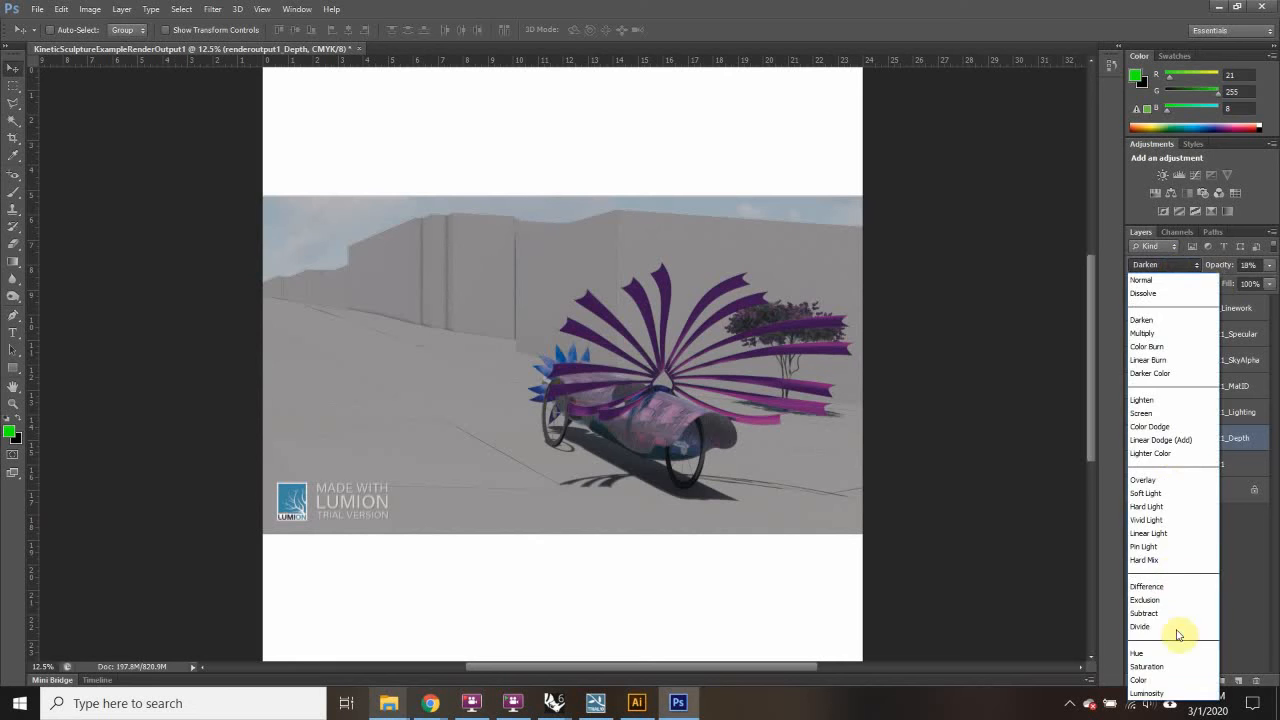
pyautogui.click(1151, 677)
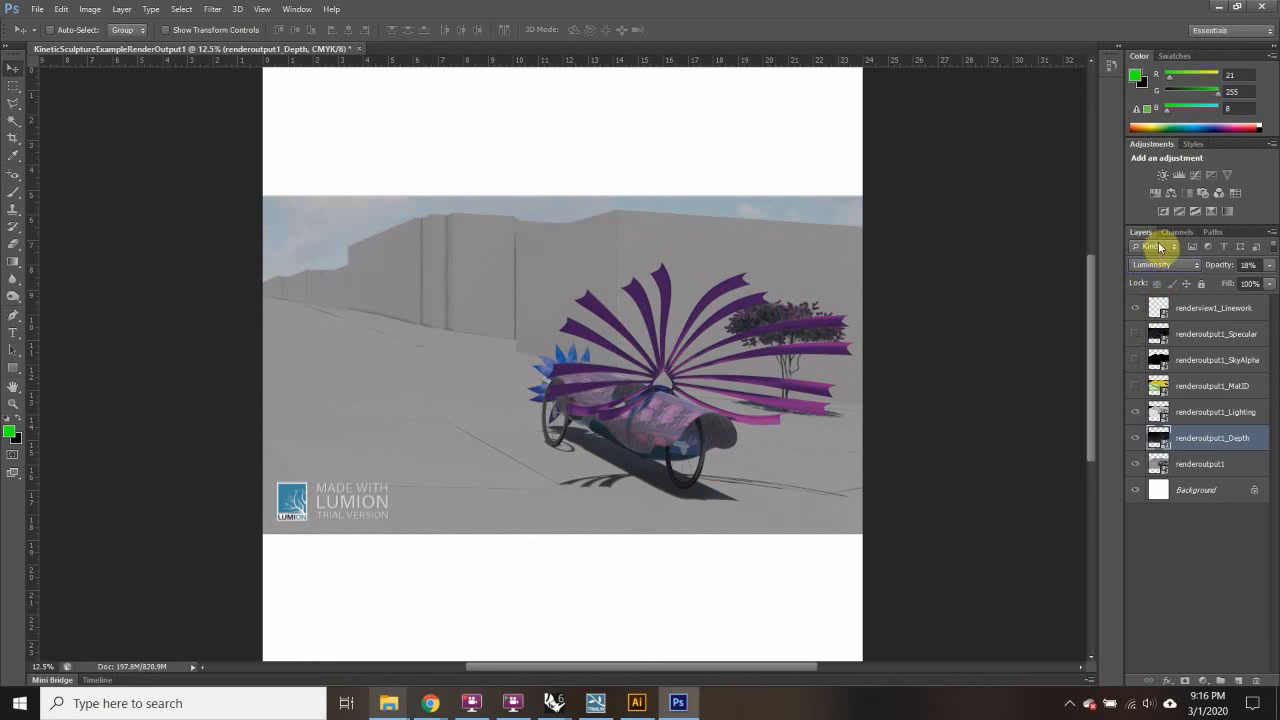
pyautogui.scroll(1, 1157, 267)
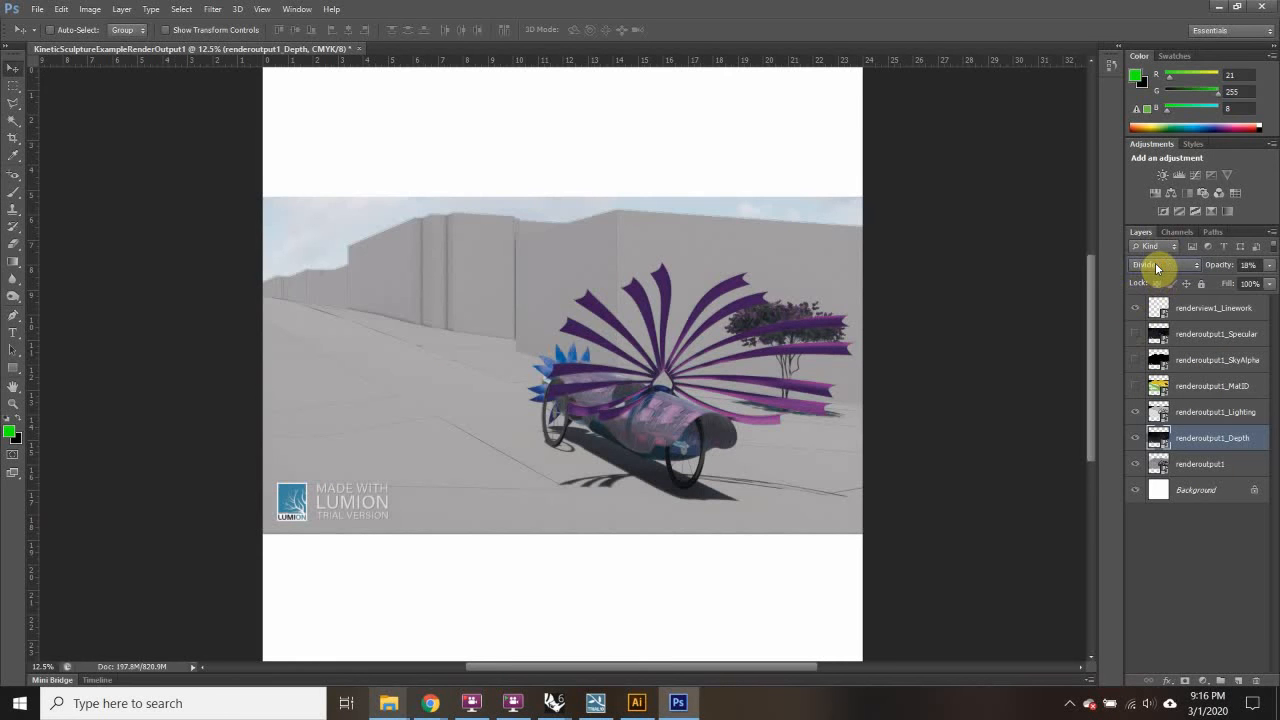
pyautogui.scroll(4, 1157, 267)
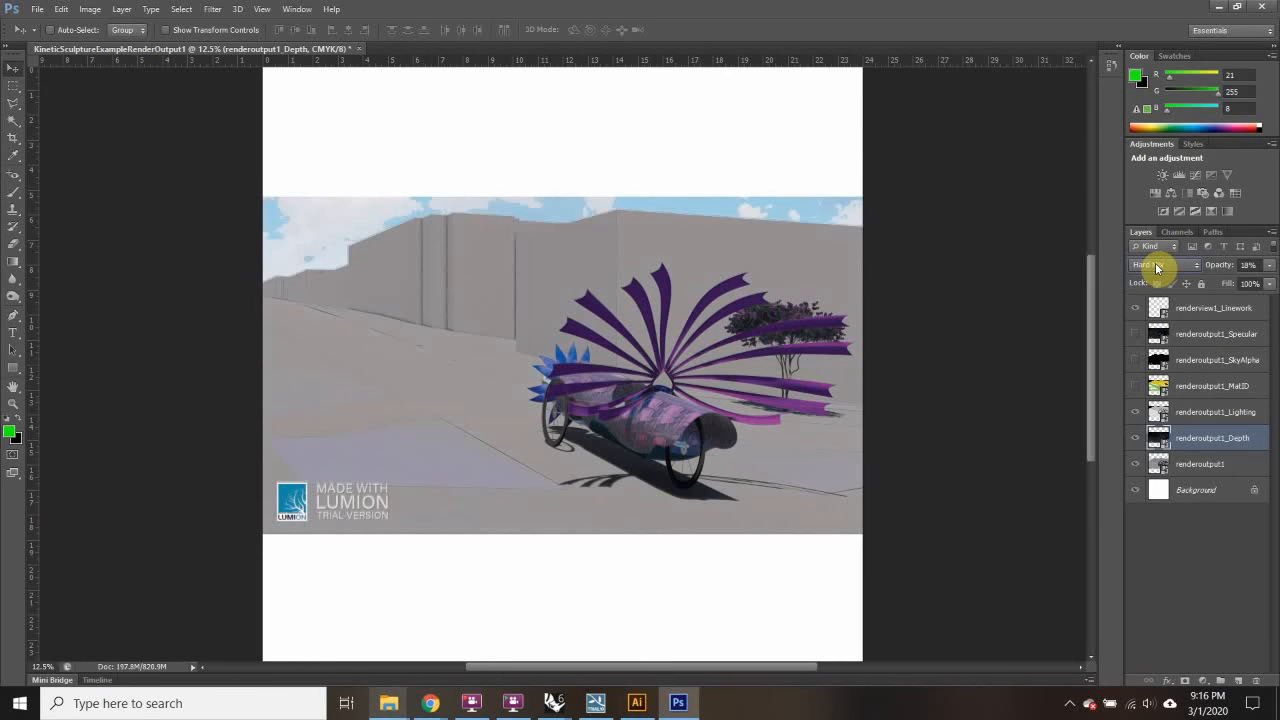
pyautogui.scroll(2, 1157, 267)
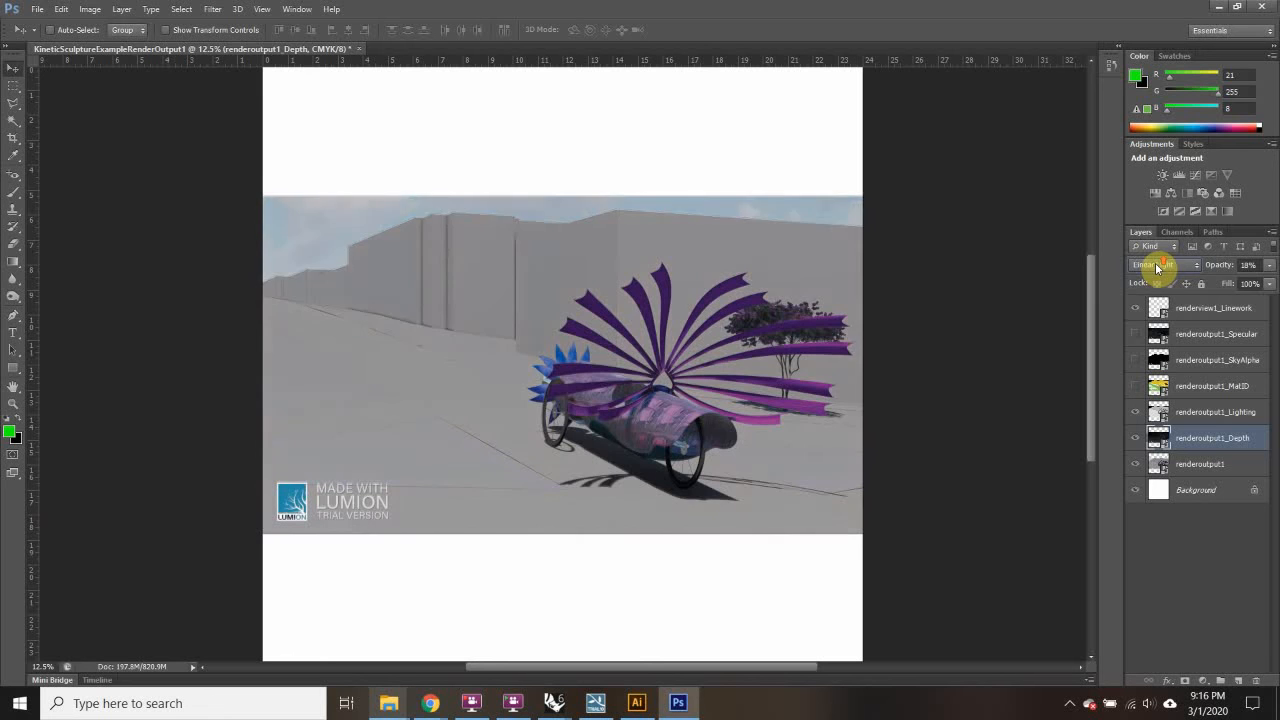
pyautogui.scroll(3, 1157, 267)
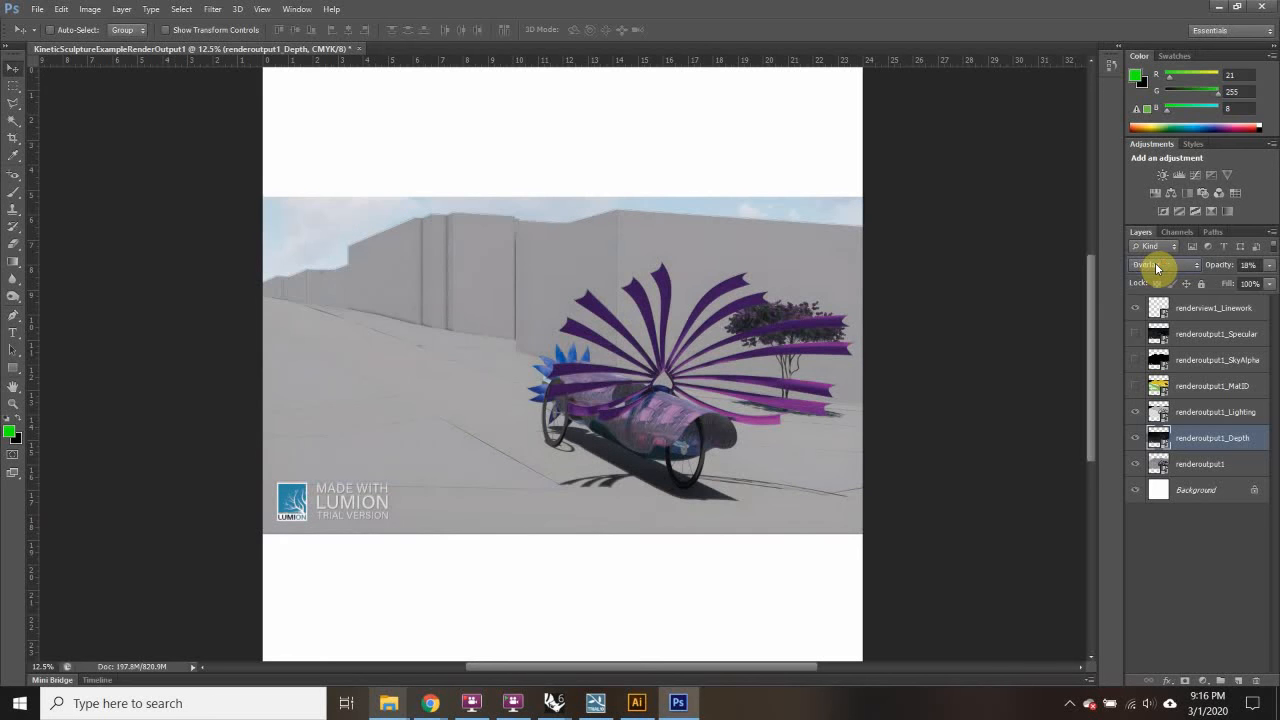
pyautogui.scroll(3, 1157, 267)
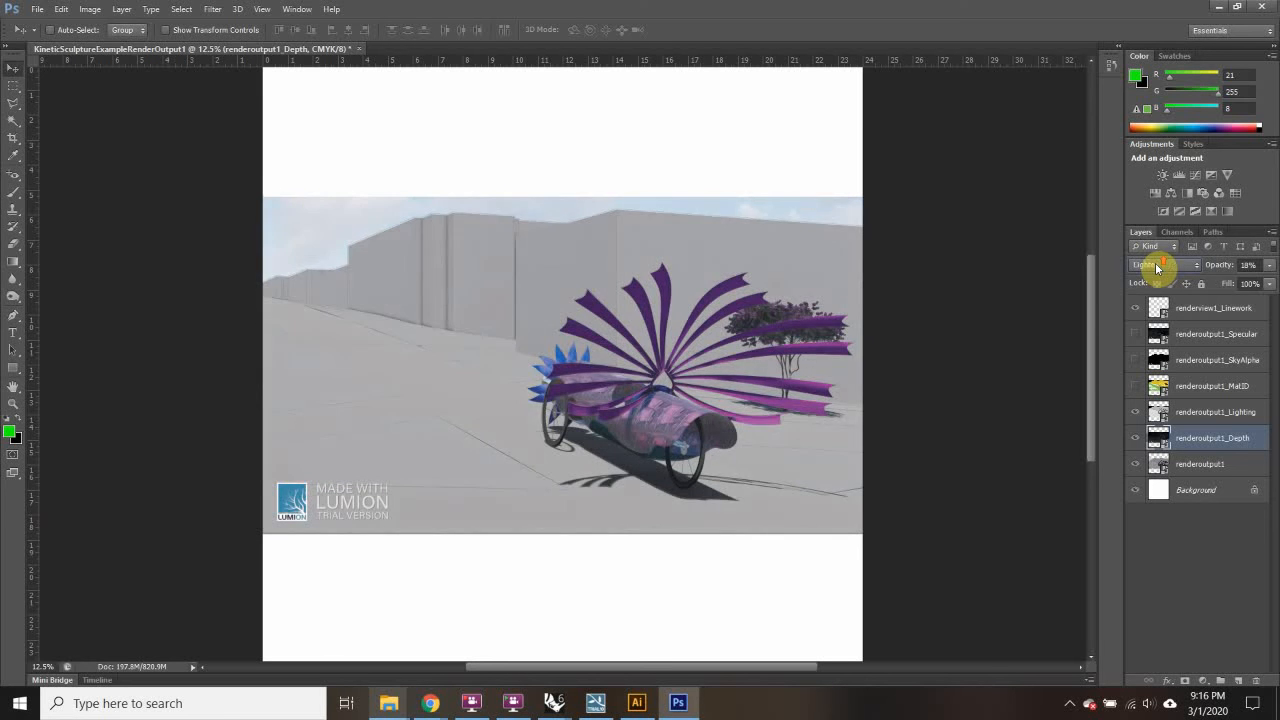
pyautogui.scroll(8, 1157, 267)
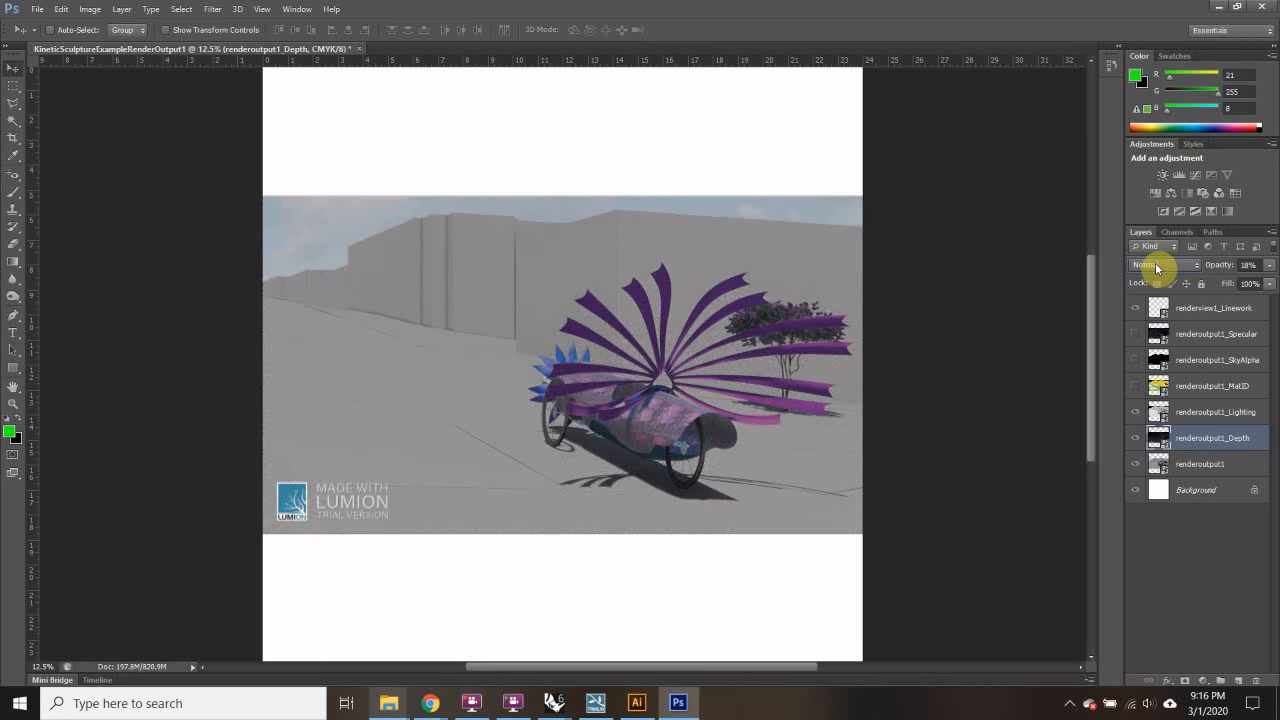
pyautogui.scroll(-4, 1157, 267)
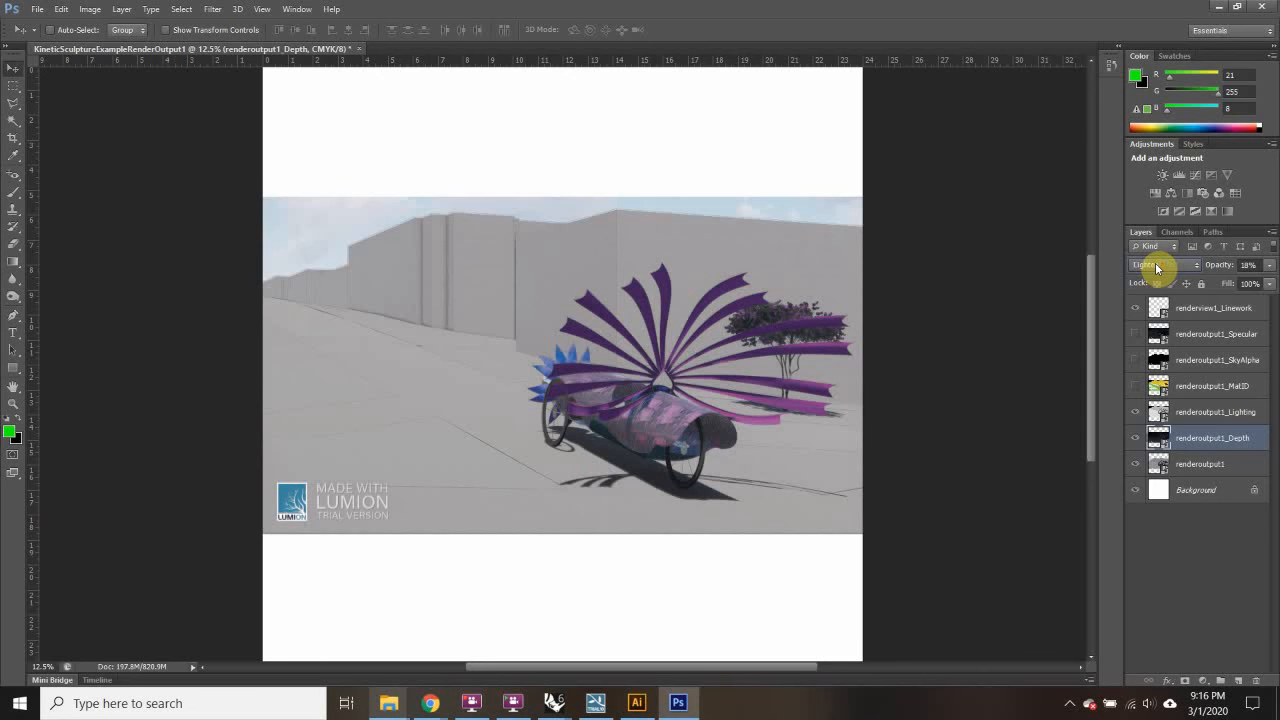
pyautogui.scroll(-2, 1157, 267)
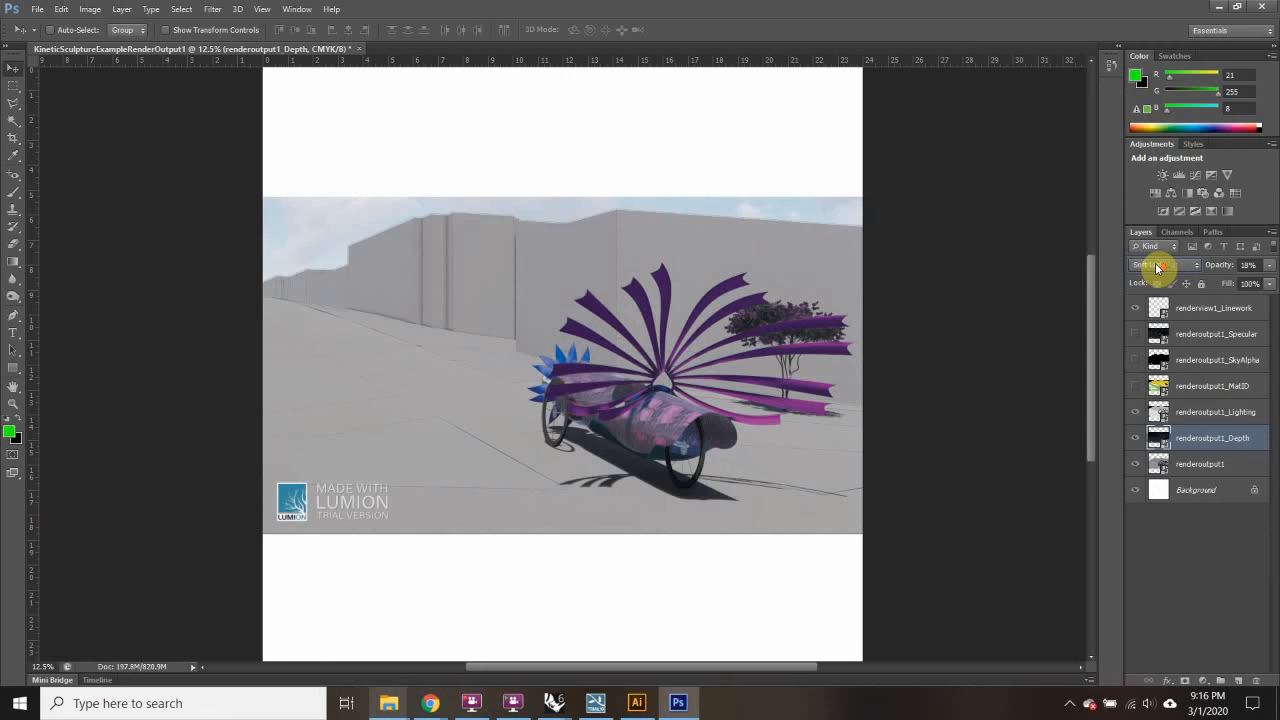
pyautogui.scroll(-1, 1157, 267)
pyautogui.scroll(-2, 1157, 267)
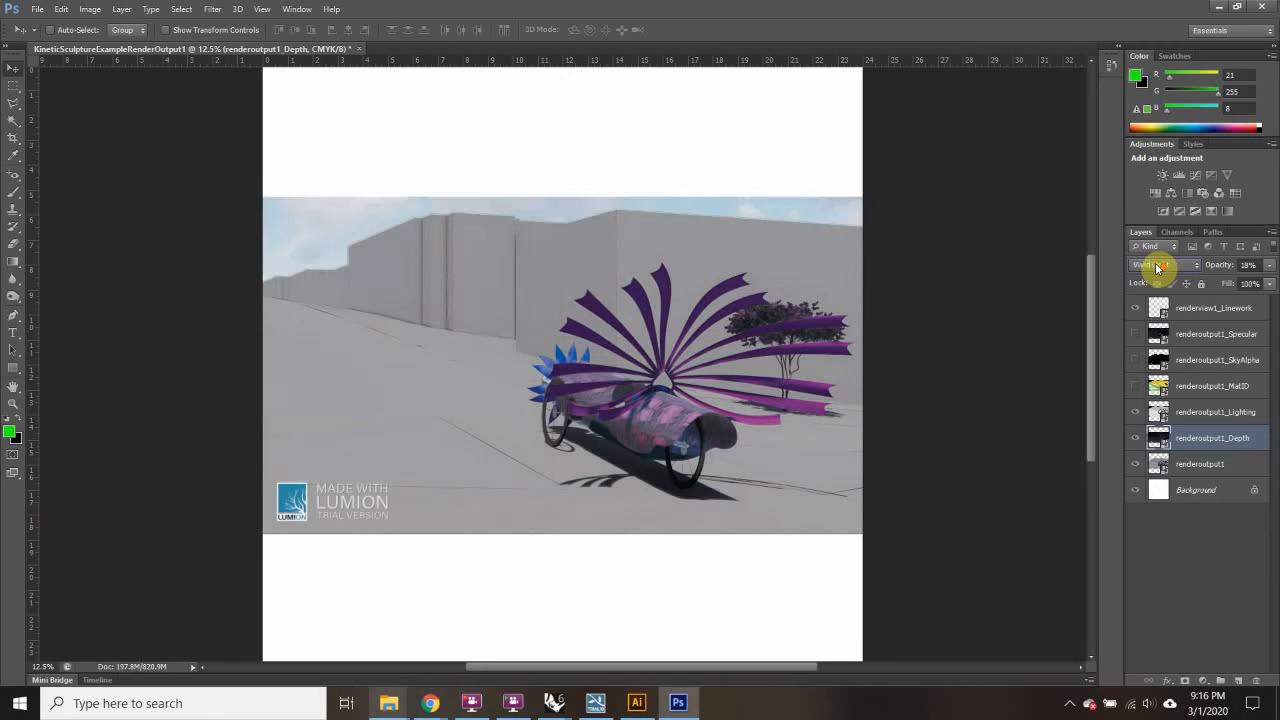
pyautogui.scroll(-1, 1157, 267)
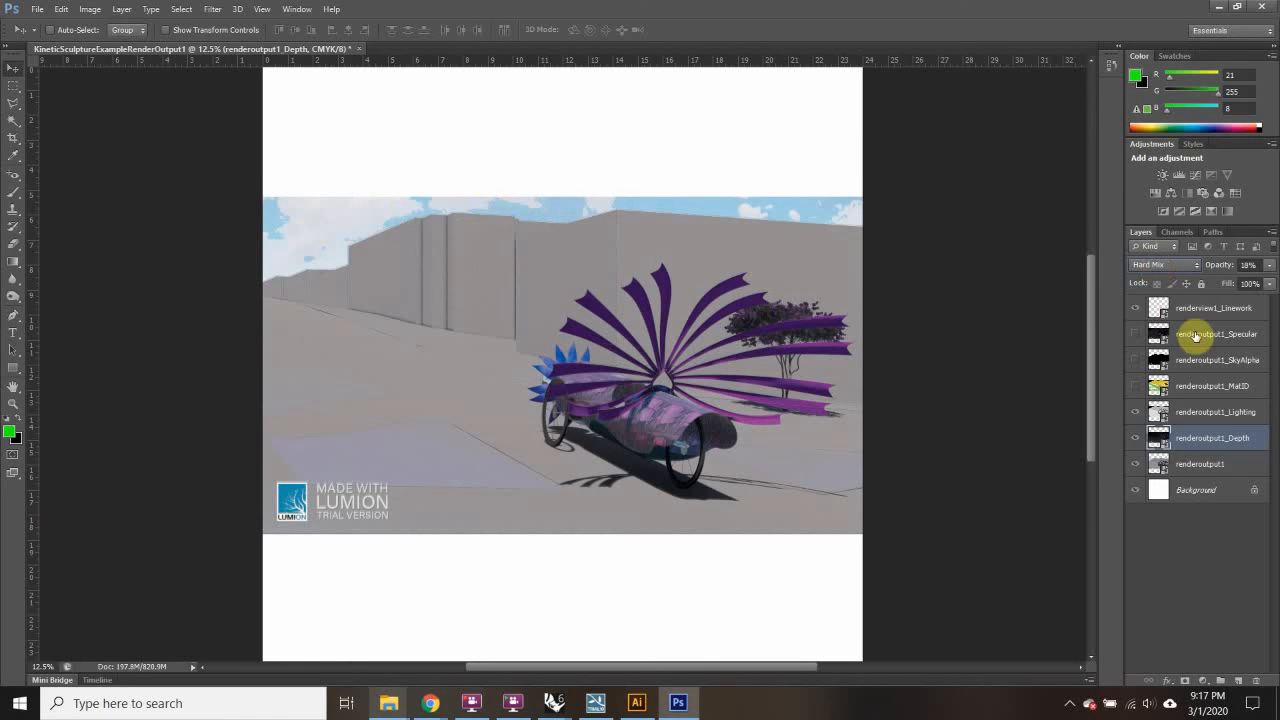
# Step: Show the SkyAlpha mask, select its black foreground area with the Magic Wand, then hide it
pyautogui.click(1222, 415)
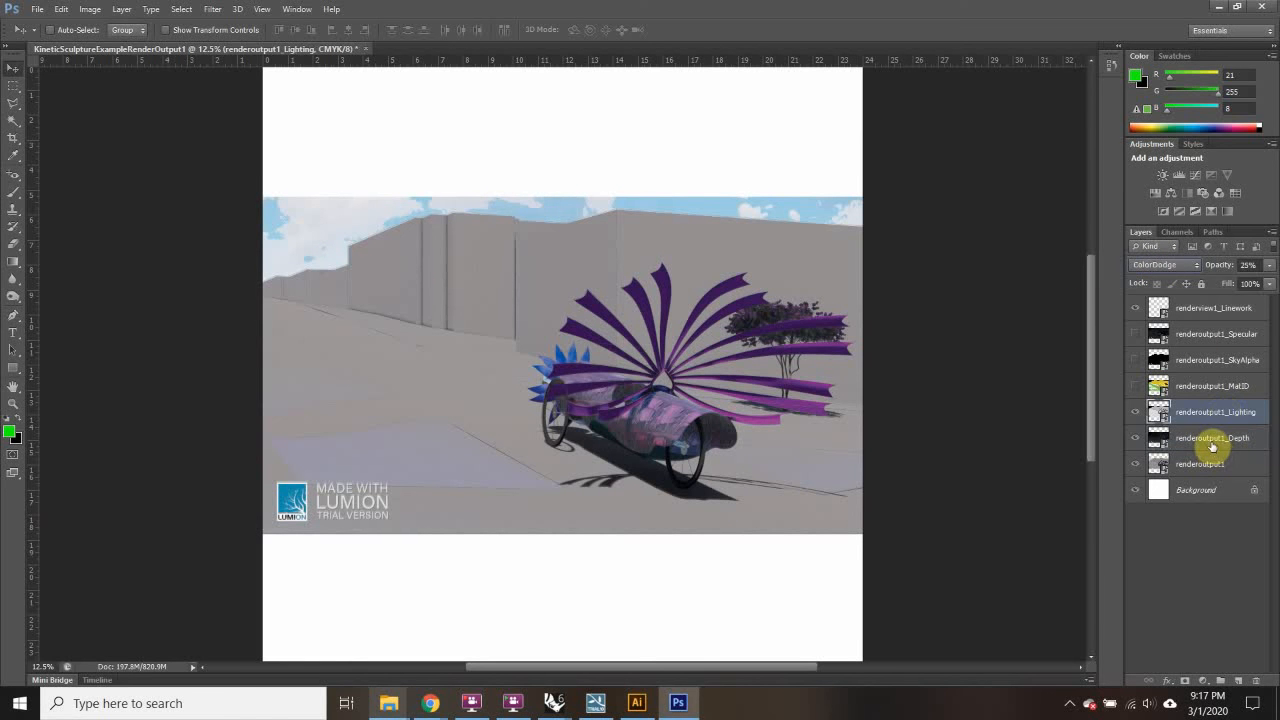
pyautogui.click(1208, 360)
pyautogui.click(1135, 359)
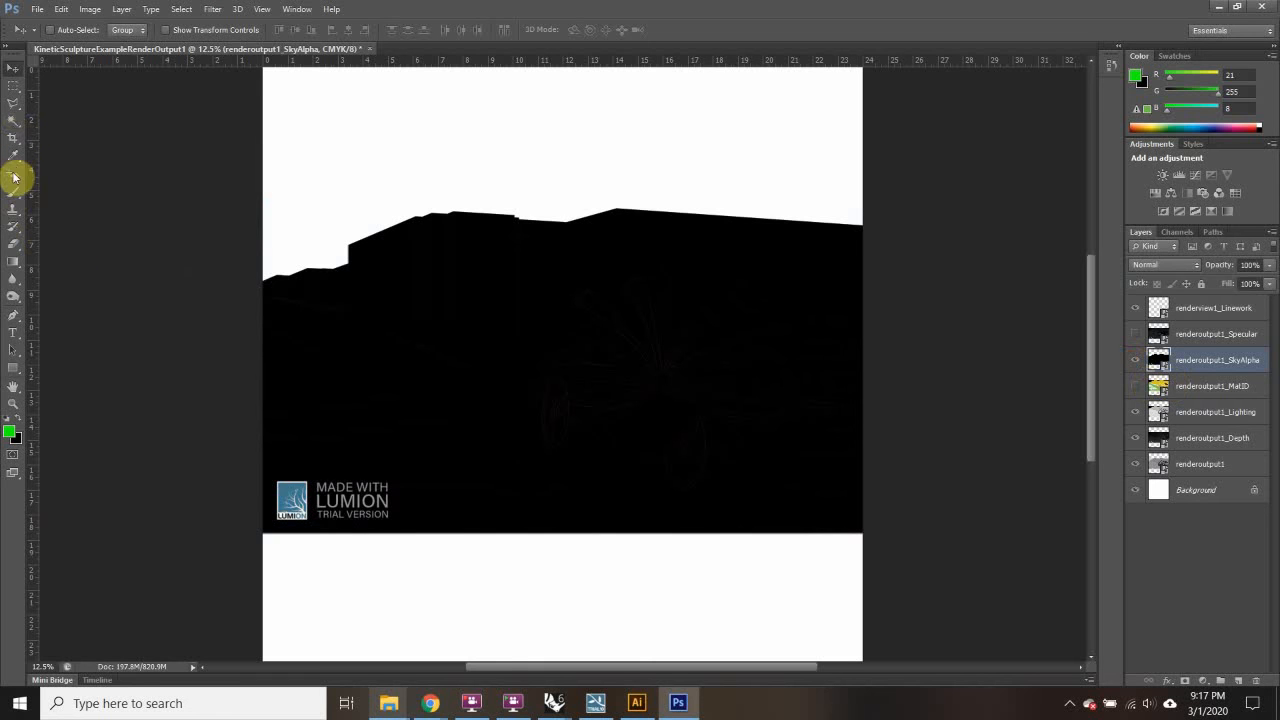
pyautogui.click(13, 120)
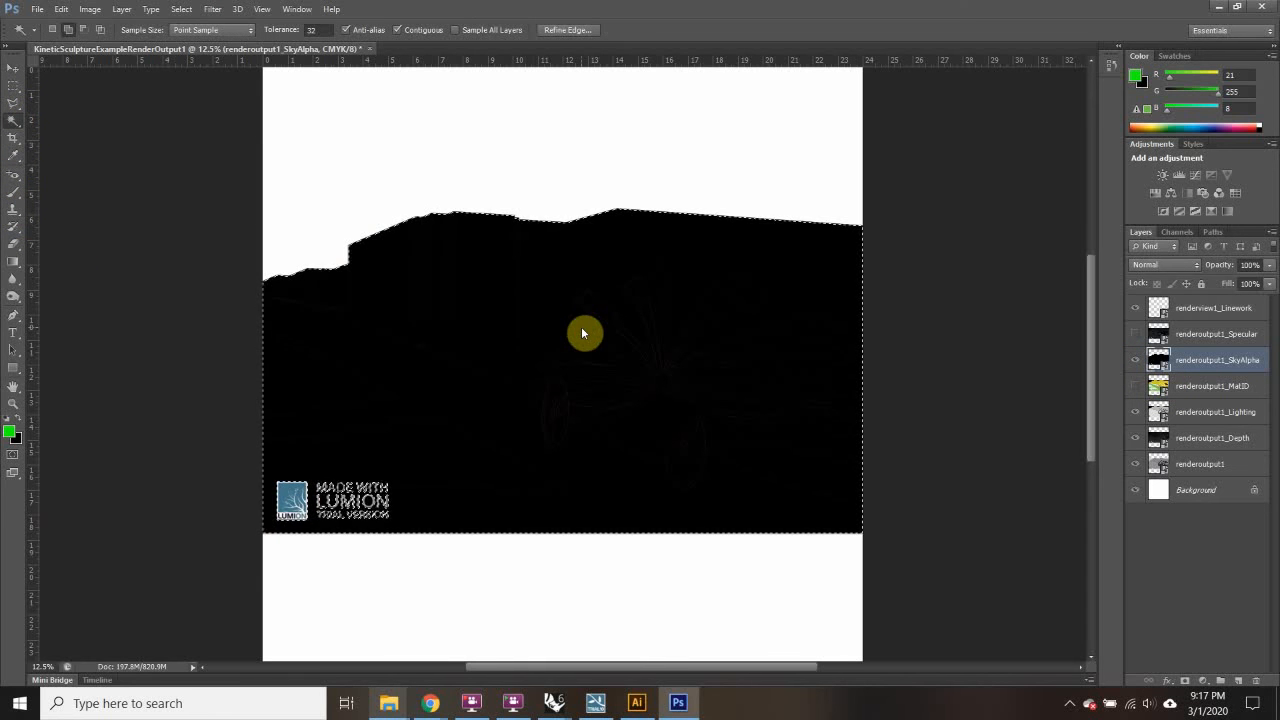
pyautogui.click(12, 86)
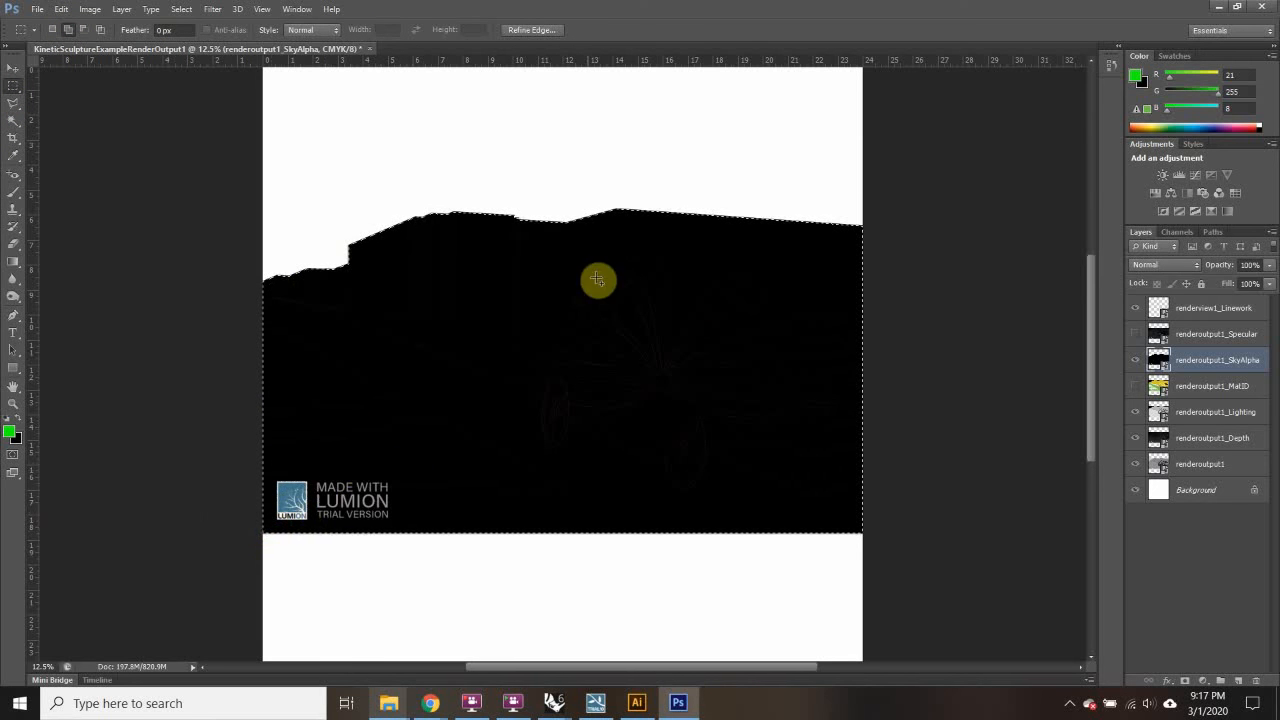
pyautogui.click(1137, 362)
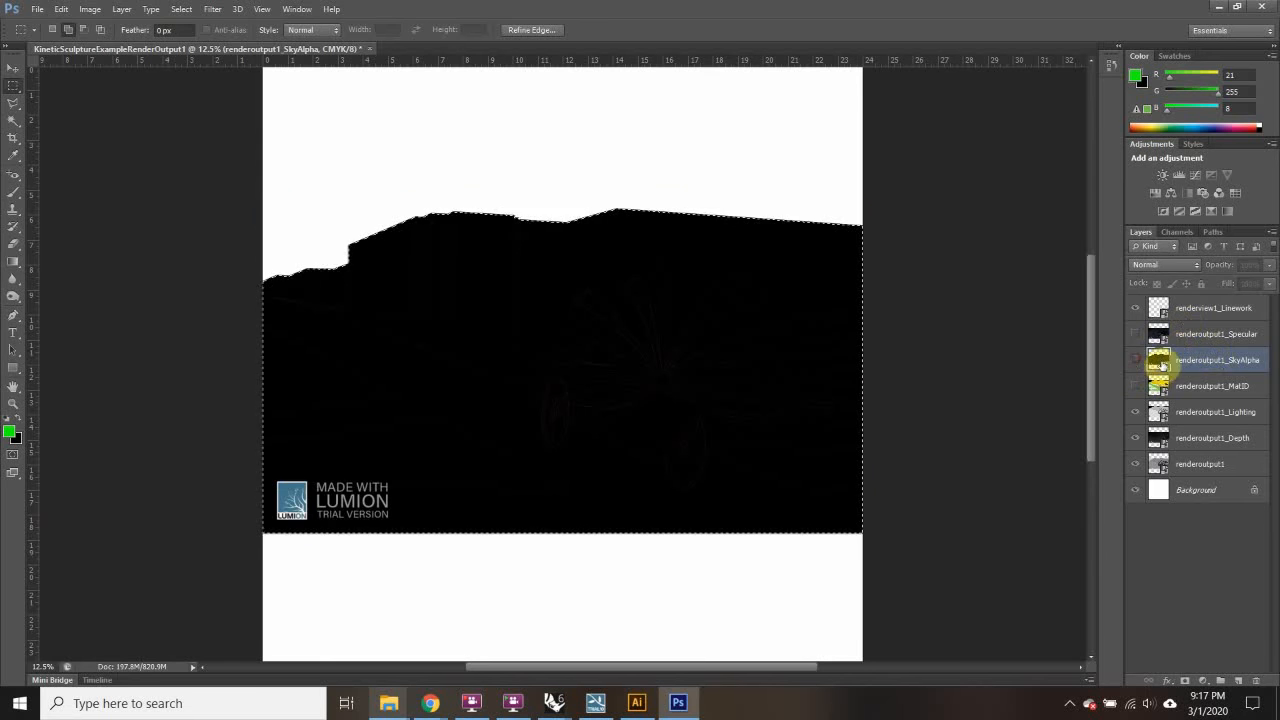
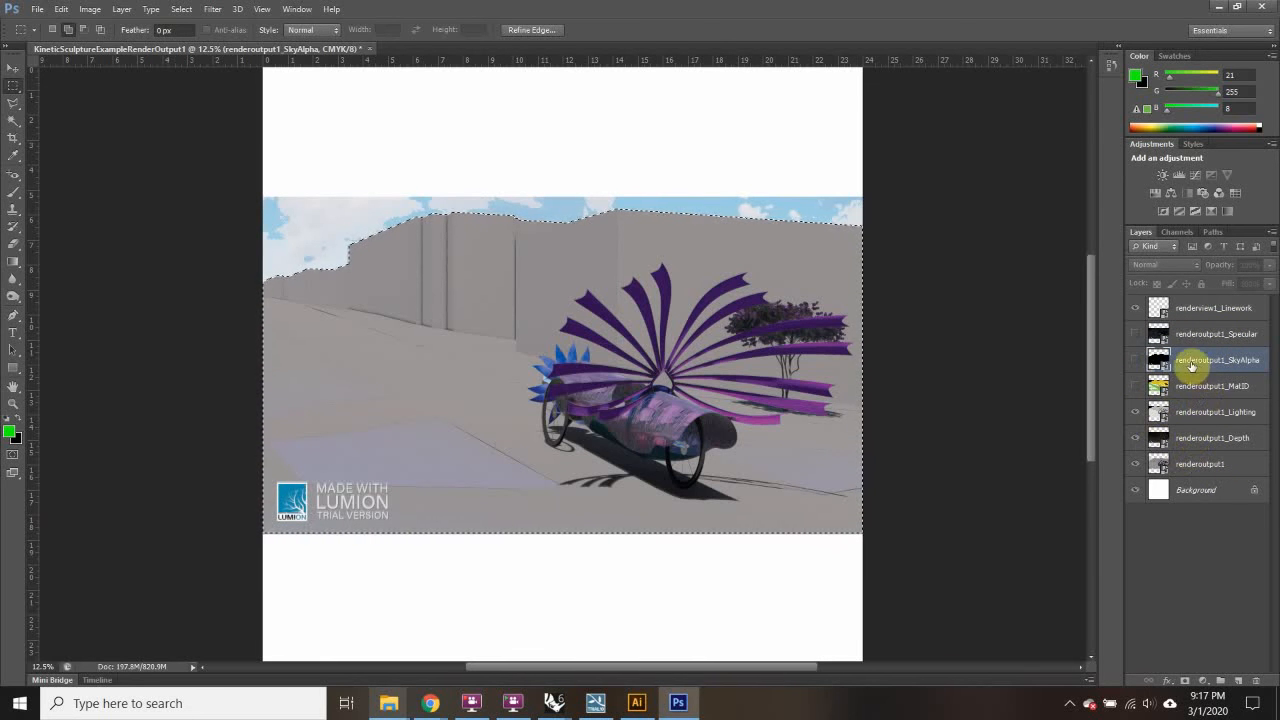
# Step: Add sky-hiding layer masks to renderoutput1 and renderoutput1_Depth, reloading the mask as a selection
pyautogui.click(1206, 467)
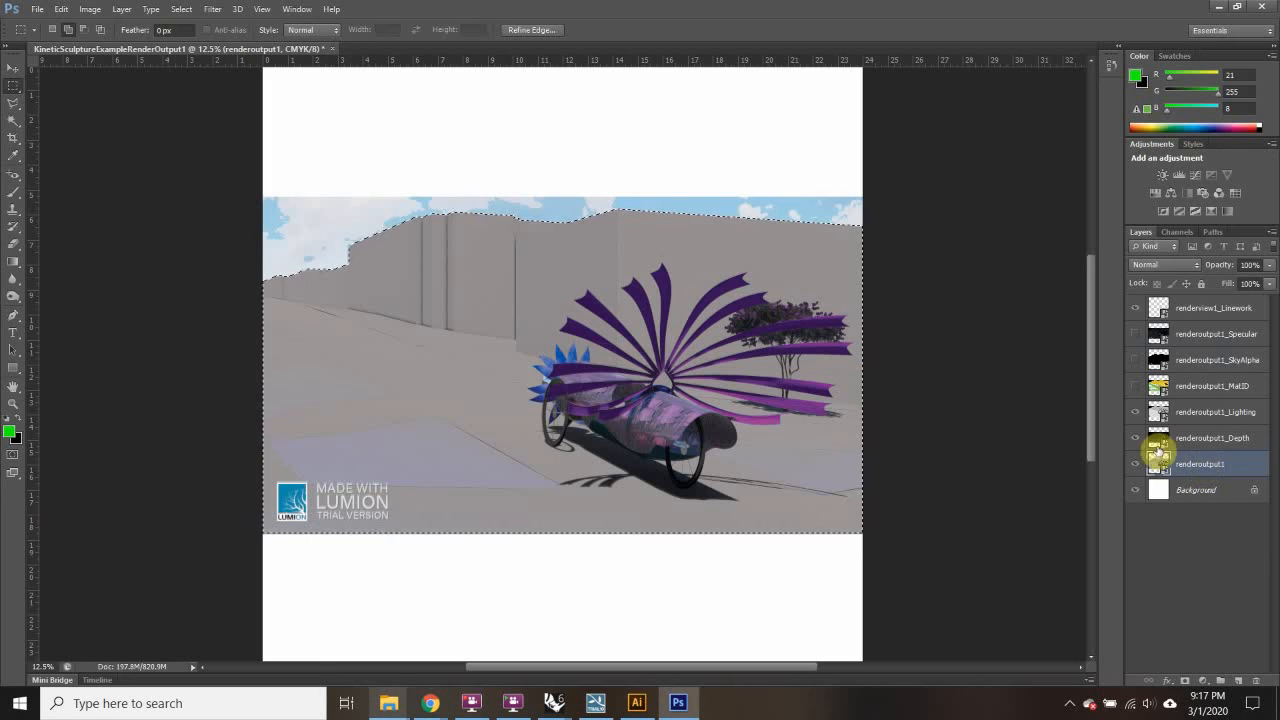
pyautogui.click(1183, 681)
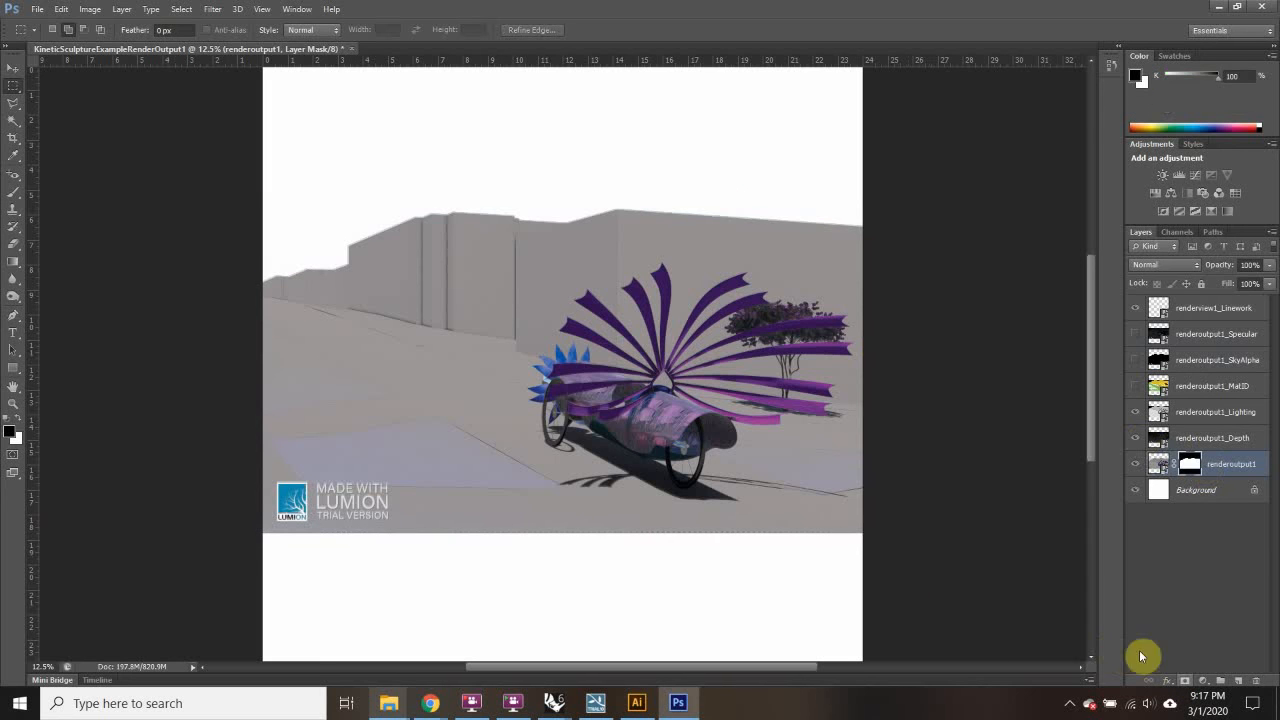
pyautogui.click(1204, 442)
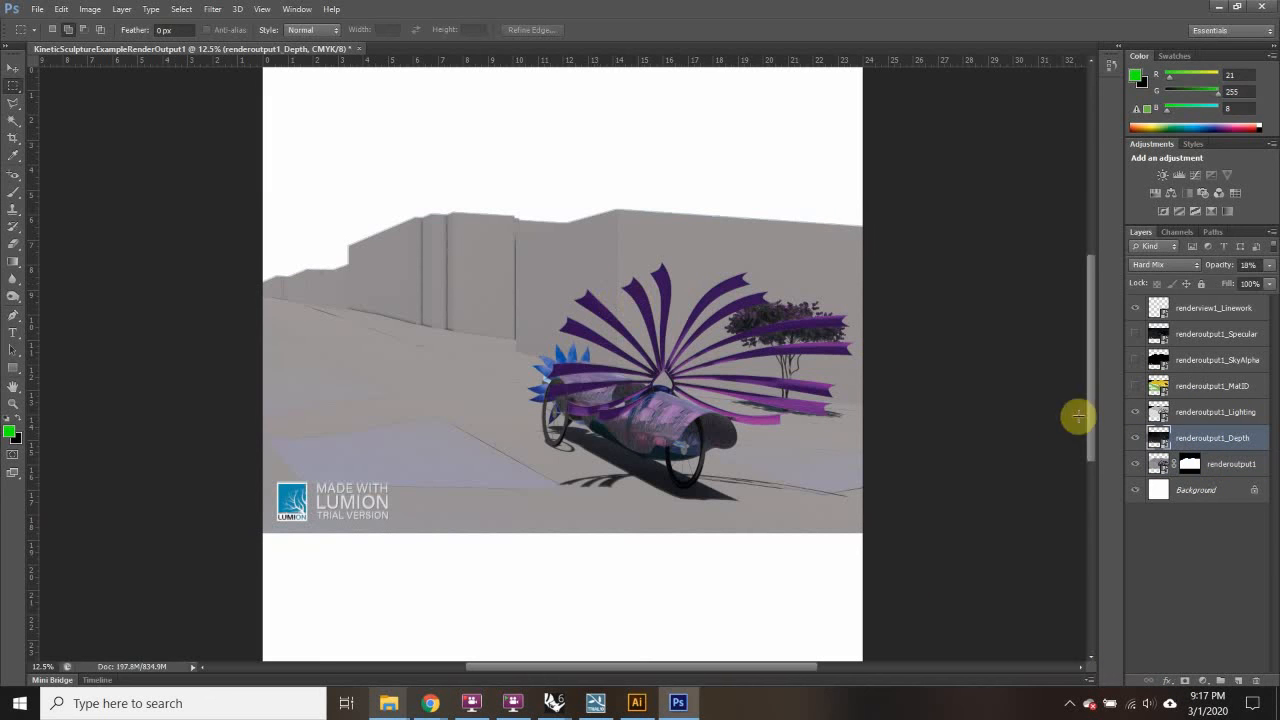
pyautogui.click(1189, 463)
pyautogui.rightClick(1190, 465)
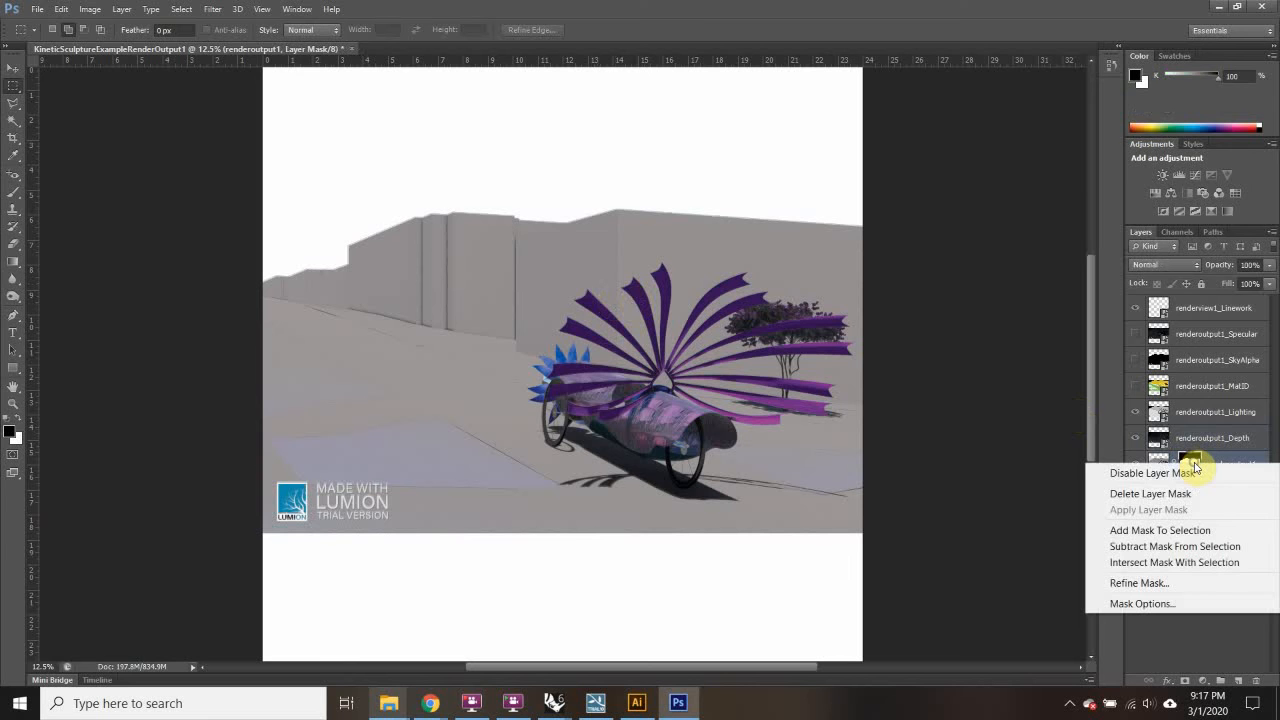
pyautogui.click(1160, 530)
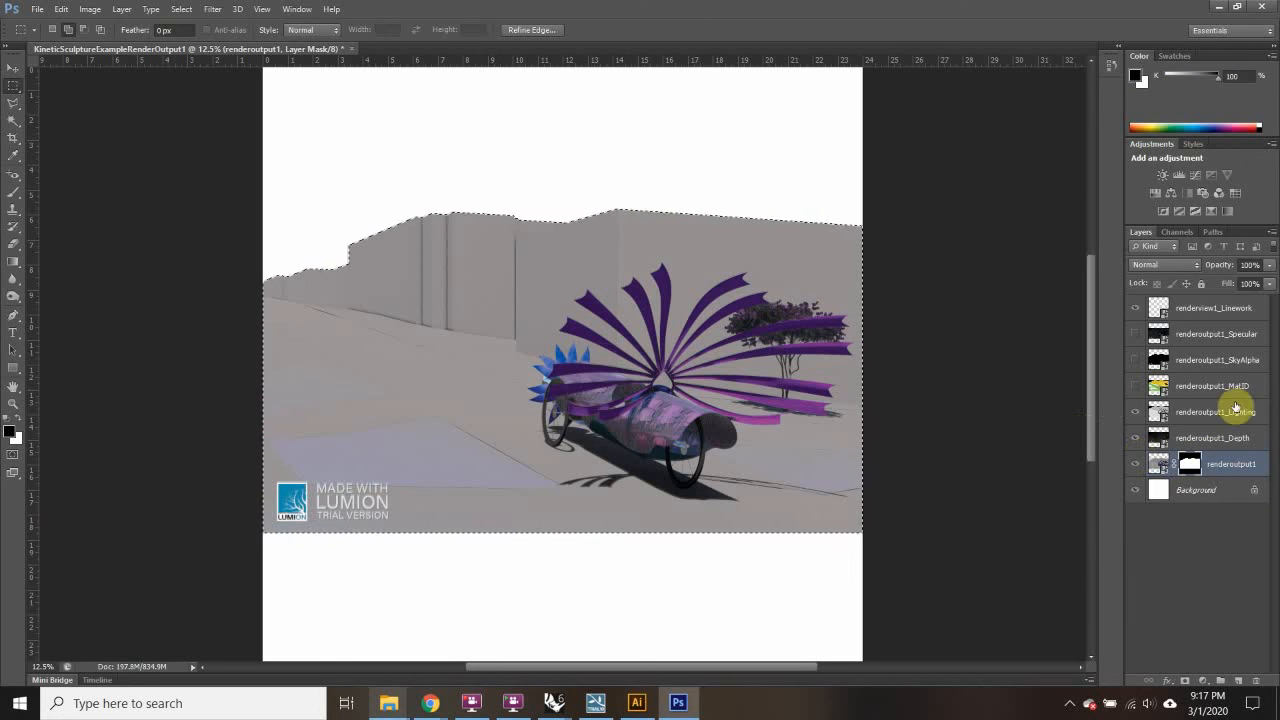
pyautogui.click(1196, 438)
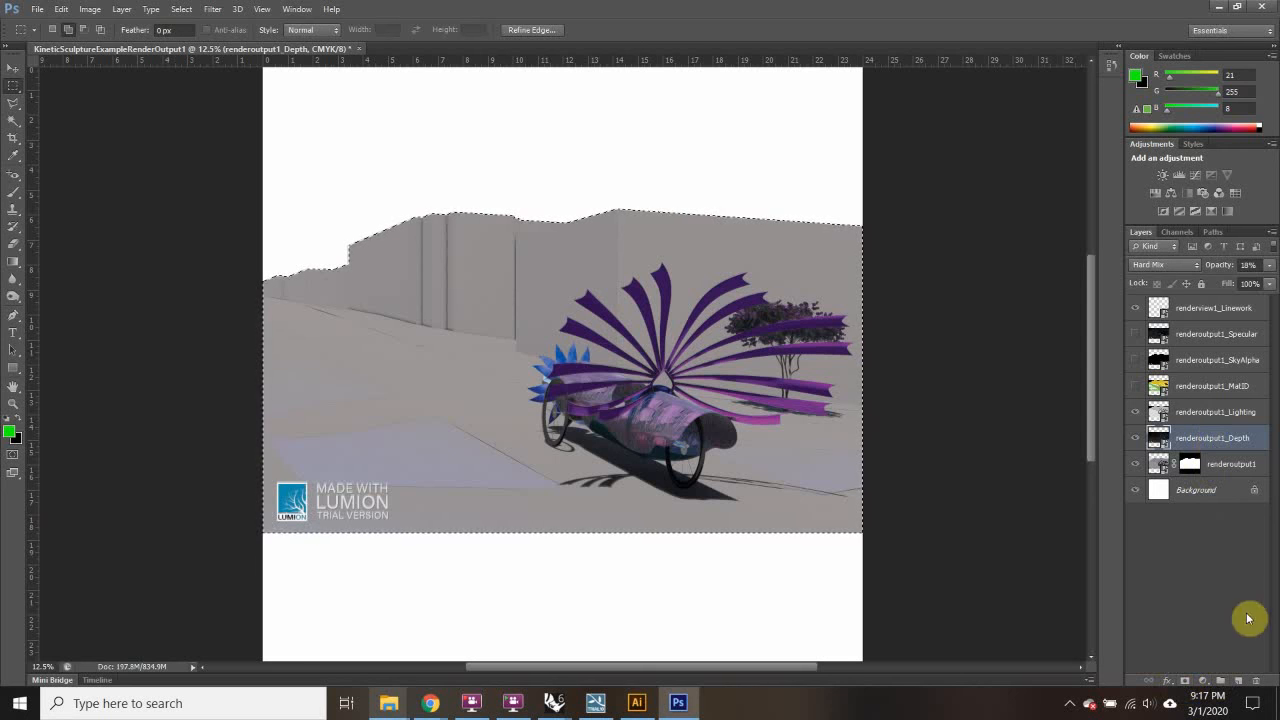
pyautogui.click(1192, 677)
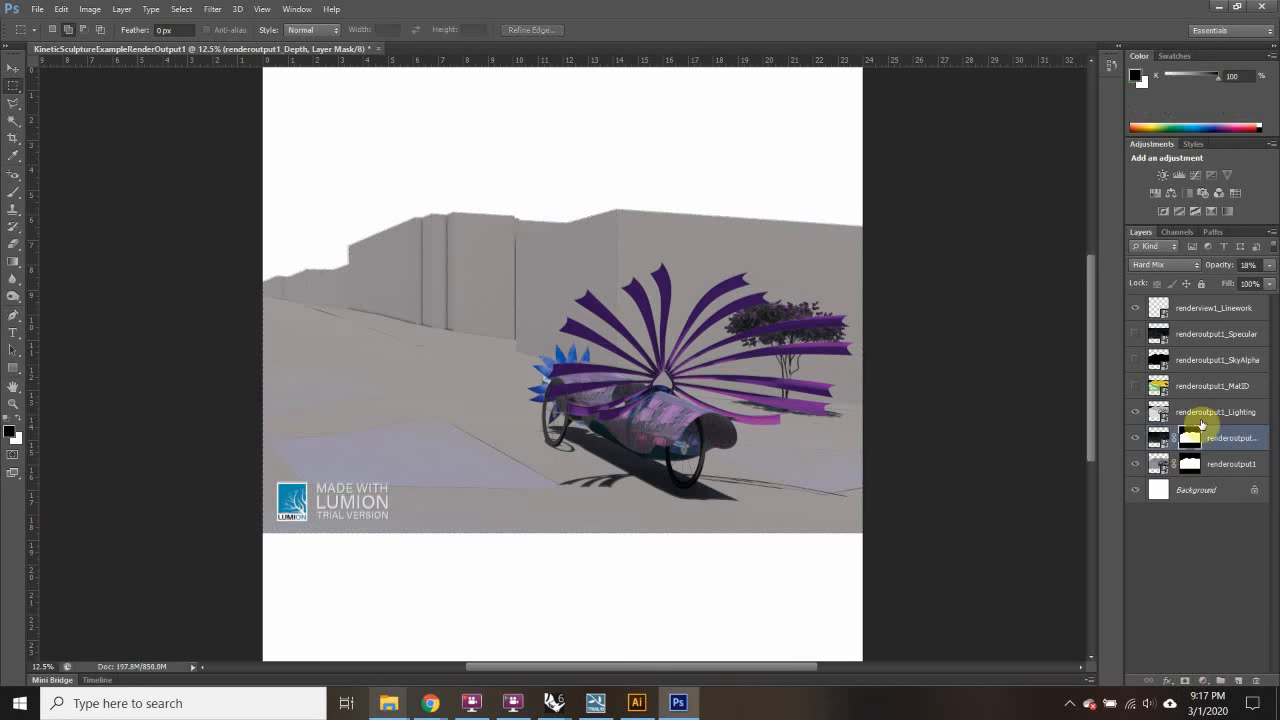
# Step: Reload the renderoutput1 mask selection and mask the sky out of renderoutput1_Lighting
pyautogui.click(1218, 464)
pyautogui.rightClick(1218, 464)
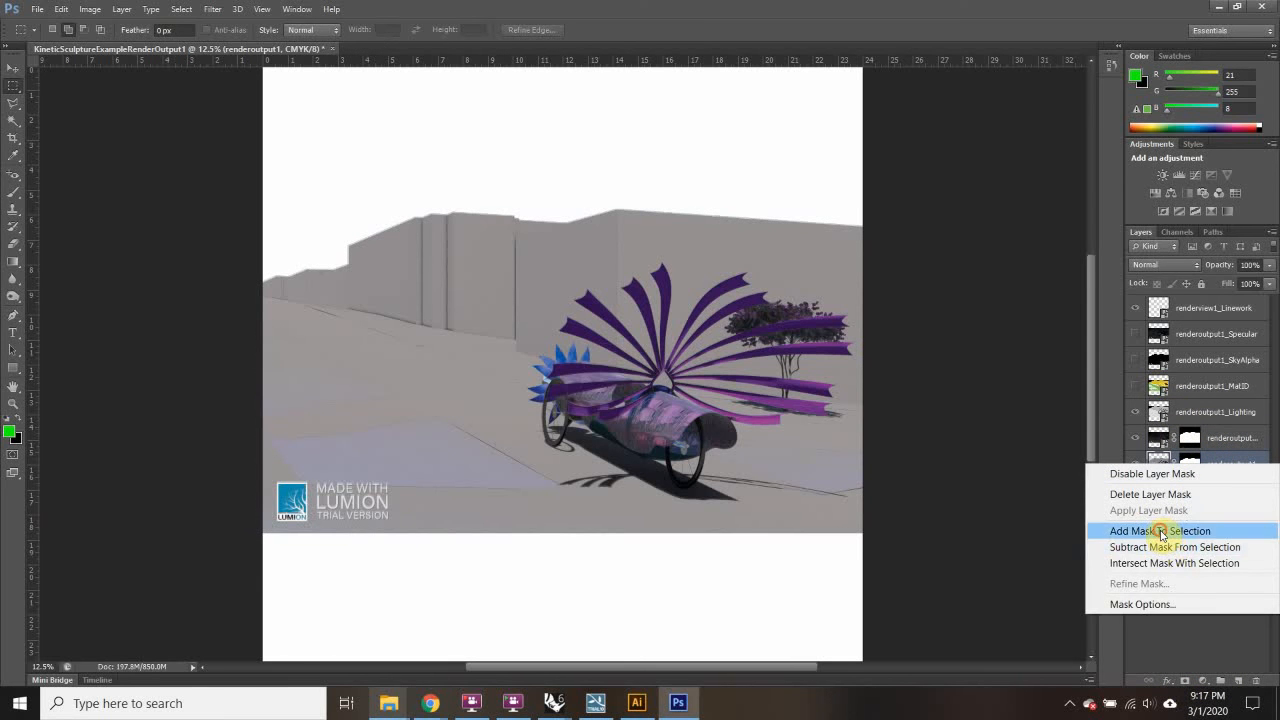
pyautogui.click(1160, 531)
pyautogui.click(1197, 418)
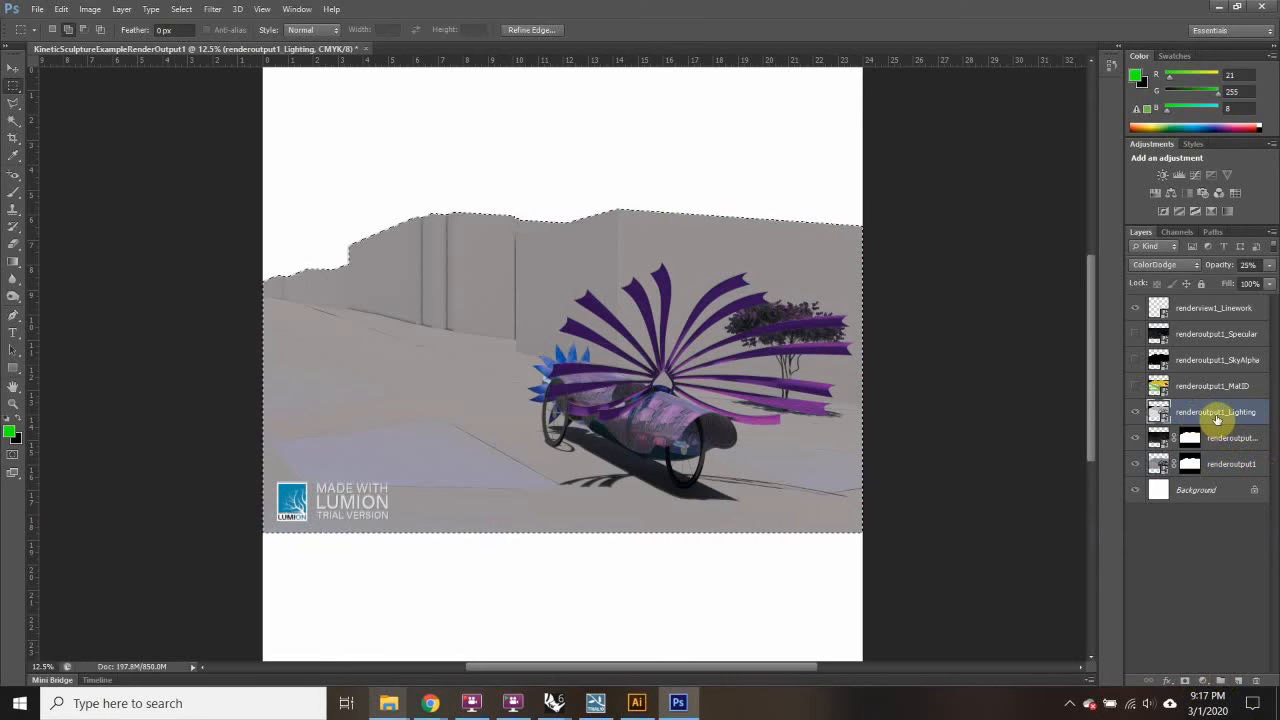
pyautogui.click(1184, 680)
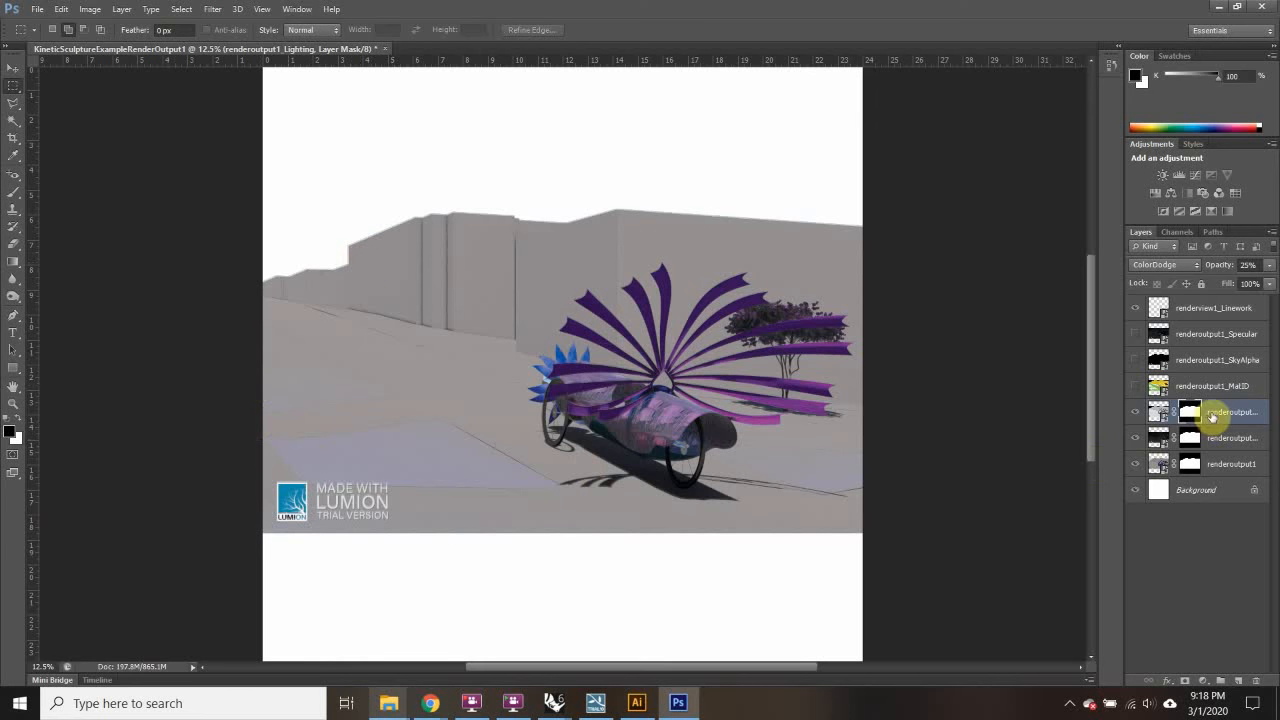
# Step: Open and dismiss the renderoutput1 layer options from the panel and canvas without changes
pyautogui.click(1224, 466)
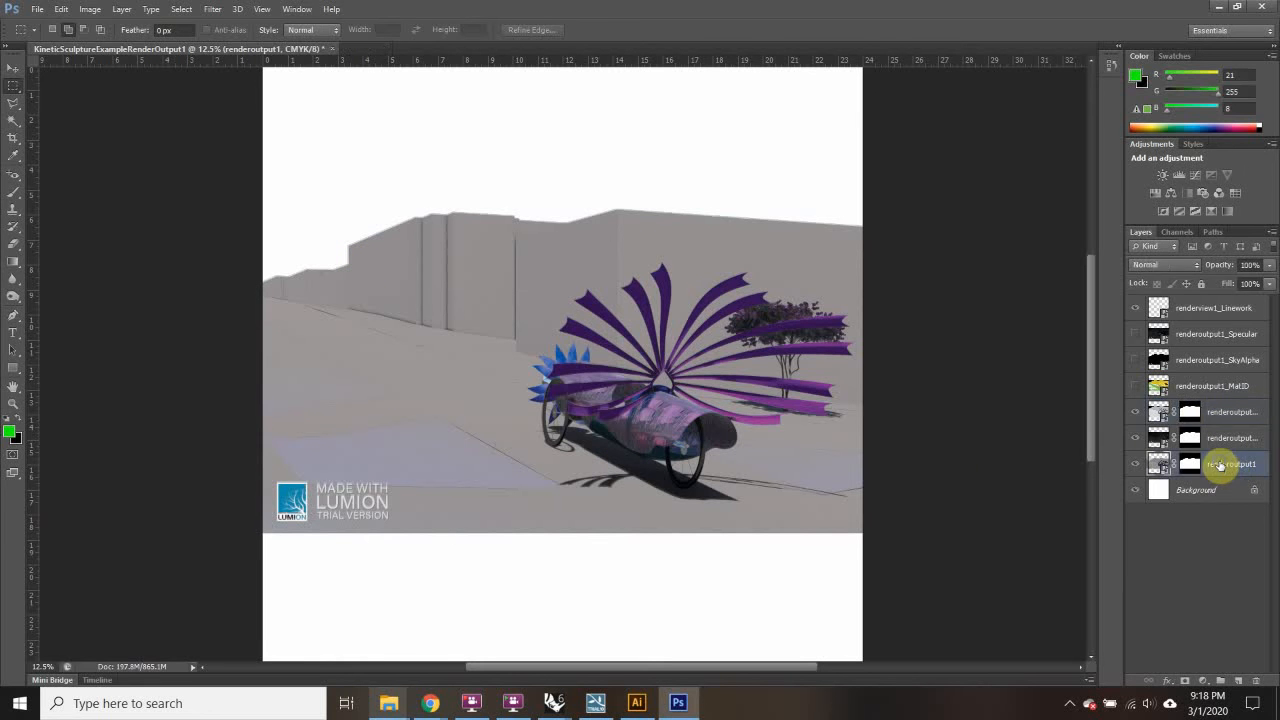
pyautogui.rightClick(1222, 464)
pyautogui.click(1223, 544)
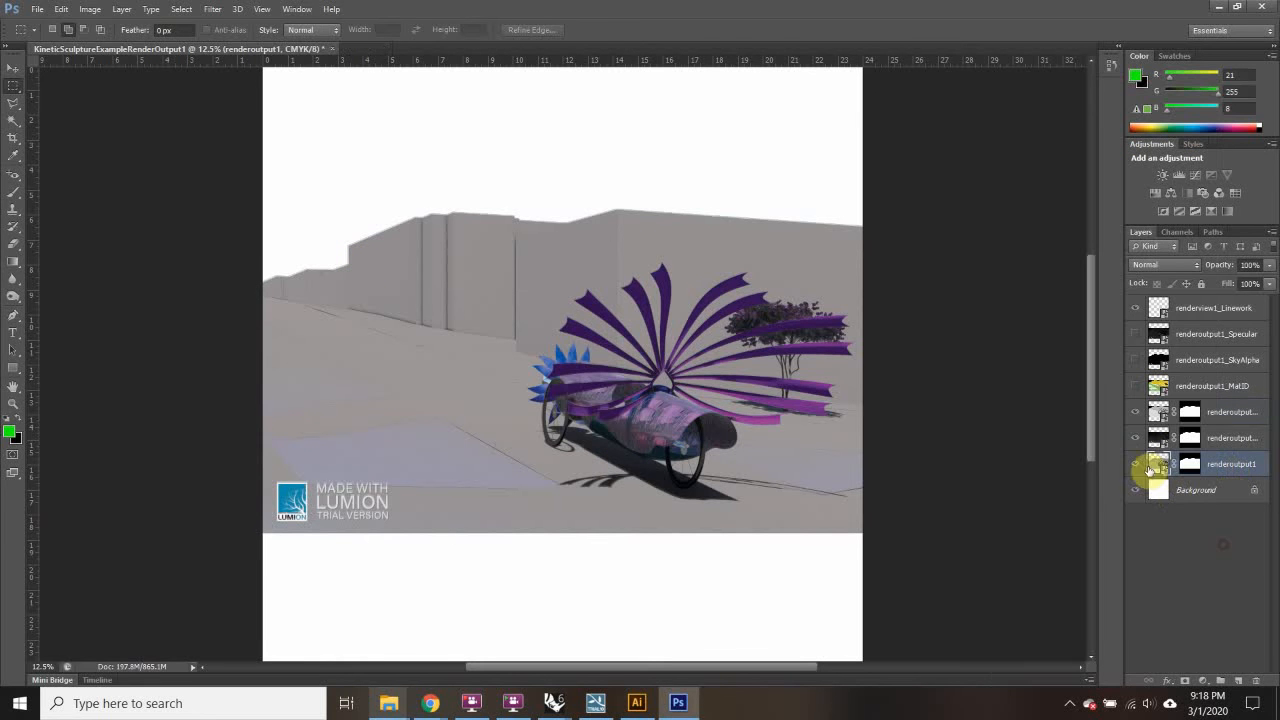
pyautogui.rightClick(554, 442)
pyautogui.click(619, 270)
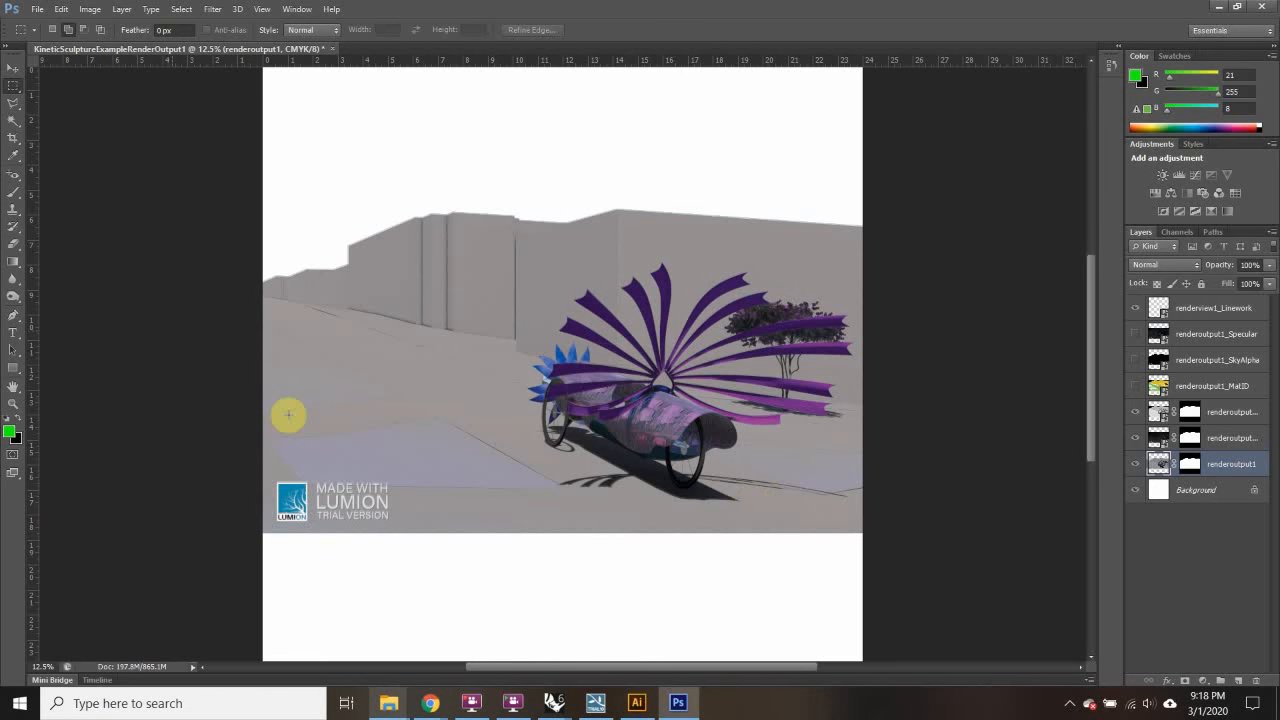
# Step: Zoom into the lower-left watermark and clone pavement over the LUMION letters
pyautogui.hotkey('ctrl', '+')
pyautogui.hotkey('ctrl', '+')
pyautogui.hotkey('ctrl', '+')
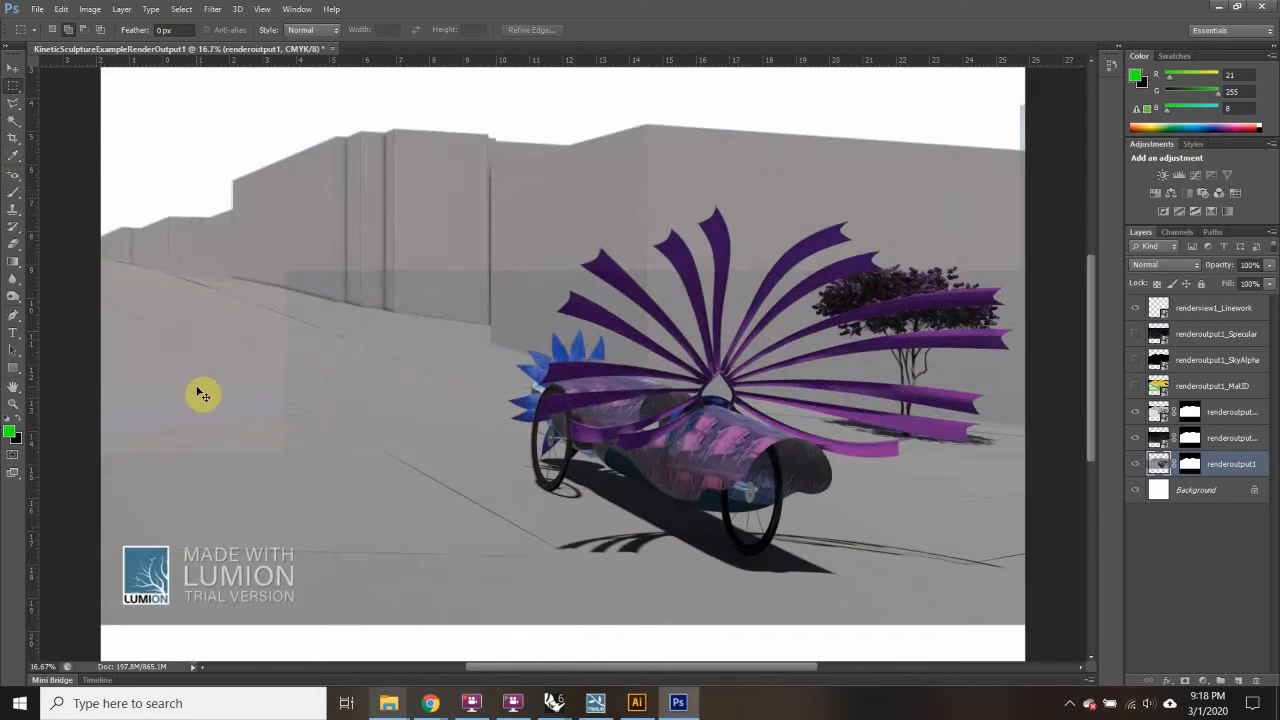
pyautogui.scroll(-2, 571, 529)
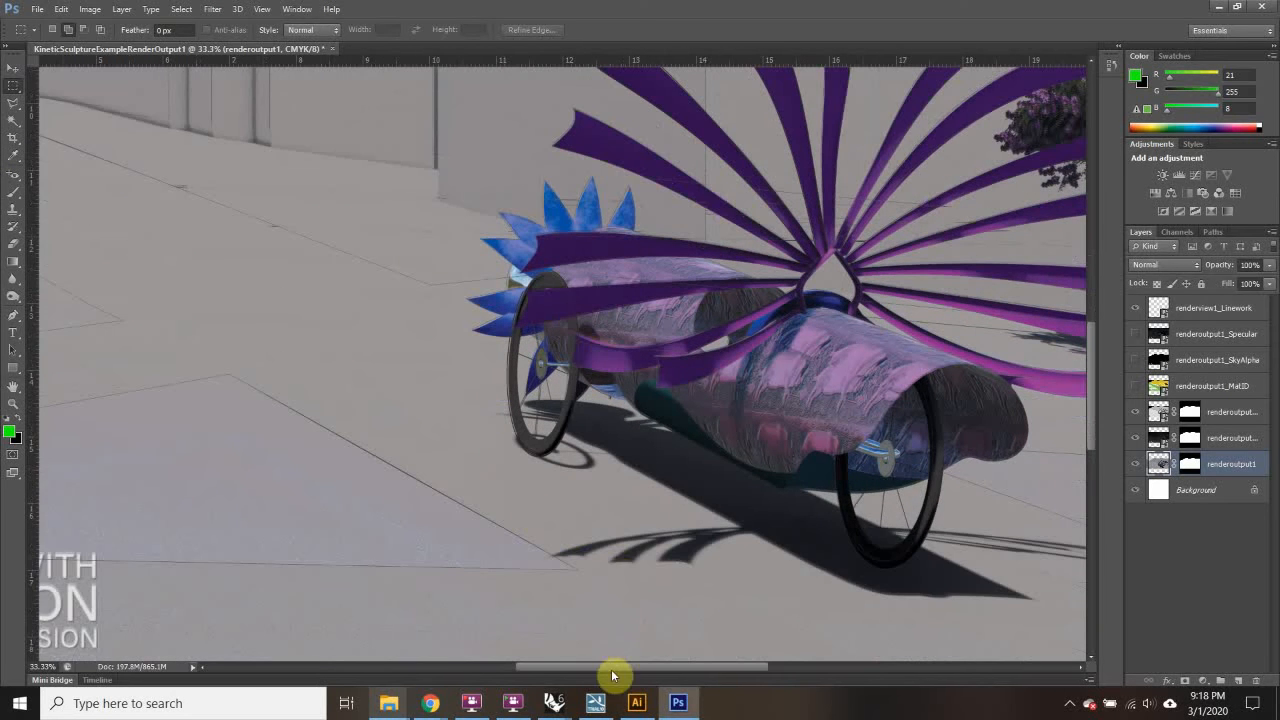
pyautogui.moveTo(609, 667); pyautogui.dragTo(513, 662)
pyautogui.scroll(-2, 405, 540)
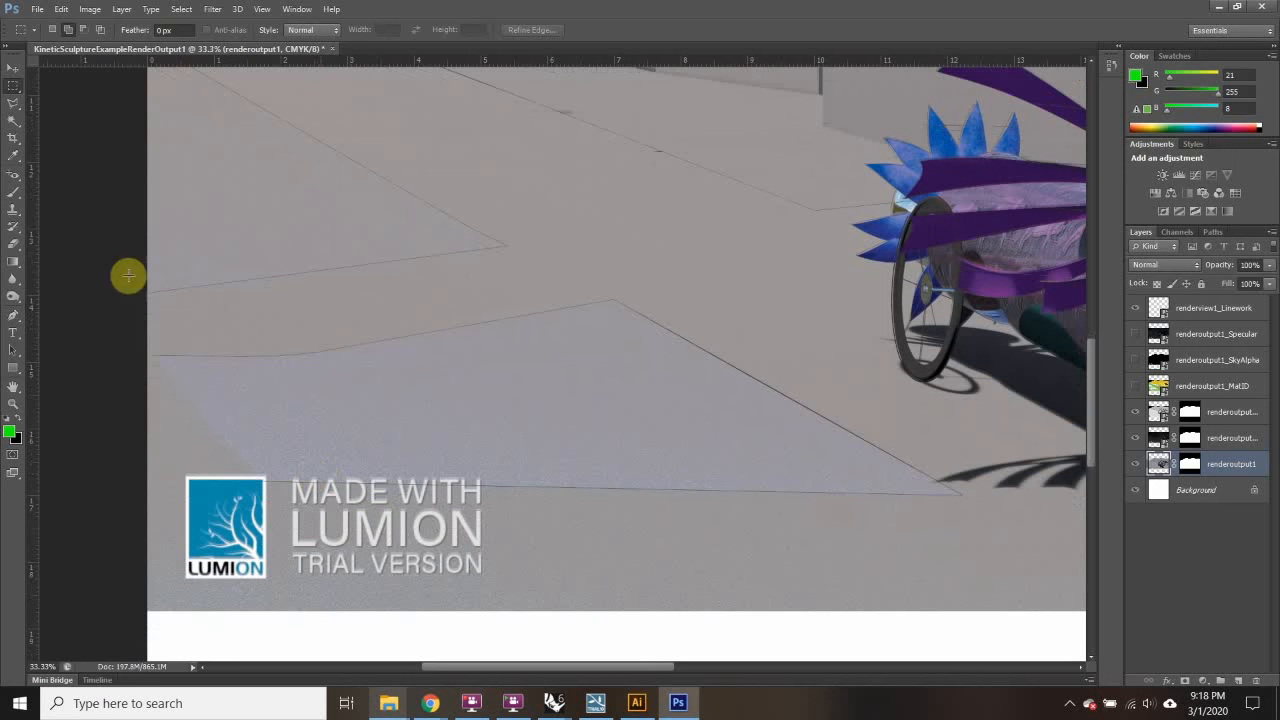
pyautogui.click(13, 210)
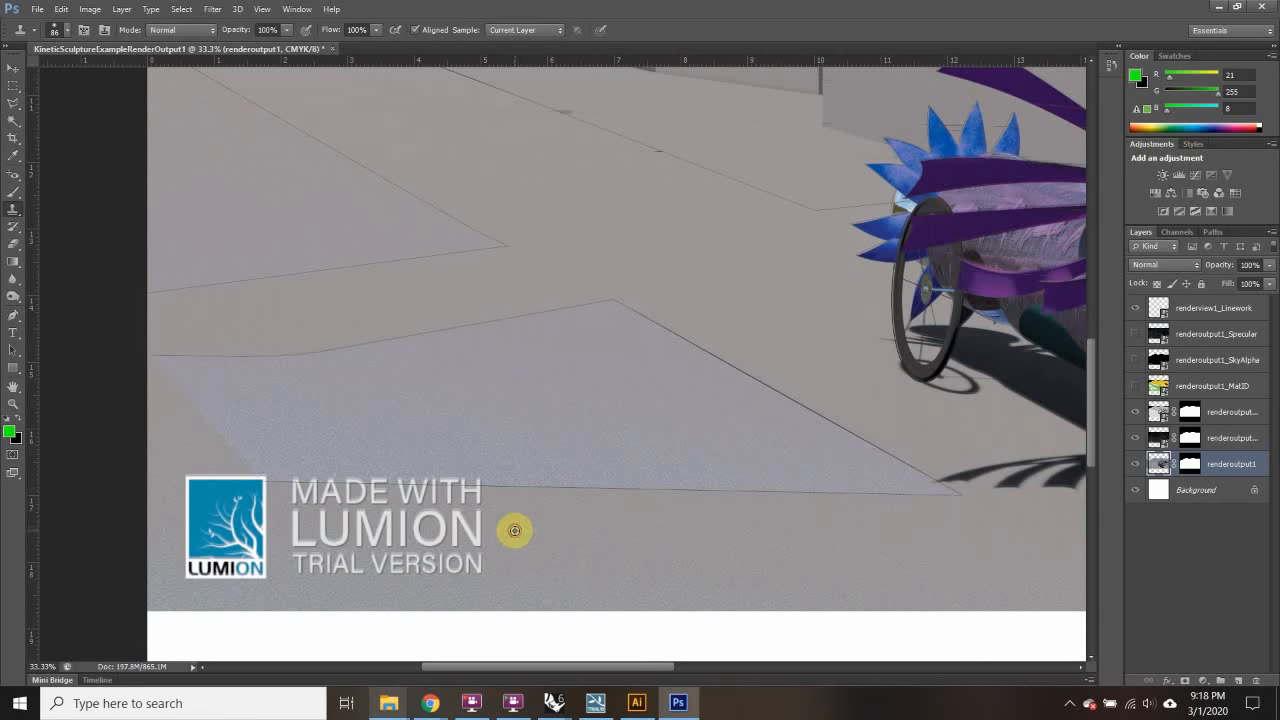
pyautogui.moveTo(514, 530)
pyautogui.mouseDown()
pyautogui.moveTo(408, 543)
pyautogui.moveTo(446, 523)
pyautogui.moveTo(540, 531)
pyautogui.mouseUp()
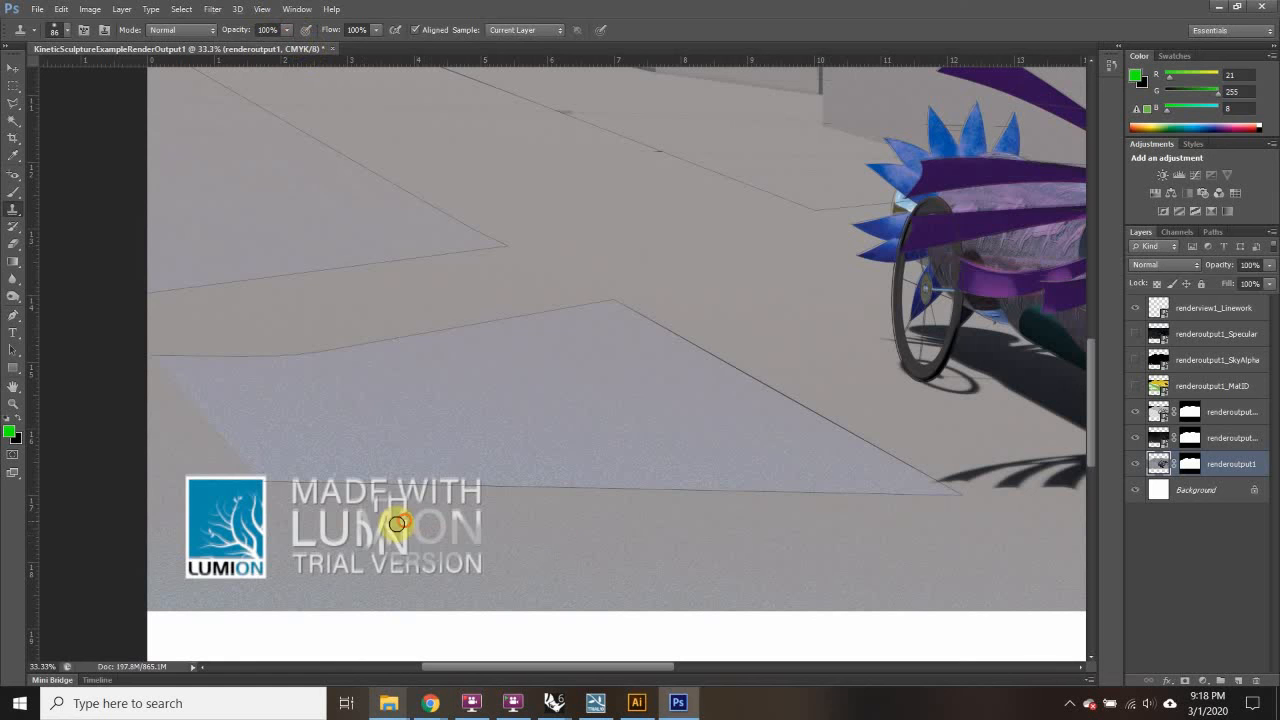
pyautogui.moveTo(397, 523)
pyautogui.mouseDown()
pyautogui.moveTo(406, 543)
pyautogui.moveTo(371, 514)
pyautogui.moveTo(323, 529)
pyautogui.moveTo(320, 578)
pyautogui.moveTo(343, 538)
pyautogui.moveTo(306, 530)
pyautogui.mouseUp()
# Step: Clone clean pavement over the VERSION lettering and the blue Lumion logo
pyautogui.keyDown('alt'); pyautogui.click(488, 568); pyautogui.keyUp('alt')
pyautogui.keyDown('alt'); pyautogui.click(486, 572); pyautogui.keyUp('alt')
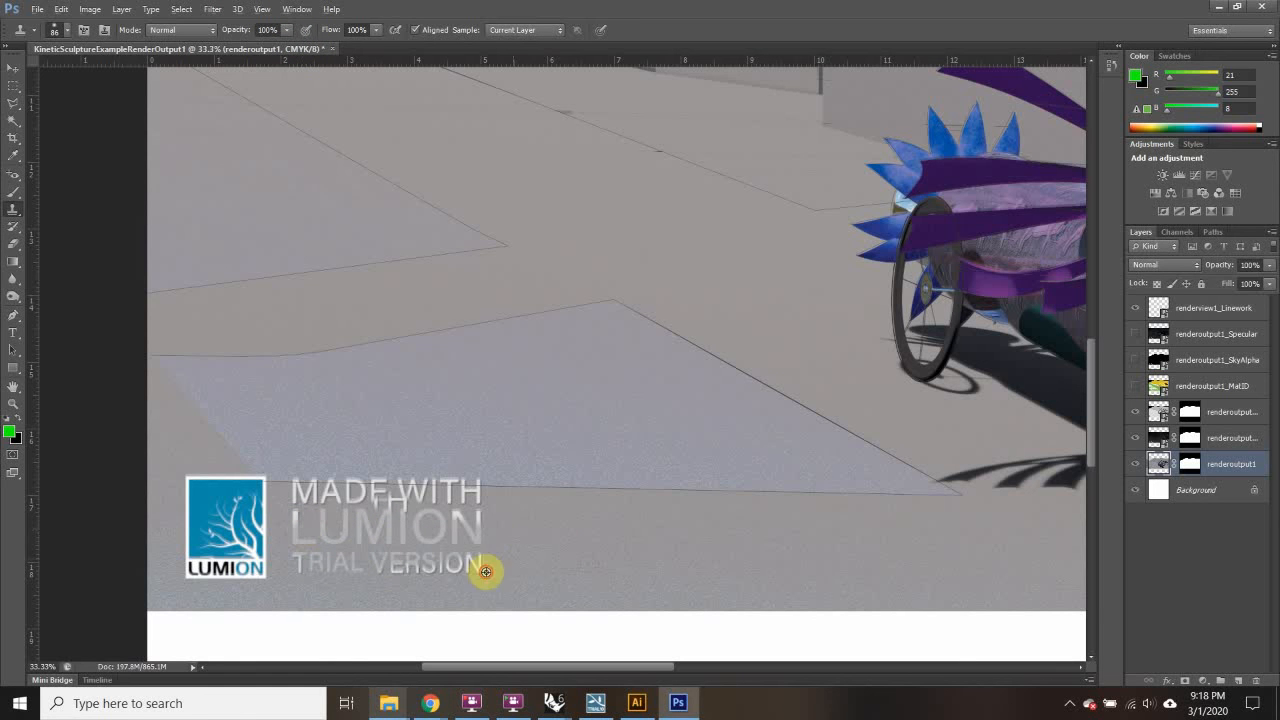
pyautogui.moveTo(450, 574)
pyautogui.mouseDown()
pyautogui.moveTo(457, 557)
pyautogui.moveTo(466, 566)
pyautogui.moveTo(423, 566)
pyautogui.moveTo(464, 573)
pyautogui.moveTo(471, 553)
pyautogui.moveTo(254, 570)
pyautogui.moveTo(237, 540)
pyautogui.moveTo(197, 571)
pyautogui.moveTo(222, 569)
pyautogui.mouseUp()
pyautogui.keyDown('alt'); pyautogui.click(489, 569); pyautogui.keyUp('alt')
pyautogui.keyDown('alt'); pyautogui.click(280, 562); pyautogui.keyUp('alt')
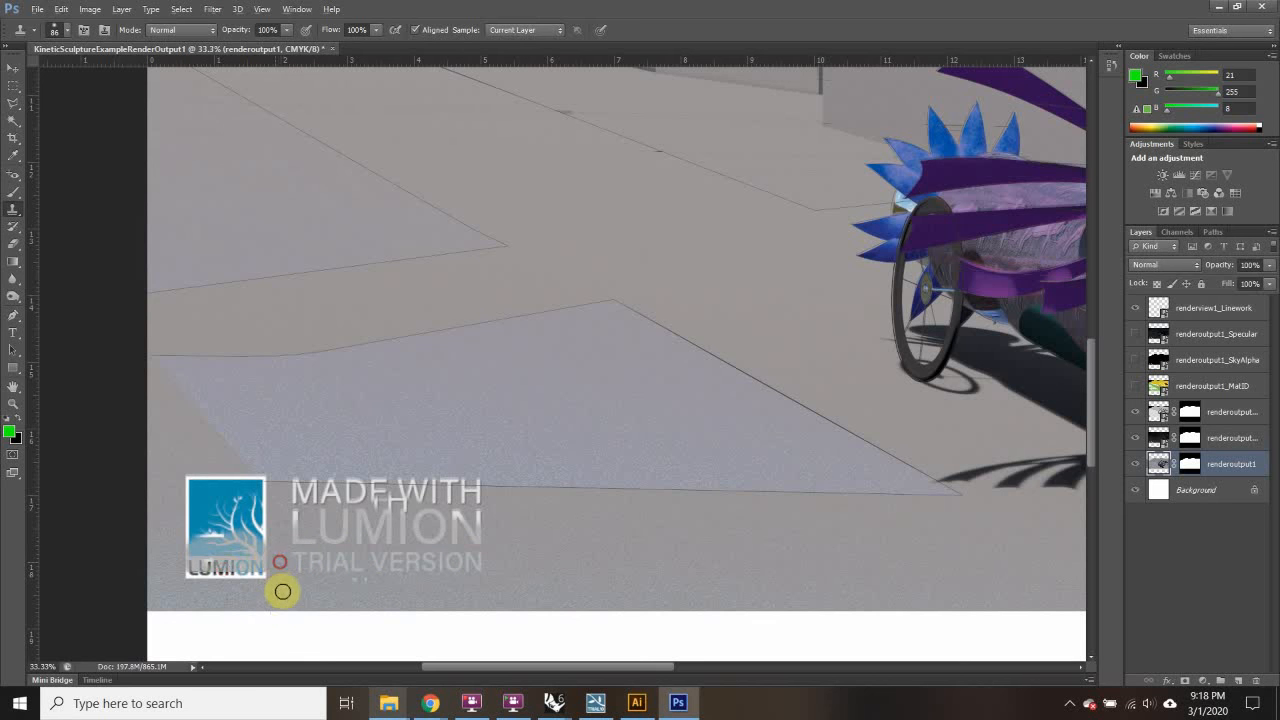
pyautogui.moveTo(200, 452)
pyautogui.mouseDown()
pyautogui.moveTo(201, 502)
pyautogui.moveTo(214, 489)
pyautogui.moveTo(216, 512)
pyautogui.moveTo(189, 486)
pyautogui.moveTo(213, 540)
pyautogui.moveTo(200, 540)
pyautogui.moveTo(219, 536)
pyautogui.moveTo(206, 569)
pyautogui.moveTo(199, 535)
pyautogui.mouseUp()
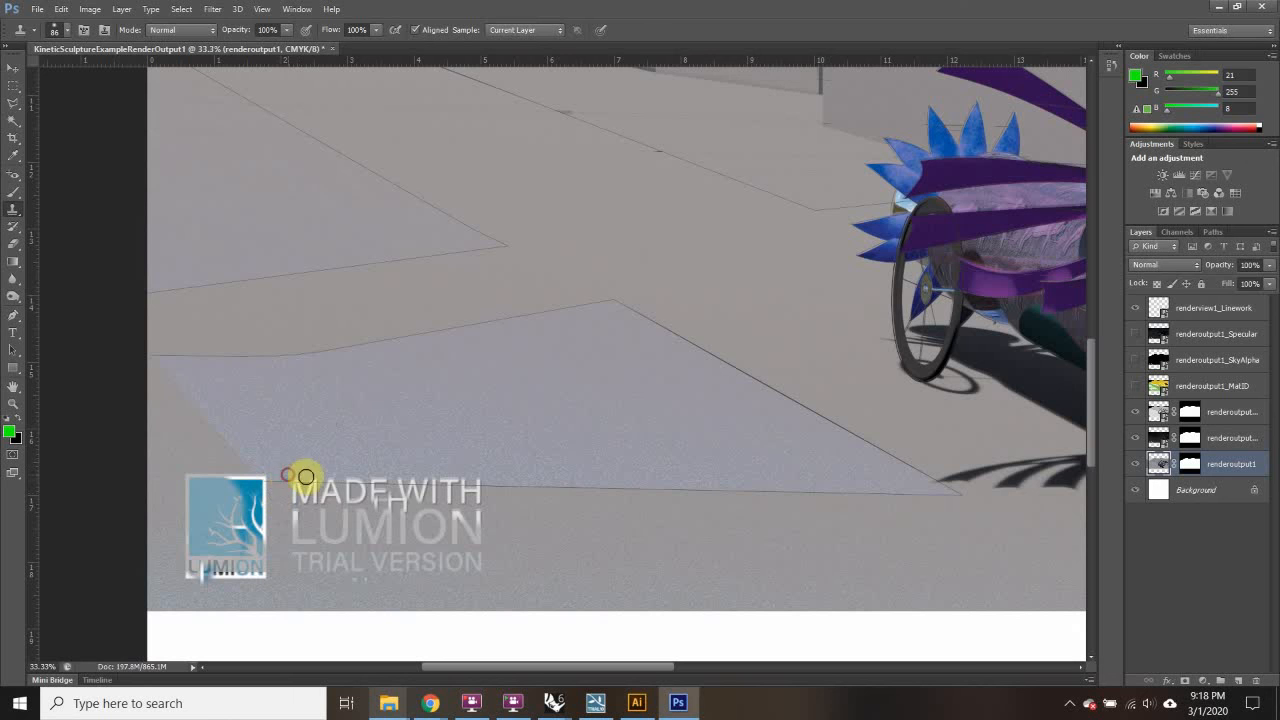
# Step: Cover the MADE WITH text, stray marks and small LUMION text with resampled pavement
pyautogui.keyDown('alt'); pyautogui.click(378, 448); pyautogui.keyUp('alt')
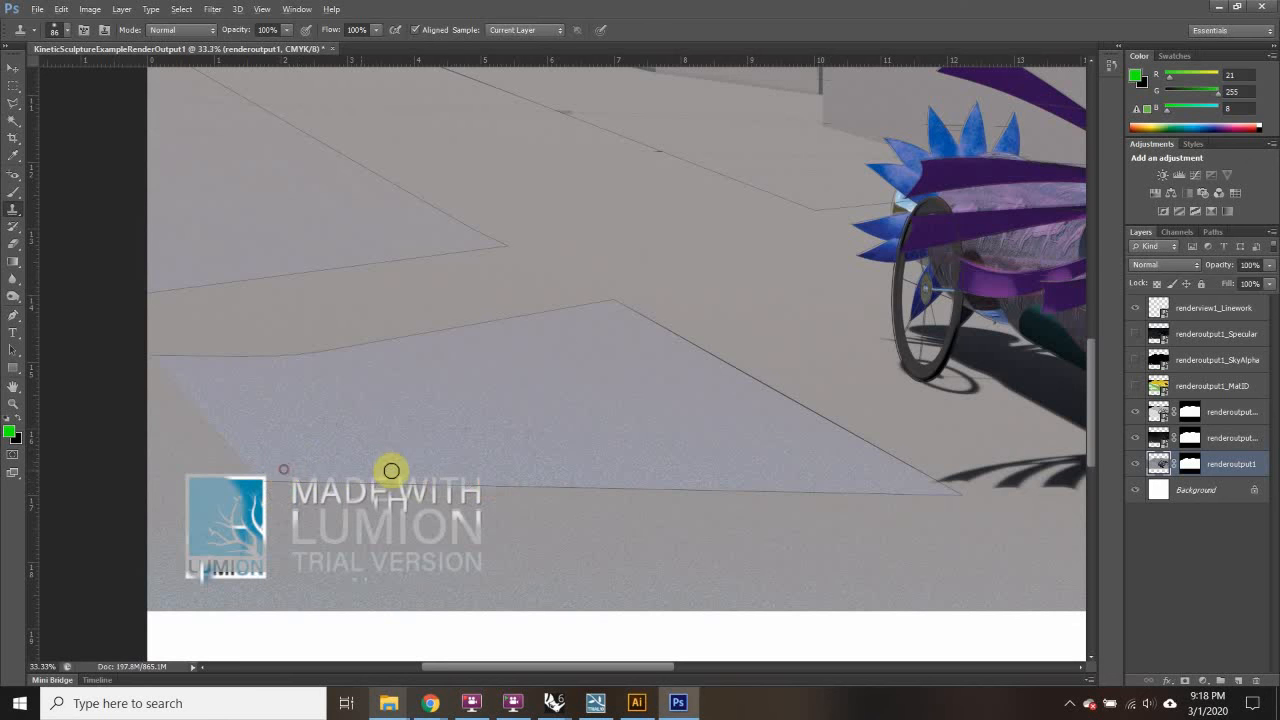
pyautogui.keyDown('alt'); pyautogui.click(471, 480); pyautogui.keyUp('alt')
pyautogui.moveTo(431, 511)
pyautogui.mouseDown()
pyautogui.moveTo(343, 508)
pyautogui.moveTo(423, 499)
pyautogui.moveTo(503, 521)
pyautogui.moveTo(343, 504)
pyautogui.moveTo(277, 524)
pyautogui.mouseUp()
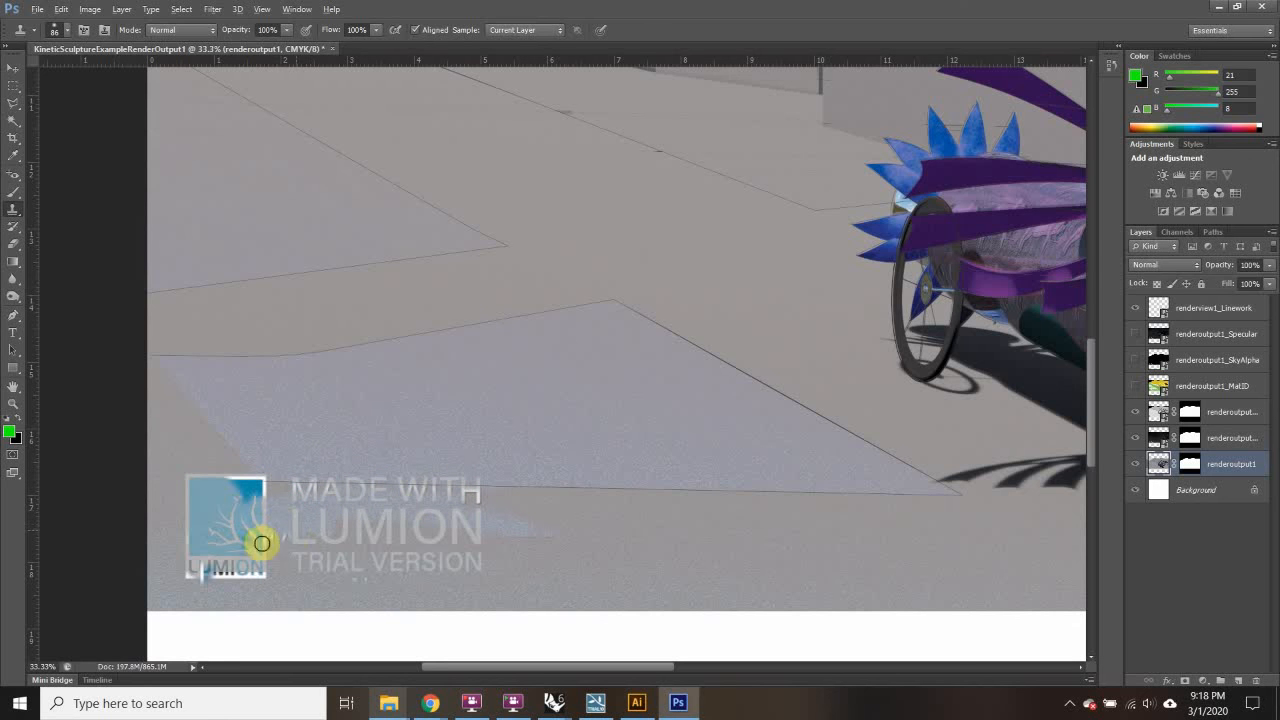
pyautogui.keyDown('alt'); pyautogui.click(445, 540); pyautogui.keyUp('alt')
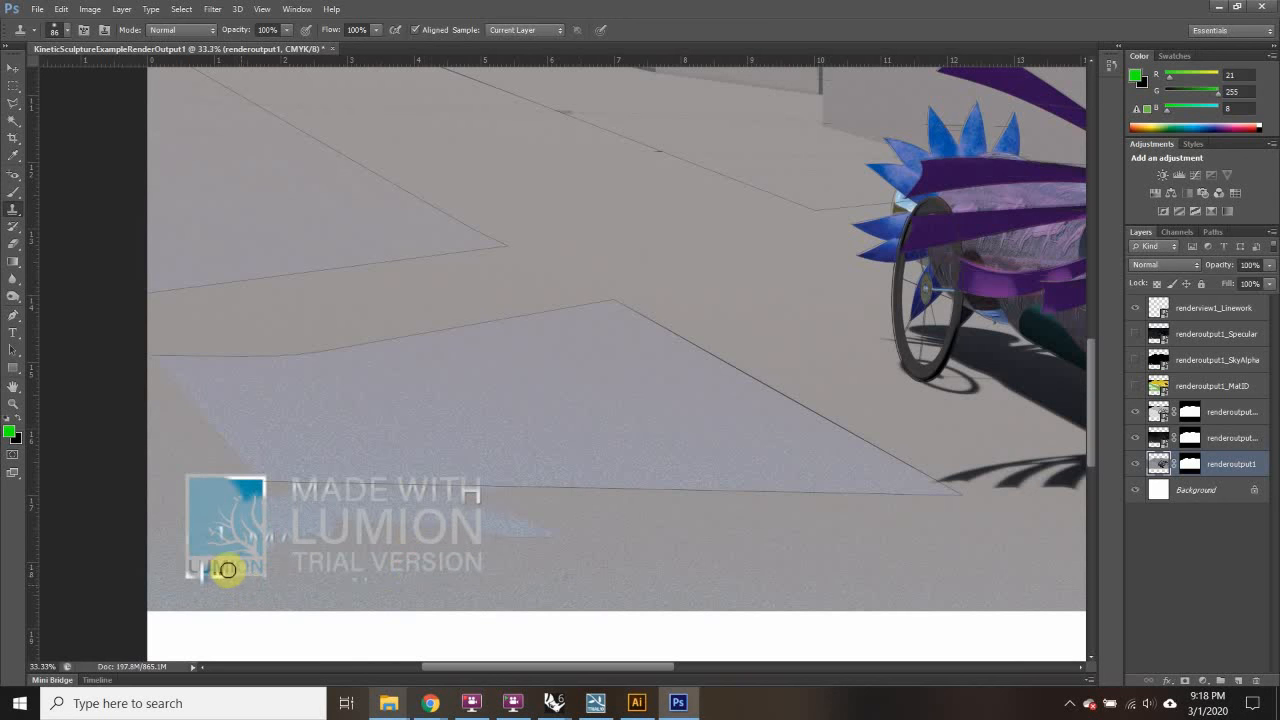
pyautogui.moveTo(228, 569); pyautogui.dragTo(180, 574)
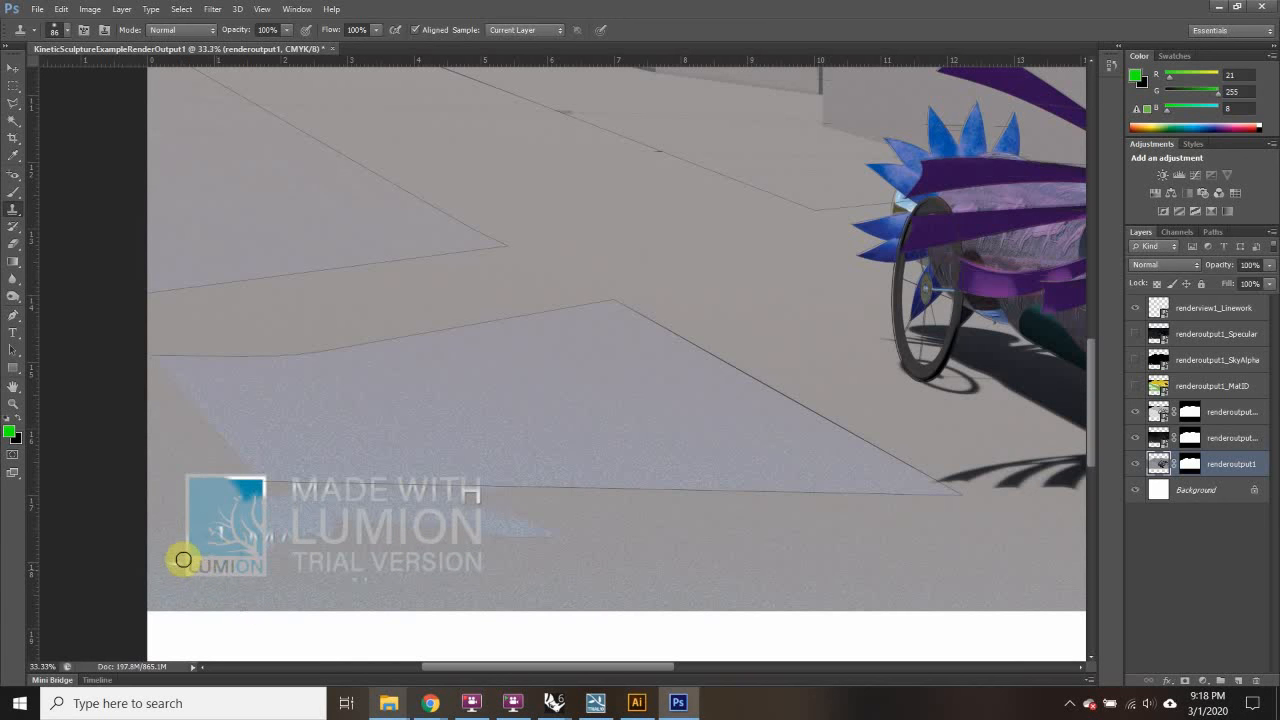
# Step: Try clone stamping on renderoutput1_Depth, declining the rasterize prompt and dismissing the error
pyautogui.click(1163, 441)
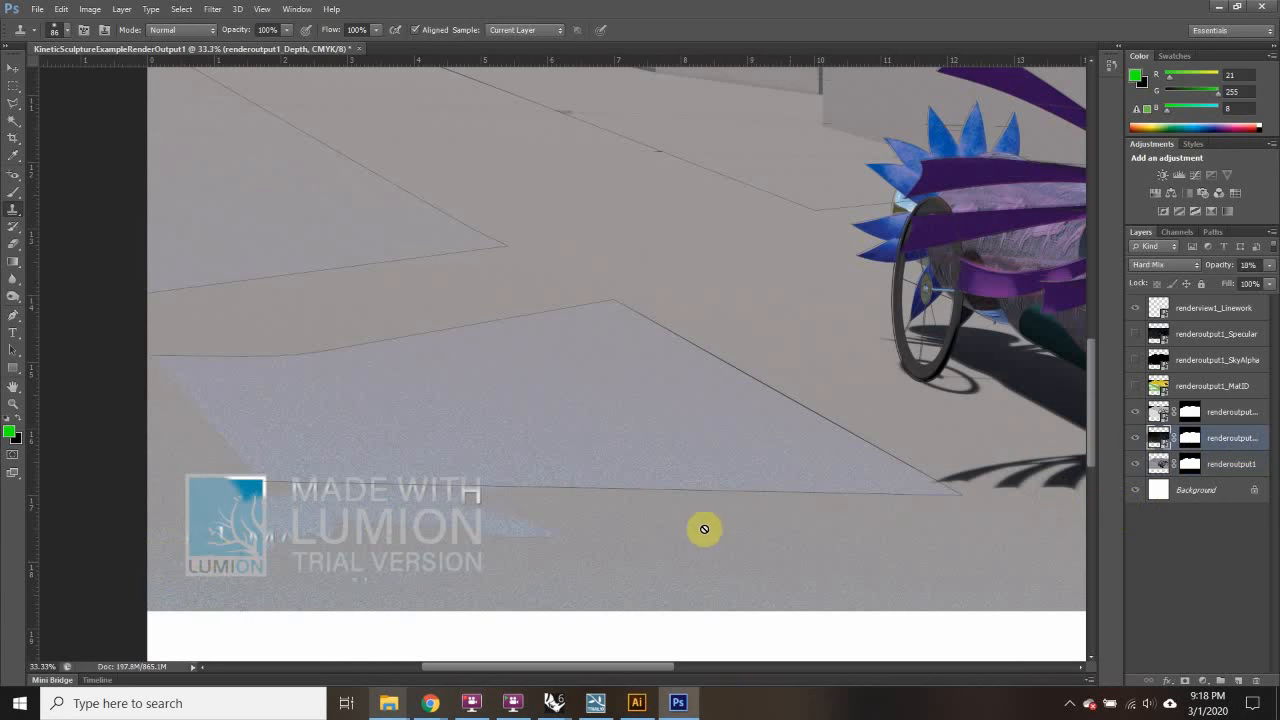
pyautogui.click(420, 554)
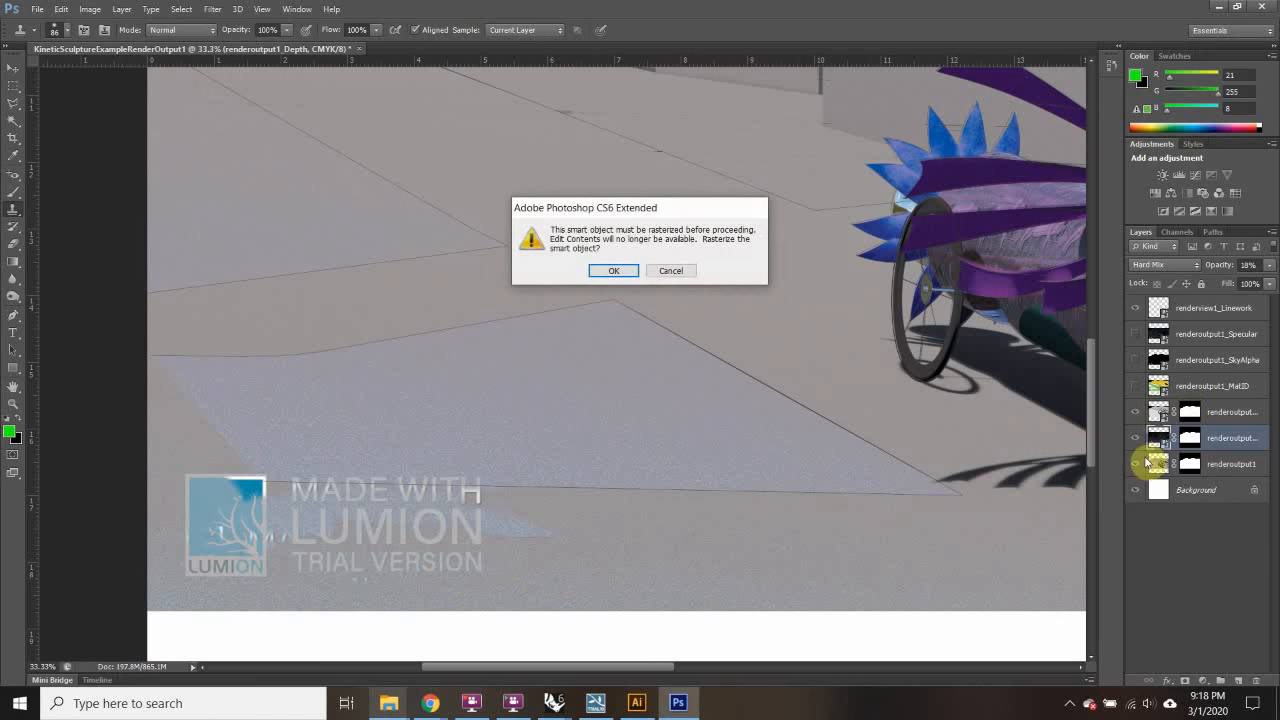
pyautogui.click(667, 271)
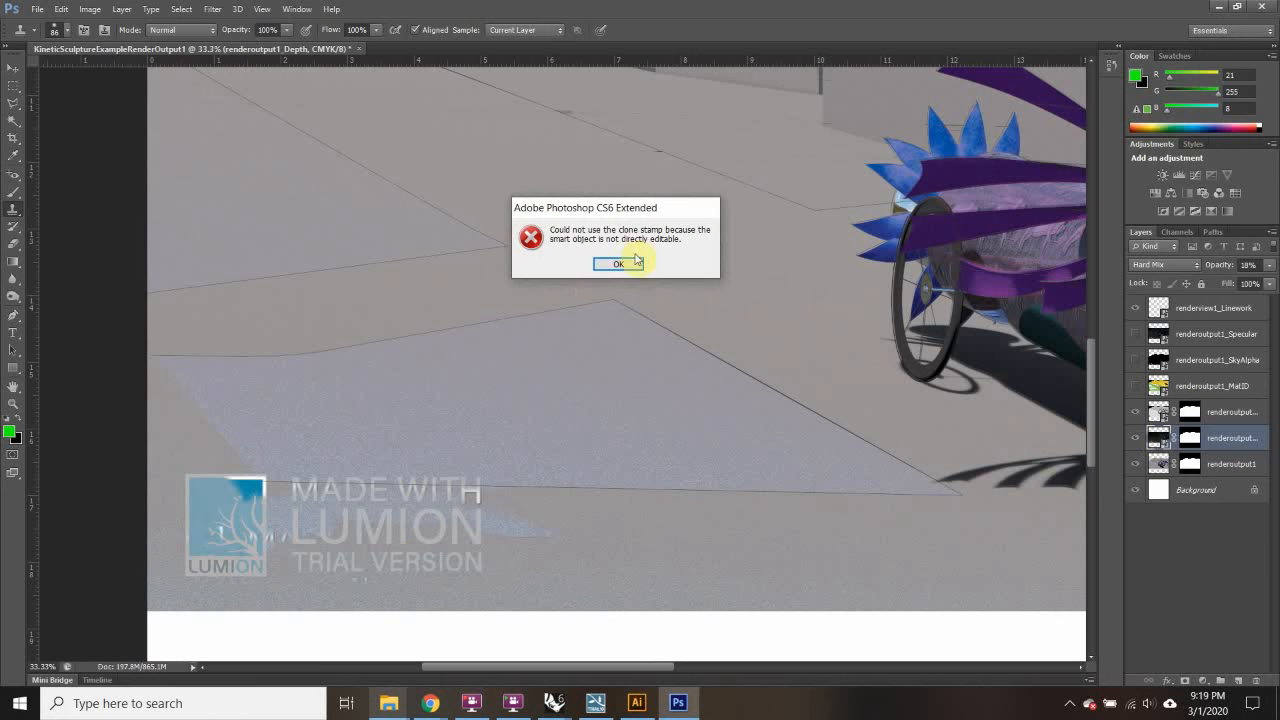
pyautogui.press('Return')
# Step: Open and close the Depth layer's menus and the brush settings without changes
pyautogui.rightClick(1158, 440)
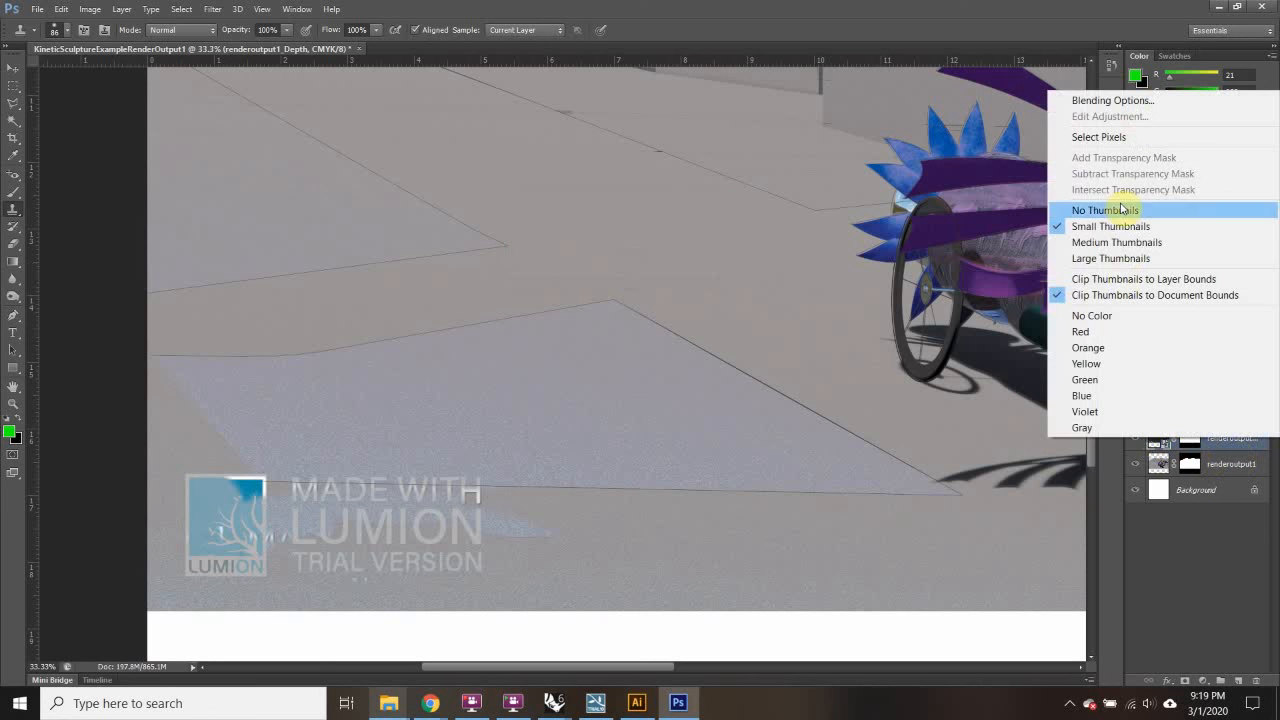
pyautogui.click(1006, 528)
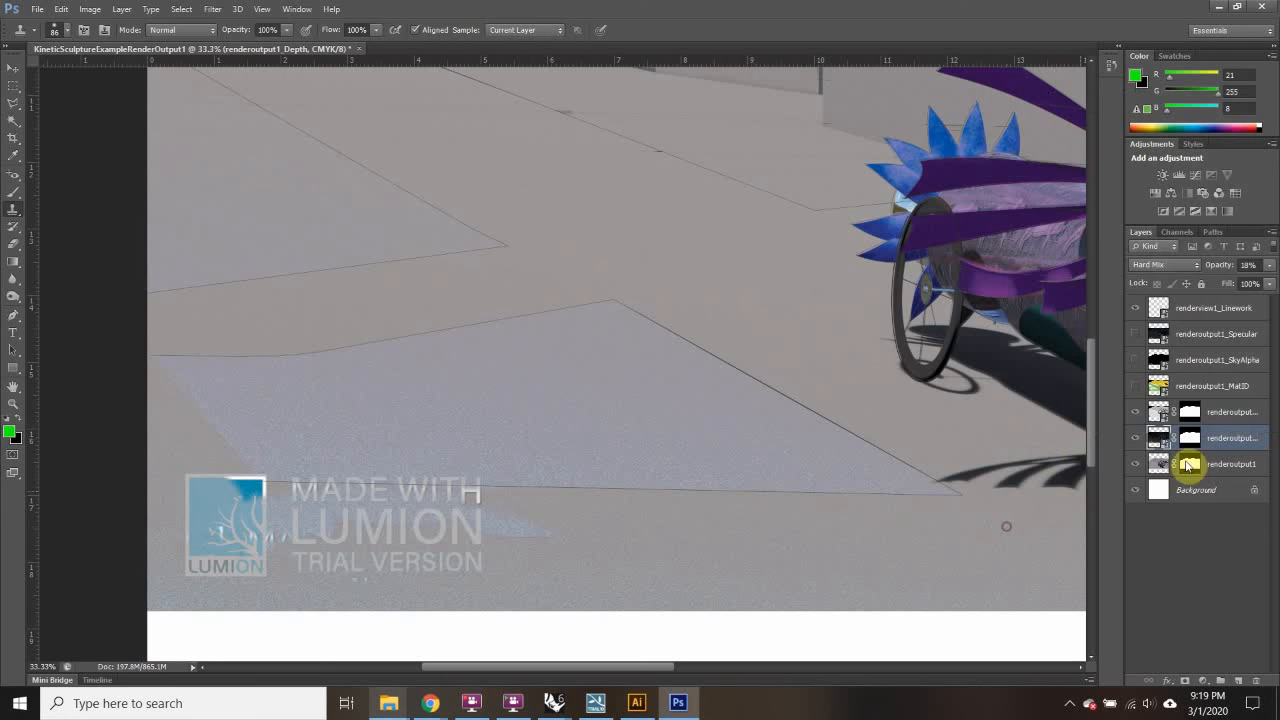
pyautogui.rightClick(1156, 440)
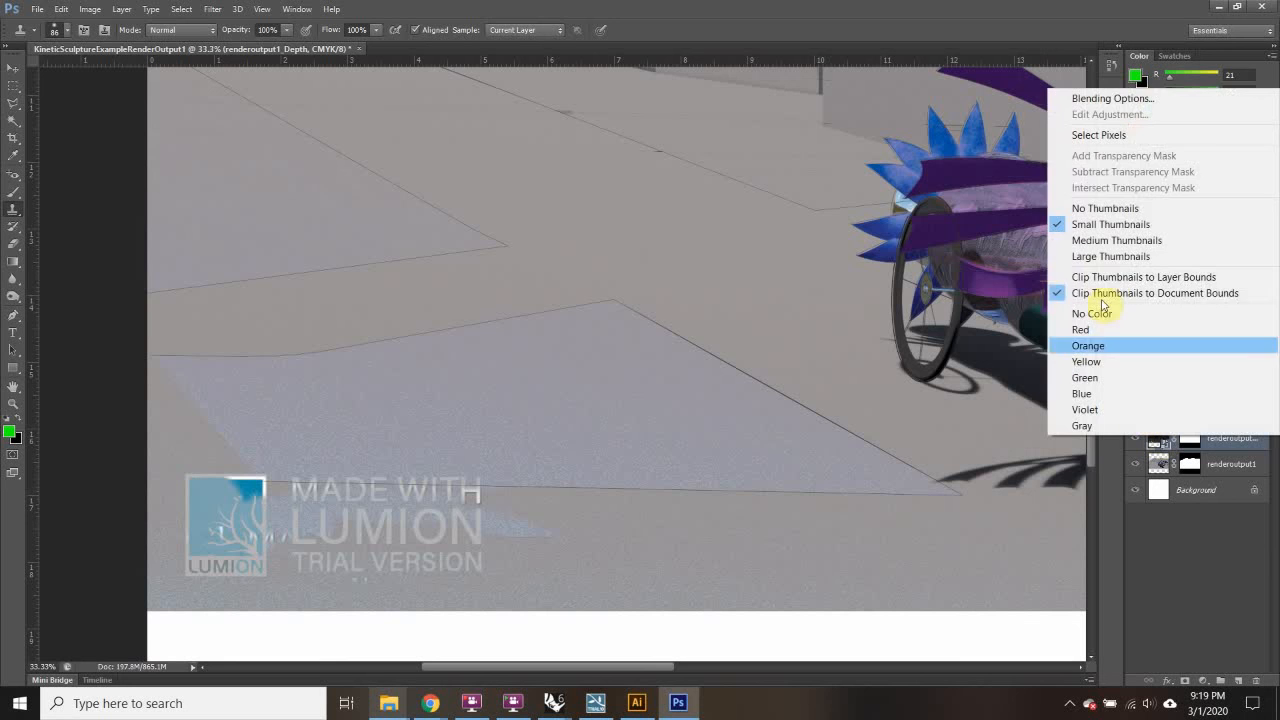
pyautogui.click(1235, 465)
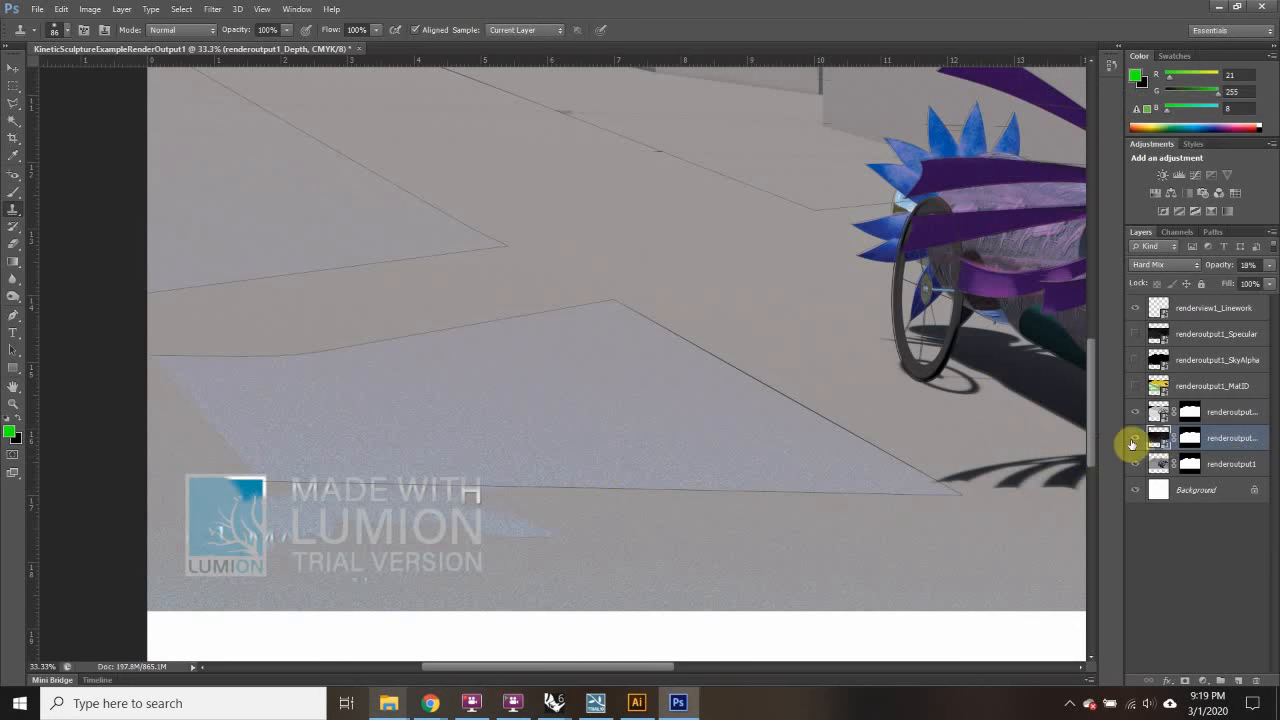
pyautogui.rightClick(545, 543)
pyautogui.click(508, 537)
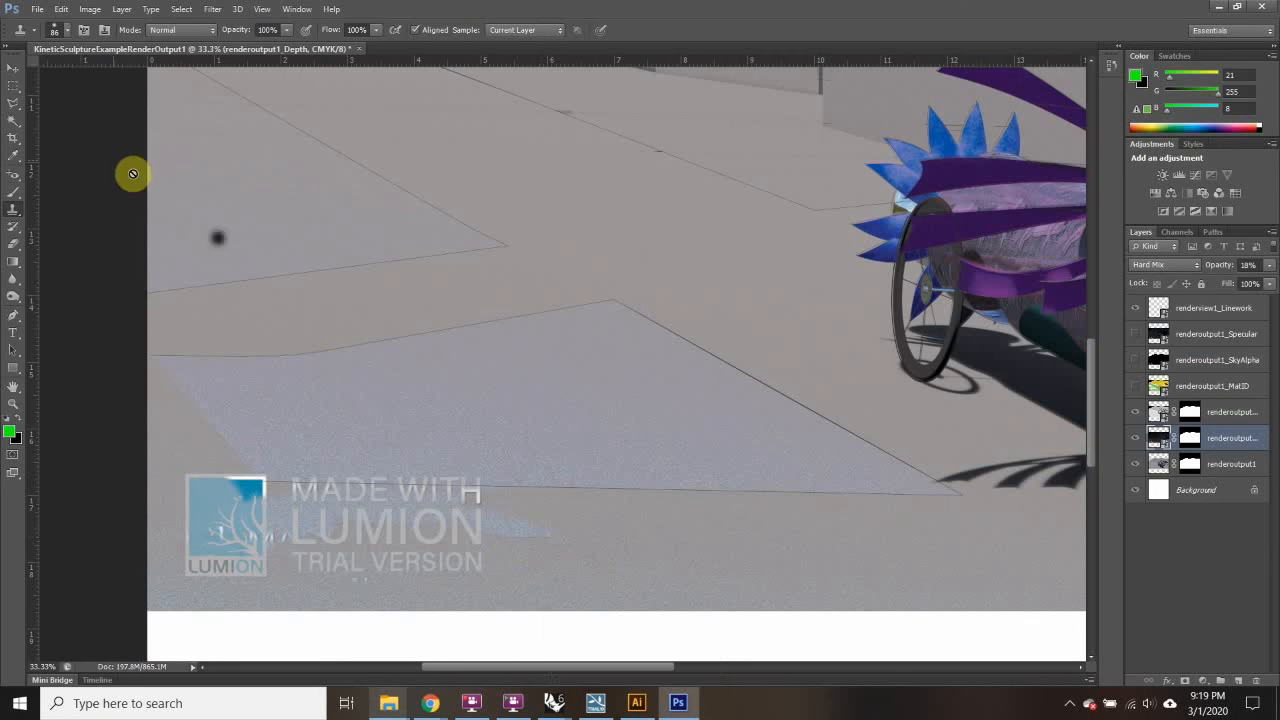
# Step: Pick renderoutput1_Depth from the canvas layer list and confirm rasterizing it for Clone Stamp
pyautogui.click(13, 67)
pyautogui.rightClick(457, 402)
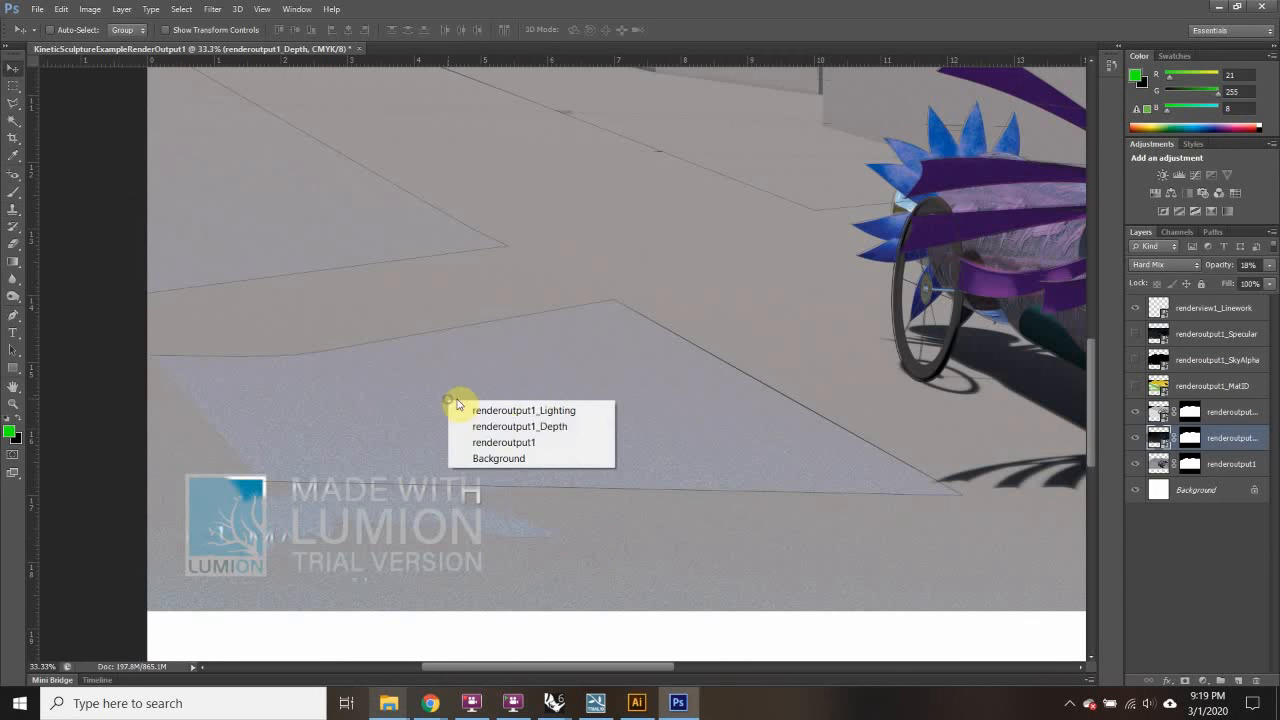
pyautogui.rightClick(680, 546)
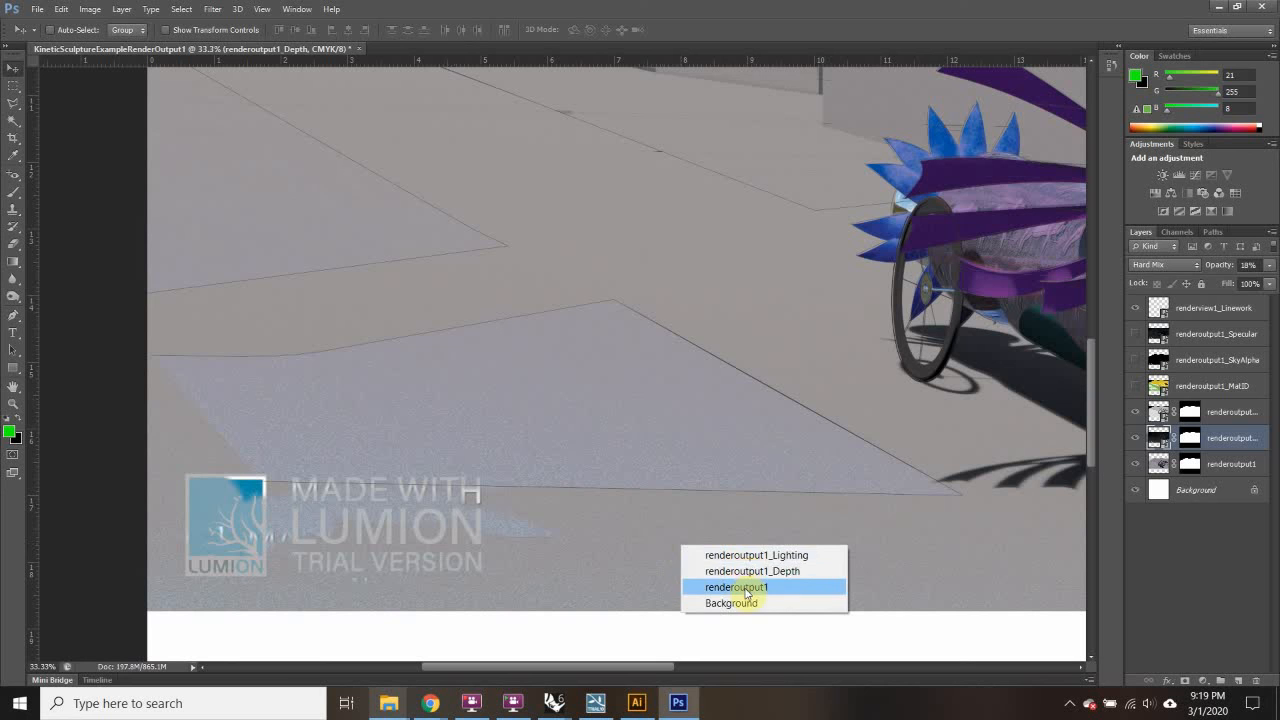
pyautogui.click(752, 573)
pyautogui.rightClick(700, 549)
pyautogui.click(696, 546)
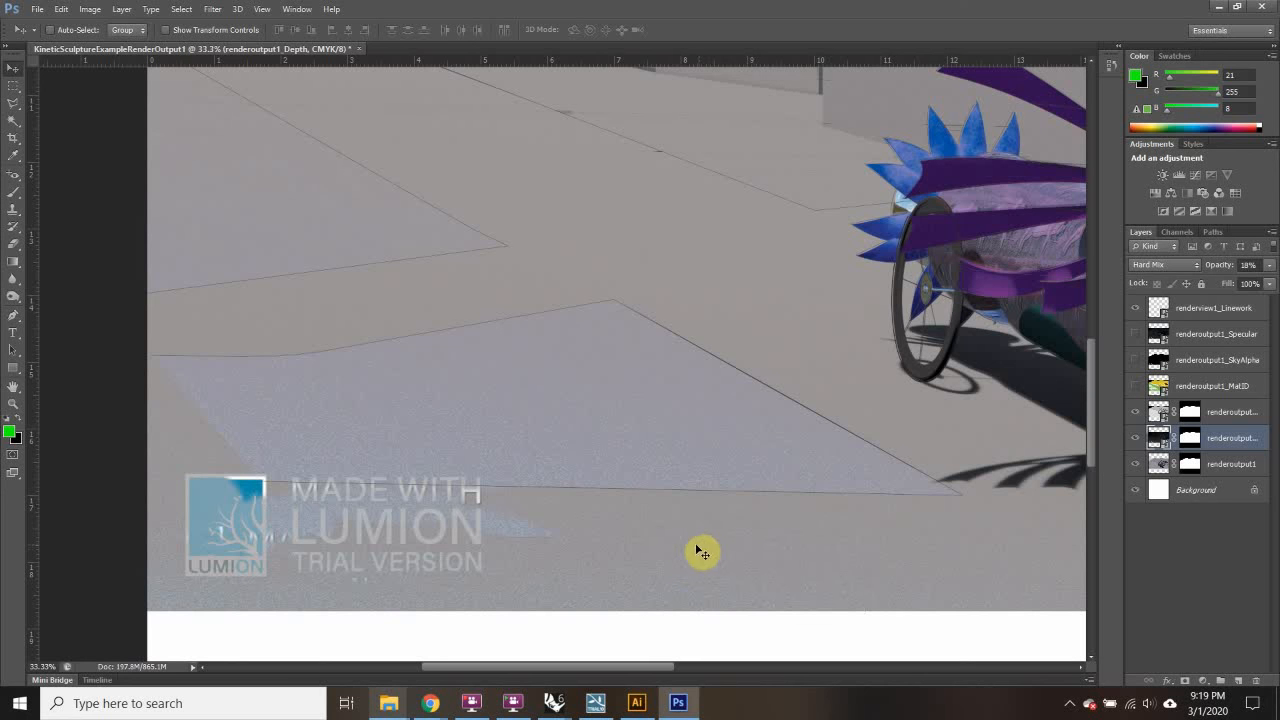
pyautogui.click(13, 210)
pyautogui.click(447, 492)
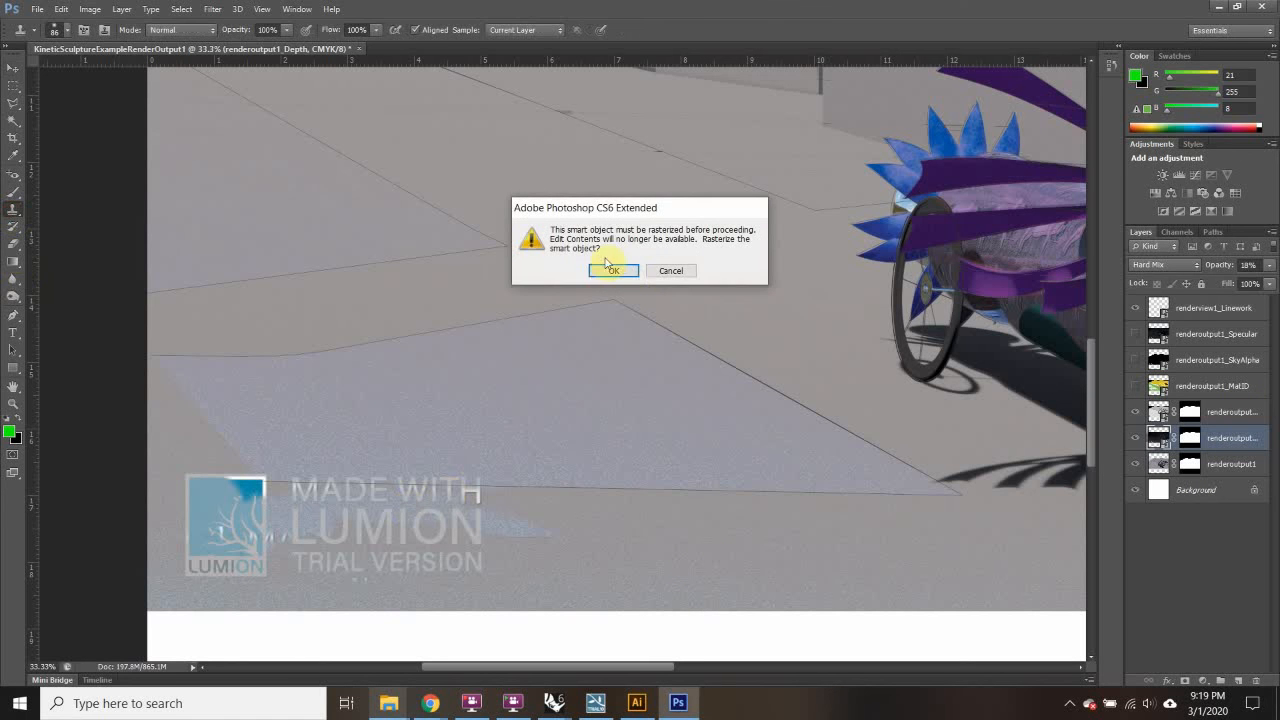
pyautogui.click(617, 271)
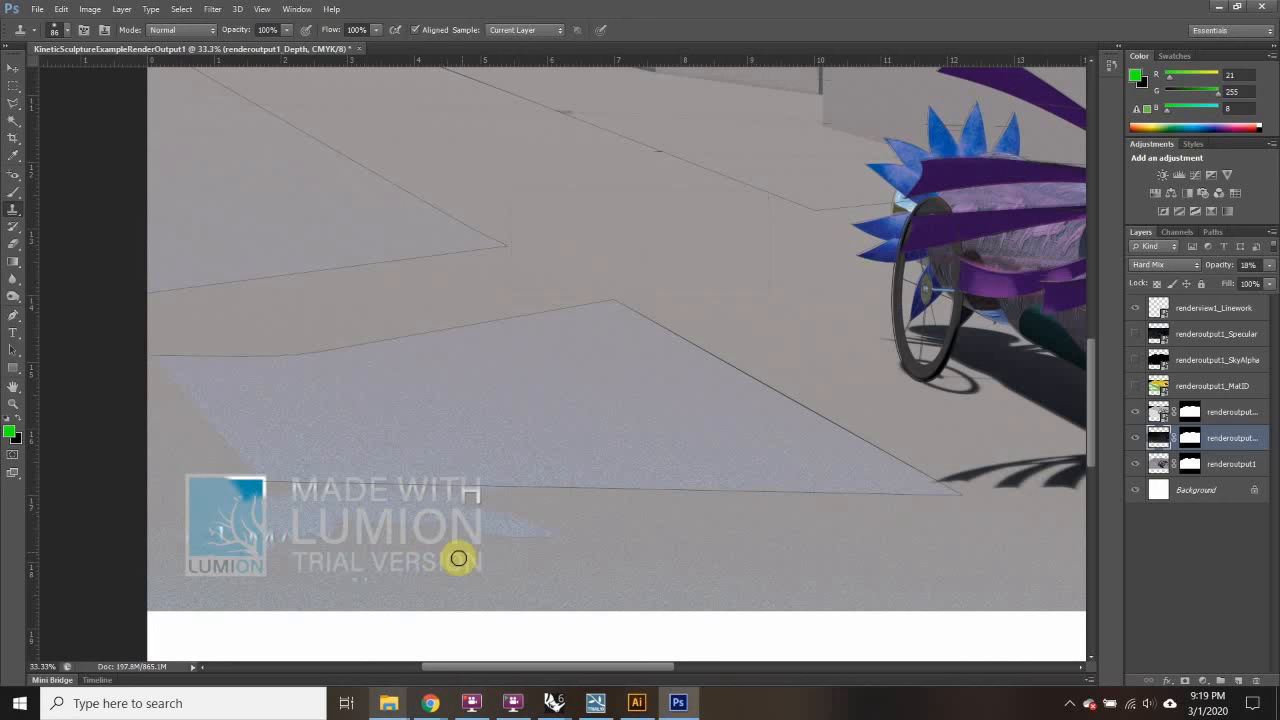
# Step: Set the Clone Stamp brush to 127 px and paint out the SION, MION and MADE WITH lettering
pyautogui.keyDown('alt'); pyautogui.click(517, 563); pyautogui.keyUp('alt')
pyautogui.moveTo(417, 557)
pyautogui.mouseDown()
pyautogui.moveTo(473, 569)
pyautogui.moveTo(338, 573)
pyautogui.moveTo(369, 573)
pyautogui.moveTo(329, 564)
pyautogui.moveTo(373, 575)
pyautogui.moveTo(280, 540)
pyautogui.moveTo(284, 516)
pyautogui.moveTo(398, 573)
pyautogui.moveTo(334, 523)
pyautogui.moveTo(365, 517)
pyautogui.moveTo(315, 520)
pyautogui.mouseUp()
pyautogui.click(60, 38)
pyautogui.moveTo(89, 71); pyautogui.dragTo(106, 72)
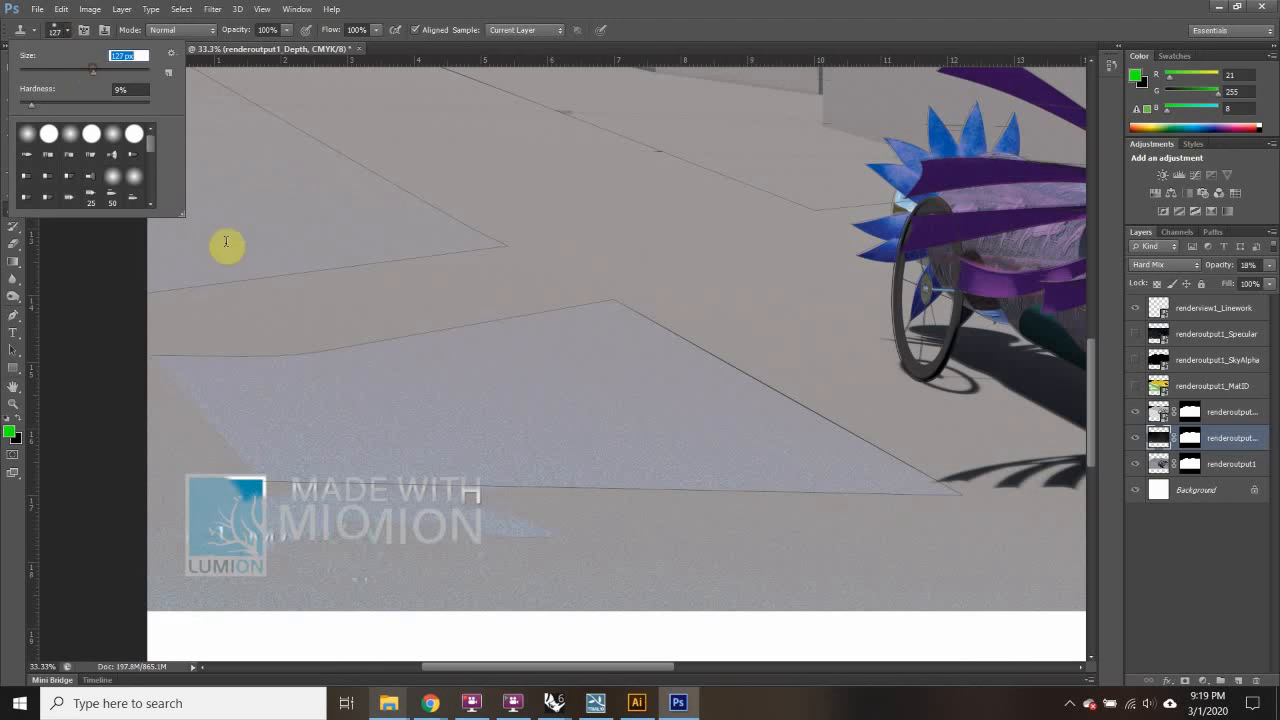
pyautogui.click(612, 580)
pyautogui.moveTo(504, 527)
pyautogui.mouseDown()
pyautogui.moveTo(346, 531)
pyautogui.moveTo(480, 580)
pyautogui.moveTo(354, 537)
pyautogui.moveTo(382, 550)
pyautogui.mouseUp()
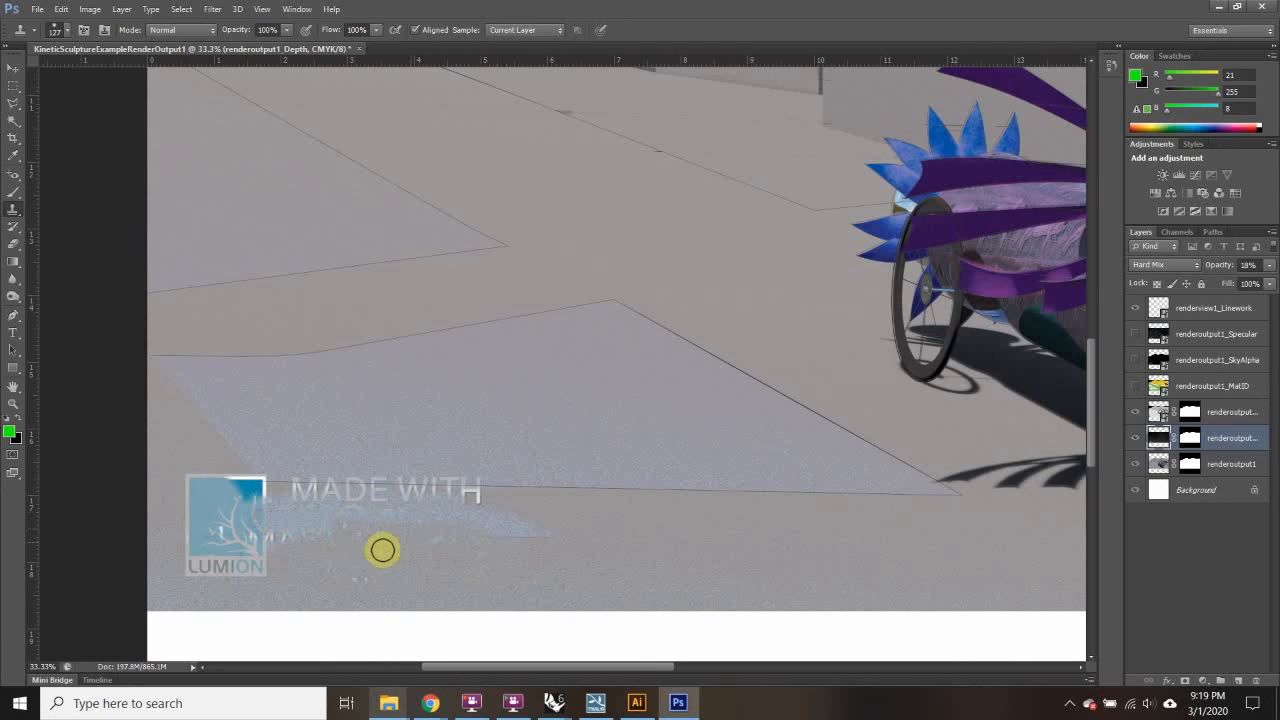
pyautogui.moveTo(431, 481)
pyautogui.mouseDown()
pyautogui.moveTo(306, 481)
pyautogui.moveTo(438, 488)
pyautogui.moveTo(336, 488)
pyautogui.moveTo(543, 514)
pyautogui.moveTo(461, 492)
pyautogui.moveTo(470, 475)
pyautogui.moveTo(473, 500)
pyautogui.moveTo(369, 472)
pyautogui.mouseUp()
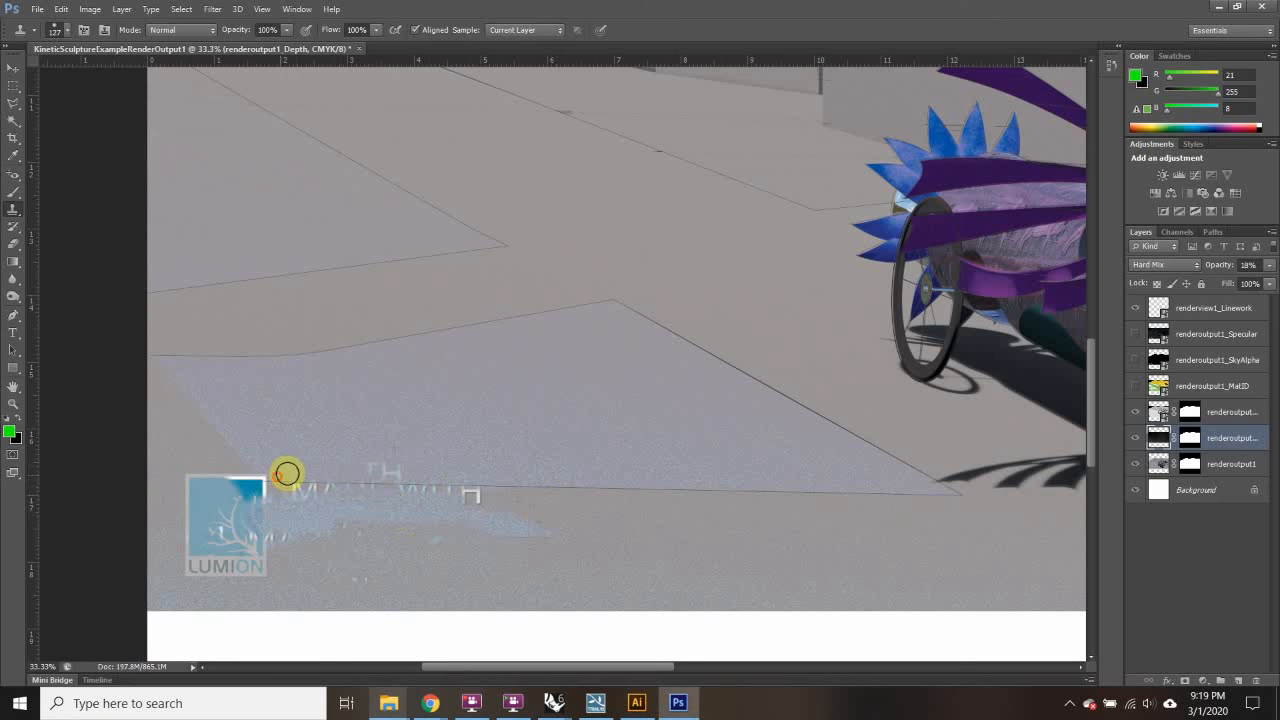
pyautogui.moveTo(286, 474); pyautogui.dragTo(353, 458)
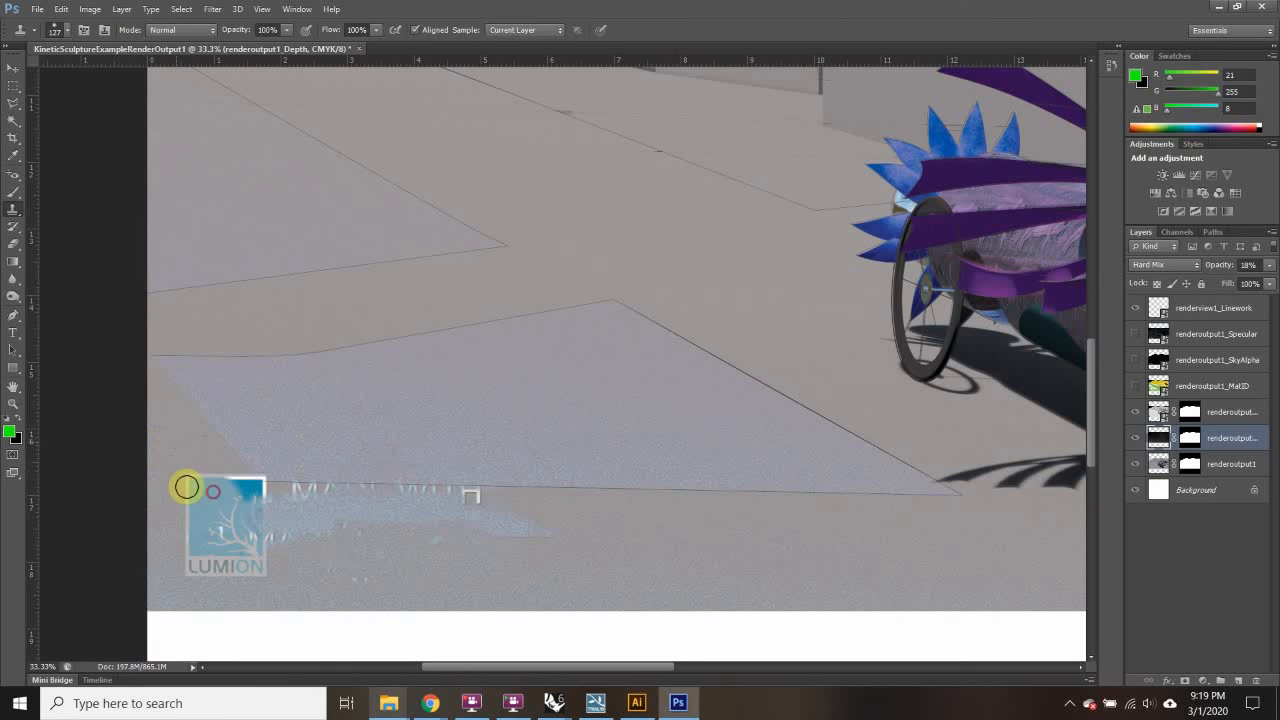
pyautogui.moveTo(186, 486); pyautogui.dragTo(237, 523)
# Step: Cover the Lumion logo on the Depth layer with resampled pavement texture
pyautogui.keyDown('alt'); pyautogui.click(194, 439); pyautogui.keyUp('alt')
pyautogui.moveTo(237, 478); pyautogui.dragTo(248, 492)
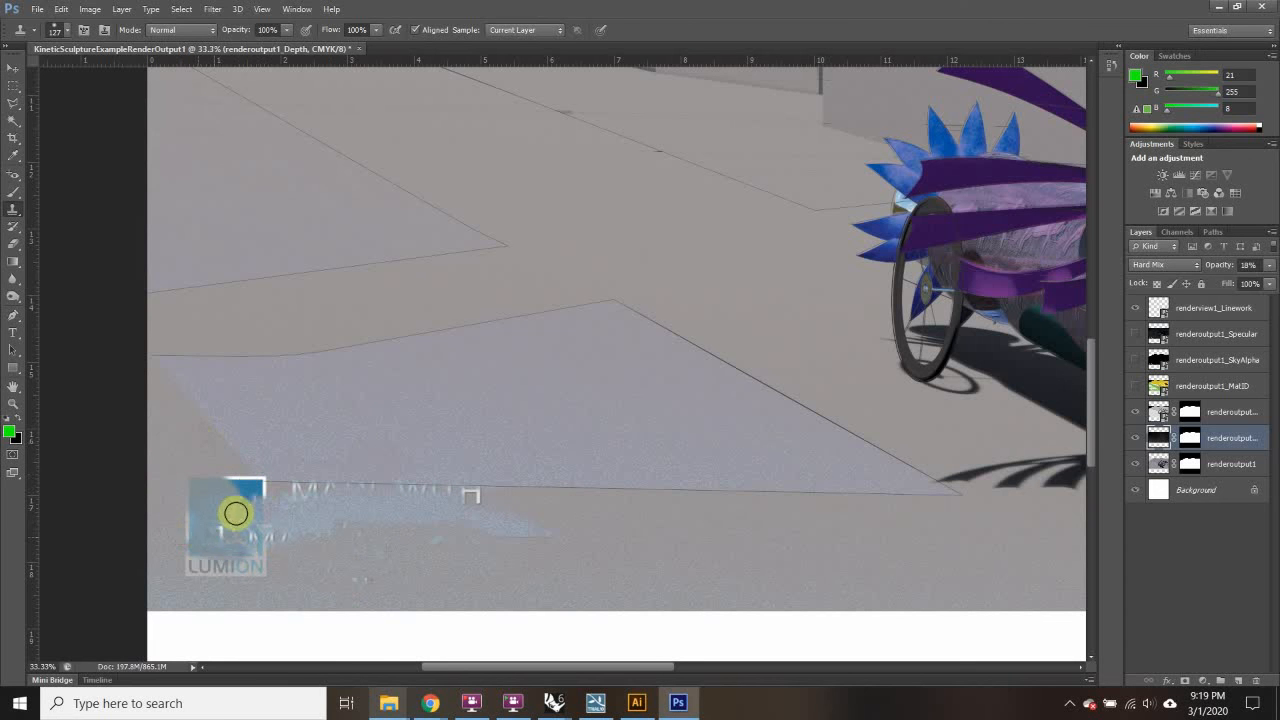
pyautogui.moveTo(231, 522); pyautogui.dragTo(226, 503)
pyautogui.moveTo(249, 549)
pyautogui.mouseDown()
pyautogui.moveTo(232, 497)
pyautogui.moveTo(257, 504)
pyautogui.moveTo(248, 495)
pyautogui.moveTo(230, 521)
pyautogui.mouseUp()
pyautogui.keyDown('alt'); pyautogui.click(179, 440); pyautogui.keyUp('alt')
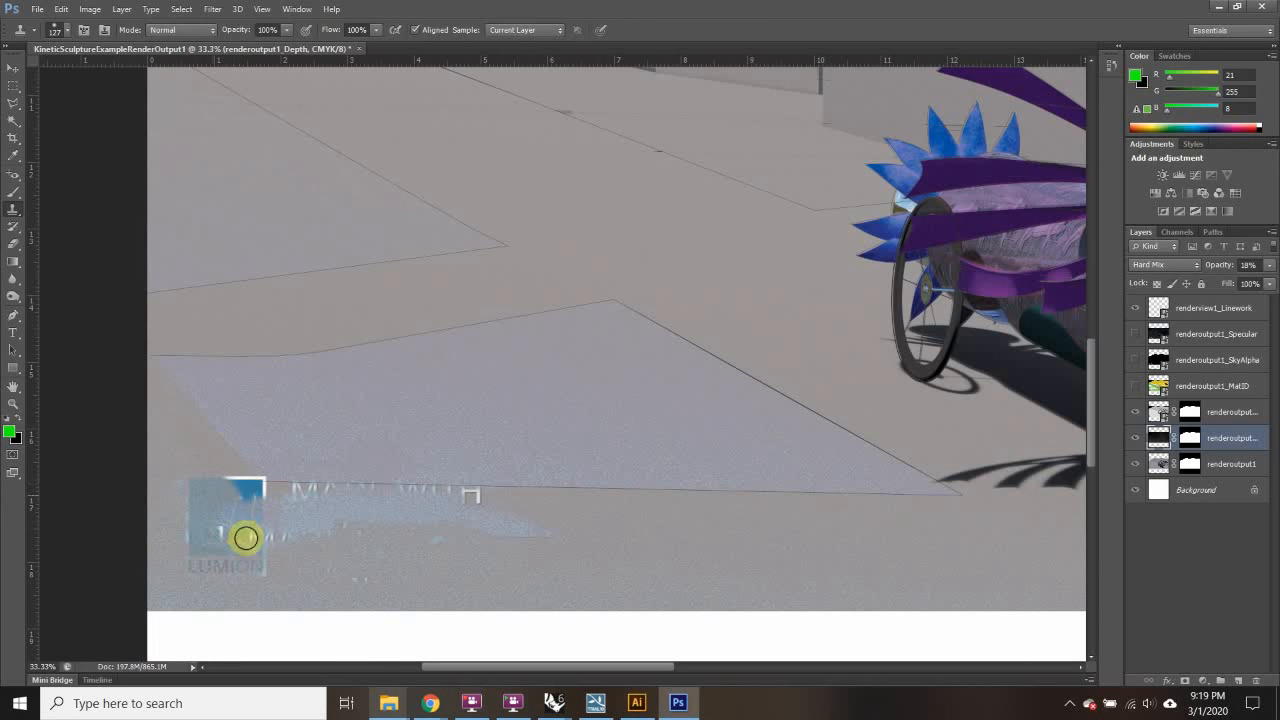
pyautogui.keyDown('alt'); pyautogui.click(573, 551); pyautogui.keyUp('alt')
pyautogui.click(252, 474)
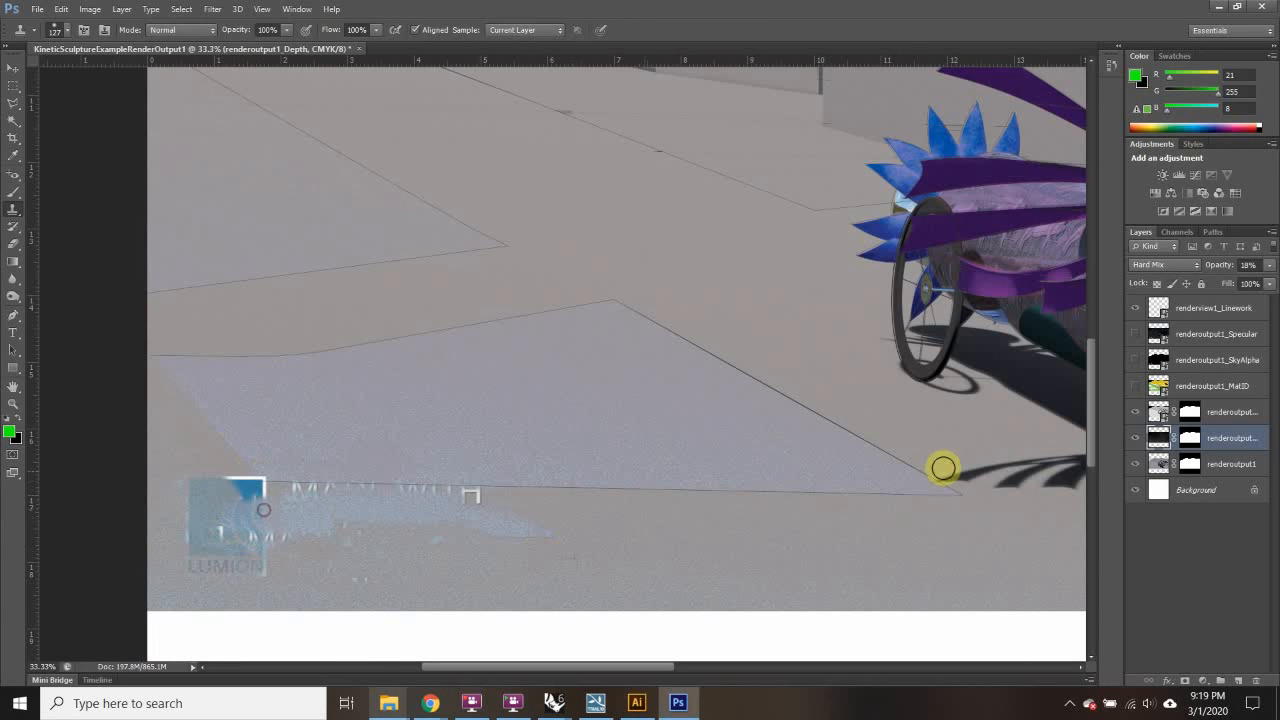
# Step: On renderoutput1, paint out the logo remnants and white tick marks along the pavement line
pyautogui.click(1141, 470)
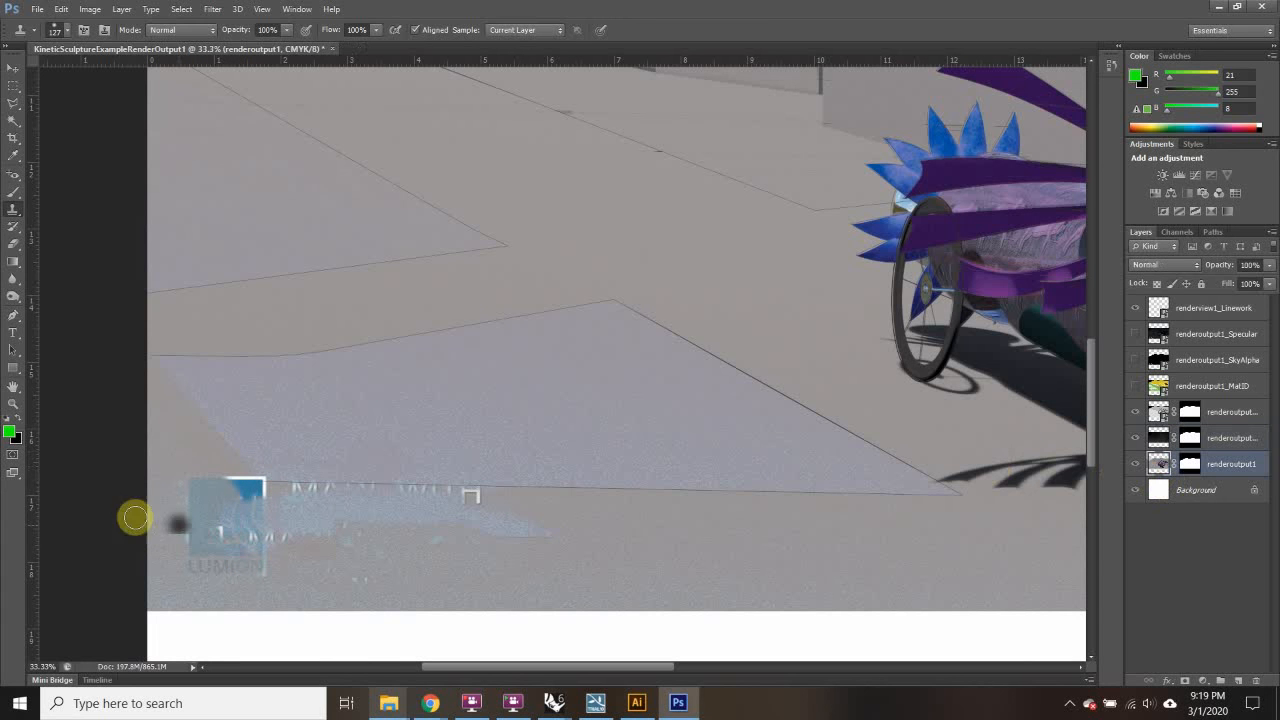
pyautogui.moveTo(246, 495); pyautogui.dragTo(248, 496)
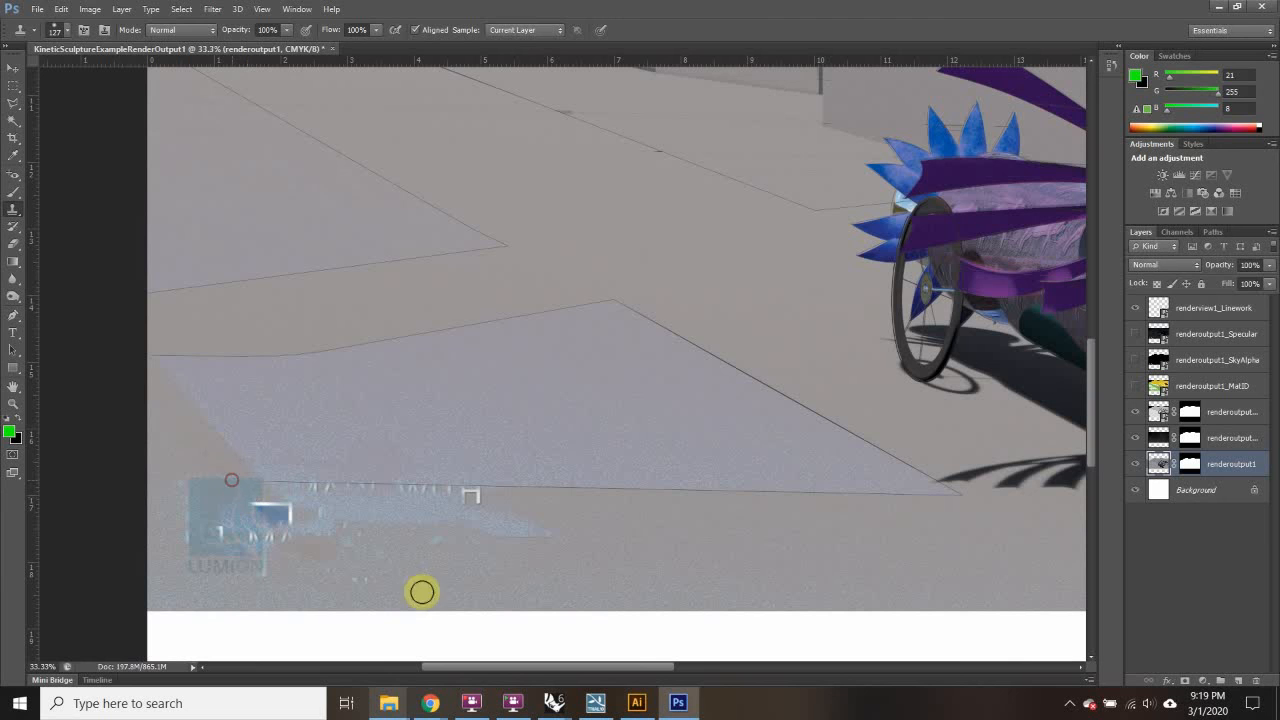
pyautogui.click(270, 517)
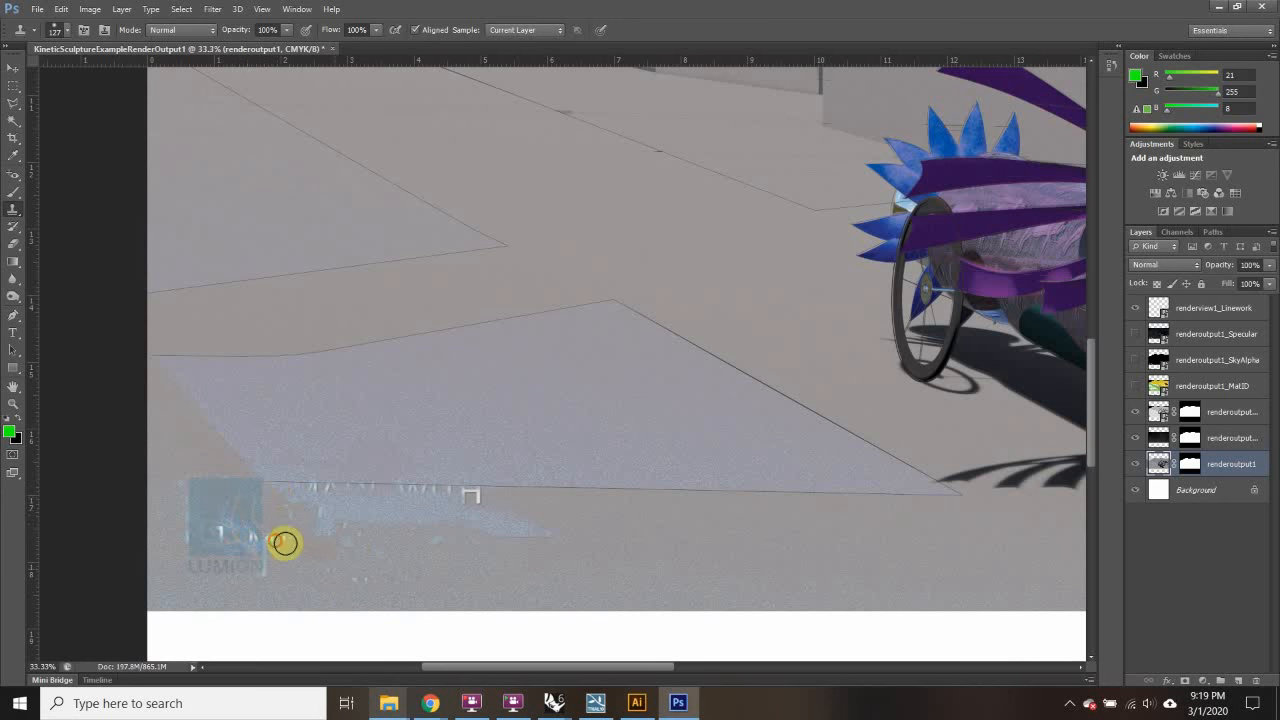
pyautogui.click(250, 549)
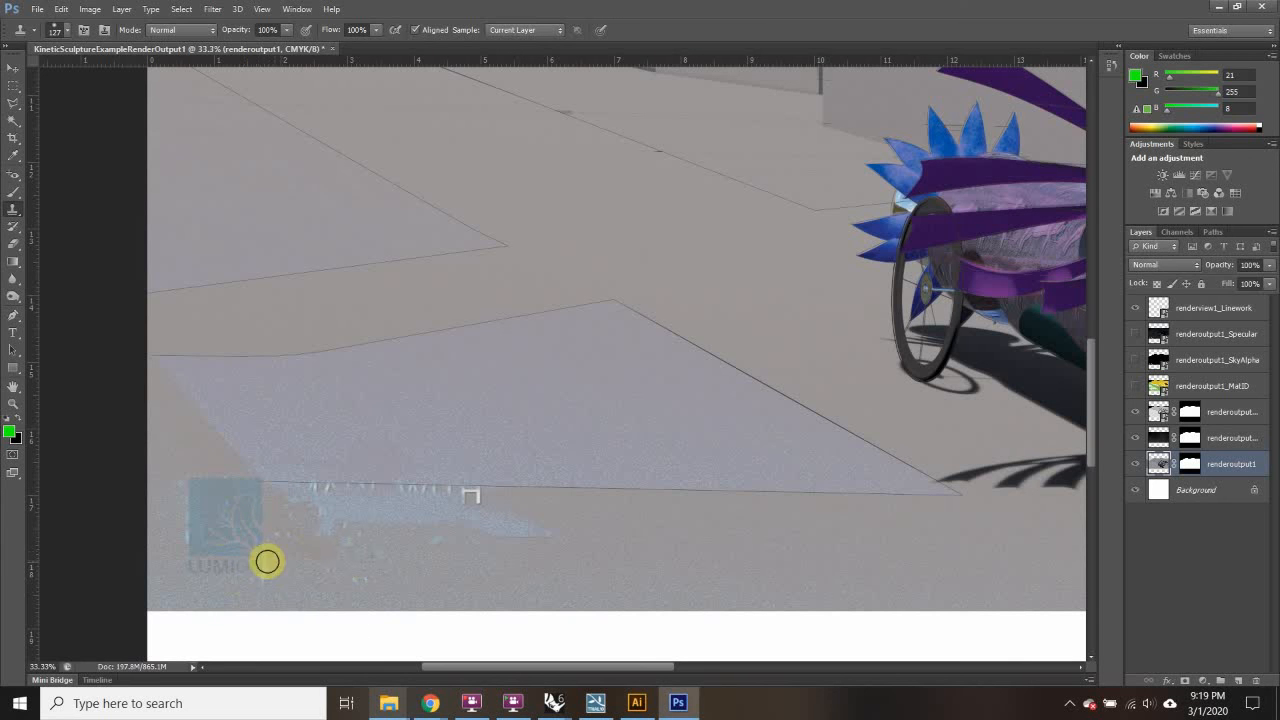
pyautogui.moveTo(446, 491); pyautogui.dragTo(289, 486)
pyautogui.click(429, 486)
pyautogui.keyDown('alt'); pyautogui.click(518, 540); pyautogui.keyUp('alt')
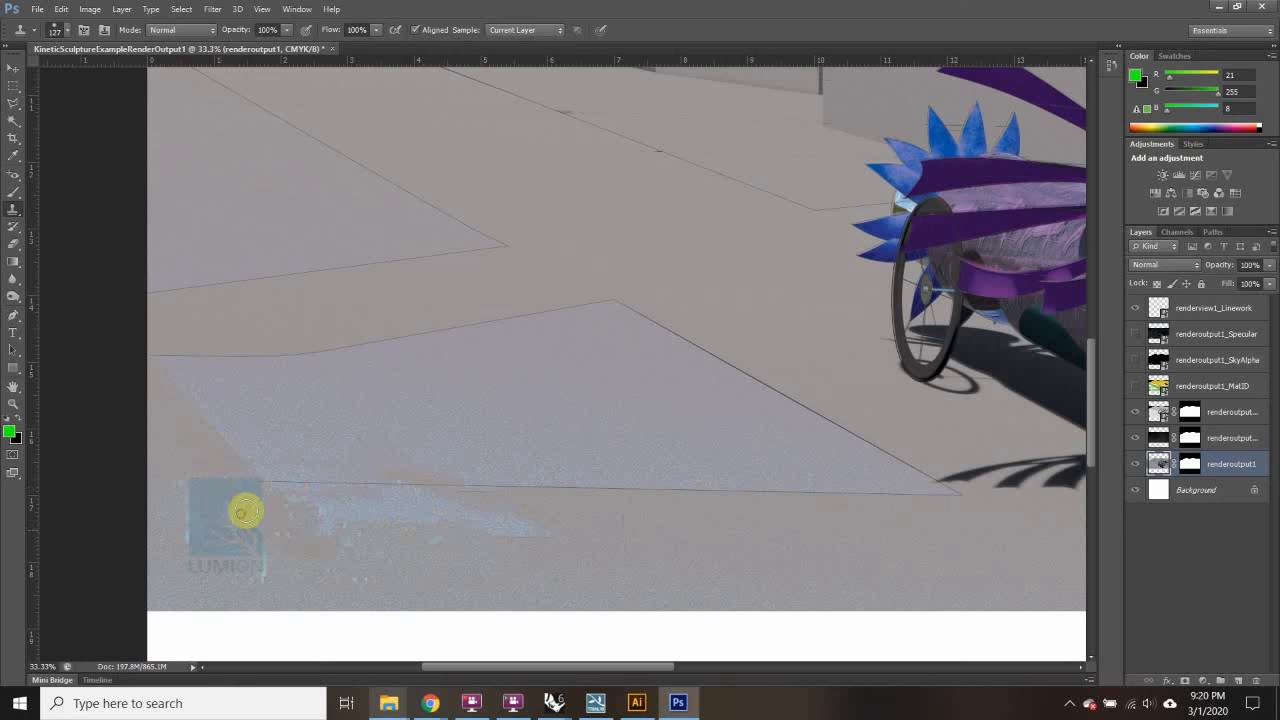
# Step: Rasterize the renderoutput1_Lighting layer
pyautogui.click(1156, 418)
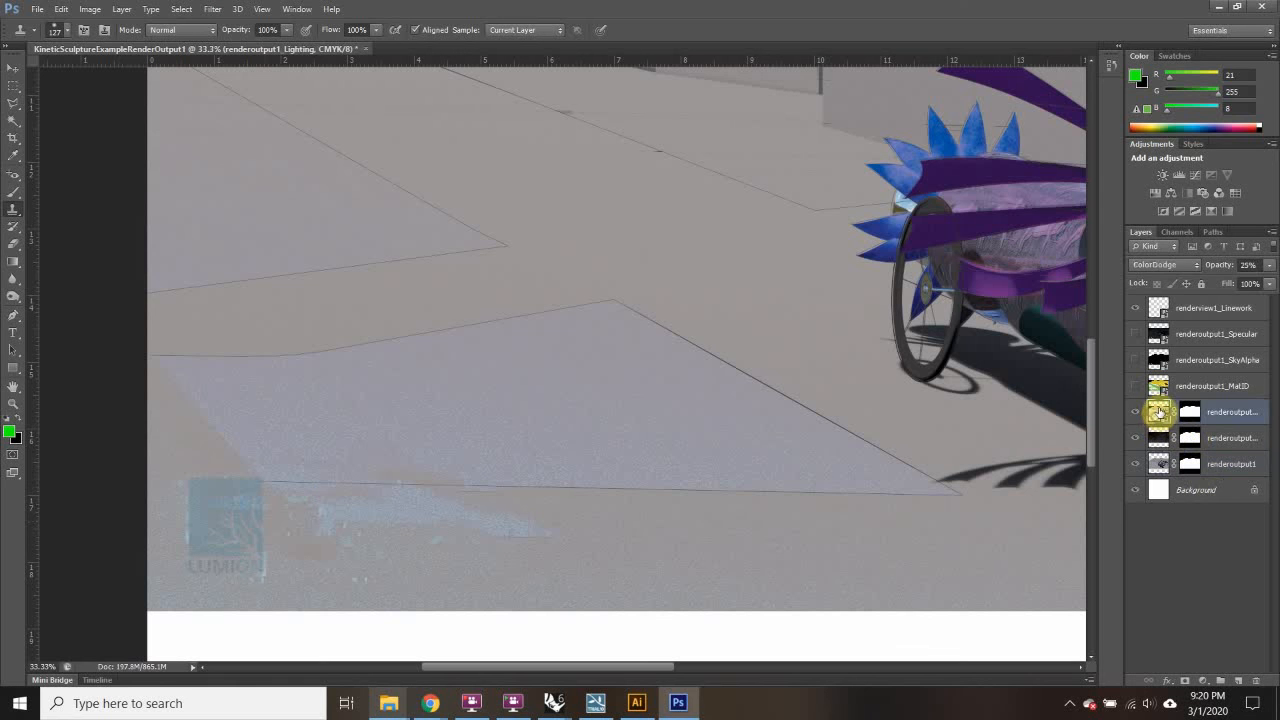
pyautogui.rightClick(1156, 416)
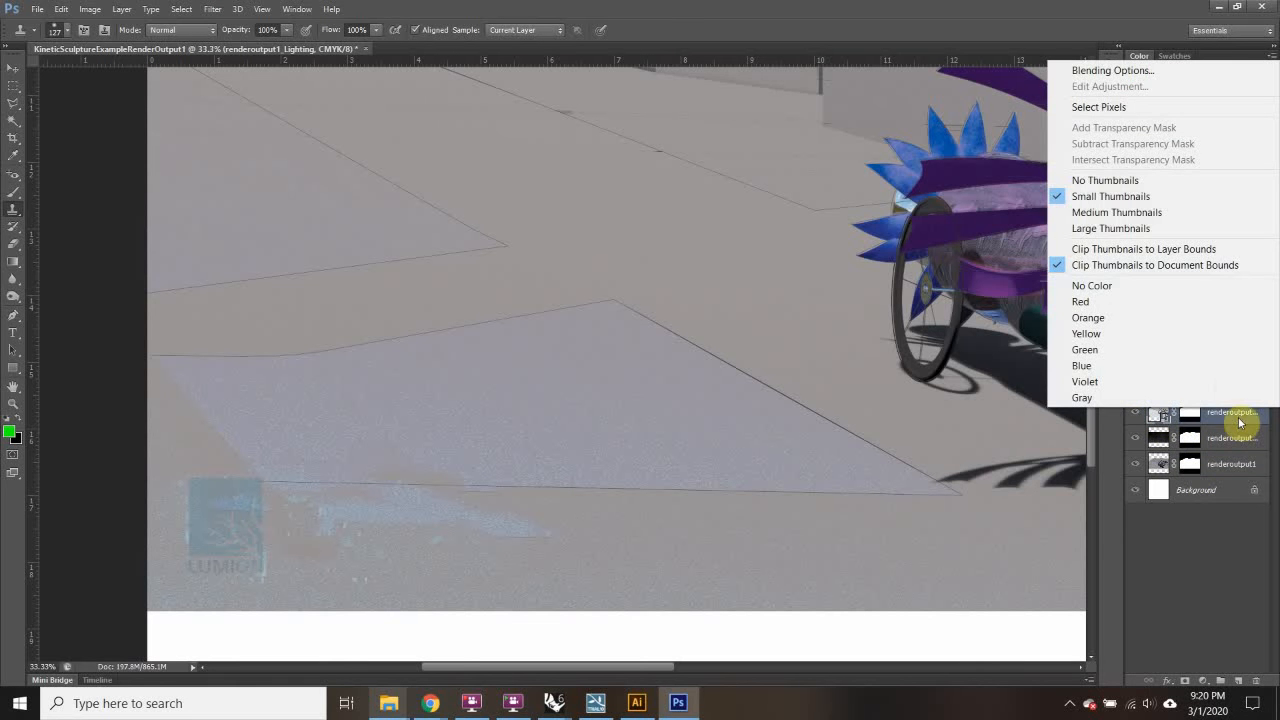
pyautogui.rightClick(1239, 422)
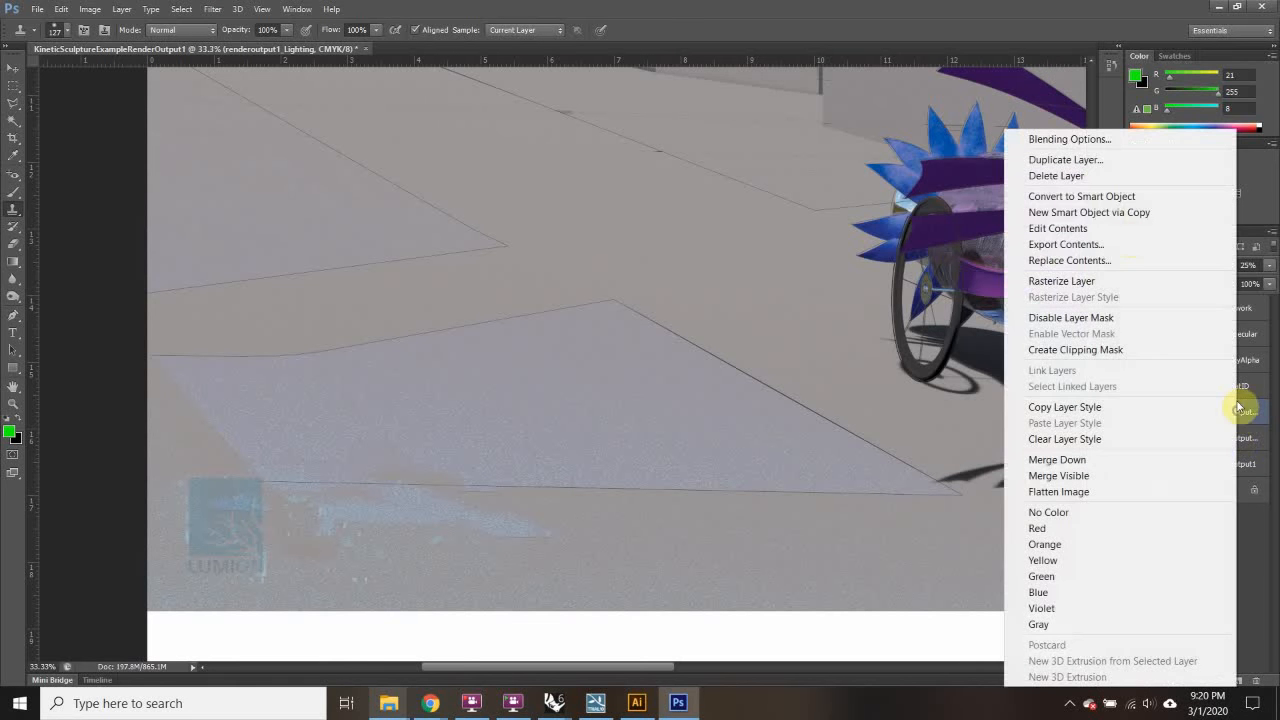
pyautogui.click(1064, 284)
# Step: Clone pavement over the leftover logo and light streaks on the Lighting layer
pyautogui.moveTo(215, 493)
pyautogui.mouseDown()
pyautogui.moveTo(239, 520)
pyautogui.moveTo(204, 456)
pyautogui.moveTo(260, 489)
pyautogui.moveTo(215, 468)
pyautogui.moveTo(229, 548)
pyautogui.moveTo(237, 520)
pyautogui.moveTo(228, 570)
pyautogui.mouseUp()
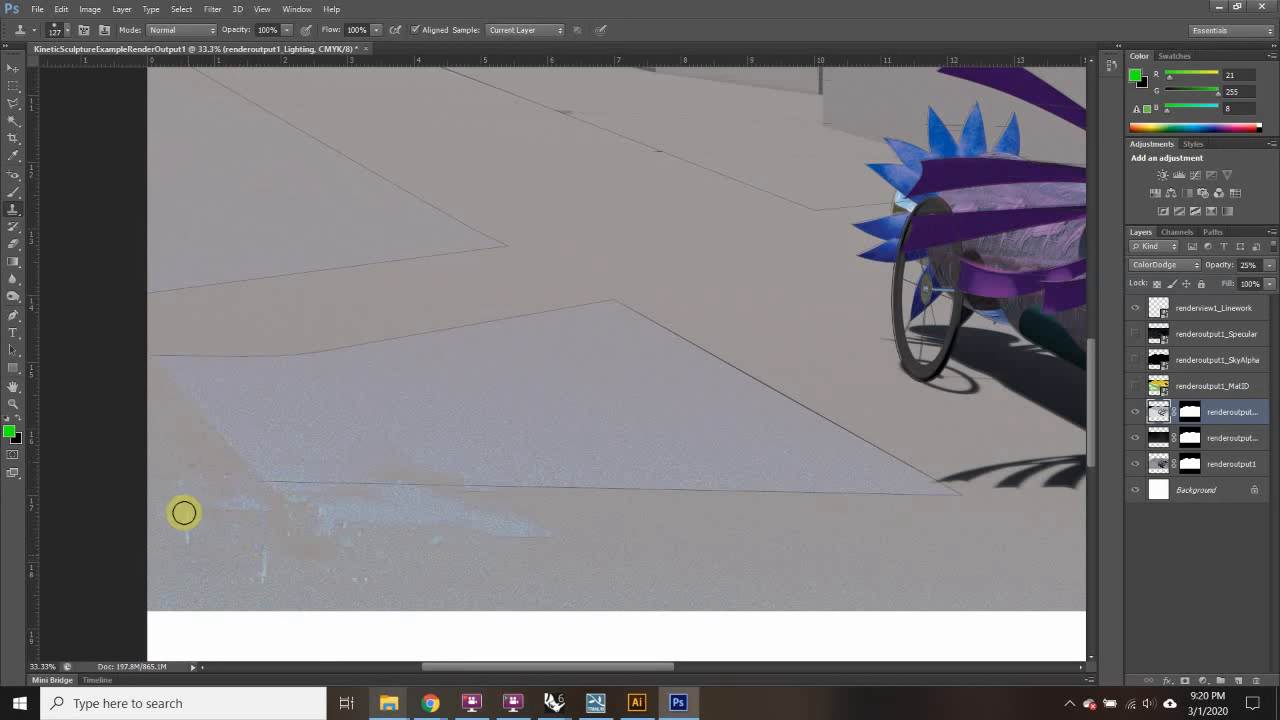
pyautogui.moveTo(184, 512)
pyautogui.mouseDown()
pyautogui.moveTo(314, 546)
pyautogui.moveTo(348, 534)
pyautogui.mouseUp()
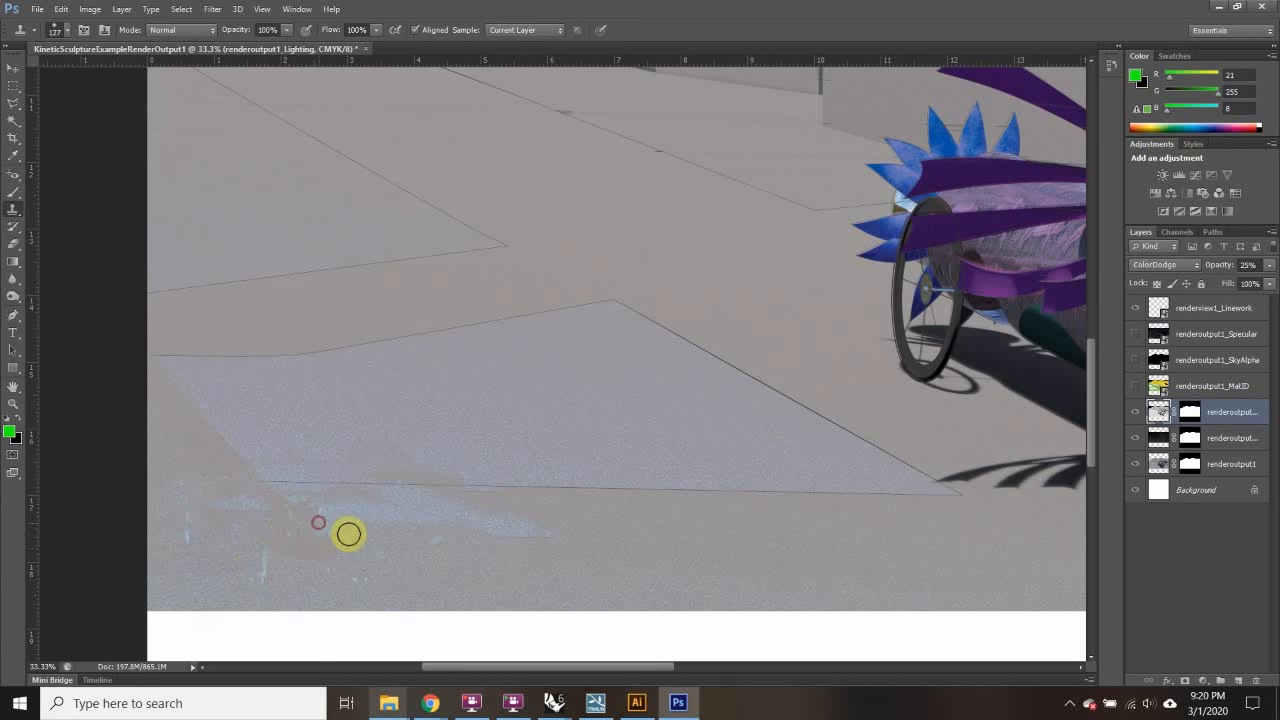
pyautogui.keyDown('alt'); pyautogui.click(350, 582); pyautogui.keyUp('alt')
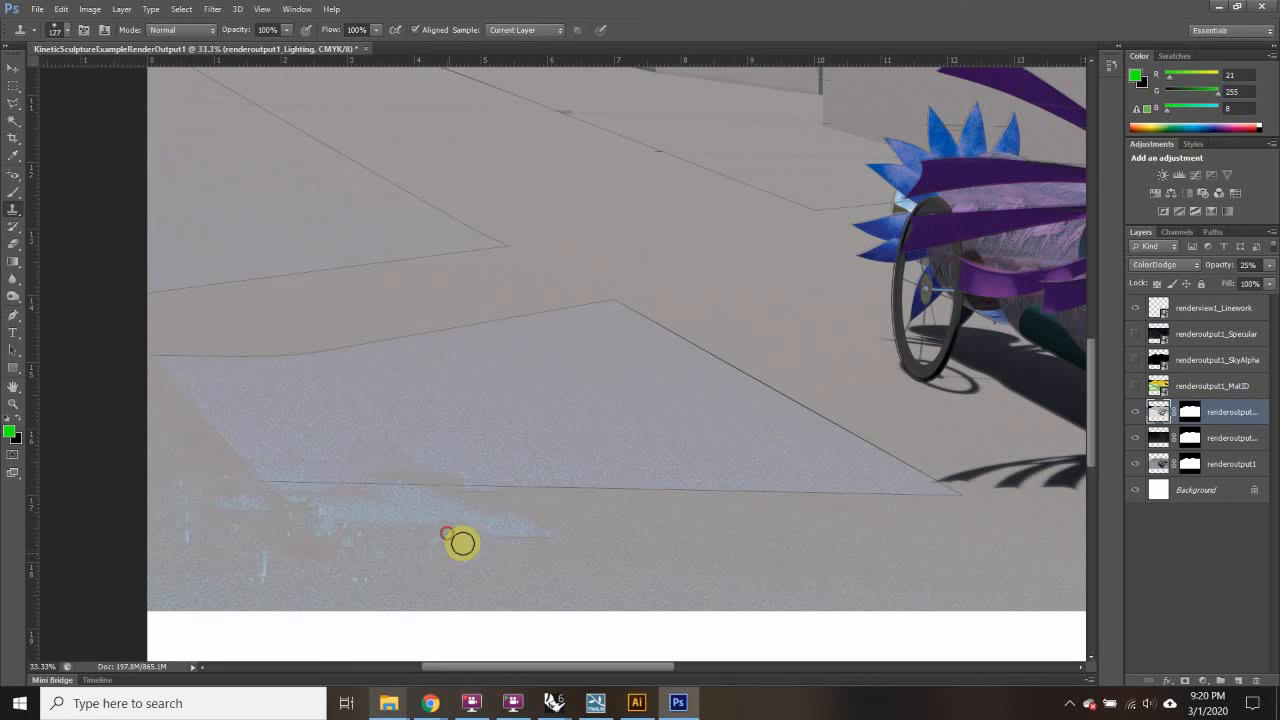
pyautogui.click(446, 557)
pyautogui.click(251, 551)
pyautogui.click(262, 572)
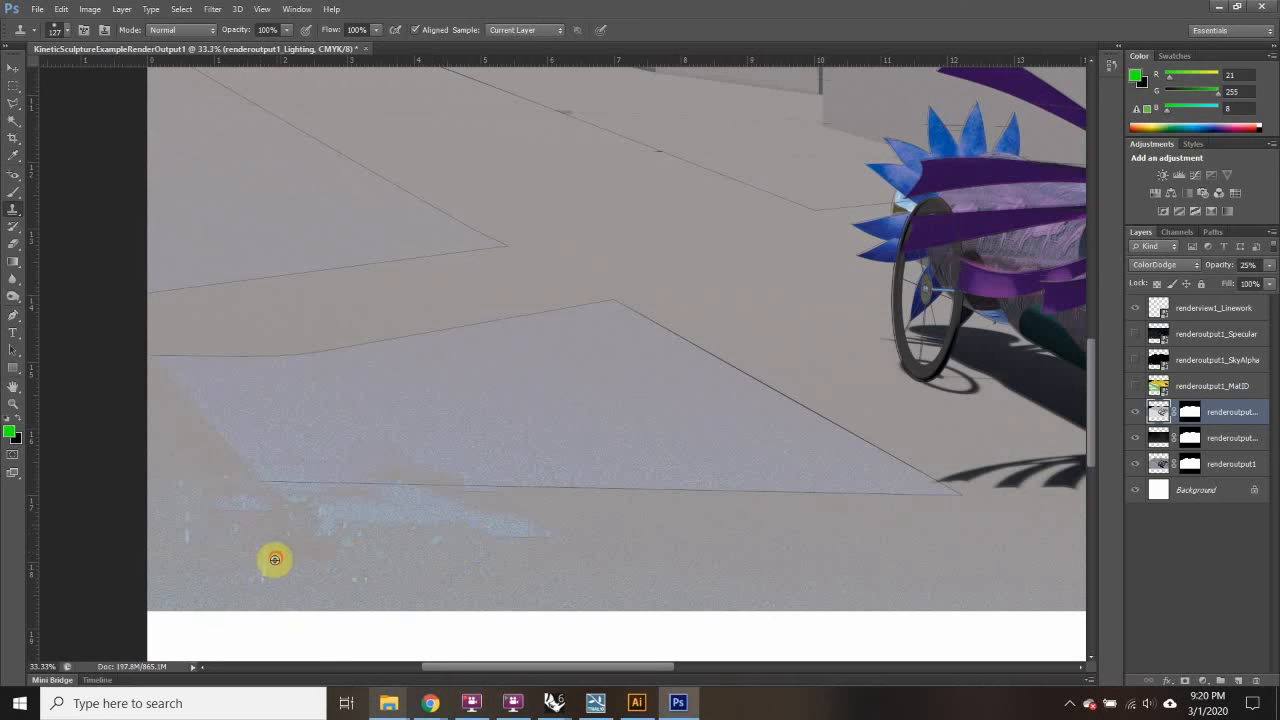
# Step: Select renderoutput1_Depth and zoom out to view the whole render
pyautogui.click(1158, 437)
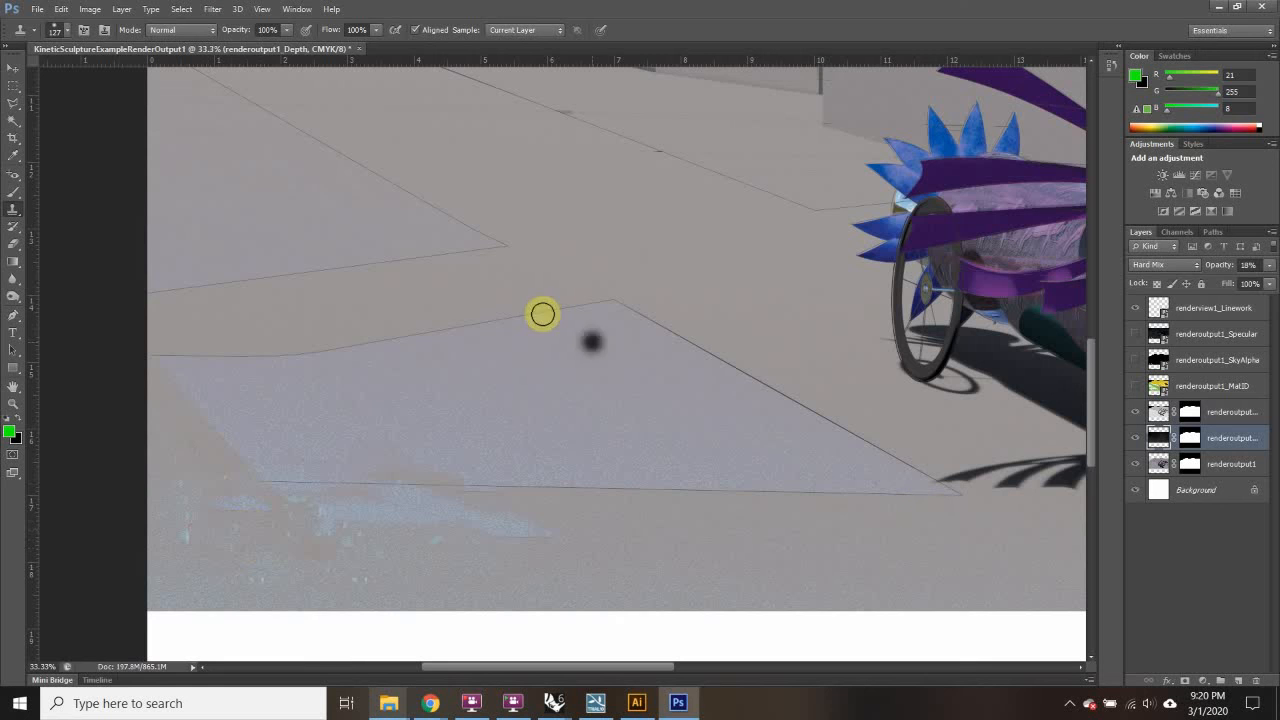
pyautogui.hotkey('ctrl', '-')
pyautogui.hotkey('ctrl', '-')
pyautogui.hotkey('ctrl', '-')
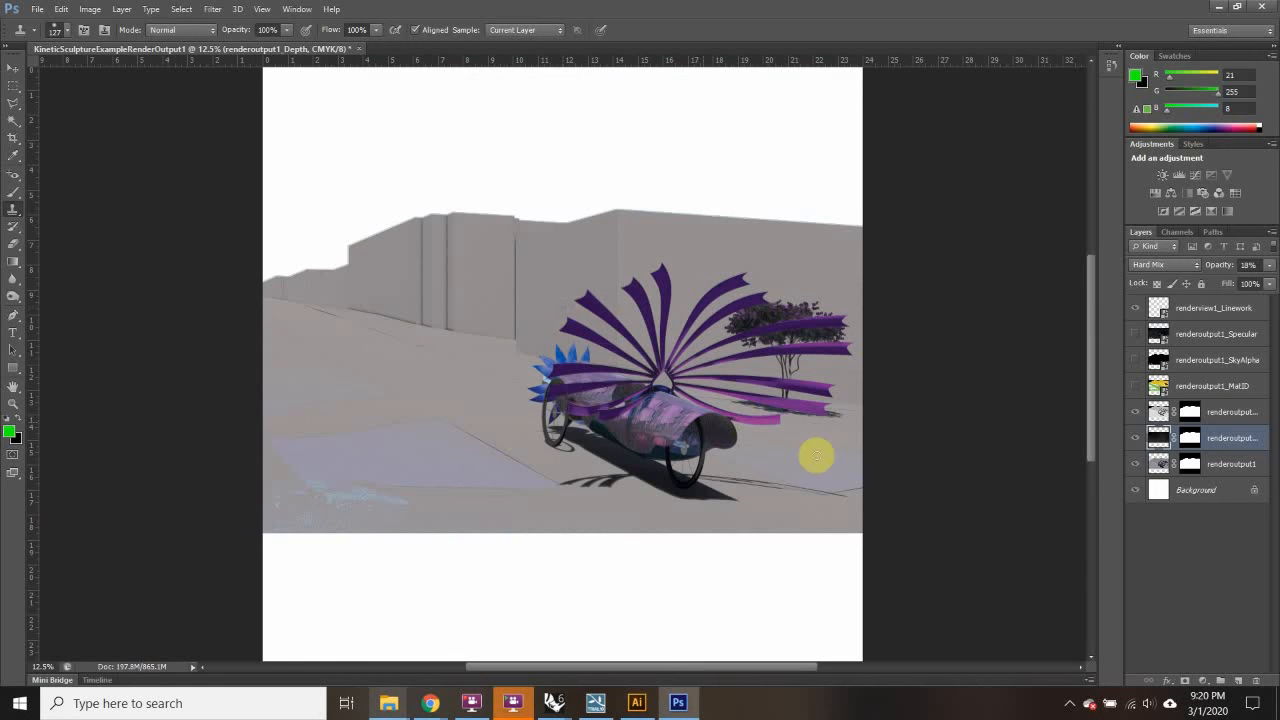
pyautogui.scroll(1, 747, 478)
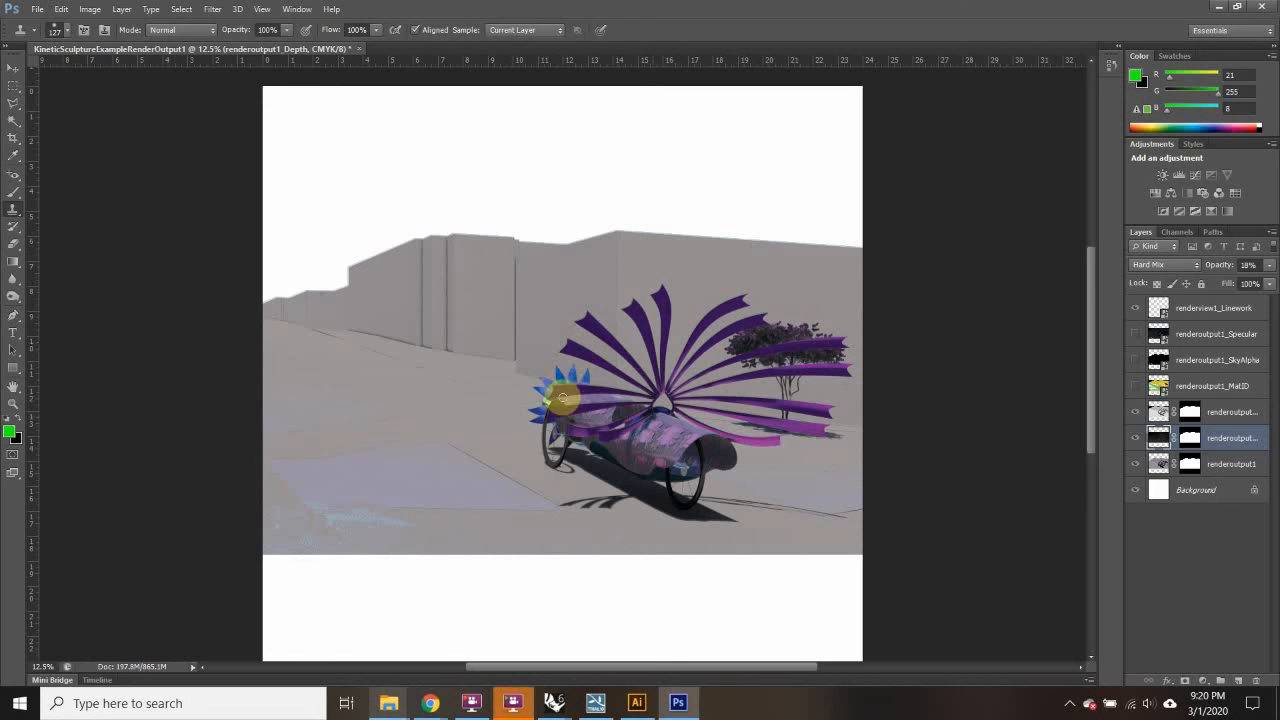
# Step: Search Google for 'sky' and show the image results
pyautogui.moveTo(430, 700)
pyautogui.click(541, 617)
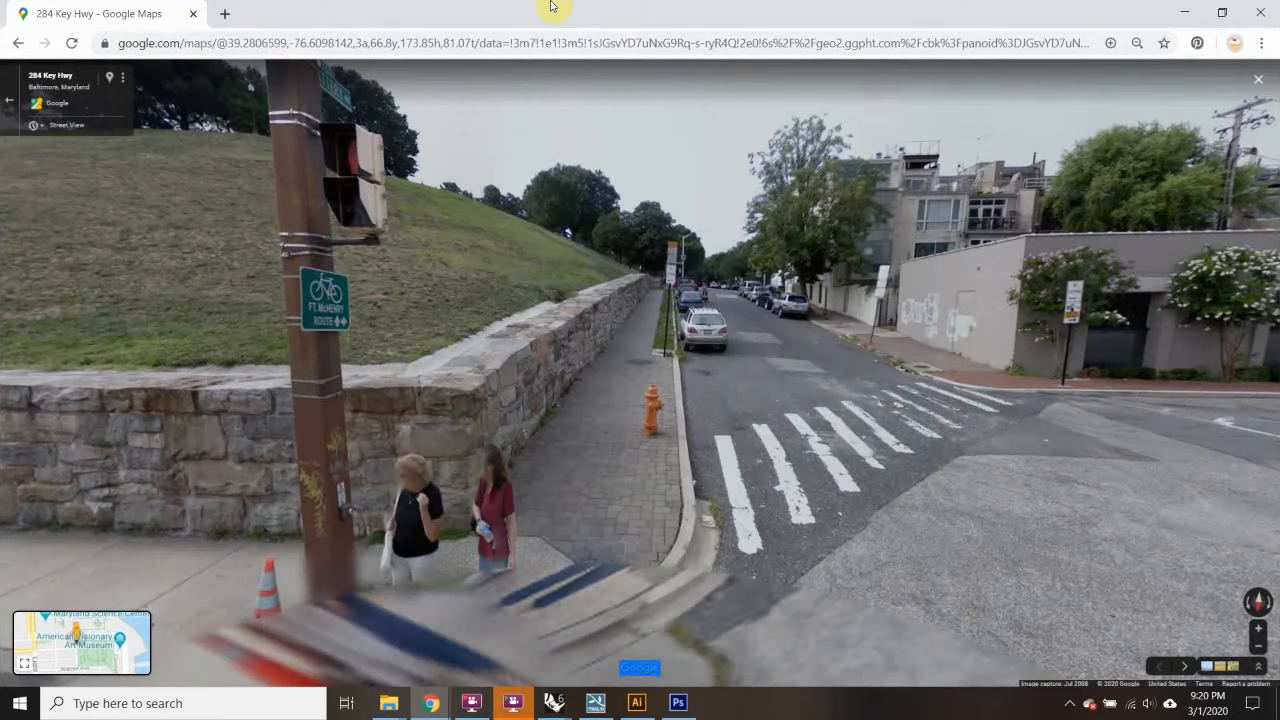
pyautogui.hotkey('alt', 'Tab')
pyautogui.write("sky'")
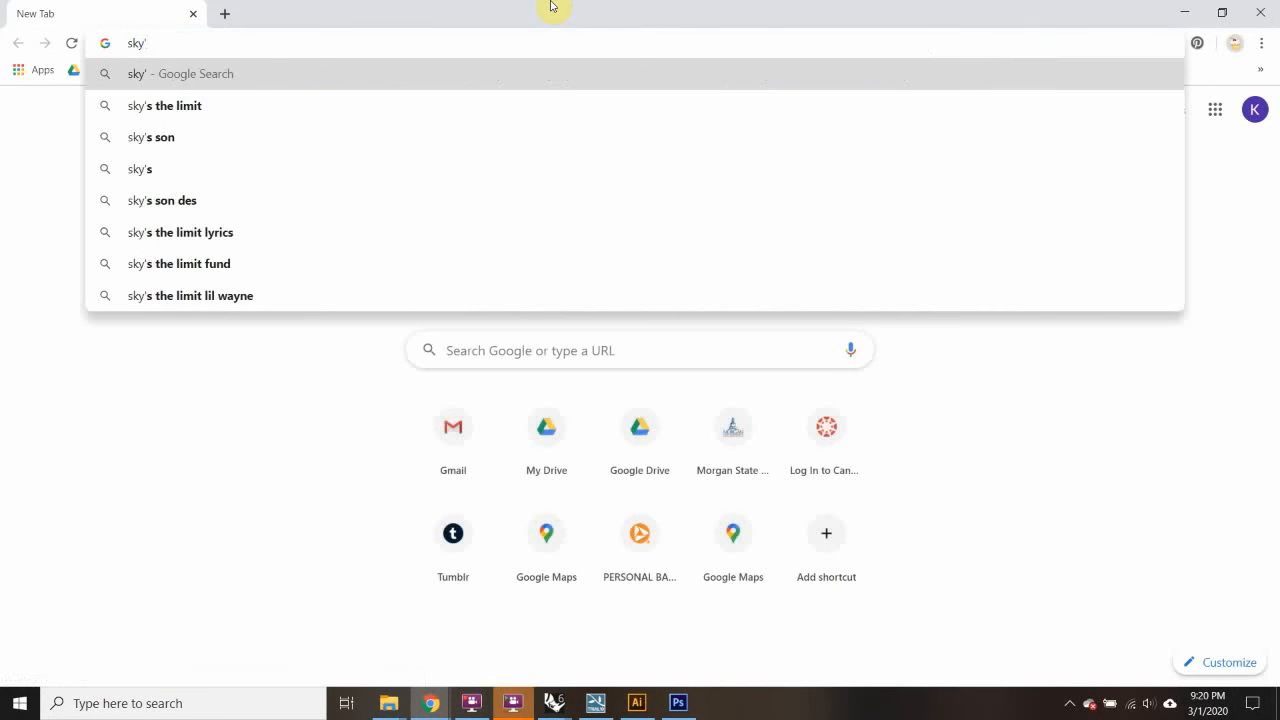
pyautogui.press('BackSpace')
pyautogui.press('Return')
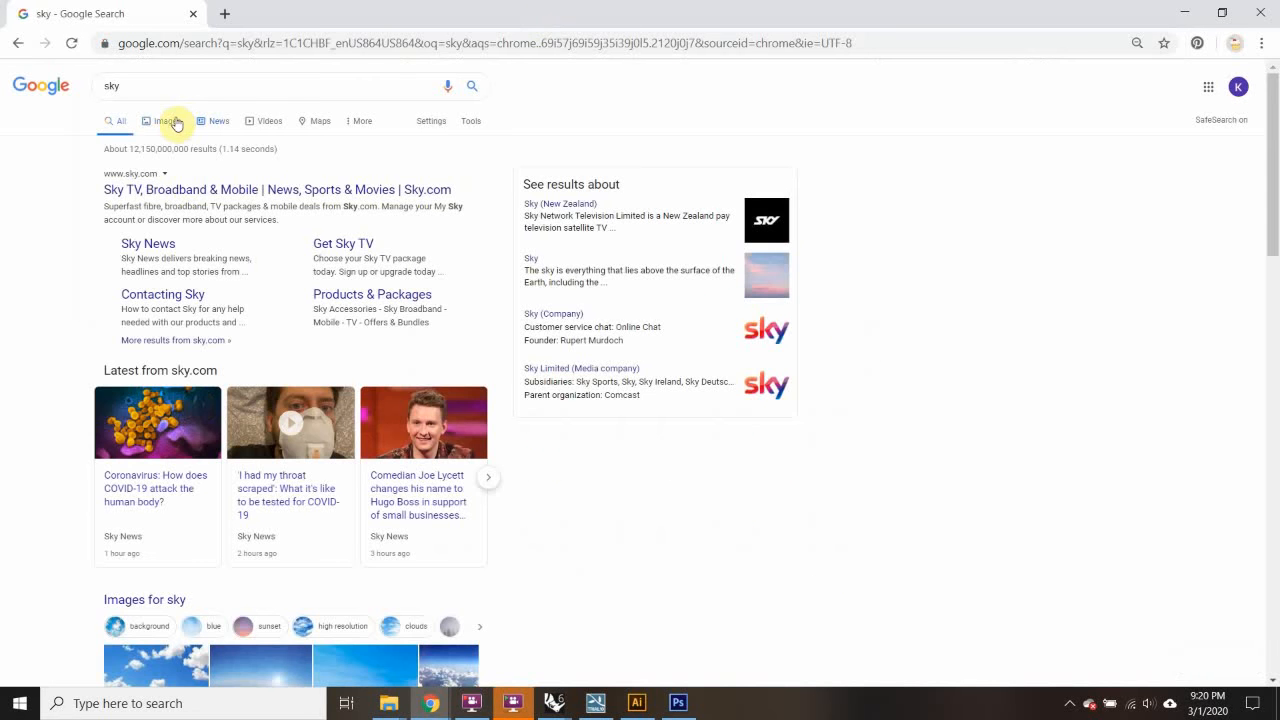
pyautogui.click(170, 121)
# Step: Copy the purple sunset sky photo and minimize Chrome back to Photoshop
pyautogui.scroll(-3, 760, 489)
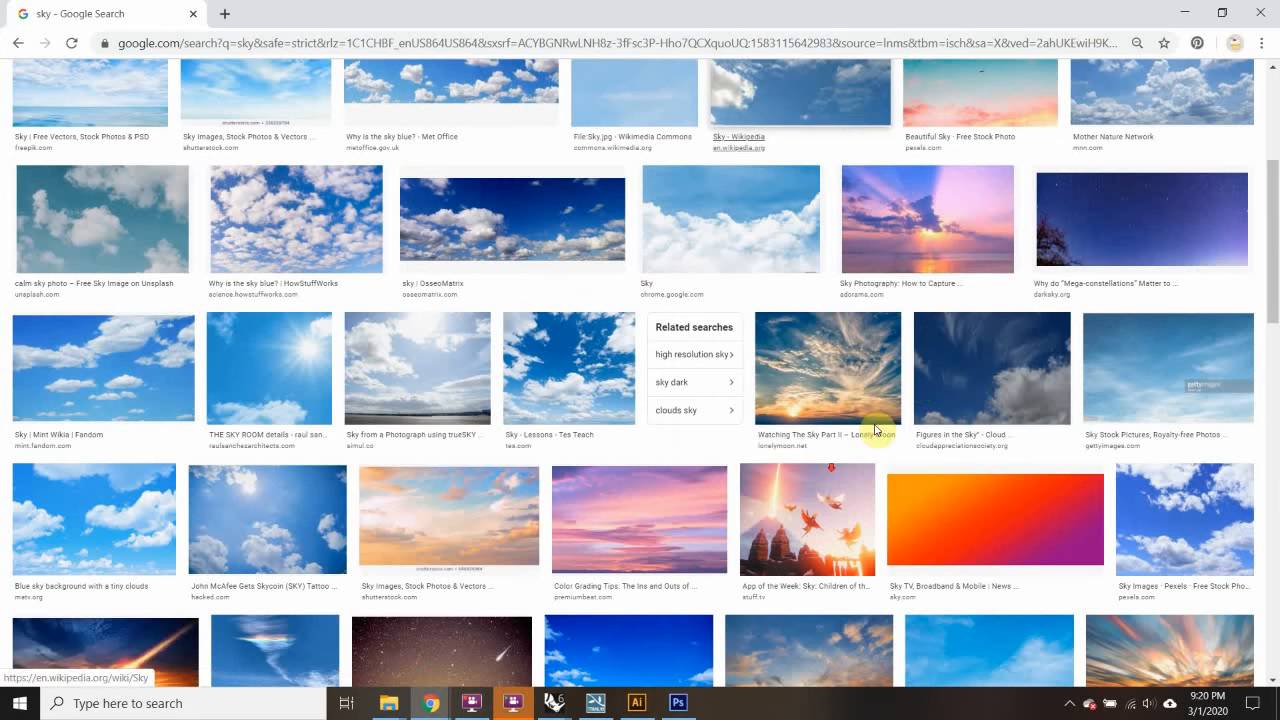
pyautogui.click(917, 246)
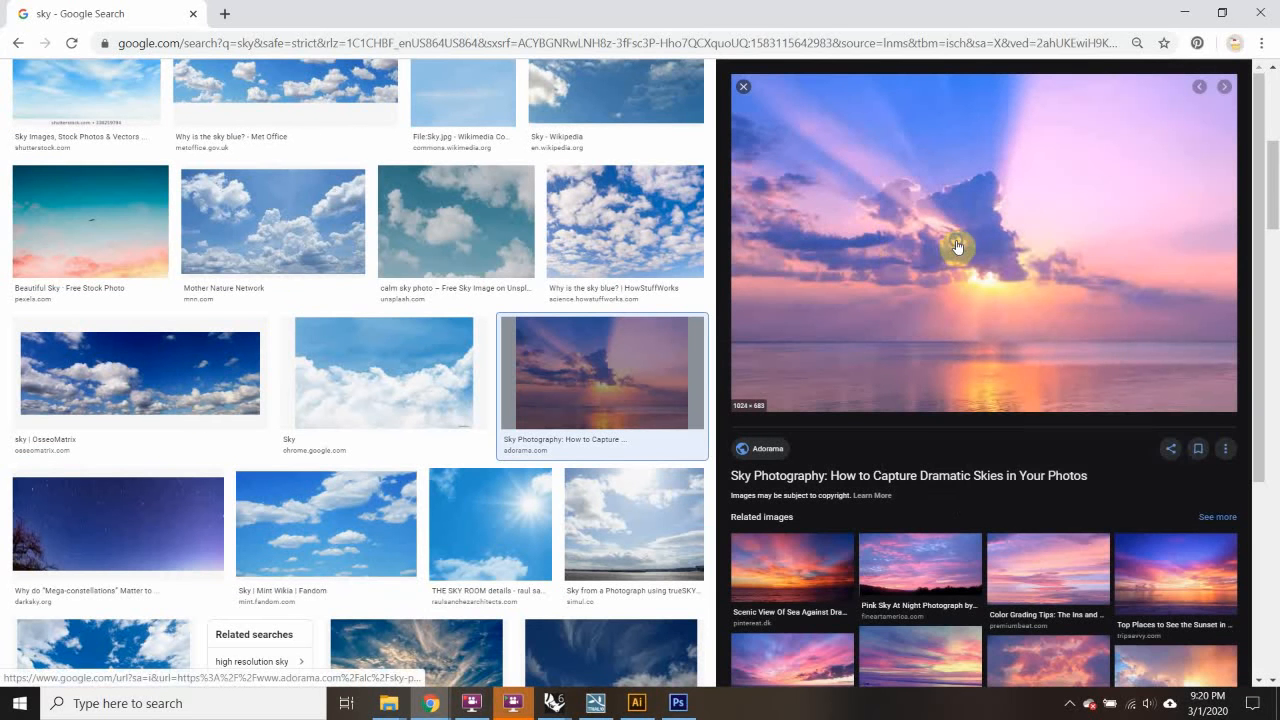
pyautogui.rightClick(957, 246)
pyautogui.click(1022, 434)
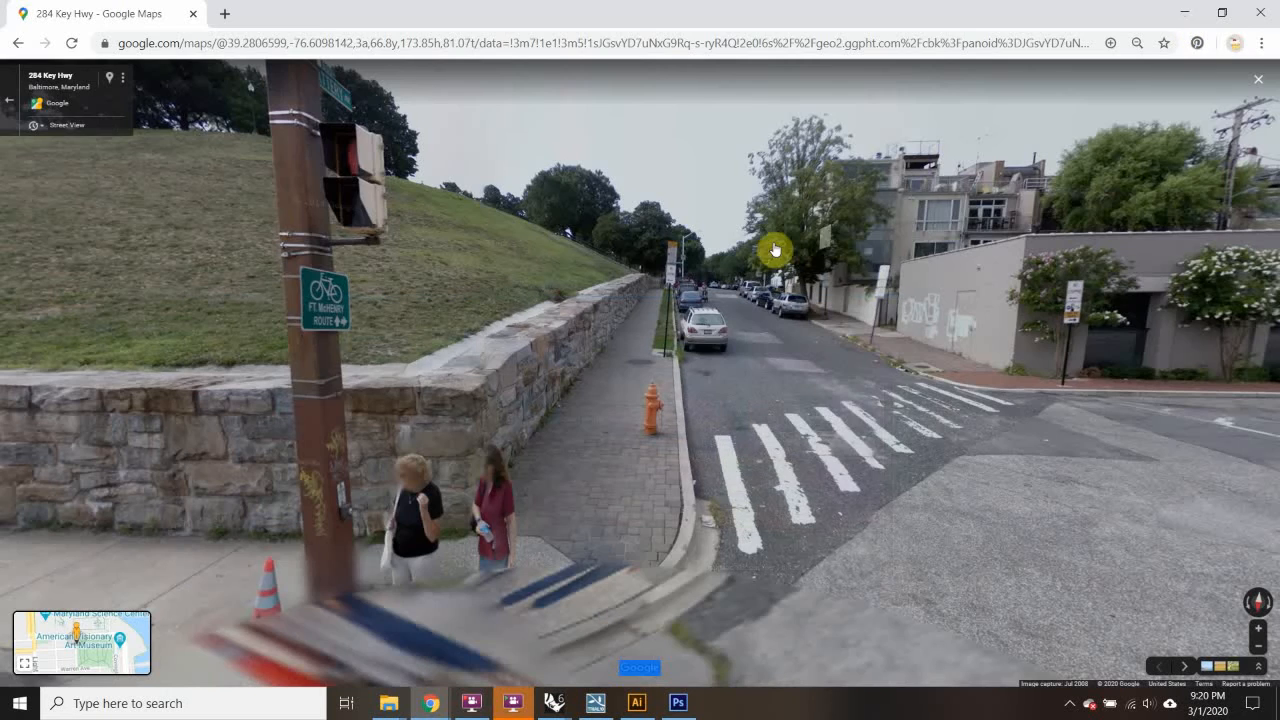
pyautogui.click(1184, 12)
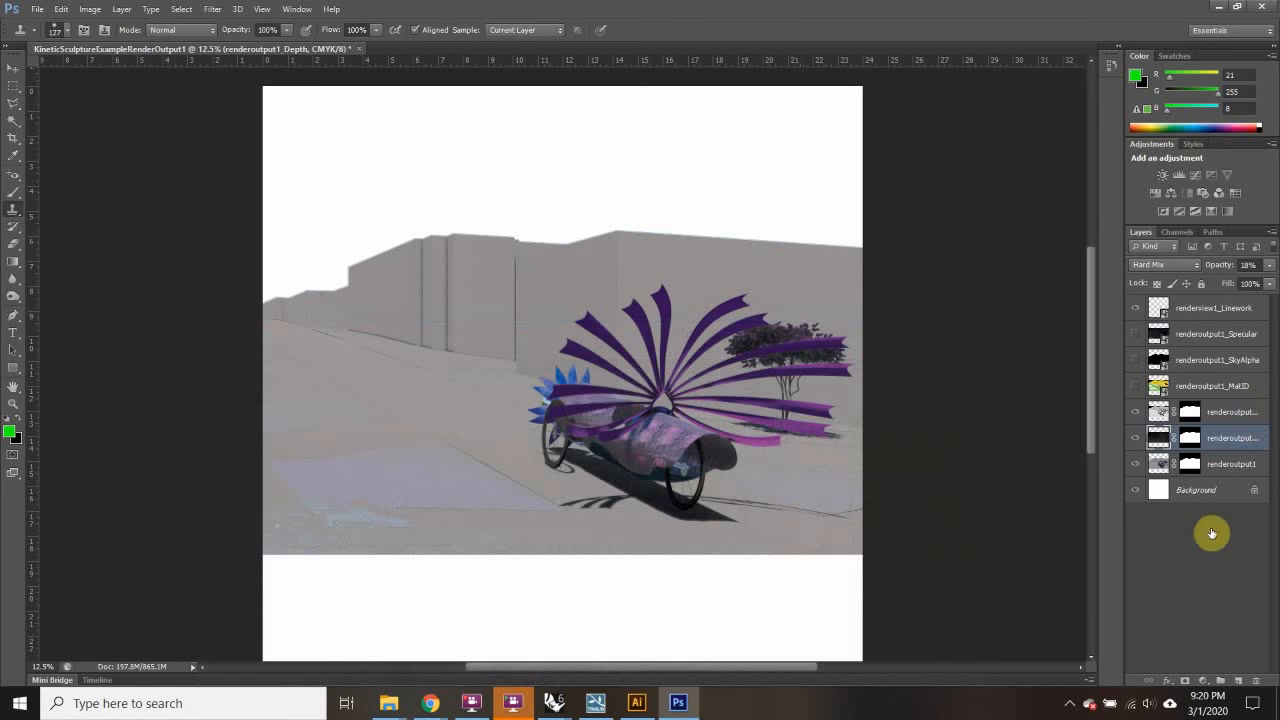
# Step: Paste the sunset as a new layer and scale it across the top of the canvas
pyautogui.click(1212, 533)
pyautogui.hotkey('ctrl', 'v')
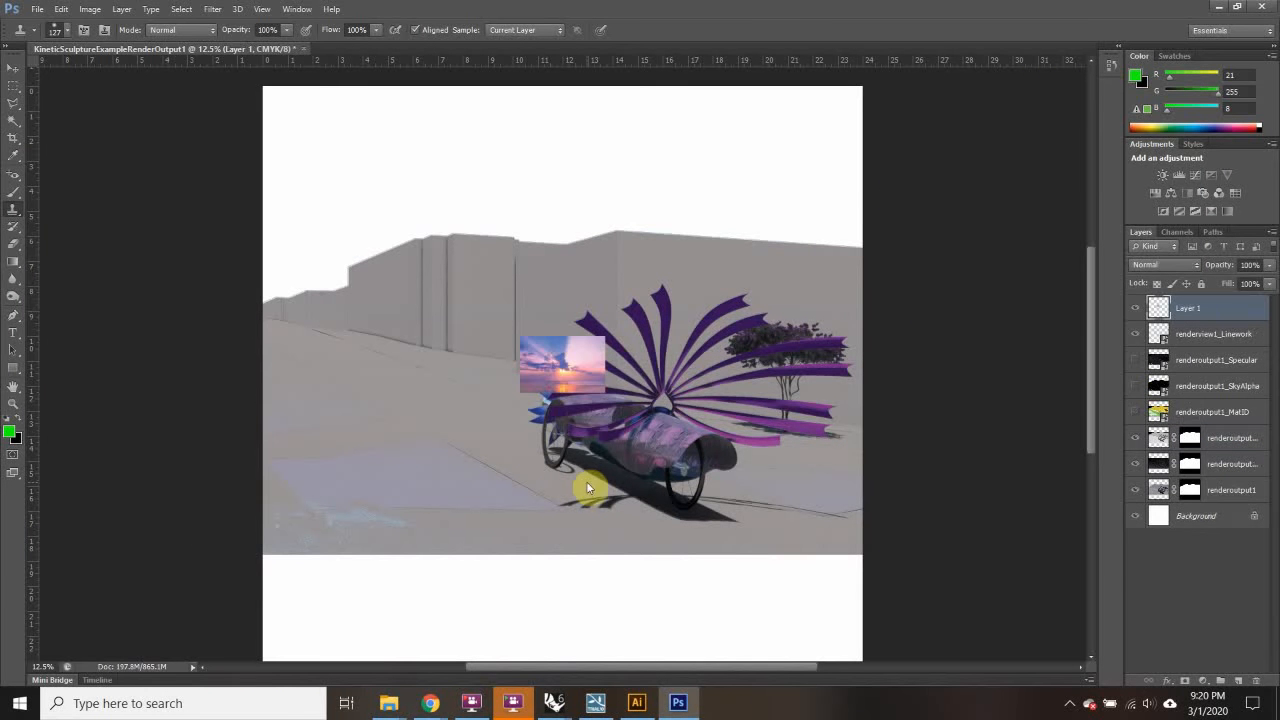
pyautogui.hotkey('ctrl', 't')
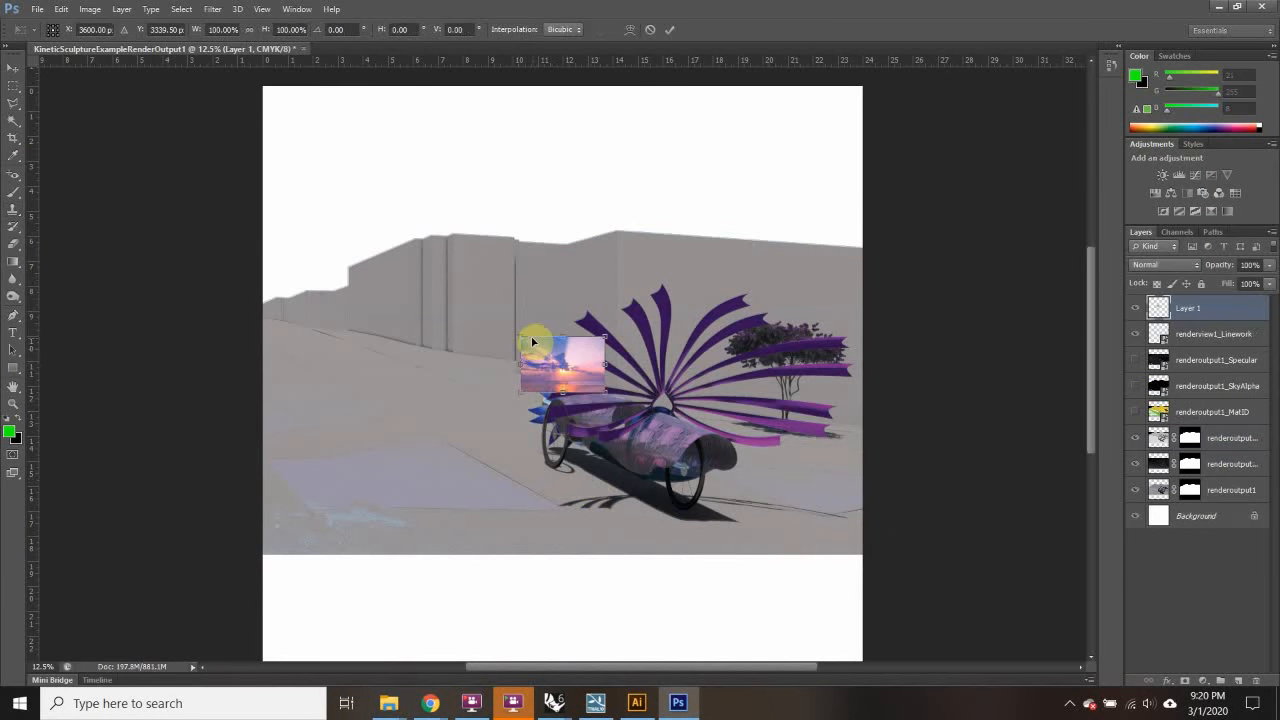
pyautogui.moveTo(520, 334); pyautogui.dragTo(197, 211)
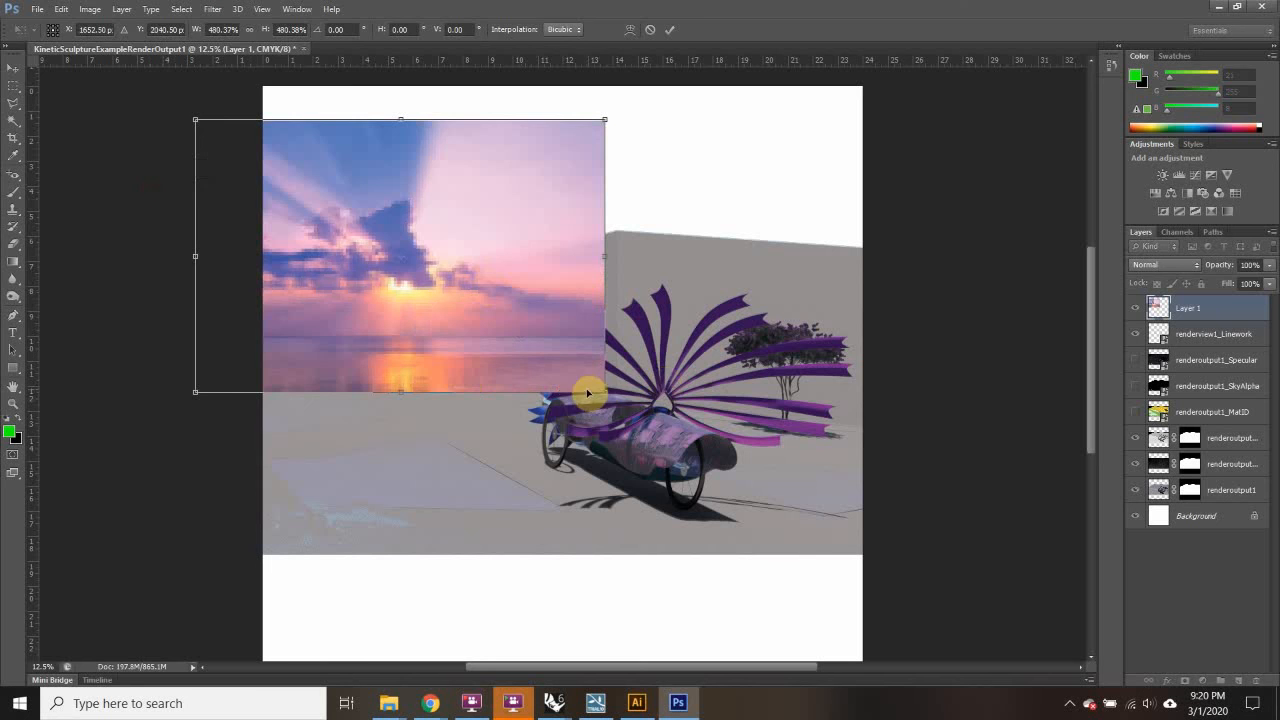
pyautogui.moveTo(605, 392); pyautogui.dragTo(708, 461)
pyautogui.moveTo(435, 258); pyautogui.dragTo(501, 222)
pyautogui.moveTo(772, 429); pyautogui.dragTo(880, 466)
# Step: Commit the resize and move the sunset layer just above Background
pyautogui.click(20, 84)
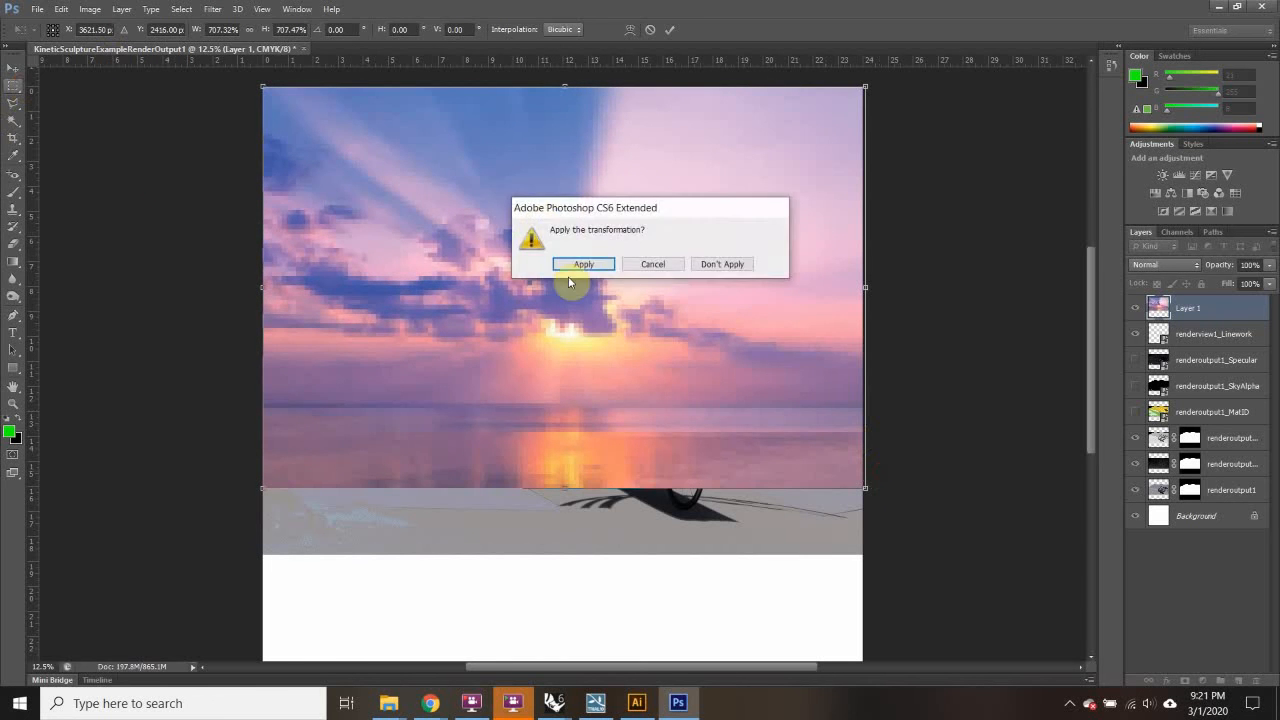
pyautogui.click(563, 266)
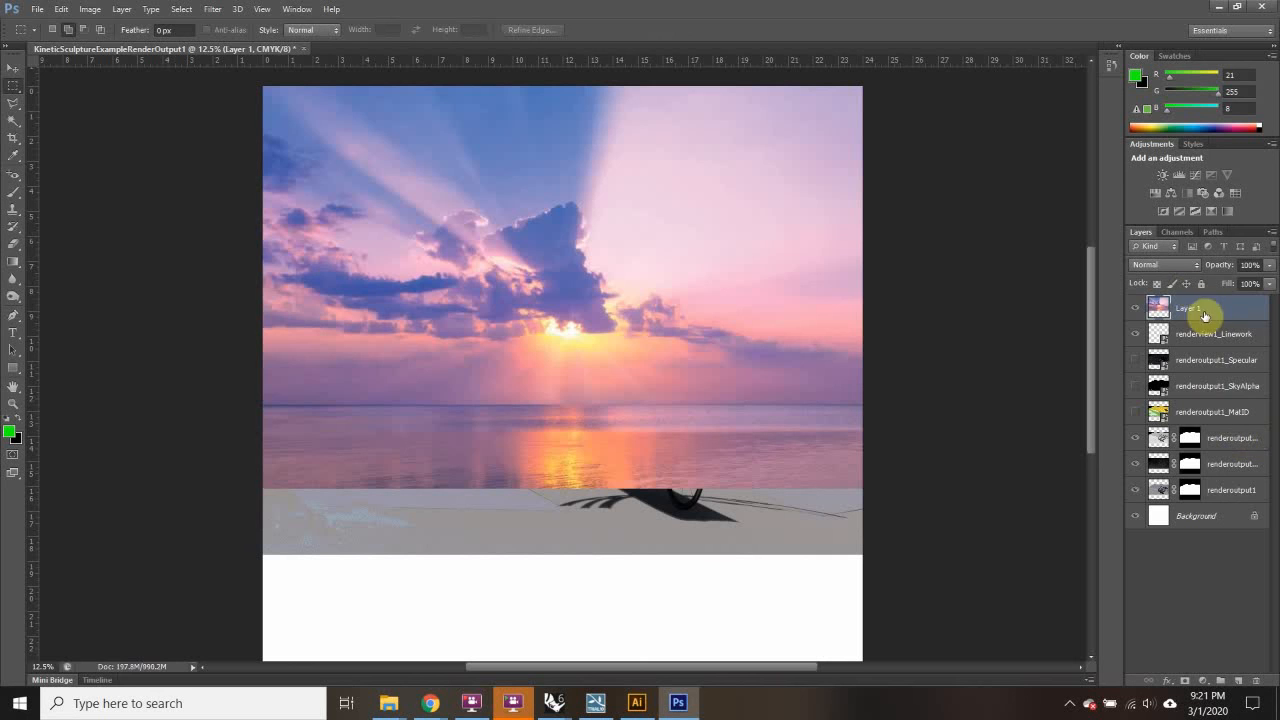
pyautogui.moveTo(1206, 311); pyautogui.dragTo(1220, 500)
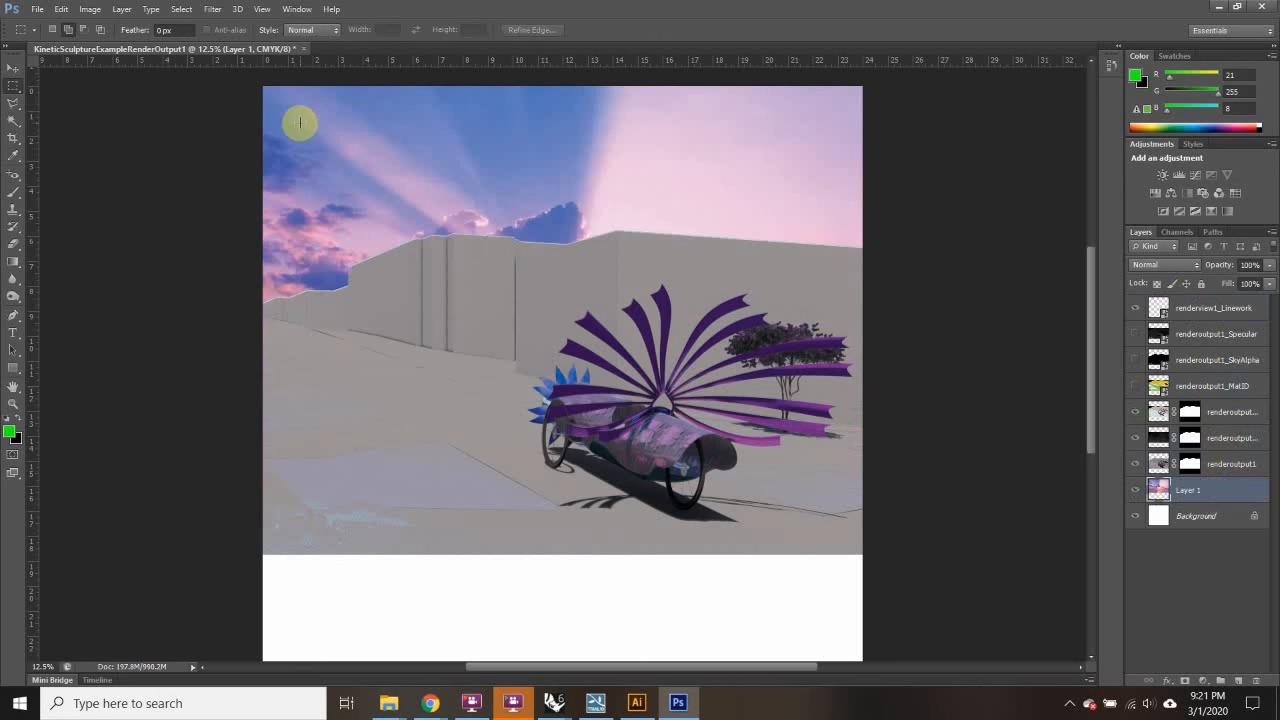
# Step: Shift the sunset sky layer left and down with the Move tool
pyautogui.click(12, 68)
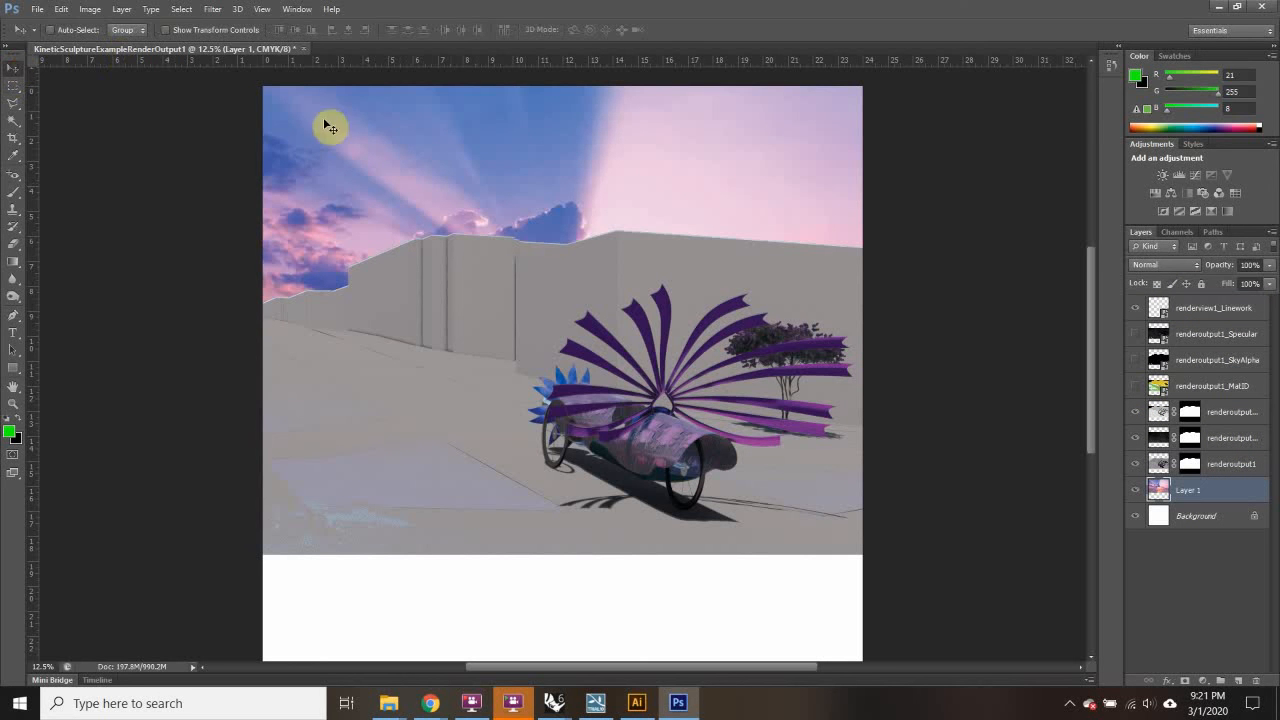
pyautogui.moveTo(329, 123); pyautogui.dragTo(477, 157)
pyautogui.rightClick(386, 241)
pyautogui.press('Escape')
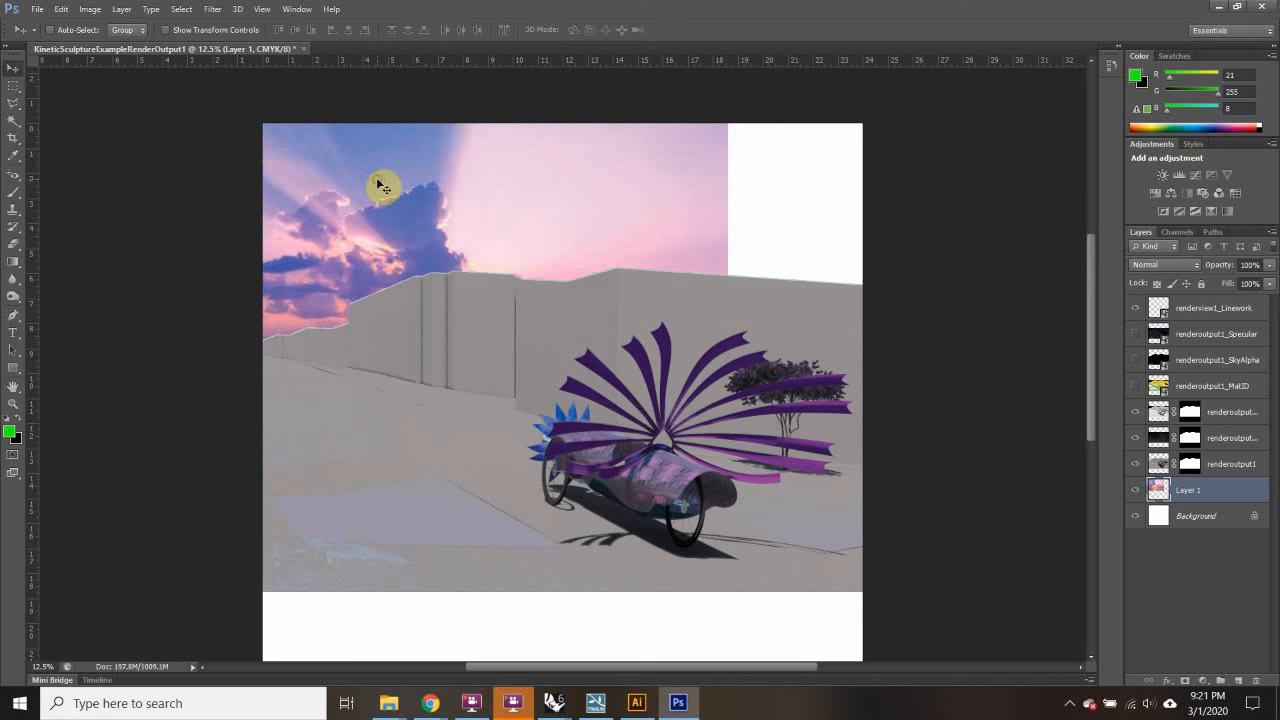
pyautogui.hotkey('ctrl', 't')
# Step: Flip the sky horizontally, enlarge it, place it above the wall, and commit
pyautogui.moveTo(120, 270); pyautogui.dragTo(143, 229)
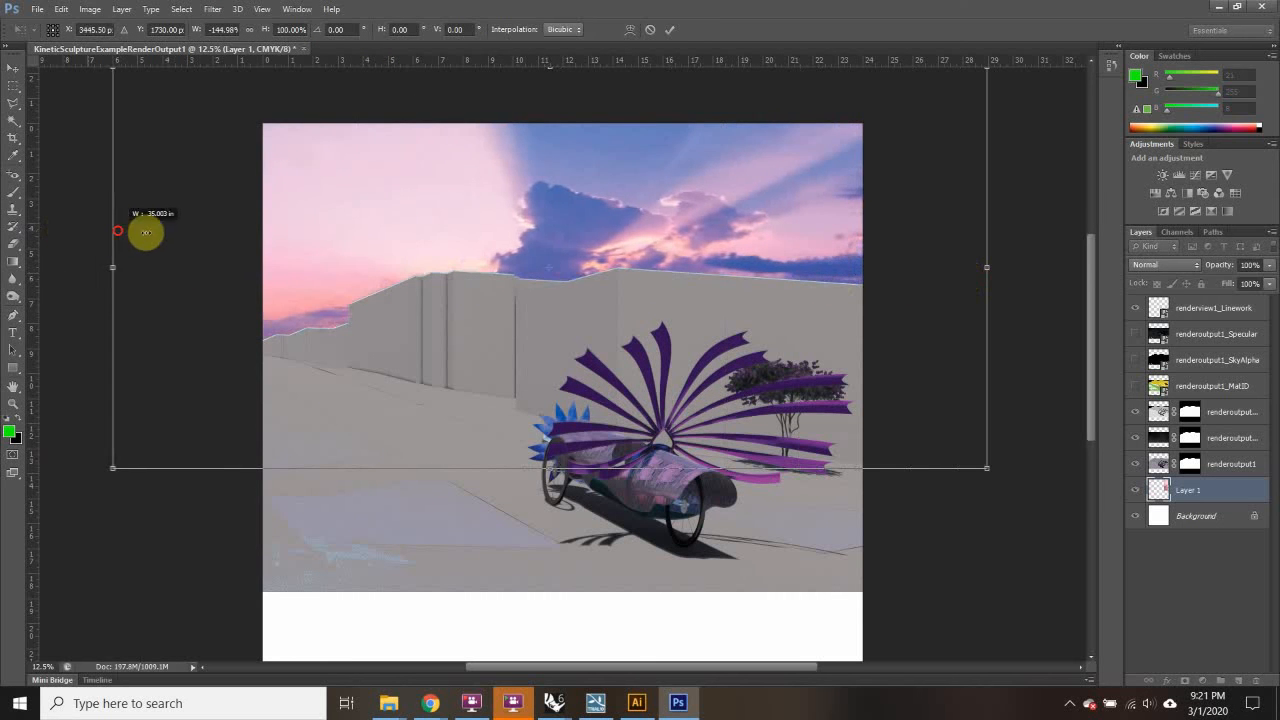
pyautogui.moveTo(652, 228); pyautogui.dragTo(452, 177)
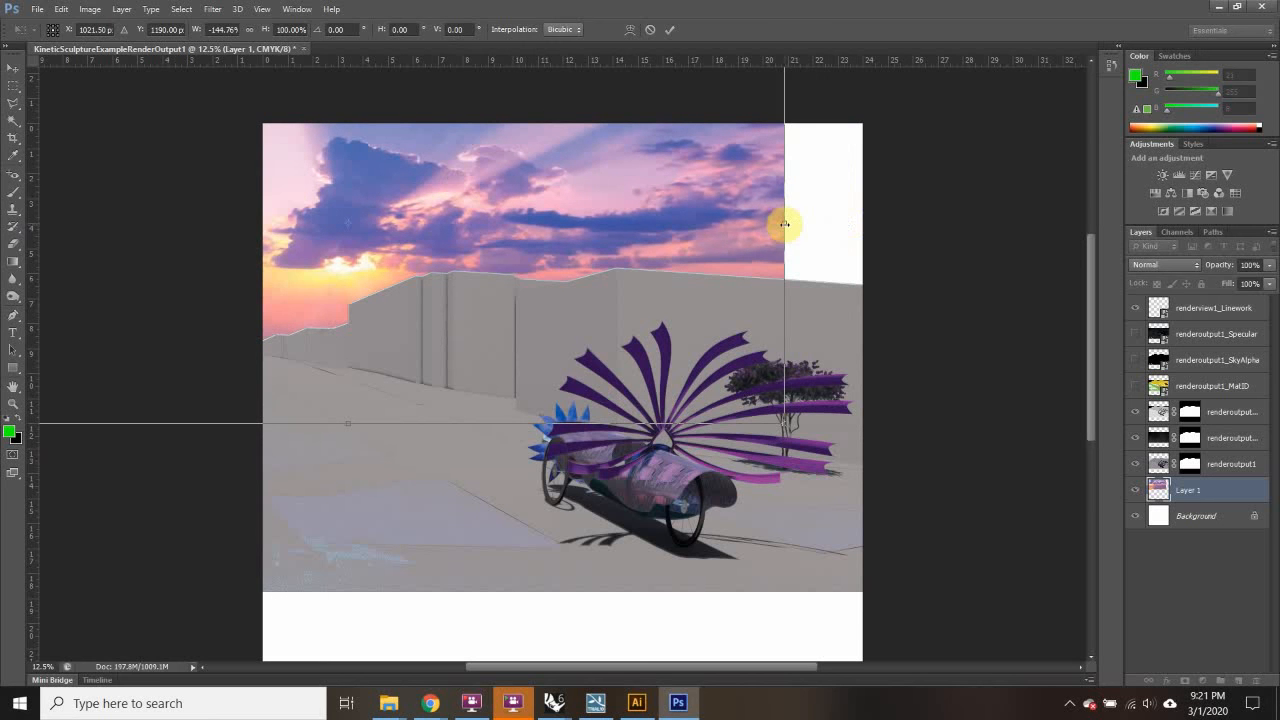
pyautogui.moveTo(785, 423); pyautogui.dragTo(906, 479)
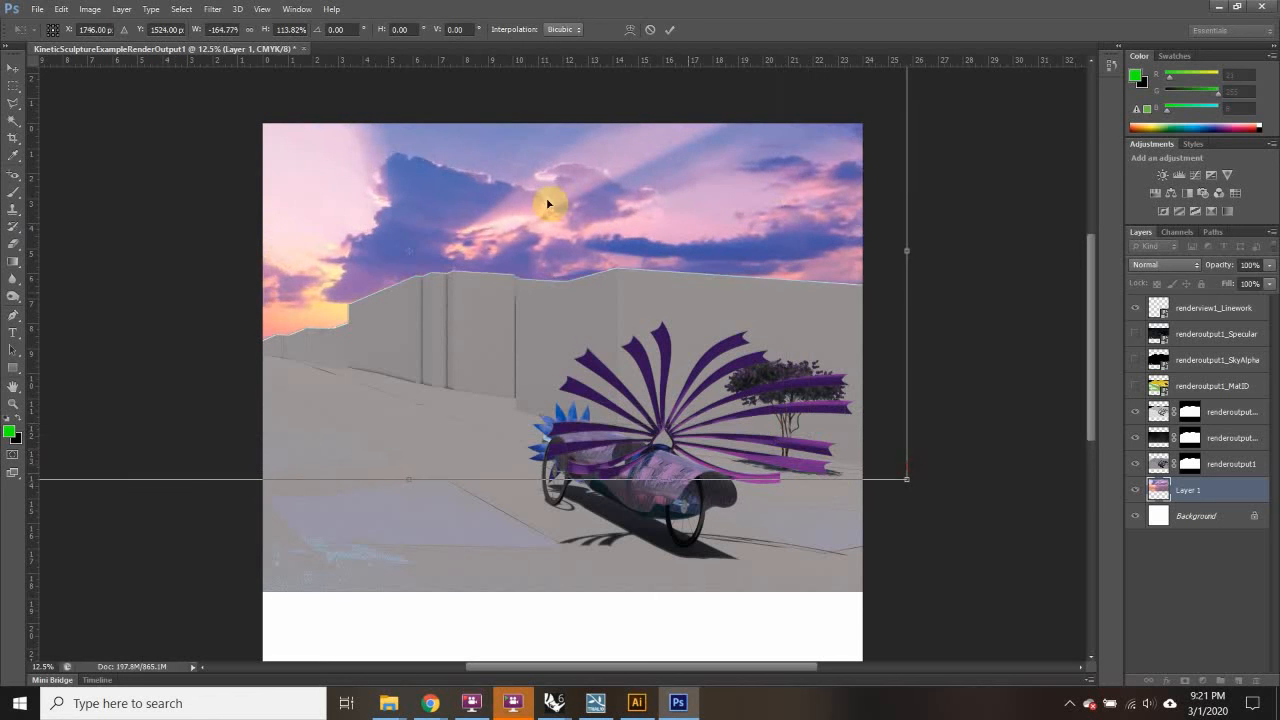
pyautogui.moveTo(547, 203); pyautogui.dragTo(479, 184)
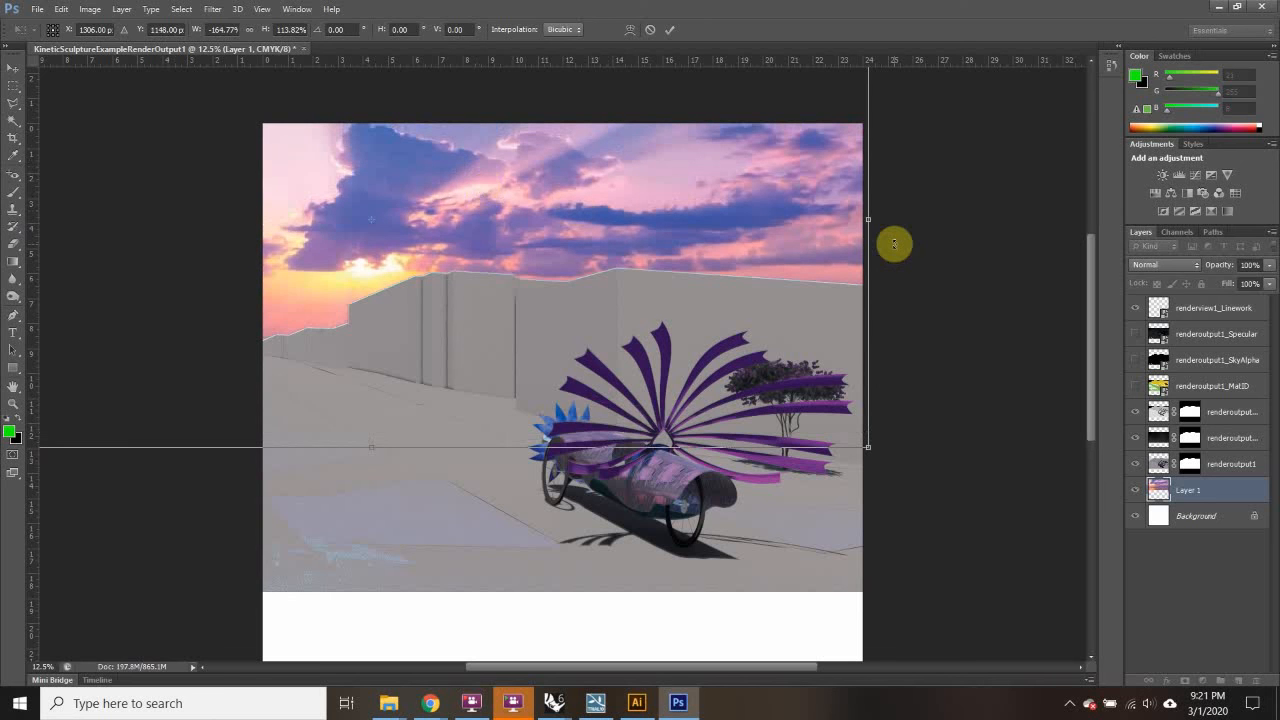
pyautogui.doubleClick(516, 403)
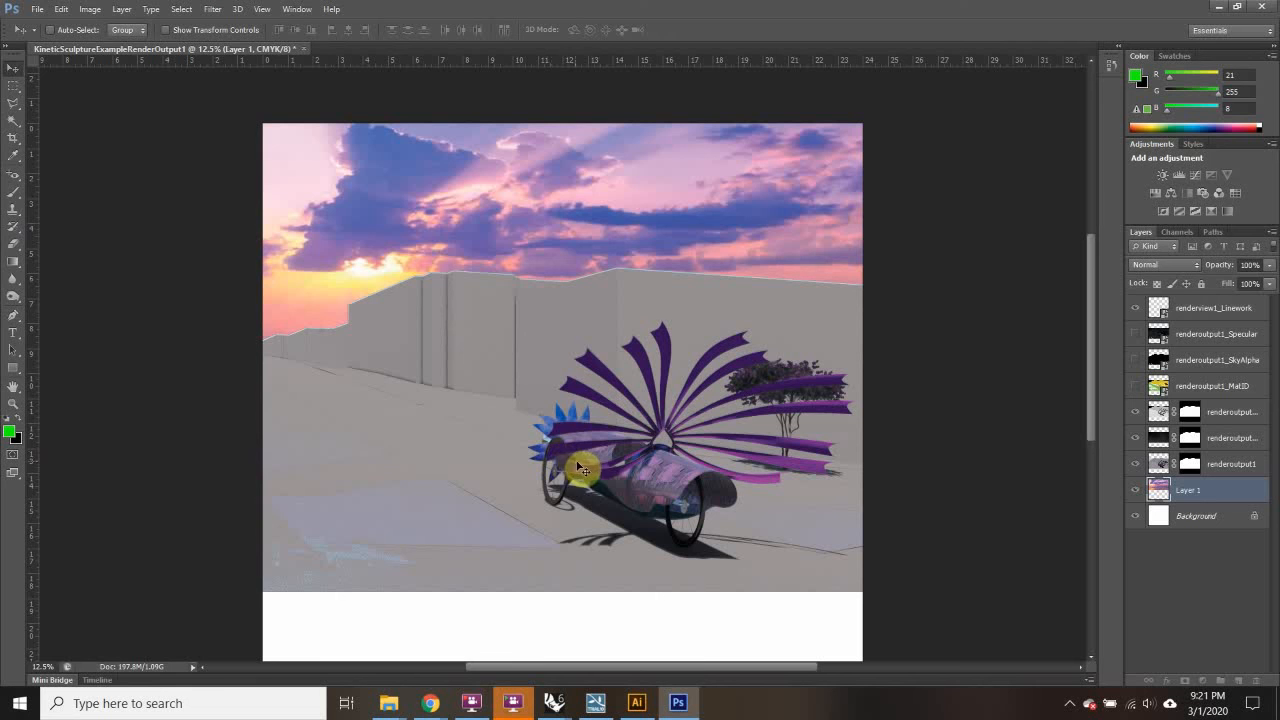
# Step: Search Google for 'cheering crowd' and show the image results
pyautogui.moveTo(430, 703)
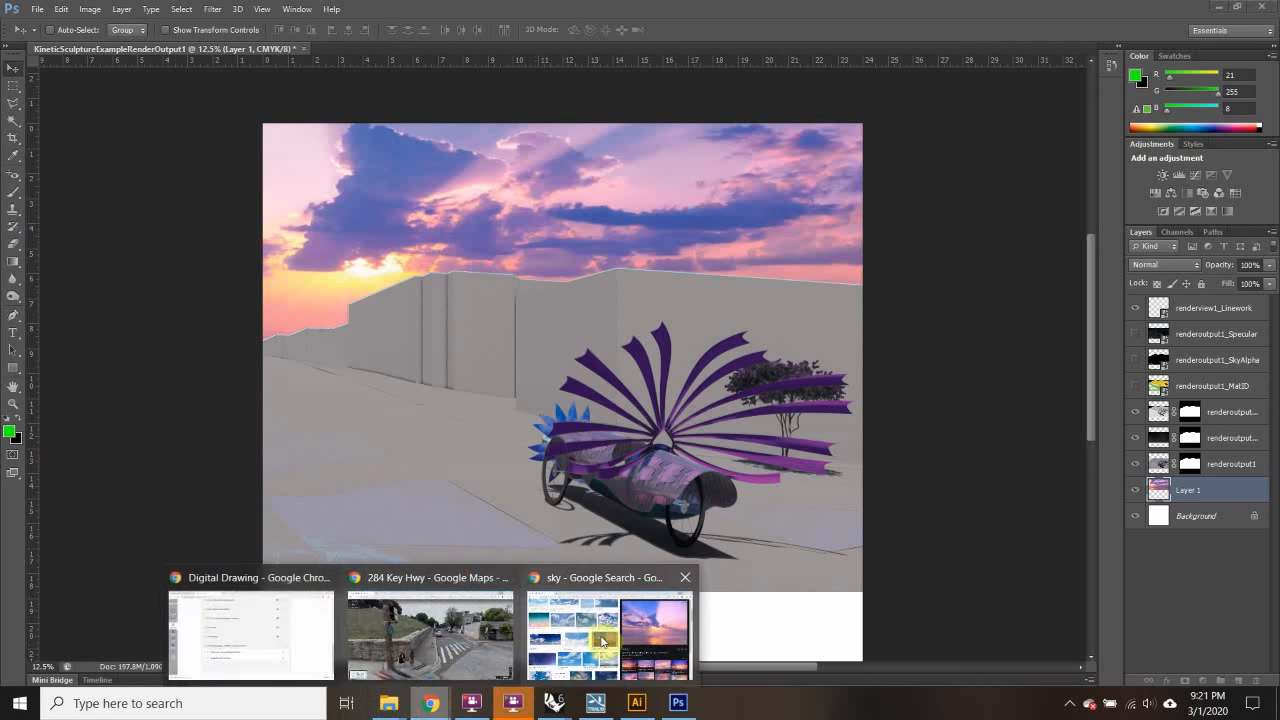
pyautogui.click(601, 641)
pyautogui.click(284, 44)
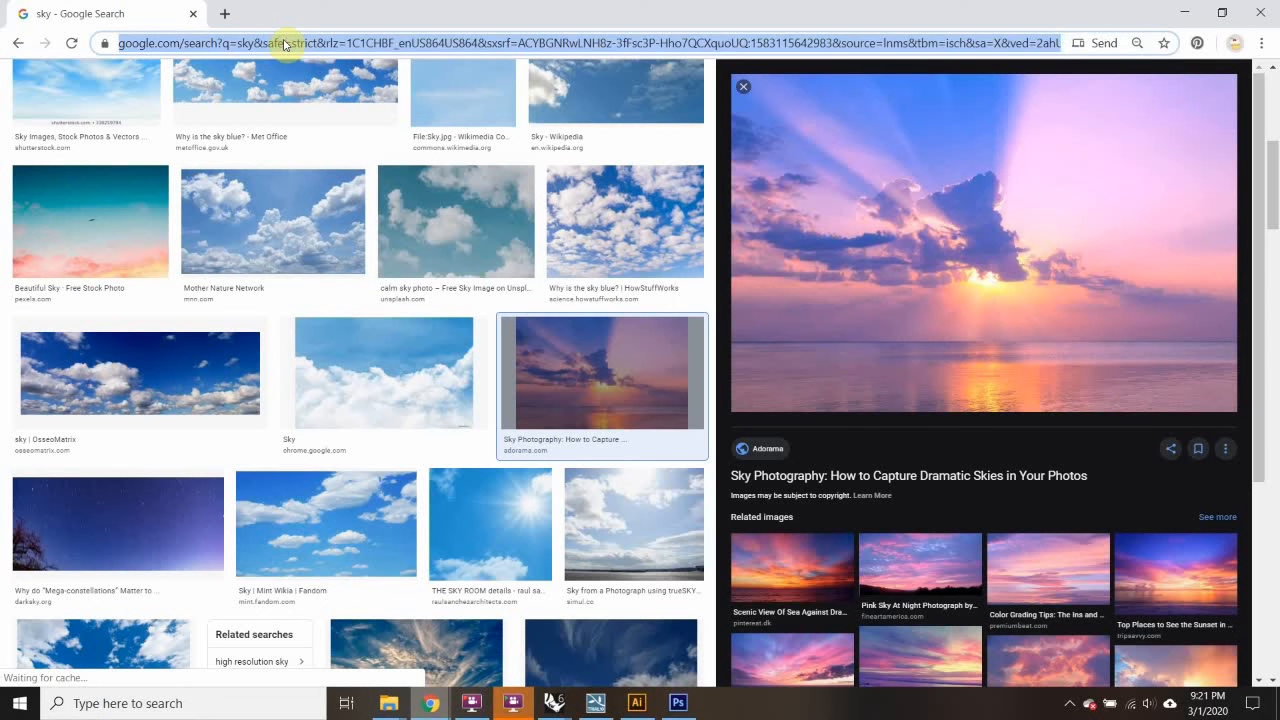
pyautogui.write('cheering crowd')
pyautogui.press('Return')
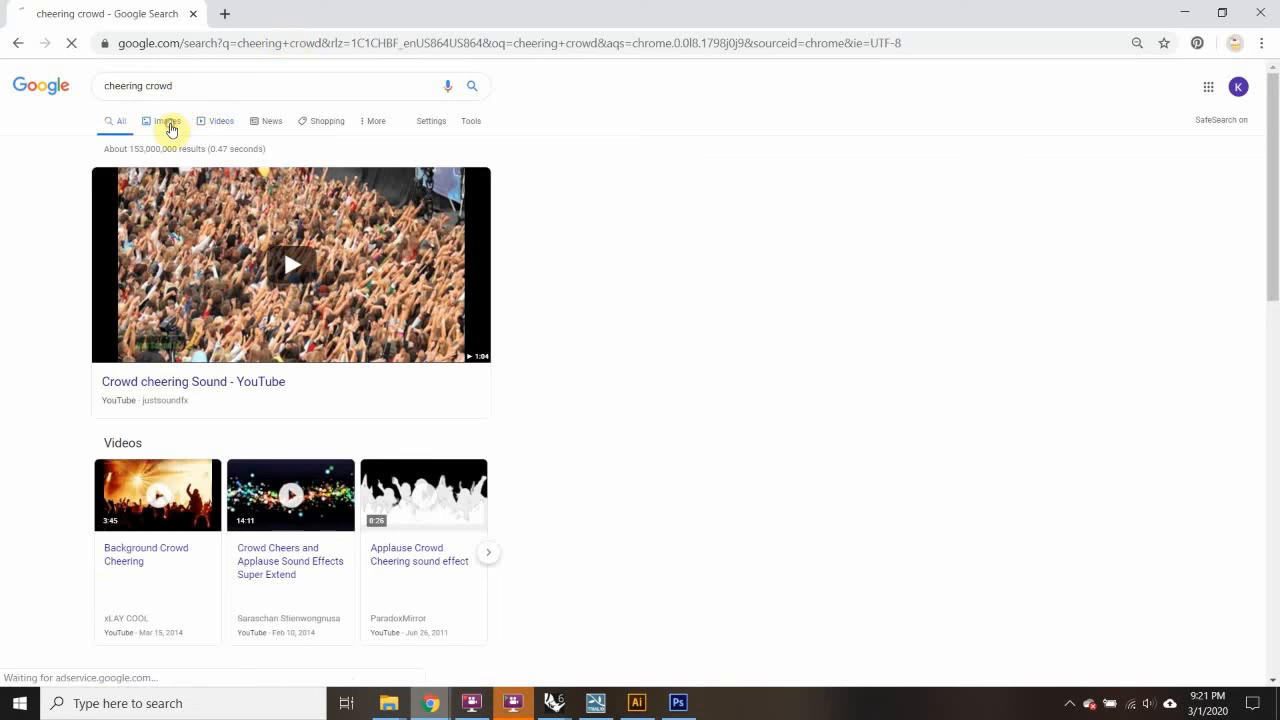
pyautogui.click(170, 127)
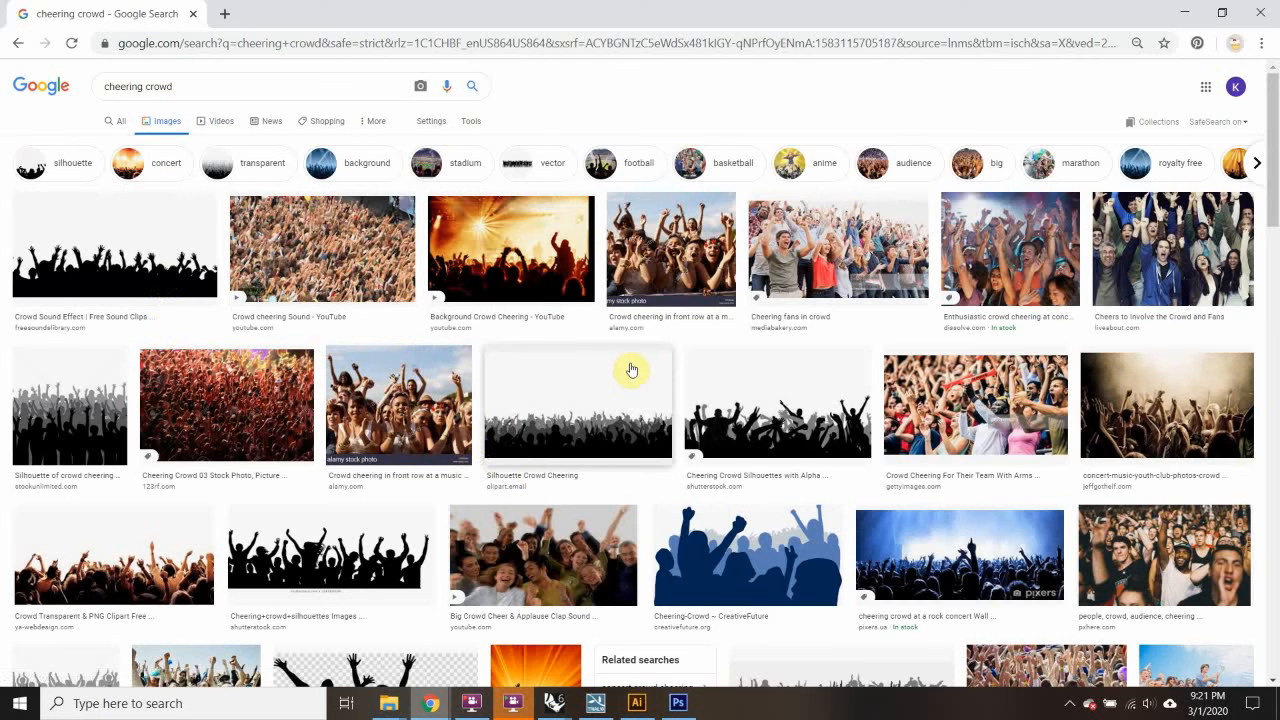
# Step: Copy the Cheer Silhouette Figures image and minimize Chrome back to Photoshop
pyautogui.scroll(-6, 631, 370)
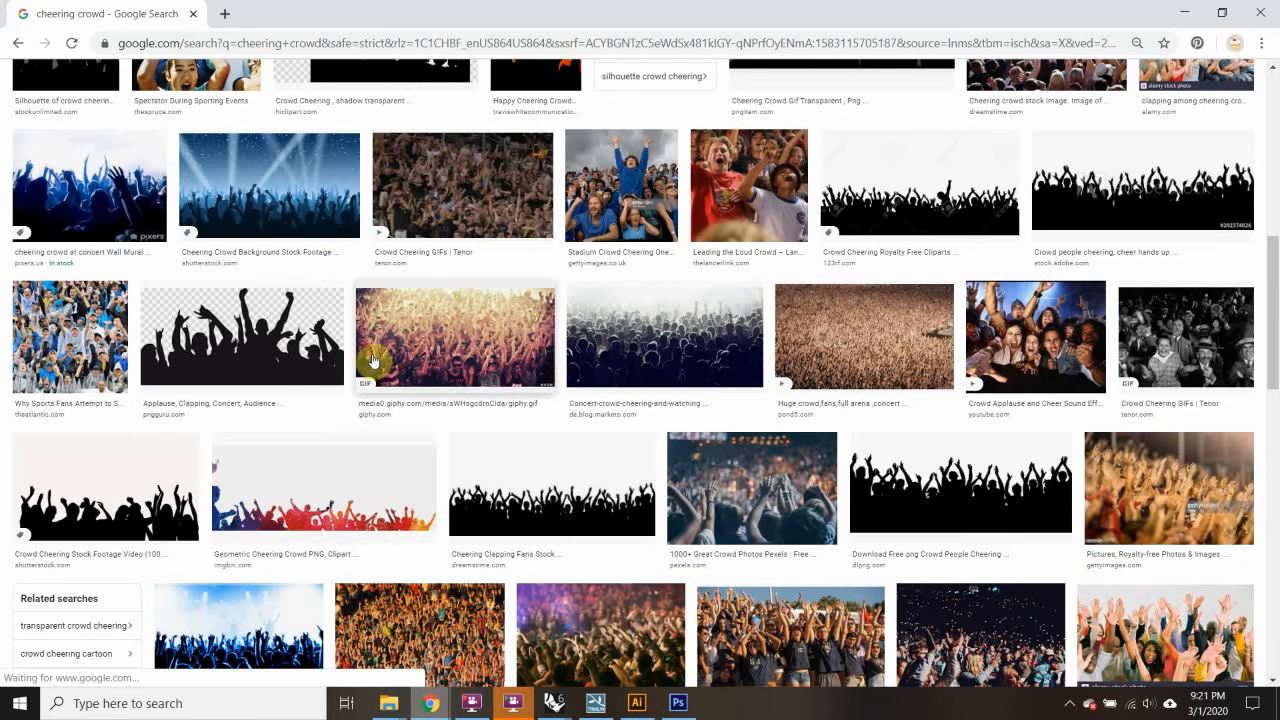
pyautogui.click(352, 482)
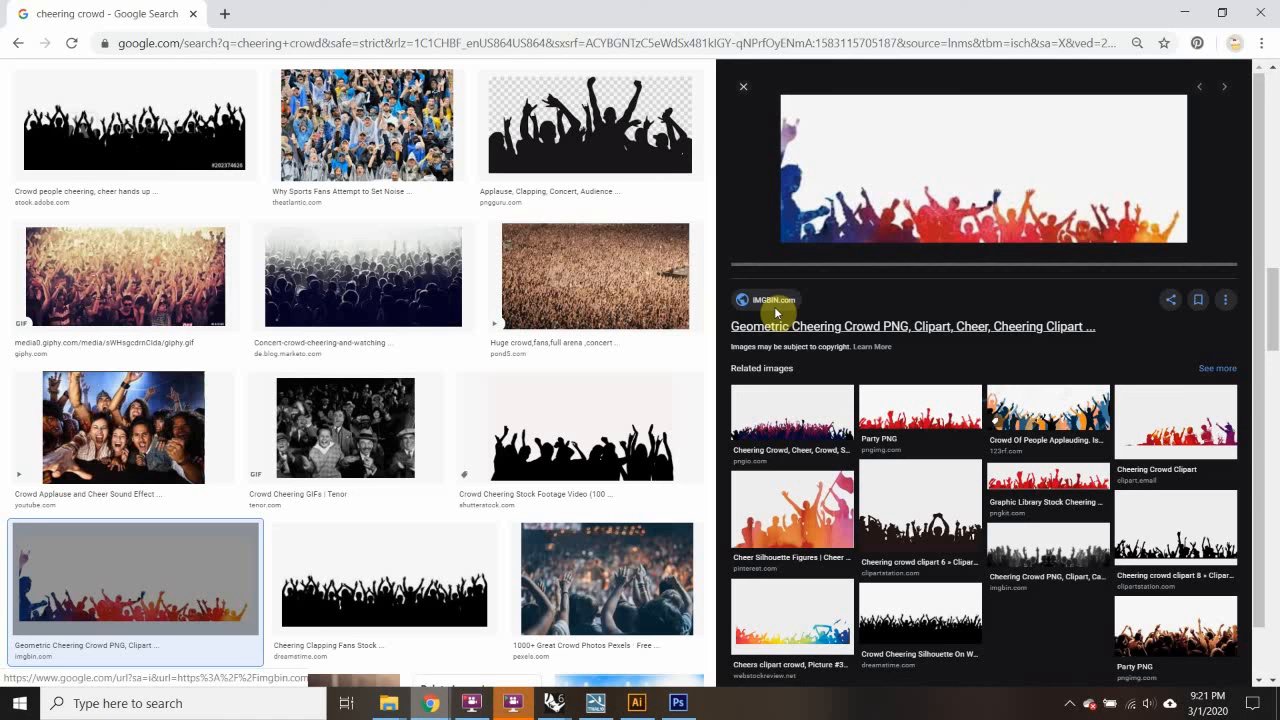
pyautogui.rightClick(986, 175)
pyautogui.click(1057, 374)
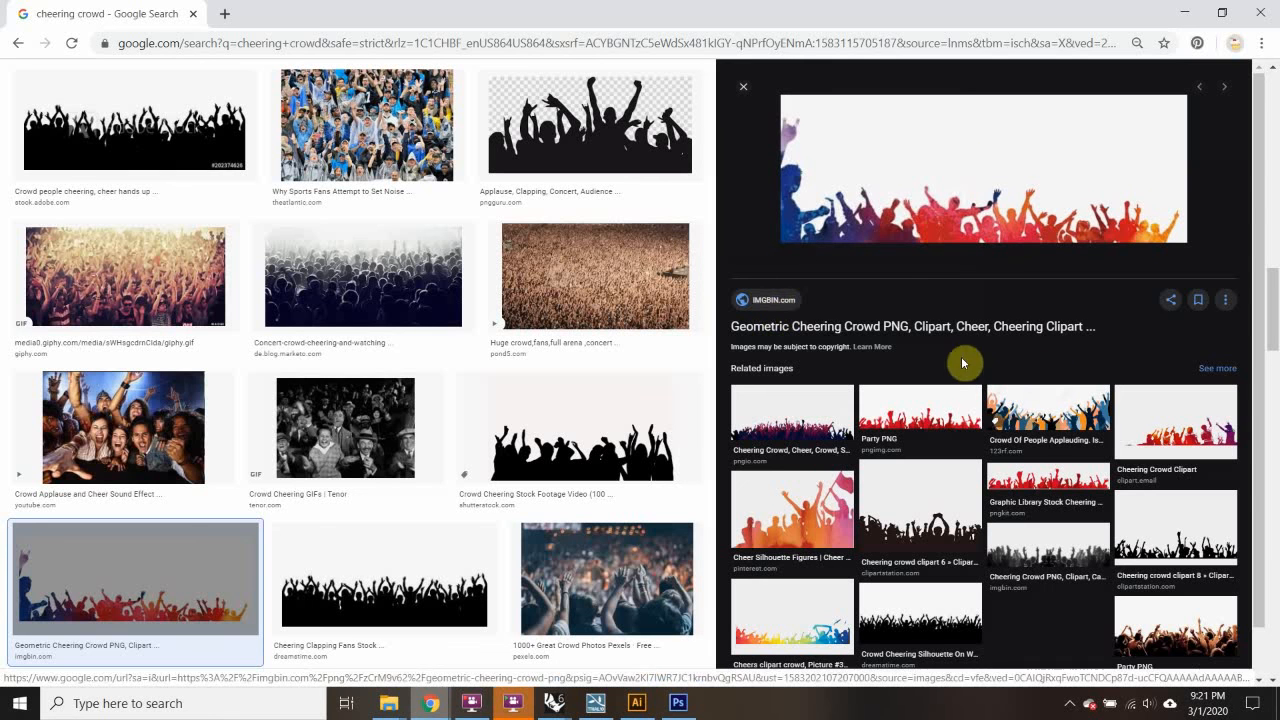
pyautogui.click(795, 480)
pyautogui.rightClick(962, 158)
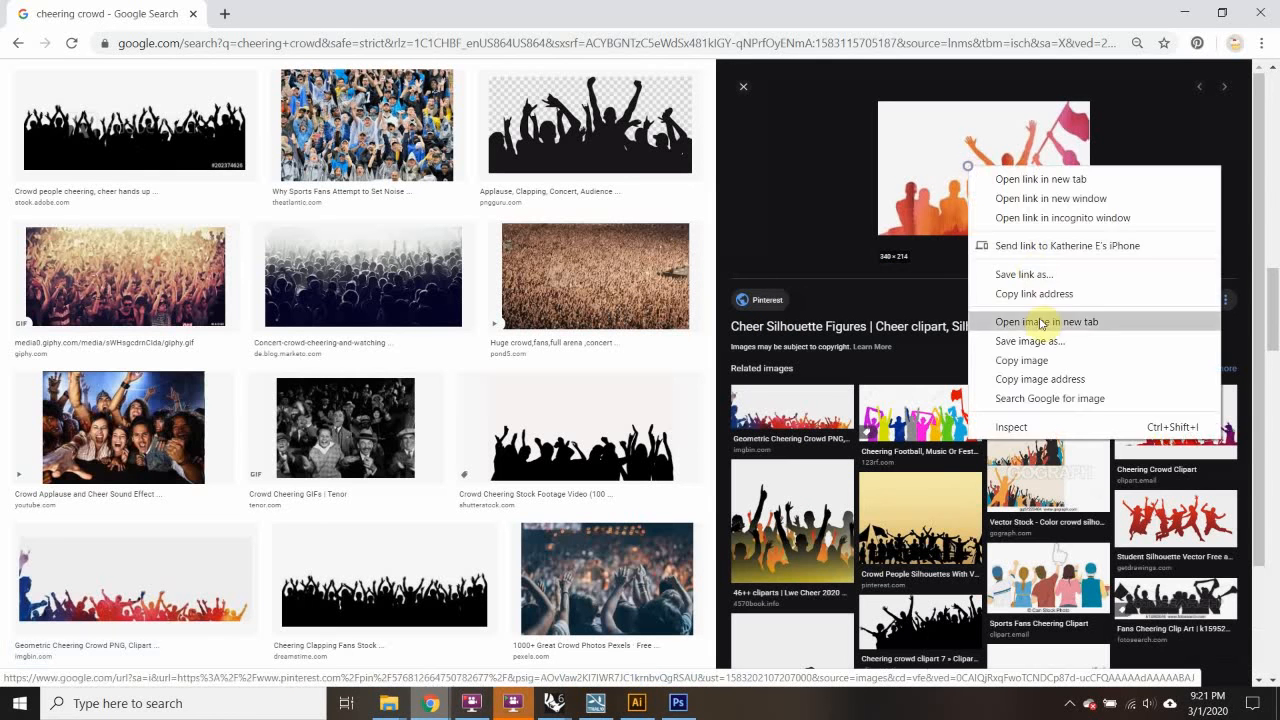
pyautogui.click(1023, 360)
pyautogui.click(1188, 12)
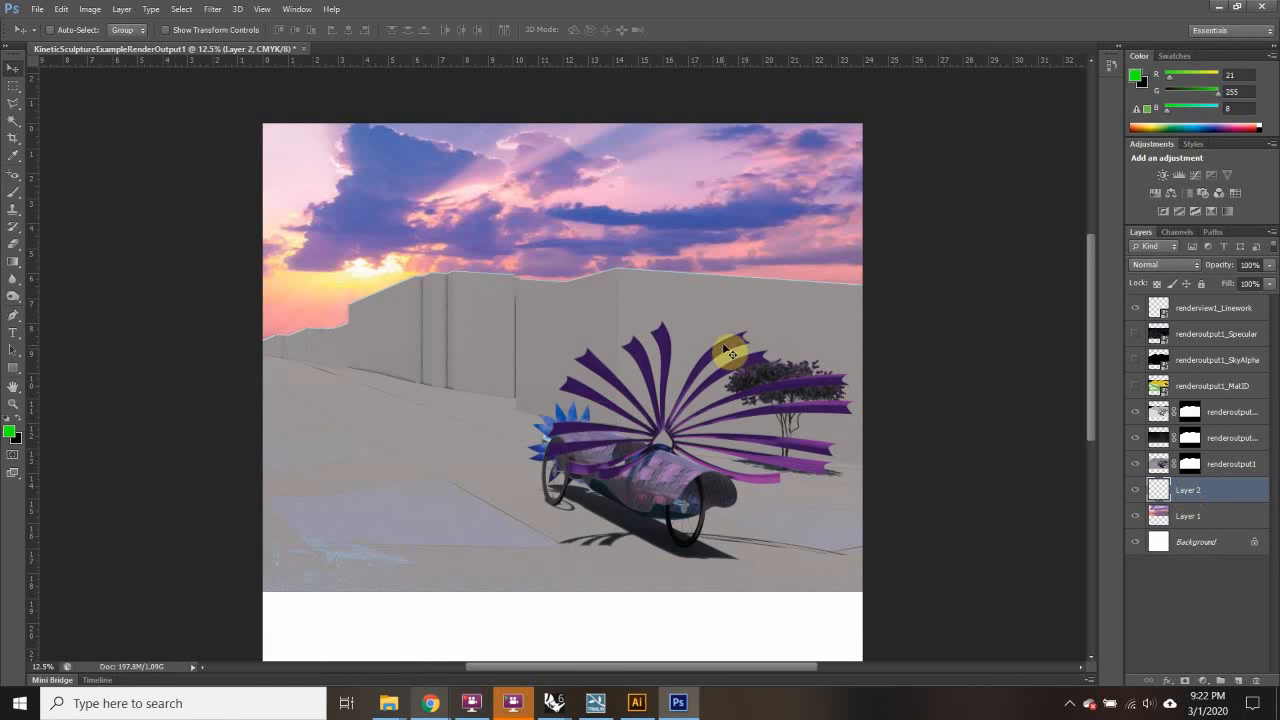
# Step: Enlarge the pasted crowd image to about 1088% and move its layer to the top
pyautogui.hotkey('ctrl', 't')
pyautogui.moveTo(555, 370); pyautogui.dragTo(286, 571)
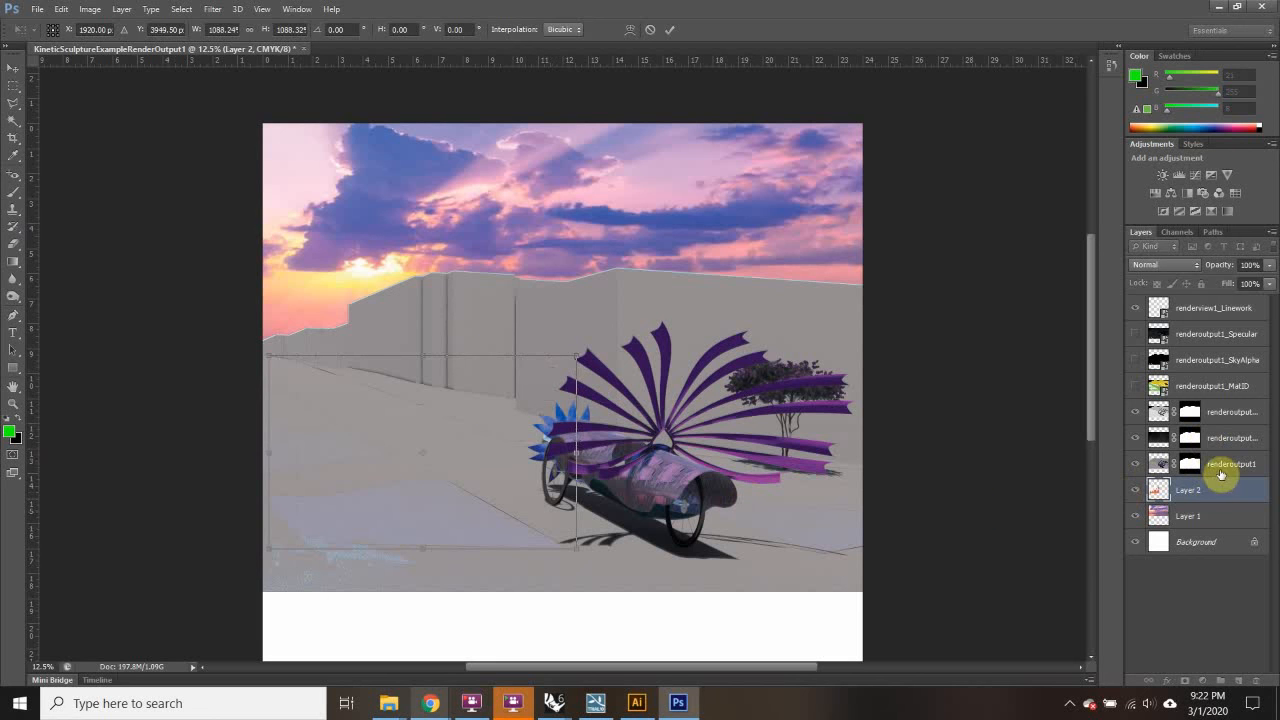
pyautogui.click(14, 87)
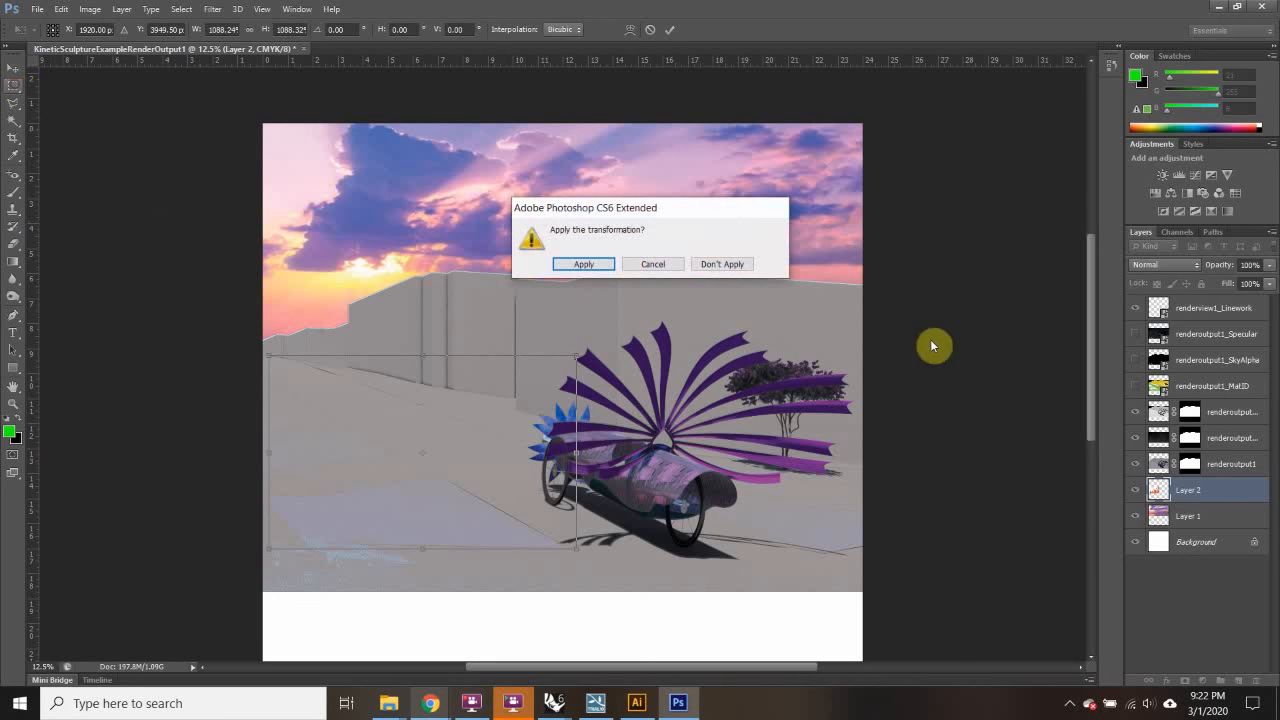
pyautogui.click(605, 263)
pyautogui.moveTo(1208, 491); pyautogui.dragTo(1205, 303)
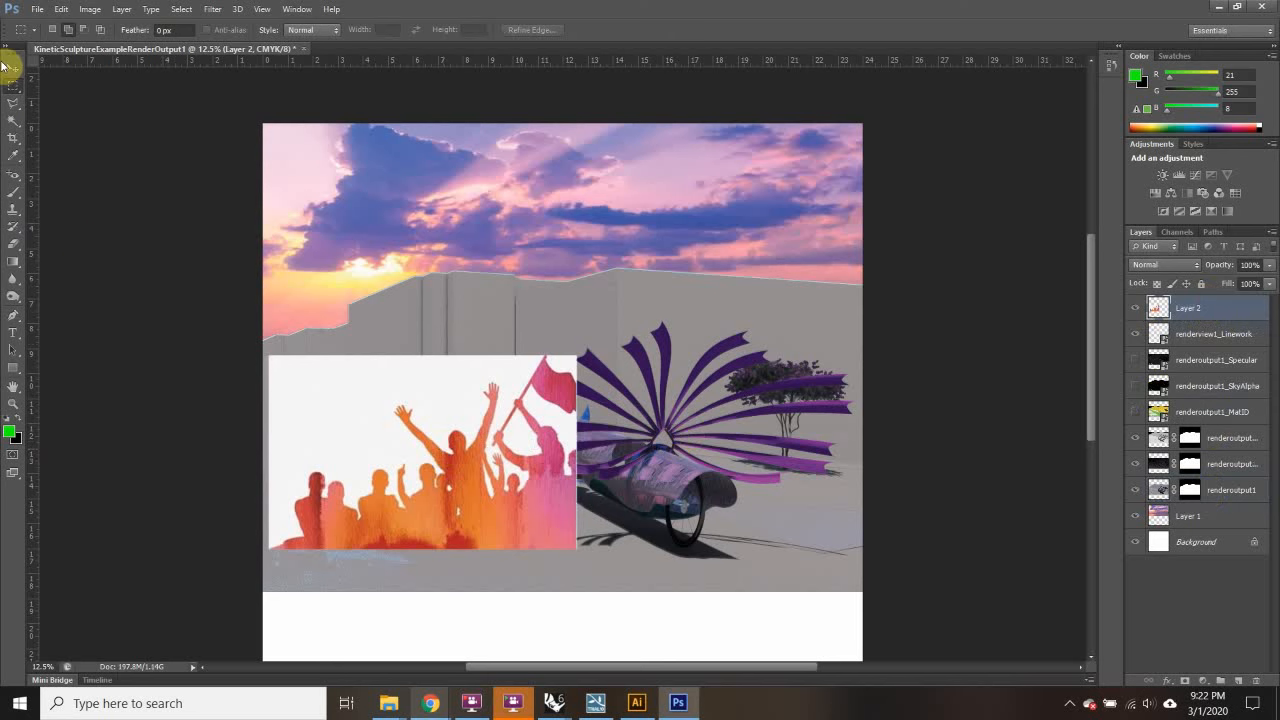
# Step: Delete the crowd image's white background, including around the flag, then deselect
pyautogui.click(13, 124)
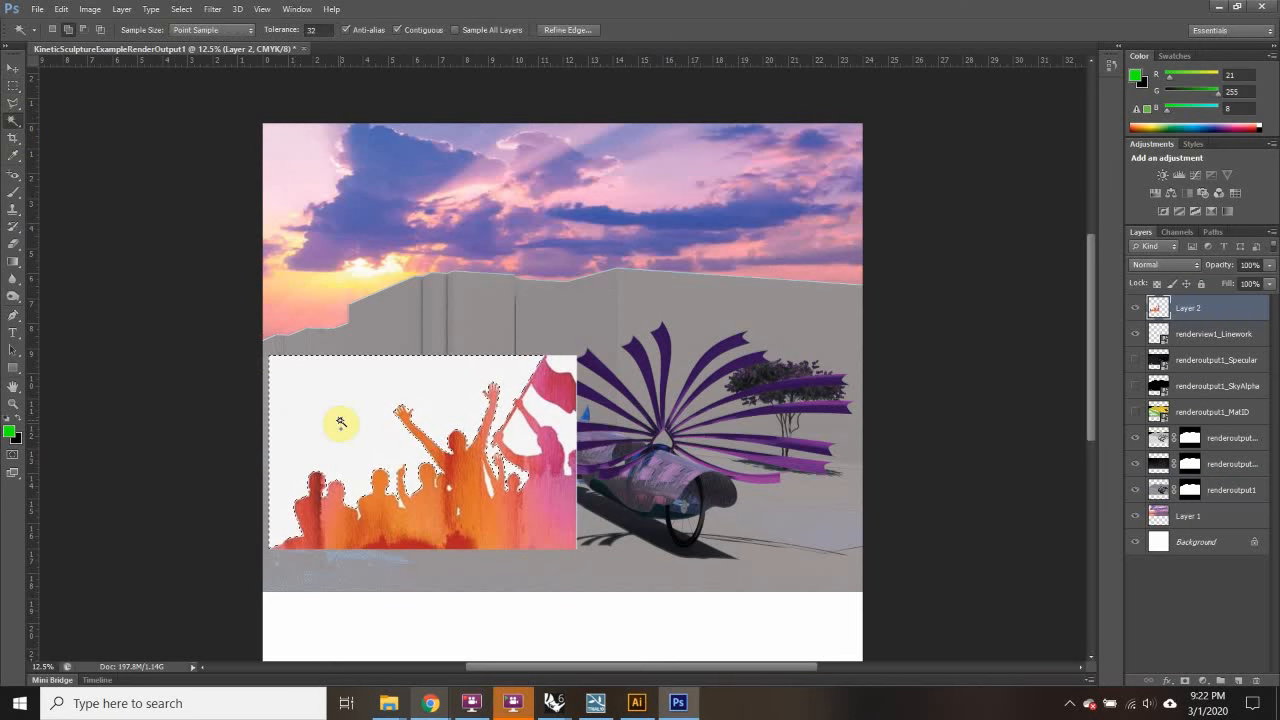
pyautogui.press('Delete')
pyautogui.click(545, 428)
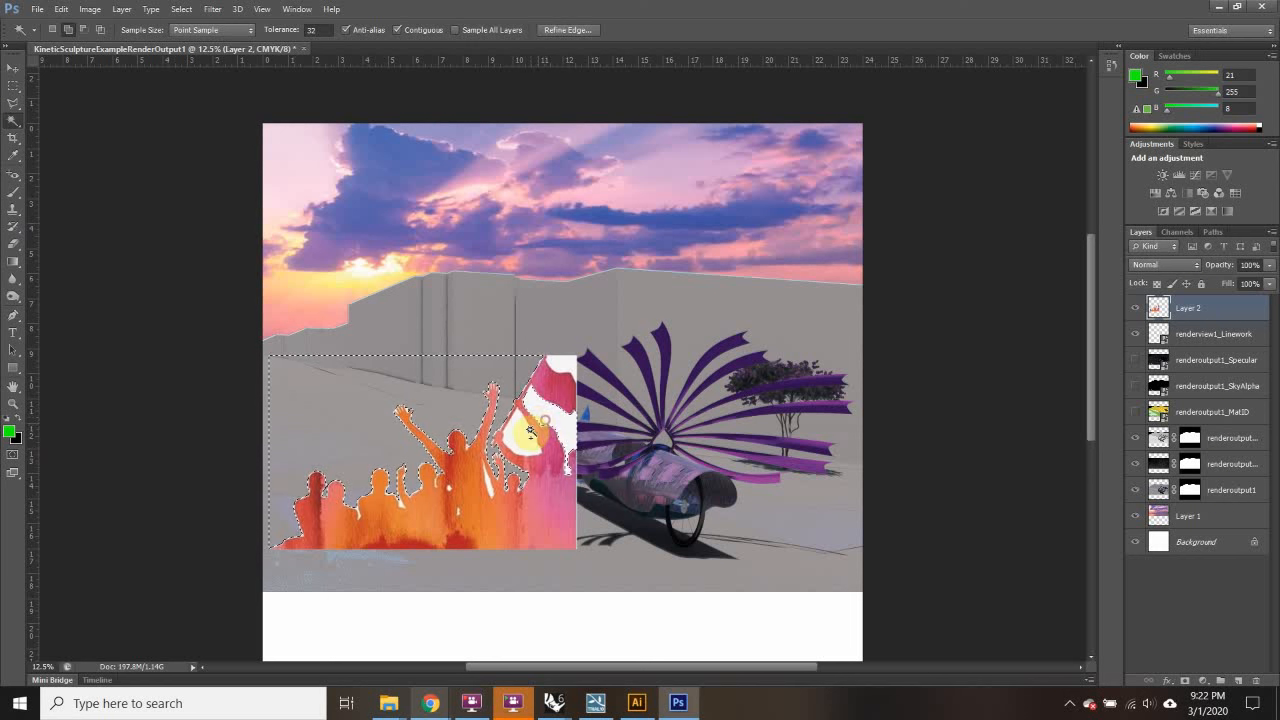
pyautogui.press('Delete')
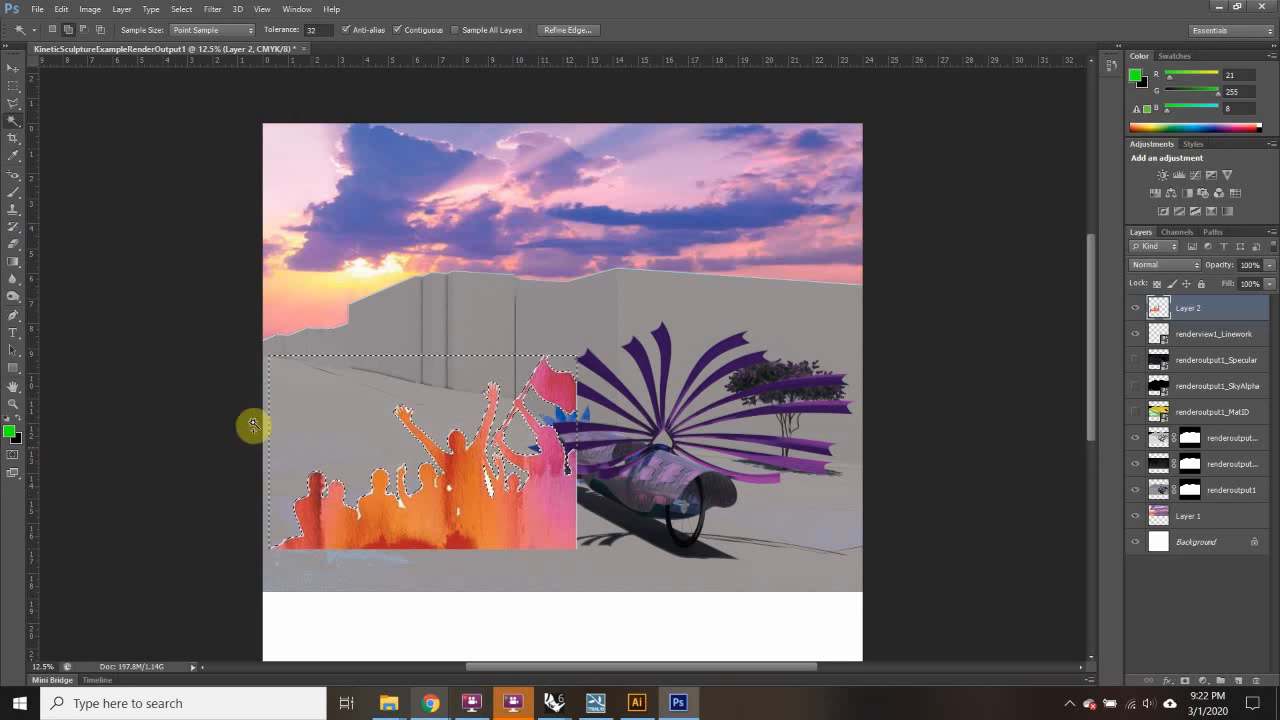
pyautogui.click(13, 85)
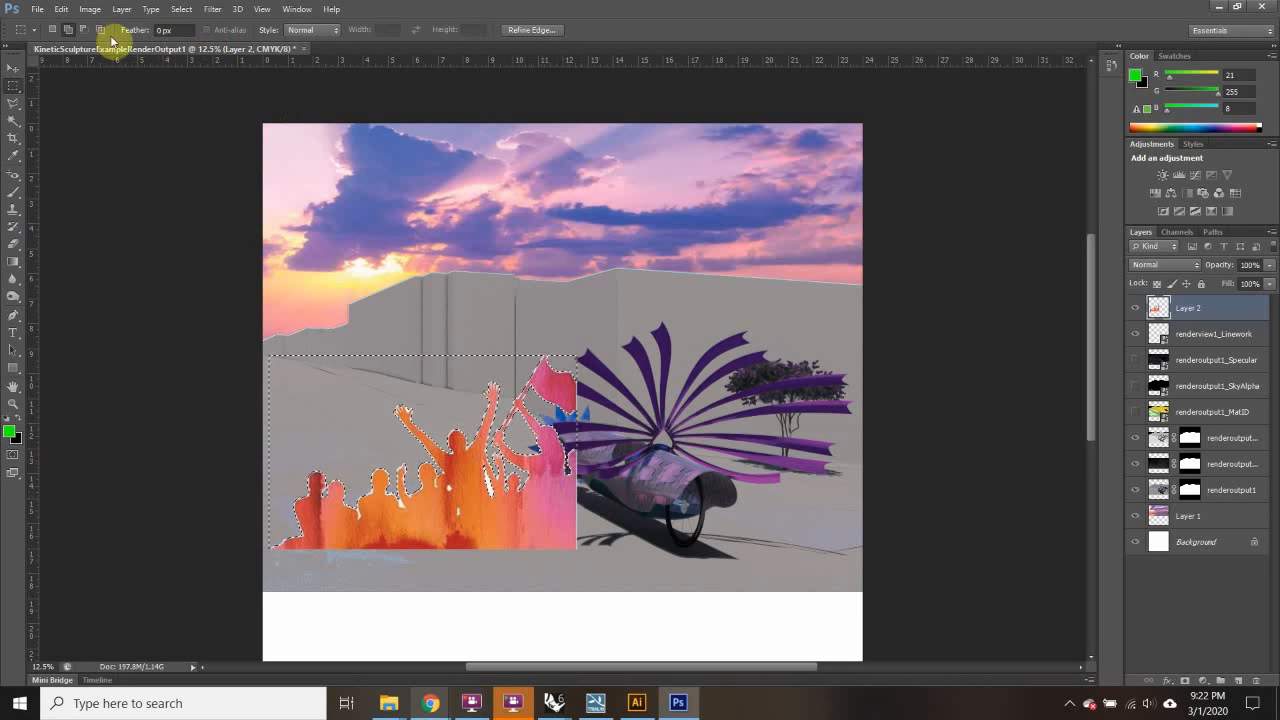
pyautogui.click(52, 29)
pyautogui.click(160, 169)
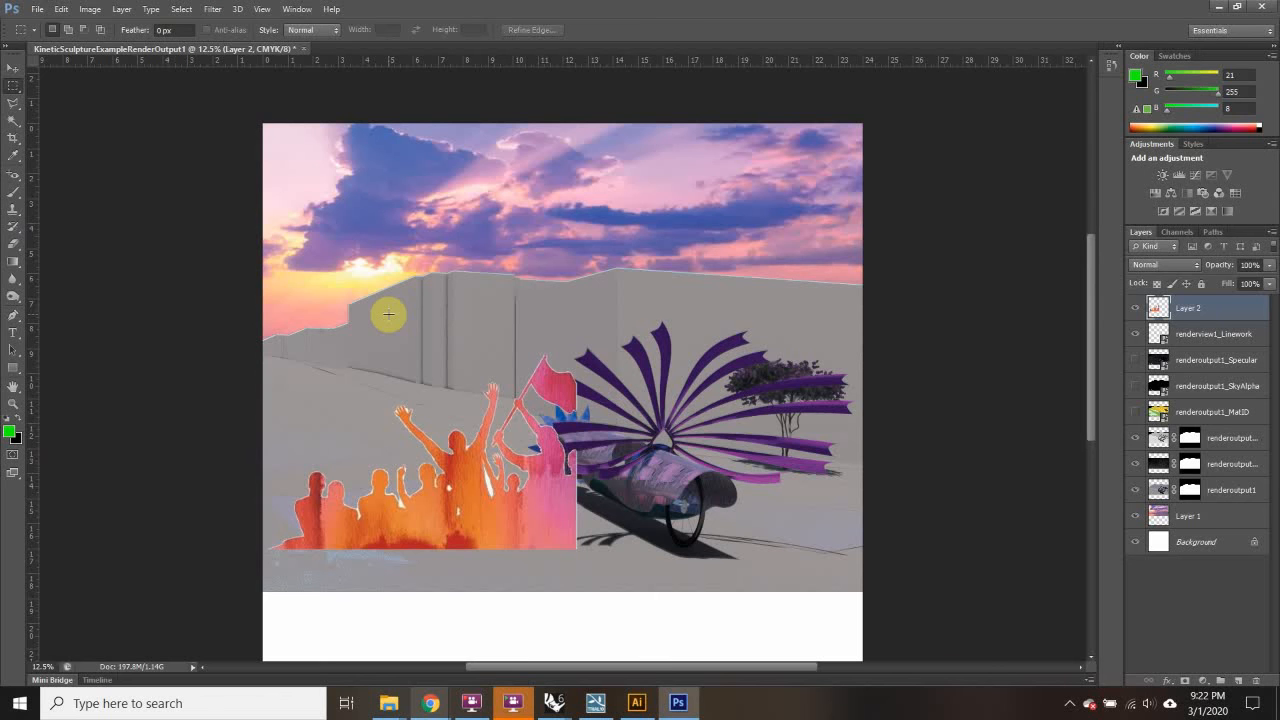
# Step: Flip the crowd horizontally, scale it up across the canvas bottom, and apply the transform
pyautogui.hotkey('ctrl', 't')
pyautogui.rightClick(441, 449)
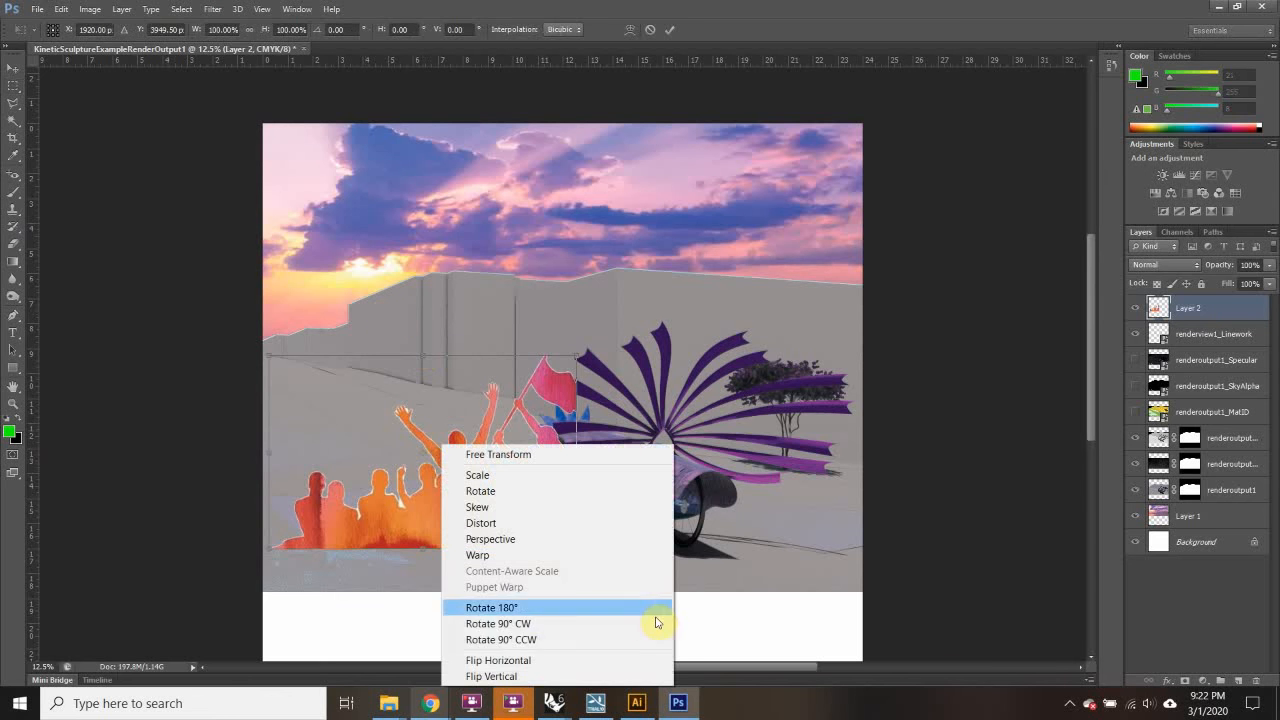
pyautogui.click(575, 662)
pyautogui.moveTo(400, 509); pyautogui.dragTo(392, 600)
pyautogui.moveTo(570, 450); pyautogui.dragTo(726, 289)
pyautogui.moveTo(409, 557); pyautogui.dragTo(385, 528)
pyautogui.moveTo(748, 643); pyautogui.dragTo(651, 429)
pyautogui.scroll(1, 650, 424)
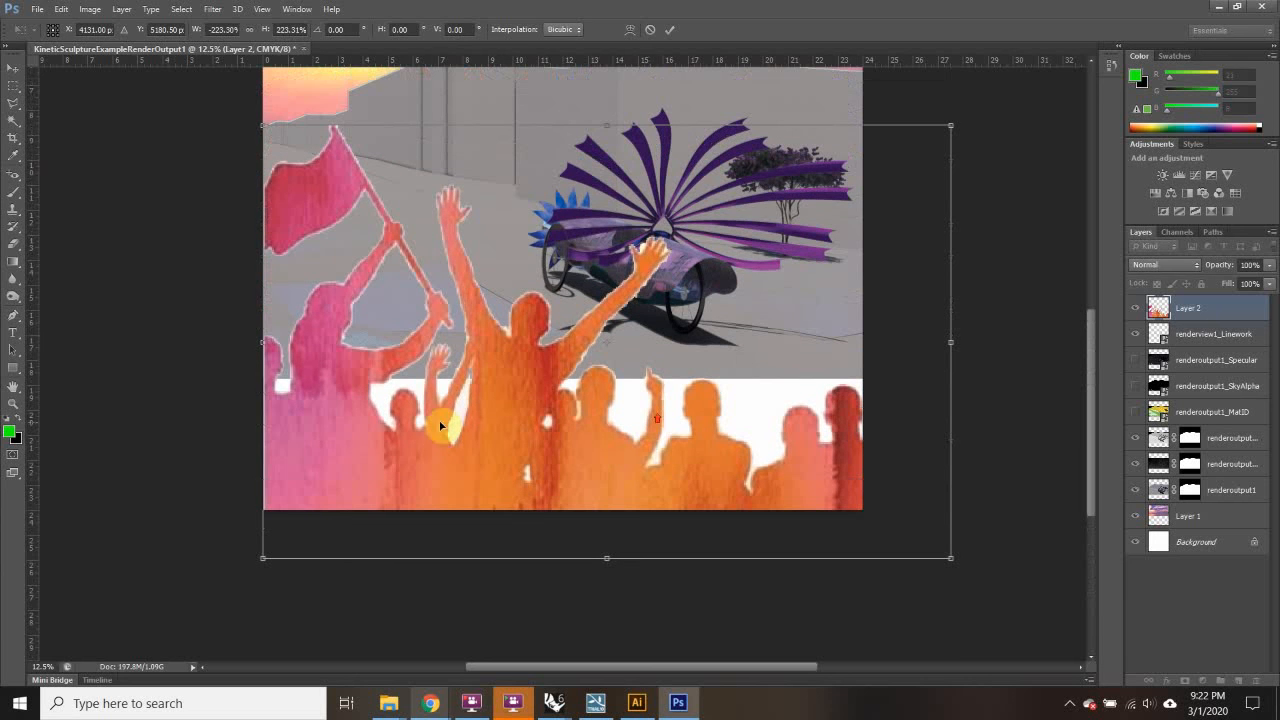
pyautogui.click(18, 84)
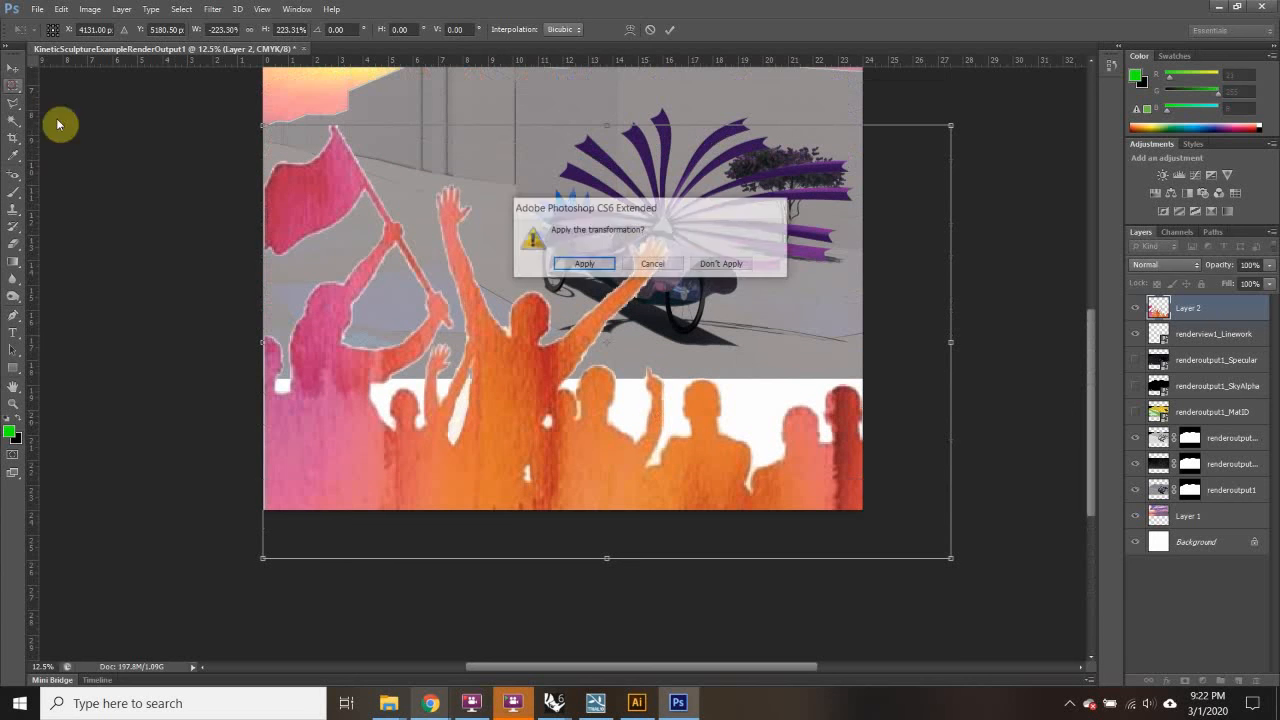
pyautogui.click(584, 264)
pyautogui.scroll(2, 197, 291)
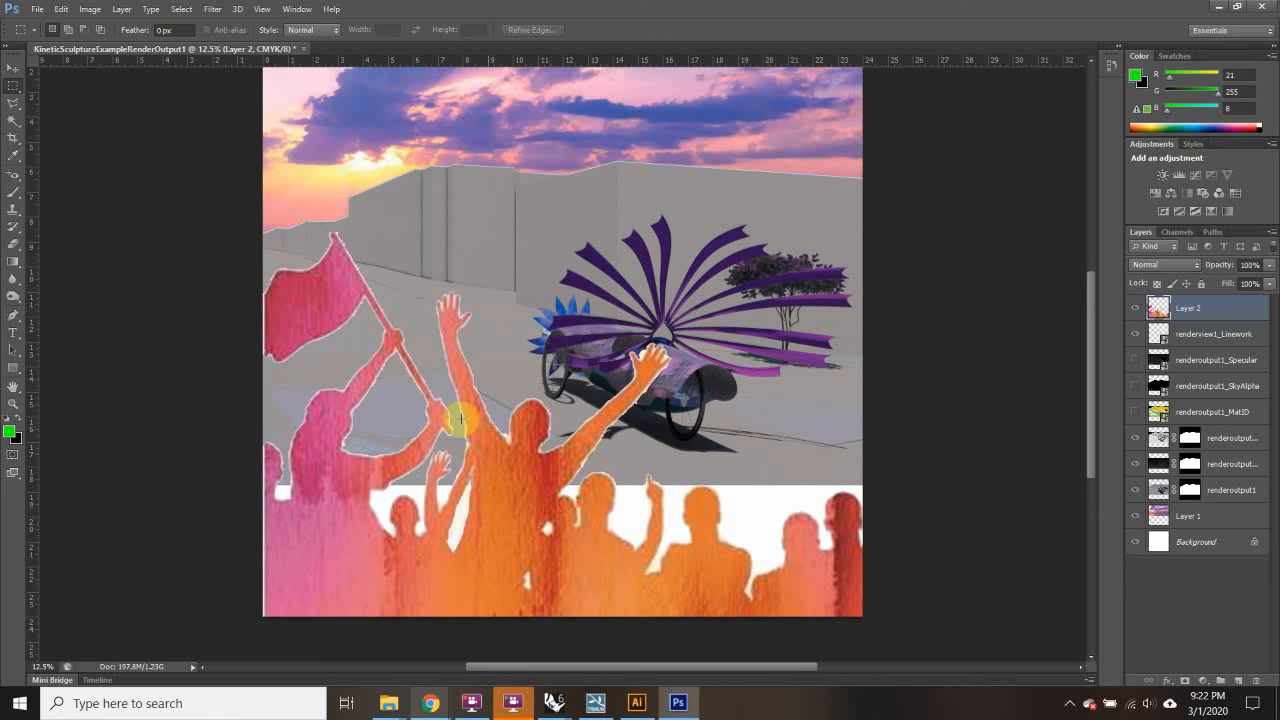
pyautogui.scroll(2, 457, 420)
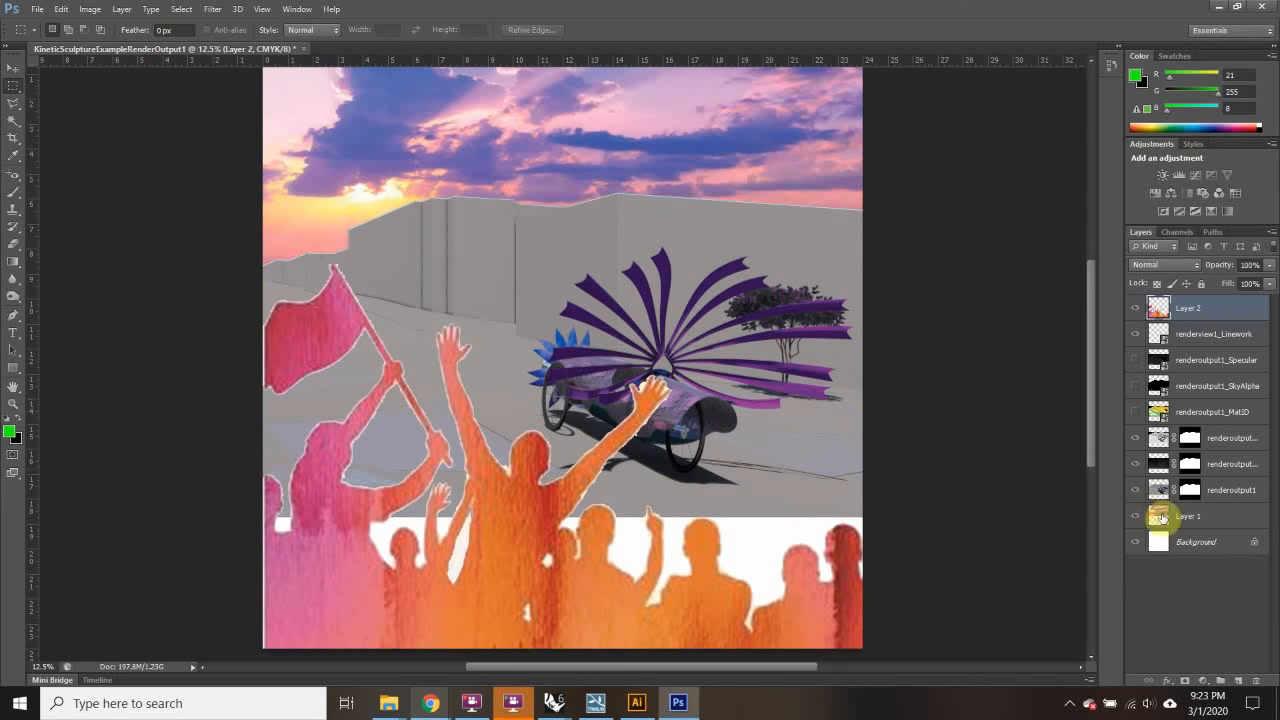
# Step: Lower renderoutput1's opacity to about 41% and move renderview1_Linework above Layer 2
pyautogui.click(1229, 490)
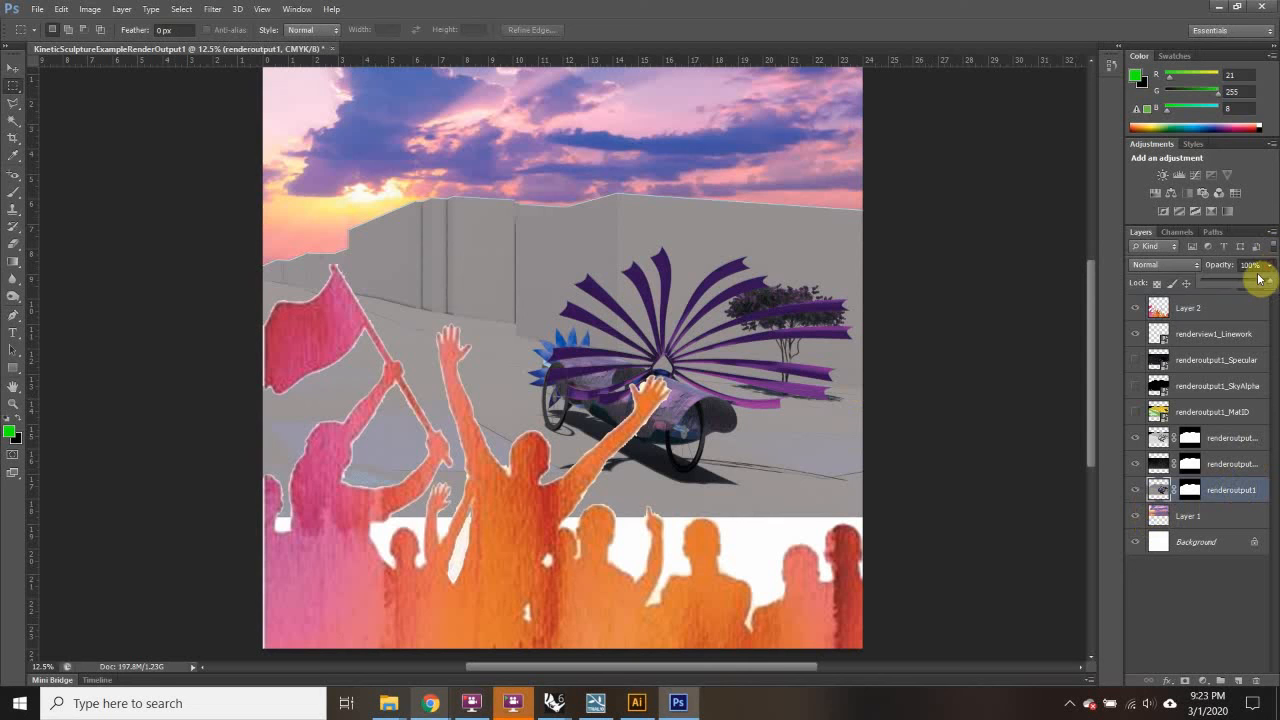
pyautogui.moveTo(1244, 284)
pyautogui.mouseDown()
pyautogui.moveTo(1220, 284)
pyautogui.moveTo(1234, 279)
pyautogui.mouseUp()
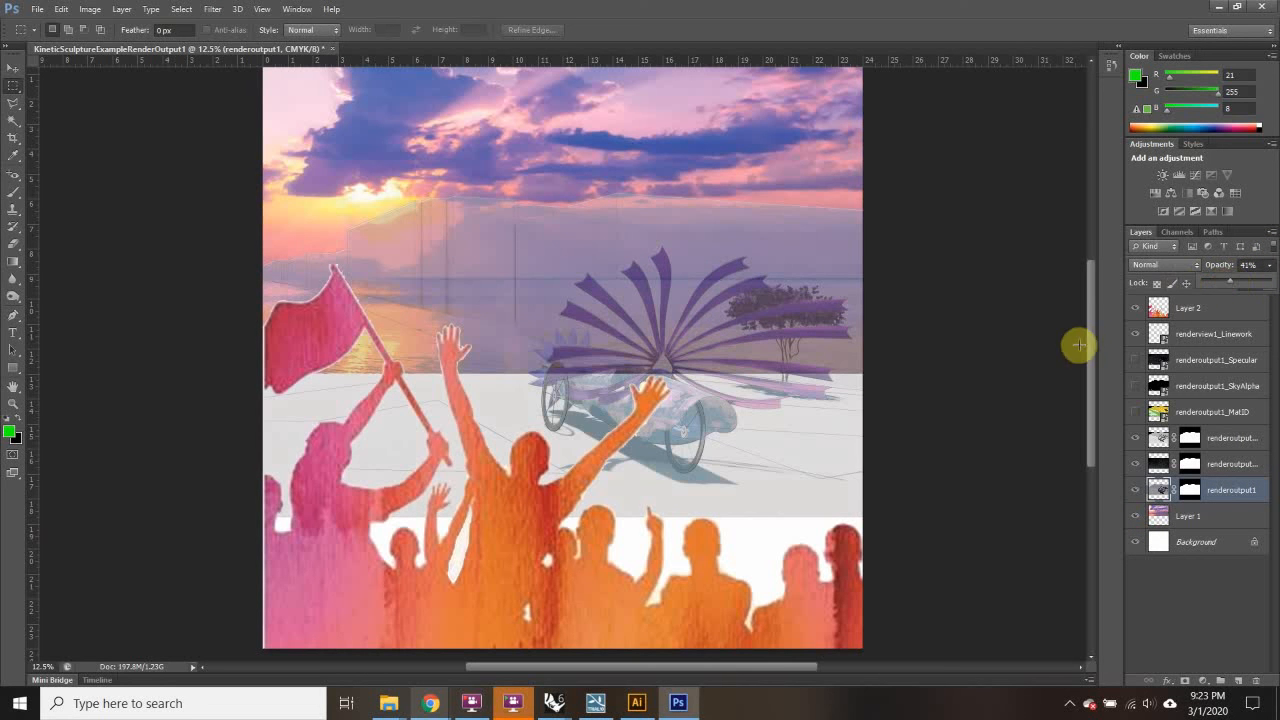
pyautogui.click(1205, 315)
pyautogui.moveTo(1220, 338); pyautogui.dragTo(1218, 300)
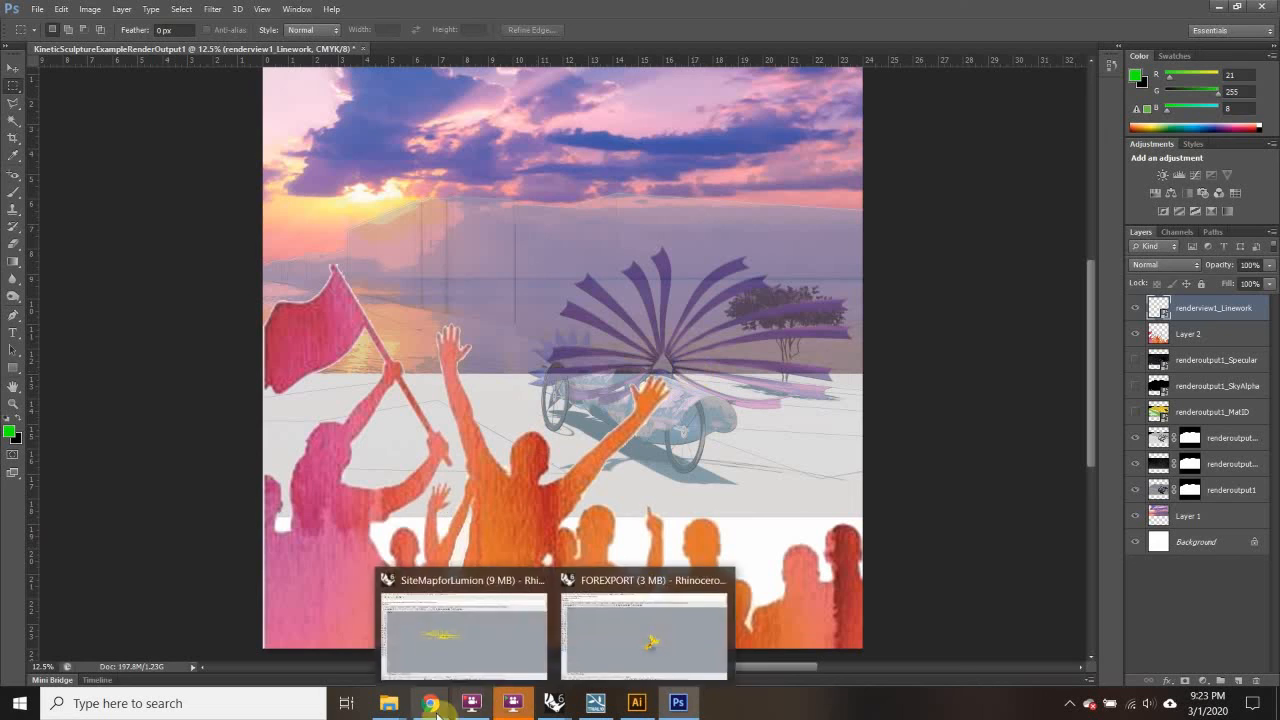
pyautogui.moveTo(430, 703)
pyautogui.click(436, 632)
pyautogui.moveTo(846, 362); pyautogui.dragTo(912, 380)
pyautogui.click(1109, 523)
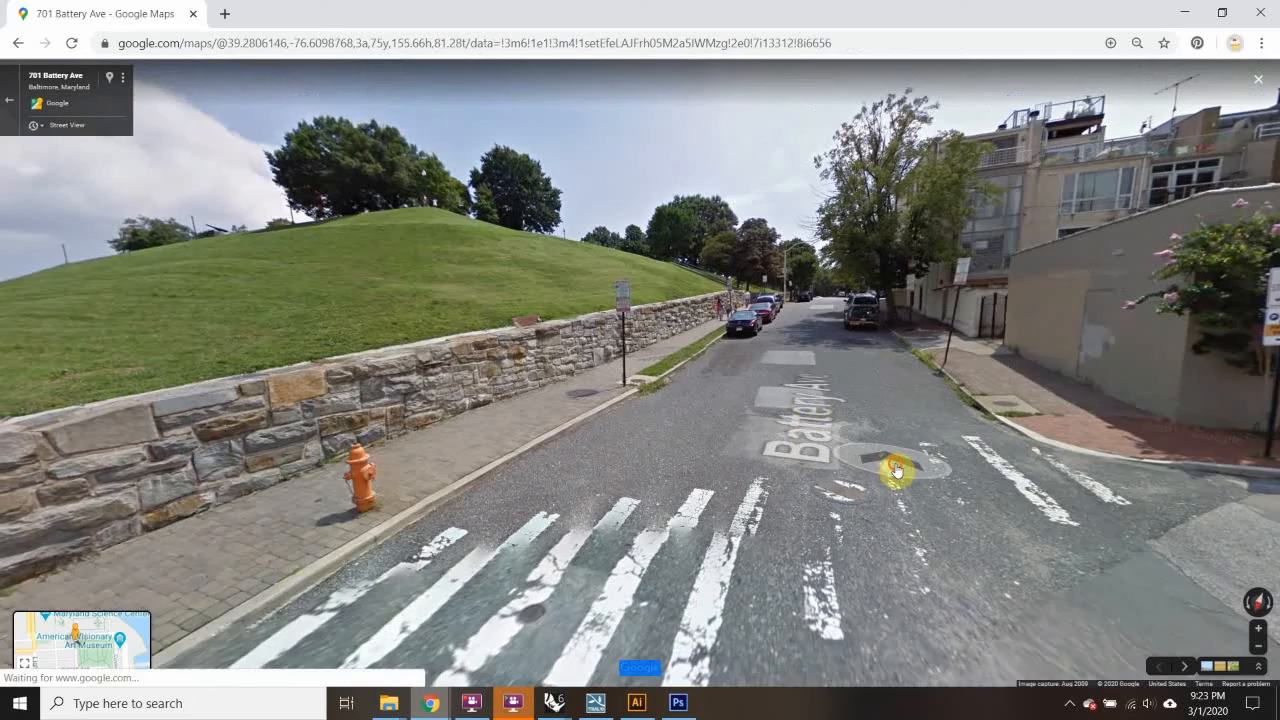
pyautogui.moveTo(896, 470)
pyautogui.mouseDown()
pyautogui.moveTo(974, 457)
pyautogui.moveTo(943, 429)
pyautogui.moveTo(890, 473)
pyautogui.mouseUp()
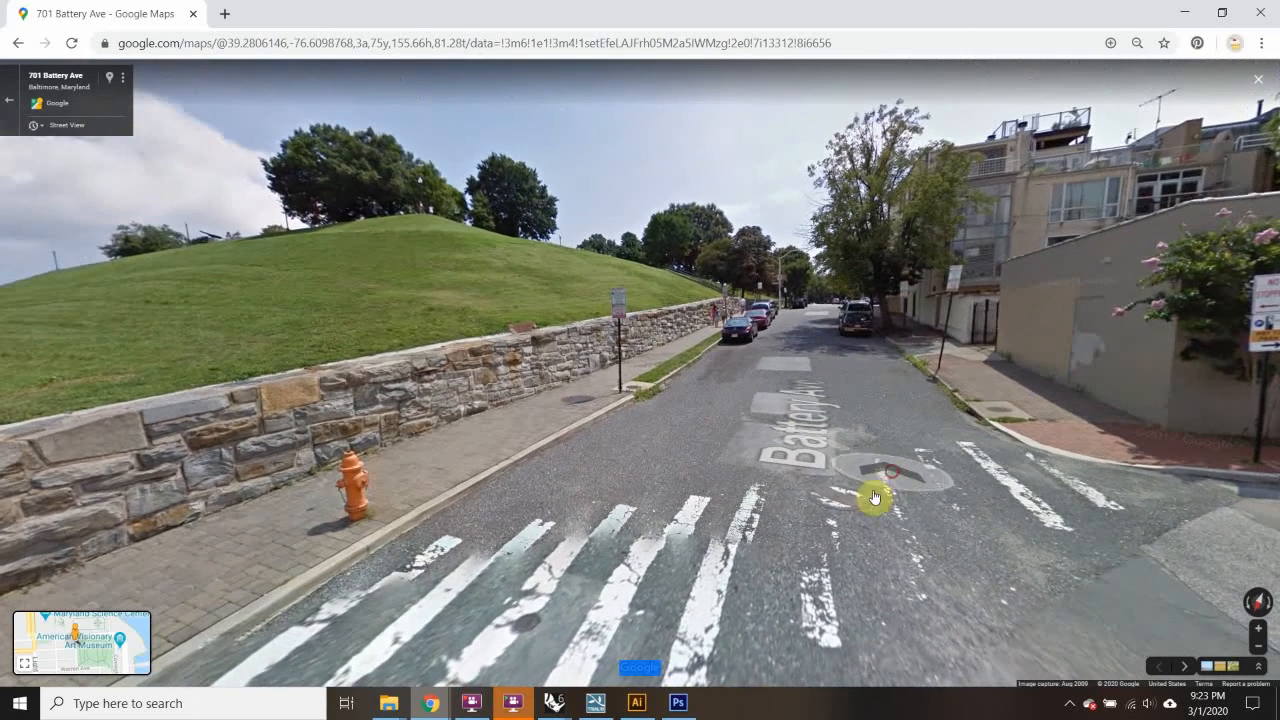
pyautogui.click(180, 703)
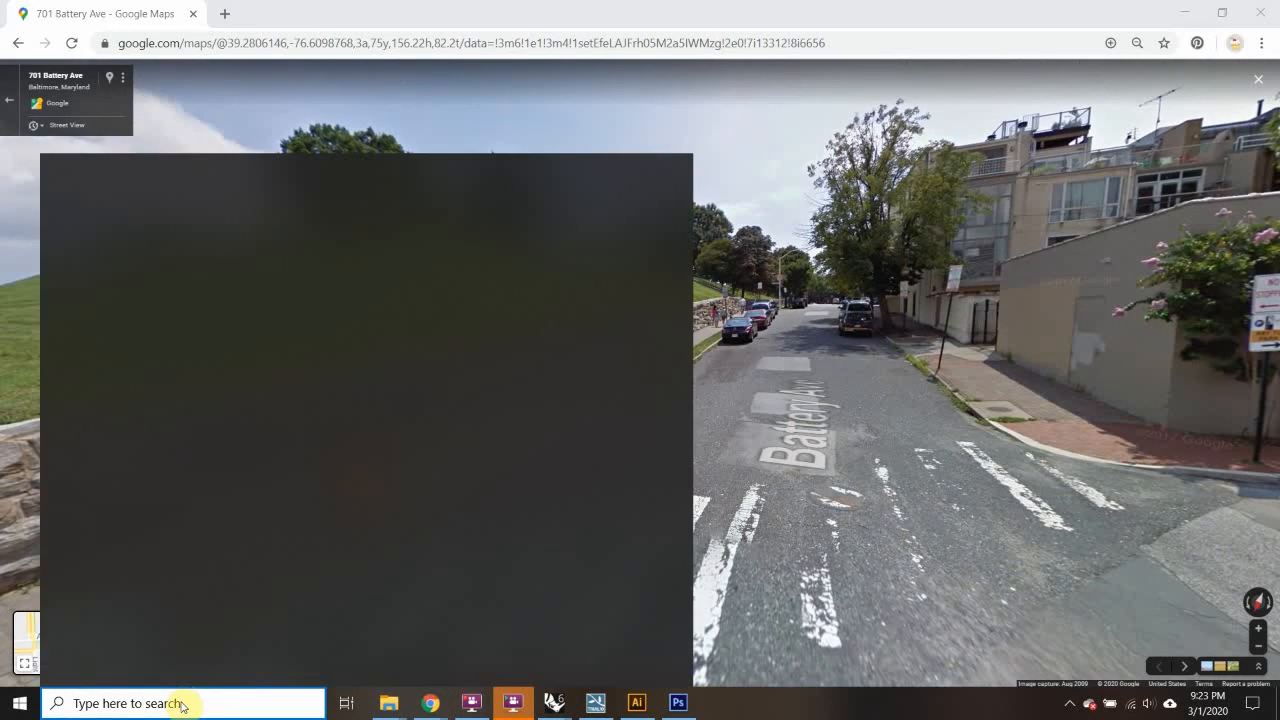
# Step: Open Snipping Tool via a 'snip' search, snip the Battery Ave view, then minimize Snipping Tool and Chrome
pyautogui.write('snip')
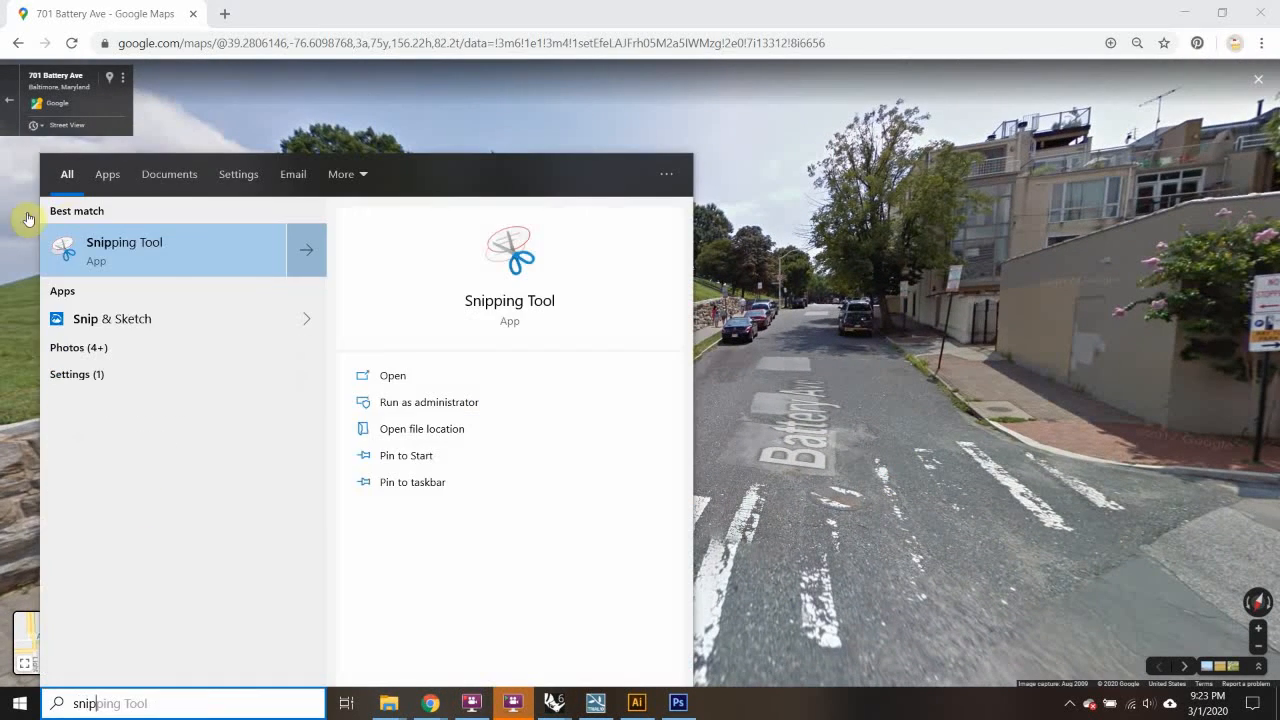
pyautogui.click(165, 252)
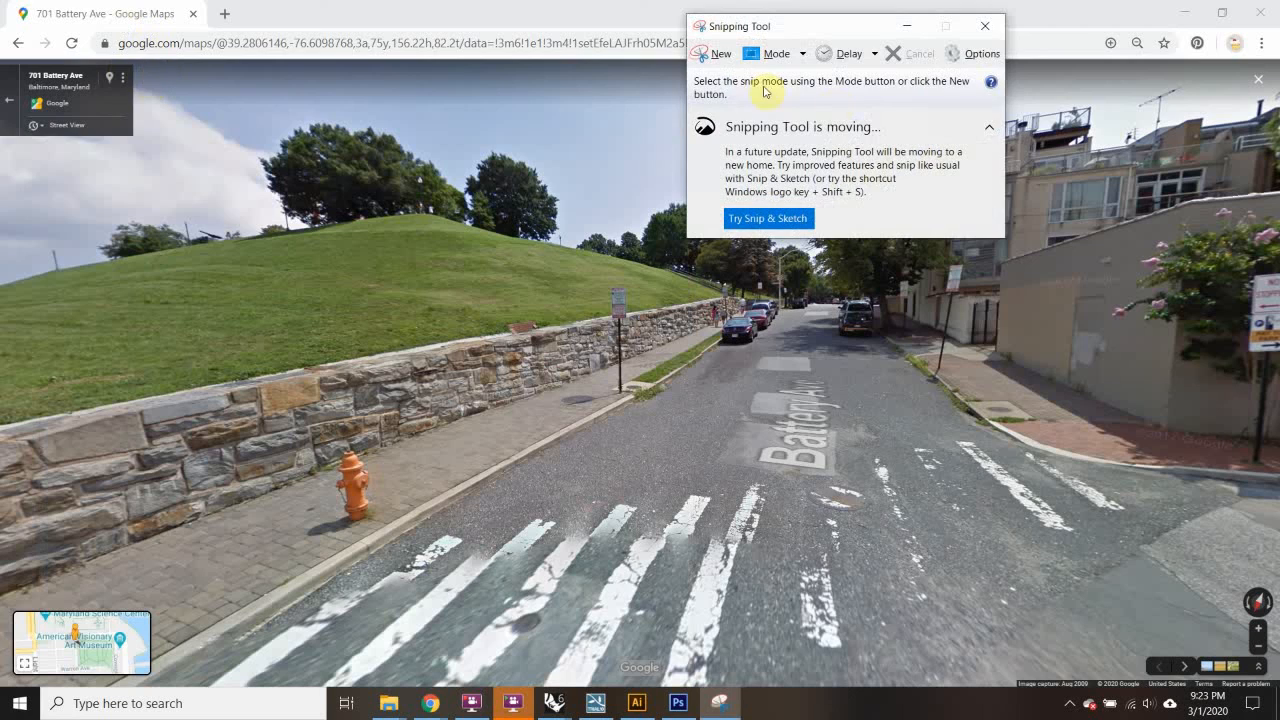
pyautogui.click(713, 53)
pyautogui.moveTo(152, 68); pyautogui.dragTo(1240, 660)
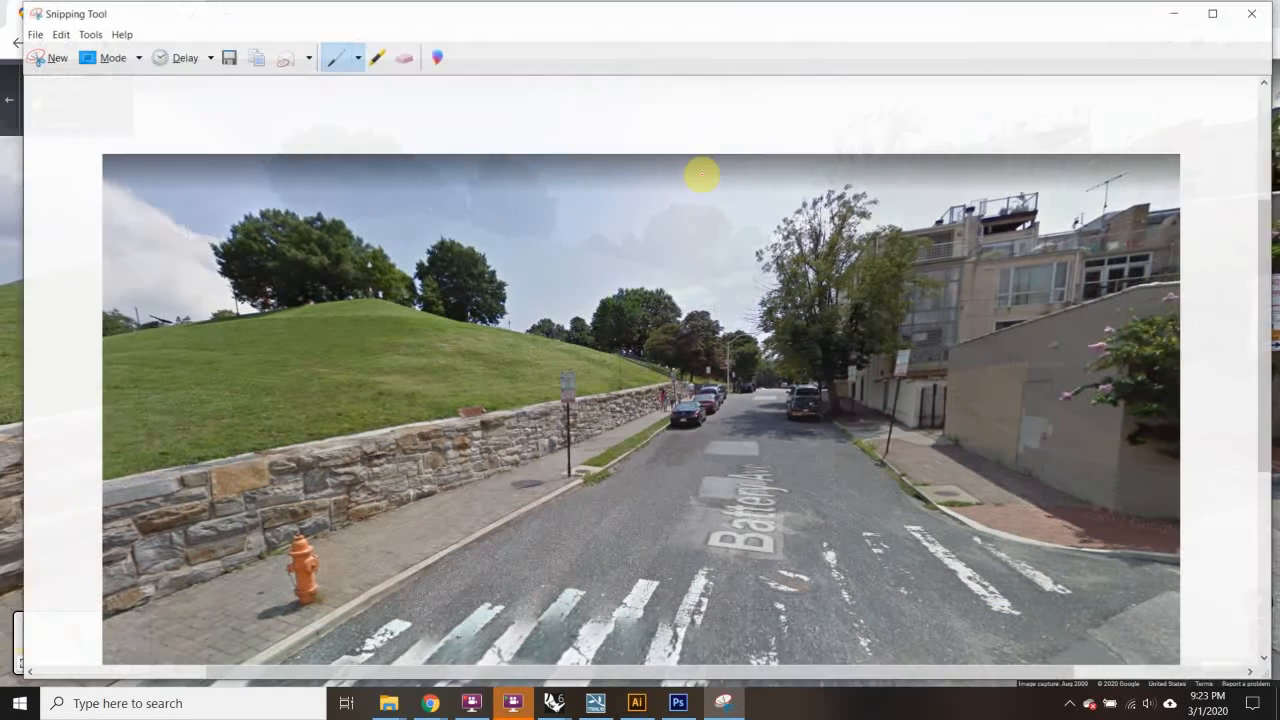
pyautogui.click(1169, 16)
pyautogui.click(1183, 14)
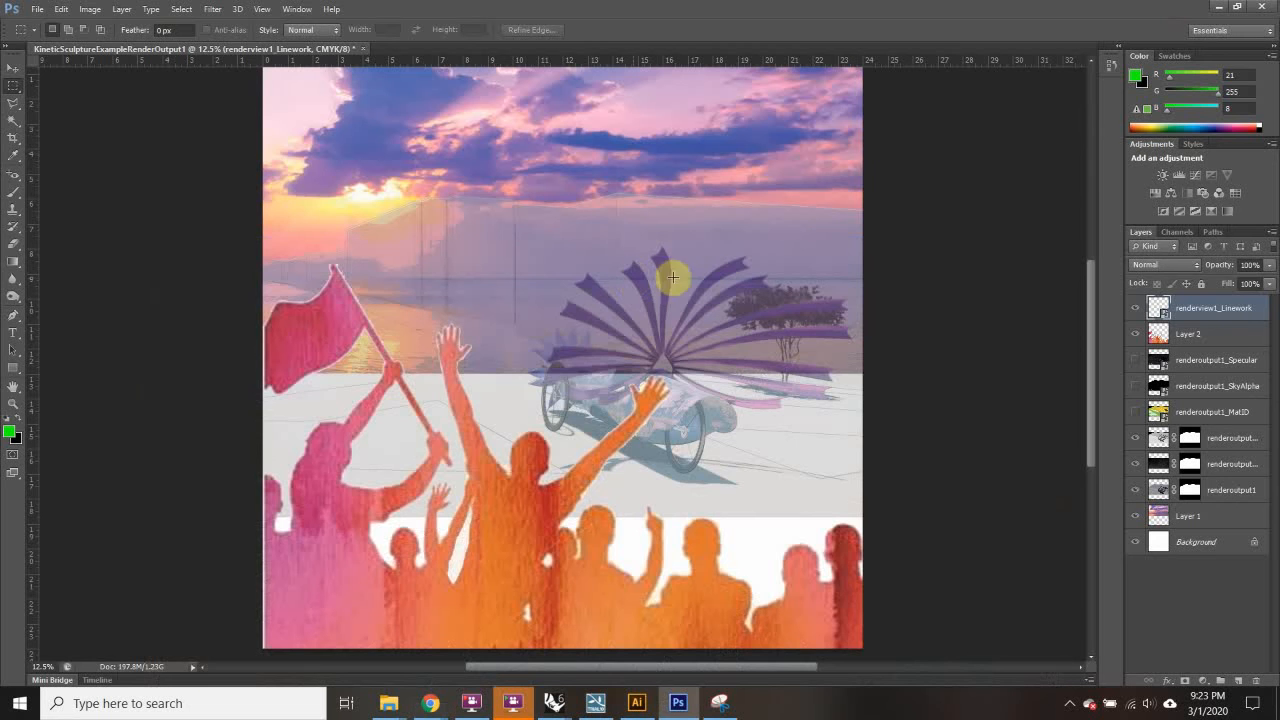
# Step: Paste the street snip as Layer 3, scale it over the composite's middle, and shift it left and up
pyautogui.hotkey('ctrl', 'v')
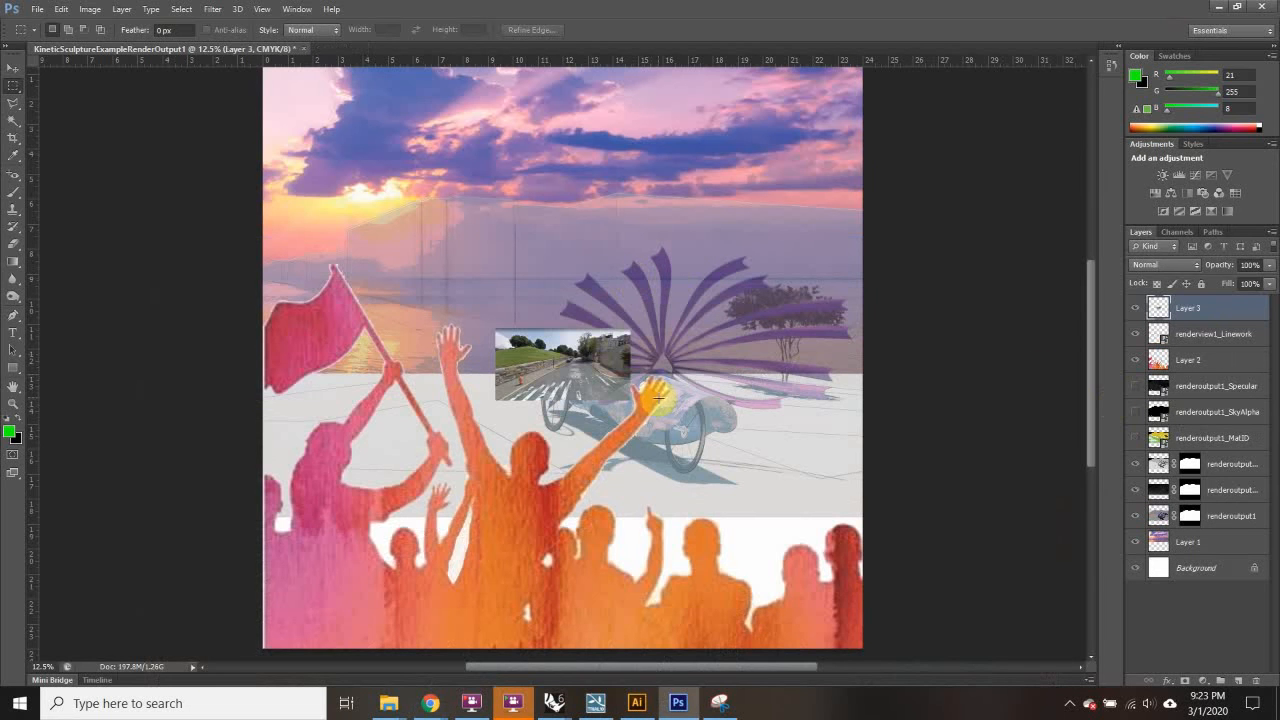
pyautogui.hotkey('ctrl', 't')
pyautogui.moveTo(503, 327); pyautogui.dragTo(52, 80)
pyautogui.moveTo(614, 491); pyautogui.dragTo(711, 521)
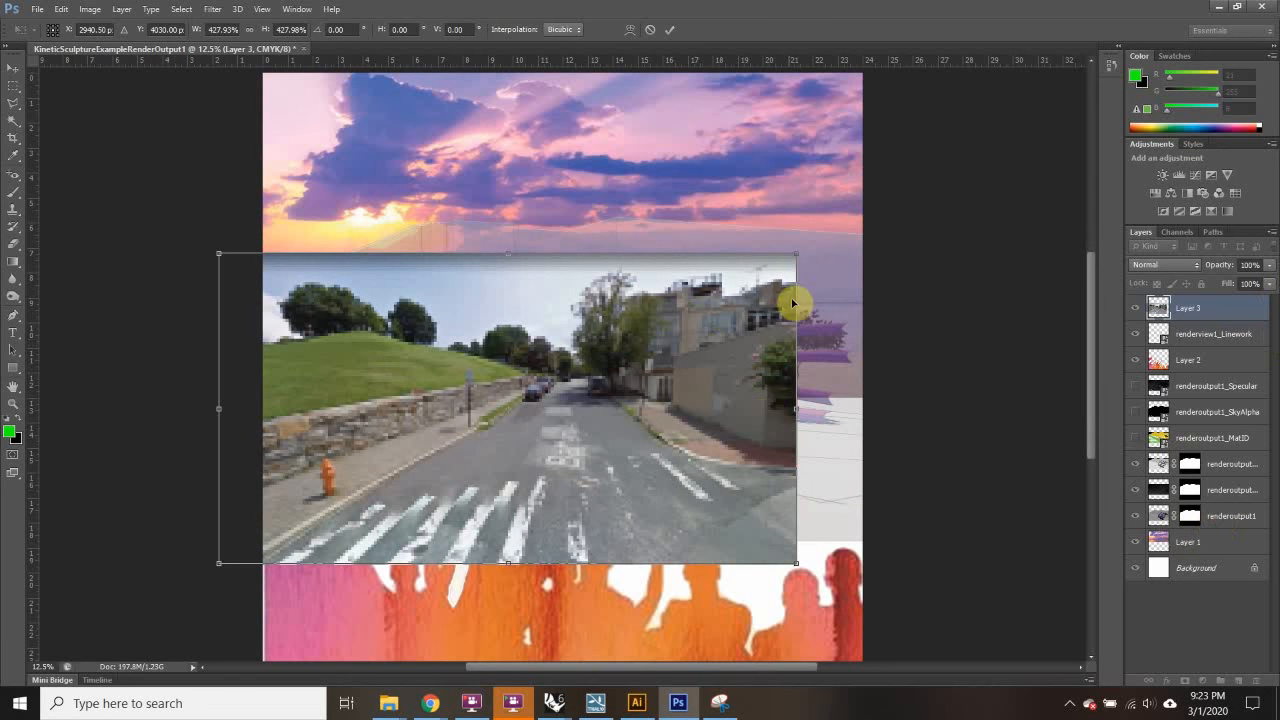
pyautogui.moveTo(797, 253); pyautogui.dragTo(940, 177)
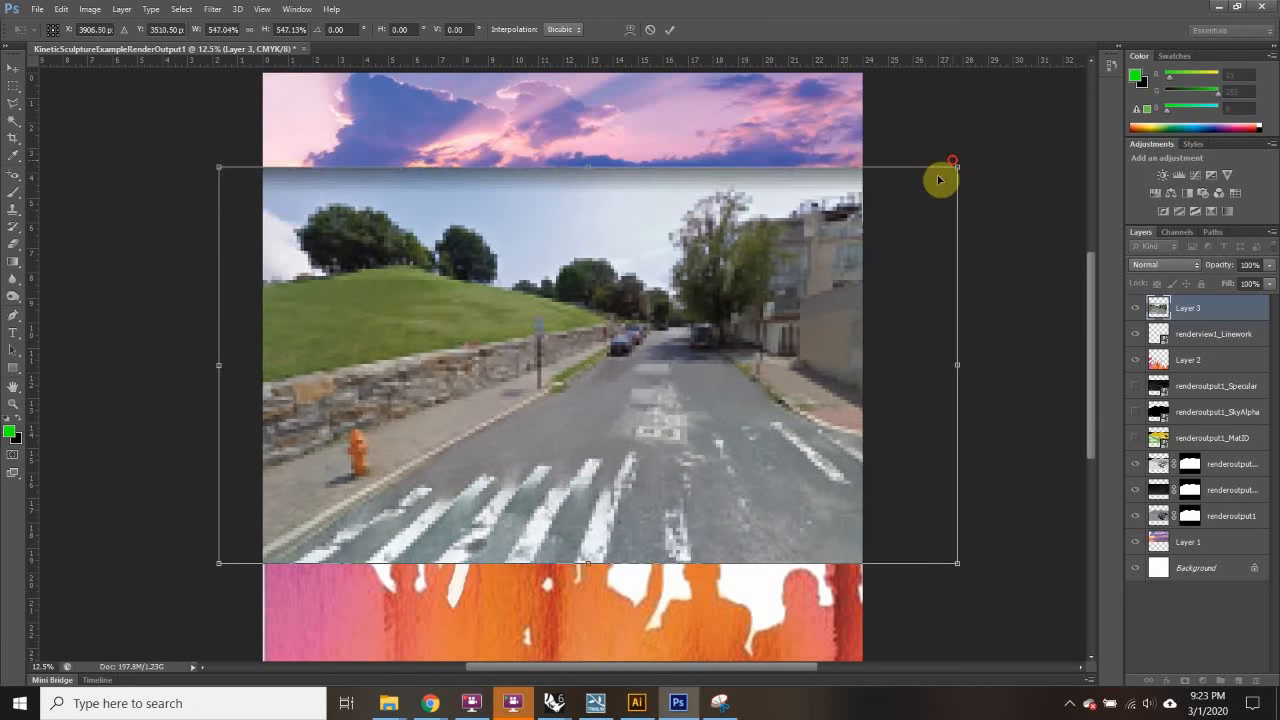
pyautogui.moveTo(778, 375); pyautogui.dragTo(716, 358)
pyautogui.press('Return')
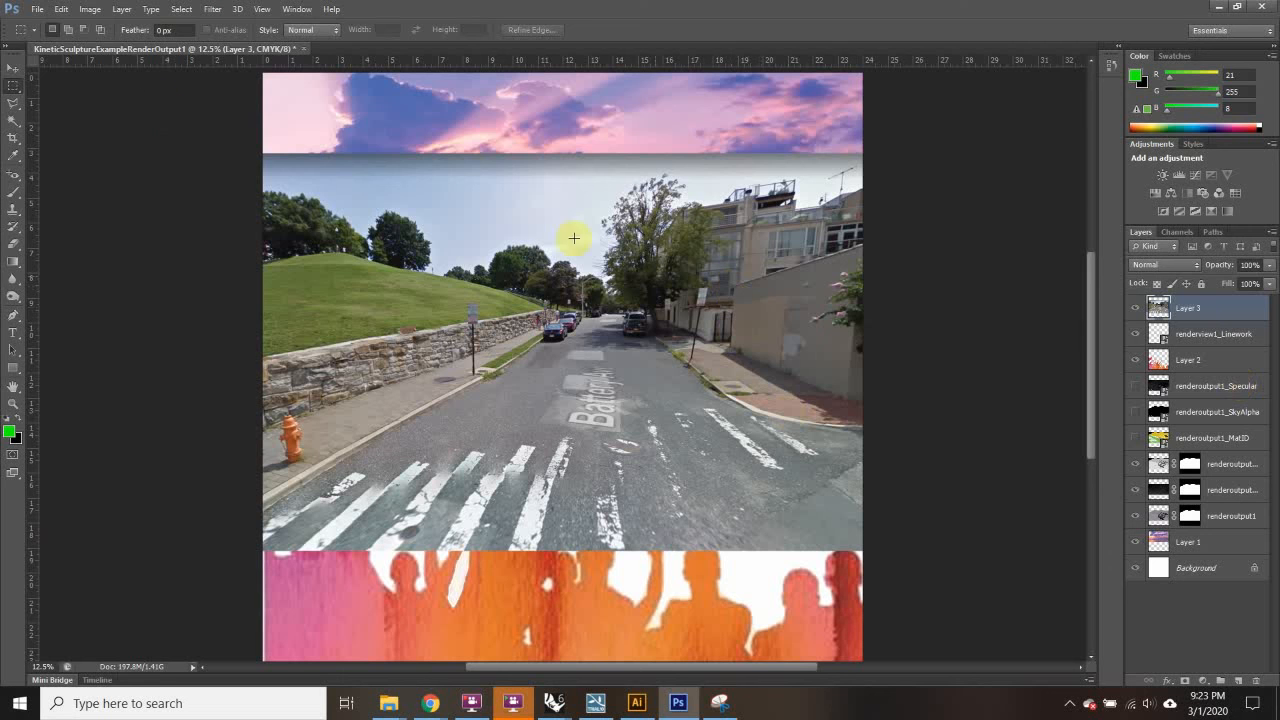
pyautogui.click(14, 67)
pyautogui.moveTo(735, 359); pyautogui.dragTo(622, 342)
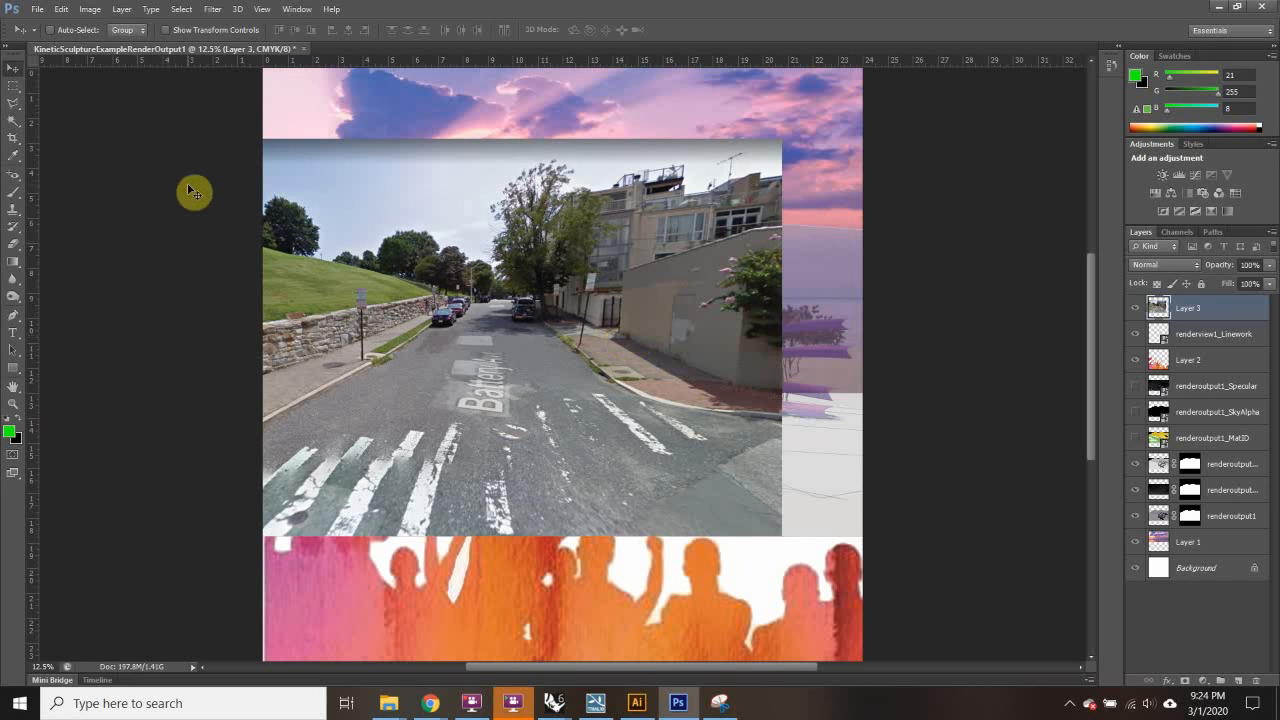
pyautogui.click(15, 103)
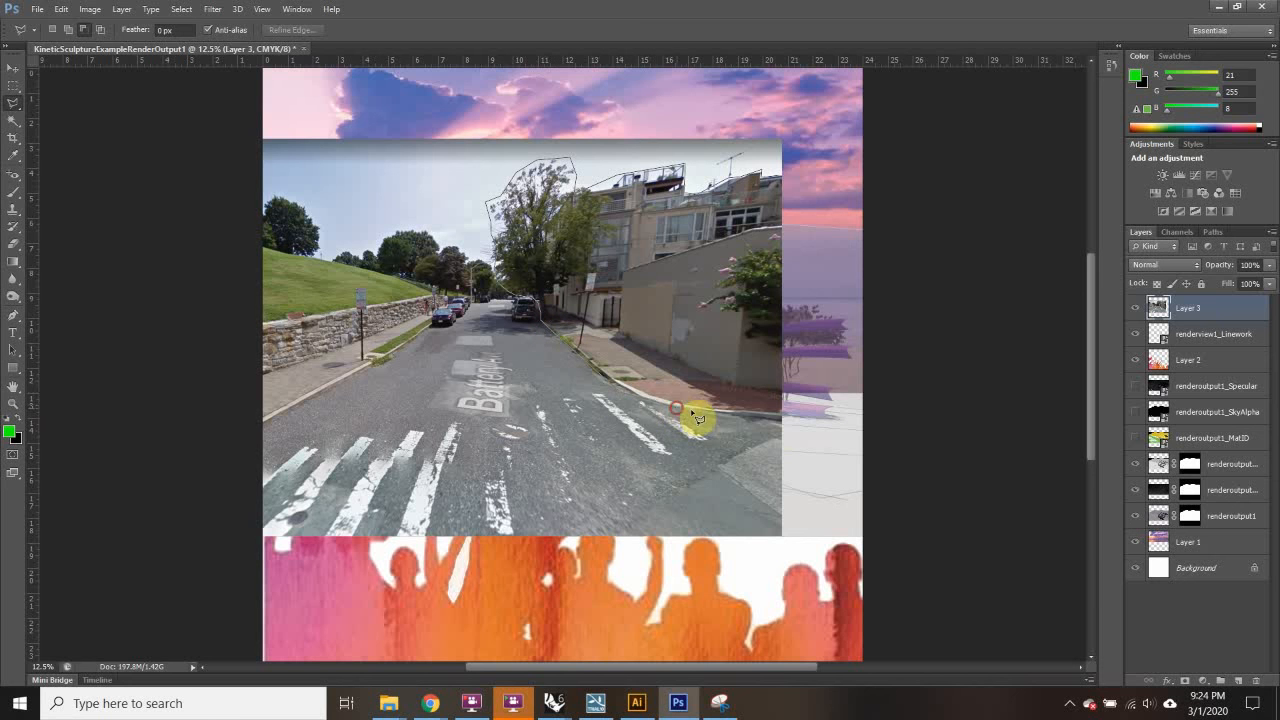
# Step: Trace the buildings and tree with the Polygonal Lasso and copy them onto Layer 4
pyautogui.moveTo(693, 415); pyautogui.dragTo(748, 425)
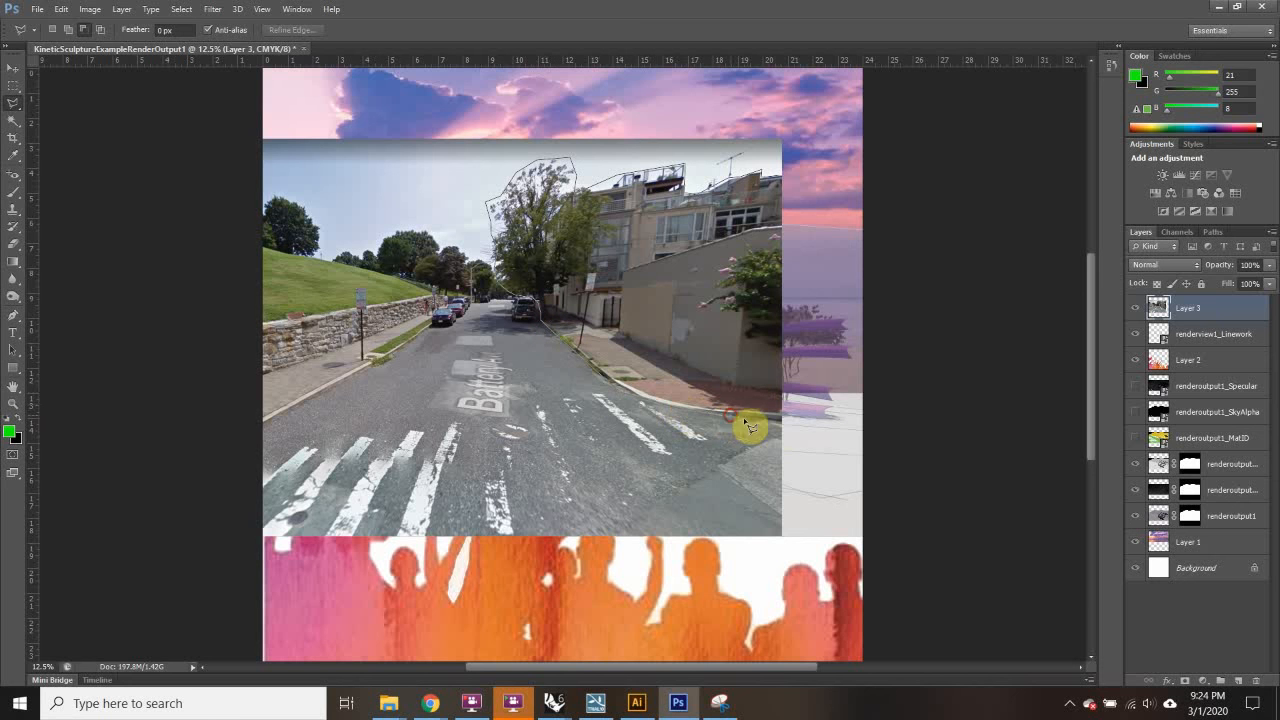
pyautogui.doubleClick(788, 186)
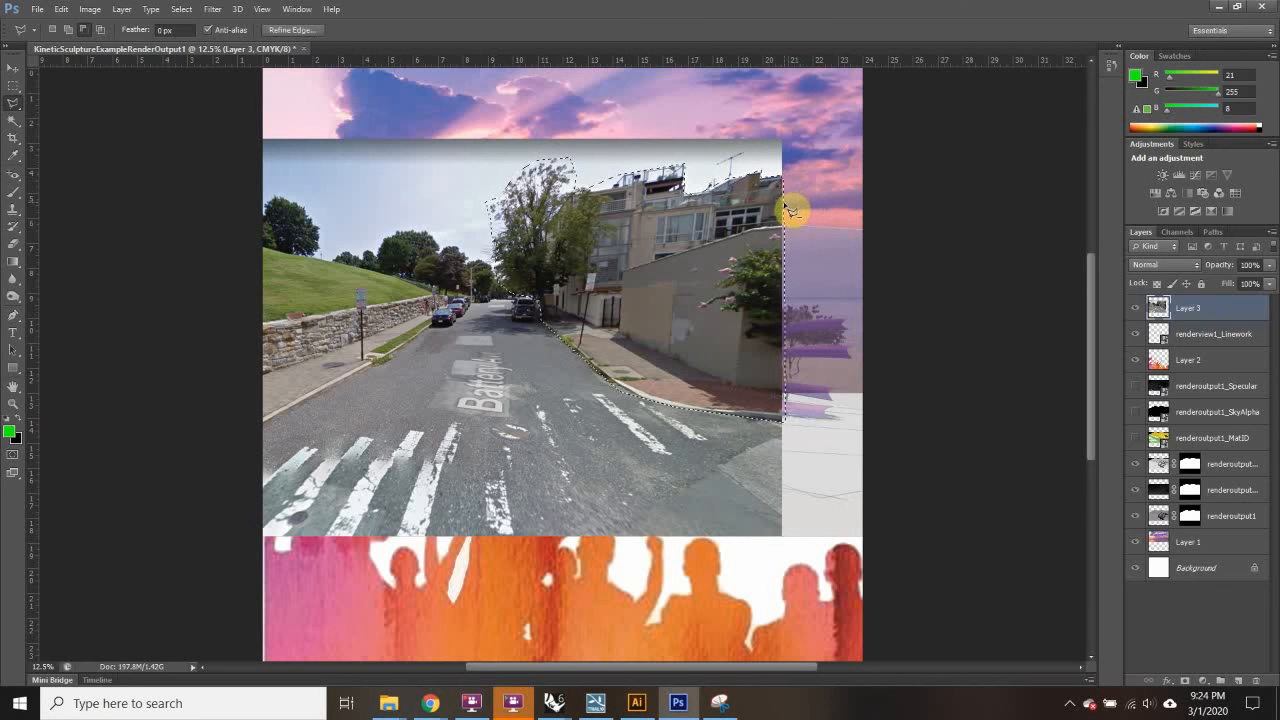
pyautogui.hotkey('ctrl', 'j')
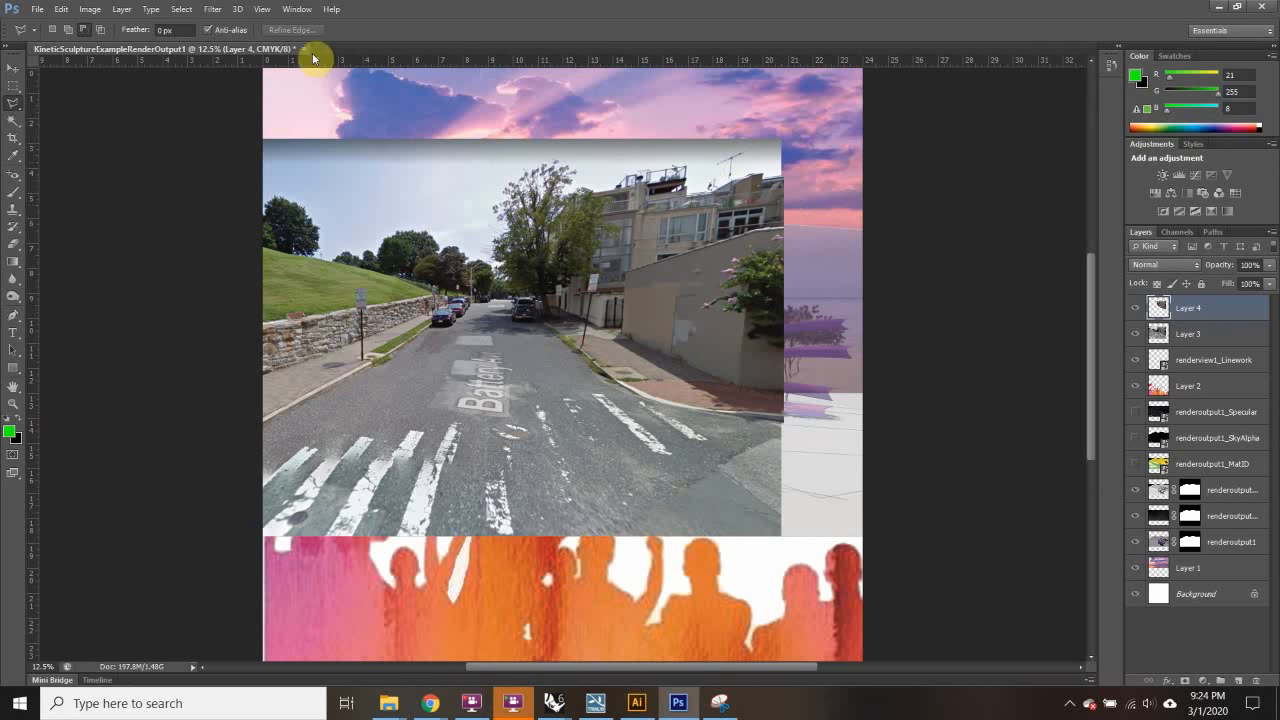
pyautogui.click(15, 68)
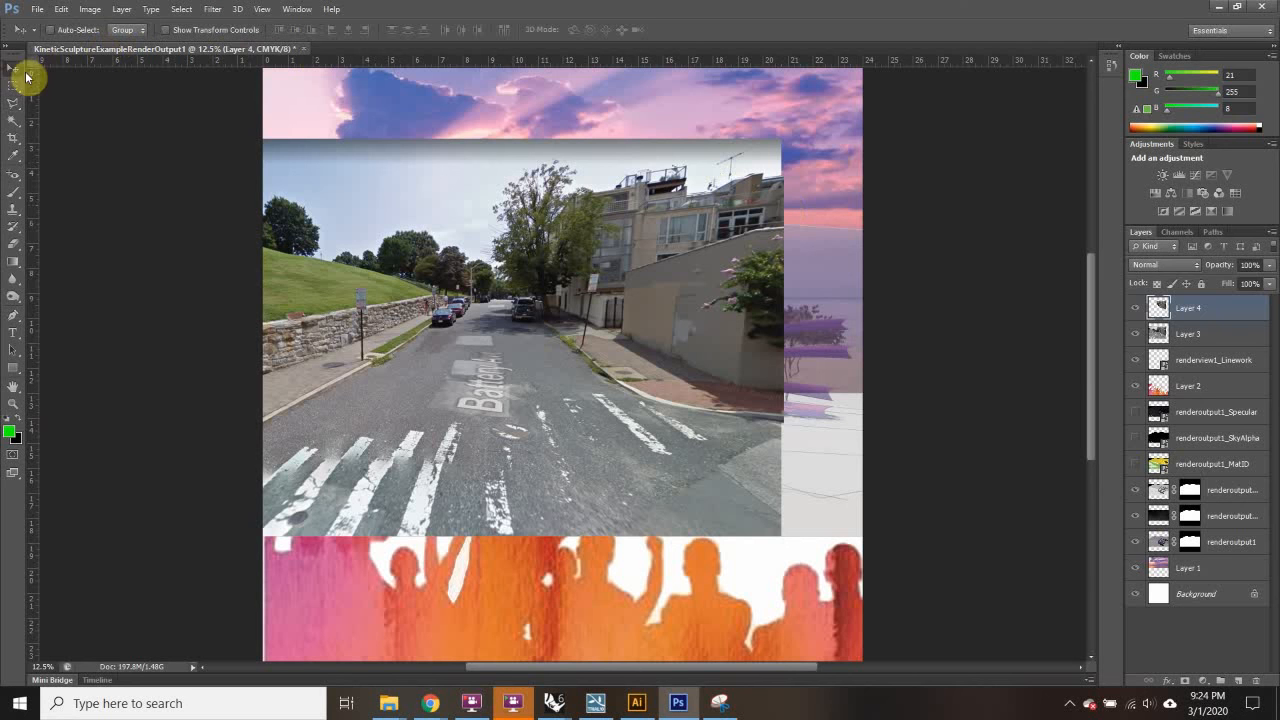
# Step: Hide Layer 3, set Layer 4 to 50% opacity, and move the building cut-out up and left
pyautogui.click(1136, 334)
pyautogui.moveTo(677, 314); pyautogui.dragTo(588, 481)
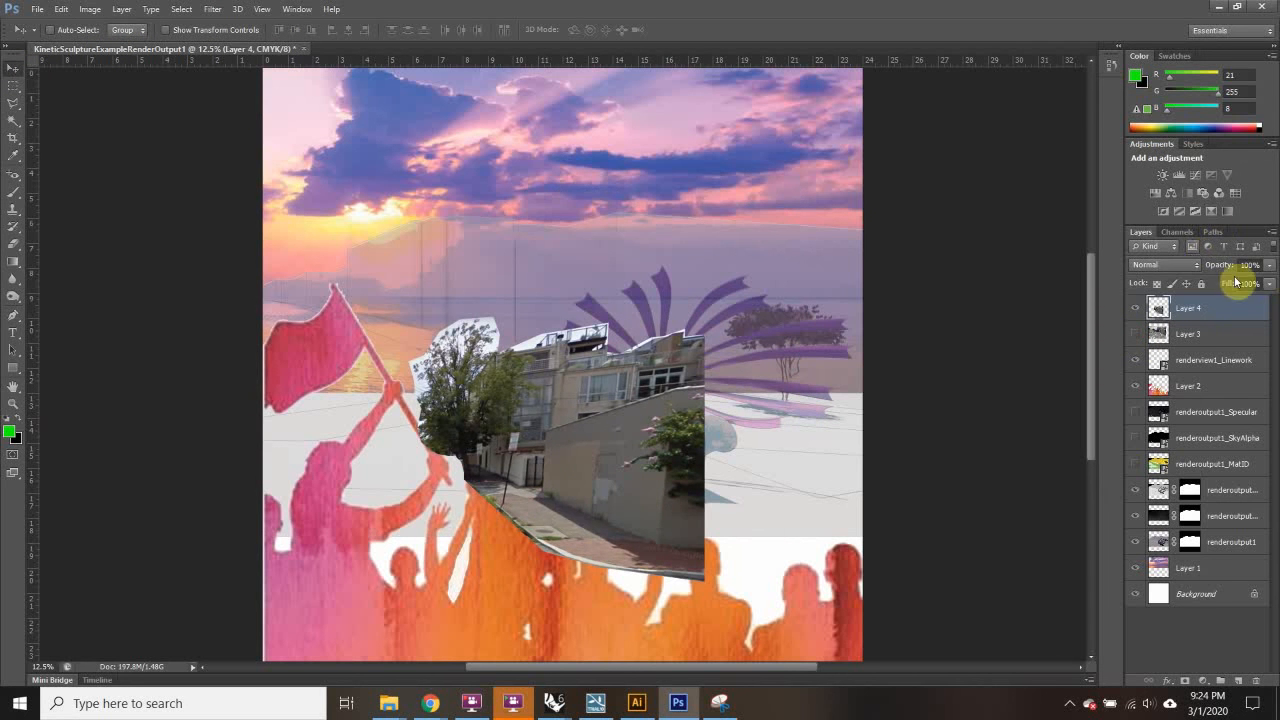
pyautogui.moveTo(1257, 280); pyautogui.dragTo(1238, 284)
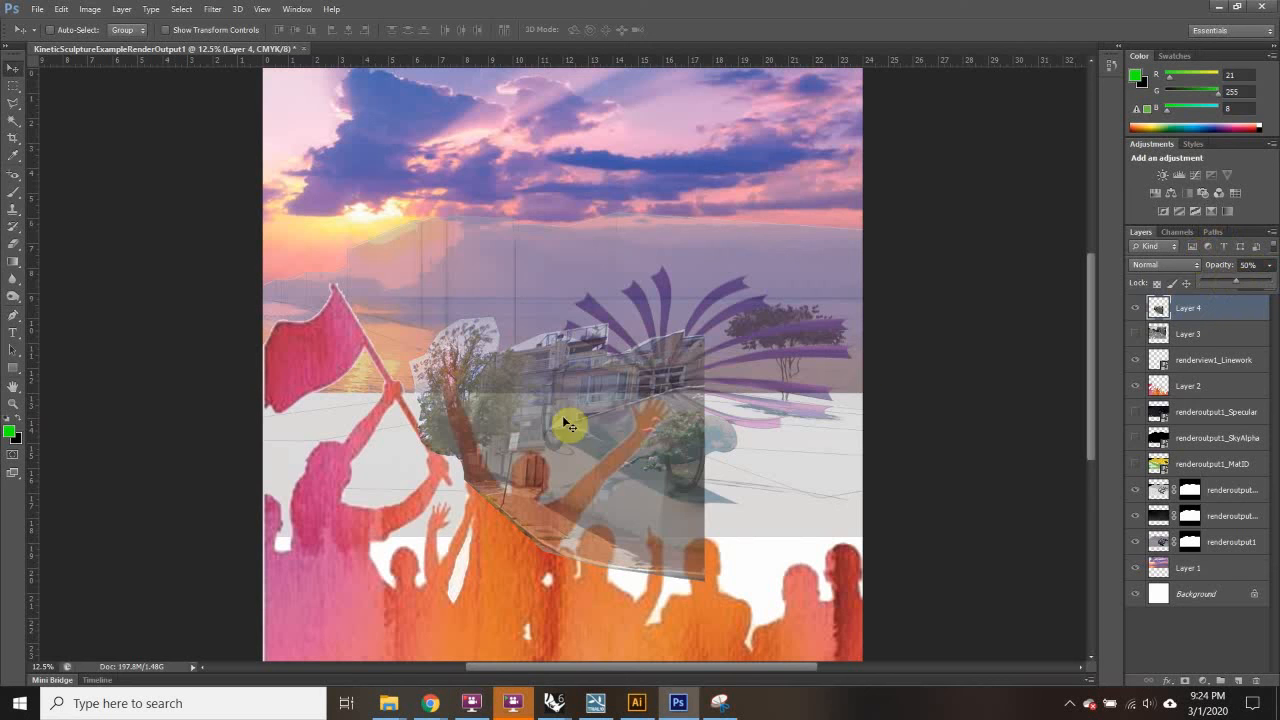
pyautogui.moveTo(567, 425); pyautogui.dragTo(472, 290)
# Step: Widen and tilt the building cut-out about 5°, shift it down-left, and apply the transform
pyautogui.hotkey('ctrl', 't')
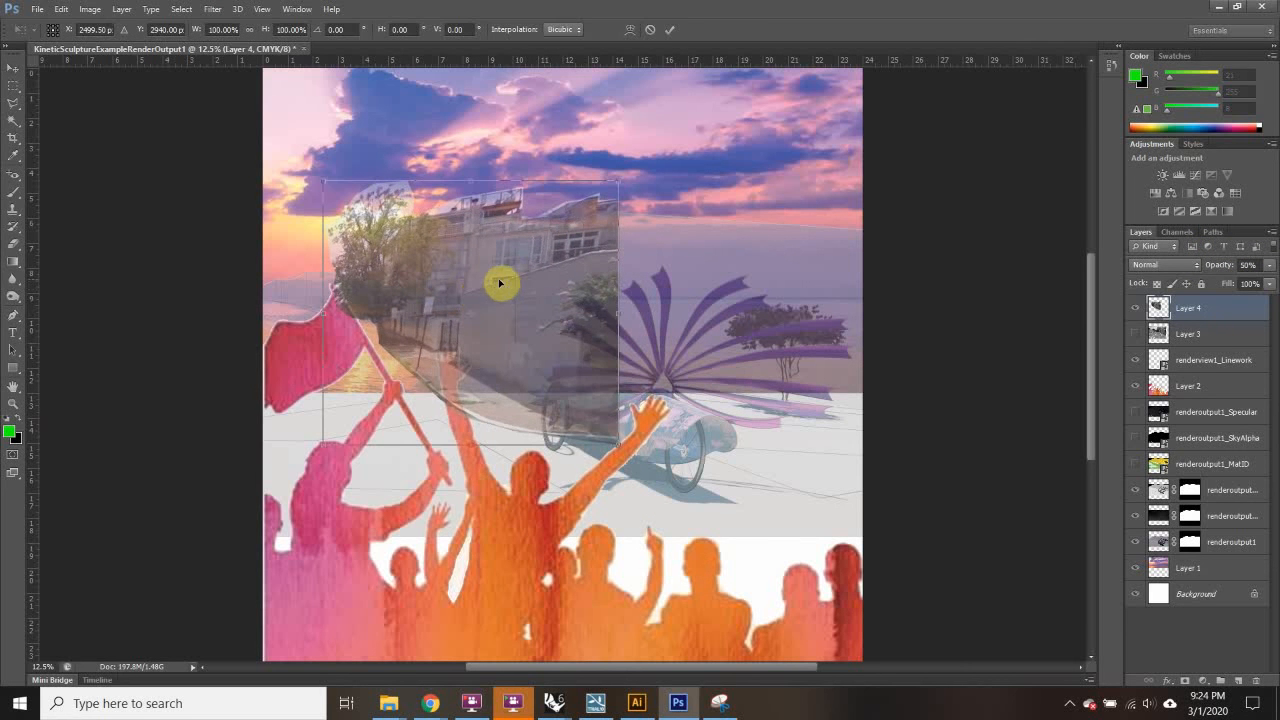
pyautogui.moveTo(620, 315); pyautogui.dragTo(631, 275)
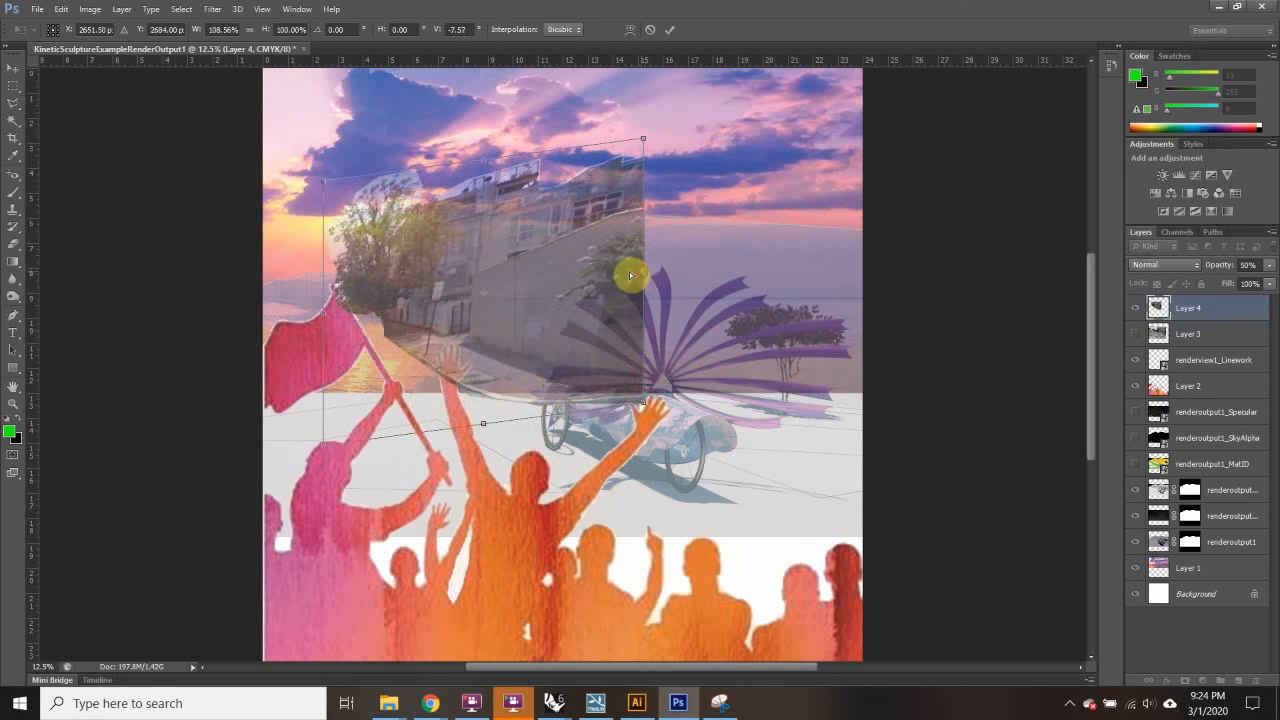
pyautogui.moveTo(333, 186); pyautogui.dragTo(343, 166)
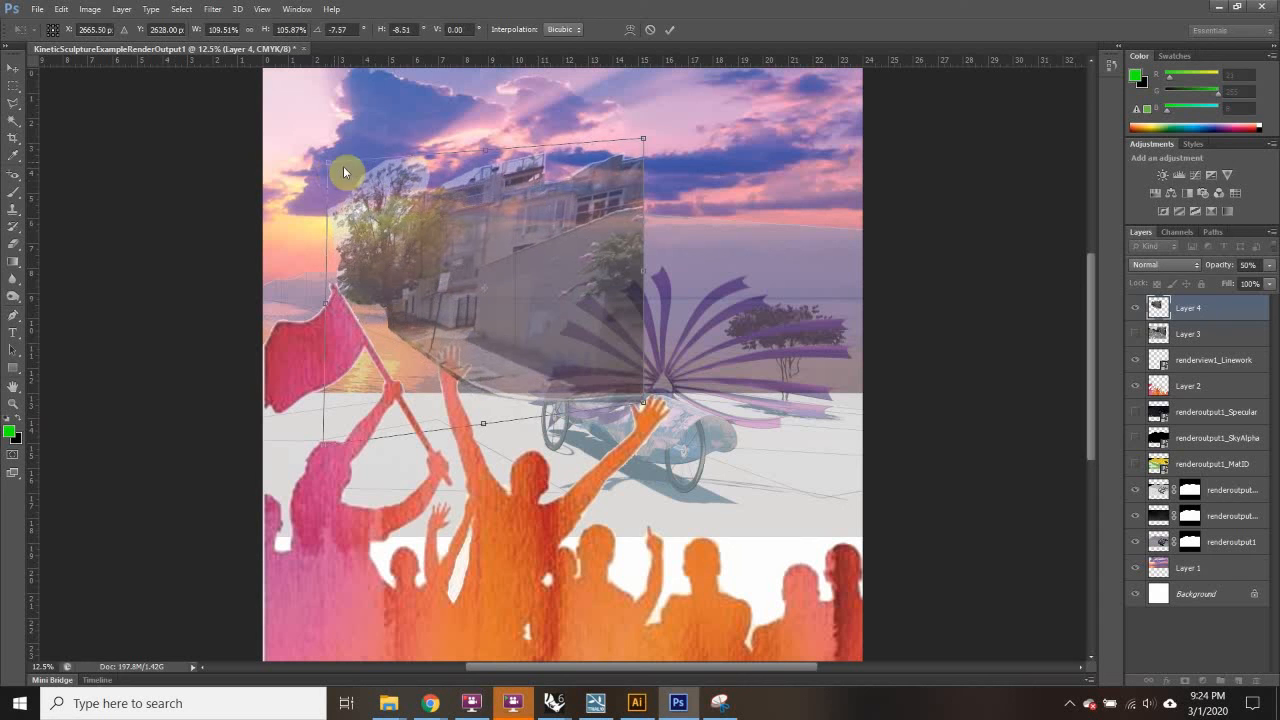
pyautogui.moveTo(643, 139); pyautogui.dragTo(654, 187)
pyautogui.hotkey('ctrl', '+')
pyautogui.hotkey('ctrl', '+')
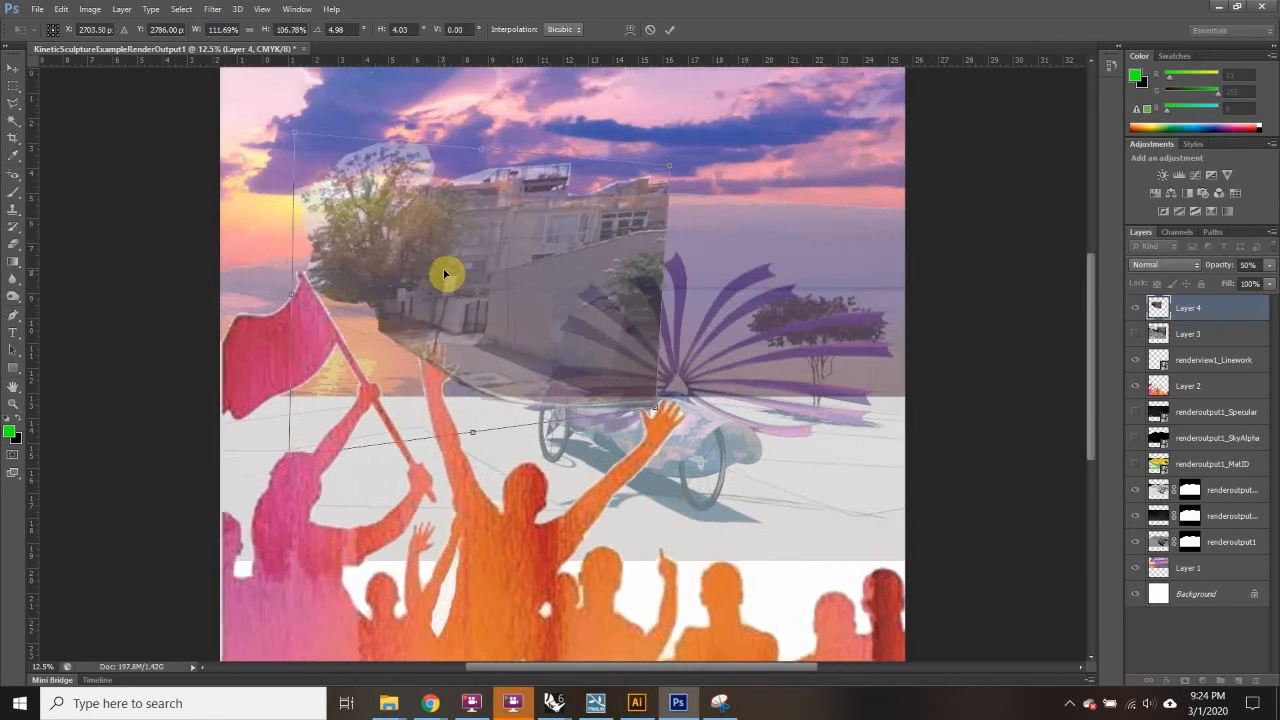
pyautogui.scroll(1, 555, 321)
pyautogui.scroll(1, 520, 314)
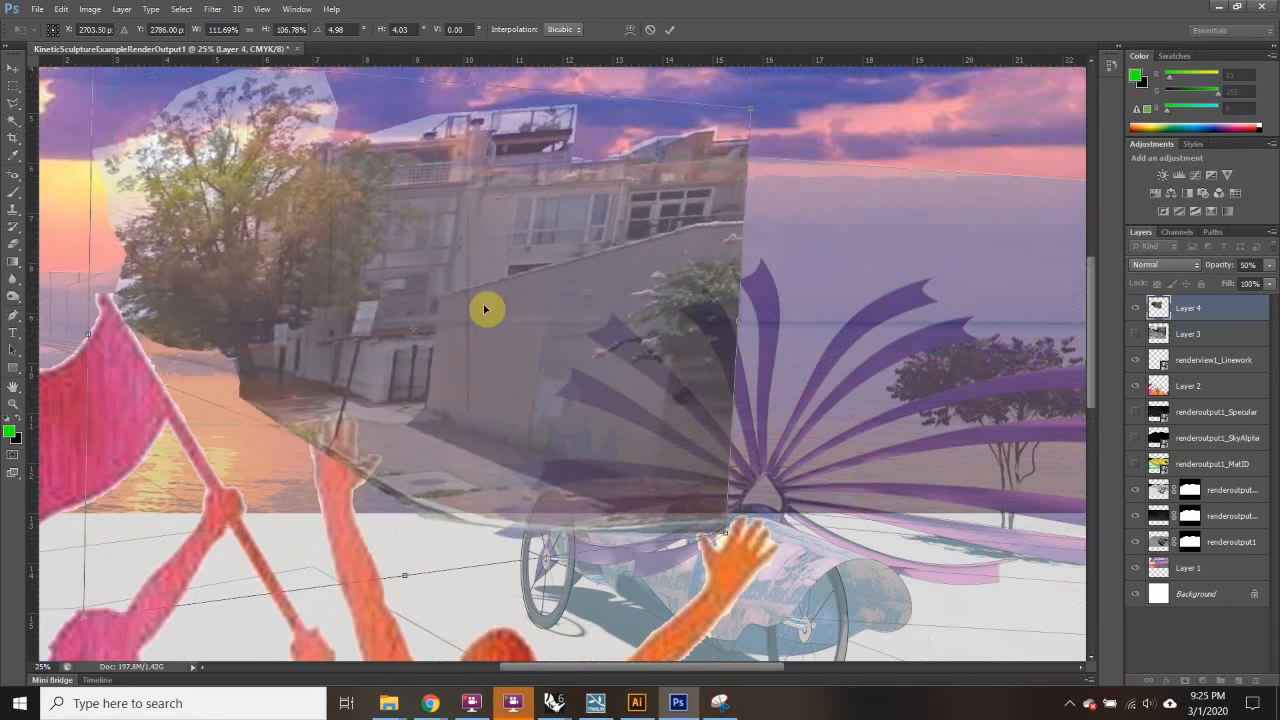
pyautogui.moveTo(486, 306); pyautogui.dragTo(414, 287)
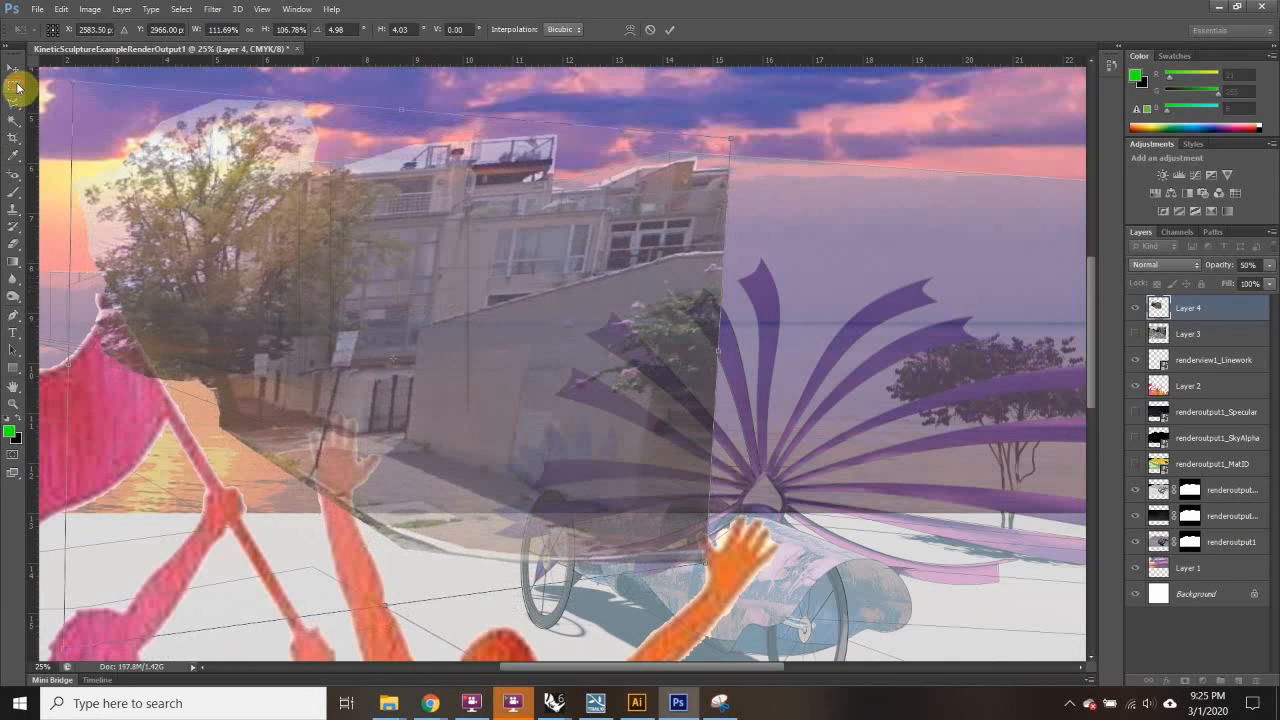
pyautogui.click(16, 88)
pyautogui.click(575, 264)
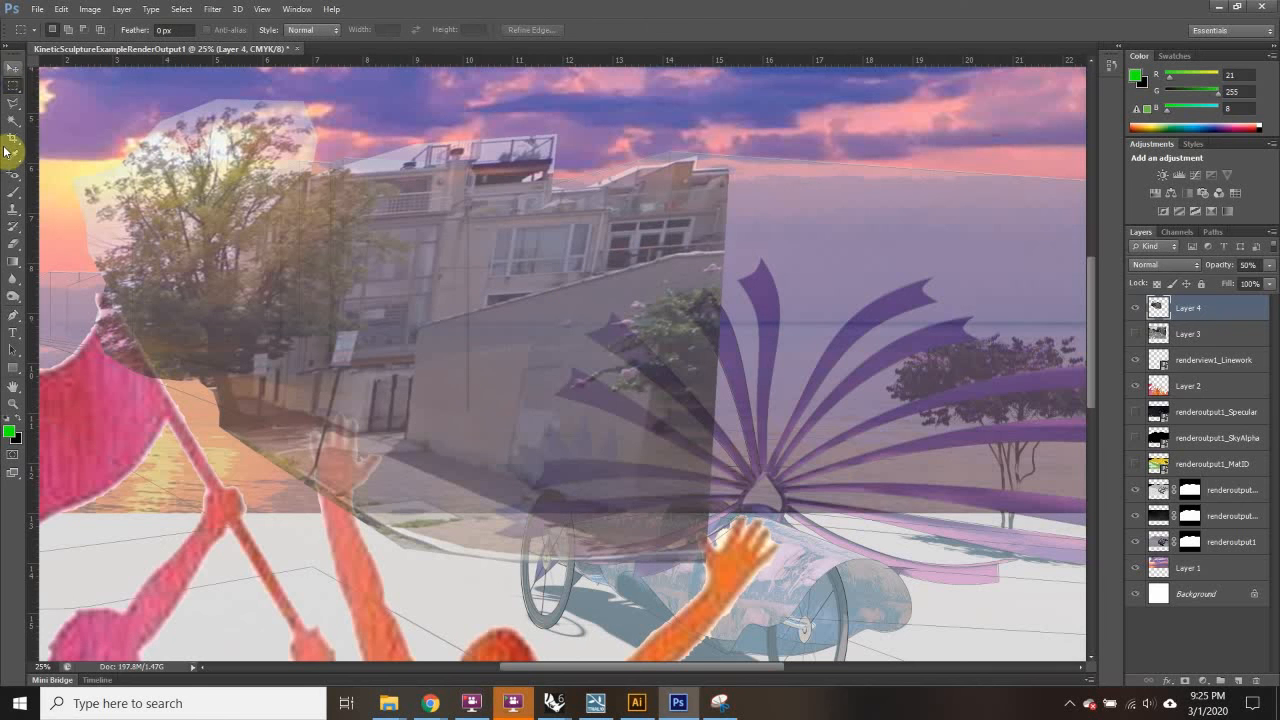
# Step: Outline the low wall with a four-point Polygonal Lasso and copy it to Layer 5
pyautogui.click(12, 105)
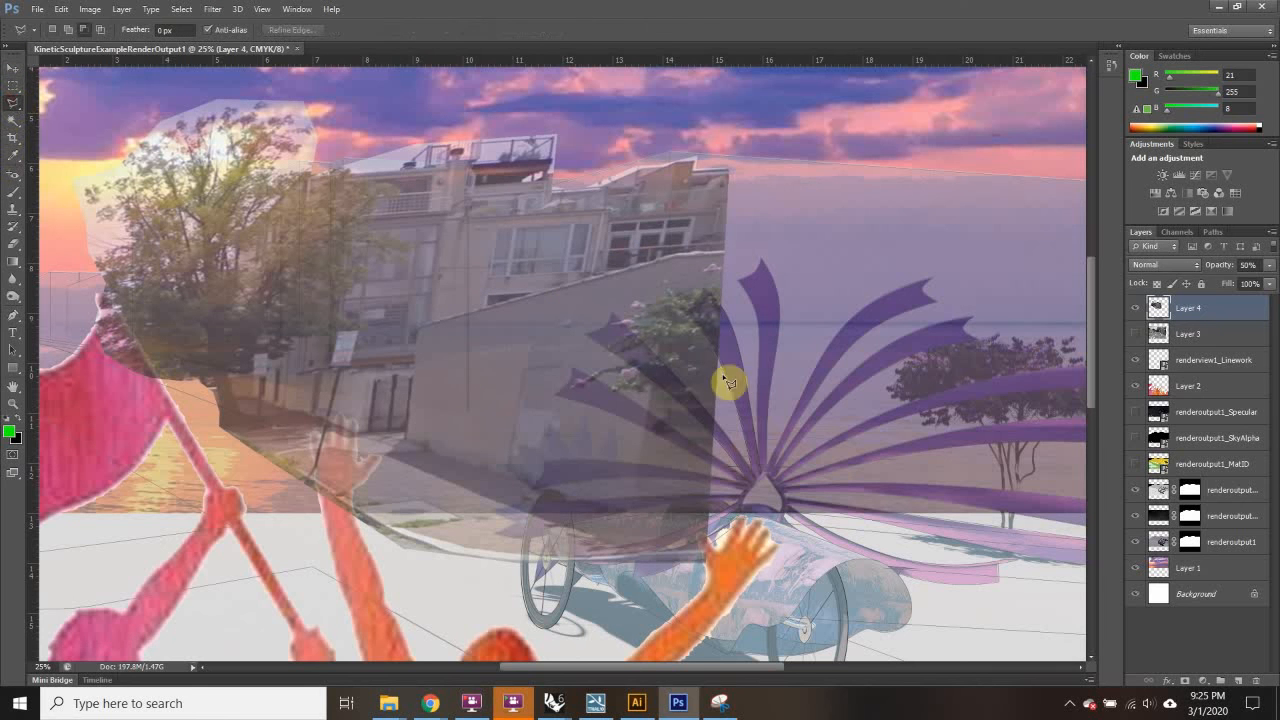
pyautogui.click(728, 249)
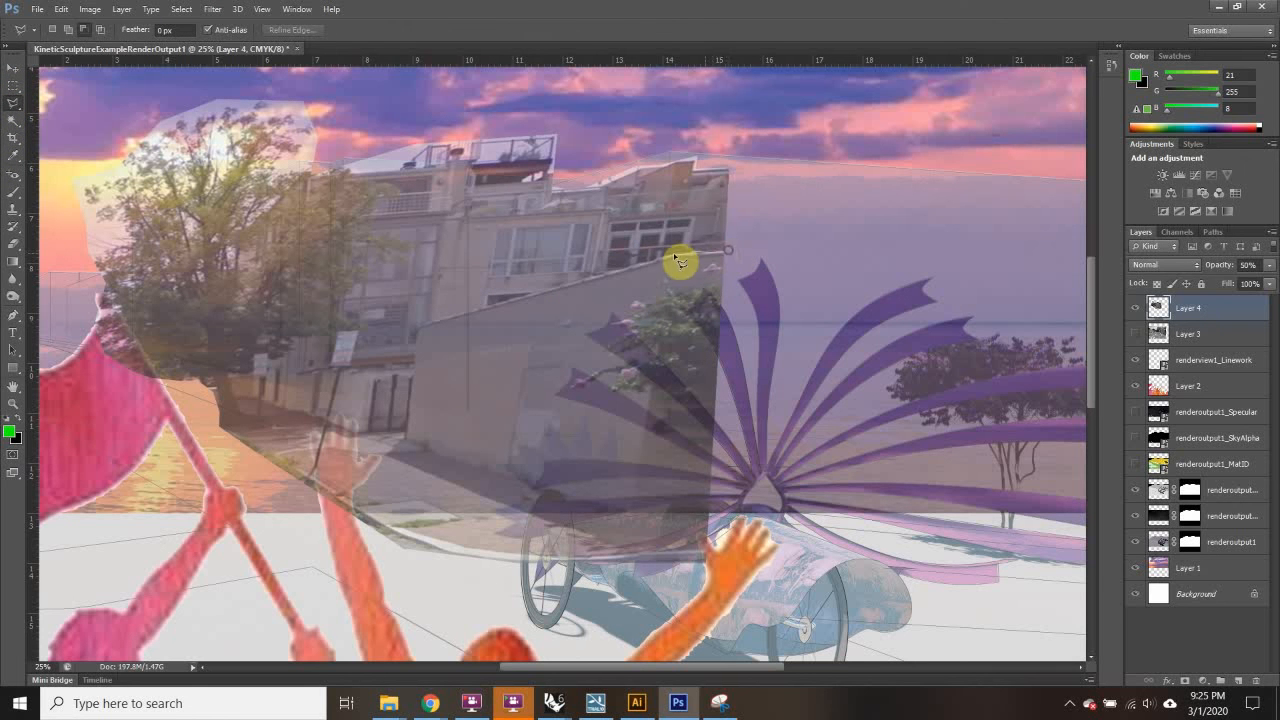
pyautogui.click(417, 326)
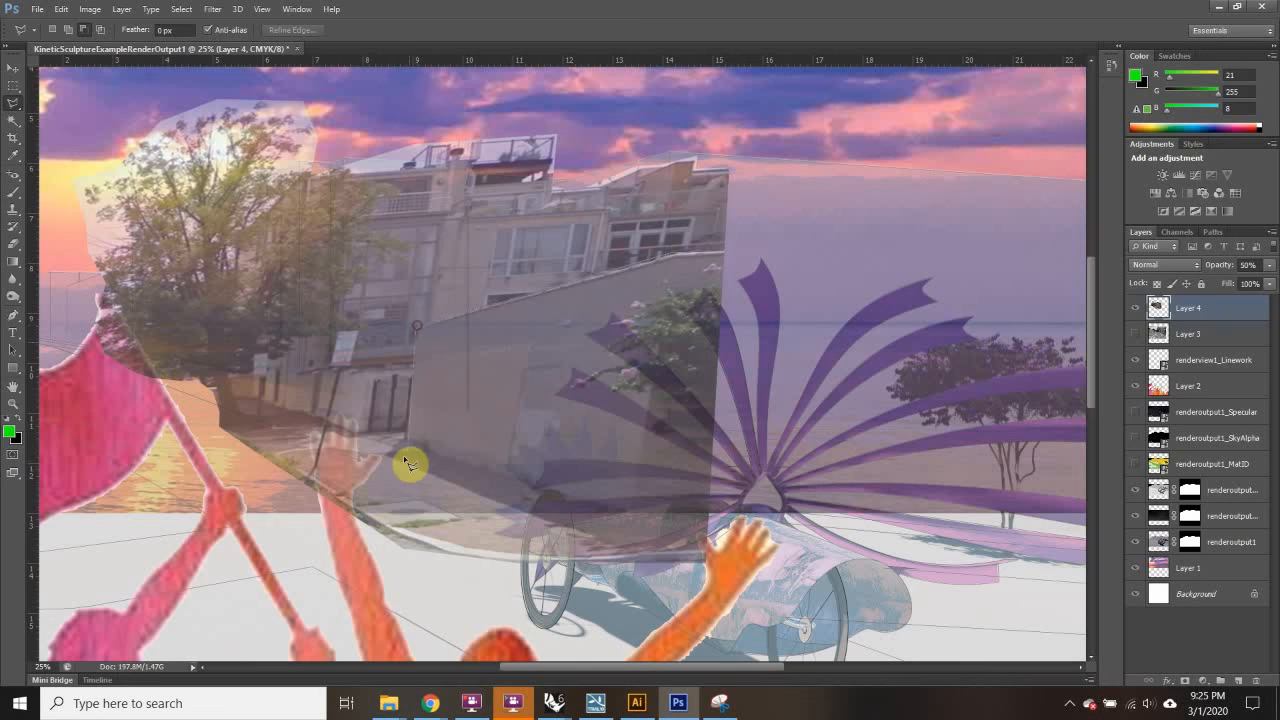
pyautogui.click(408, 442)
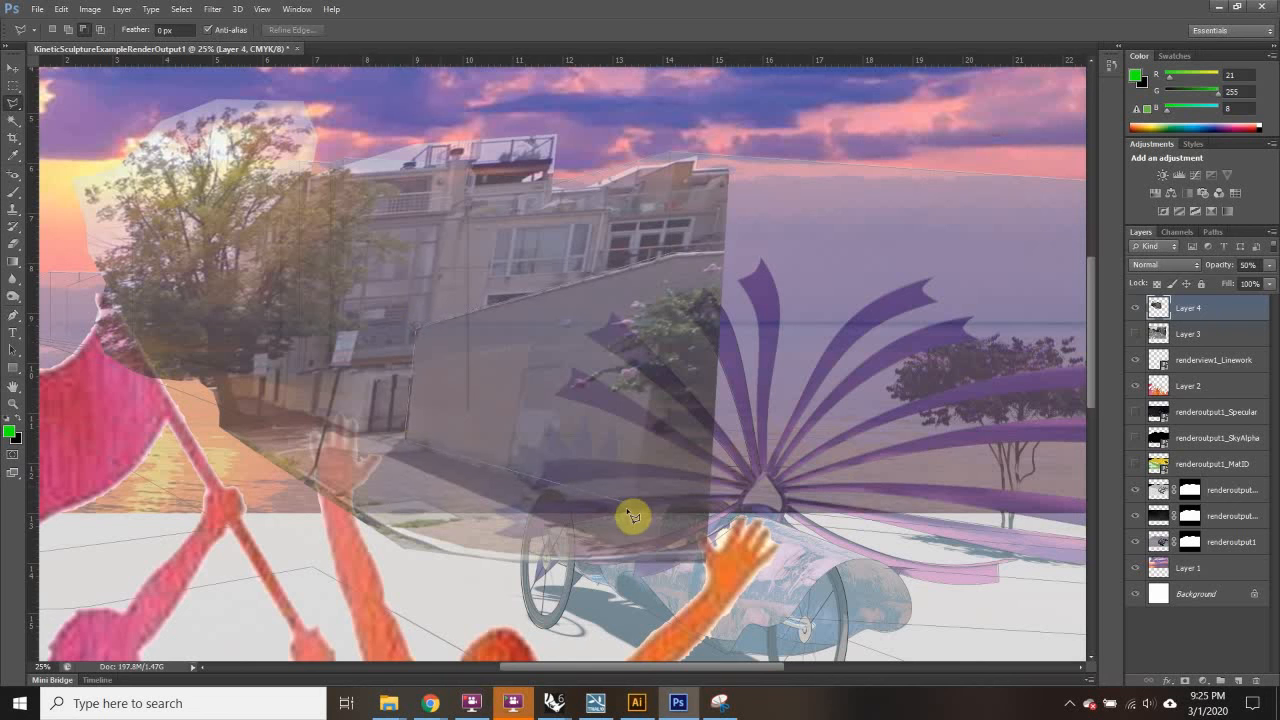
pyautogui.click(736, 274)
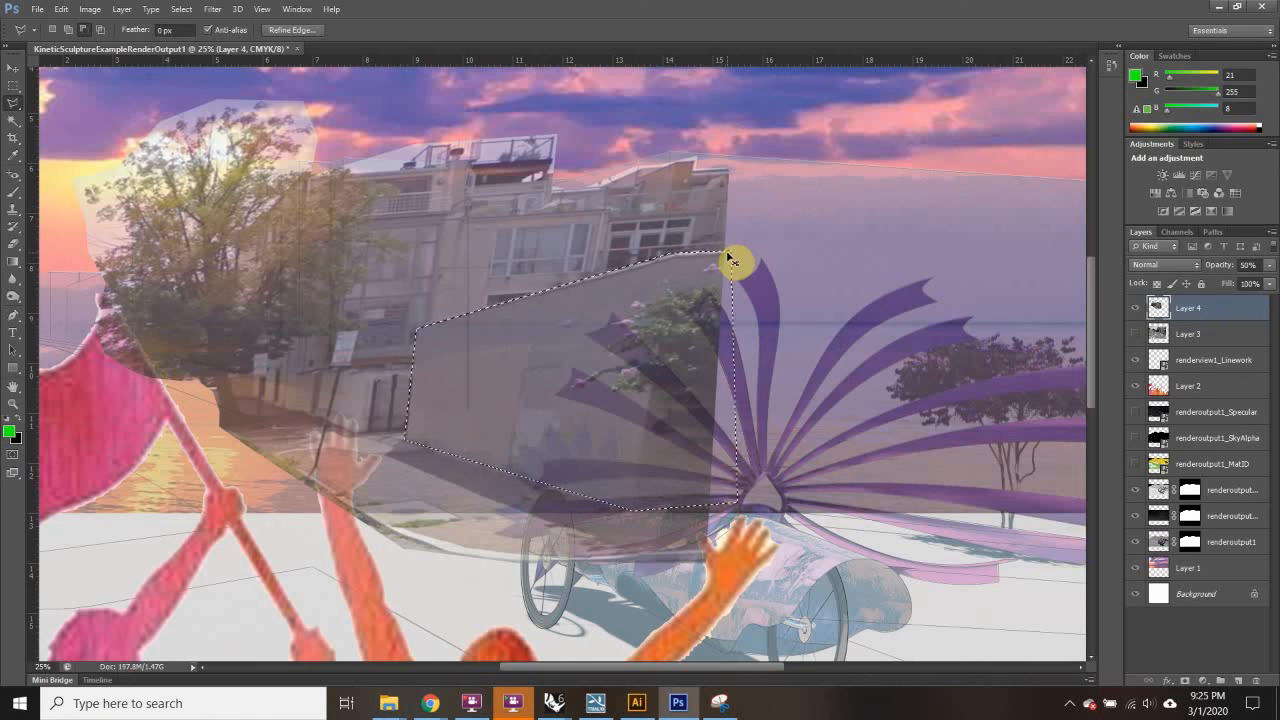
pyautogui.hotkey('ctrl', 'j')
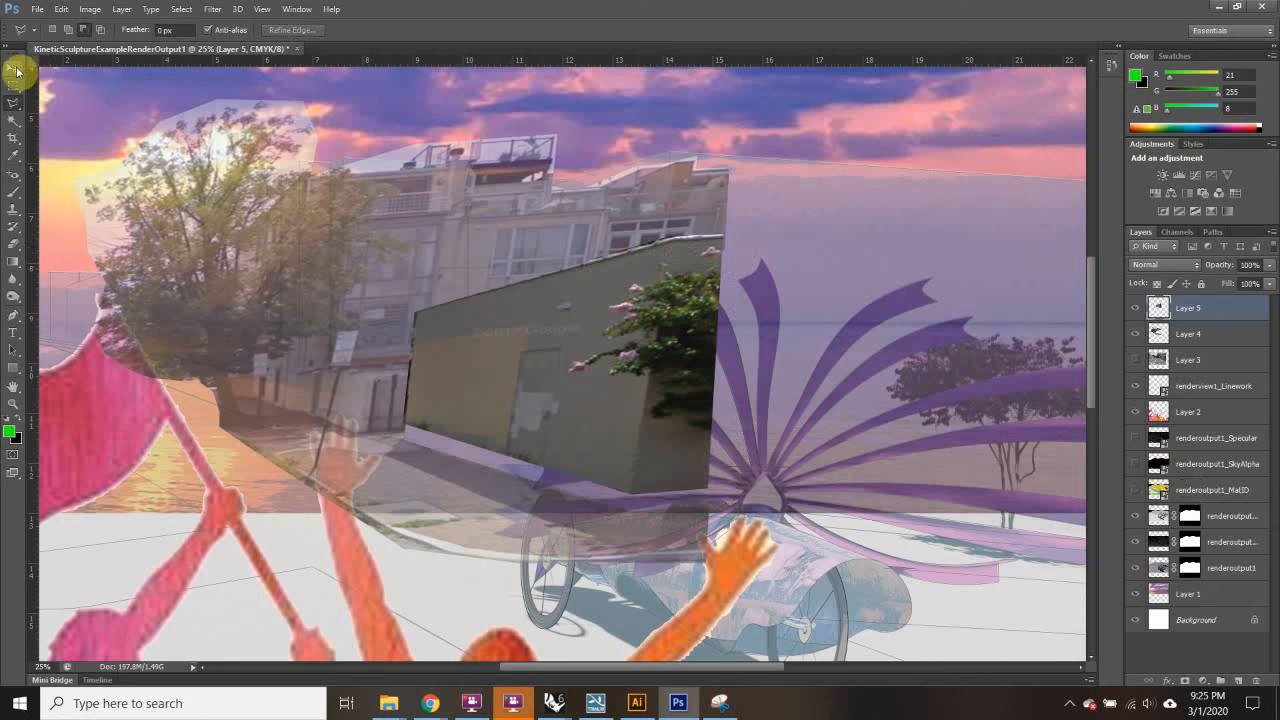
pyautogui.click(17, 72)
# Step: Distort Layer 5's wall into a taller slanted panel by dragging its corners, then apply the transform
pyautogui.hotkey('ctrl', 't')
pyautogui.moveTo(696, 282); pyautogui.dragTo(686, 191)
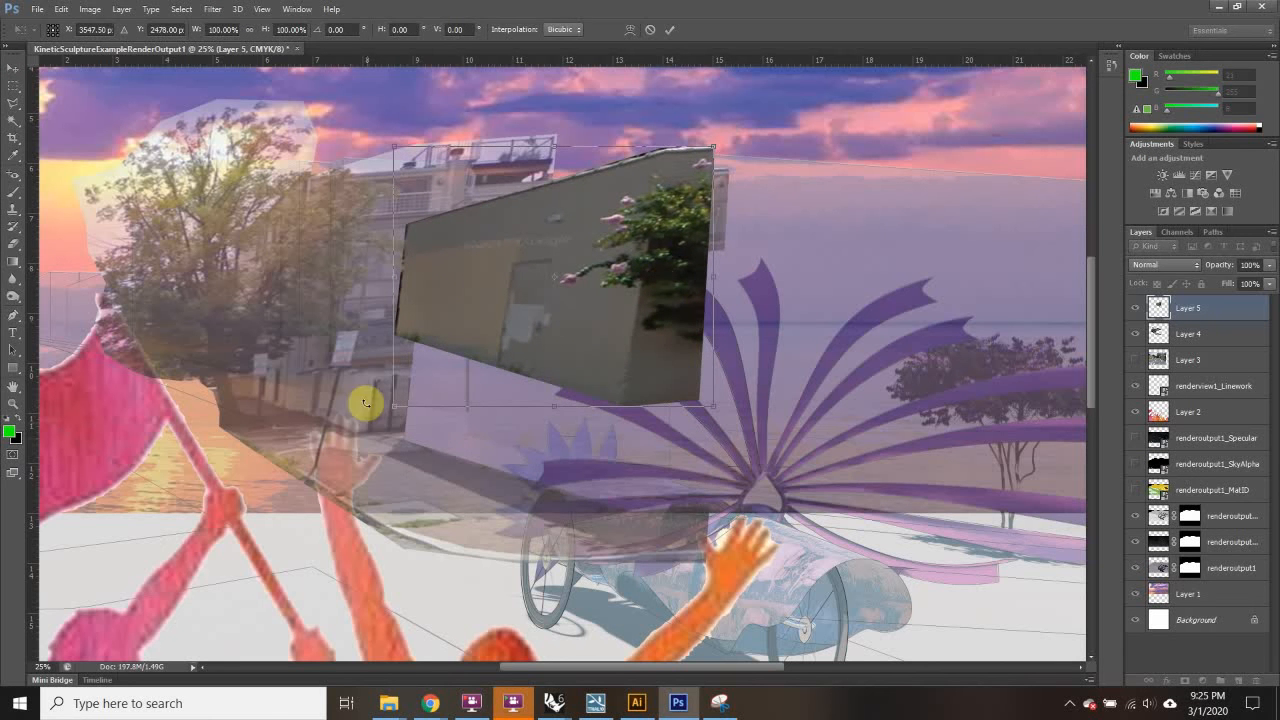
pyautogui.moveTo(395, 409); pyautogui.dragTo(400, 553)
pyautogui.moveTo(395, 147); pyautogui.dragTo(389, 95)
pyautogui.moveTo(557, 490); pyautogui.dragTo(537, 529)
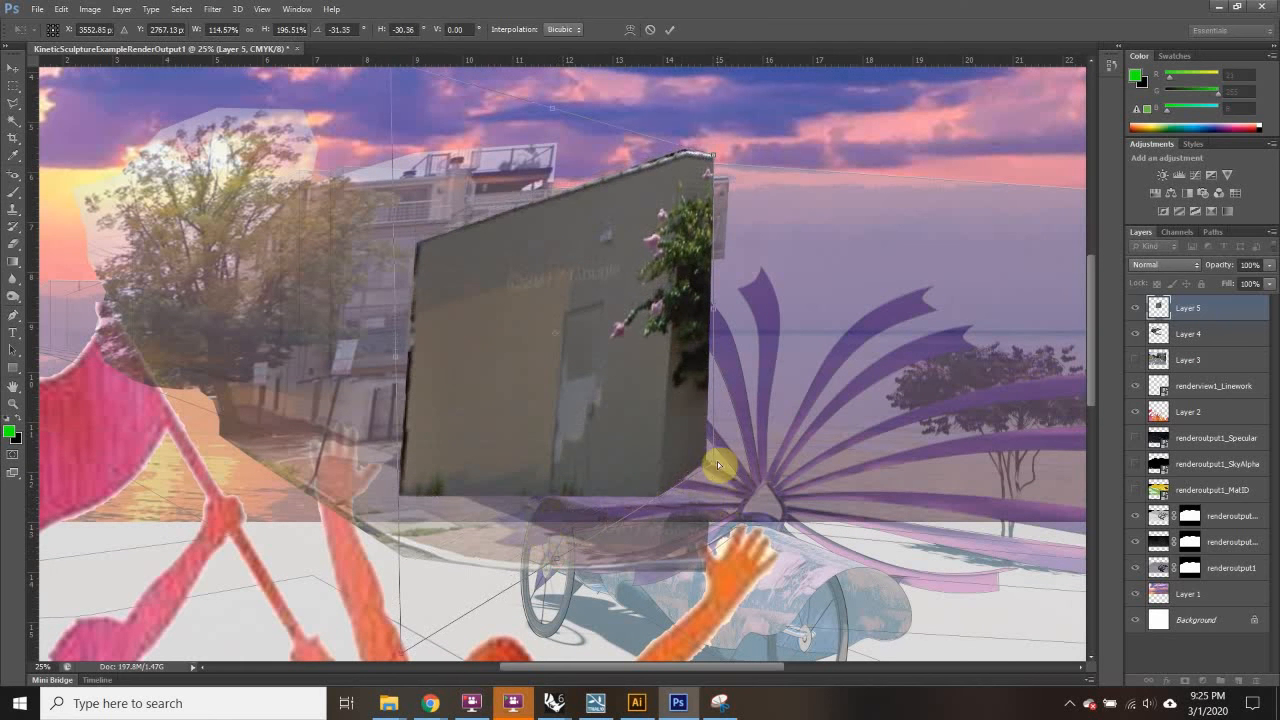
pyautogui.moveTo(714, 486); pyautogui.dragTo(712, 516)
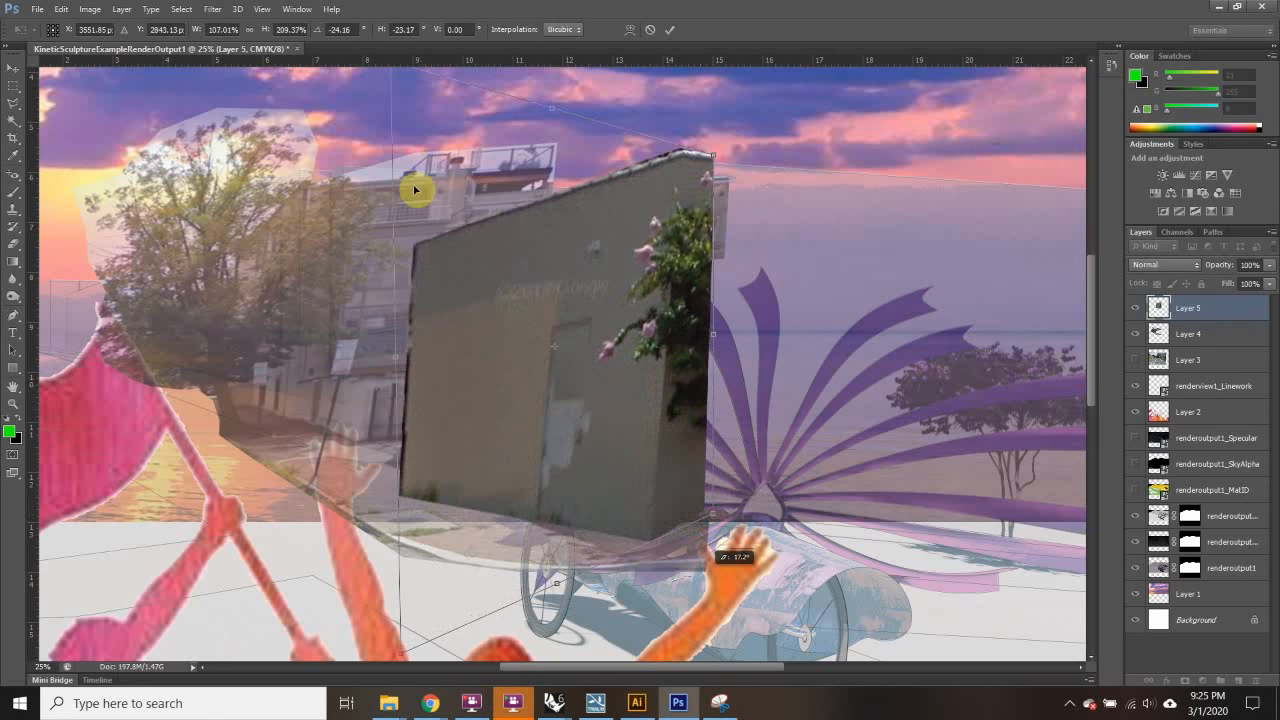
pyautogui.scroll(2, 414, 189)
pyautogui.moveTo(393, 131); pyautogui.dragTo(421, 121)
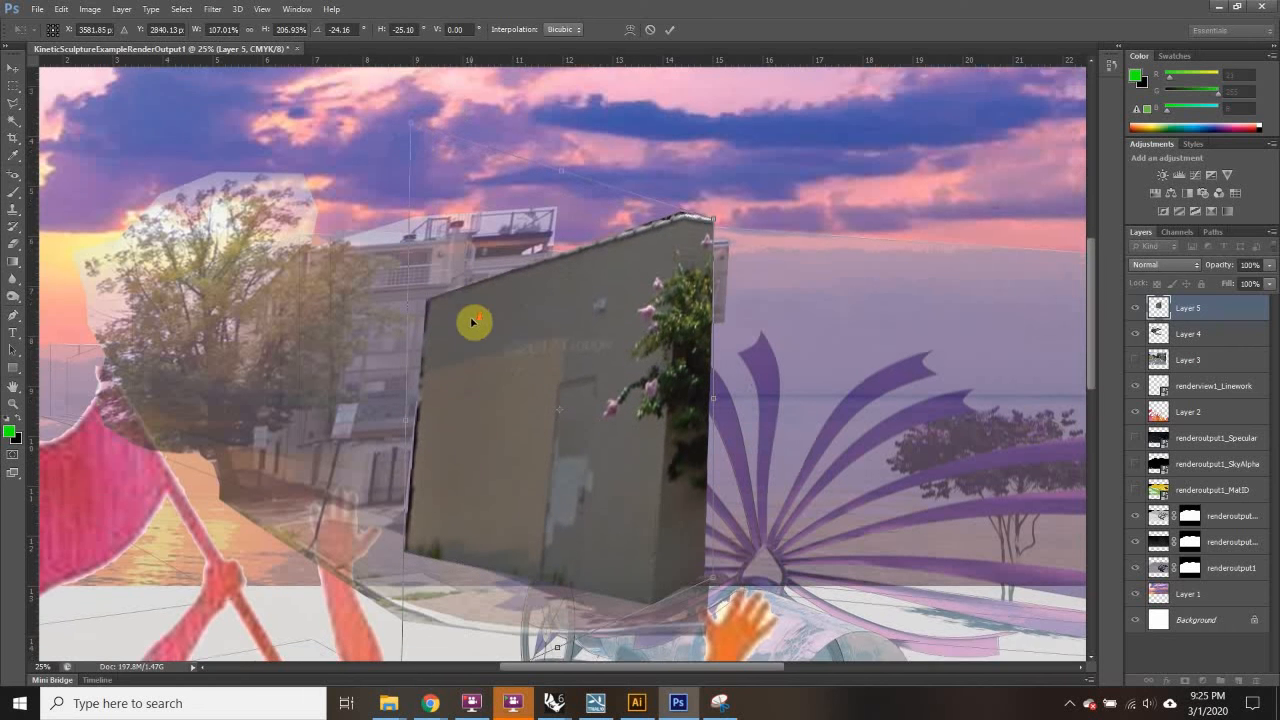
pyautogui.scroll(-3, 472, 321)
pyautogui.click(15, 87)
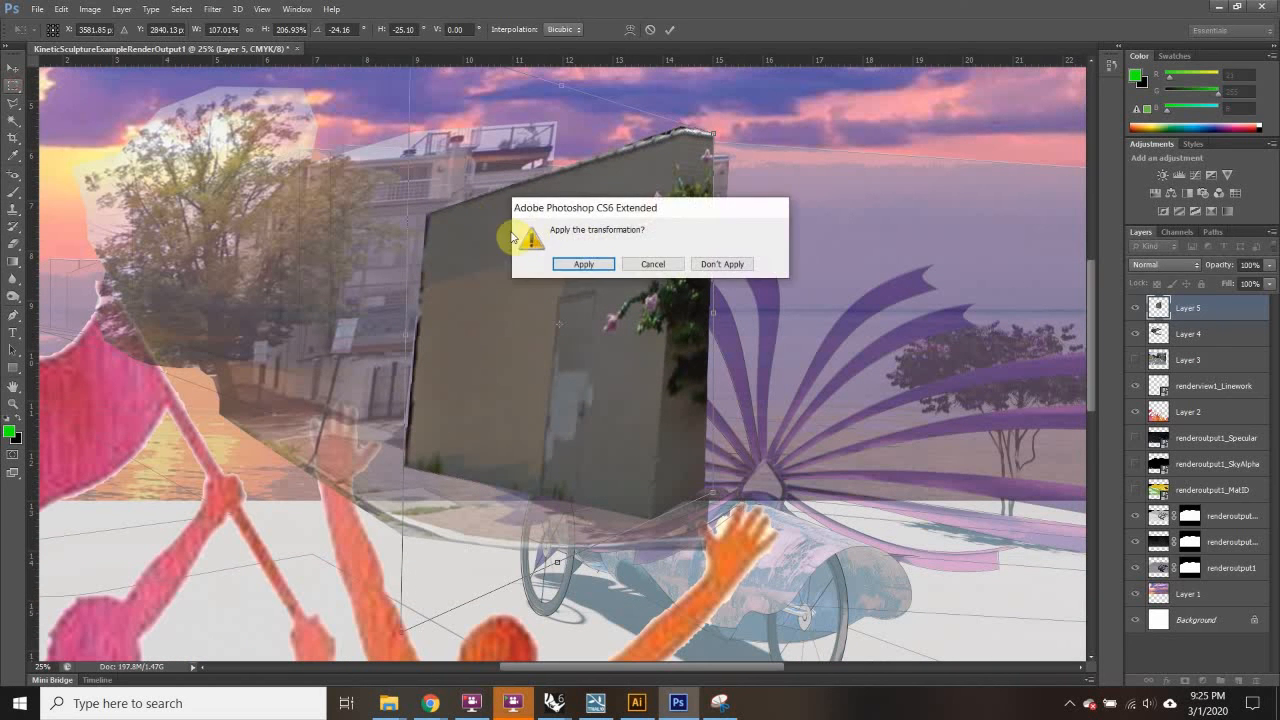
pyautogui.click(578, 264)
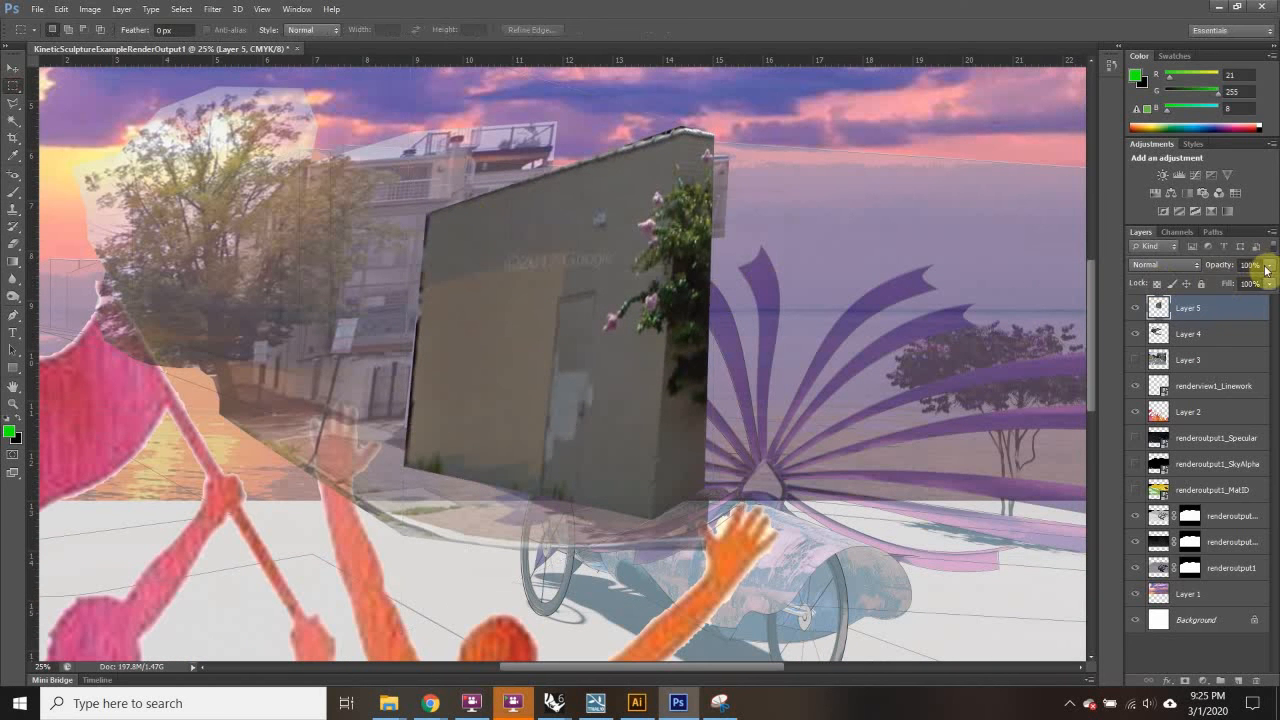
# Step: Raise renderoutput1's opacity from 41% to 90% and turn on the renderoutput1_MatID colour layer
pyautogui.click(1238, 567)
pyautogui.moveTo(1249, 288); pyautogui.dragTo(1266, 280)
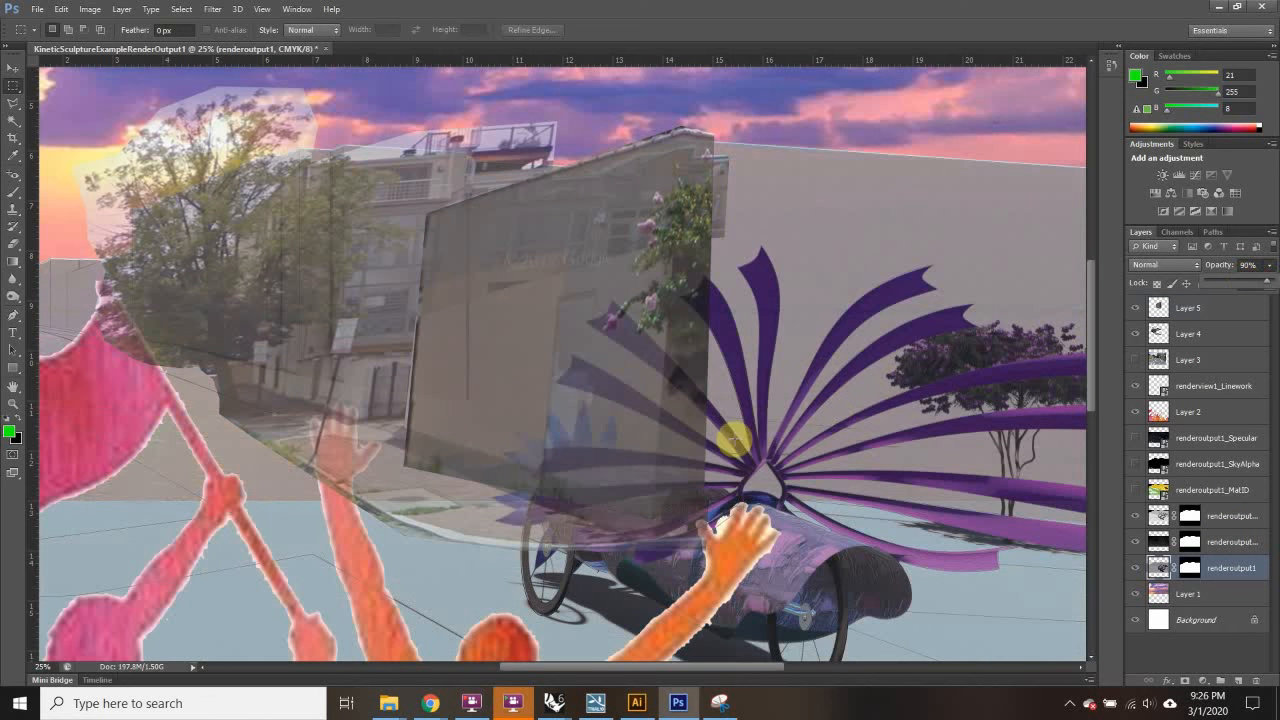
pyautogui.click(12, 69)
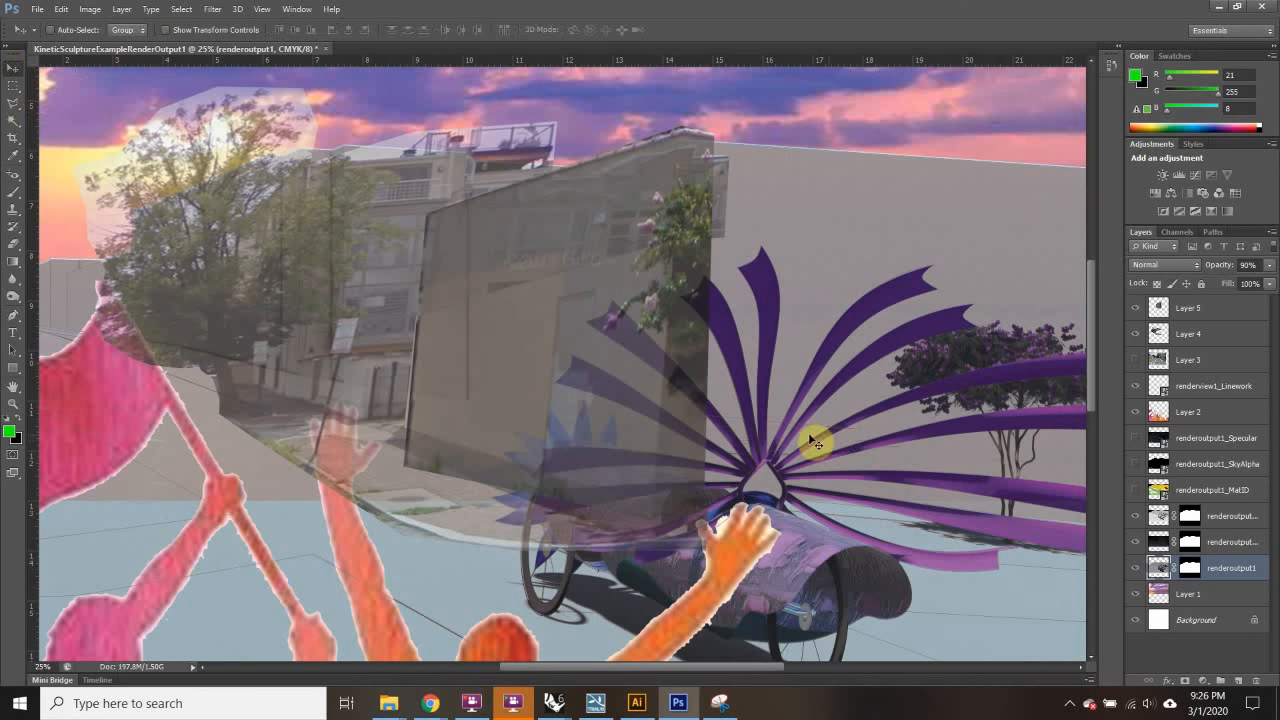
pyautogui.scroll(-1, 619, 423)
pyautogui.scroll(-1, 622, 424)
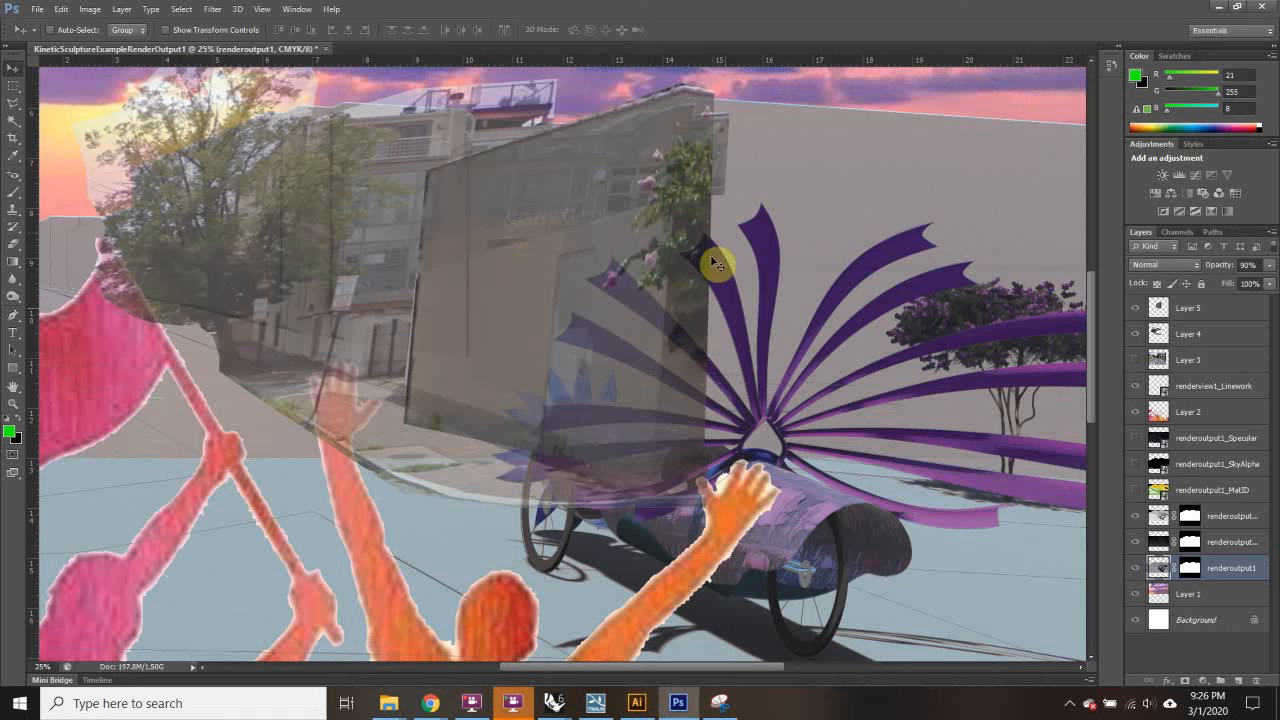
pyautogui.scroll(2, 525, 281)
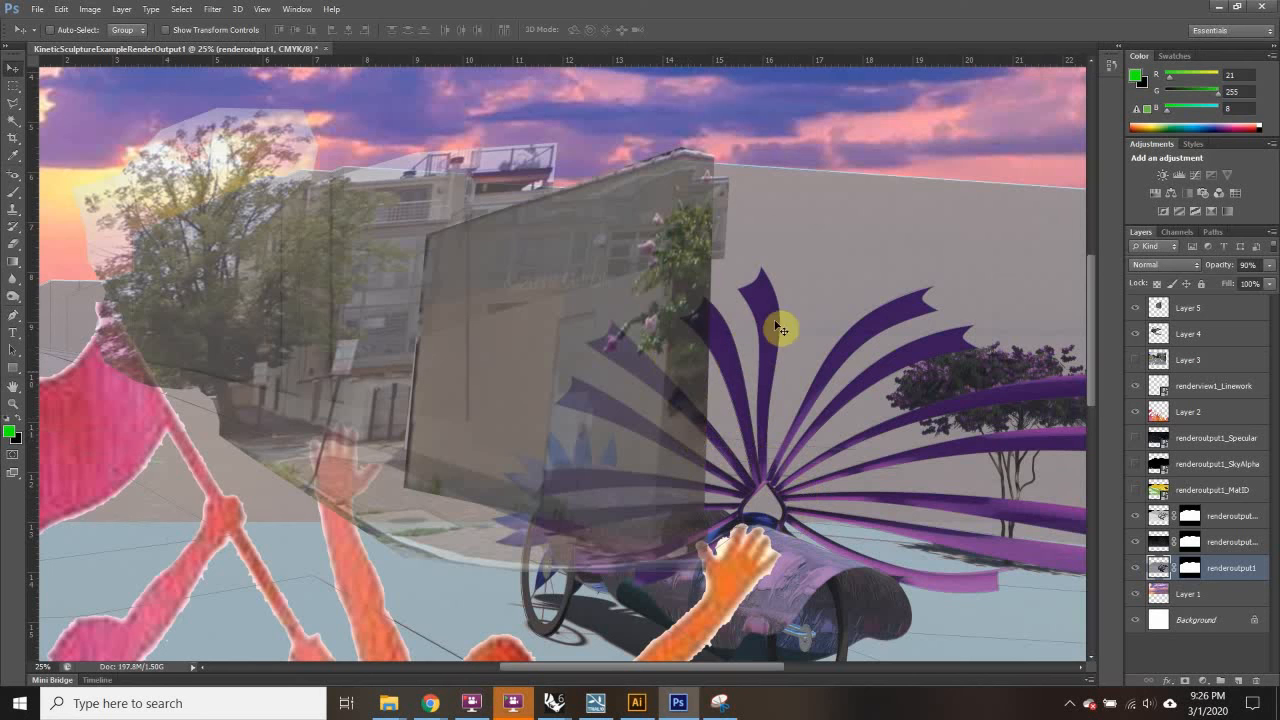
pyautogui.click(1134, 491)
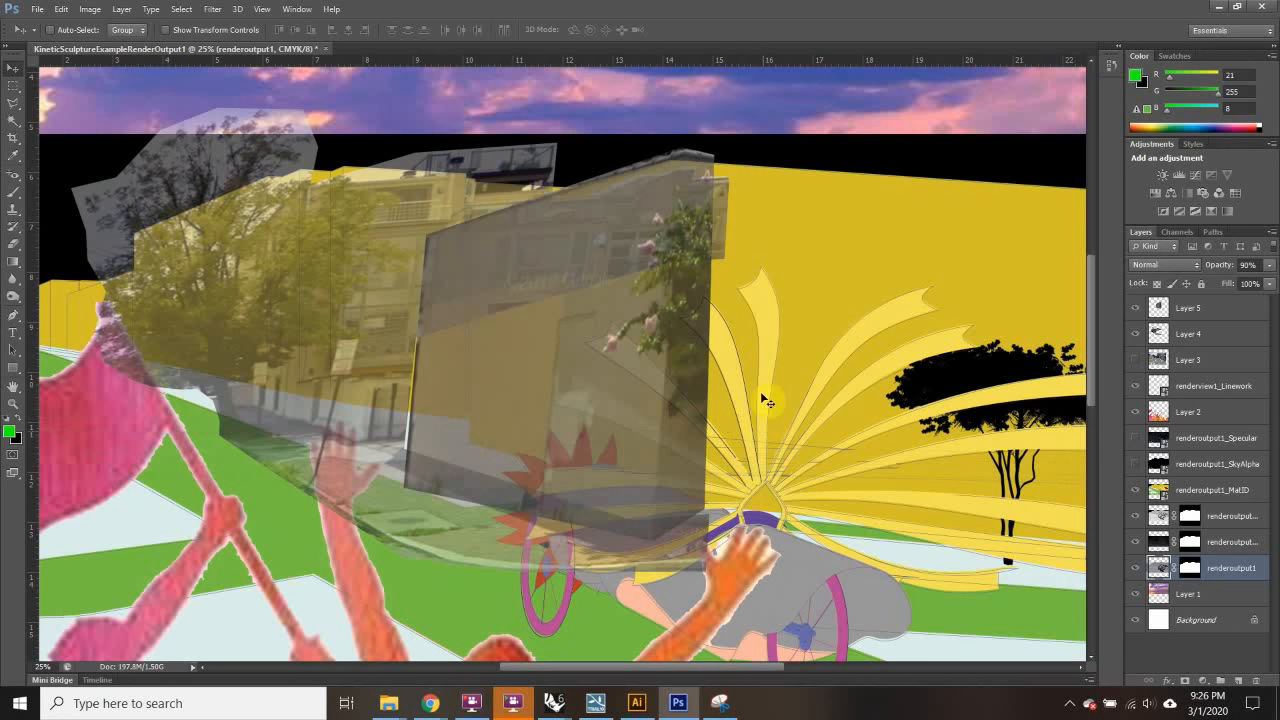
# Step: Magic Wand-select the flat-coloured streamers one by one, then drop that trial selection
pyautogui.click(12, 103)
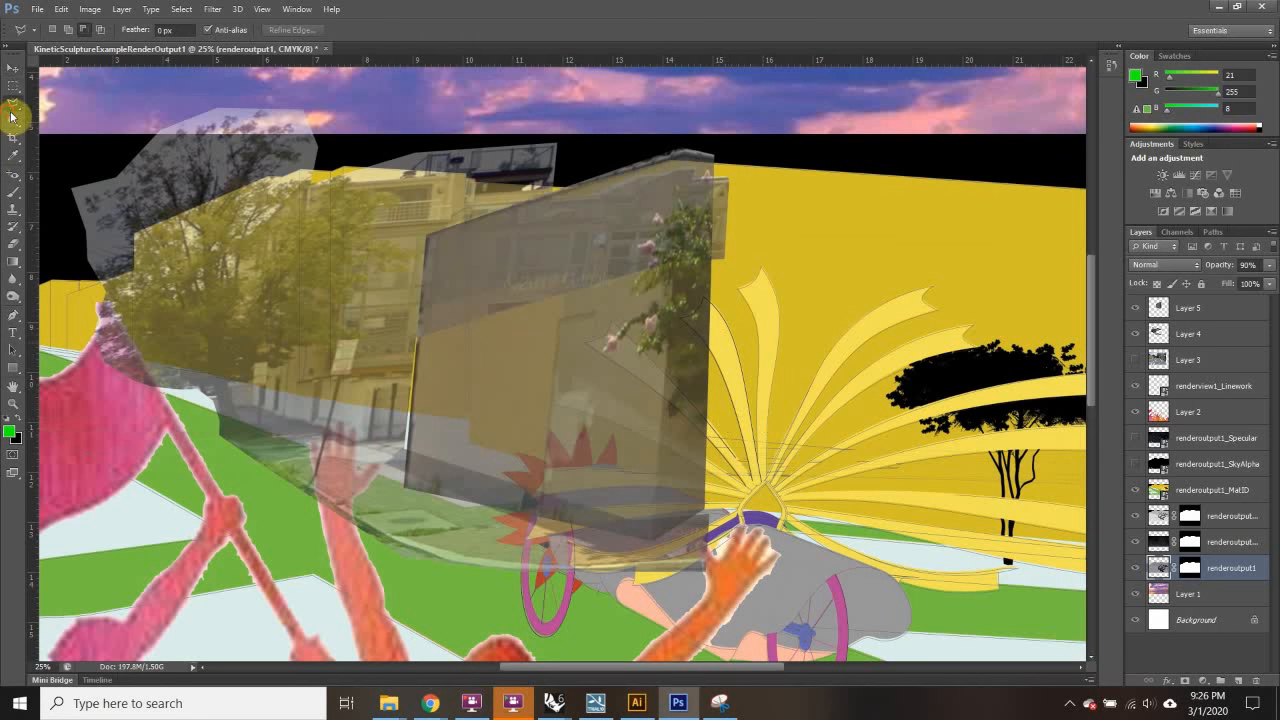
pyautogui.click(9, 123)
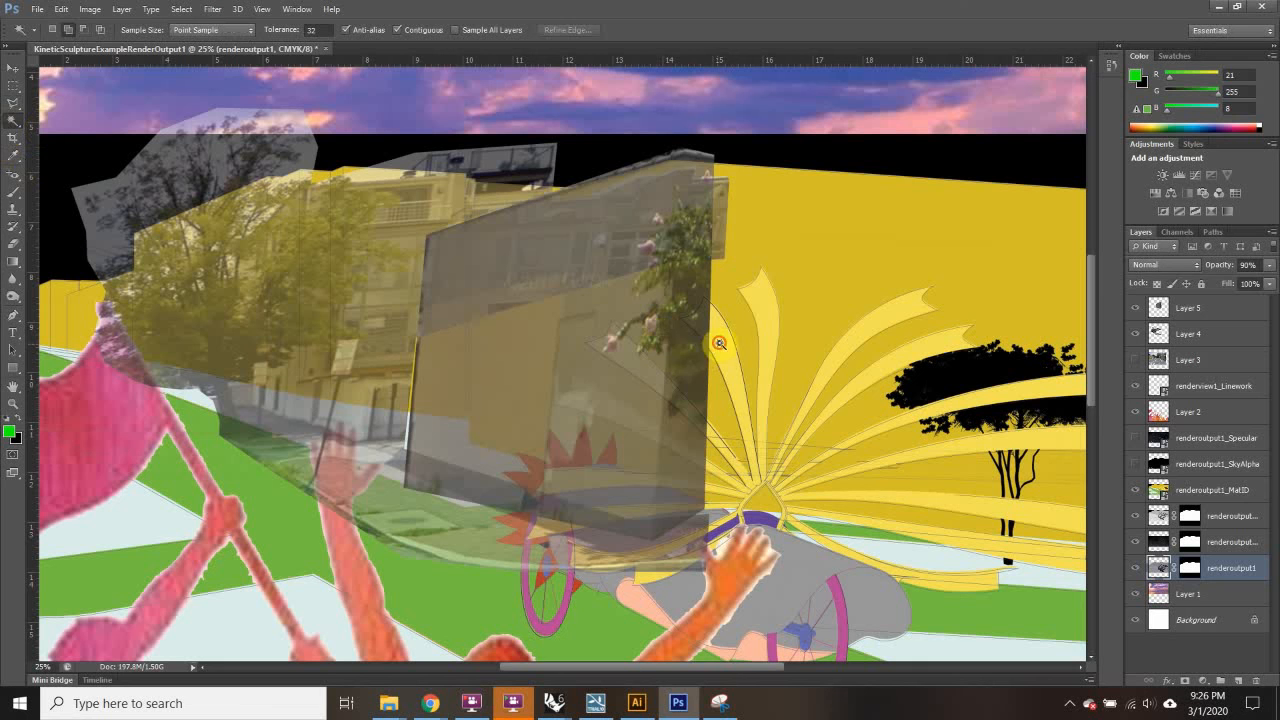
pyautogui.click(661, 382)
pyautogui.click(629, 429)
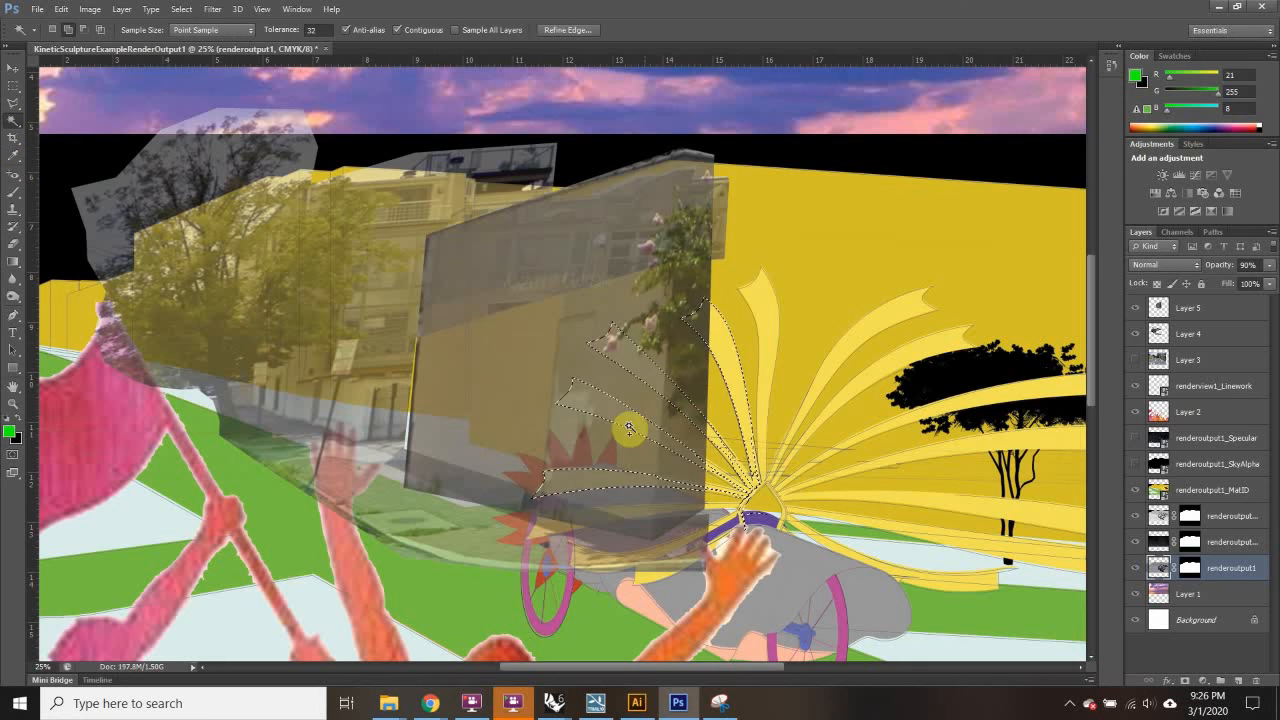
pyautogui.click(768, 314)
pyautogui.click(846, 330)
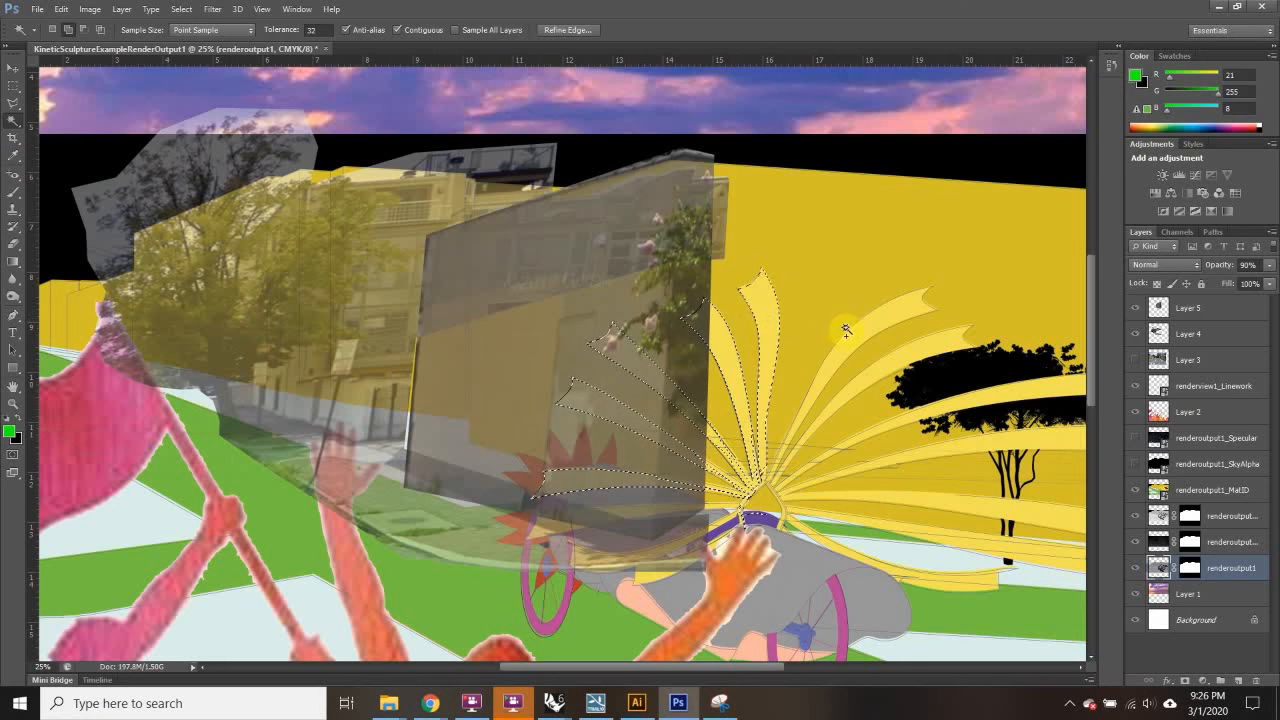
pyautogui.click(874, 377)
pyautogui.click(715, 527)
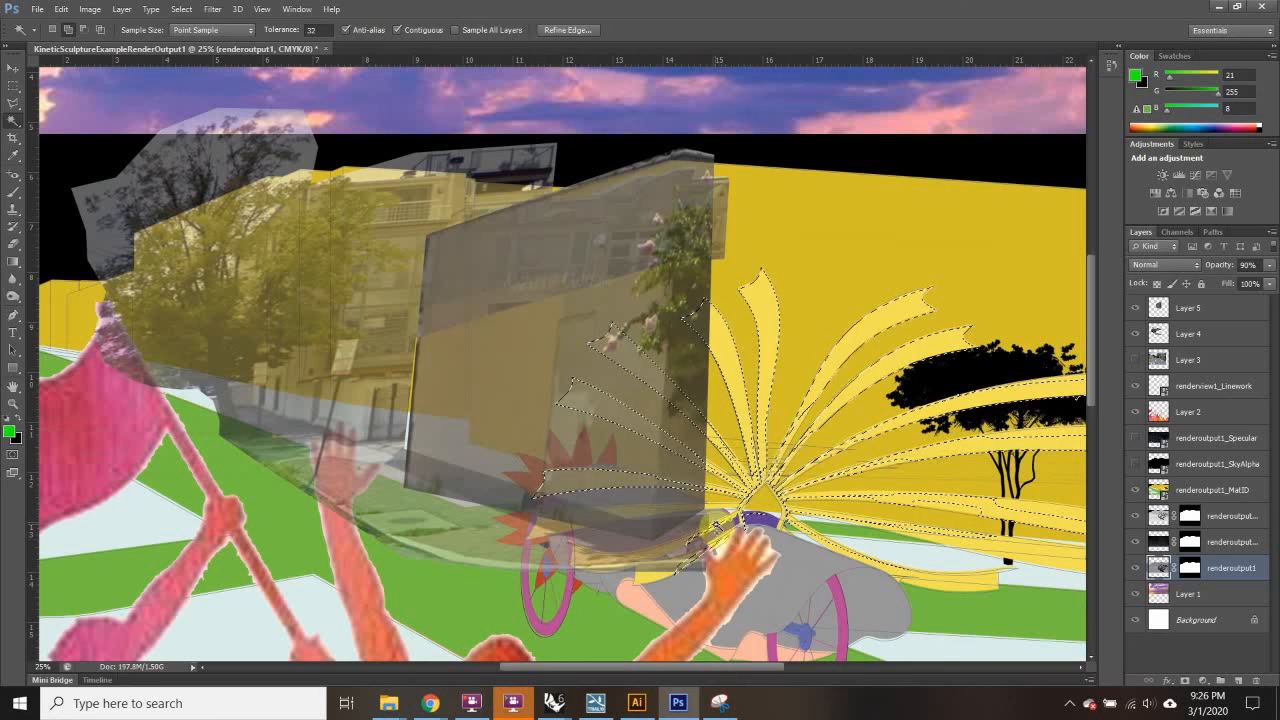
pyautogui.click(10, 94)
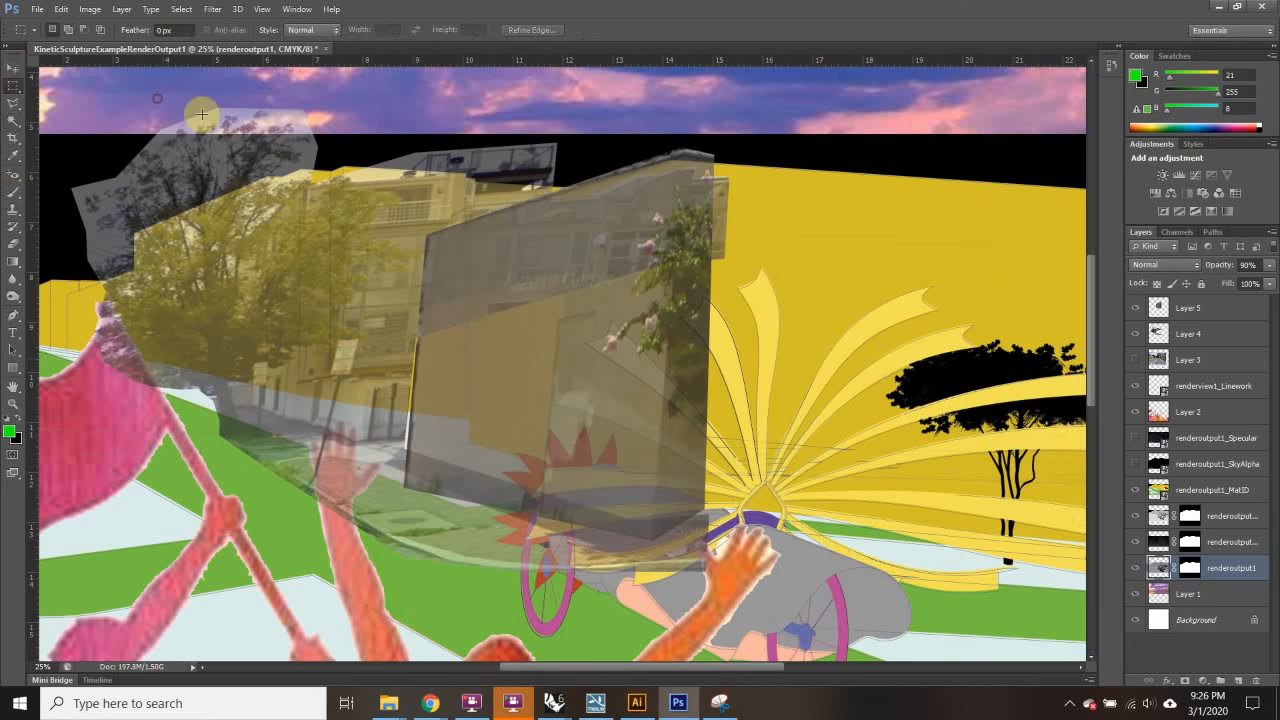
pyautogui.click(134, 102)
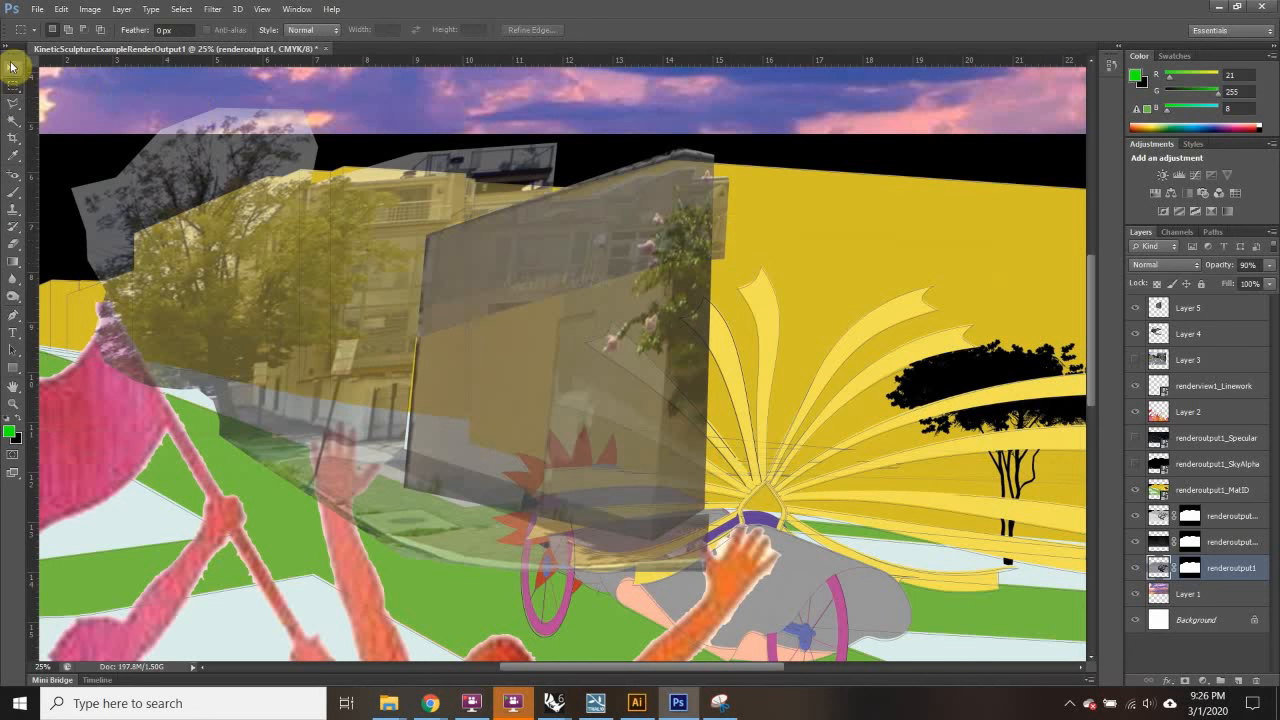
# Step: Make Layer 5 active from the canvas and add a layer mask to it
pyautogui.click(12, 67)
pyautogui.rightClick(481, 250)
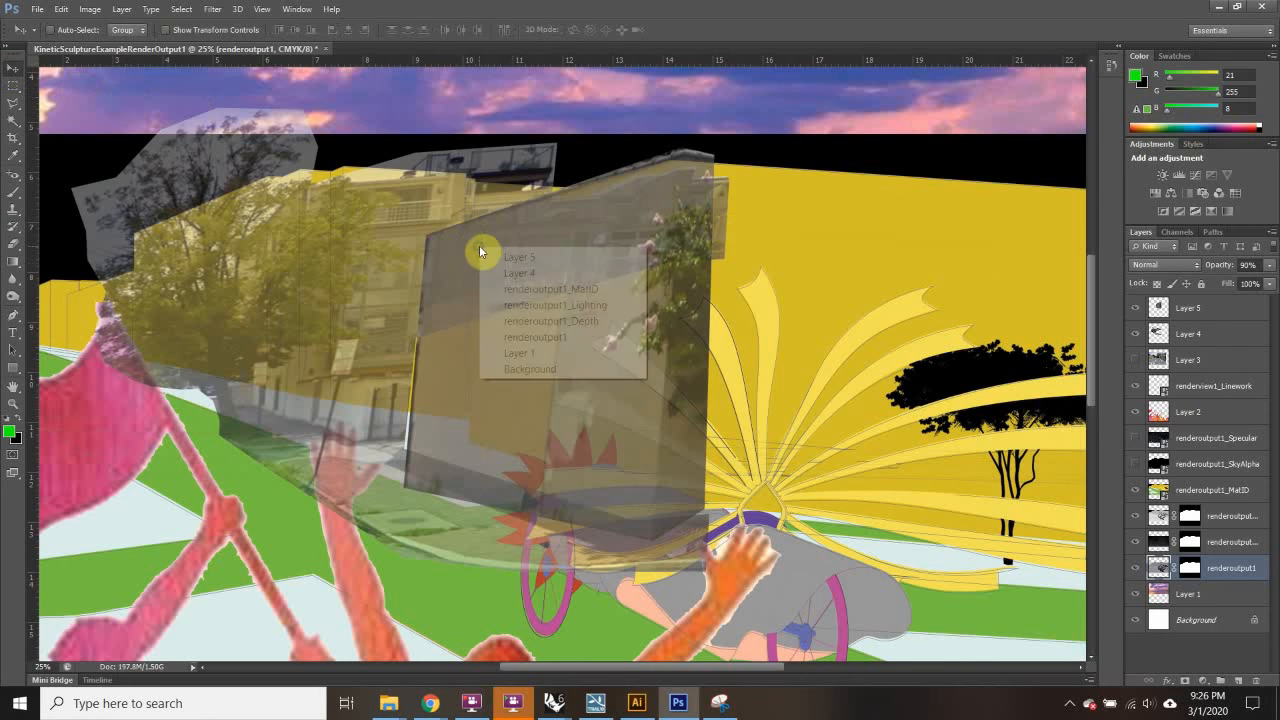
pyautogui.click(554, 258)
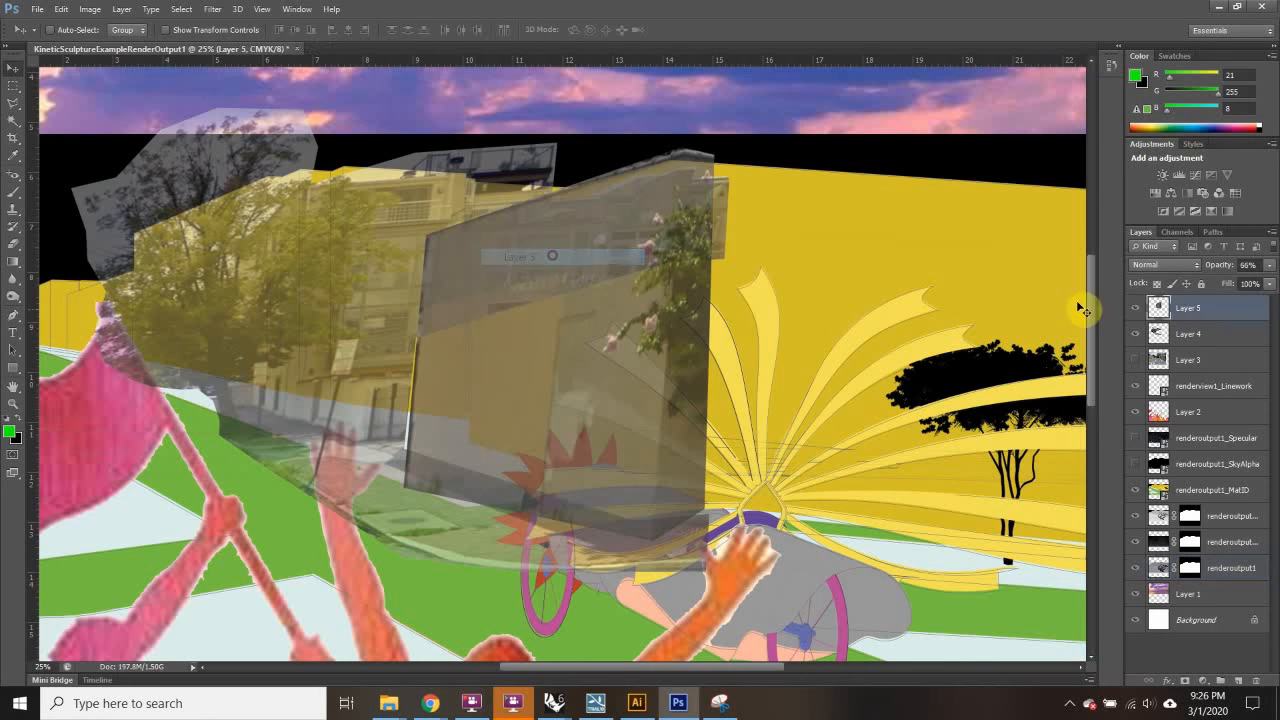
pyautogui.click(1136, 308)
pyautogui.click(1137, 307)
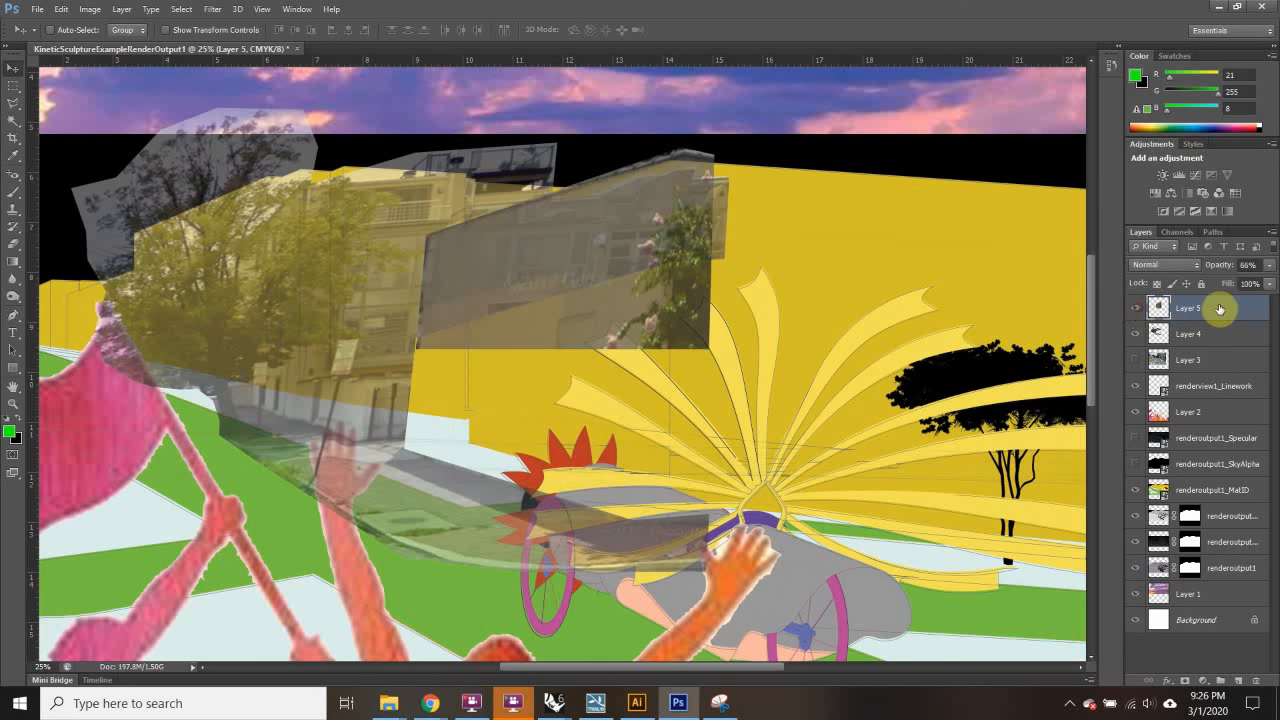
pyautogui.click(1183, 682)
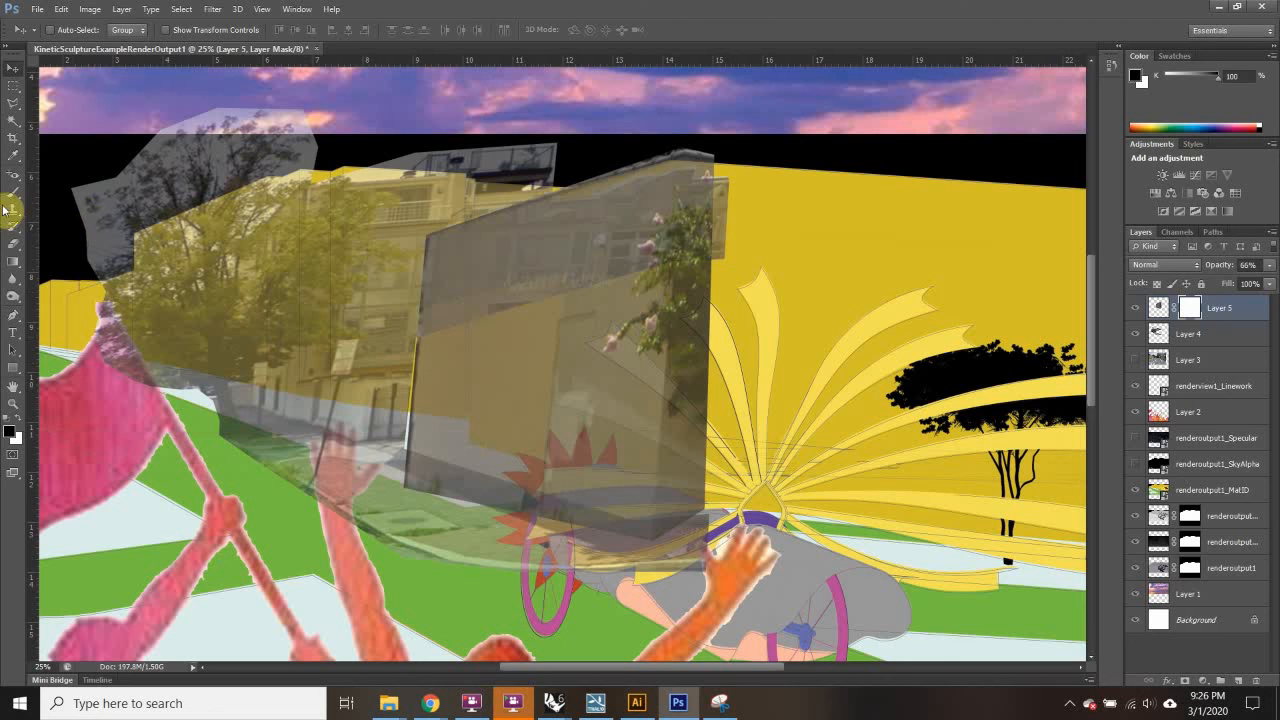
# Step: Select the yellow ribbons on renderoutput1_MatID, fill Layer 5's mask with black, and deselect
pyautogui.click(1238, 486)
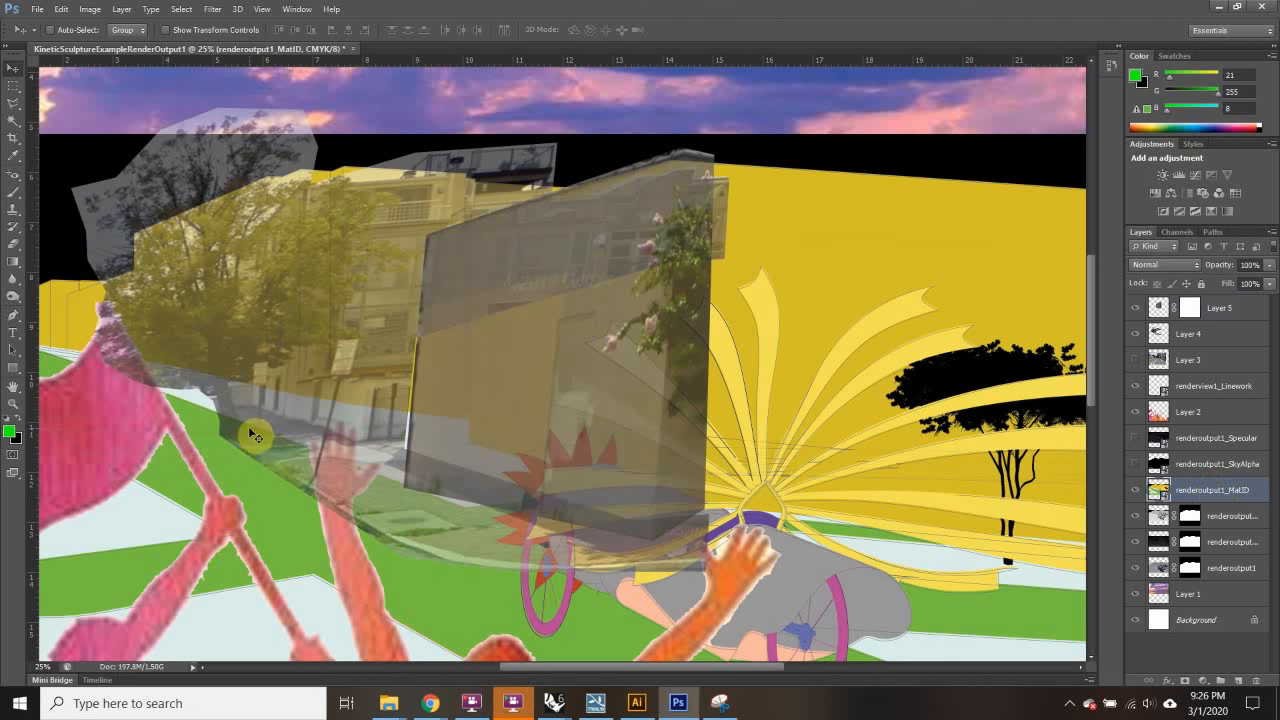
pyautogui.click(13, 121)
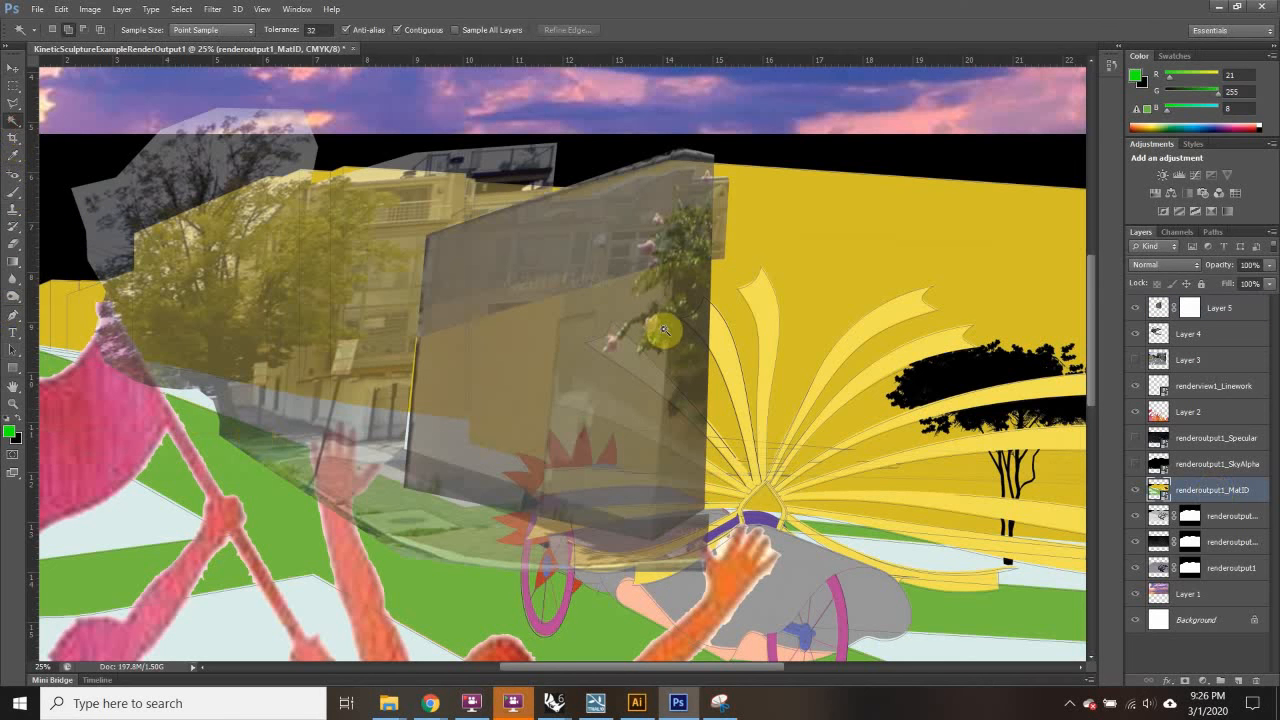
pyautogui.click(742, 318)
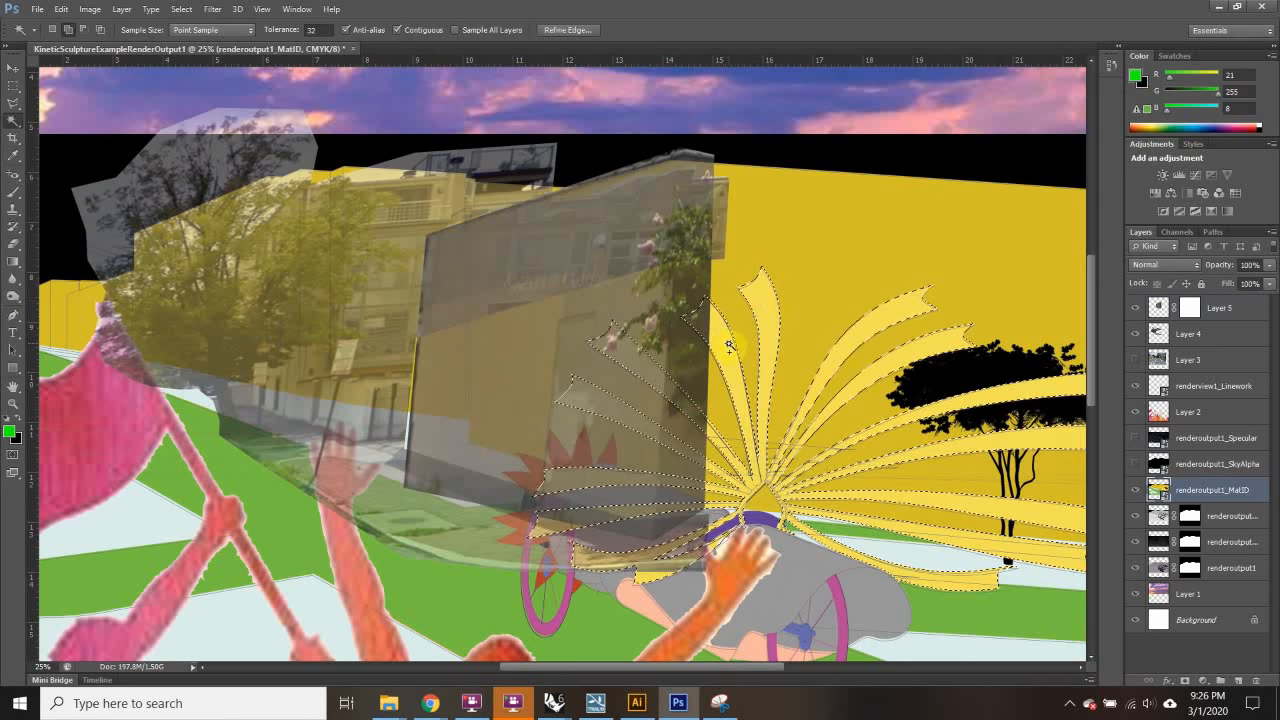
pyautogui.click(1189, 308)
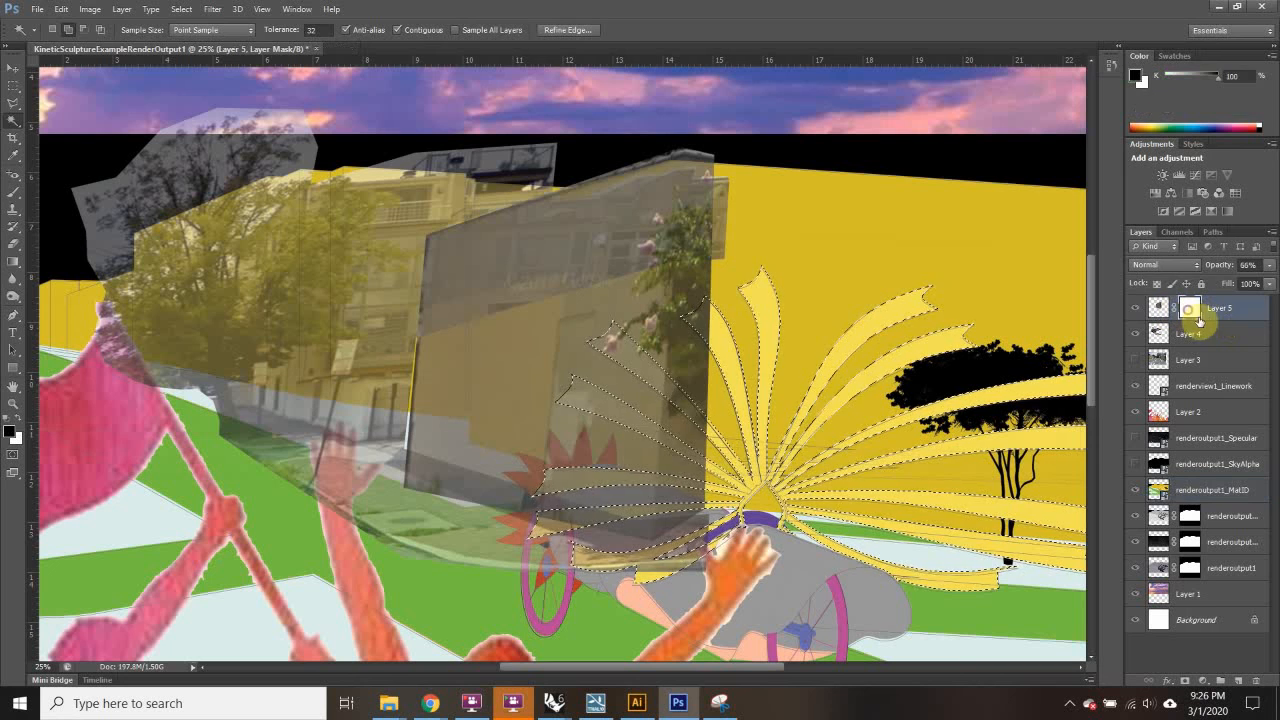
pyautogui.click(58, 10)
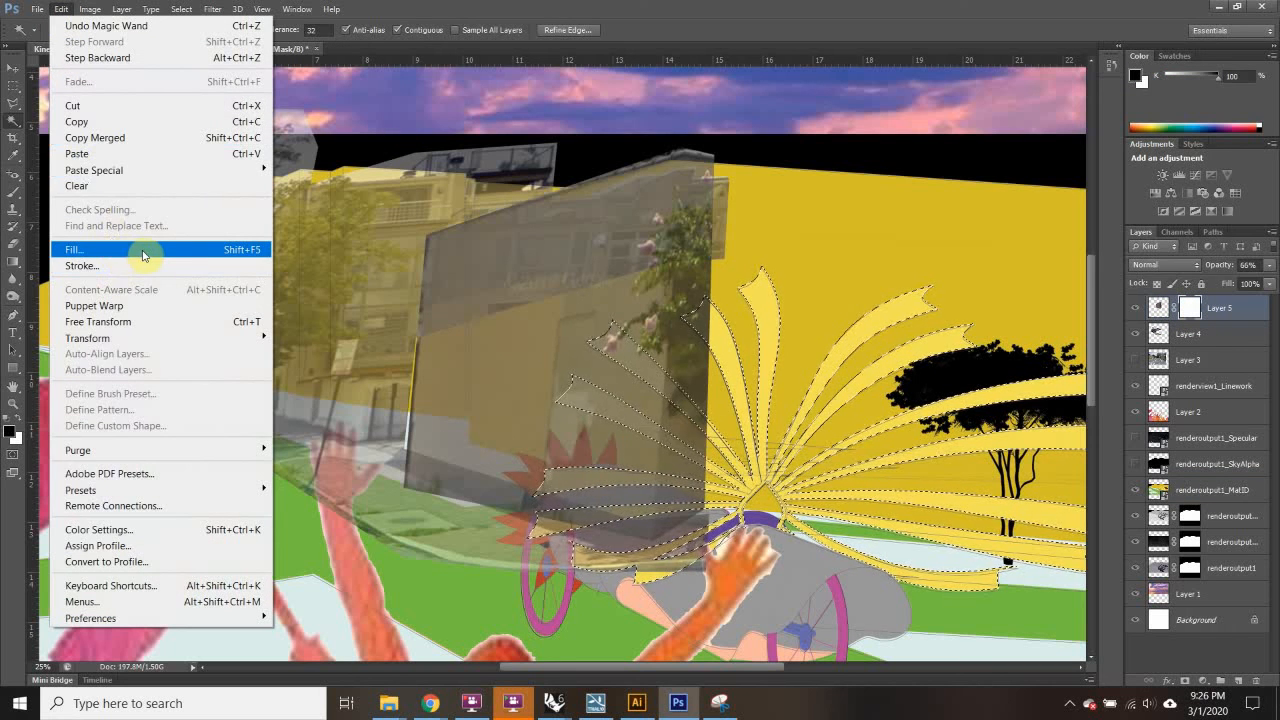
pyautogui.click(112, 249)
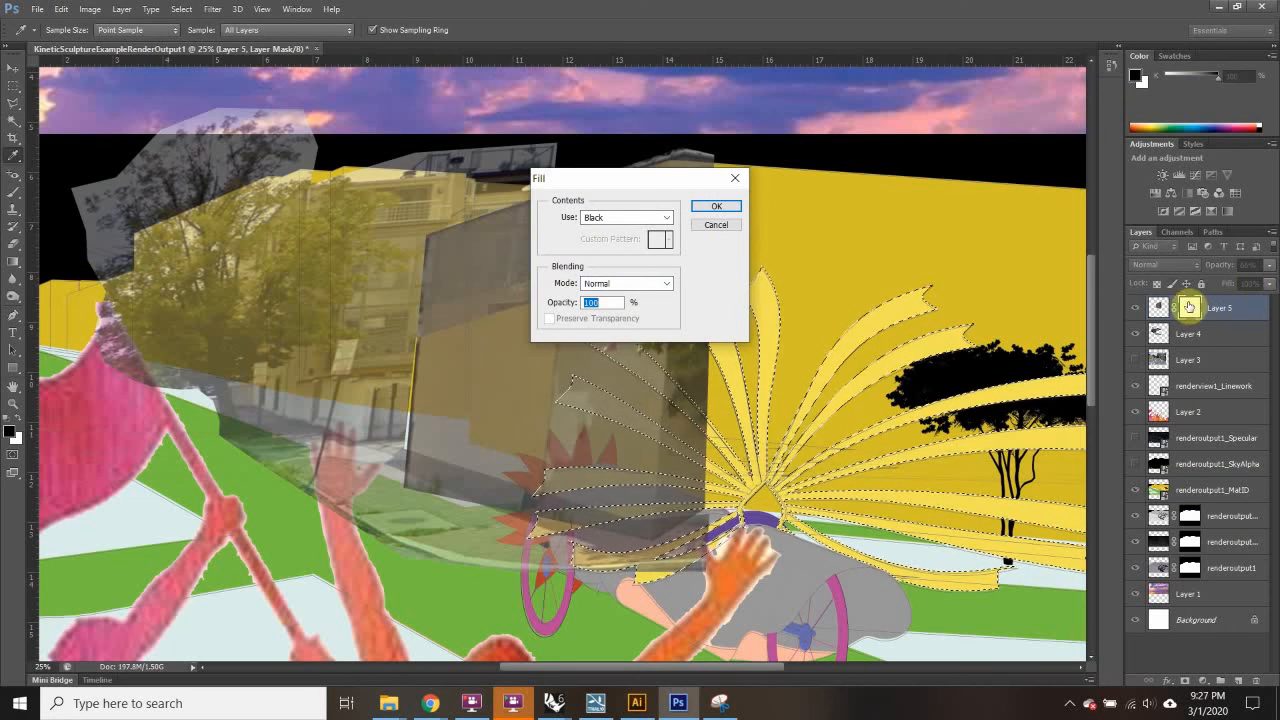
pyautogui.click(715, 207)
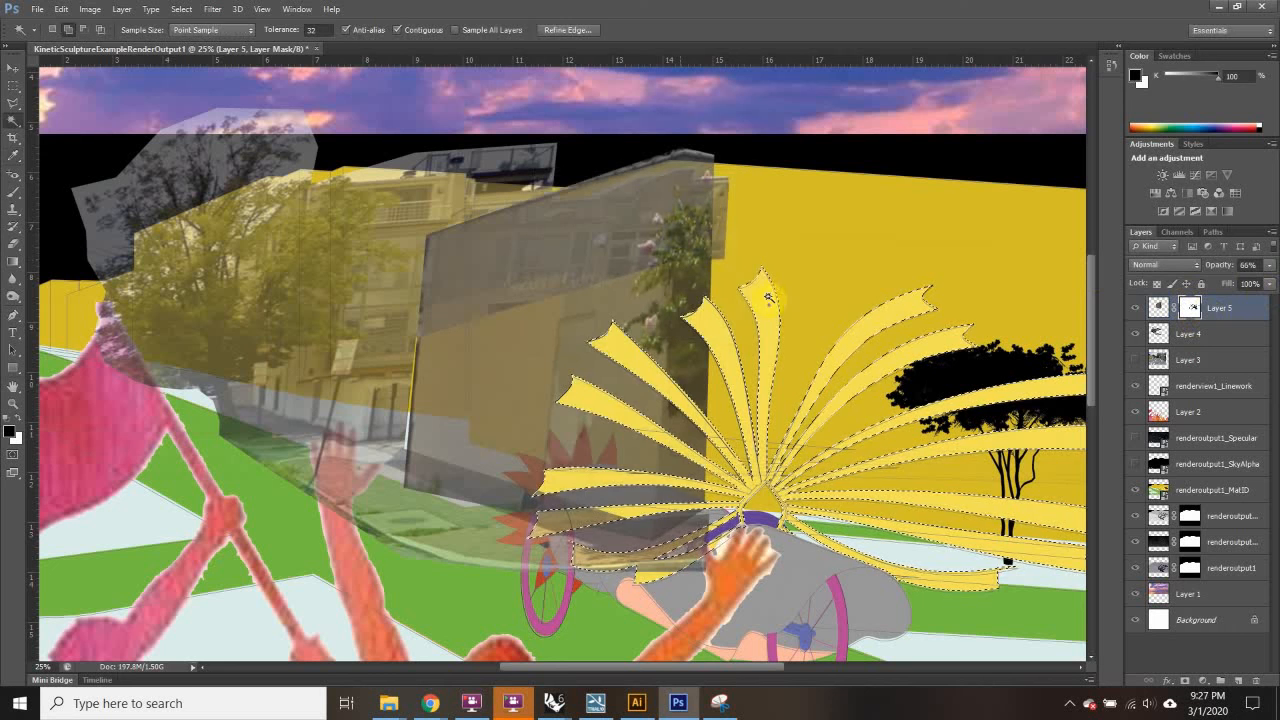
pyautogui.click(13, 118)
pyautogui.click(13, 88)
pyautogui.hotkey('ctrl', 'd')
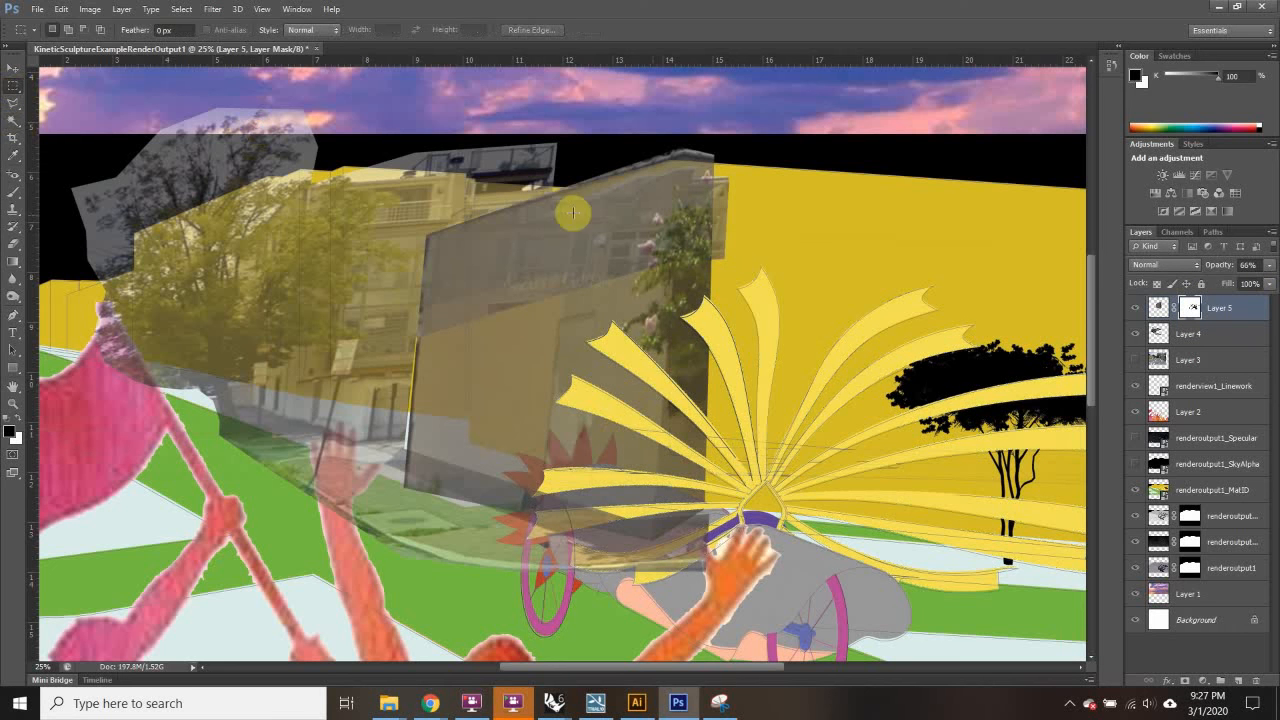
# Step: Hide the renderoutput1_MatID layer and zoom out to see the whole image
pyautogui.click(1135, 490)
pyautogui.scroll(-3, 596, 381)
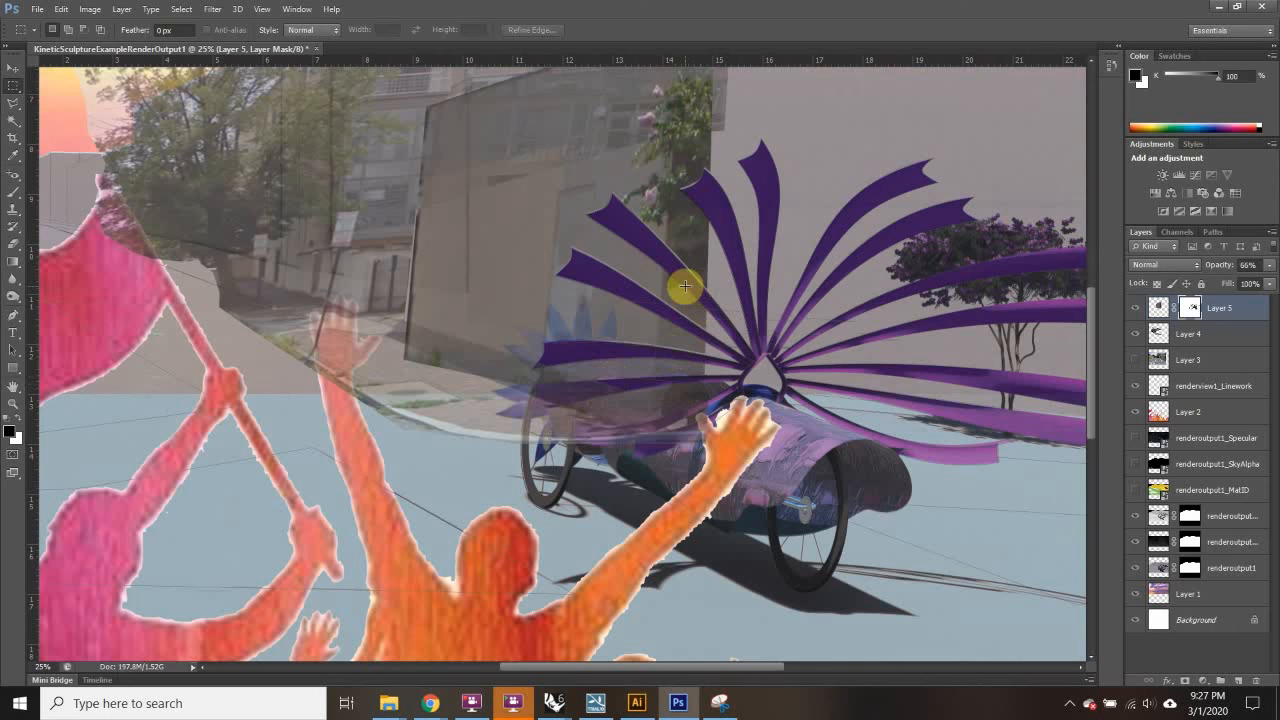
pyautogui.hotkey('ctrl', '-')
pyautogui.hotkey('ctrl', '-')
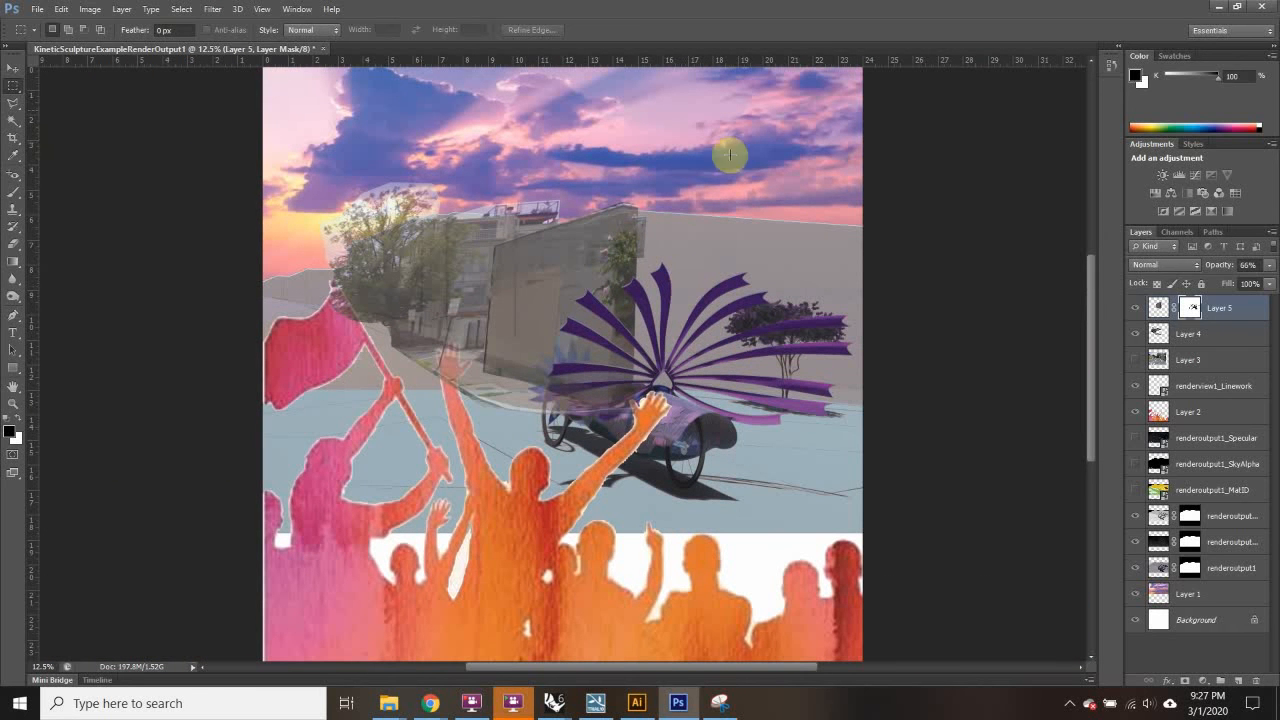
# Step: Lasso the stray curb strip on Layer 4, delete it, and clear the selection
pyautogui.click(1166, 334)
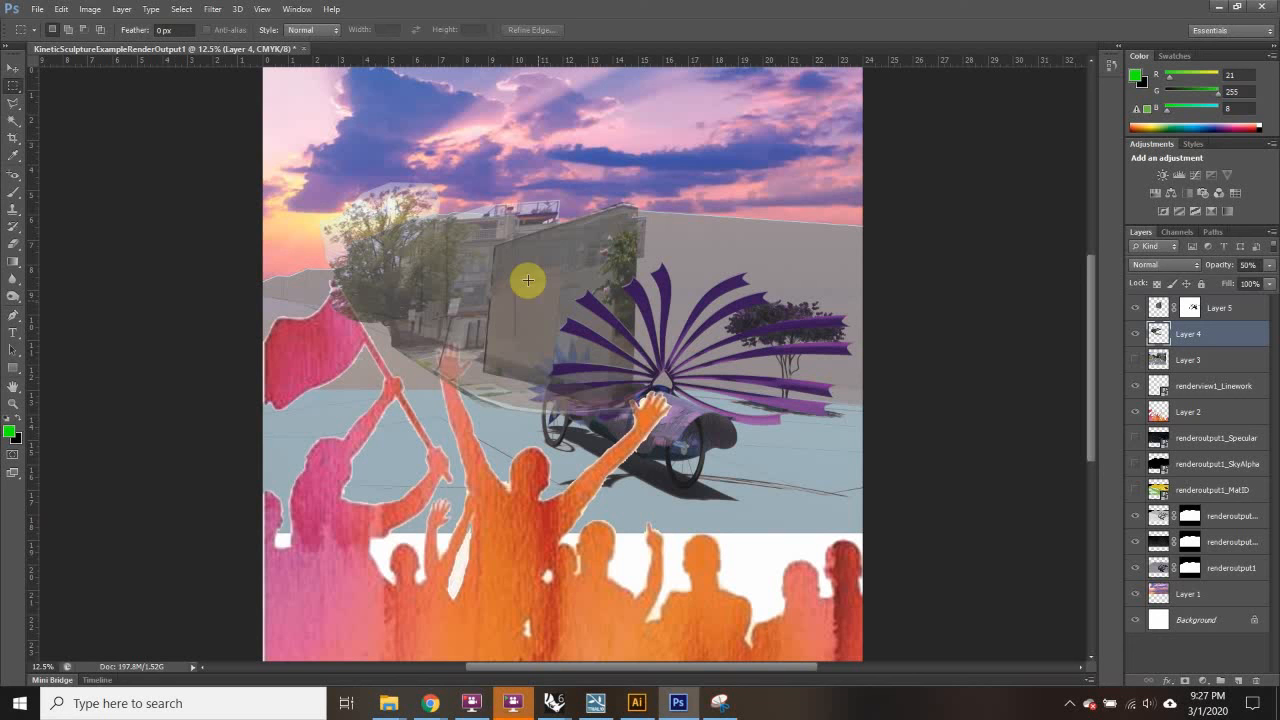
pyautogui.click(13, 103)
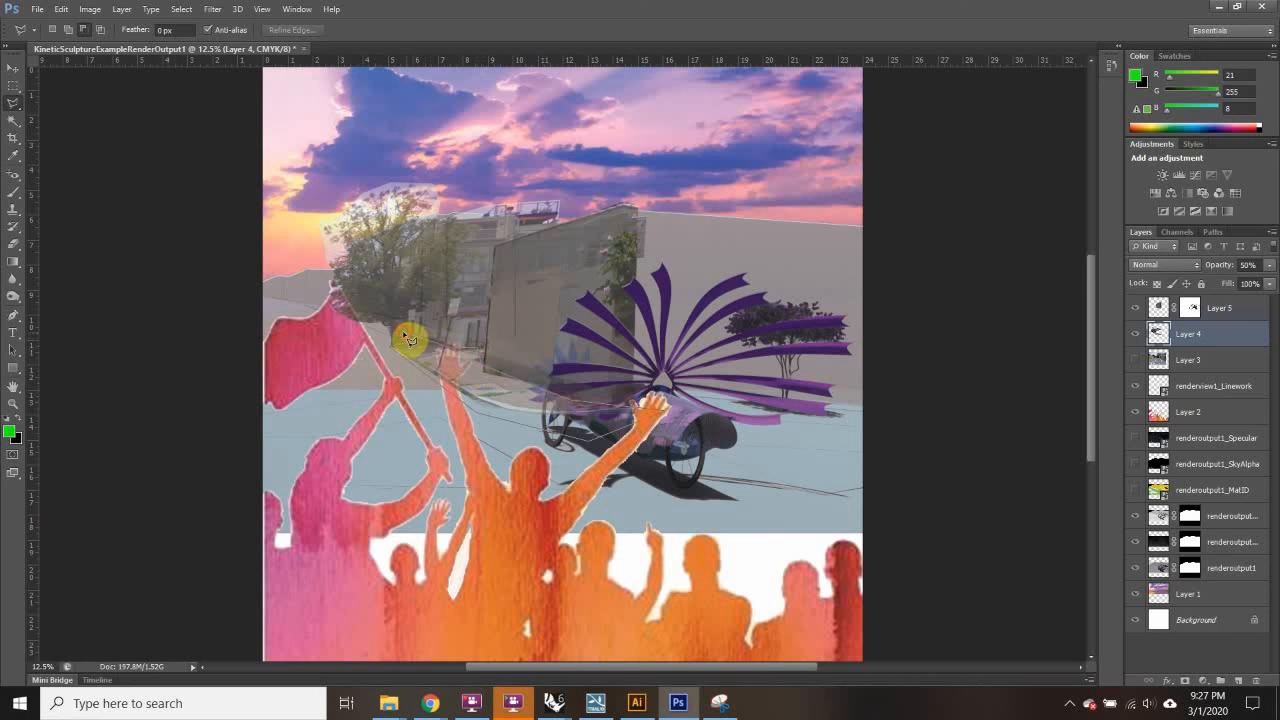
pyautogui.press('Delete')
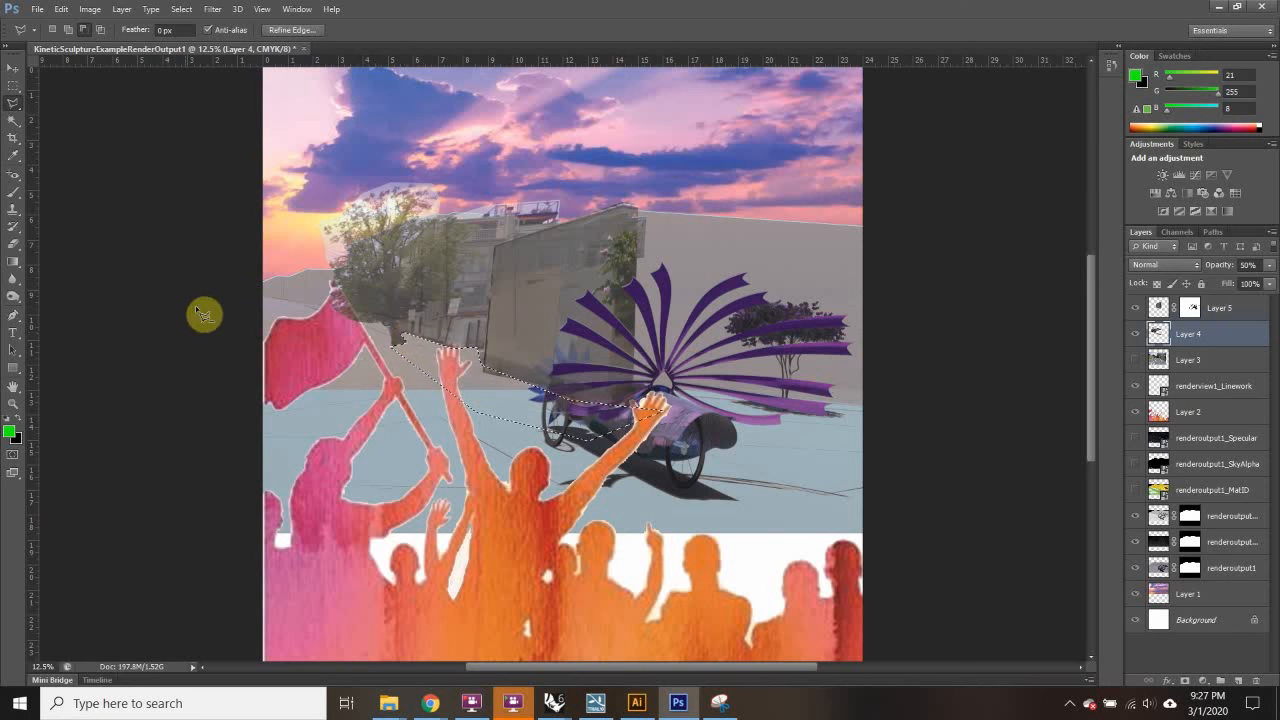
pyautogui.click(7, 87)
pyautogui.click(52, 105)
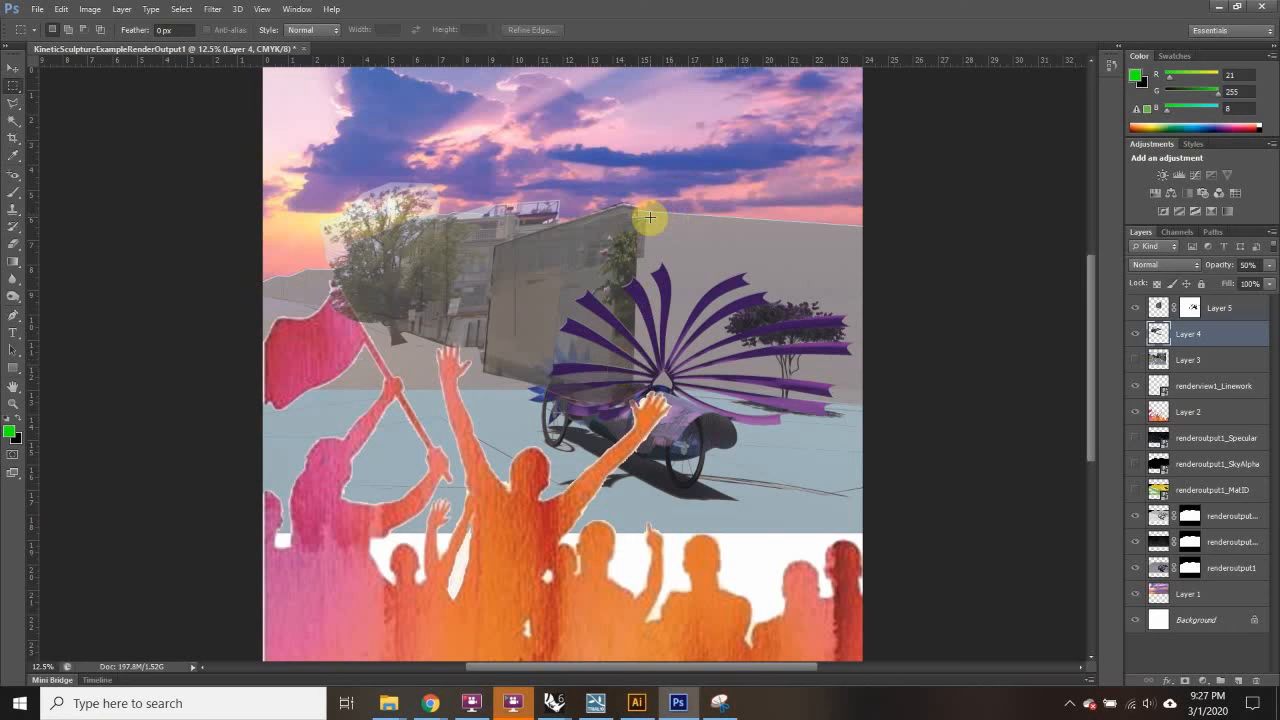
pyautogui.scroll(2, 649, 217)
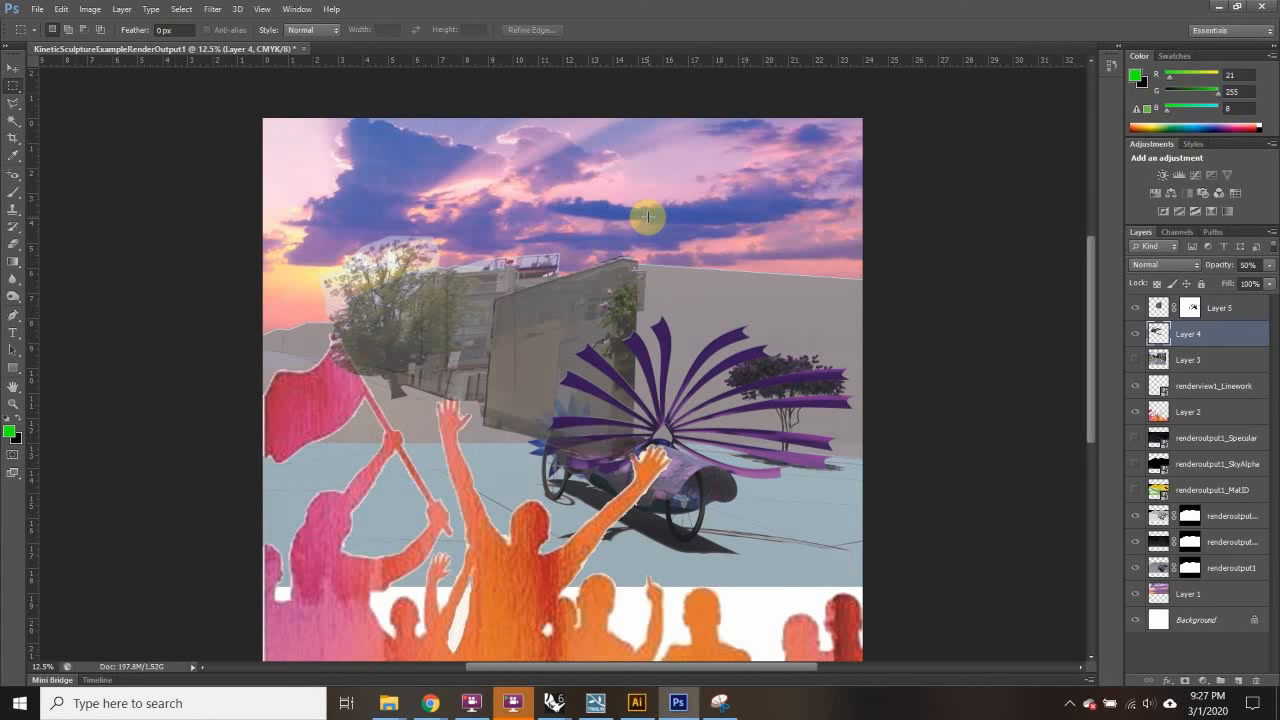
pyautogui.scroll(4, 648, 216)
pyautogui.scroll(-1, 646, 211)
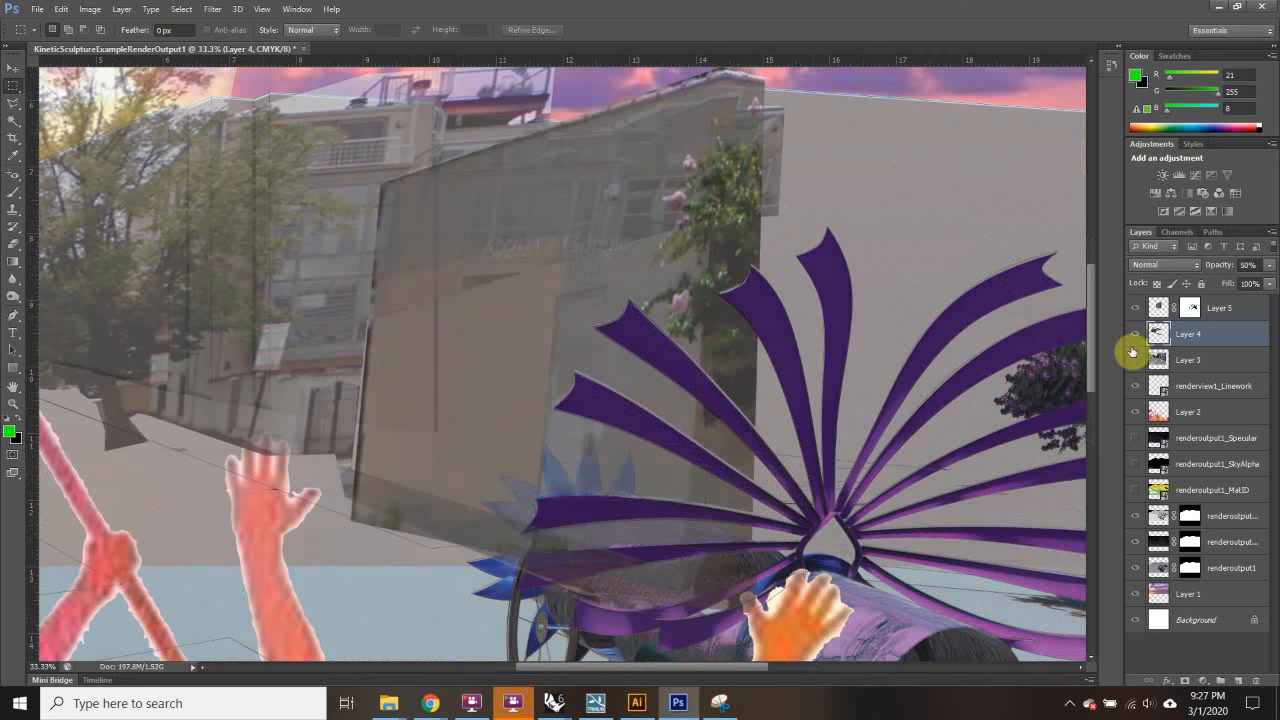
# Step: Move renderview1_Linework to the top of the layer stack and show all layers again
pyautogui.moveTo(1134, 334); pyautogui.dragTo(1136, 622)
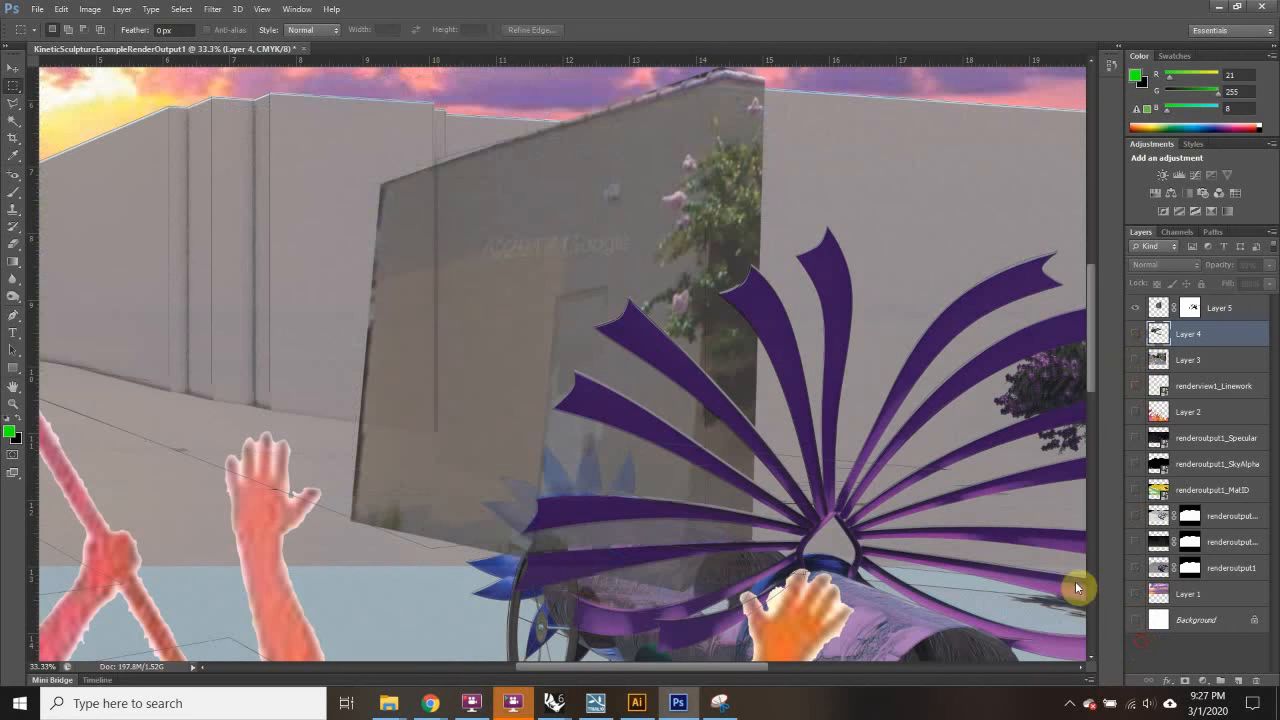
pyautogui.click(1135, 390)
pyautogui.moveTo(1208, 391); pyautogui.dragTo(1208, 302)
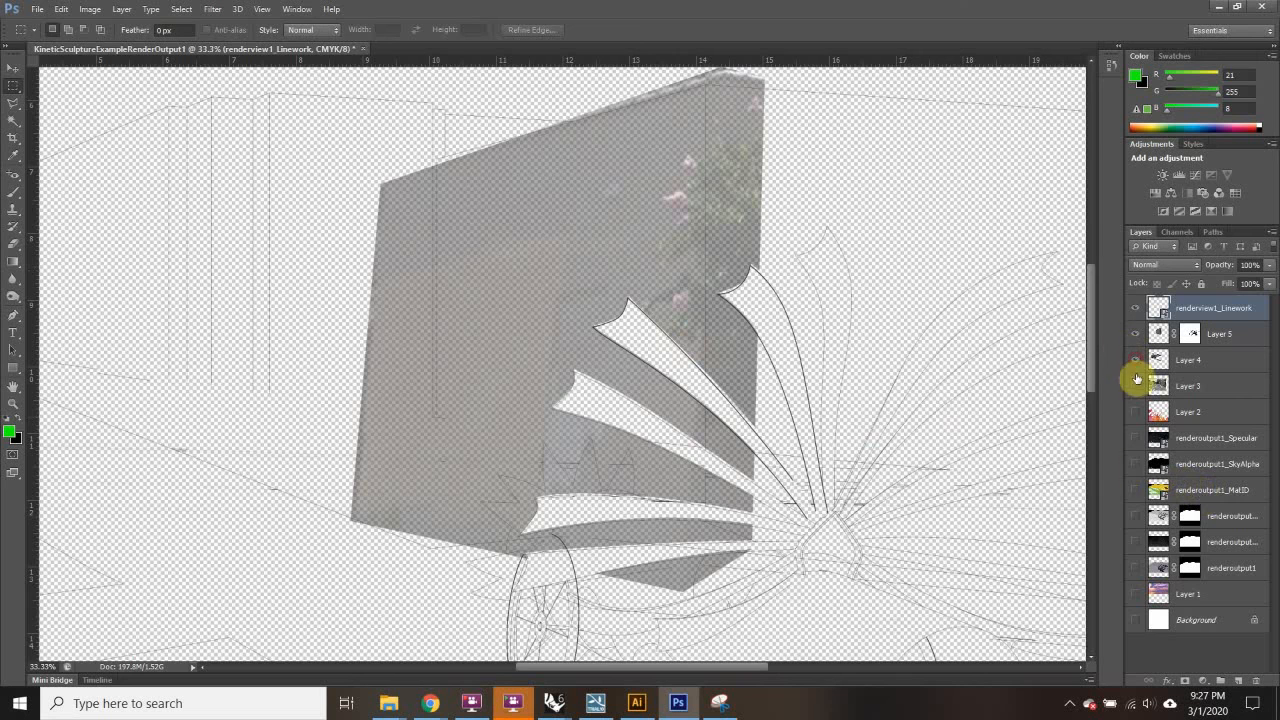
pyautogui.moveTo(1137, 378); pyautogui.dragTo(1143, 663)
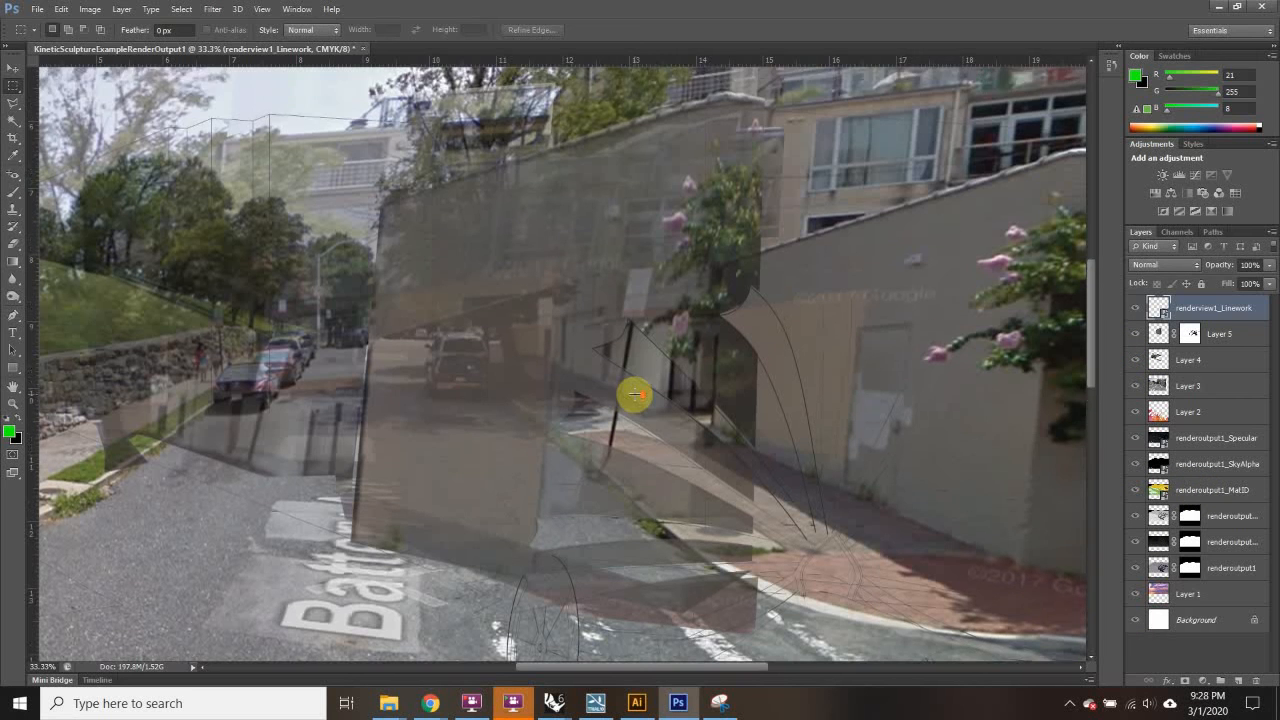
pyautogui.scroll(-3, 636, 395)
pyautogui.scroll(-3, 636, 386)
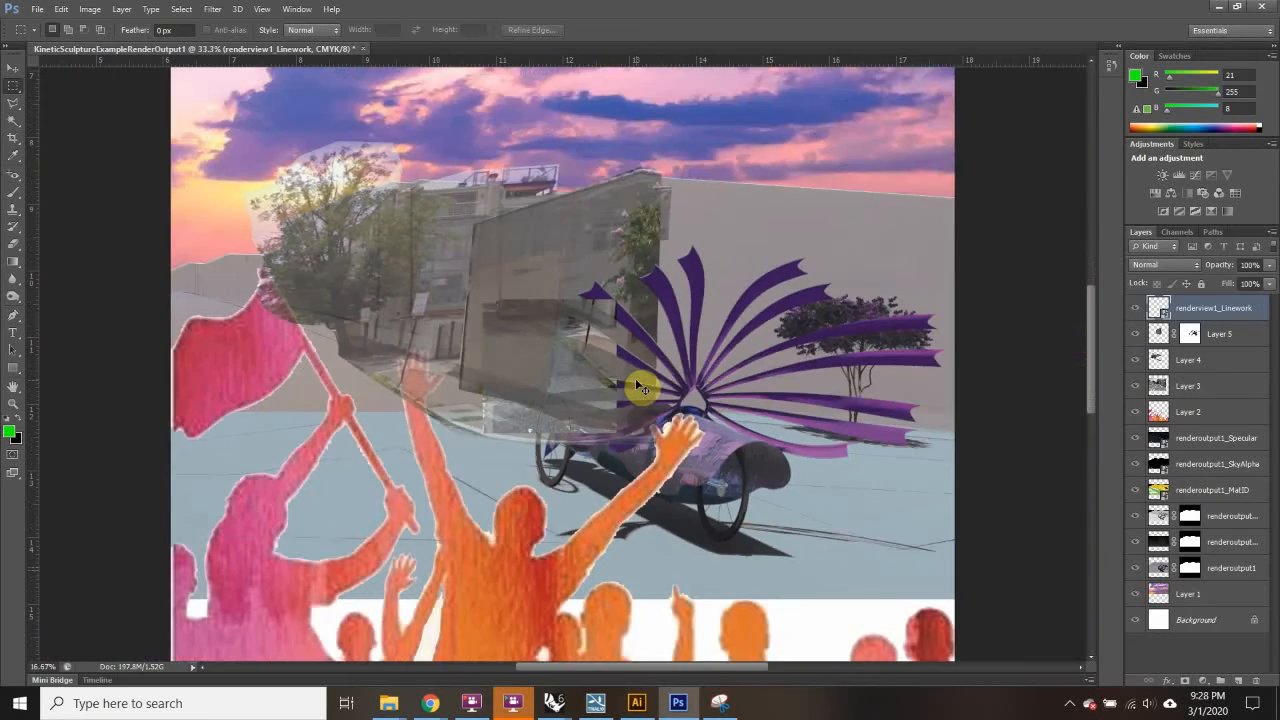
# Step: Hide Layer 3, Specular, SkyAlpha and renderoutput1_MatID layers
pyautogui.click(1135, 385)
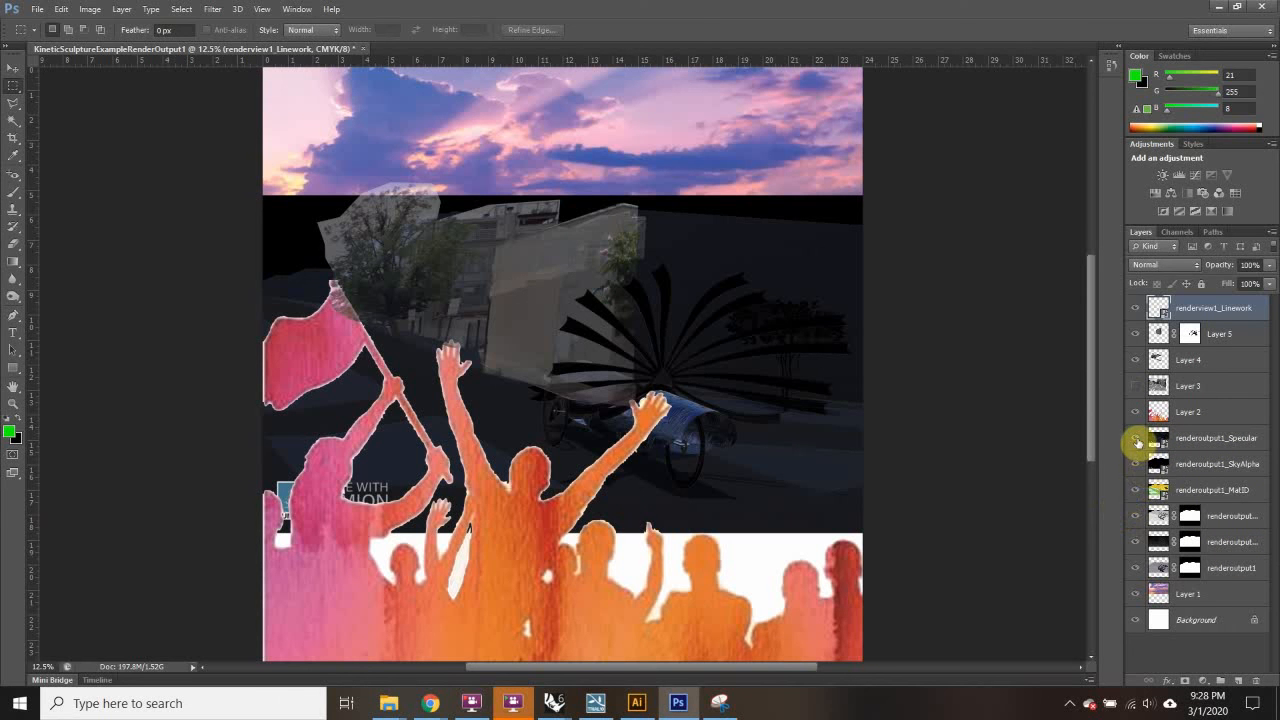
pyautogui.moveTo(1137, 441); pyautogui.dragTo(1128, 476)
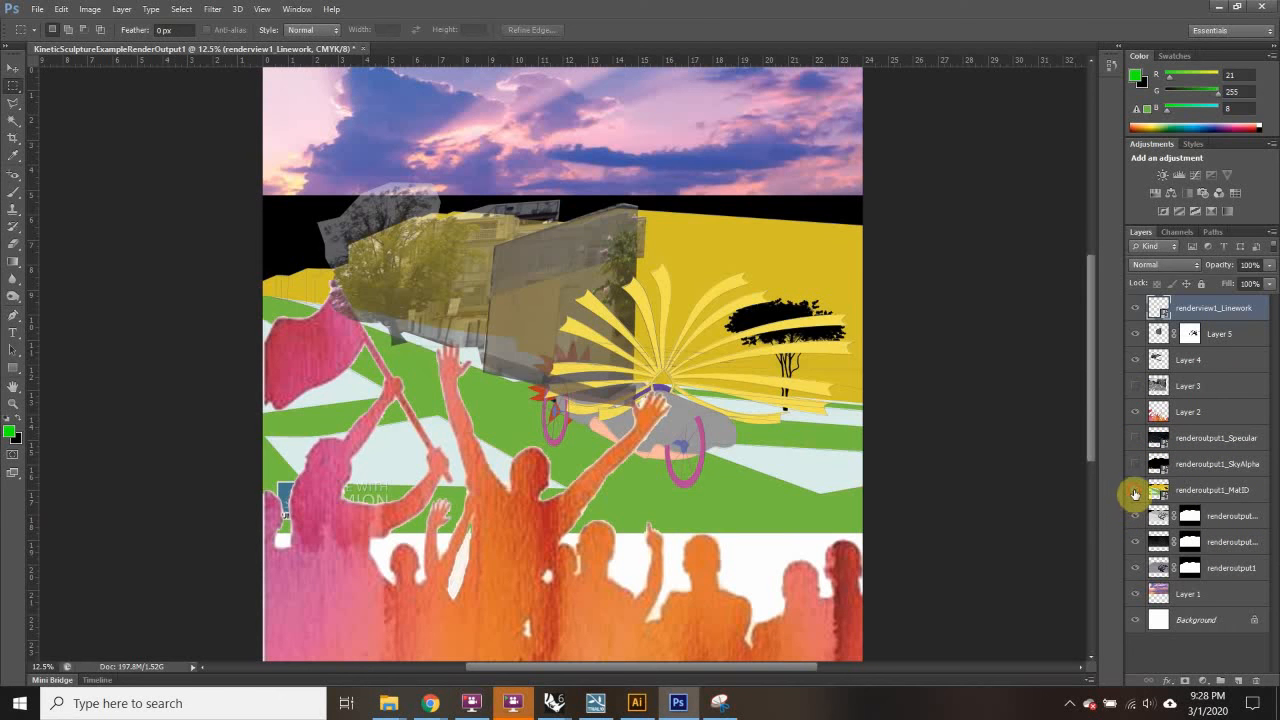
pyautogui.click(1134, 491)
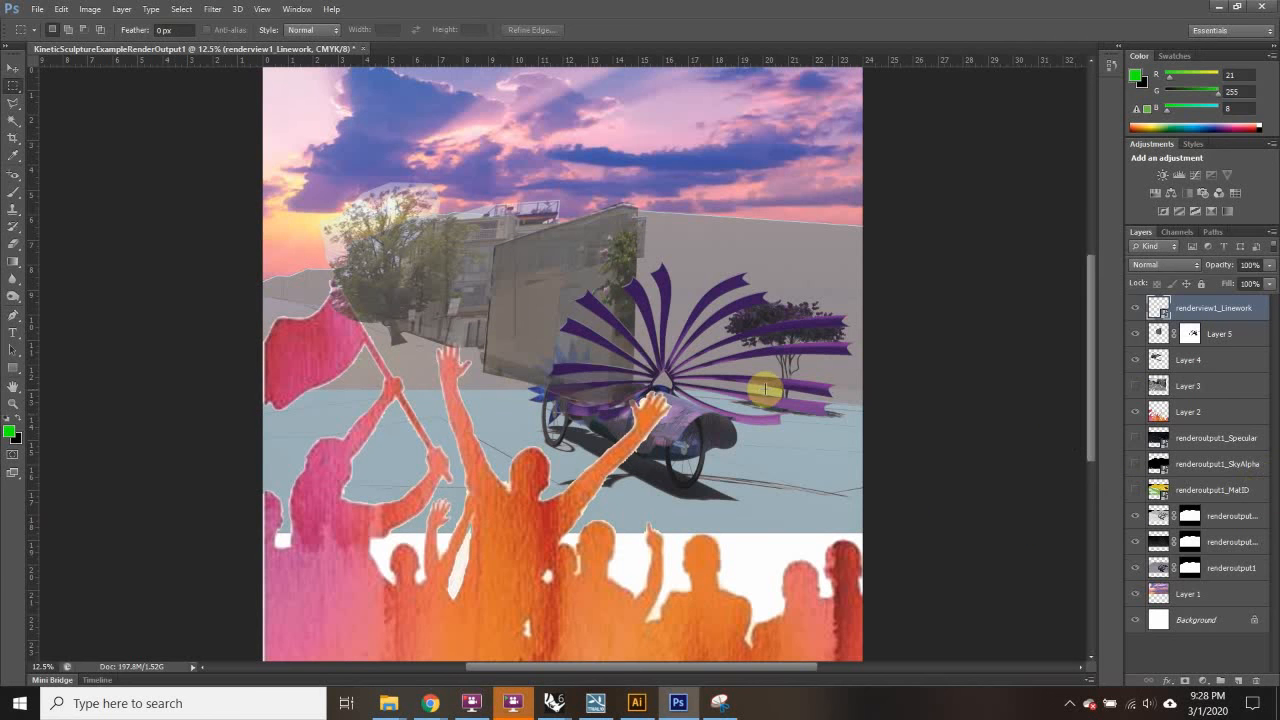
pyautogui.scroll(-2, 764, 390)
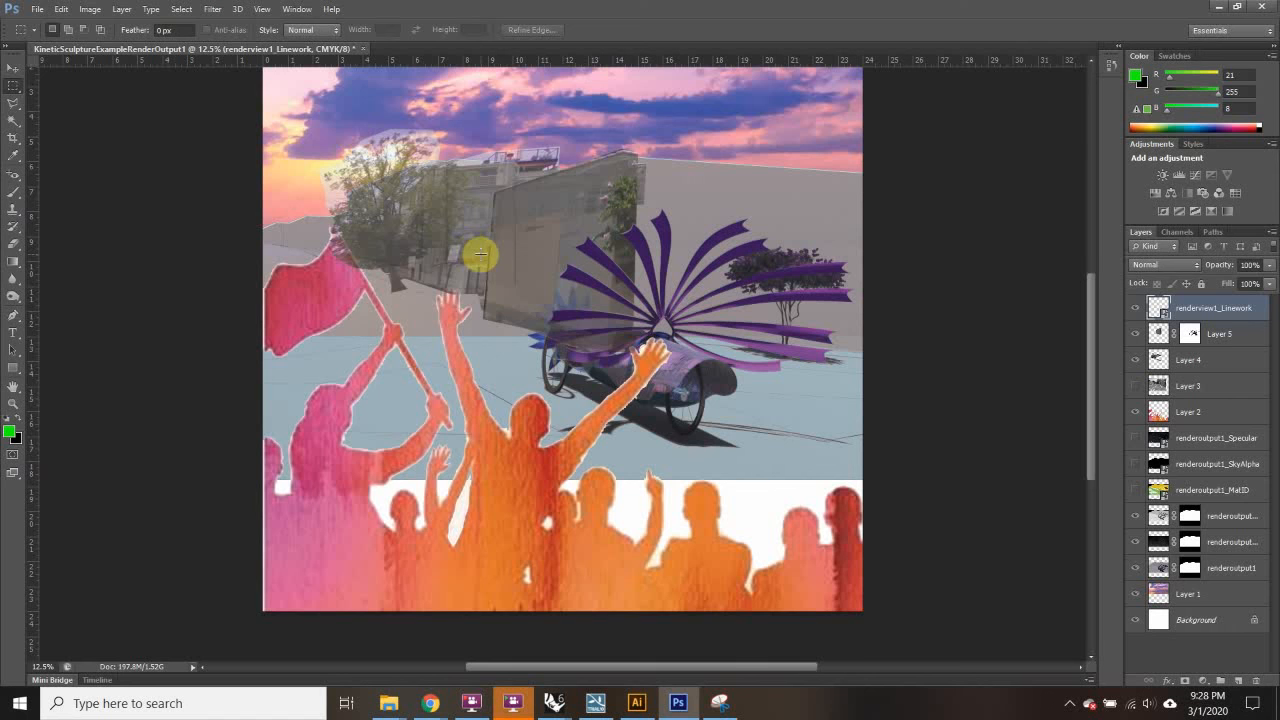
pyautogui.scroll(2, 480, 253)
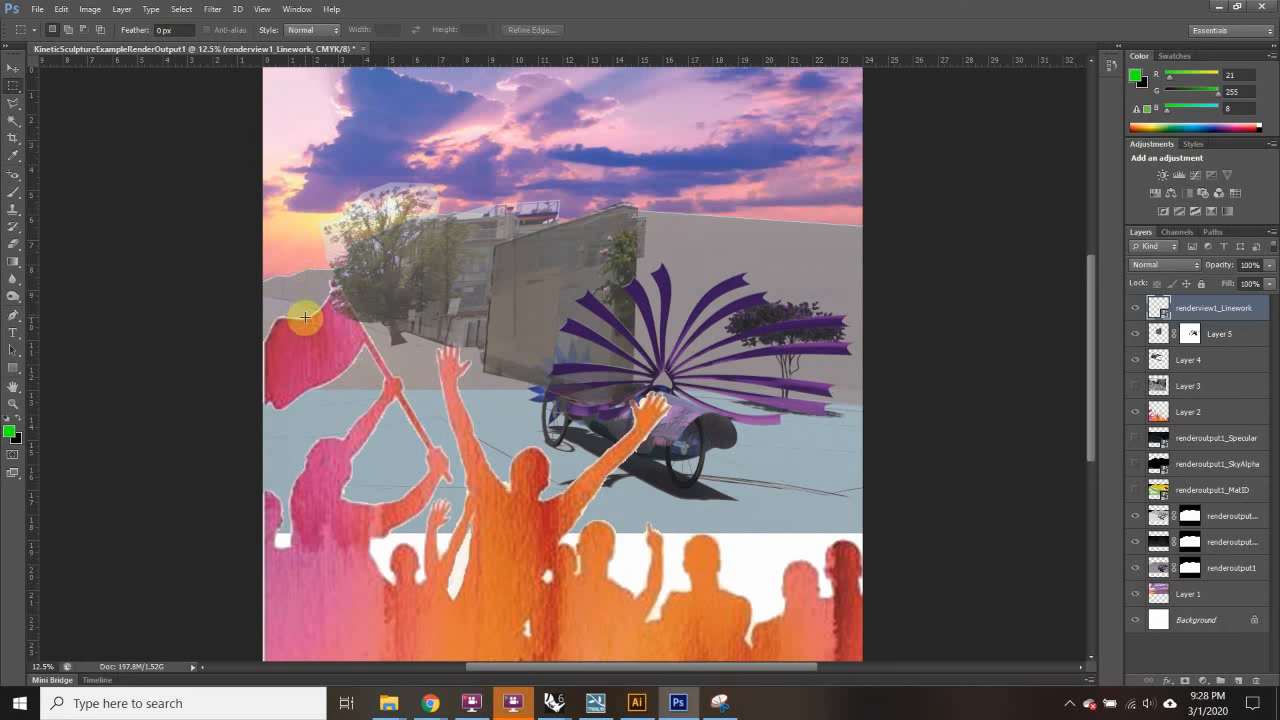
pyautogui.scroll(1, 300, 328)
pyautogui.scroll(-5, 303, 320)
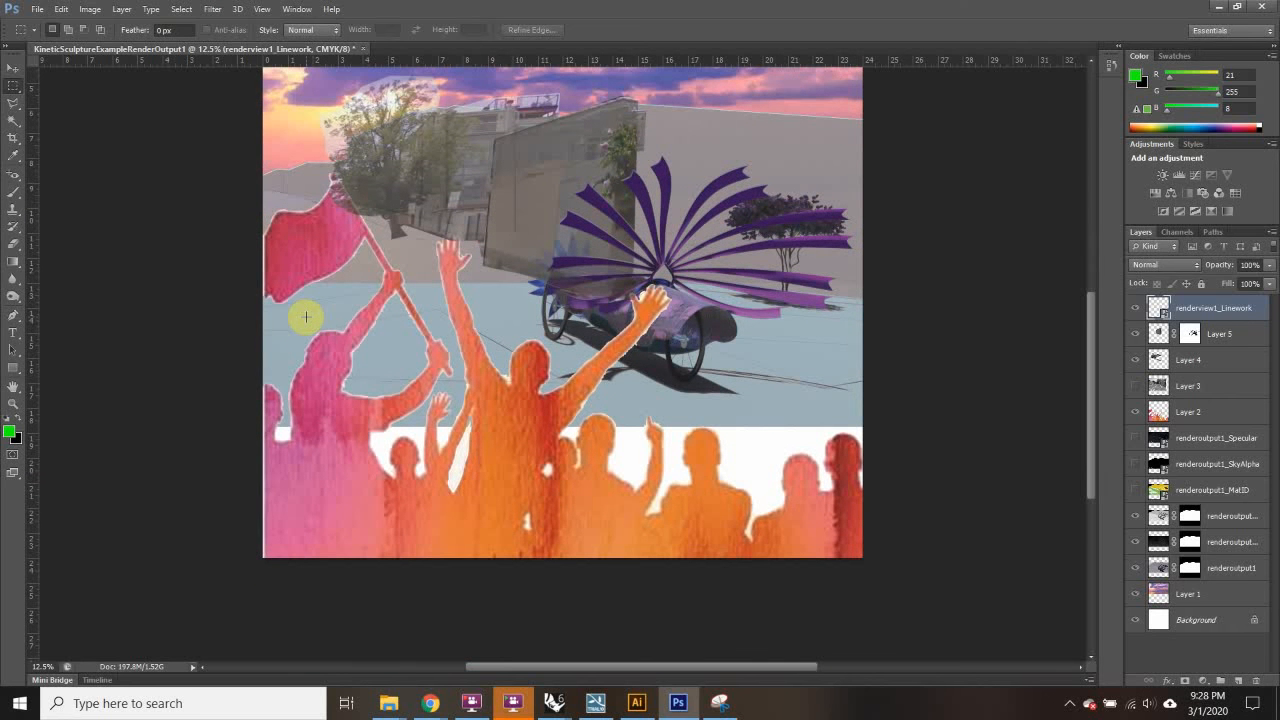
pyautogui.scroll(4, 306, 317)
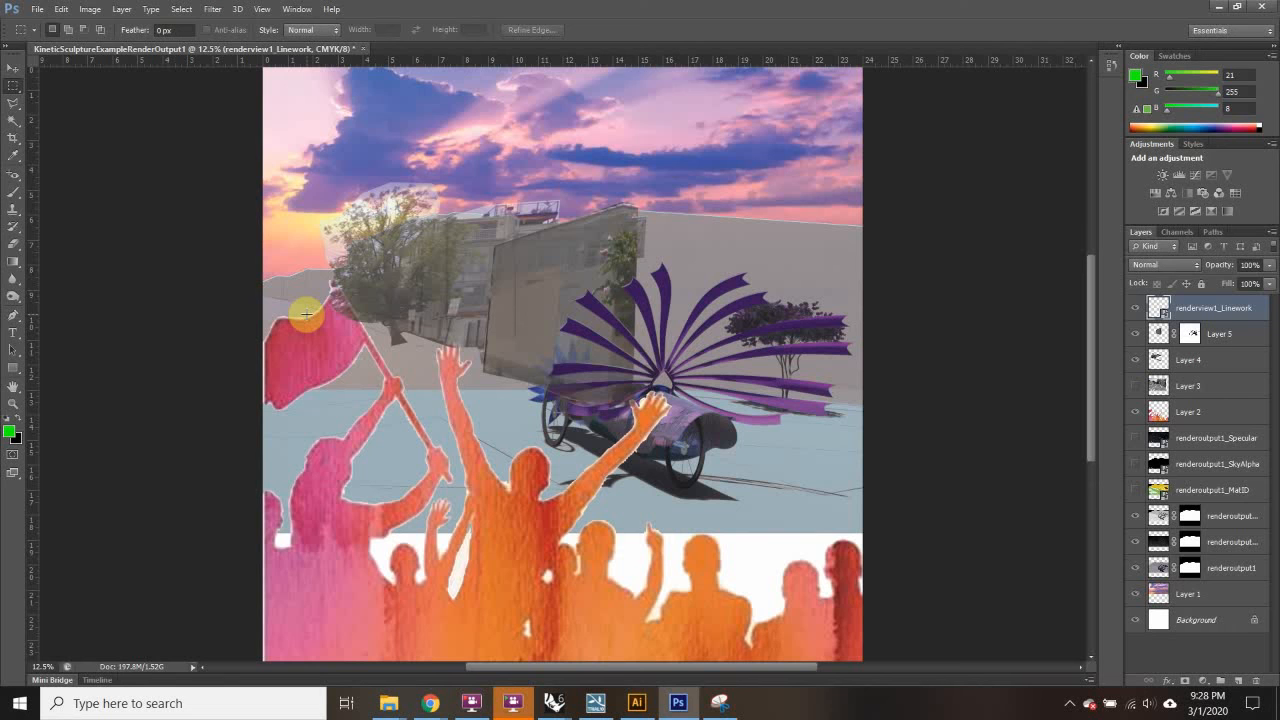
pyautogui.scroll(-3, 306, 316)
pyautogui.scroll(6, 306, 316)
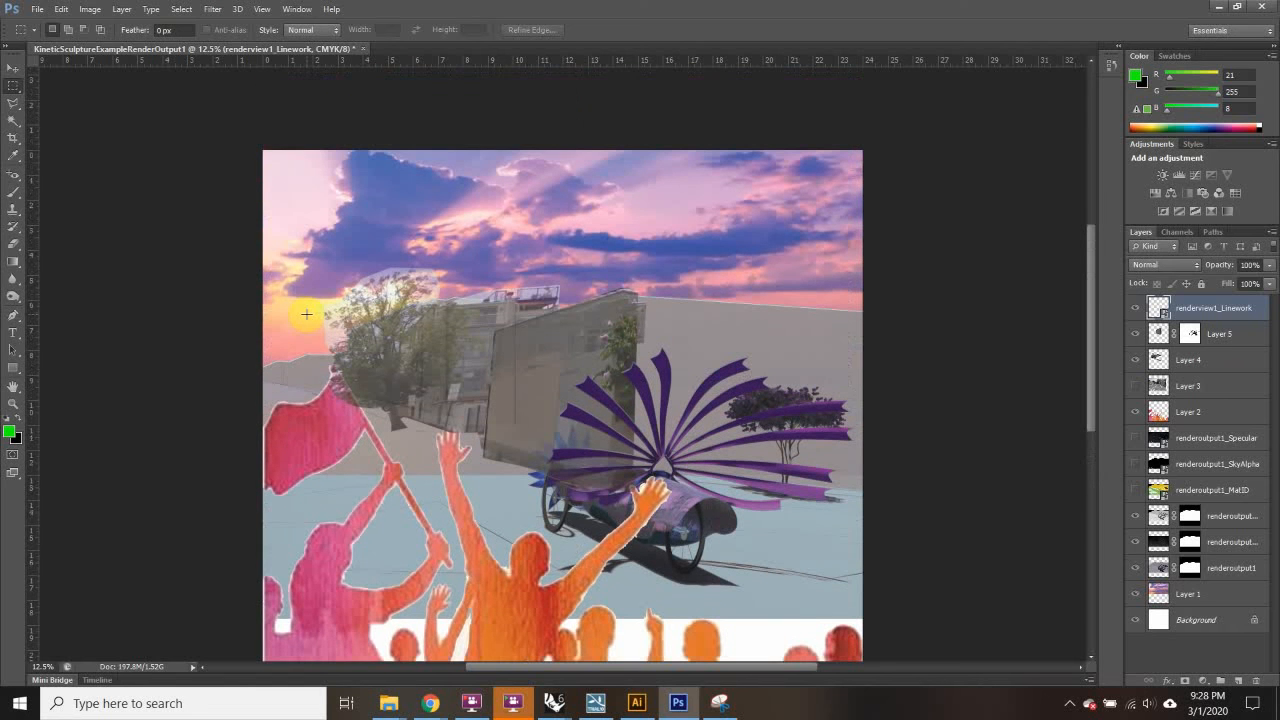